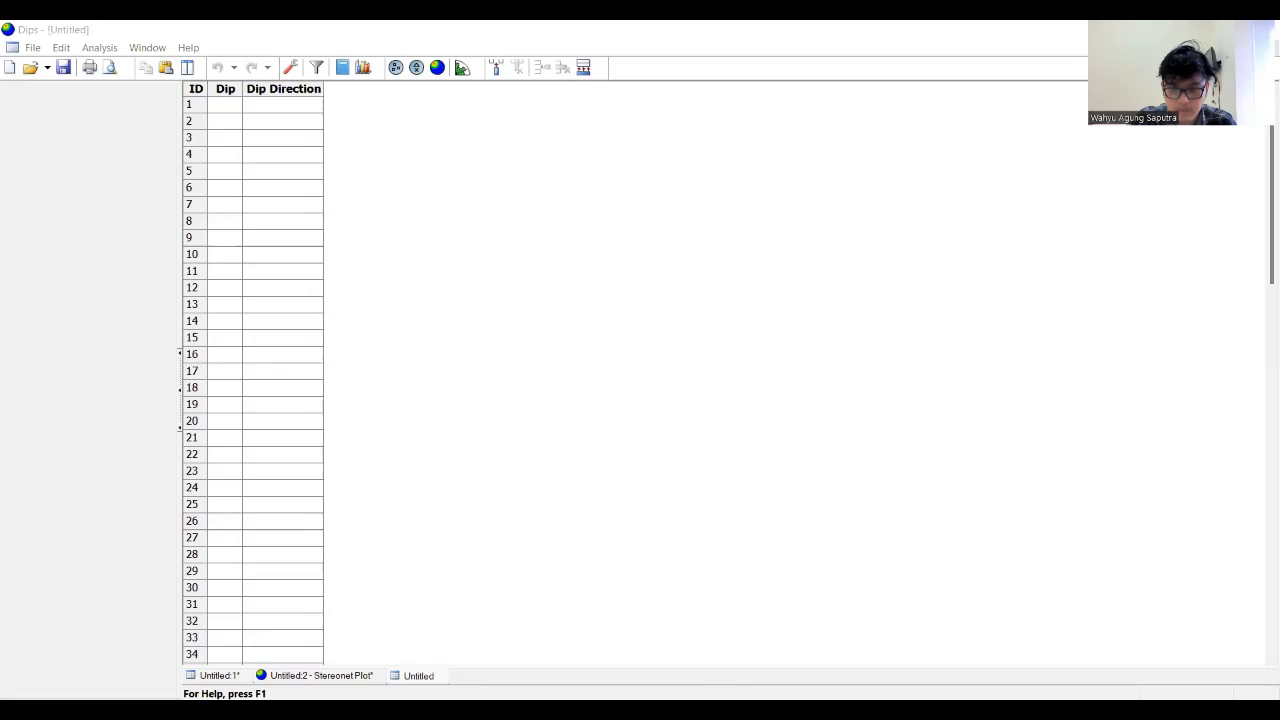
- Set the project's global orientation format to Strike (Right) / Dip
left_click(409, 298)
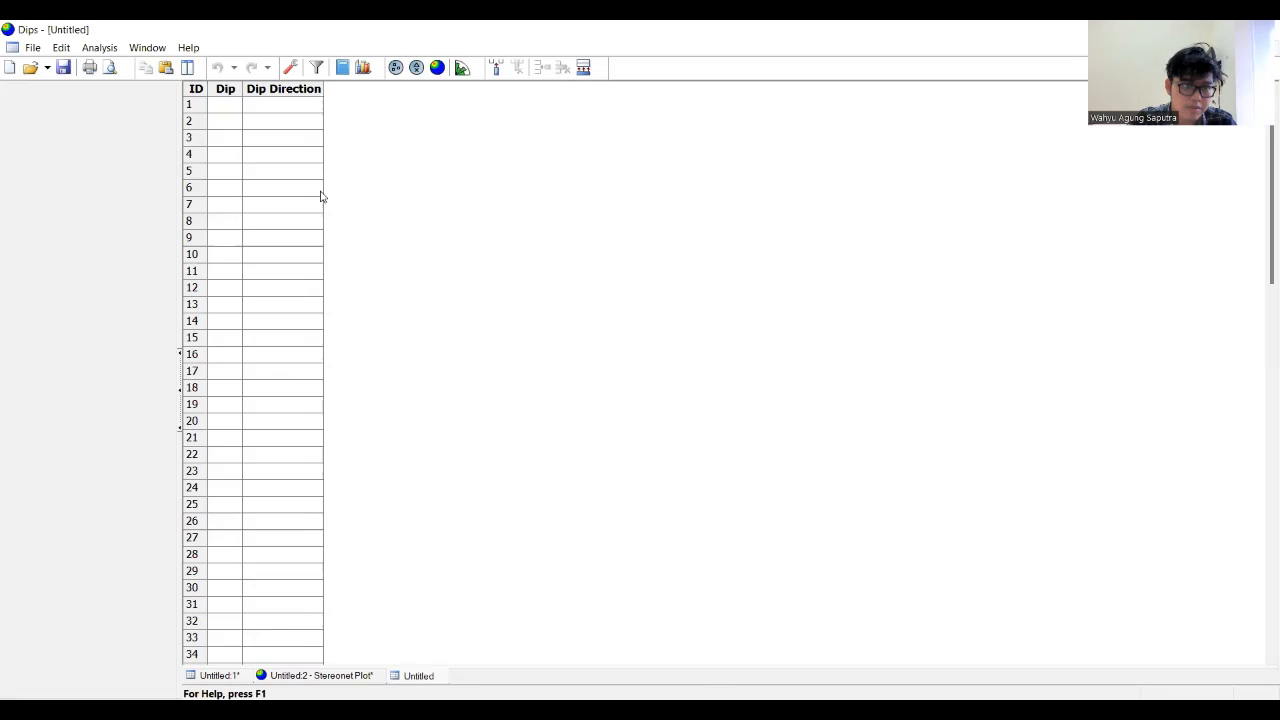
left_click(290, 68)
left_click(662, 291)
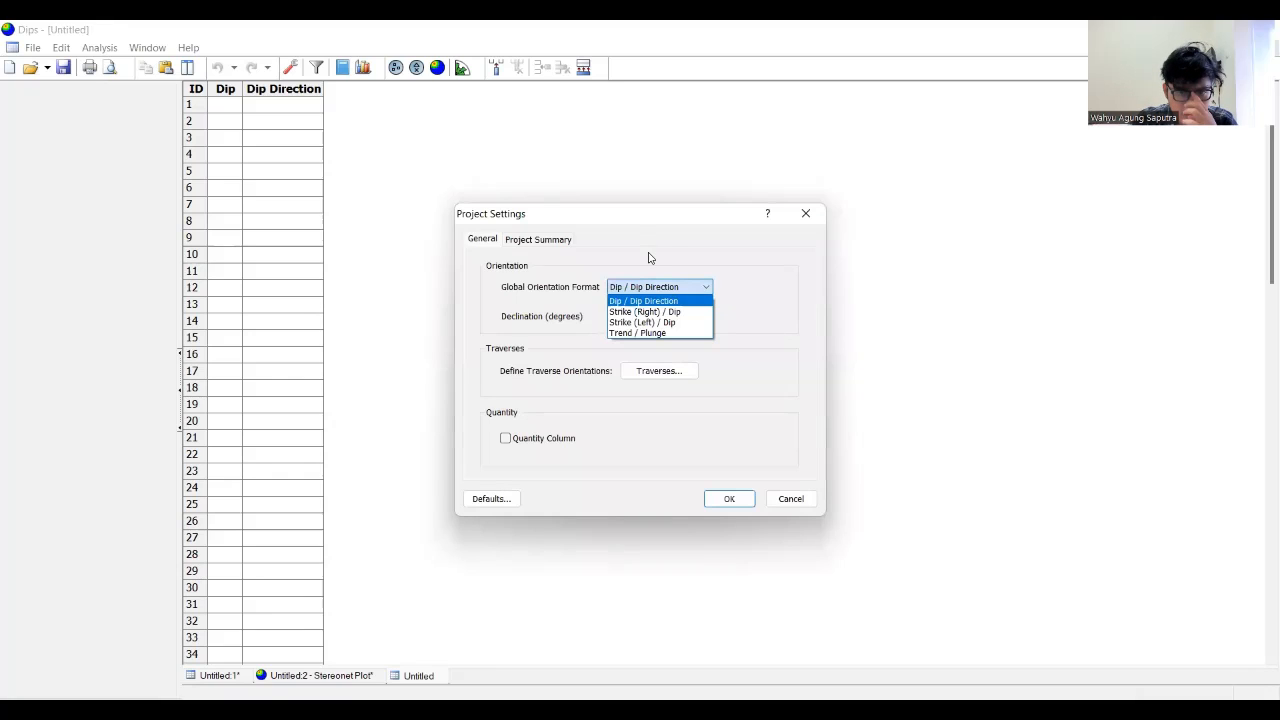
left_click(673, 312)
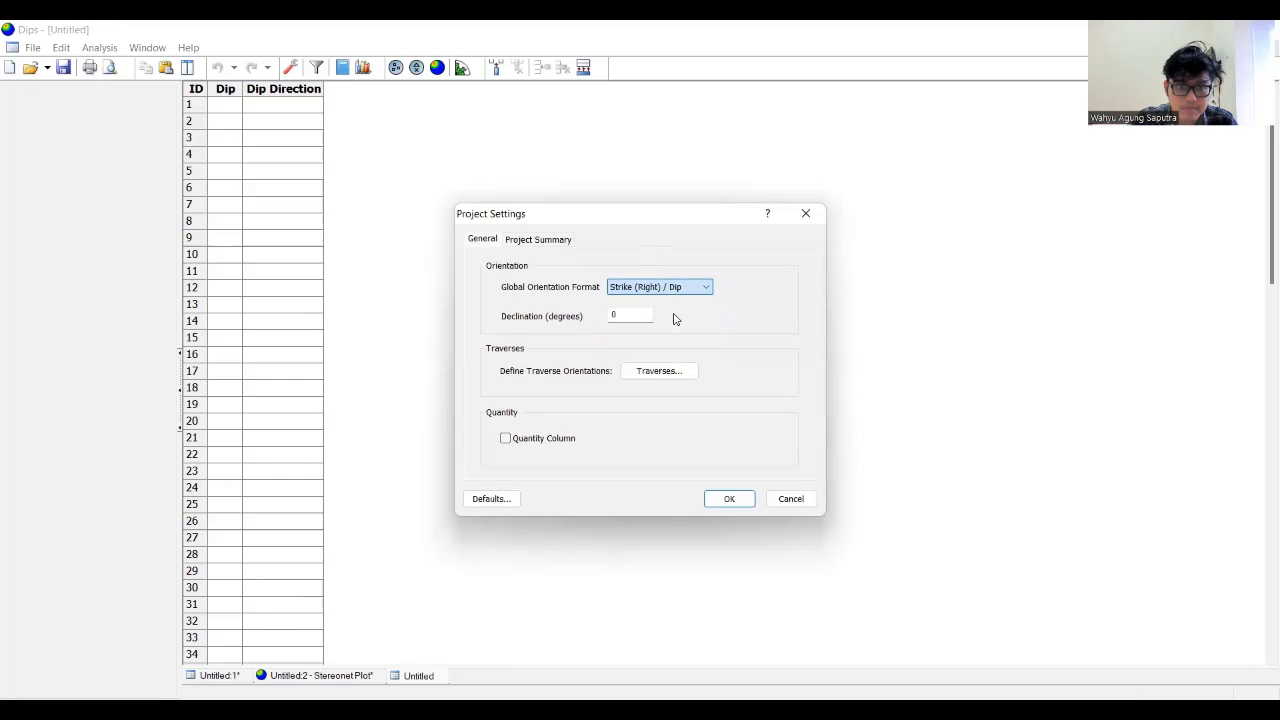
left_click(728, 497)
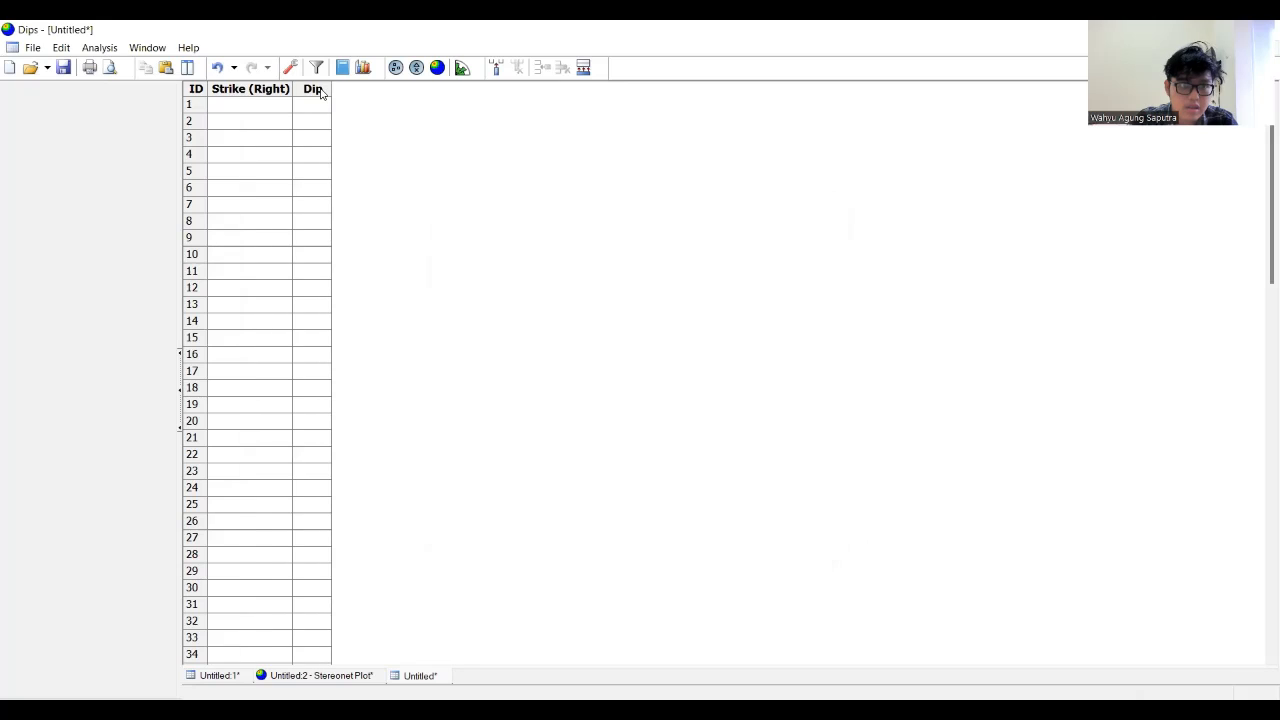
- Paste the copied strike and dip measurements into the empty grid and generate a contour stereonet from them
left_click(205, 90)
key("ctrl+v")
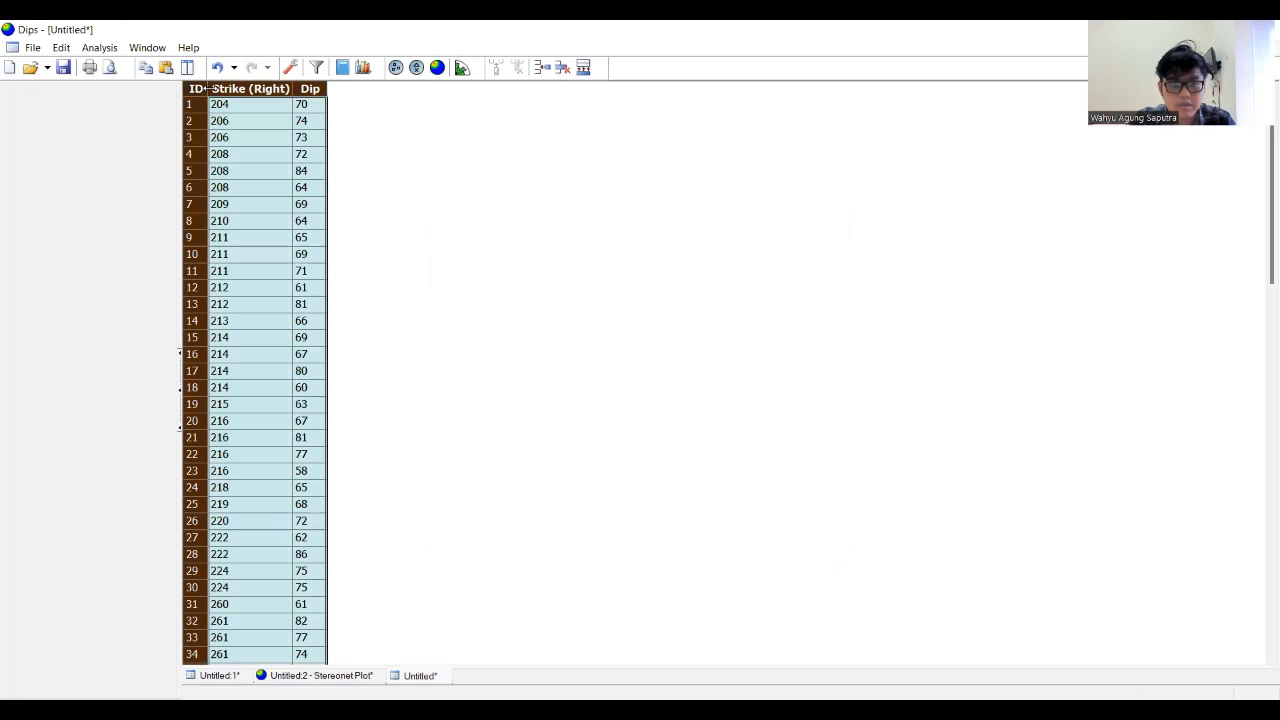
left_click(437, 67)
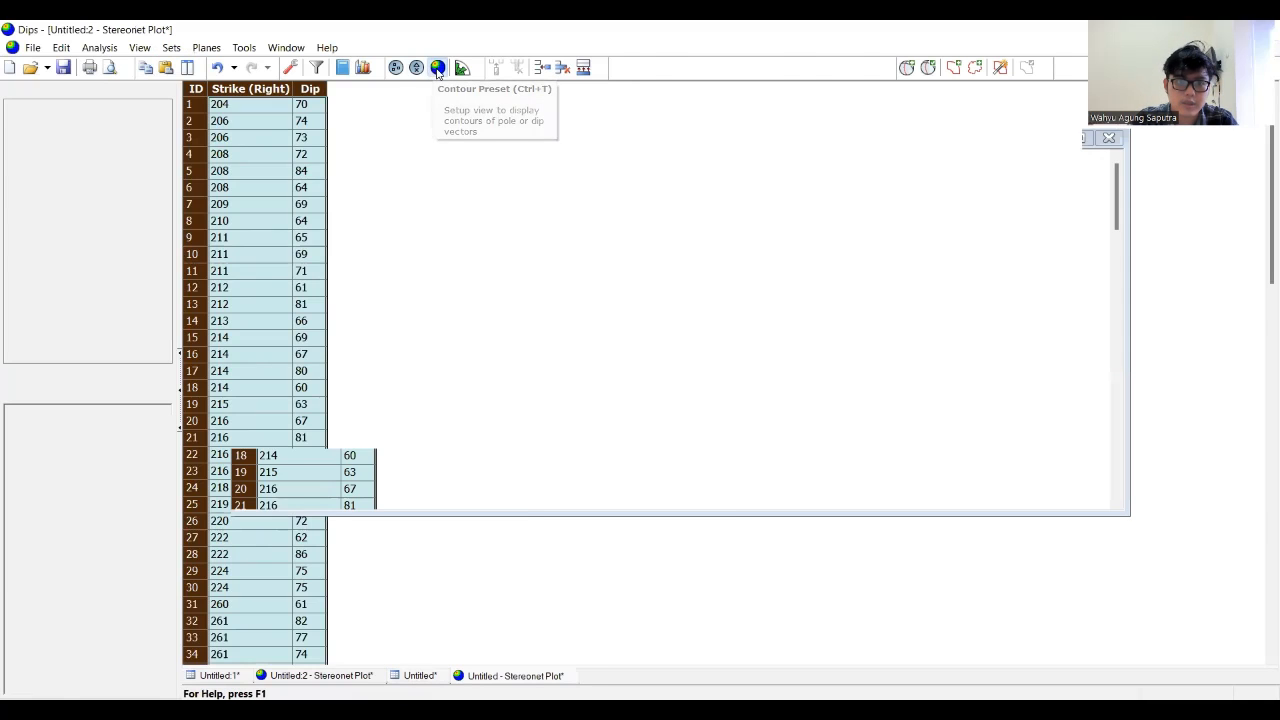
- Add a user plane at 265/75 on the southern cluster's densest point, labelled Max 1, with its pole shown and plane hidden
scroll(532, 237, "up", 3)
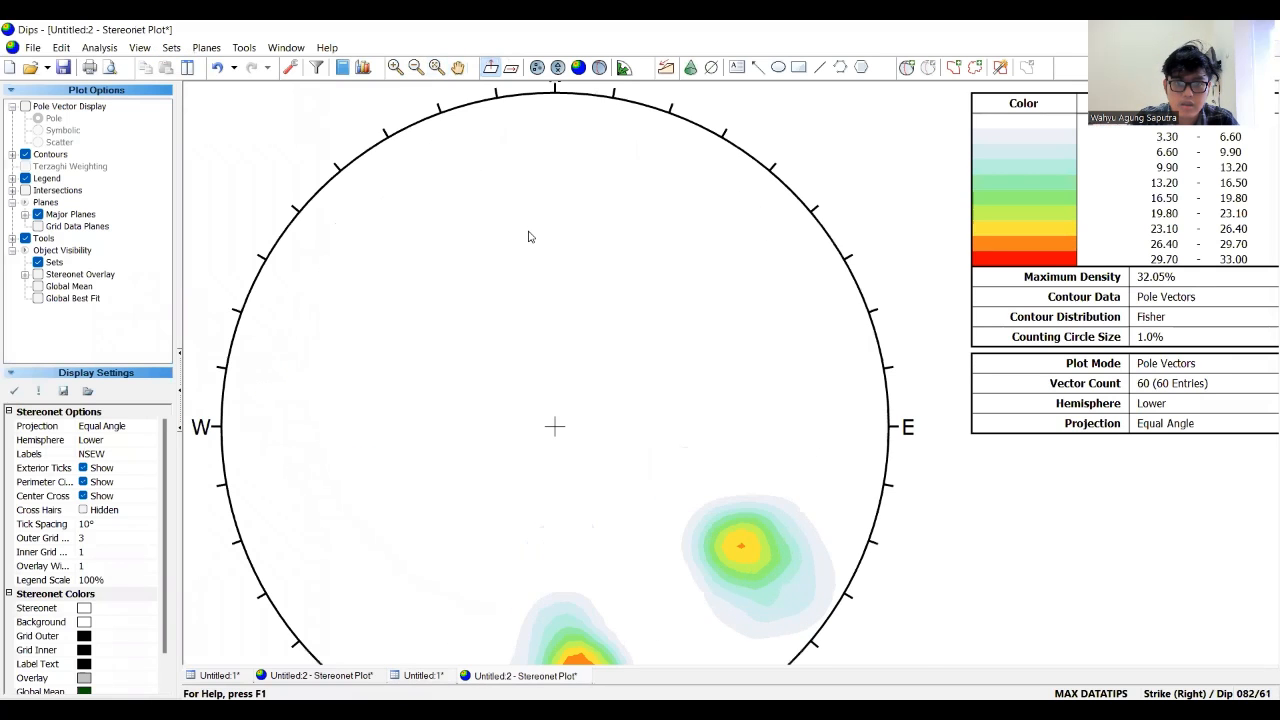
left_click(460, 67)
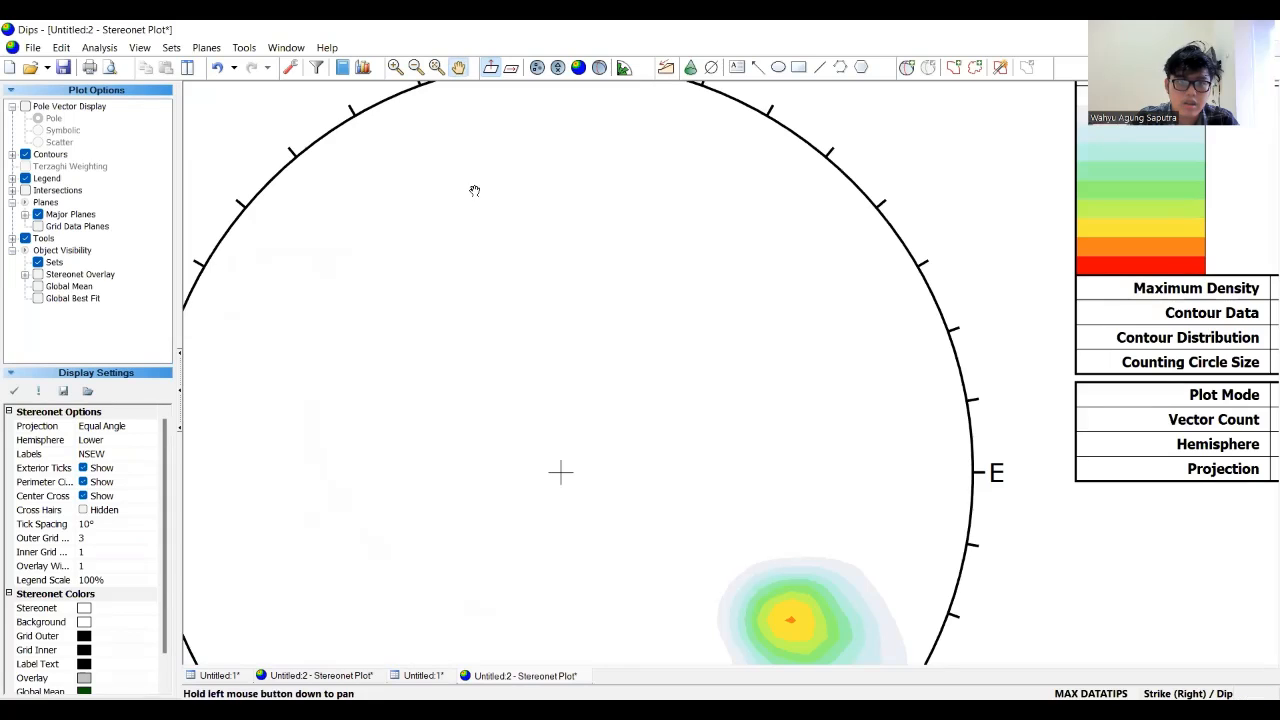
left_click_drag(515, 372, 520, 209)
left_click_drag(550, 433, 551, 283)
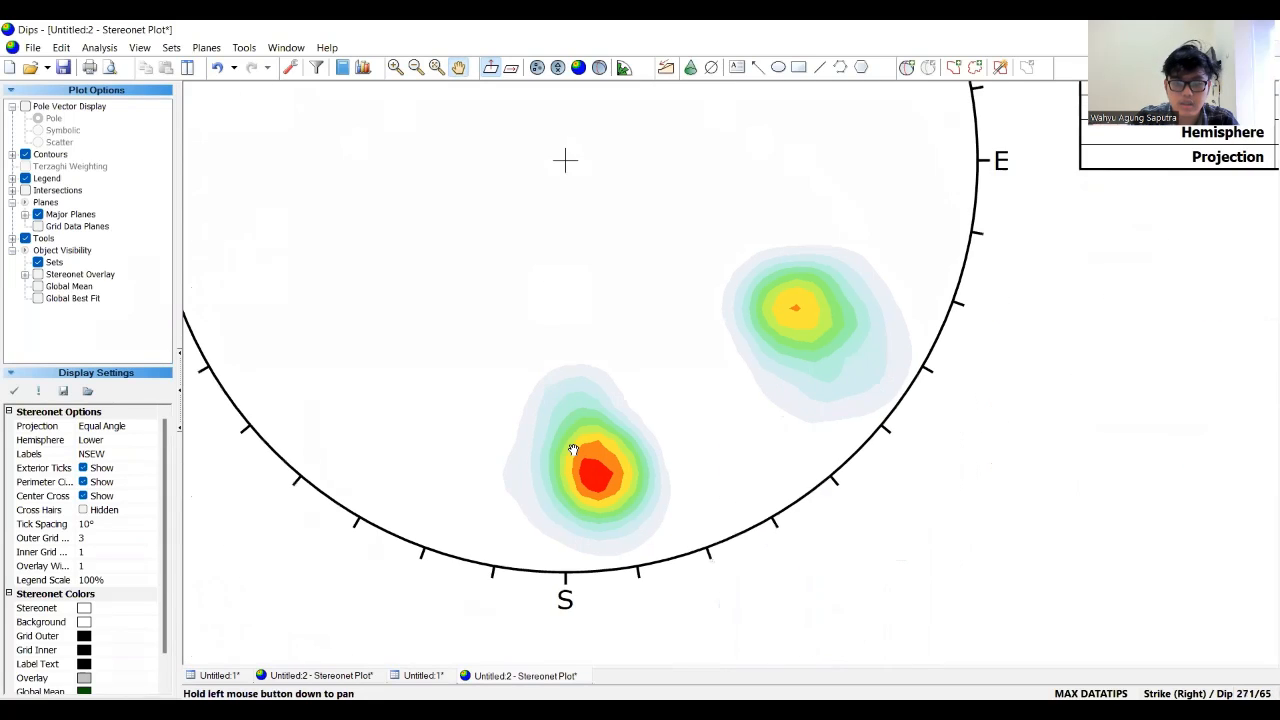
scroll(590, 472, "up", 4)
scroll(631, 490, "up", 2)
left_click_drag(728, 383, 736, 278)
left_click(907, 67)
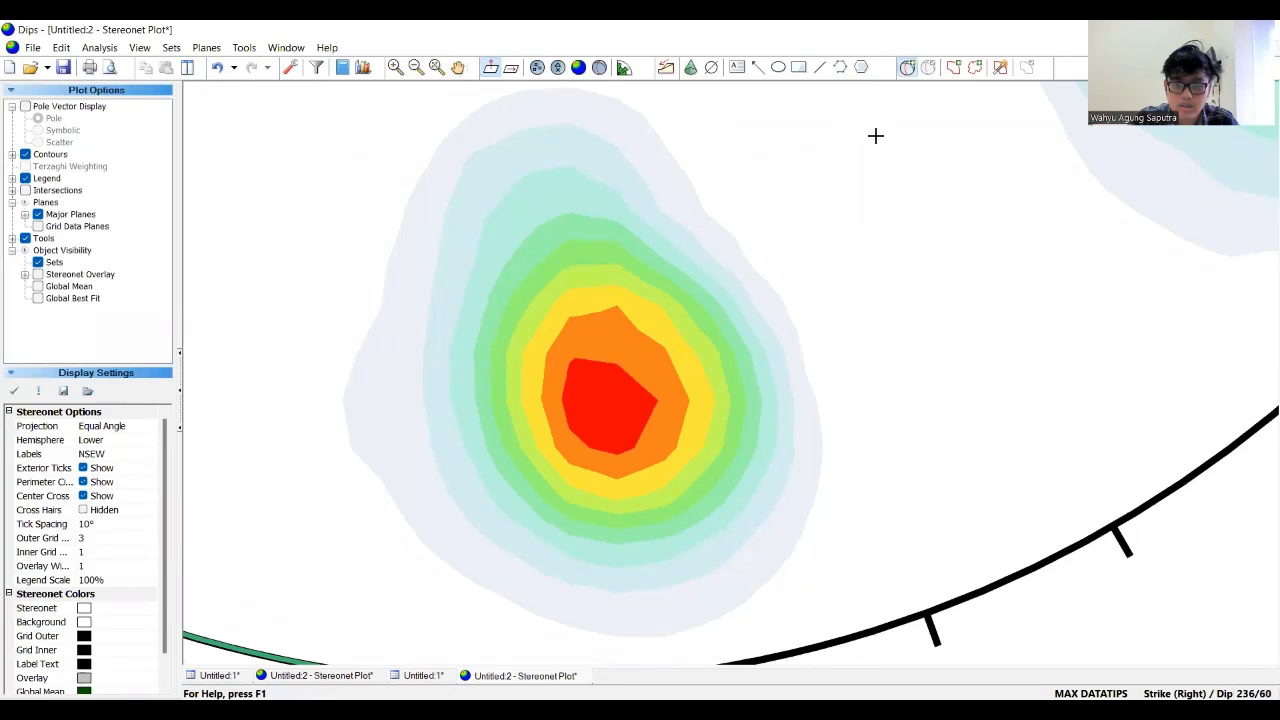
left_click(601, 403)
left_click(557, 399)
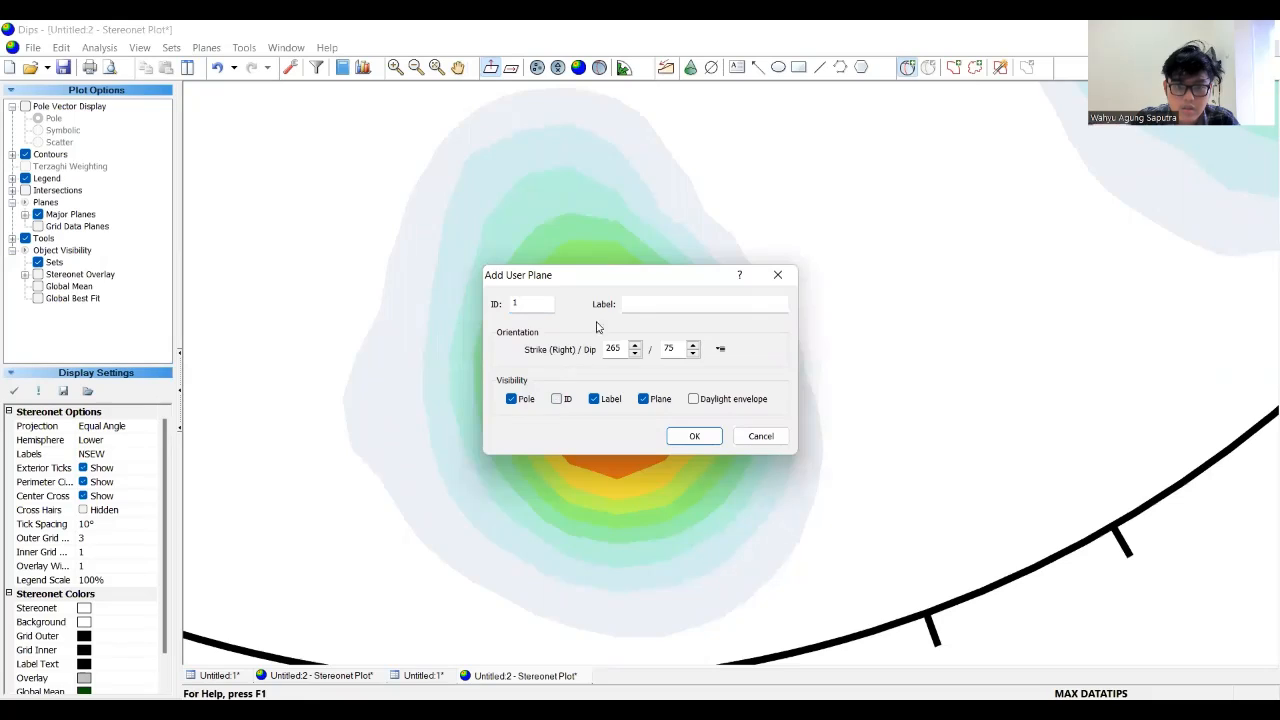
left_click(638, 306)
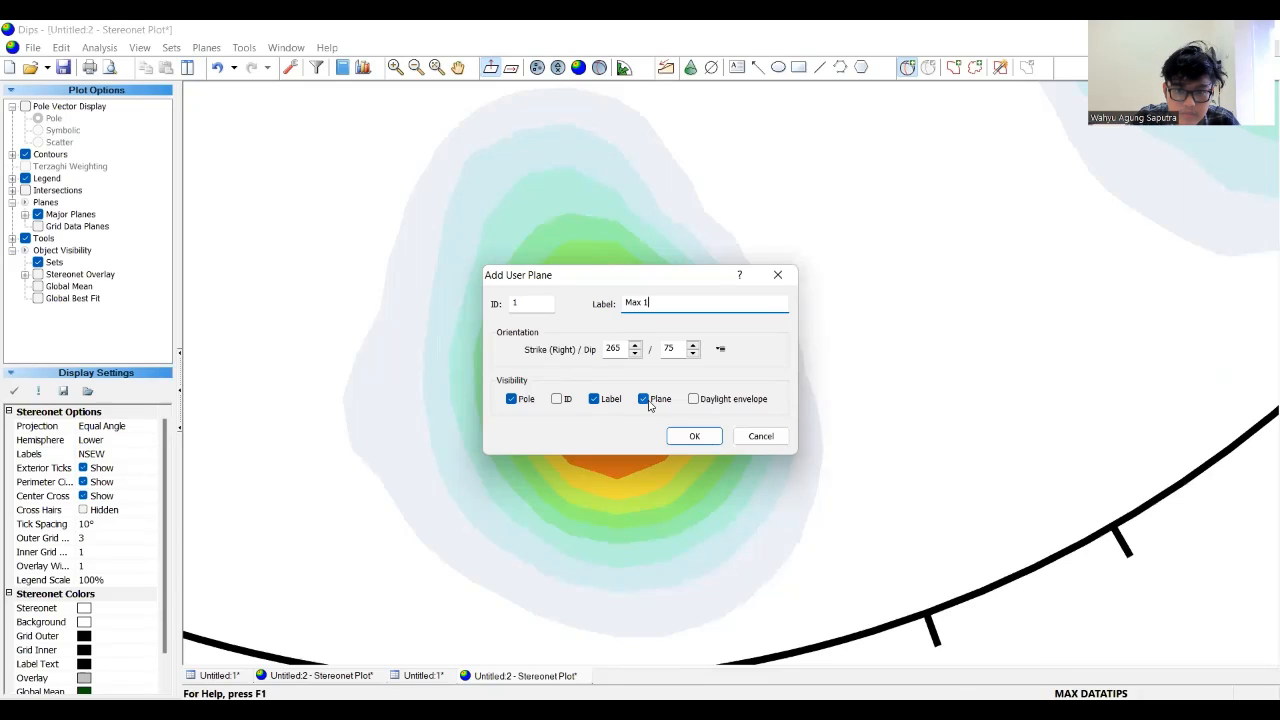
left_click(645, 400)
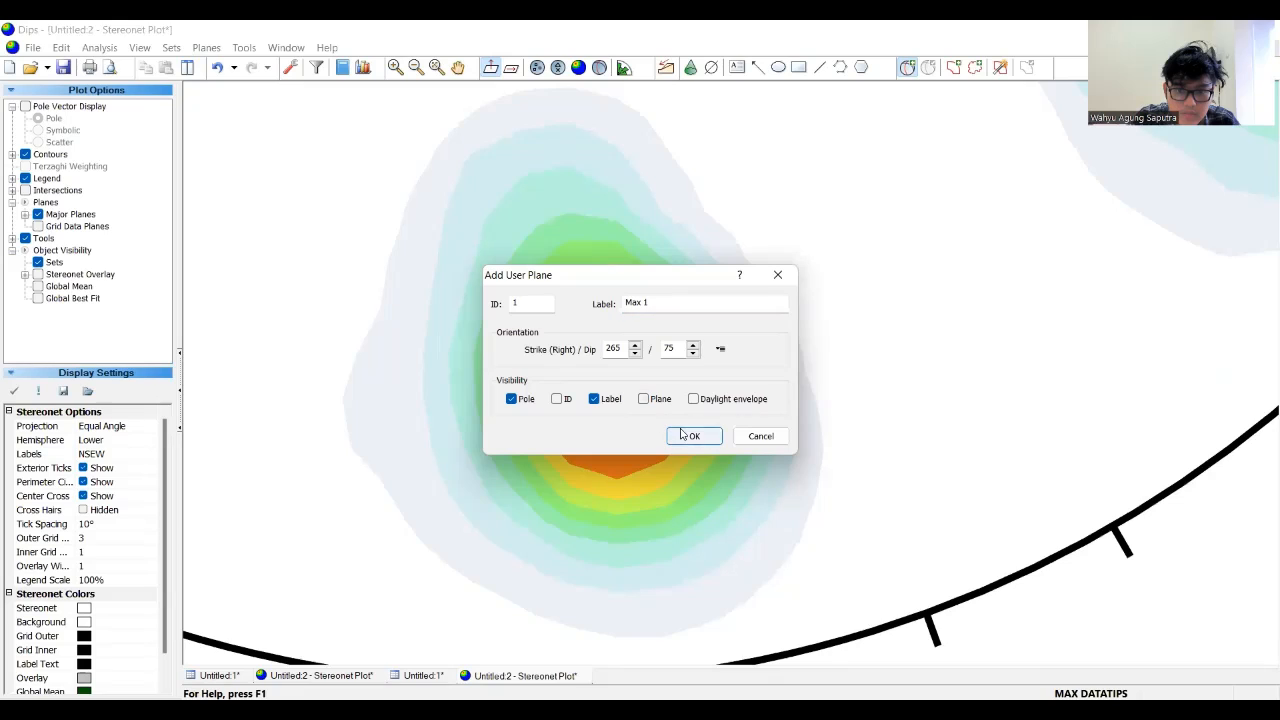
left_click(690, 437)
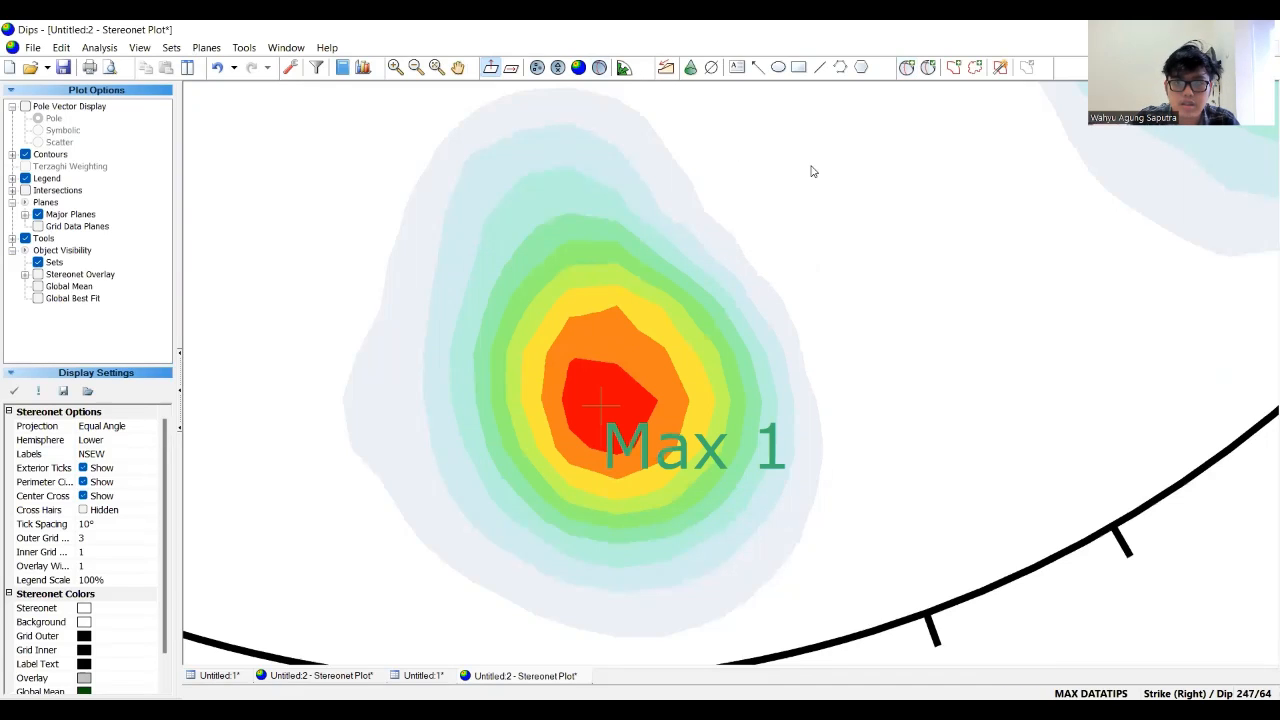
- Add a user plane at 213/67 on the southeastern cluster's peak, labelled Max 2, showing only its pole and label
left_click(458, 67)
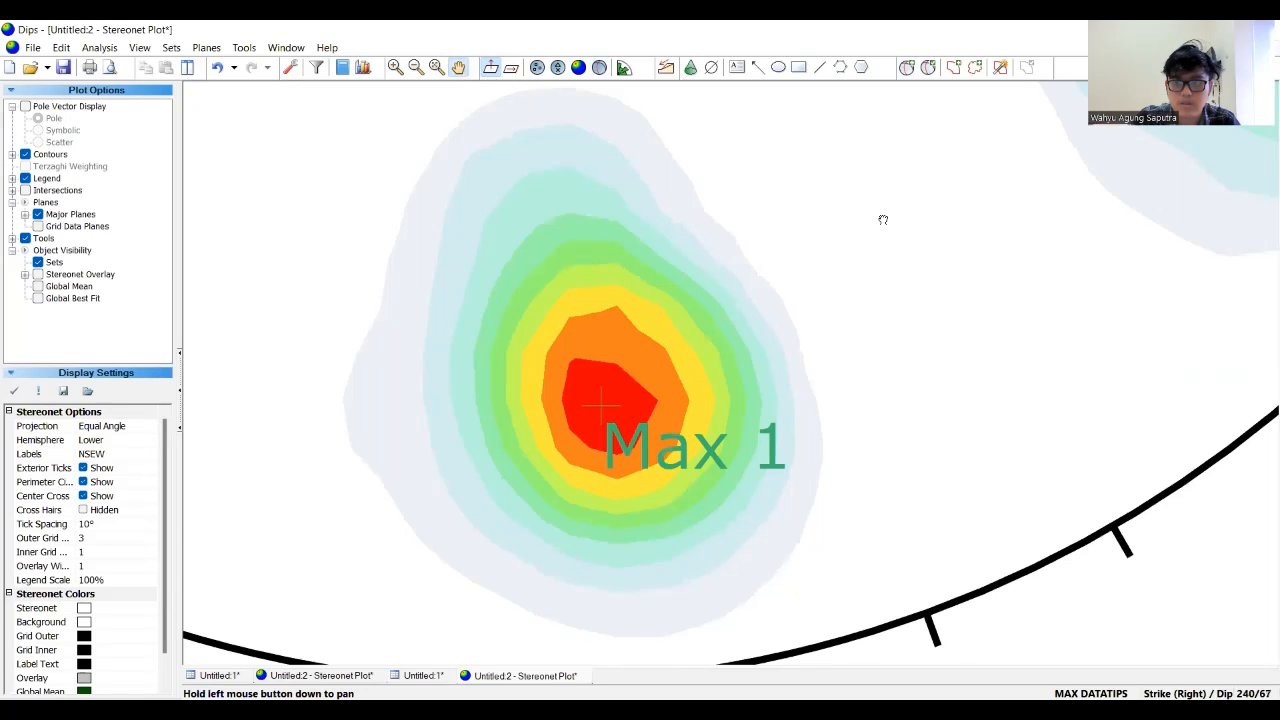
left_click_drag(800, 257, 637, 386)
mouse_move(915, 238)
left_mouse_down()
mouse_move(806, 309)
mouse_move(795, 338)
left_mouse_up()
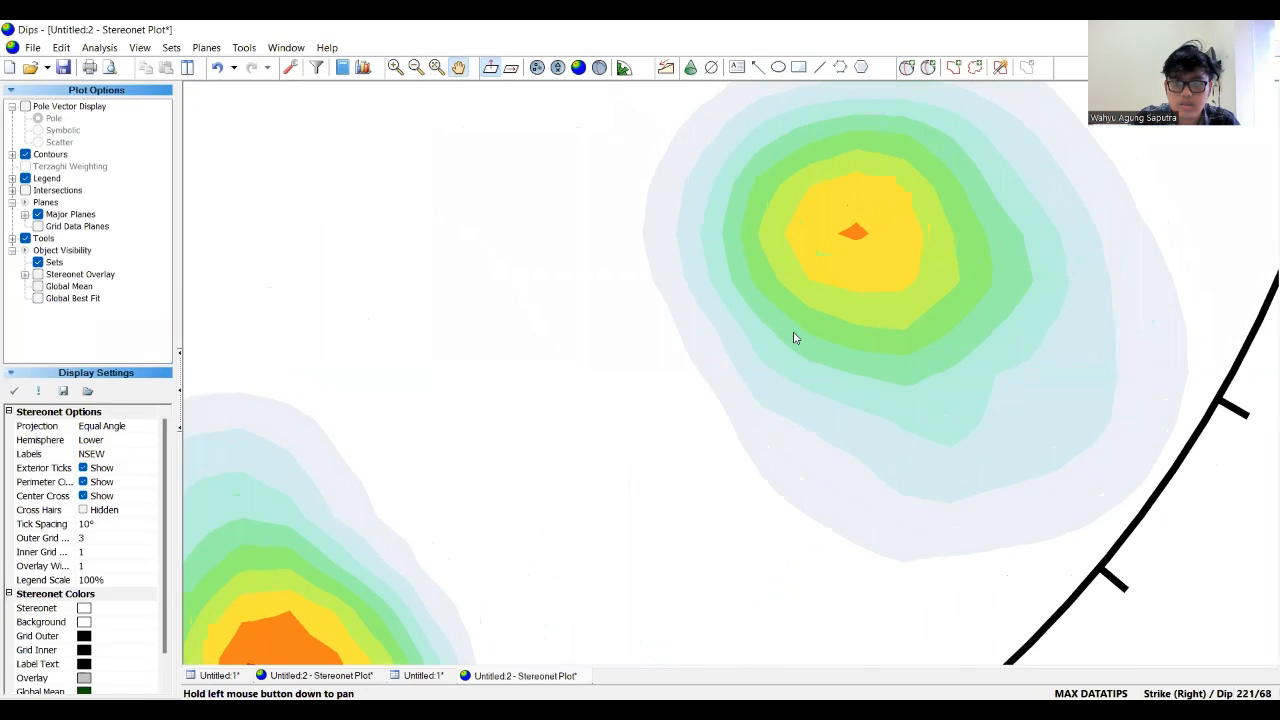
left_click(907, 67)
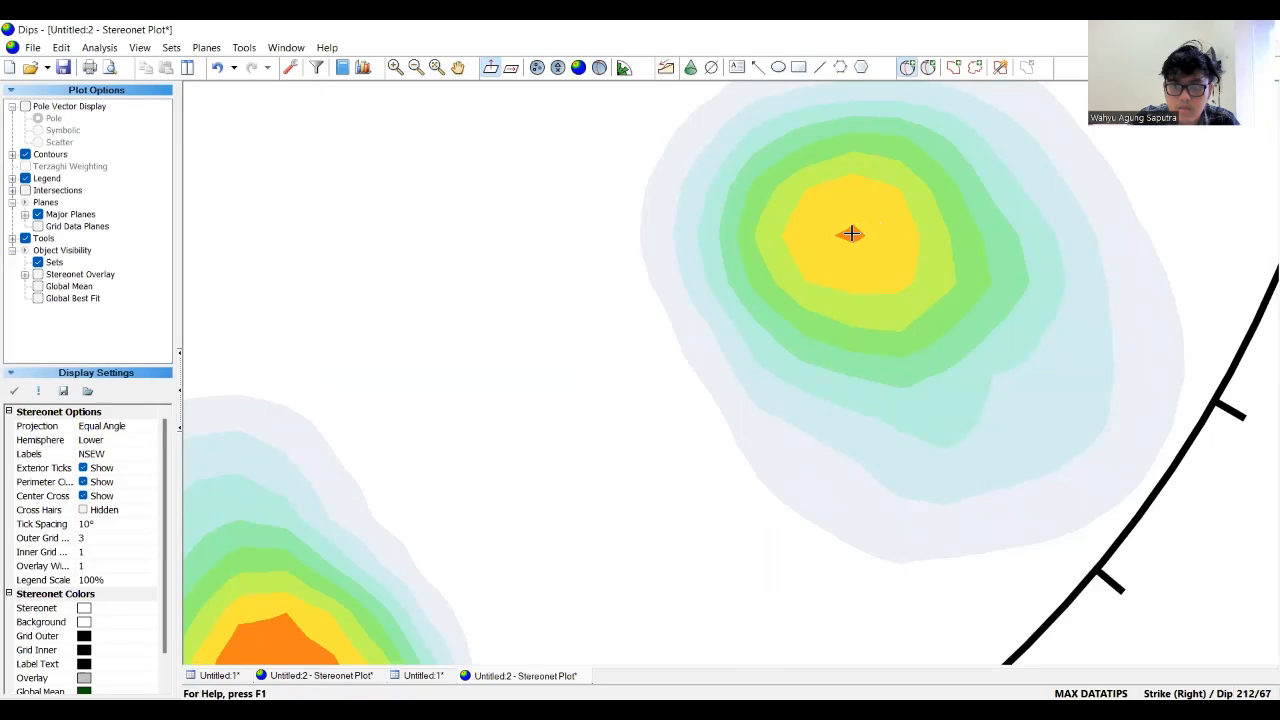
left_click(726, 322)
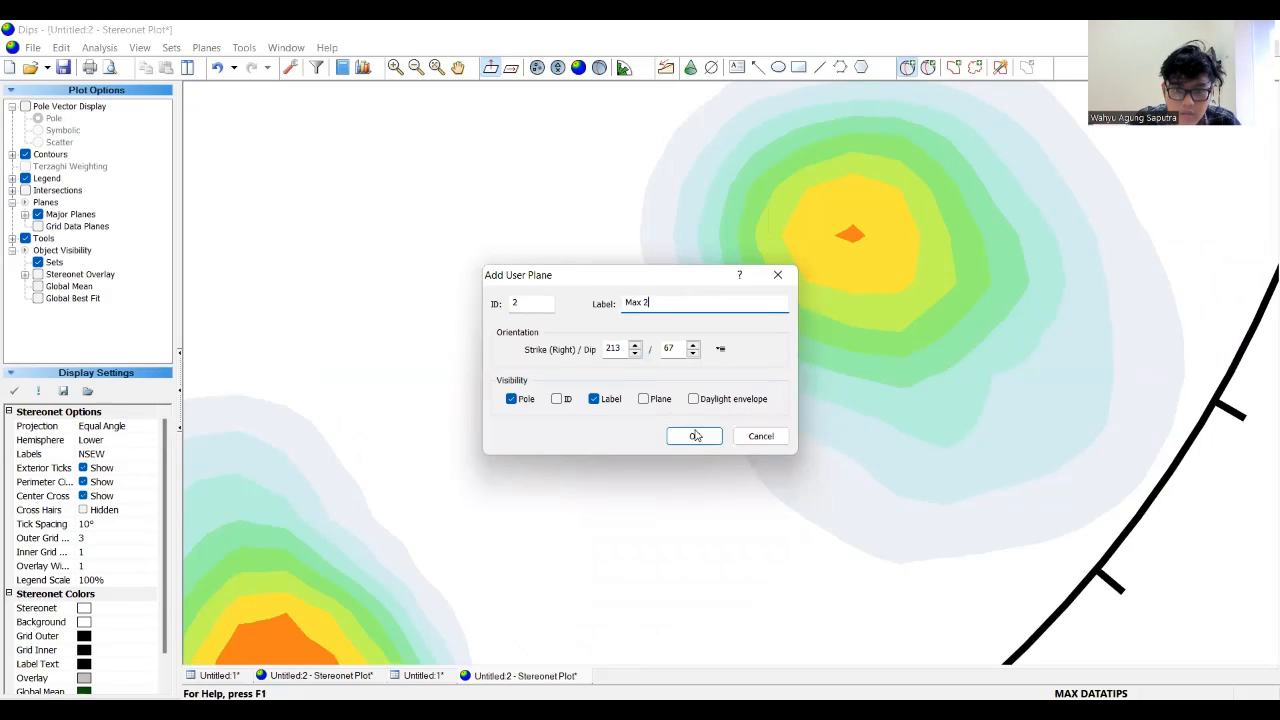
left_click(697, 432)
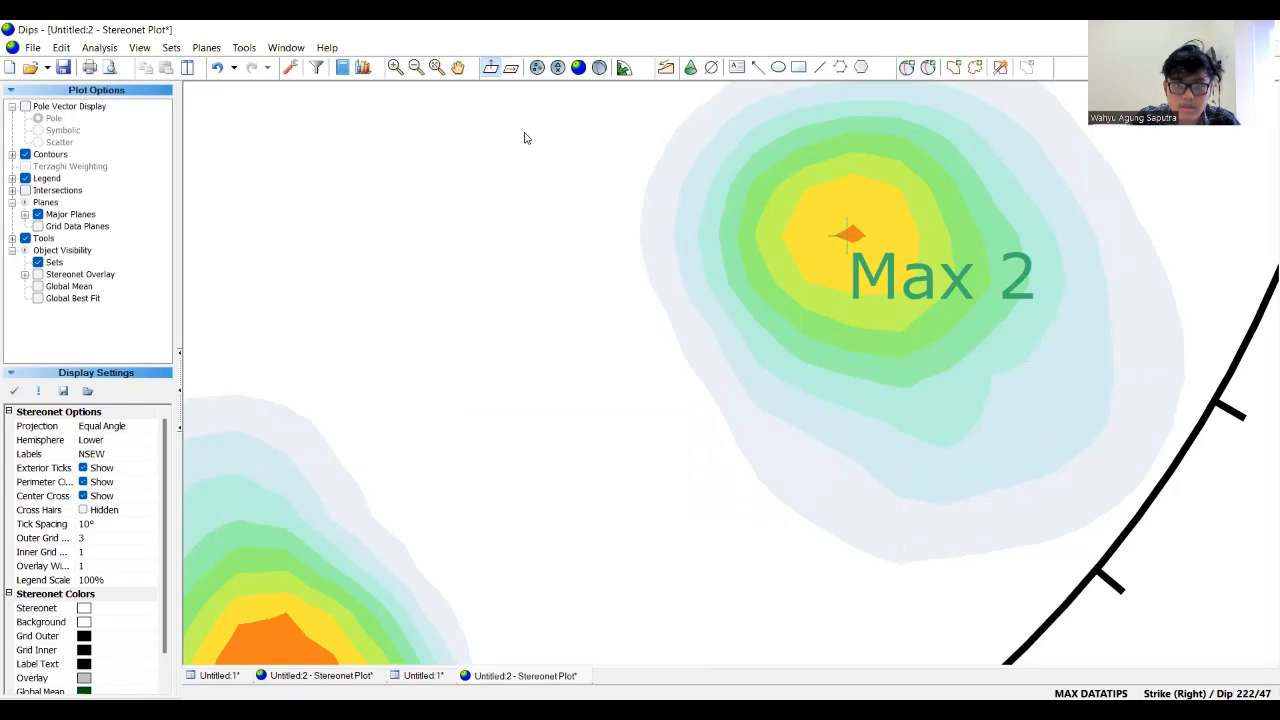
- Add a user plane at 265/75 on the Max 1 pole, labelled P1, with the plane shown and the pole hidden
scroll(475, 268, "down", 1)
scroll(470, 270, "down", 1)
scroll(414, 325, "down", 1)
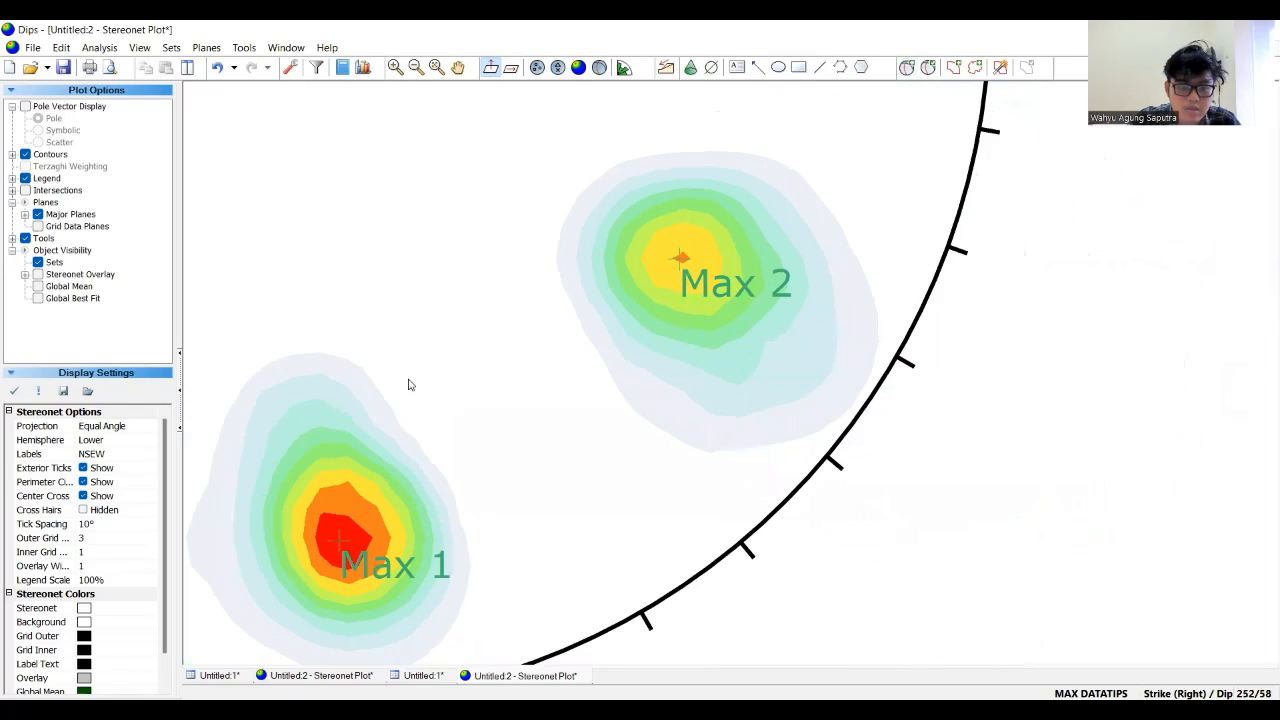
left_click(457, 67)
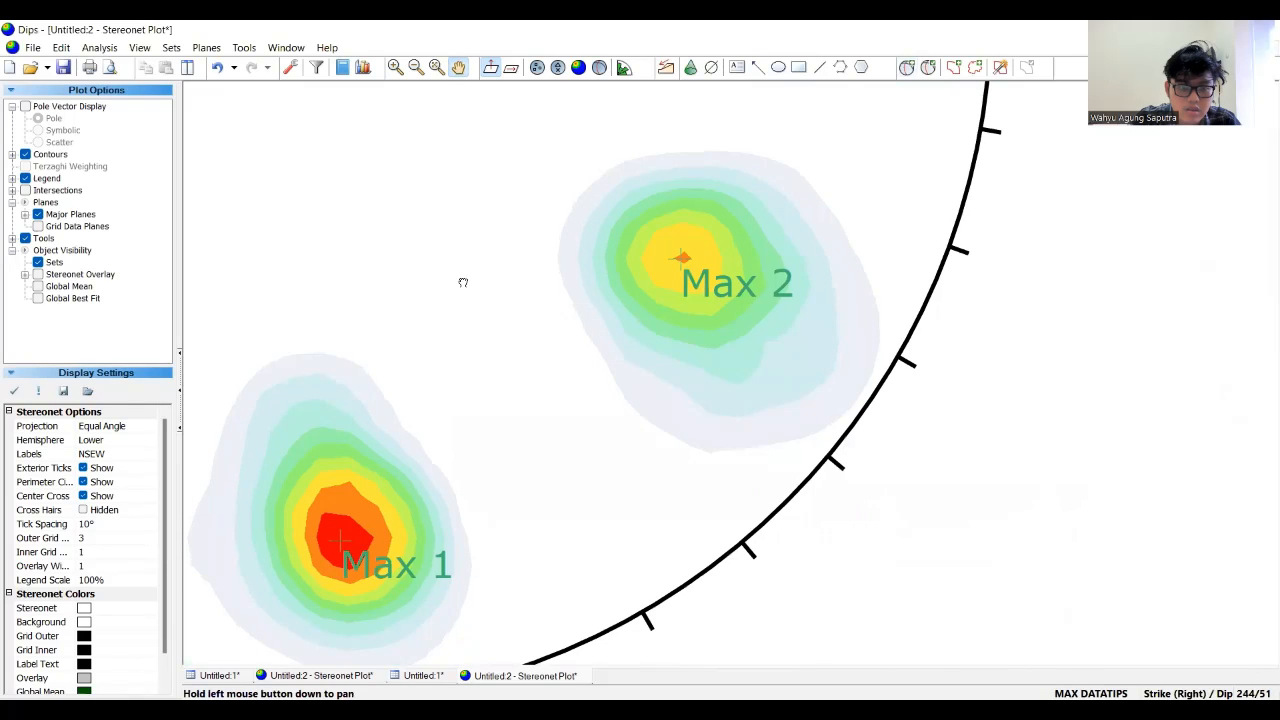
scroll(483, 326, "up", 1)
scroll(457, 415, "up", 1)
scroll(457, 415, "up", 1)
scroll(467, 265, "up", 1)
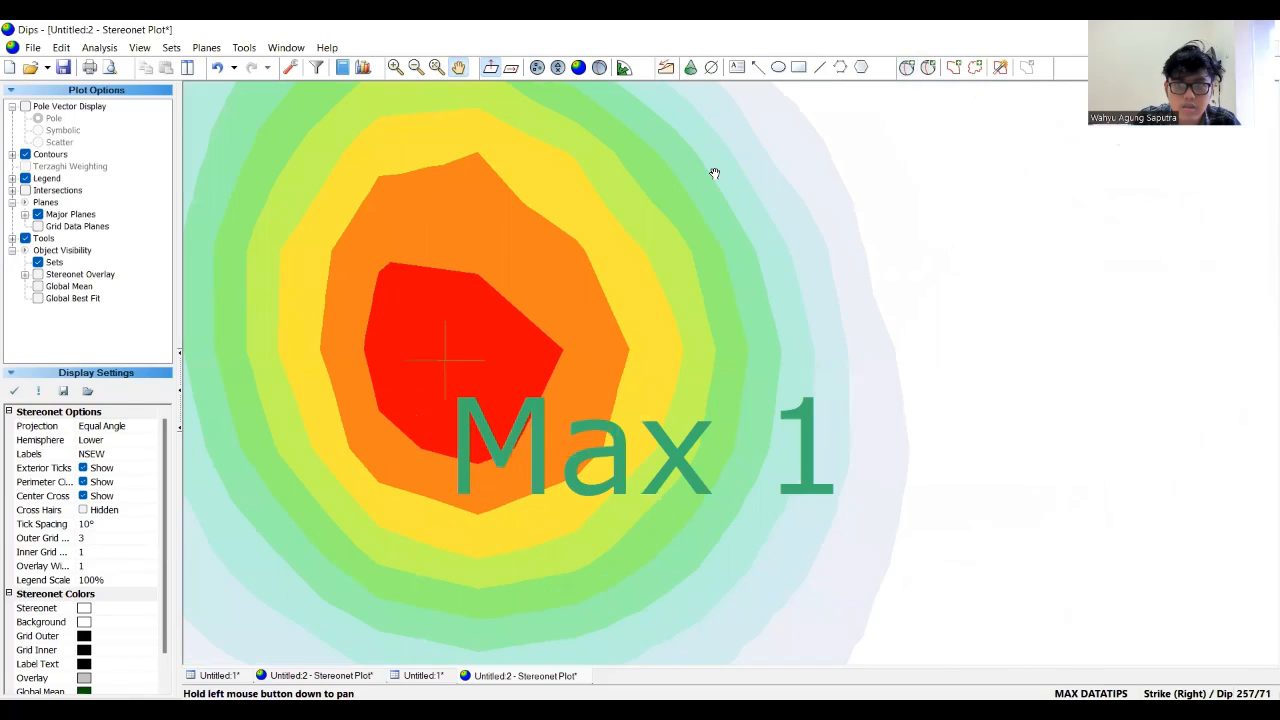
left_click(906, 68)
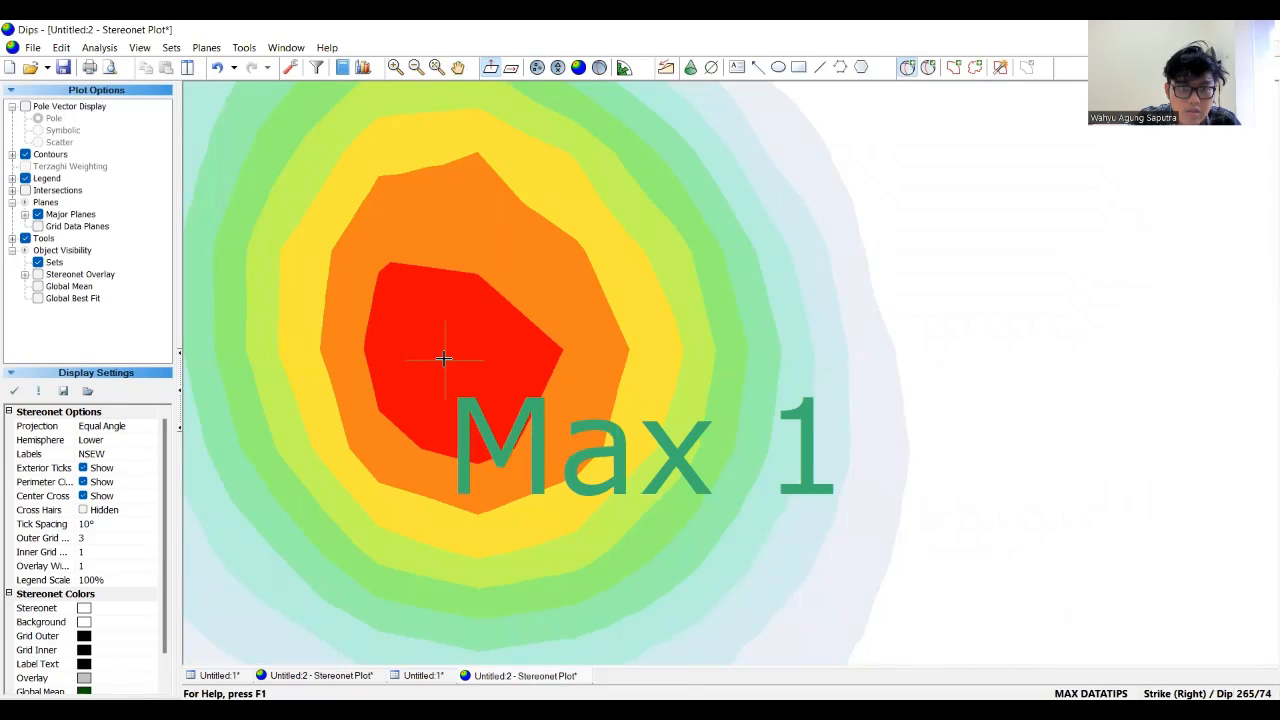
left_click(444, 358)
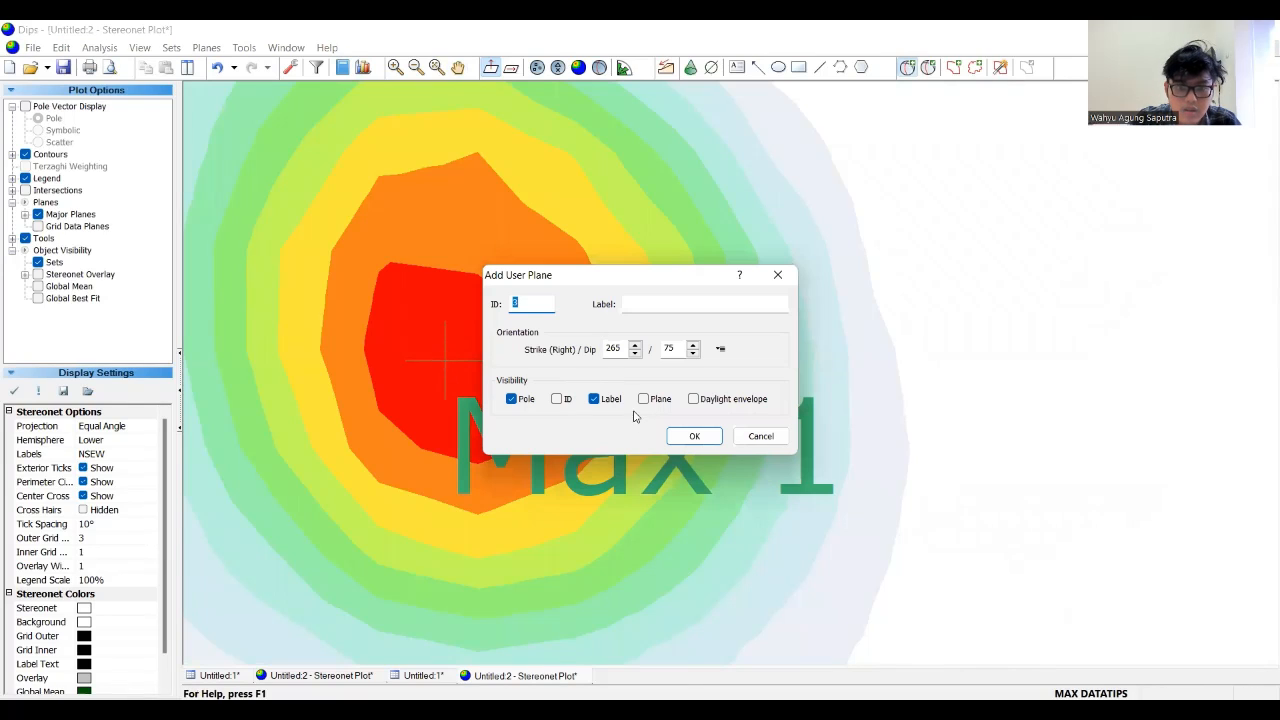
left_click(642, 400)
left_click(641, 301)
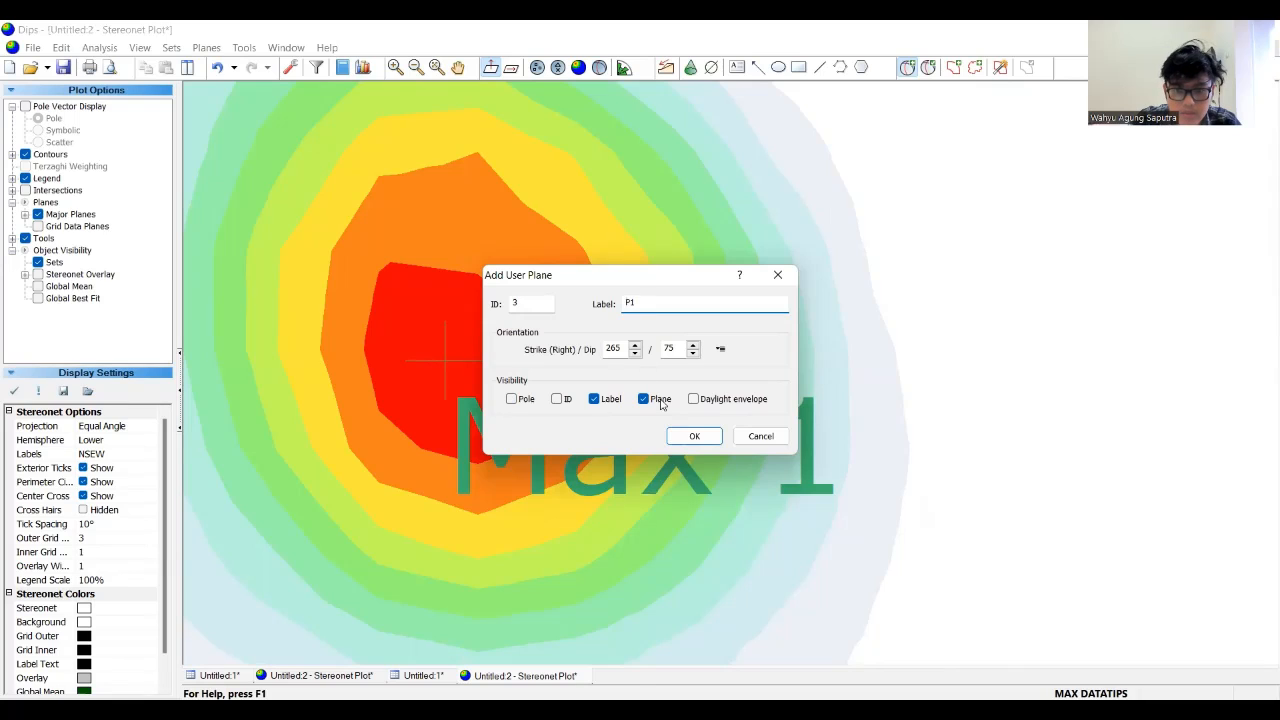
left_click(697, 440)
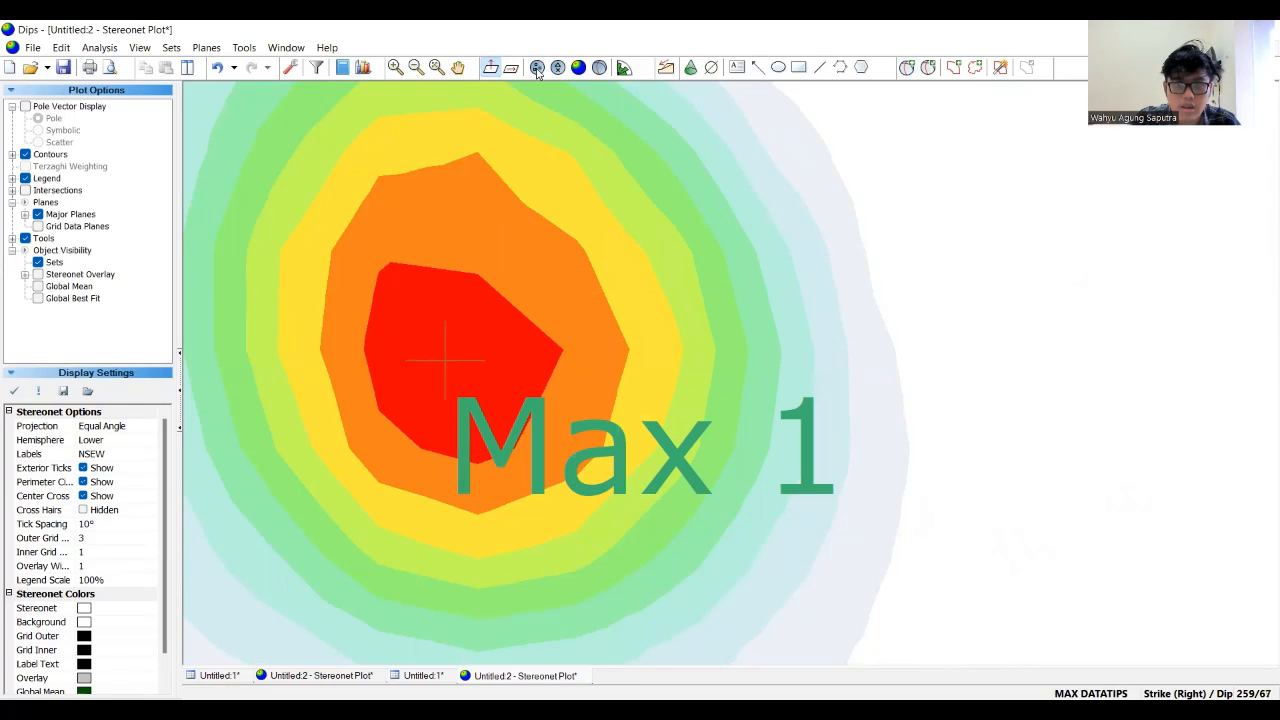
- Add a user plane at 213/67 on the Max 2 pole, labelled P2, showing its plane and label without the pole
left_click(458, 67)
left_click_drag(880, 209, 723, 340)
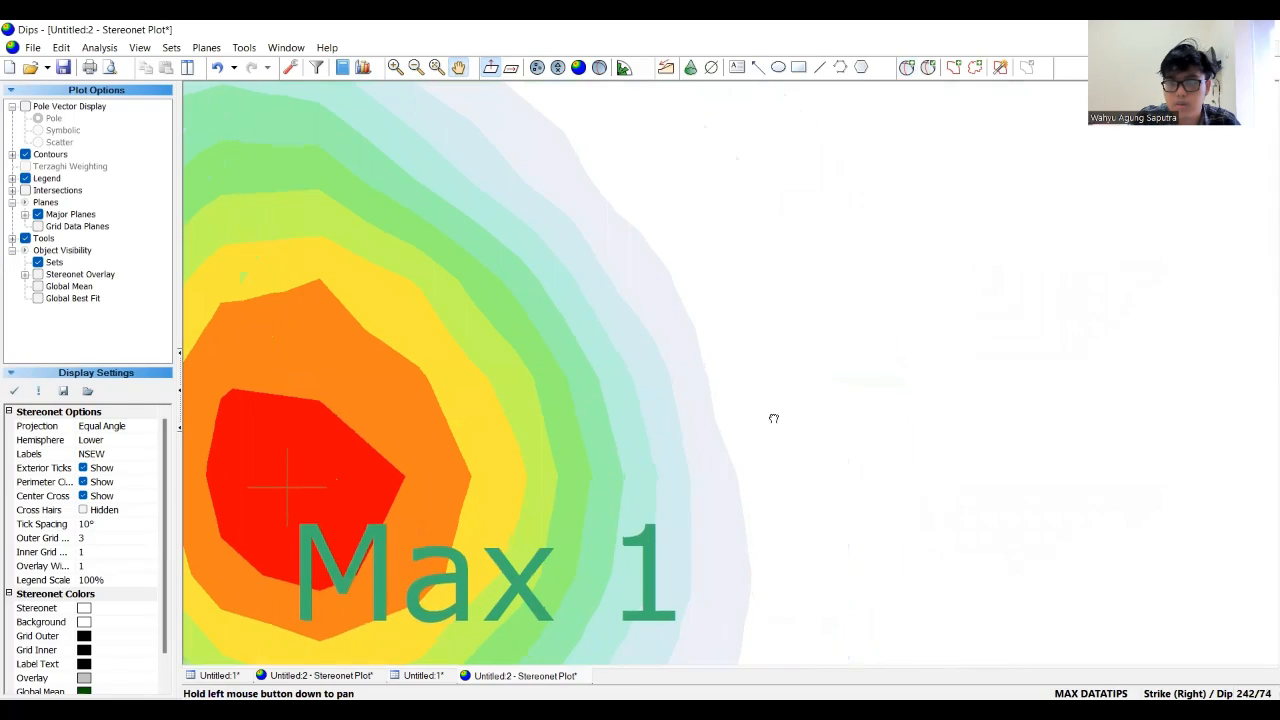
left_click_drag(771, 417, 605, 571)
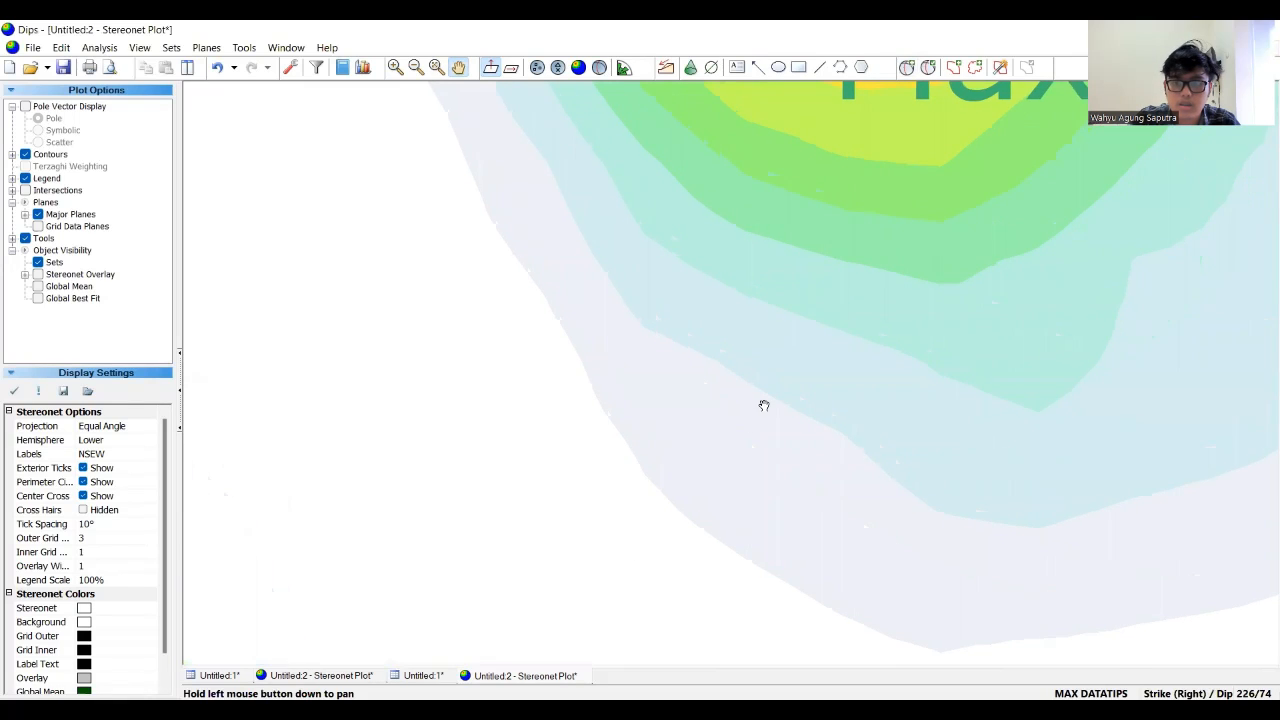
scroll(817, 304, "up", 1)
scroll(903, 191, "down", 2)
left_click_drag(884, 244, 875, 351)
left_click(907, 67)
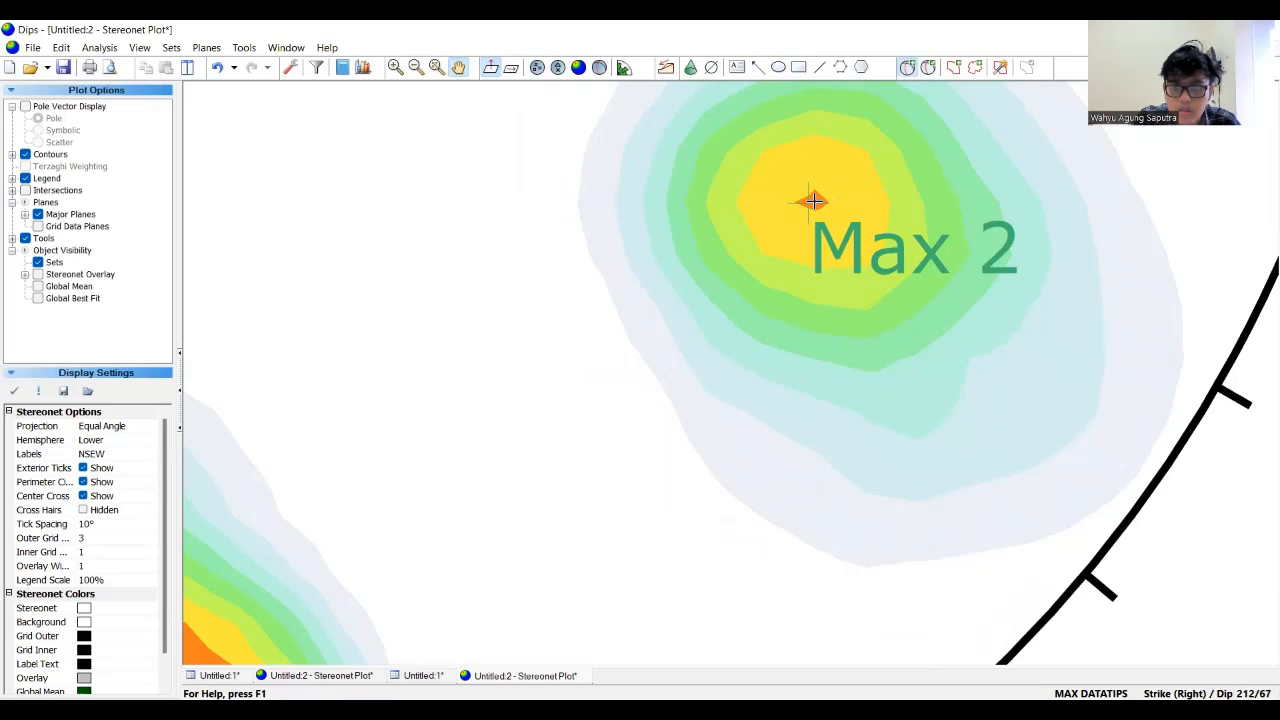
left_click(688, 309)
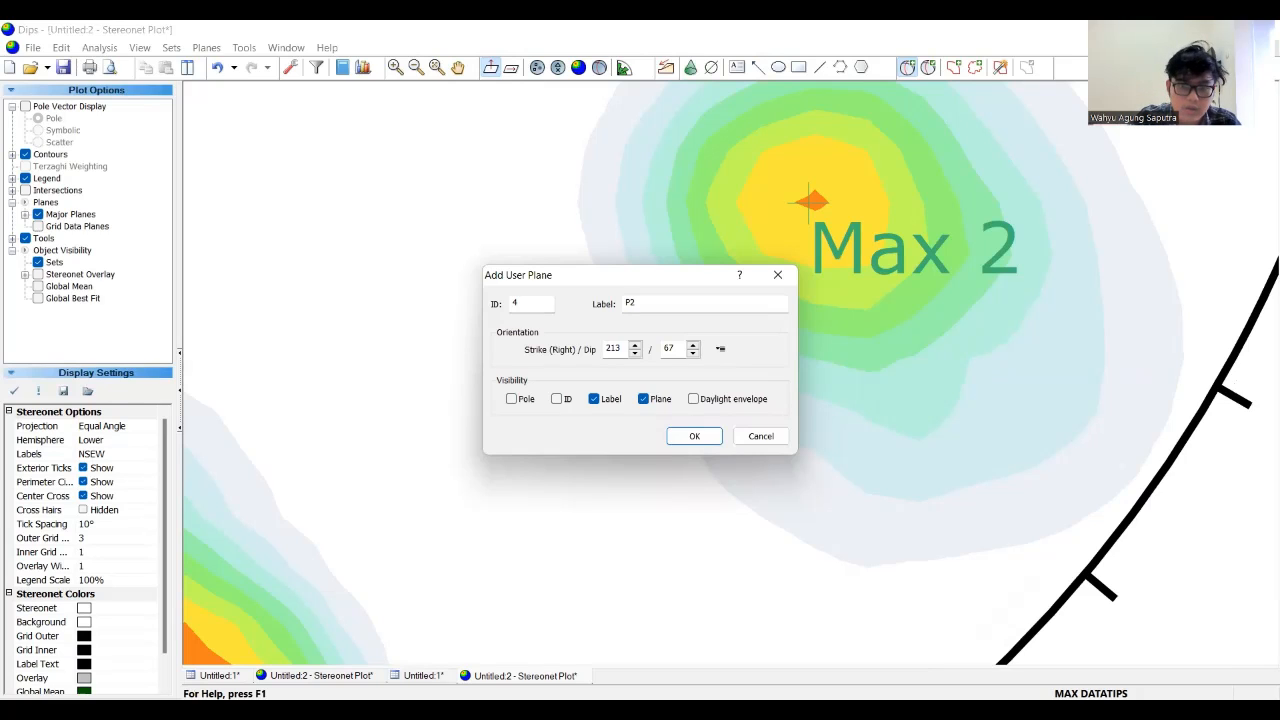
key("Return")
- Add a user plane at 33/23 on the intersection of P1 and P2, labelled Griddle Plane, with its plane and label shown
scroll(605, 325, "down", 2)
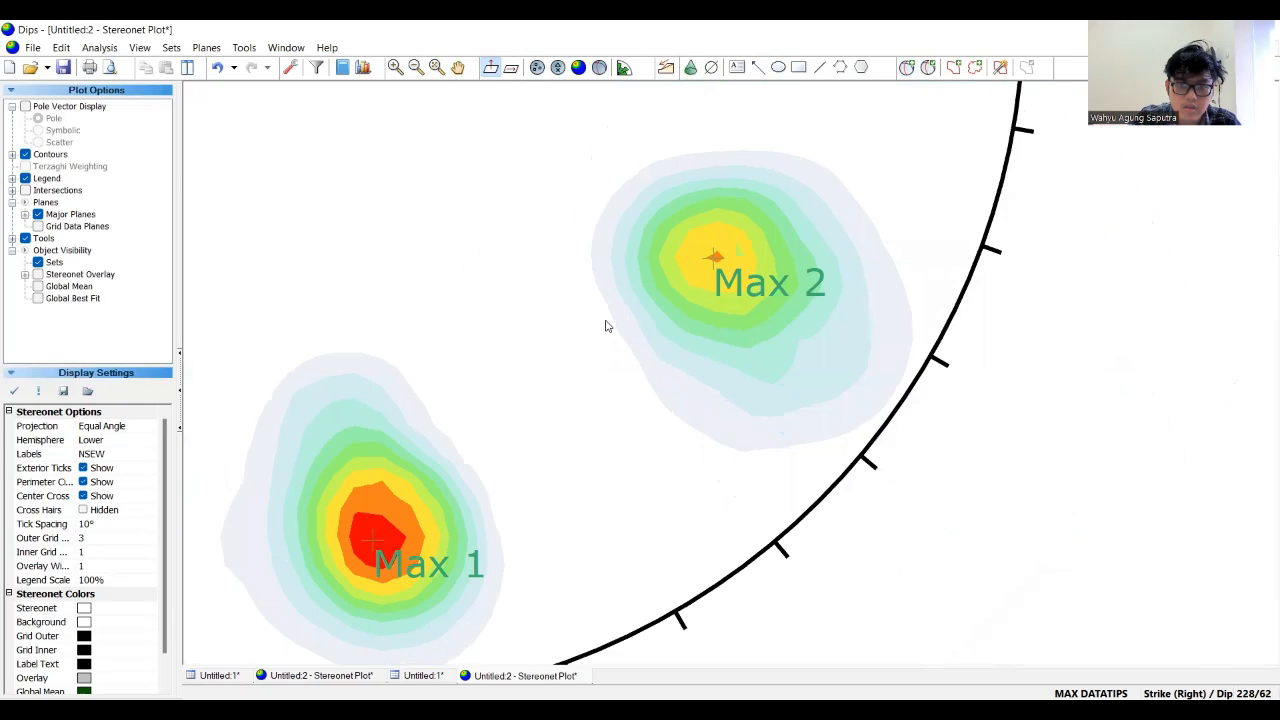
scroll(550, 300, "down", 3)
scroll(477, 171, "up", 2)
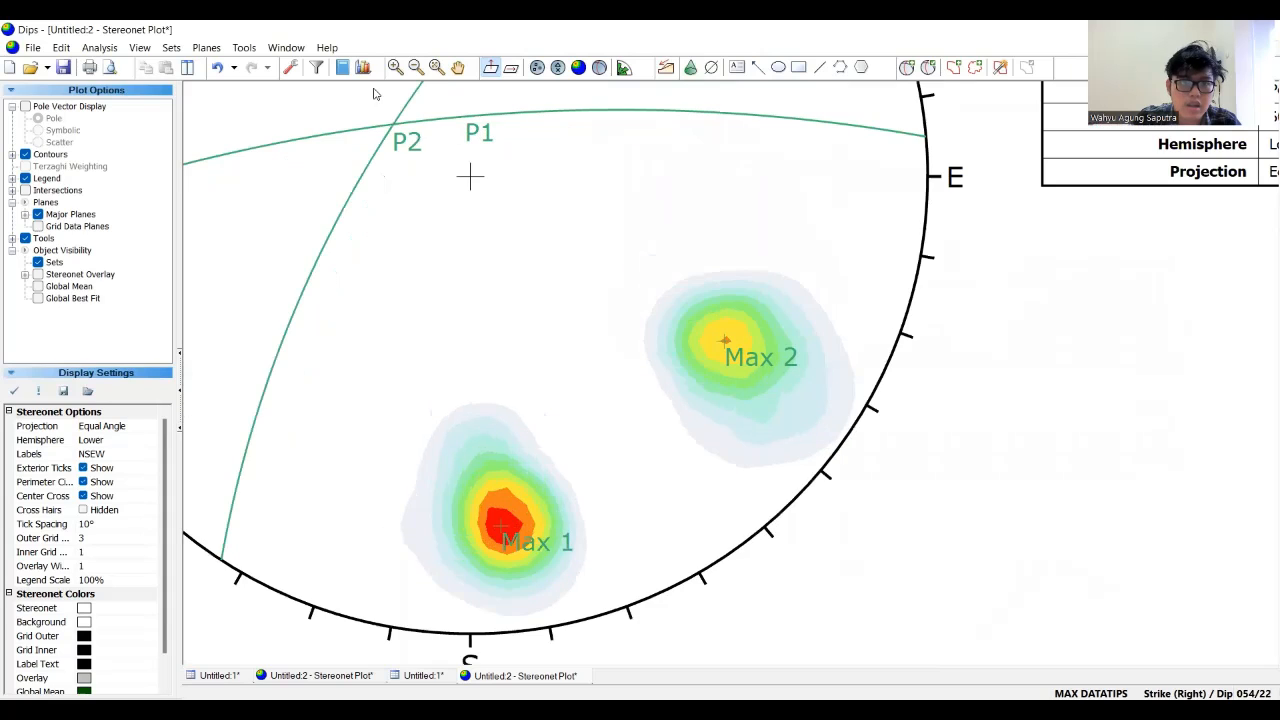
left_click(460, 67)
scroll(434, 236, "up", 3)
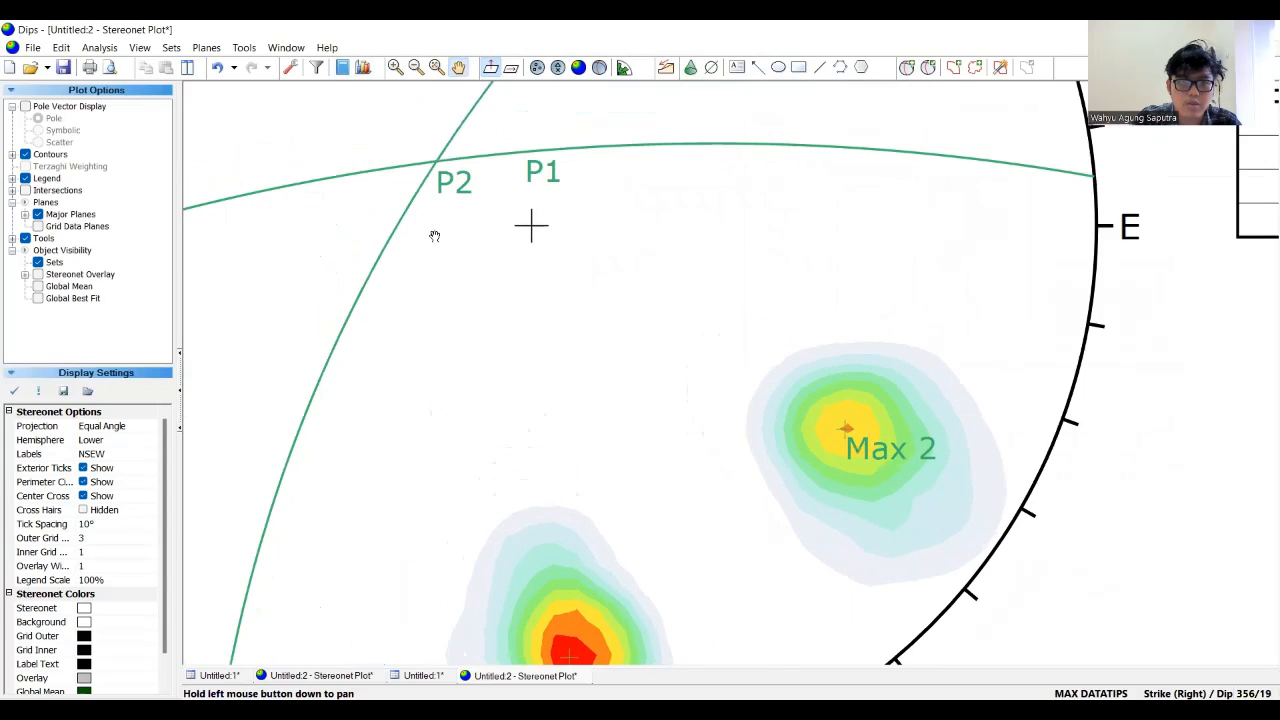
scroll(437, 229, "down", 1)
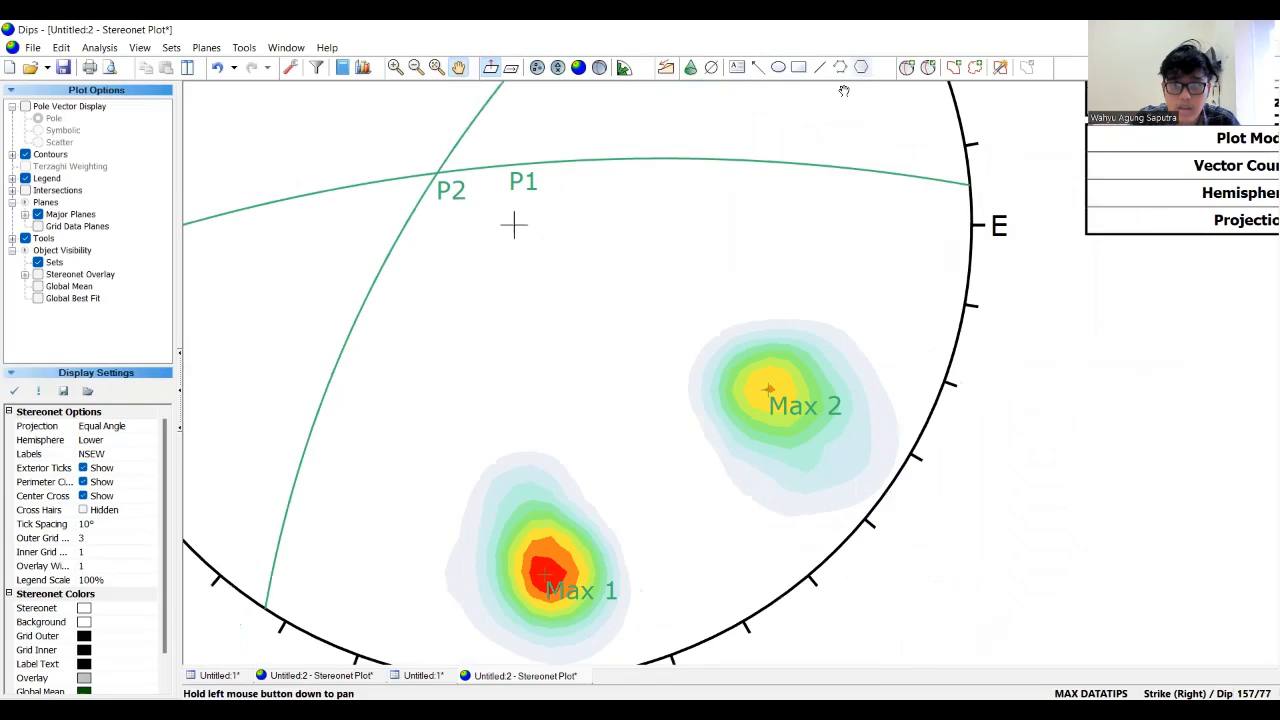
left_click(911, 70)
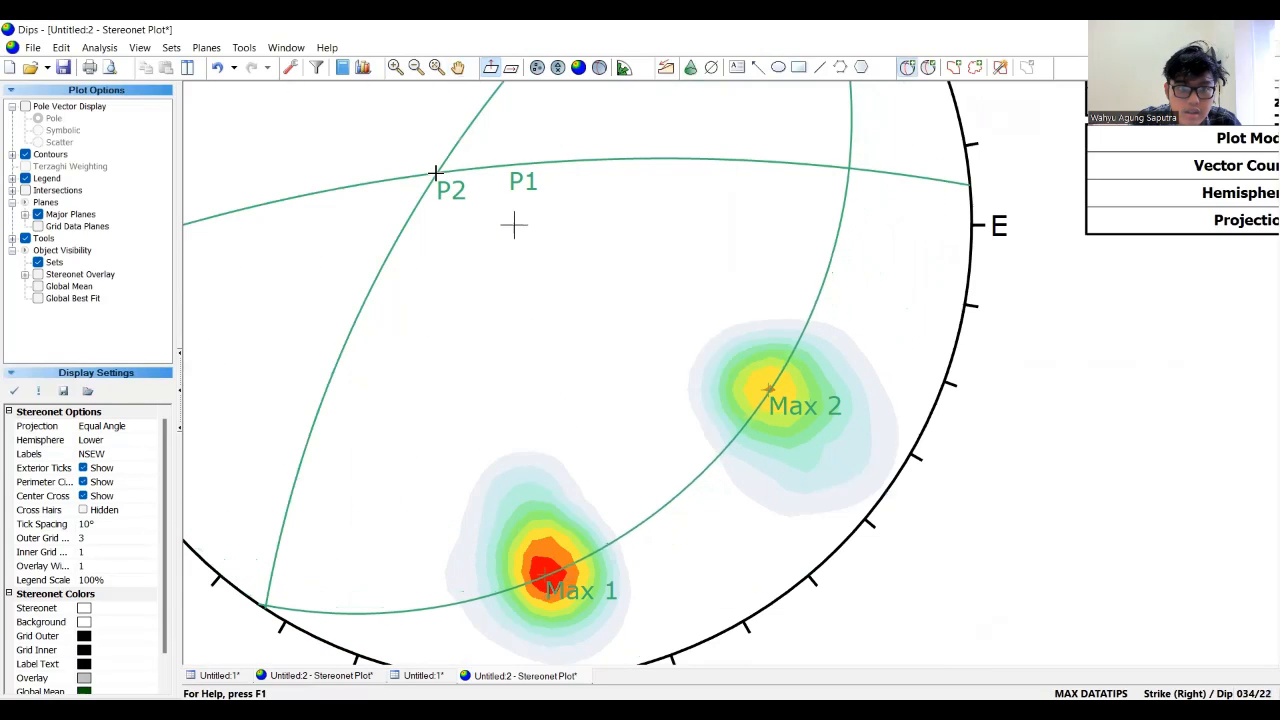
left_click(593, 286)
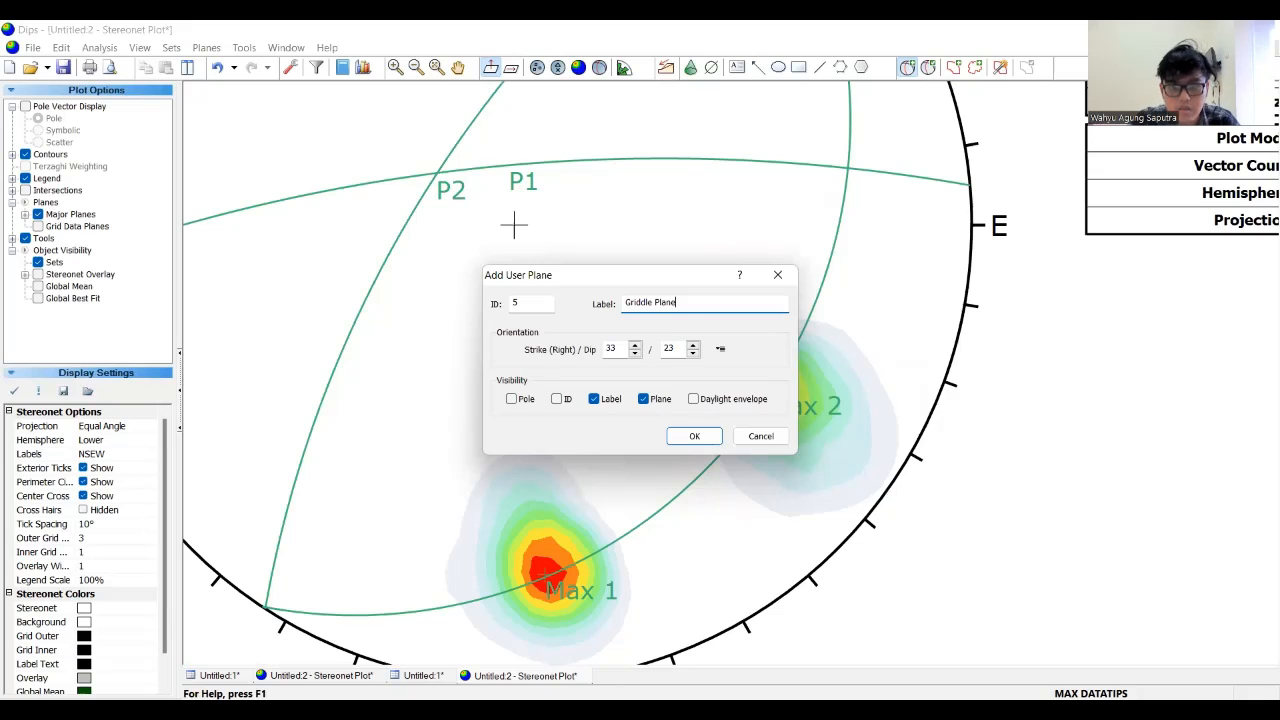
left_click(697, 438)
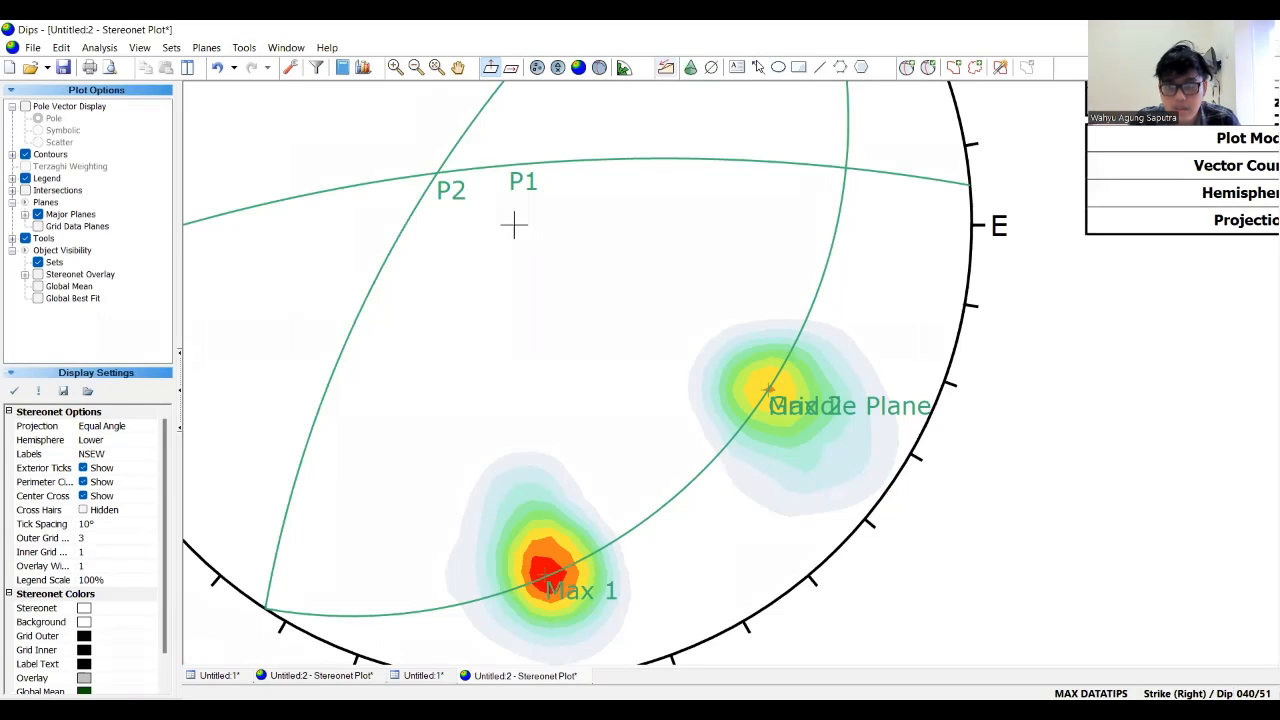
- Add a user plane at 34/23 on the P1–P2 intersection, labelled Sigma 2, showing only its pole and label
scroll(757, 192, "down", 3)
middle_click(757, 192)
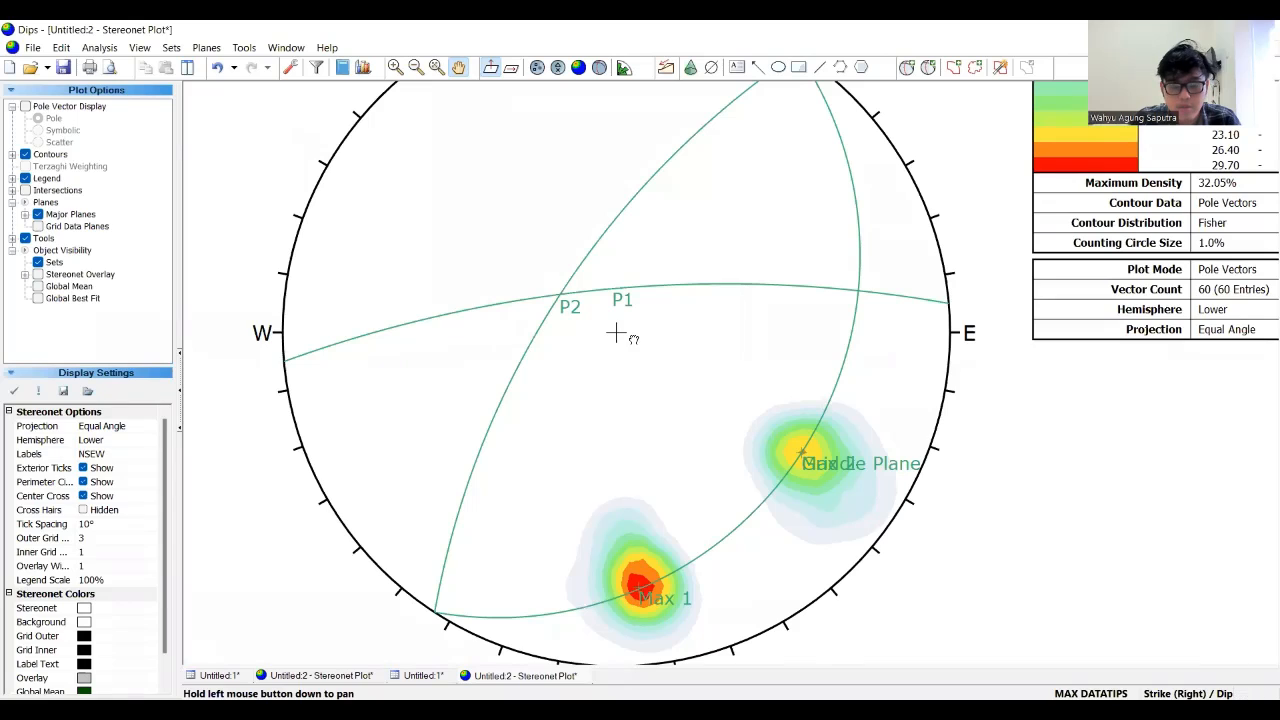
scroll(574, 288, "up", 3)
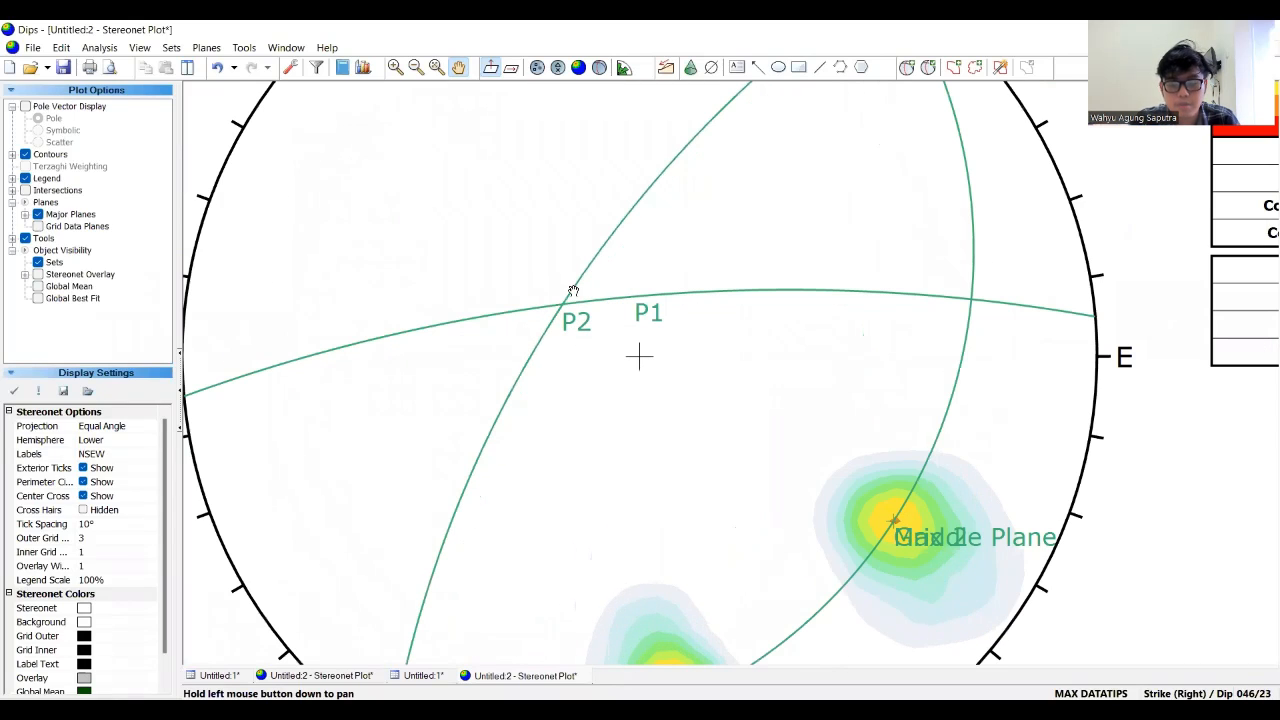
left_click(907, 67)
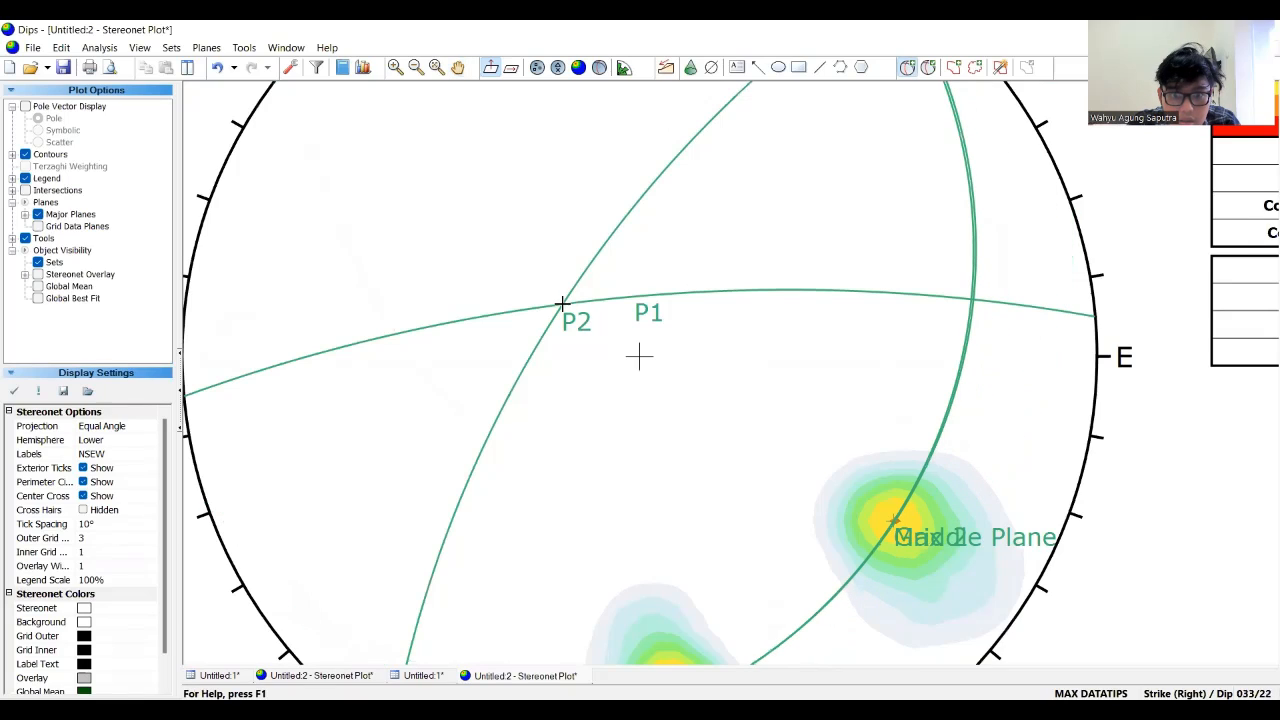
left_click(639, 356)
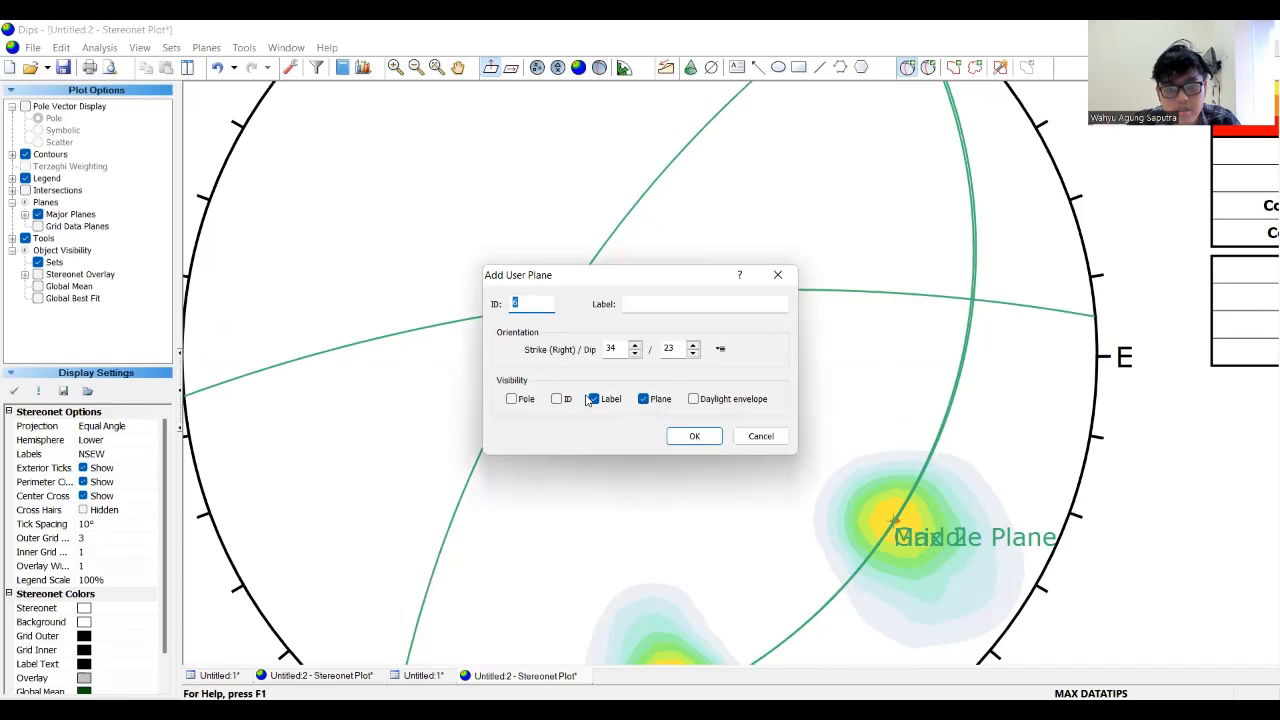
left_click(642, 305)
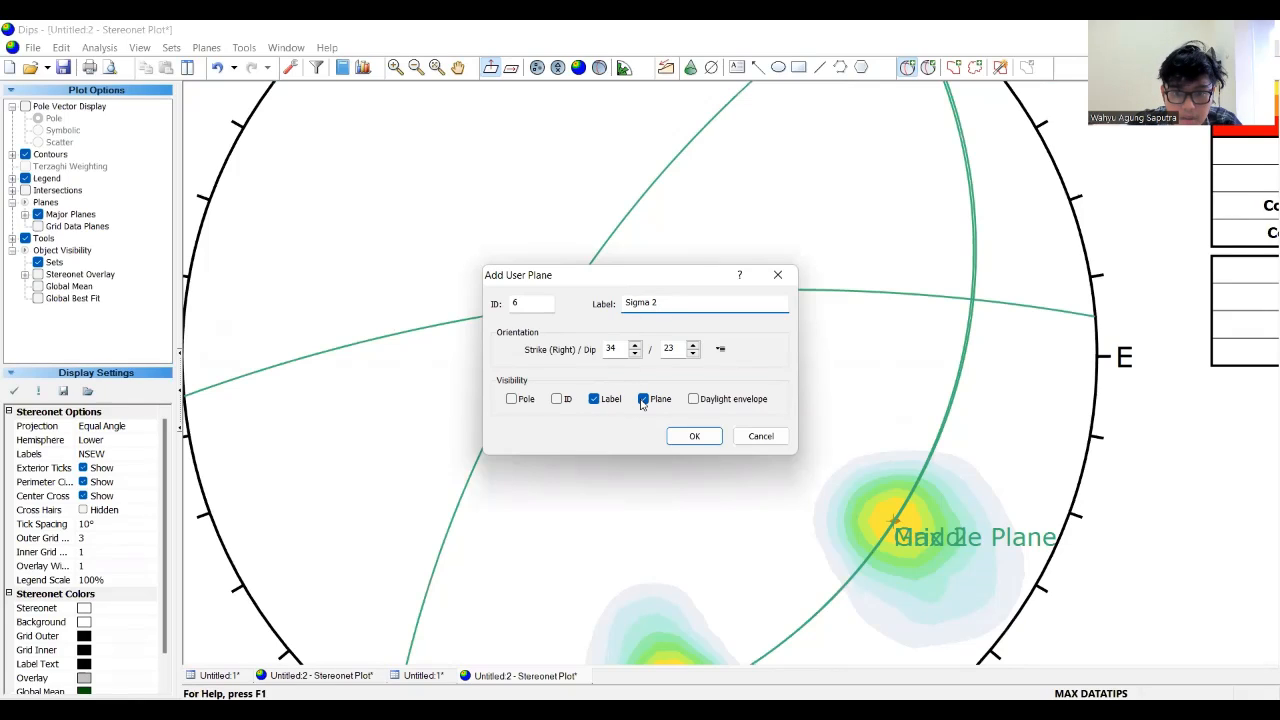
left_click(642, 400)
left_click(511, 399)
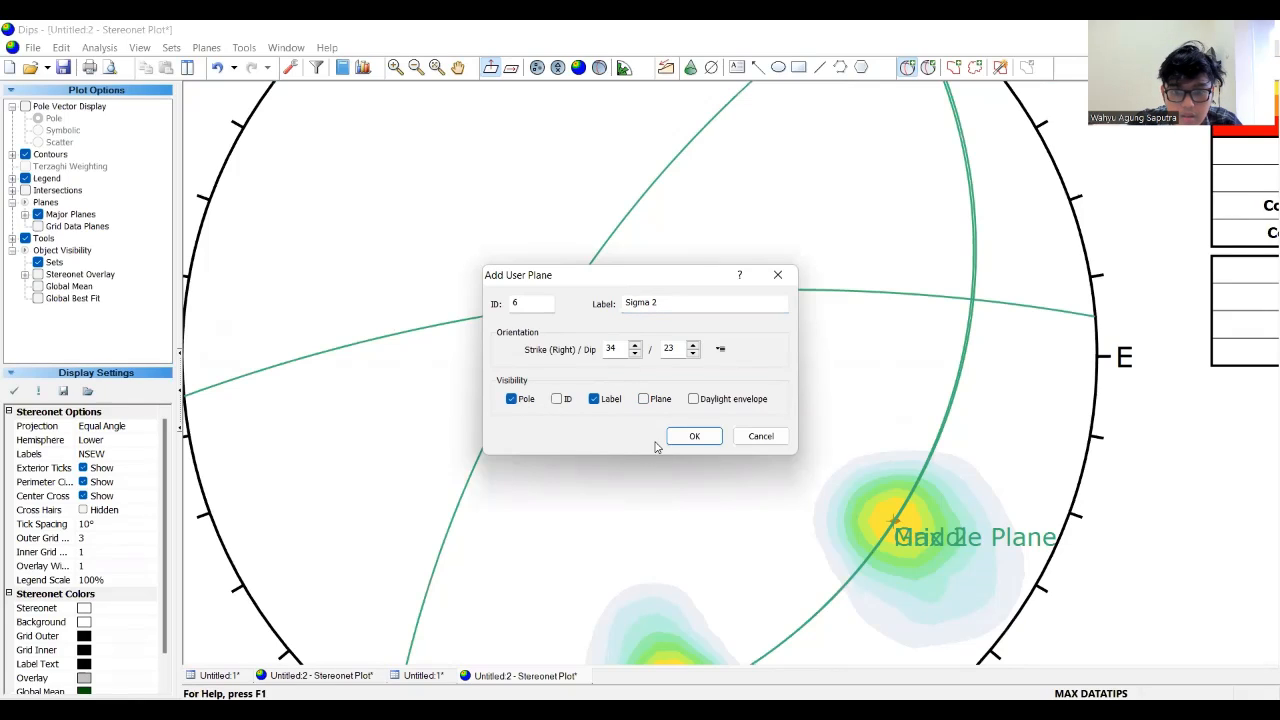
left_click(691, 436)
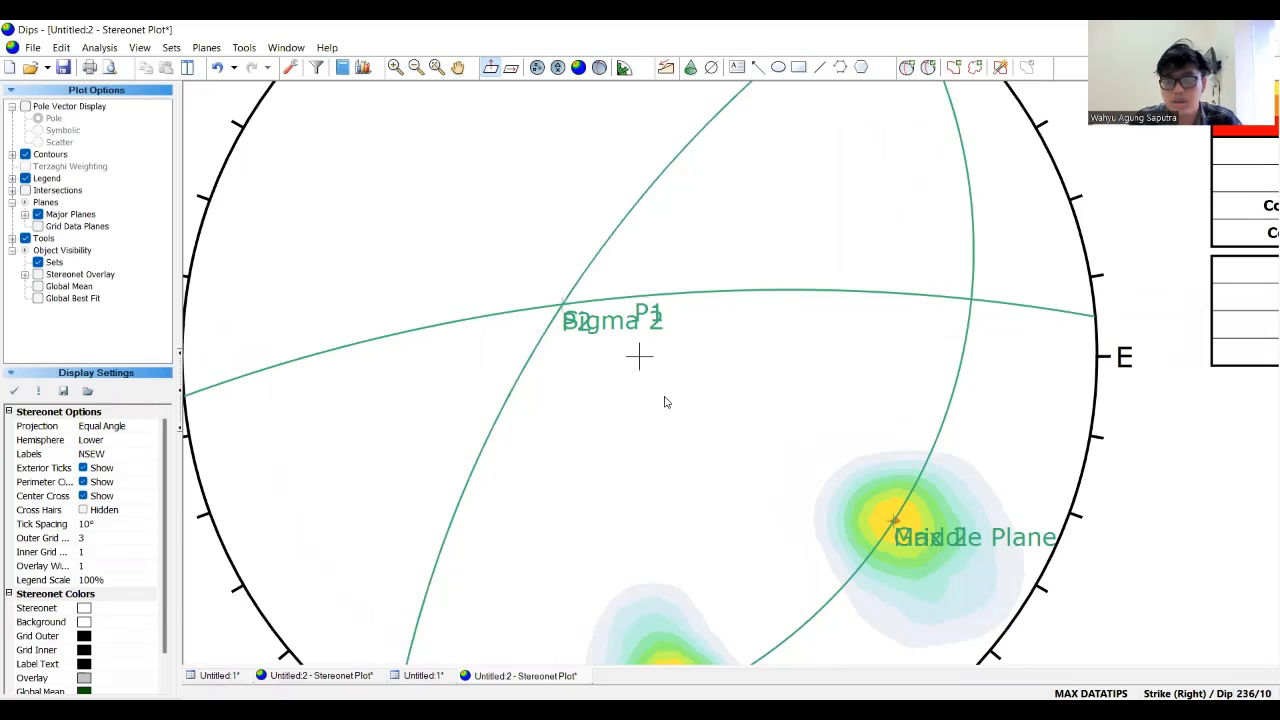
- Measure the angle from the P1–Griddle Plane crossing to the Griddle Plane's southwestern end on the perimeter
left_click(460, 67)
left_click_drag(723, 311, 626, 277)
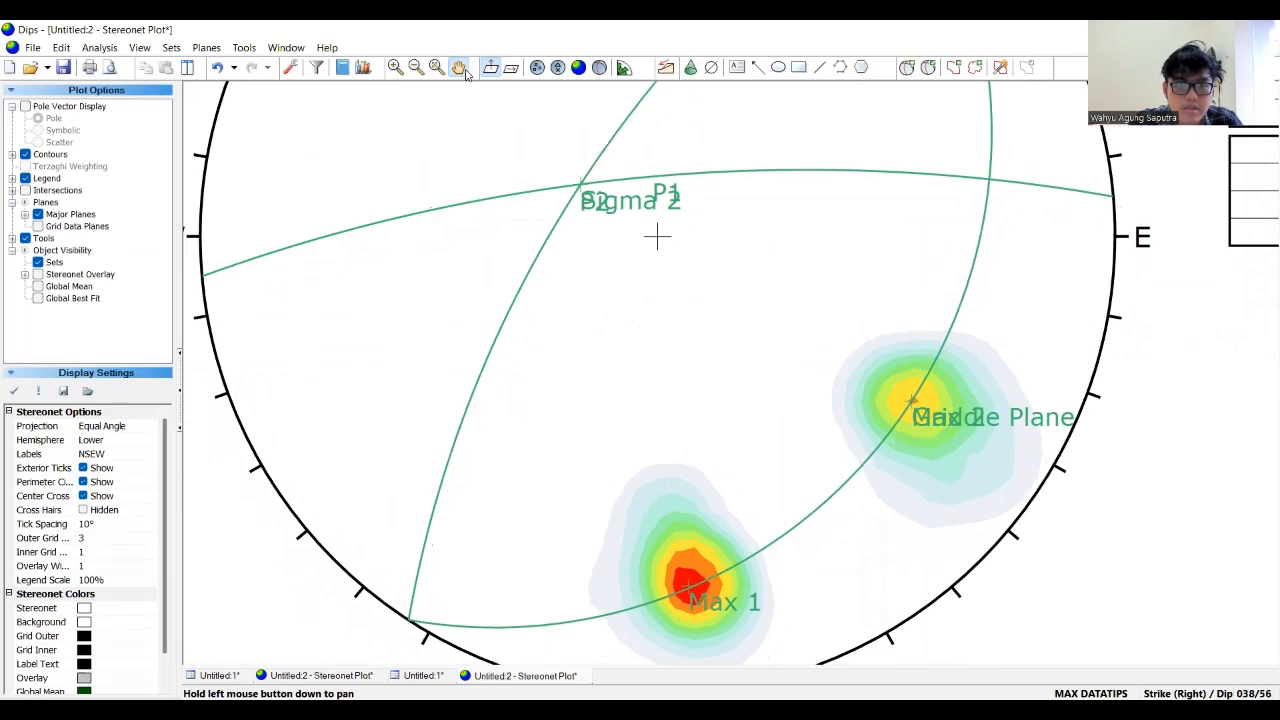
left_click(245, 47)
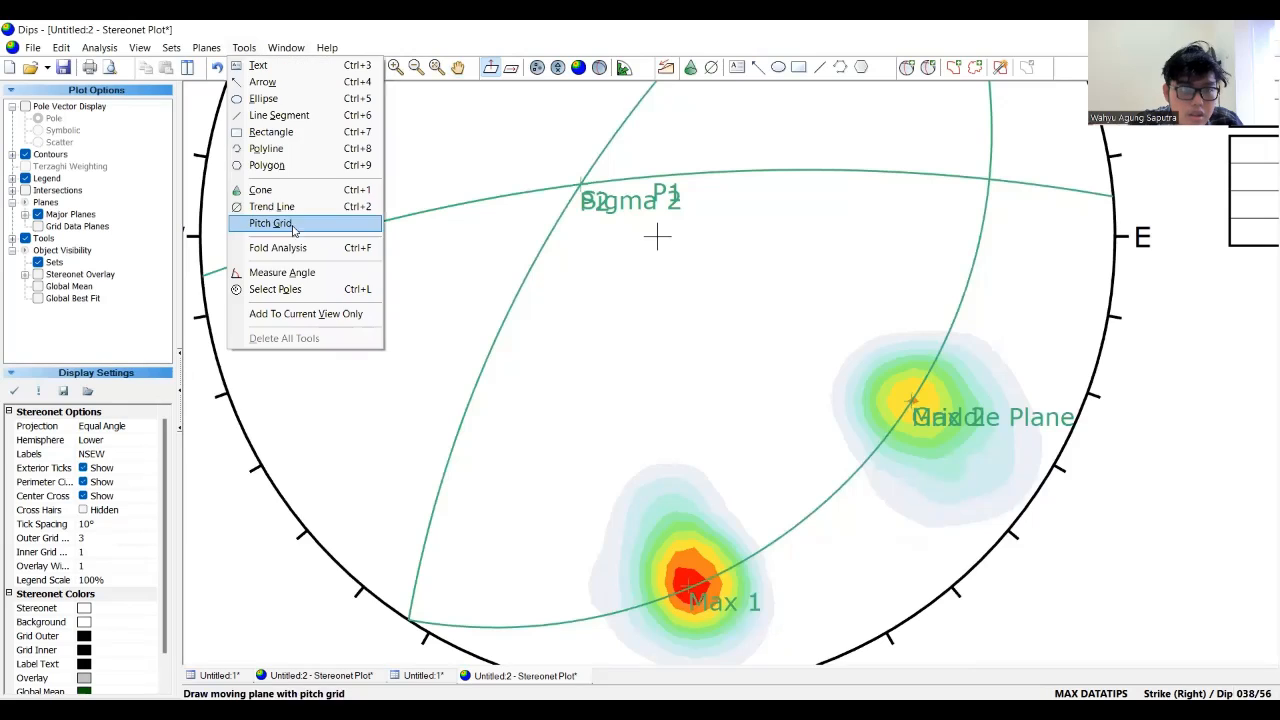
left_click(290, 273)
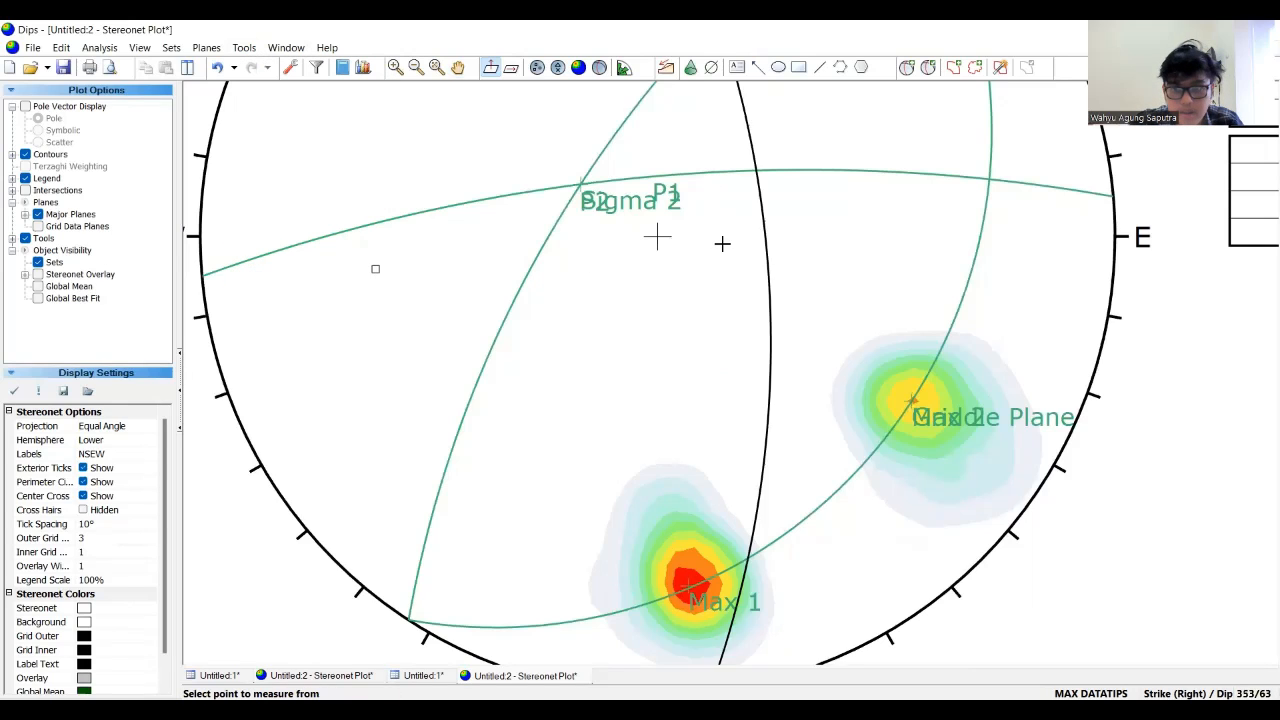
left_click(987, 179)
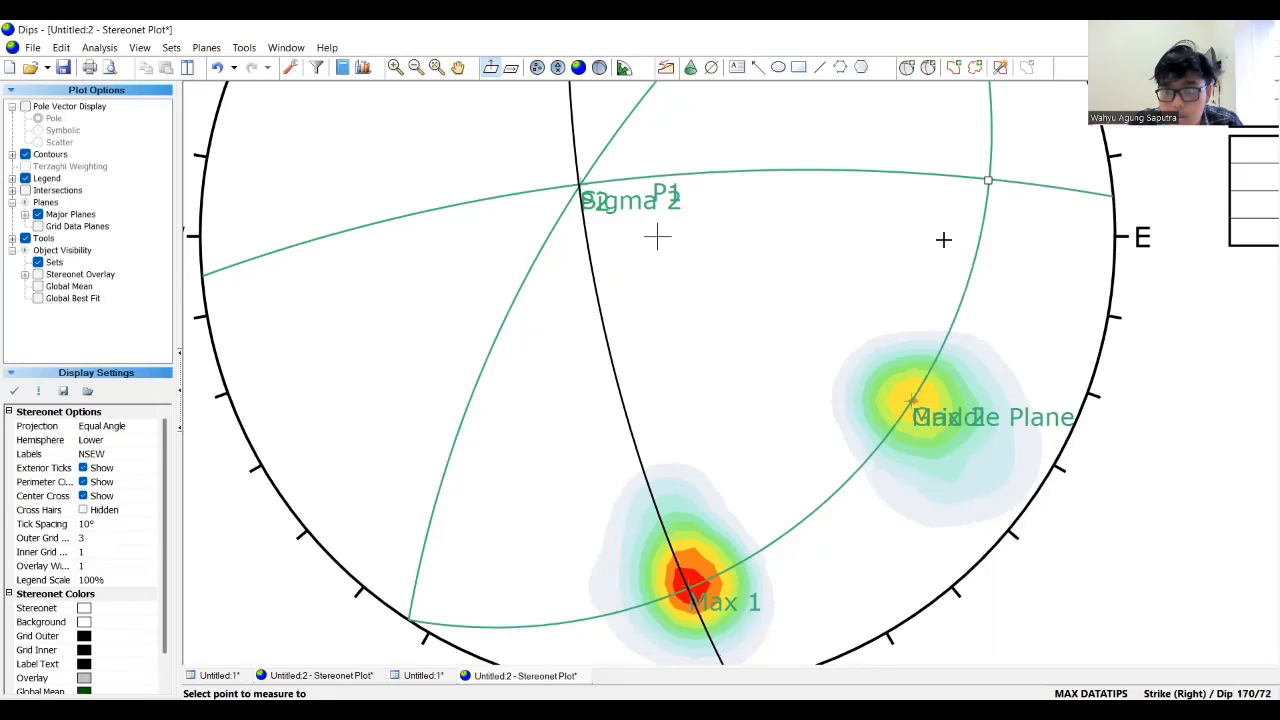
left_click(409, 620)
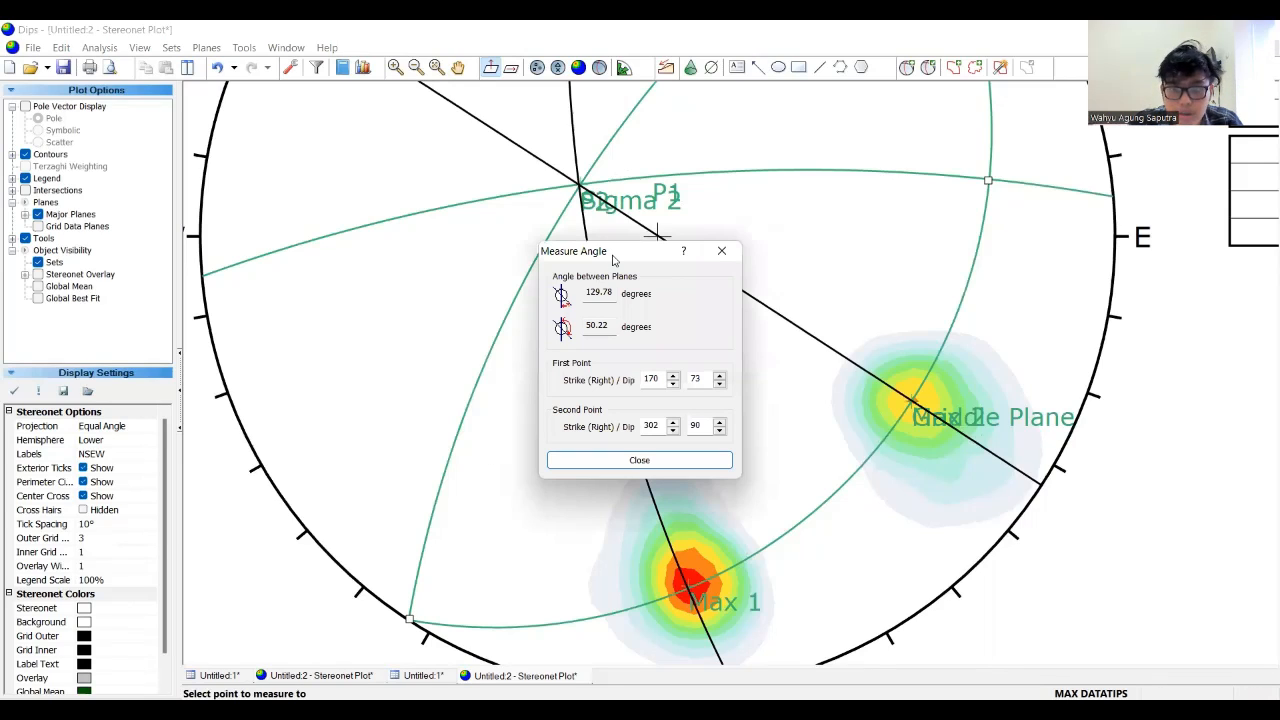
left_click_drag(613, 258, 644, 234)
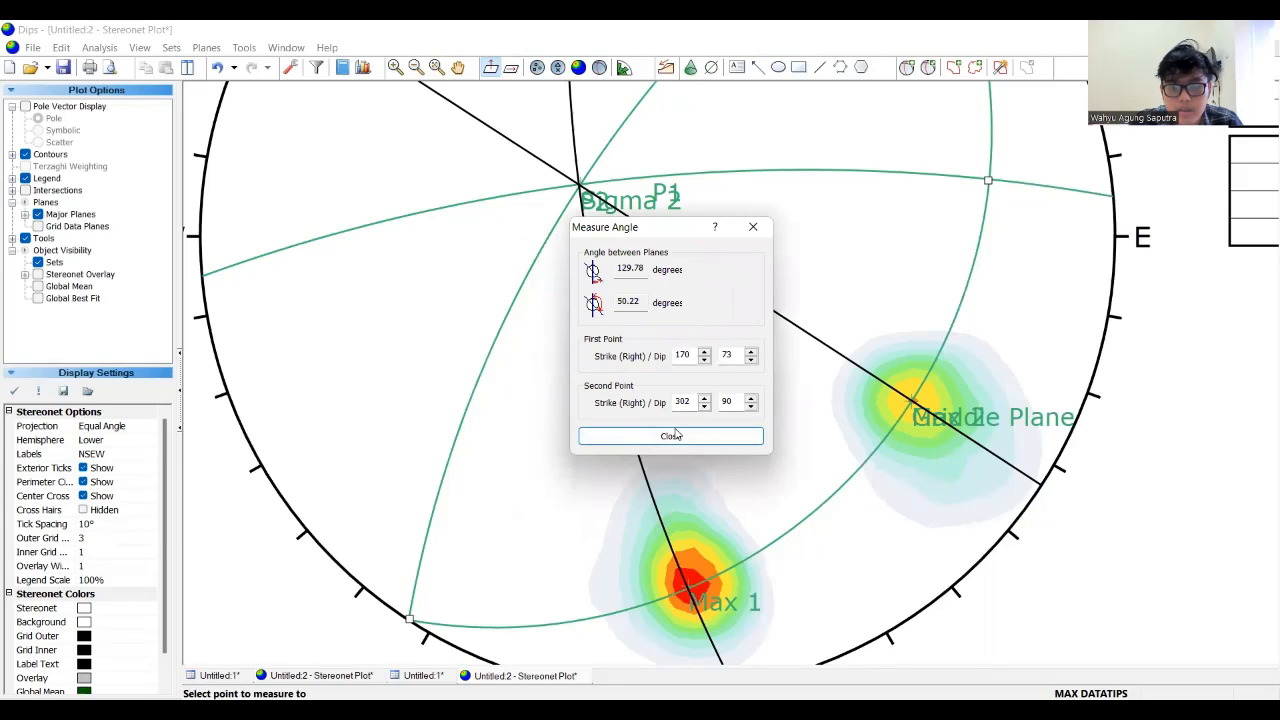
left_click(679, 440)
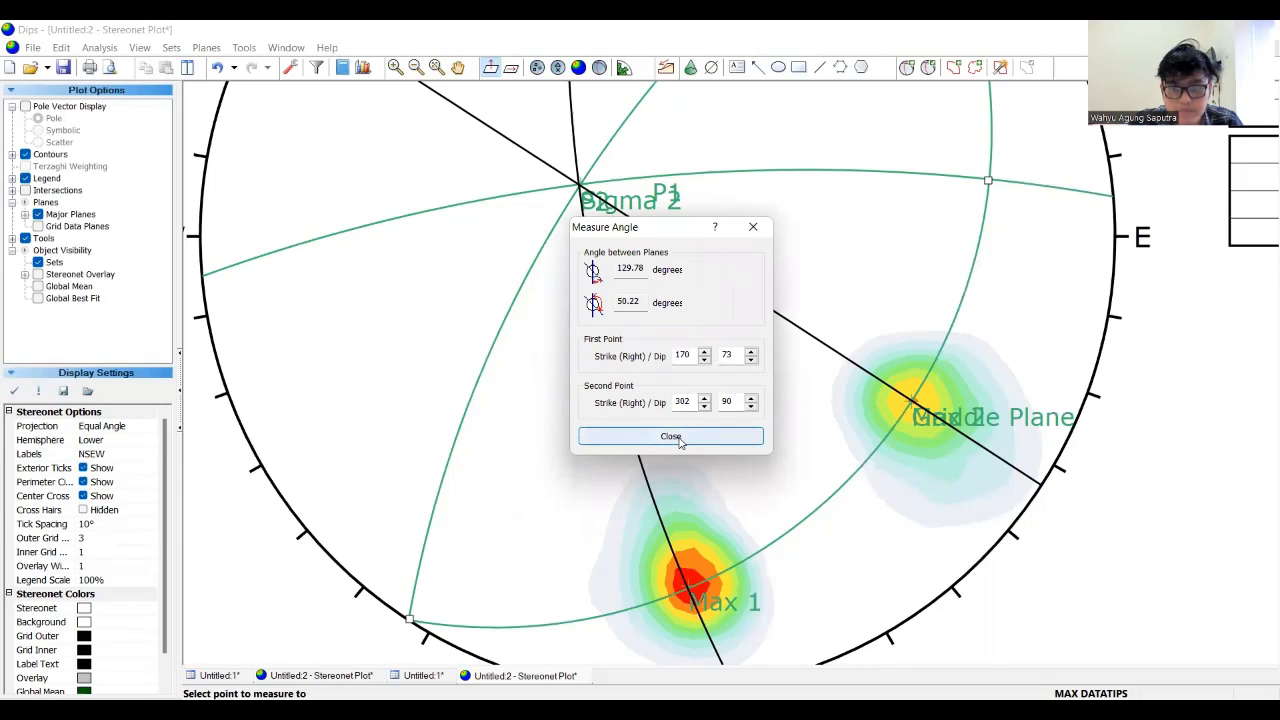
left_click(679, 440)
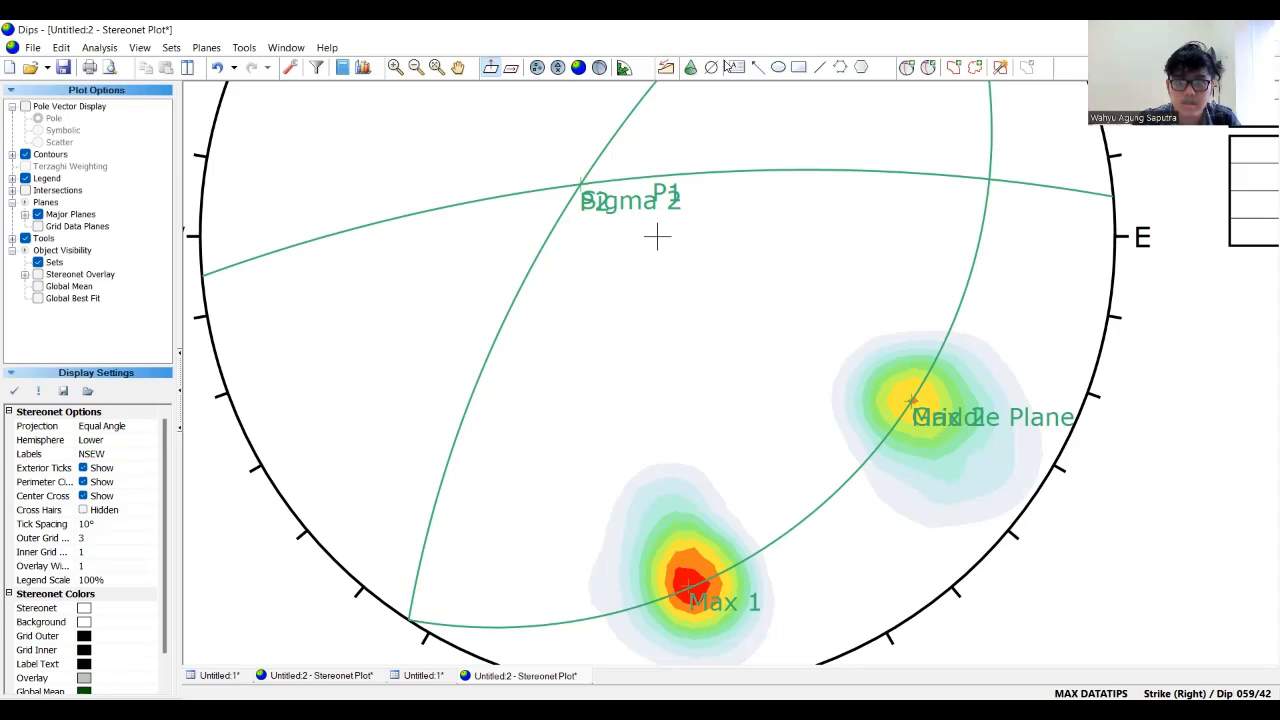
key("ctrl+z")
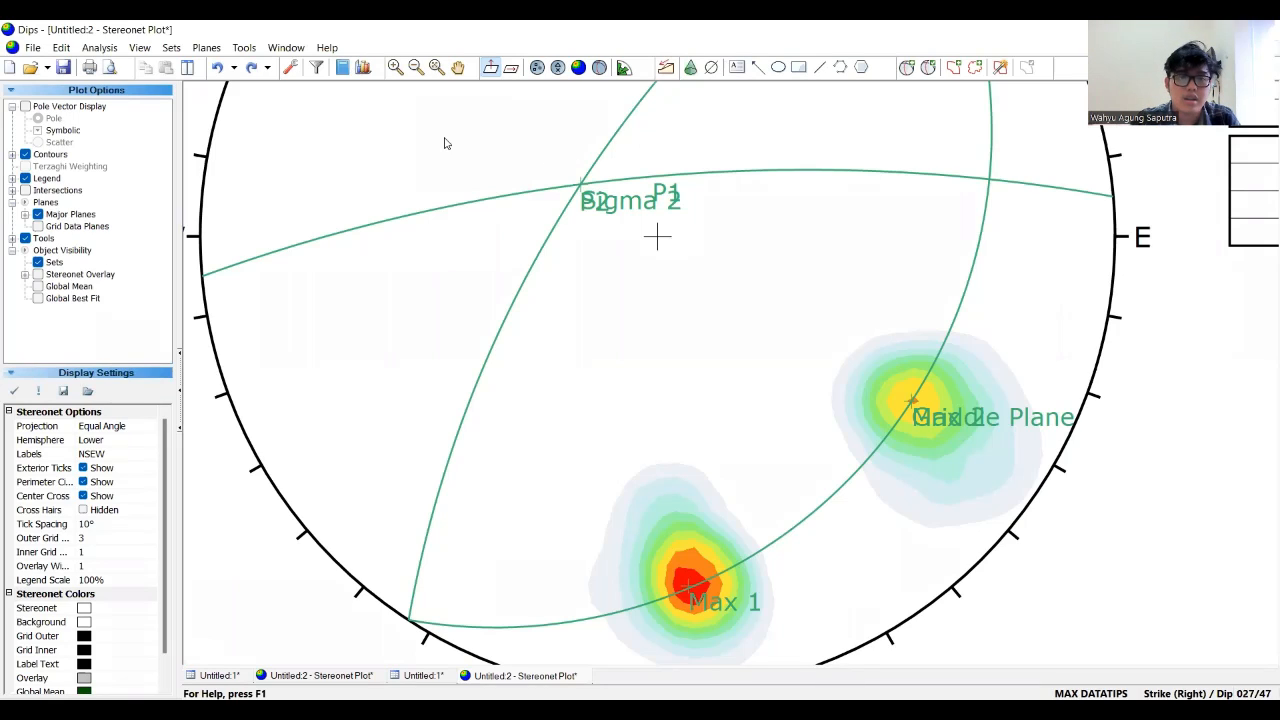
- Place a pitch grid along the Griddle Plane, with its pole on the intersection of P1 and P2
left_click(245, 48)
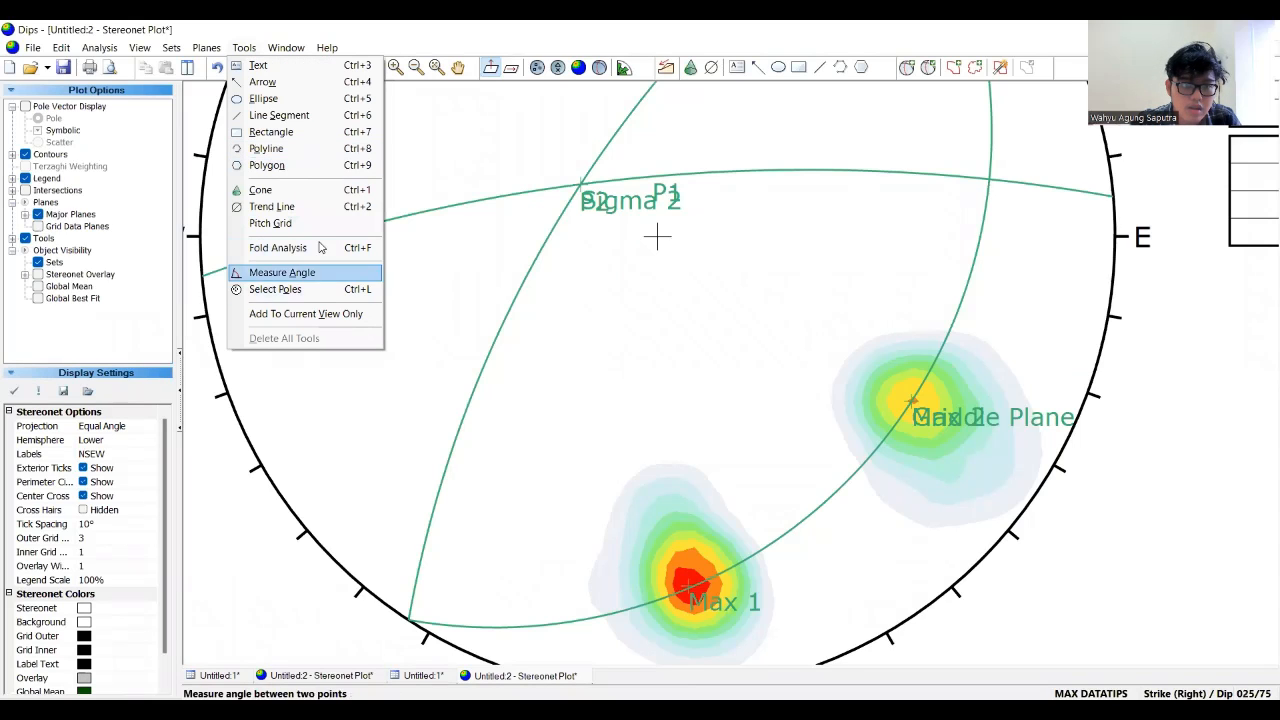
left_click(272, 223)
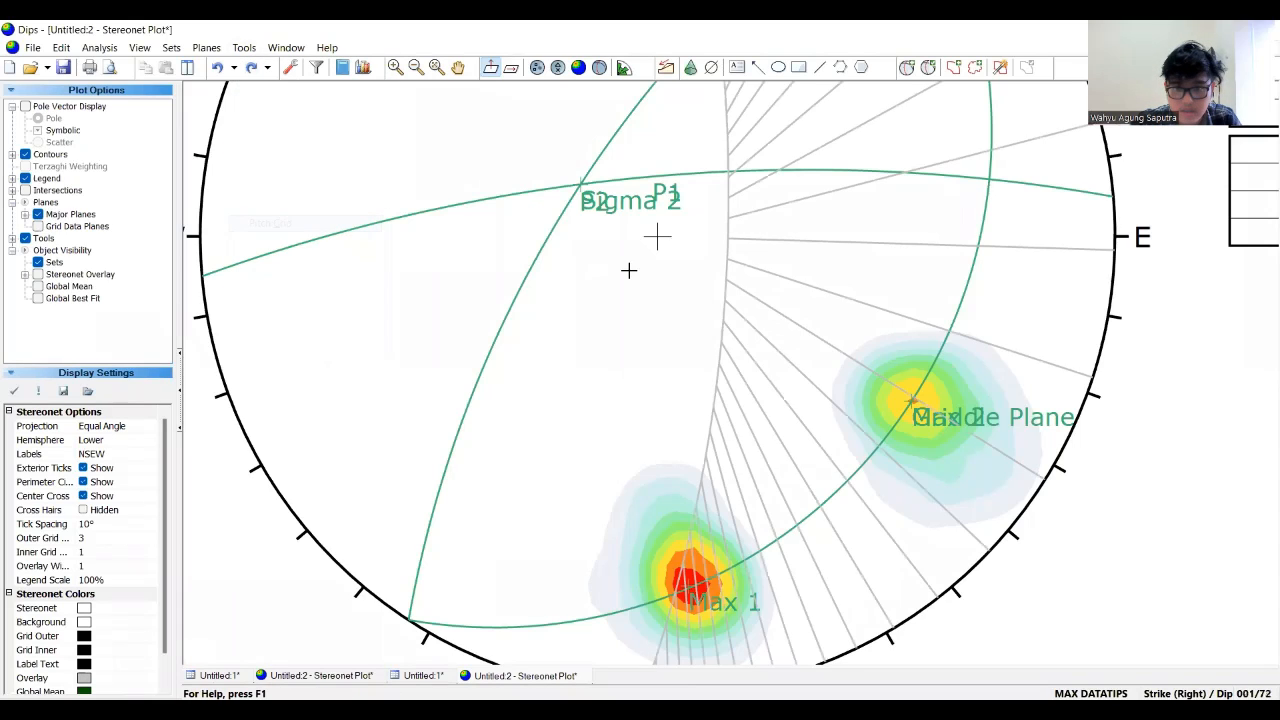
left_click(576, 184)
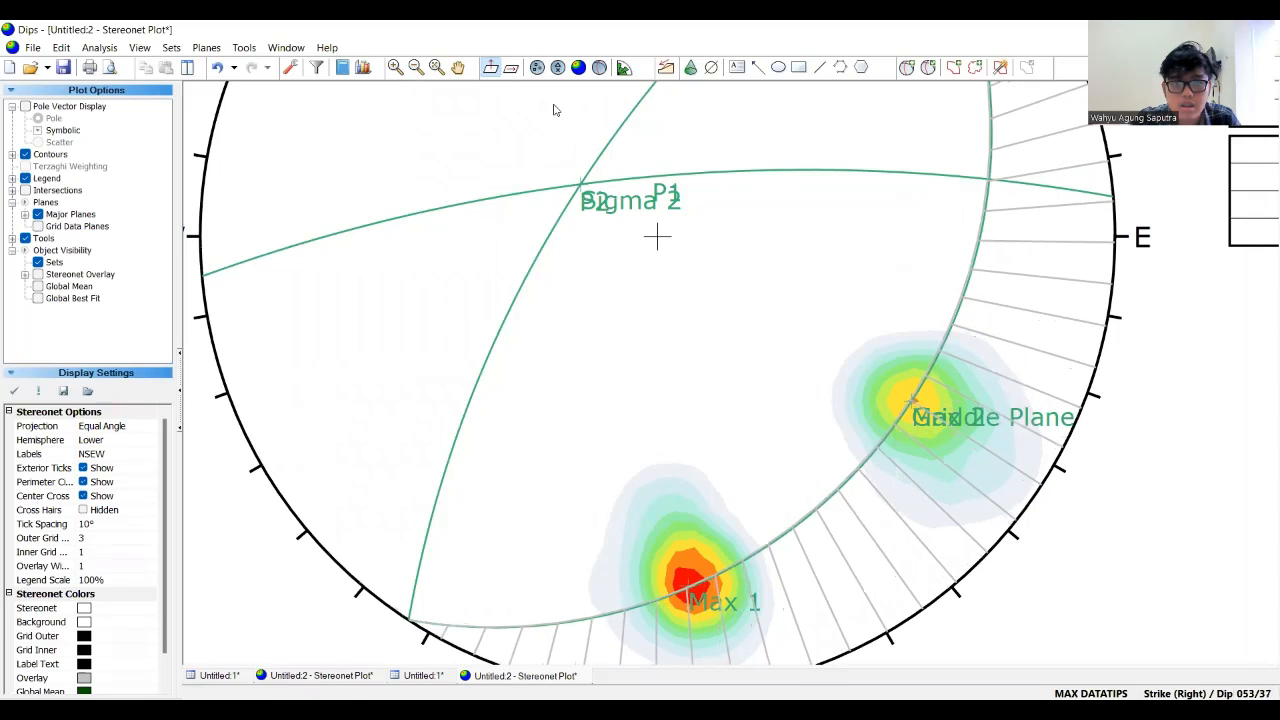
- Try adding a user plane at 240/70 on the Griddle Plane between Max 1 and Max 2, labelled Sigma 3, with its pole shown
left_click(458, 67)
left_click_drag(829, 257, 872, 216)
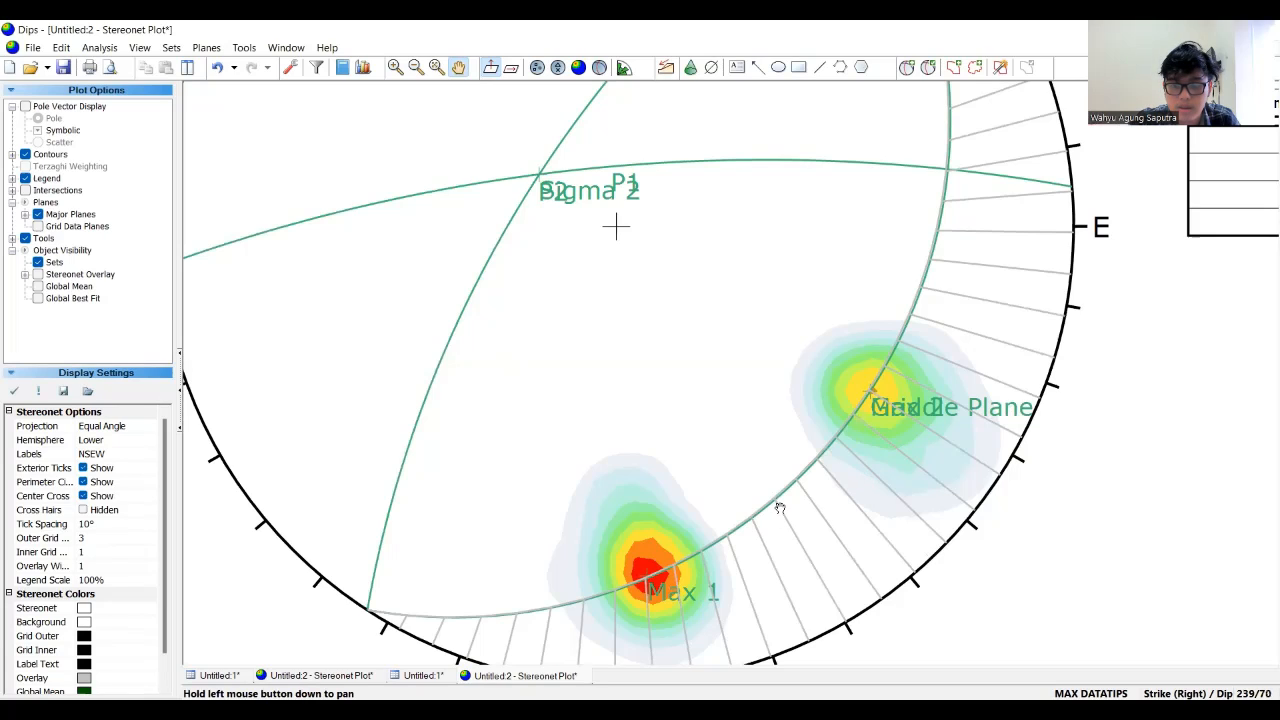
left_click(907, 67)
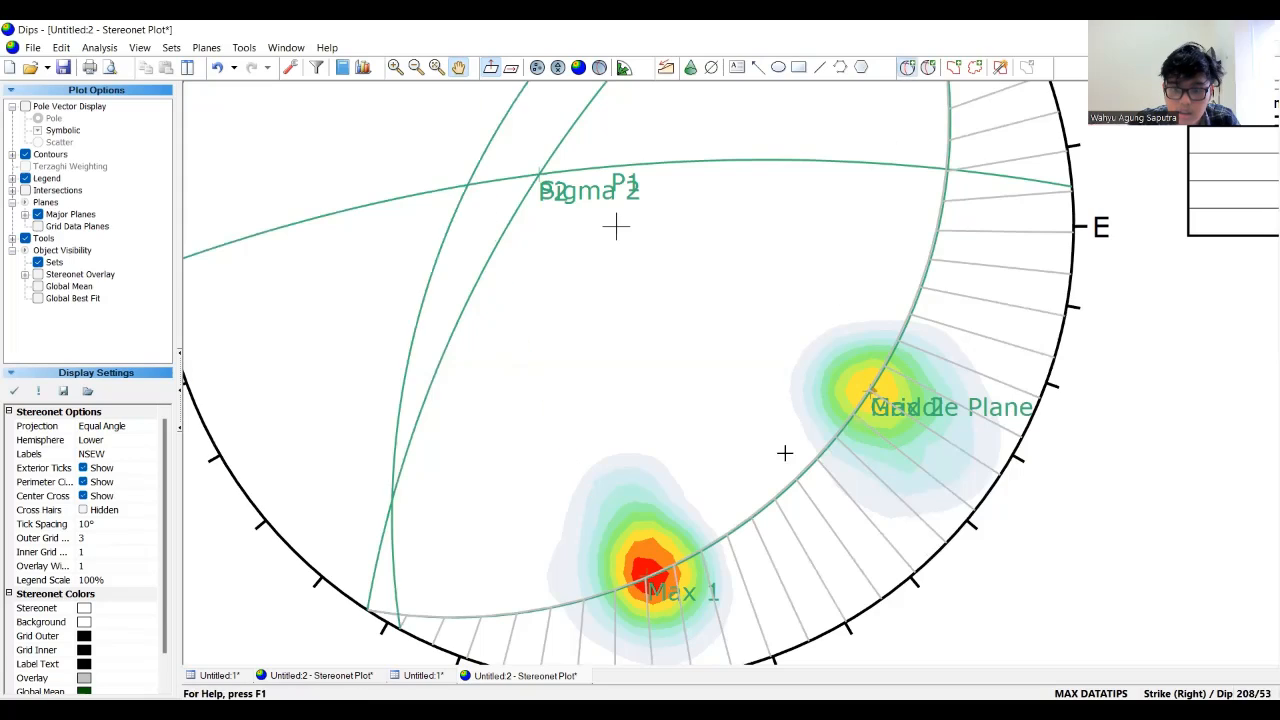
left_click(778, 506)
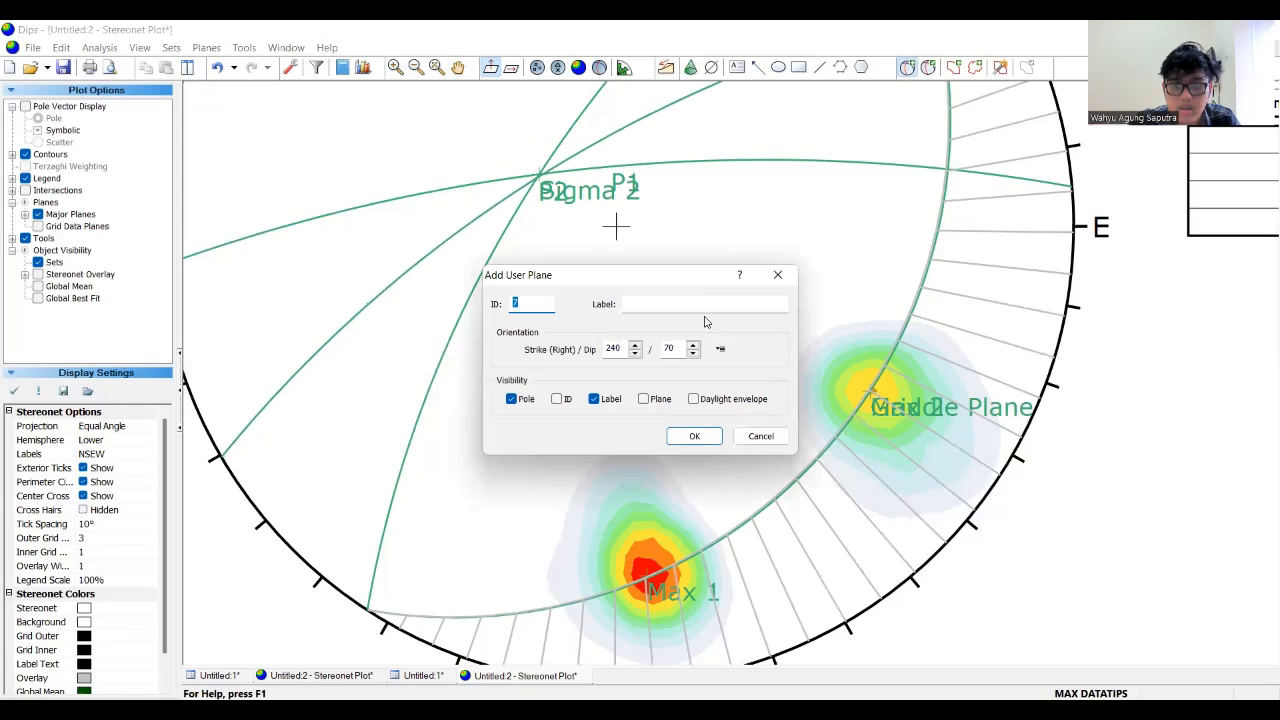
left_click(701, 304)
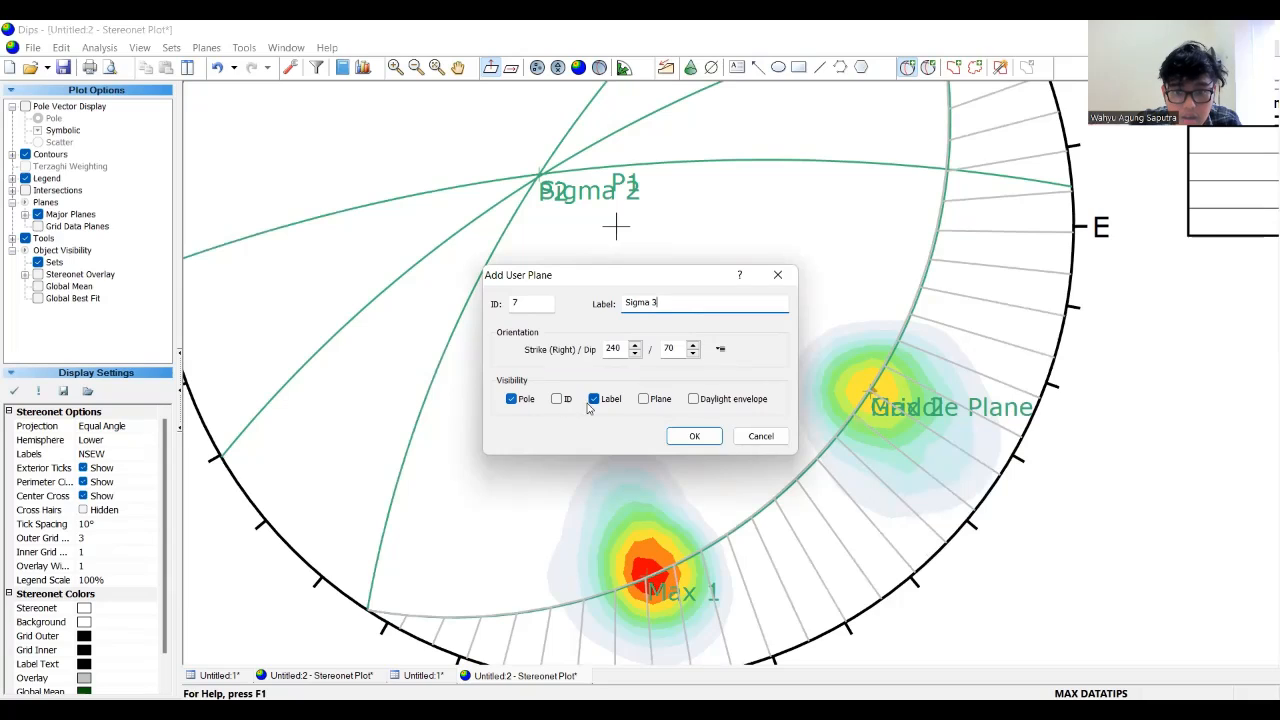
left_click(678, 442)
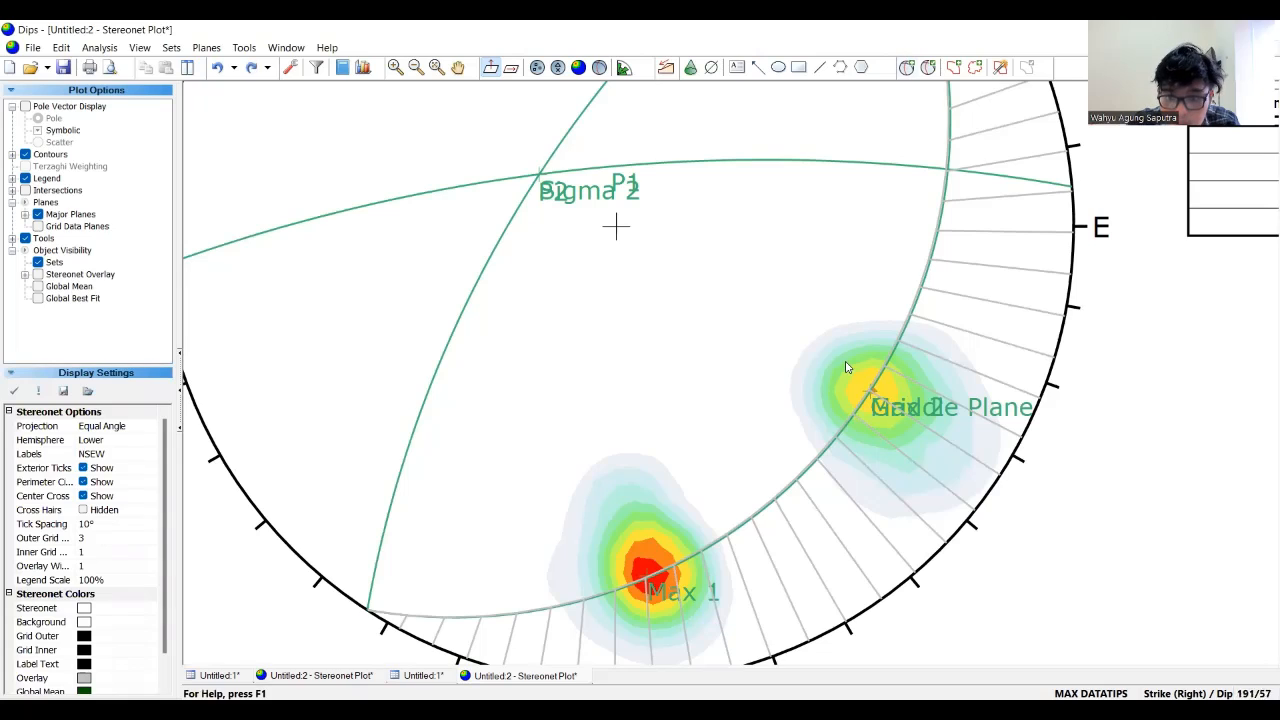
- Add a user plane at 245/70 on the Griddle Plane between Max 1 and Max 2, labelled Sigma 3, showing only its pole and label
left_click(907, 67)
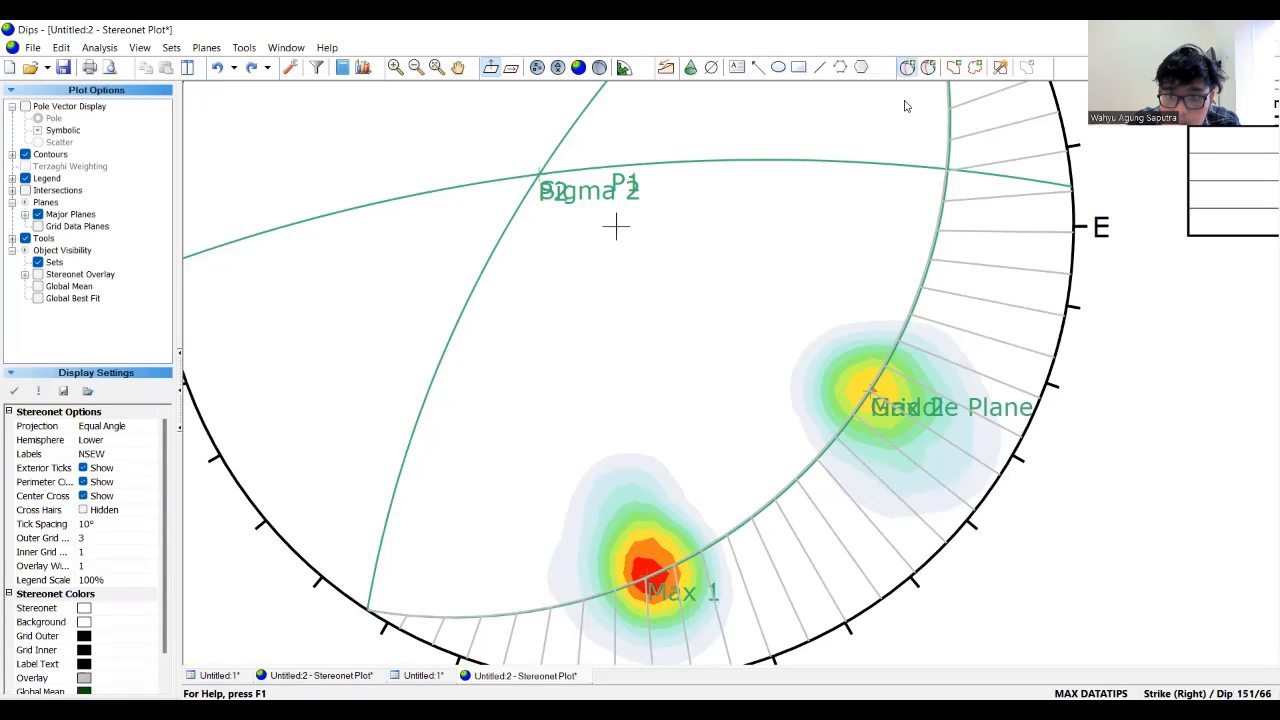
left_click(750, 517)
left_click(655, 306)
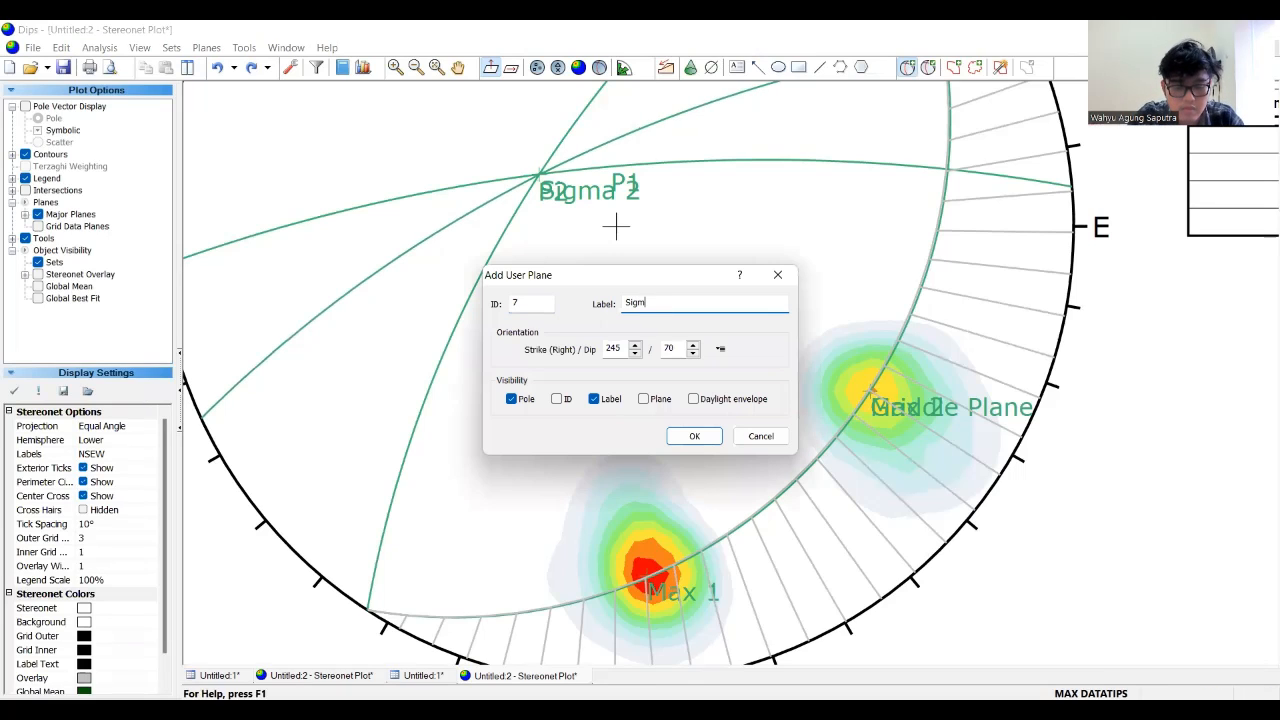
type("Sigma 3")
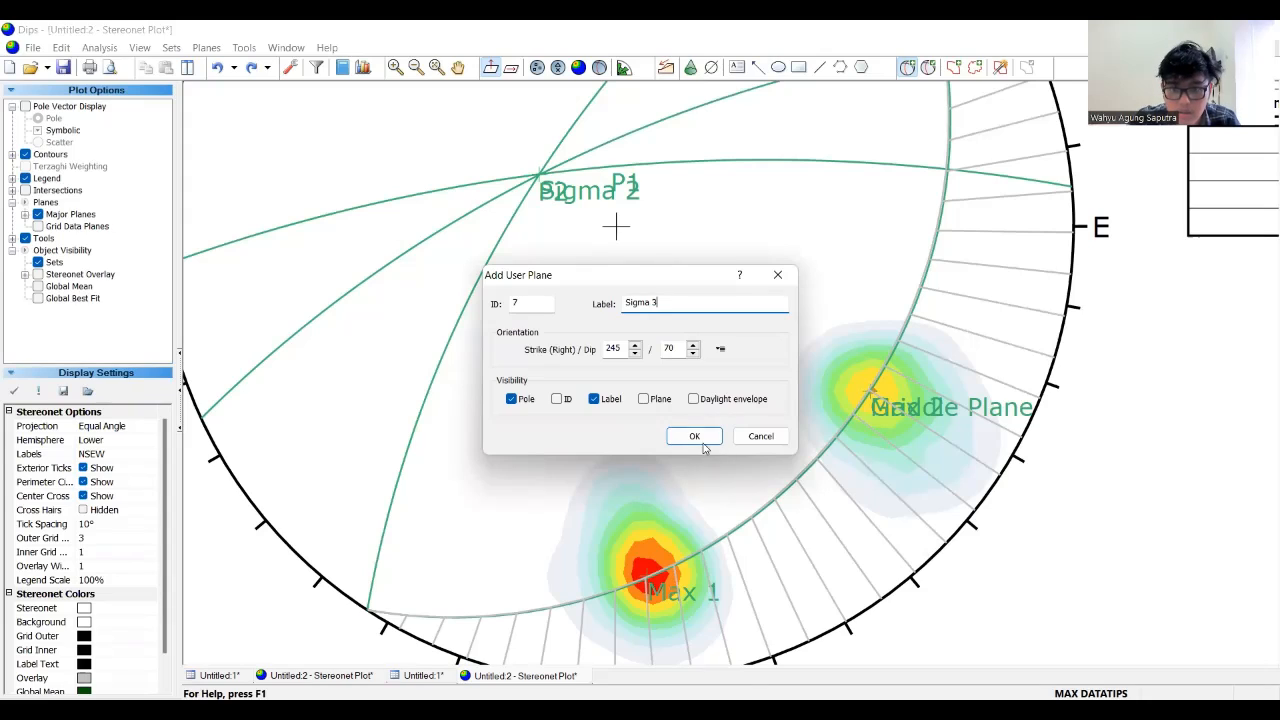
left_click(694, 437)
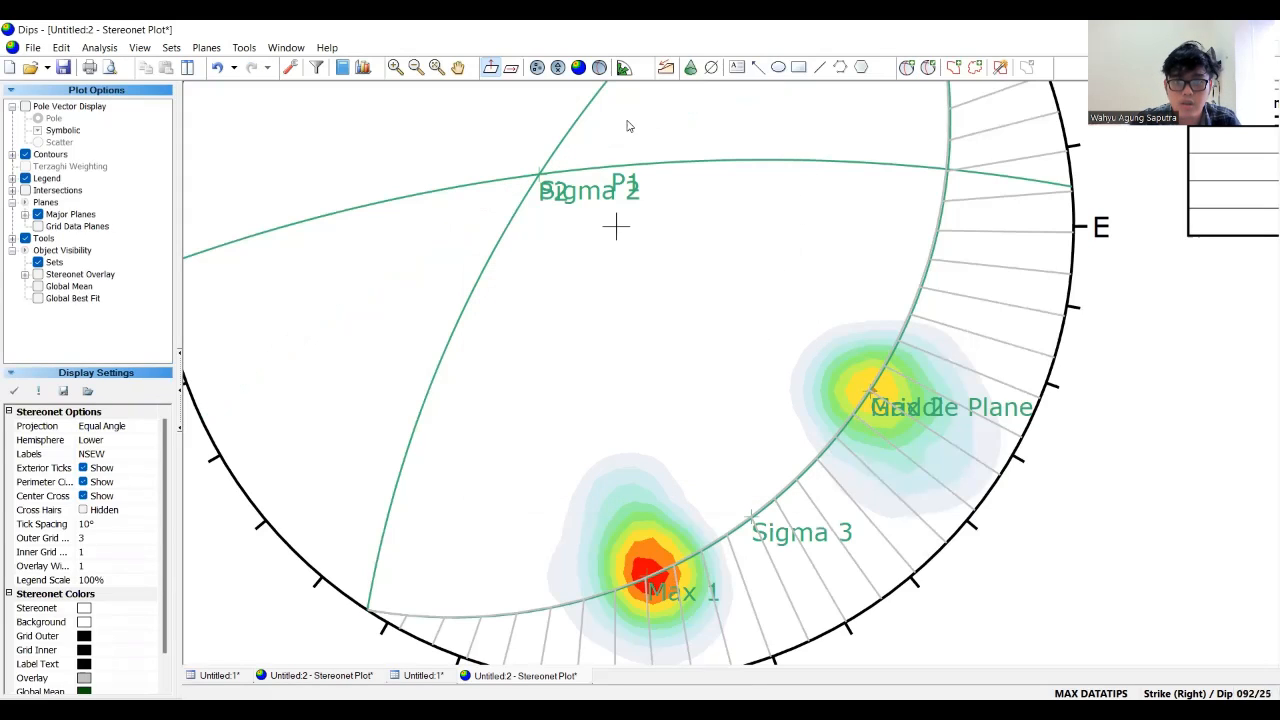
- Add a user plane at 151/79 on the Griddle Plane's northeastern part, labelled Sigma 1, showing only its pole and label
left_click(458, 67)
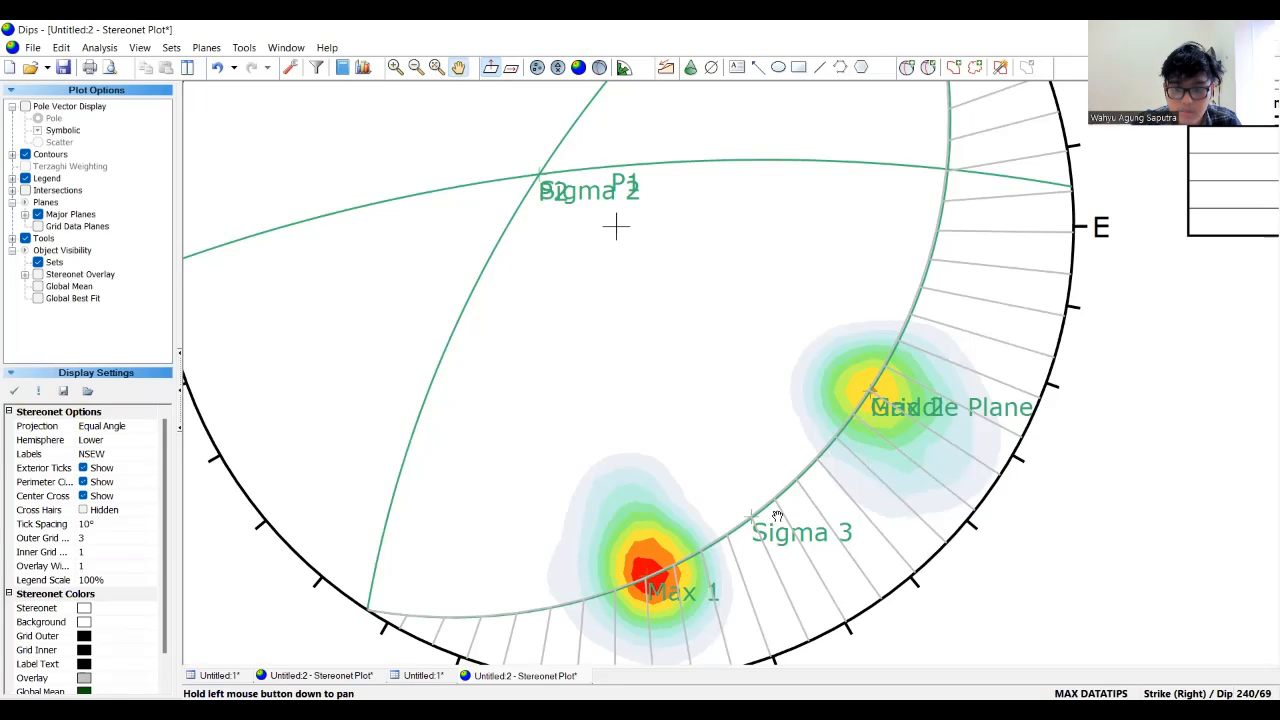
left_click_drag(784, 521, 734, 529)
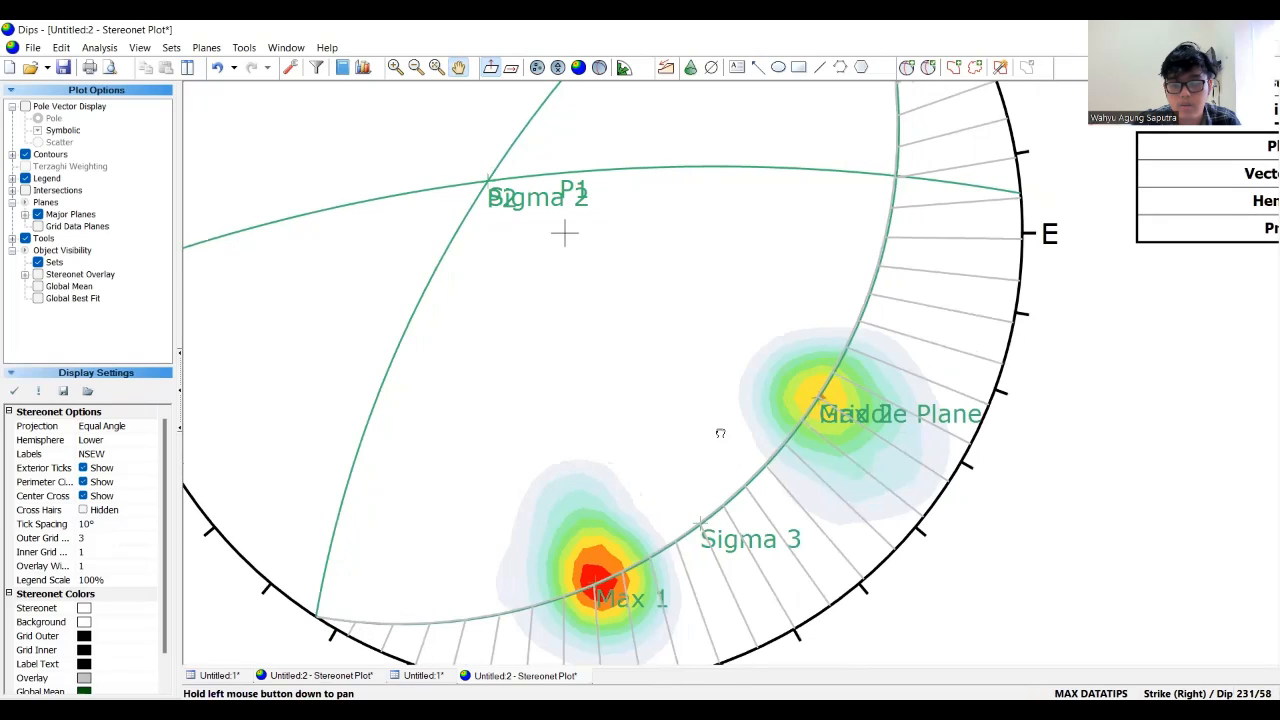
left_click_drag(720, 433, 714, 428)
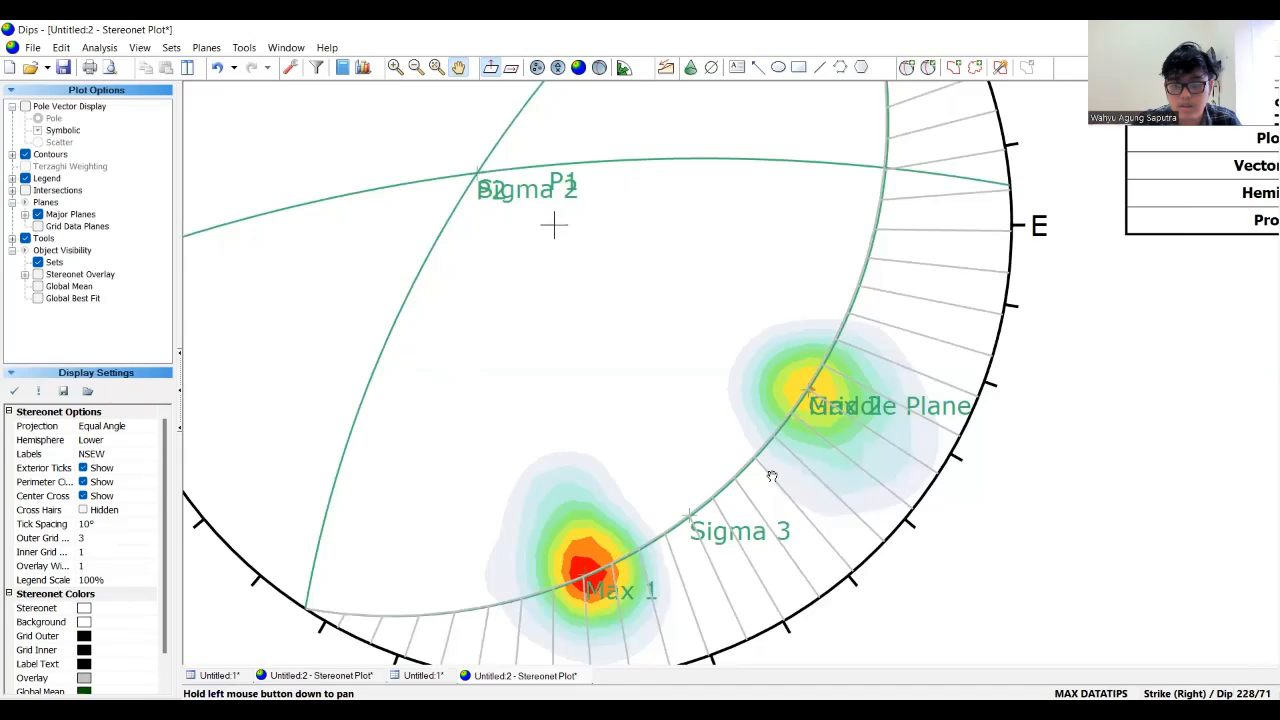
left_click_drag(772, 476, 753, 486)
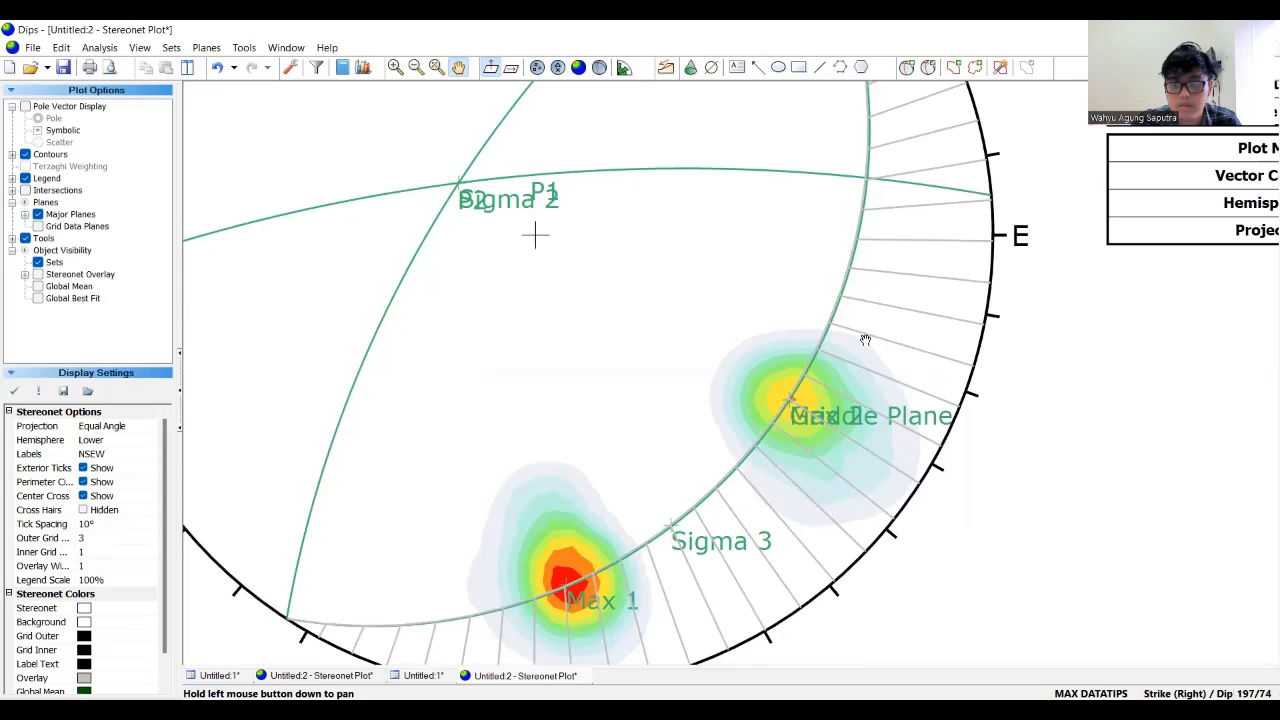
left_click_drag(884, 288, 860, 338)
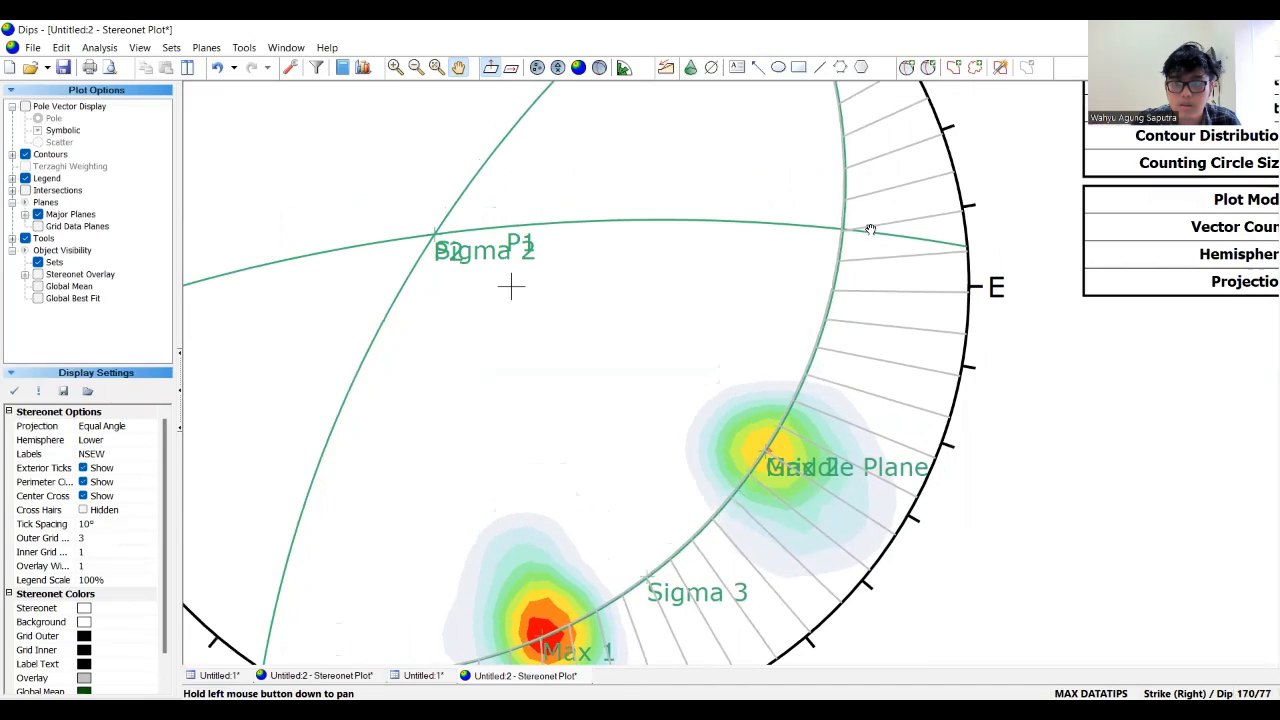
left_click_drag(869, 198, 845, 282)
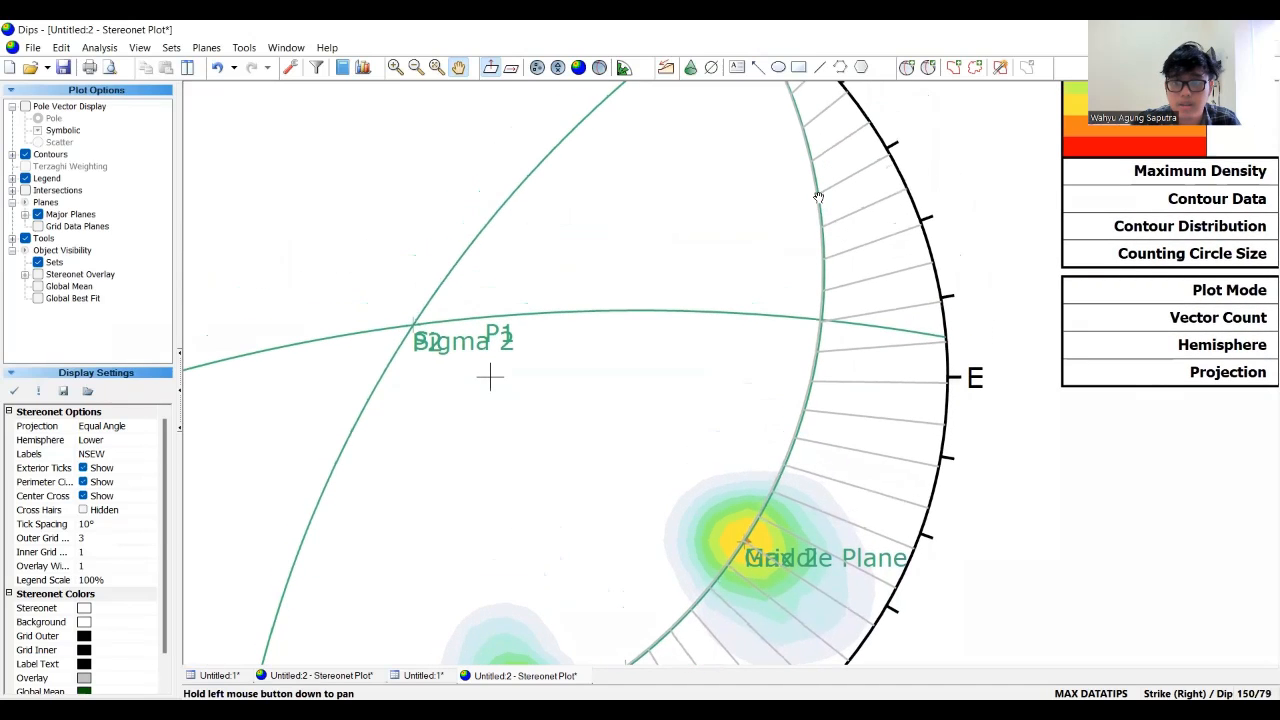
left_click(907, 67)
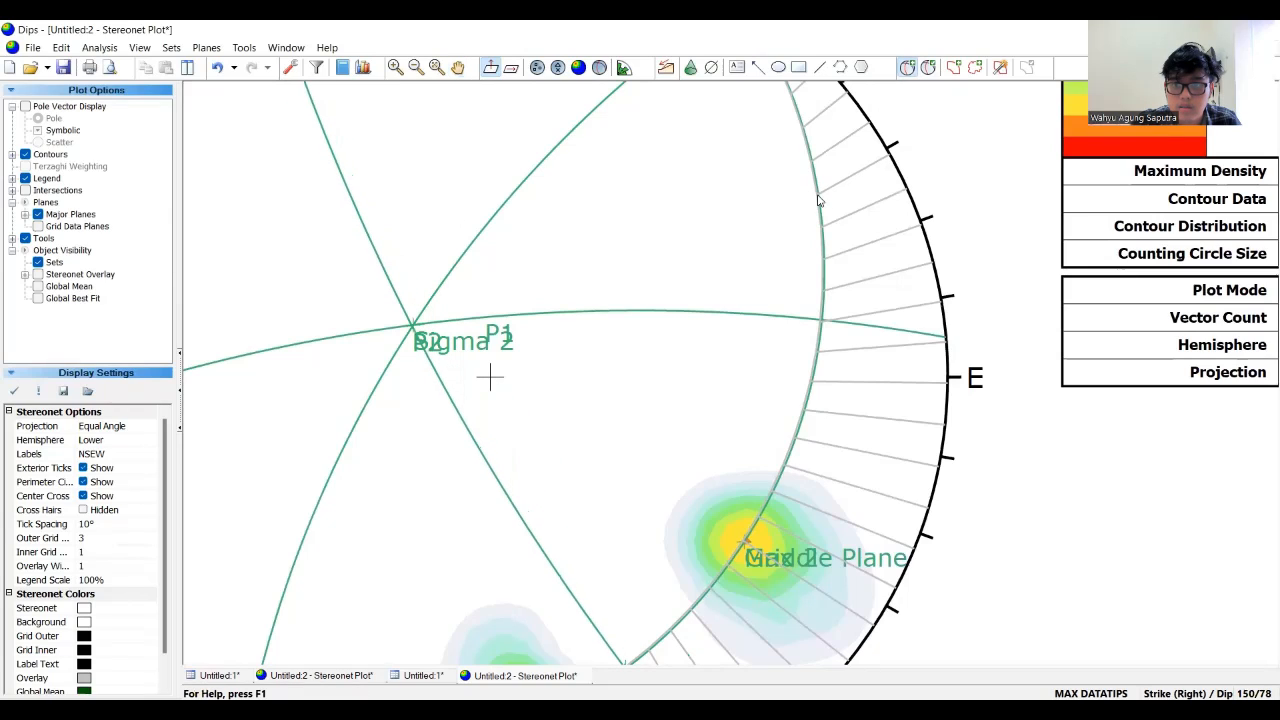
left_click(745, 323)
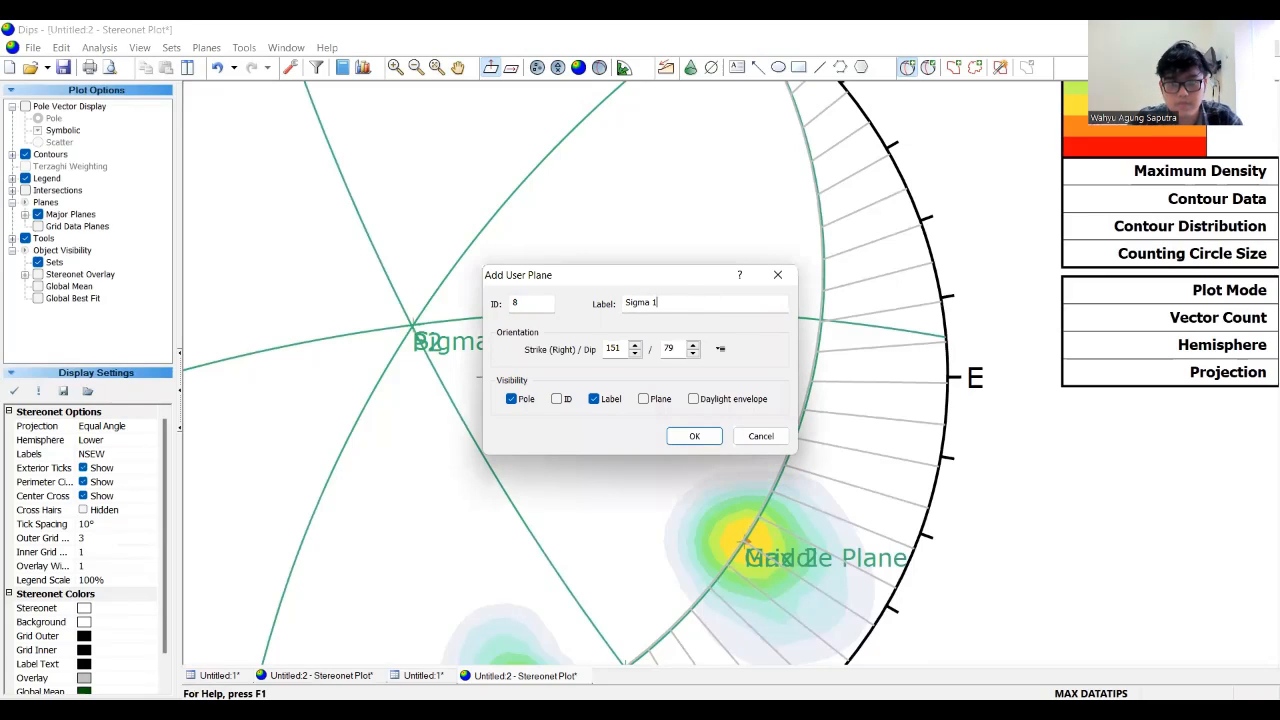
left_click(697, 437)
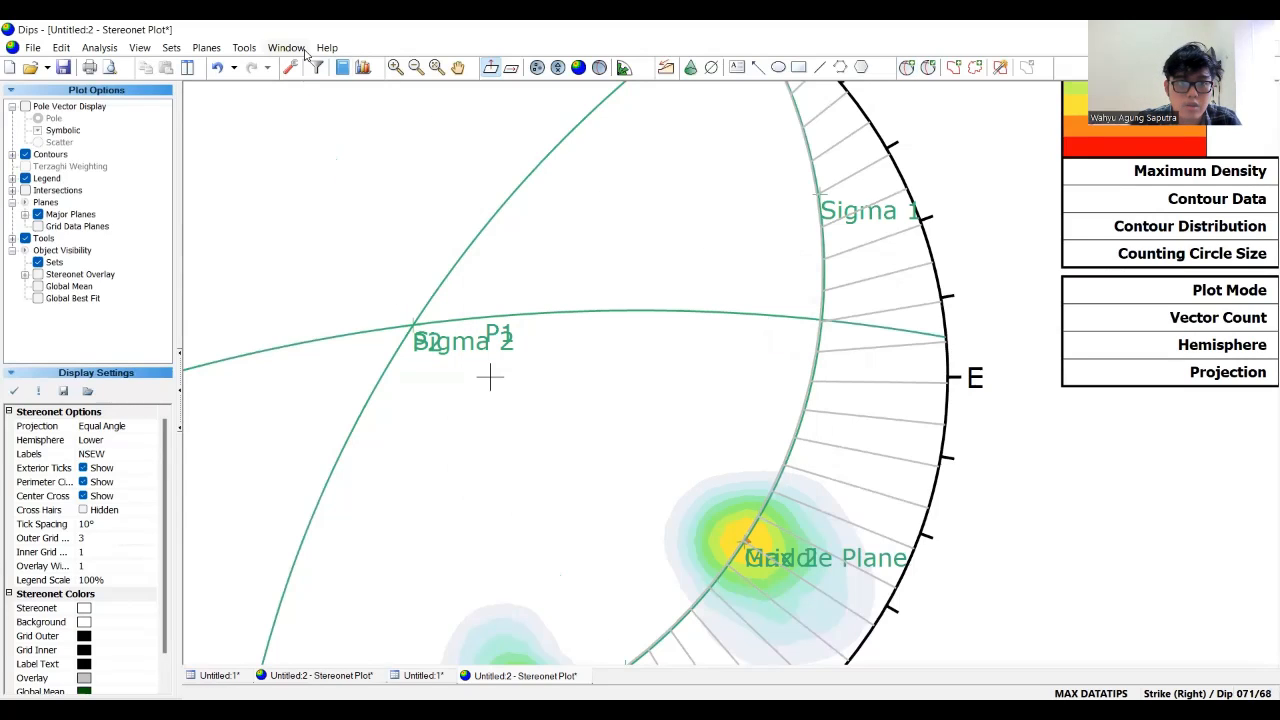
- Measure the angle from the Sigma 1 pole to the Sigma 3 pole
left_click(245, 48)
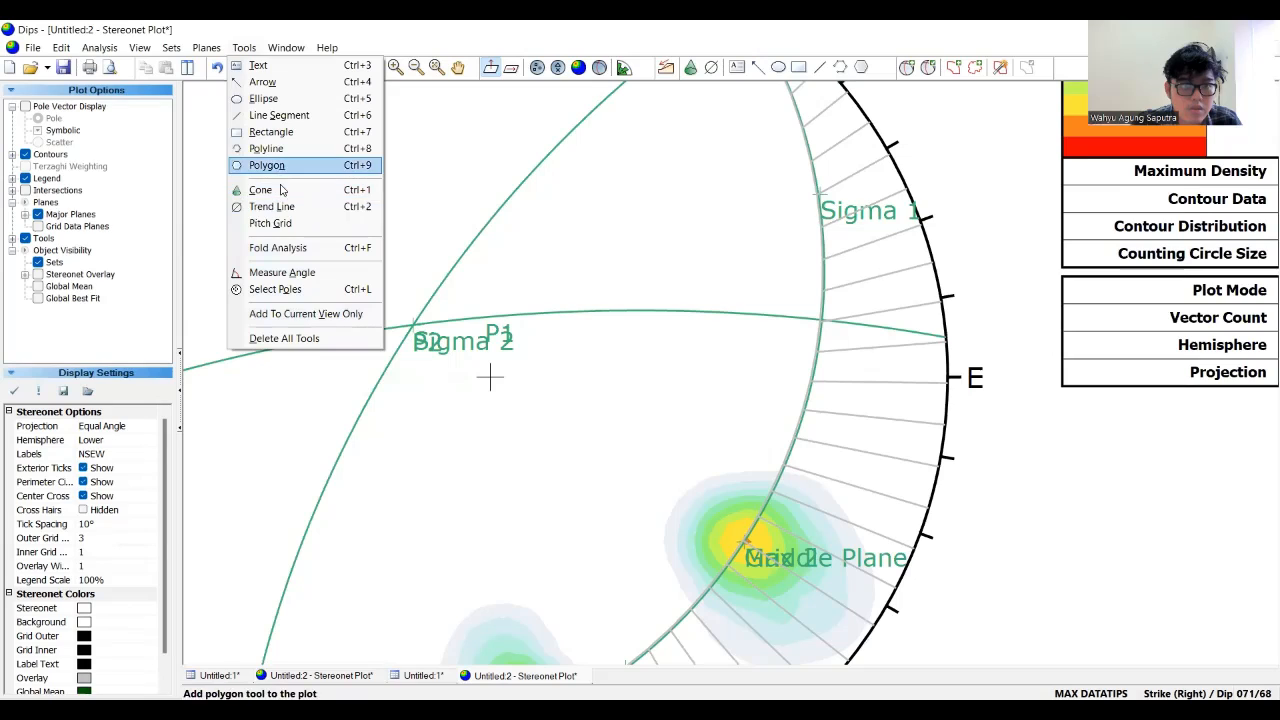
left_click(329, 273)
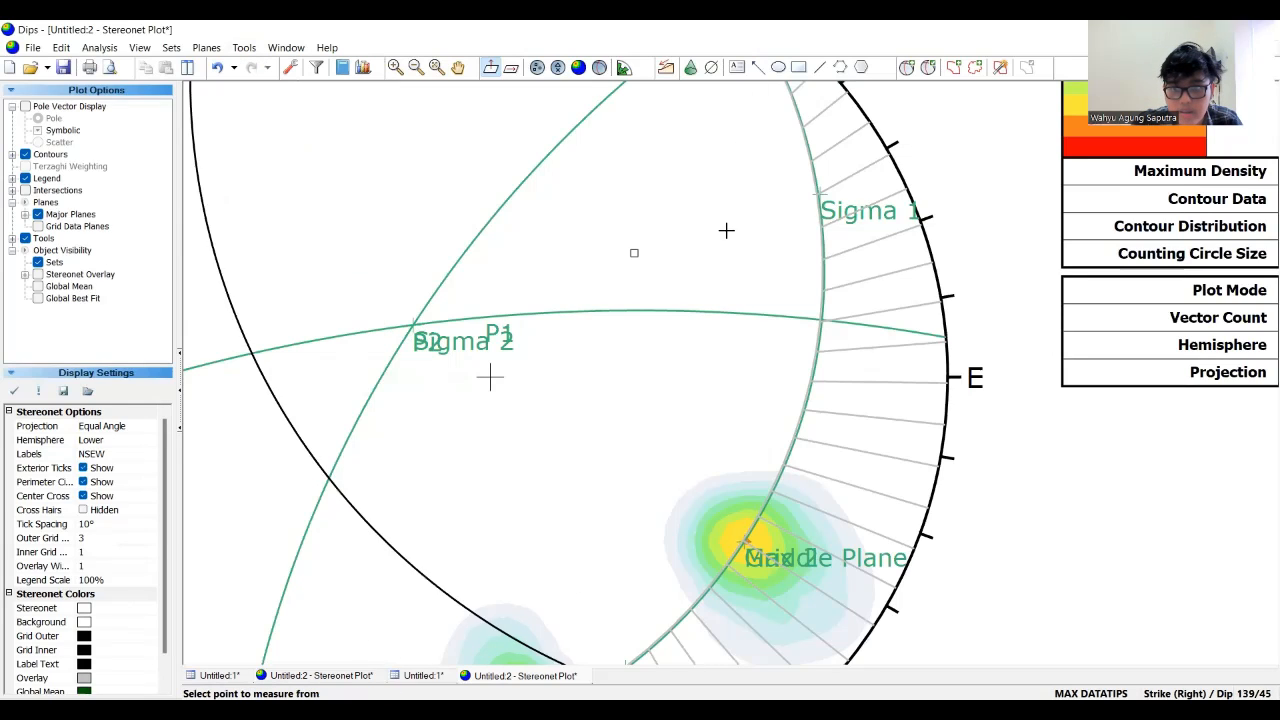
left_click(817, 192)
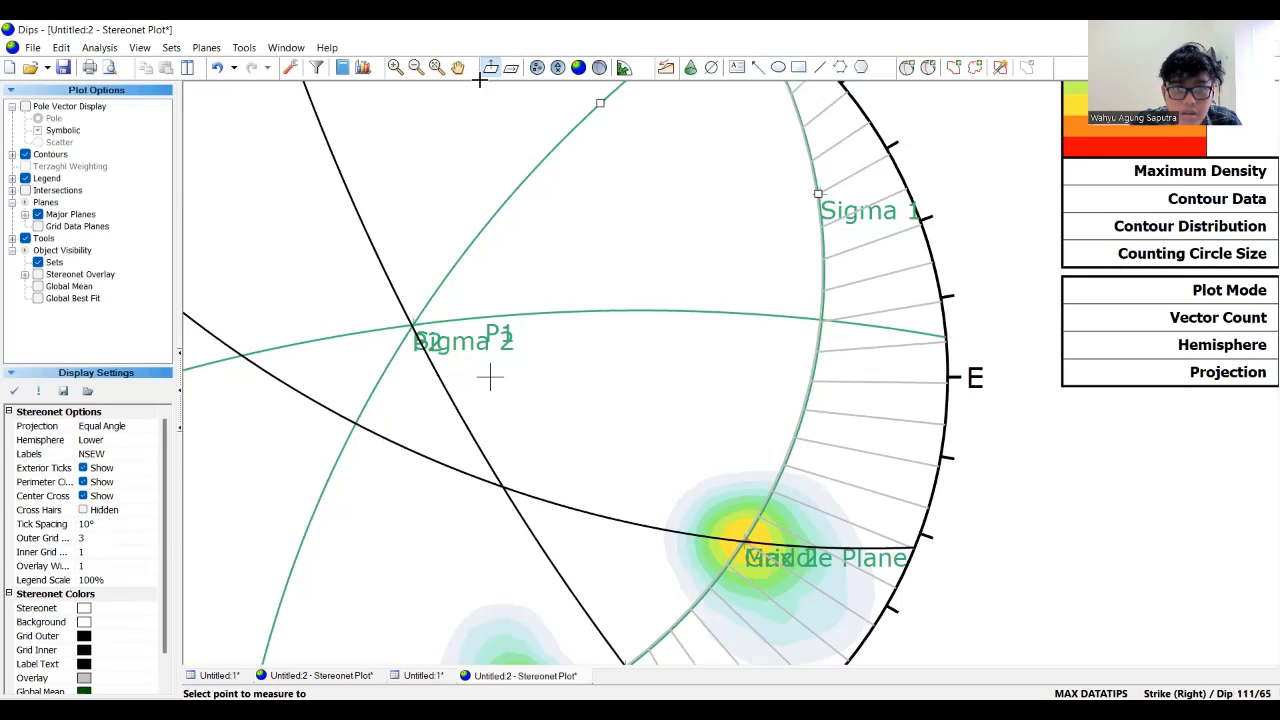
left_click(458, 67)
left_click_drag(519, 288, 542, 187)
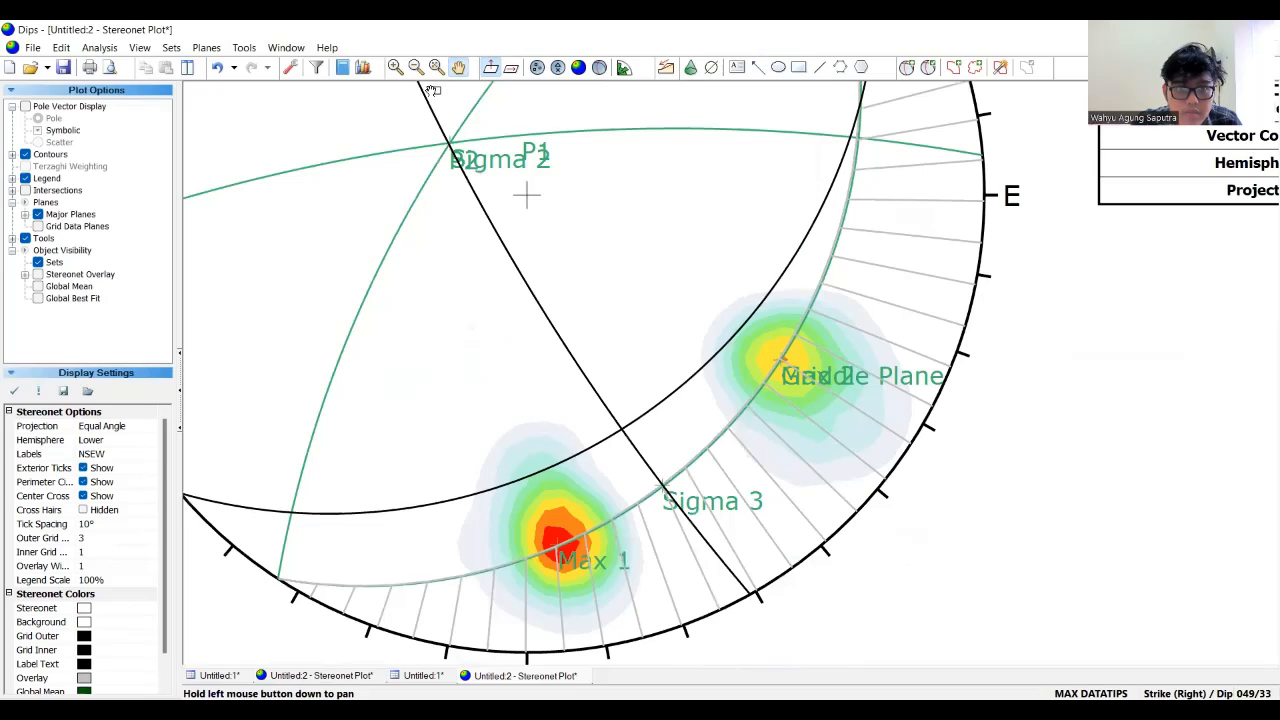
left_click(458, 67)
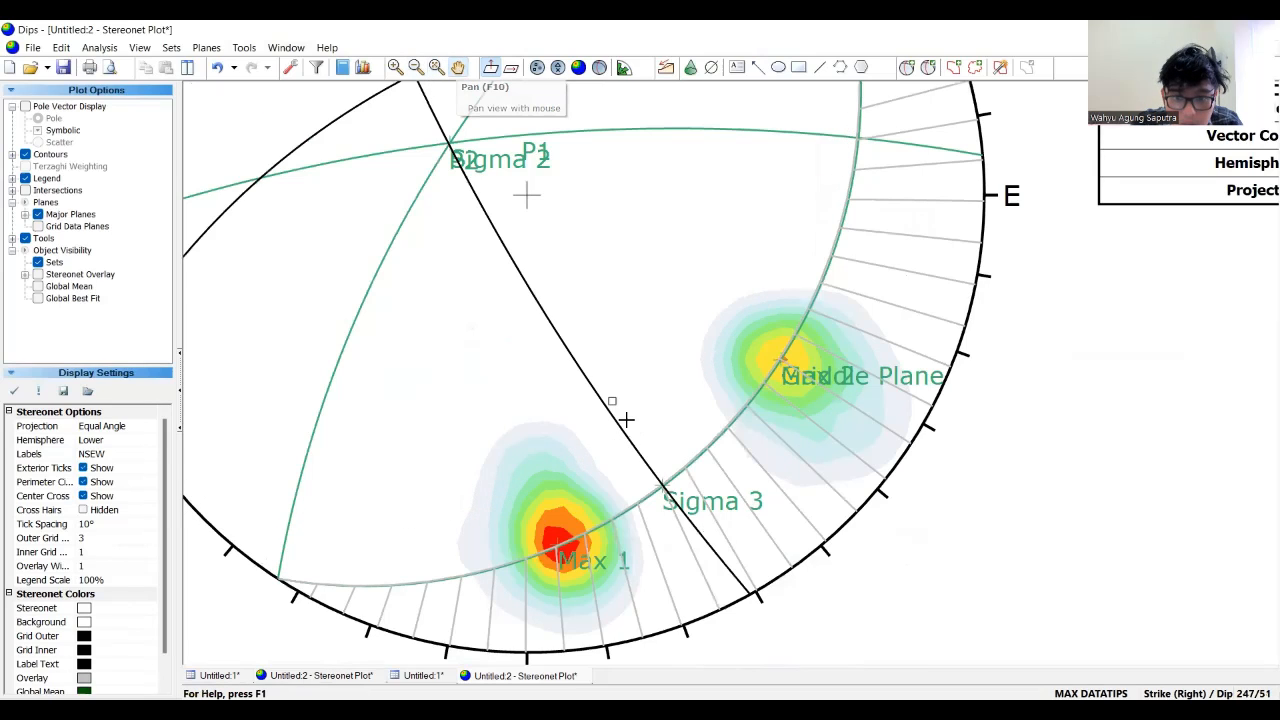
left_click(661, 484)
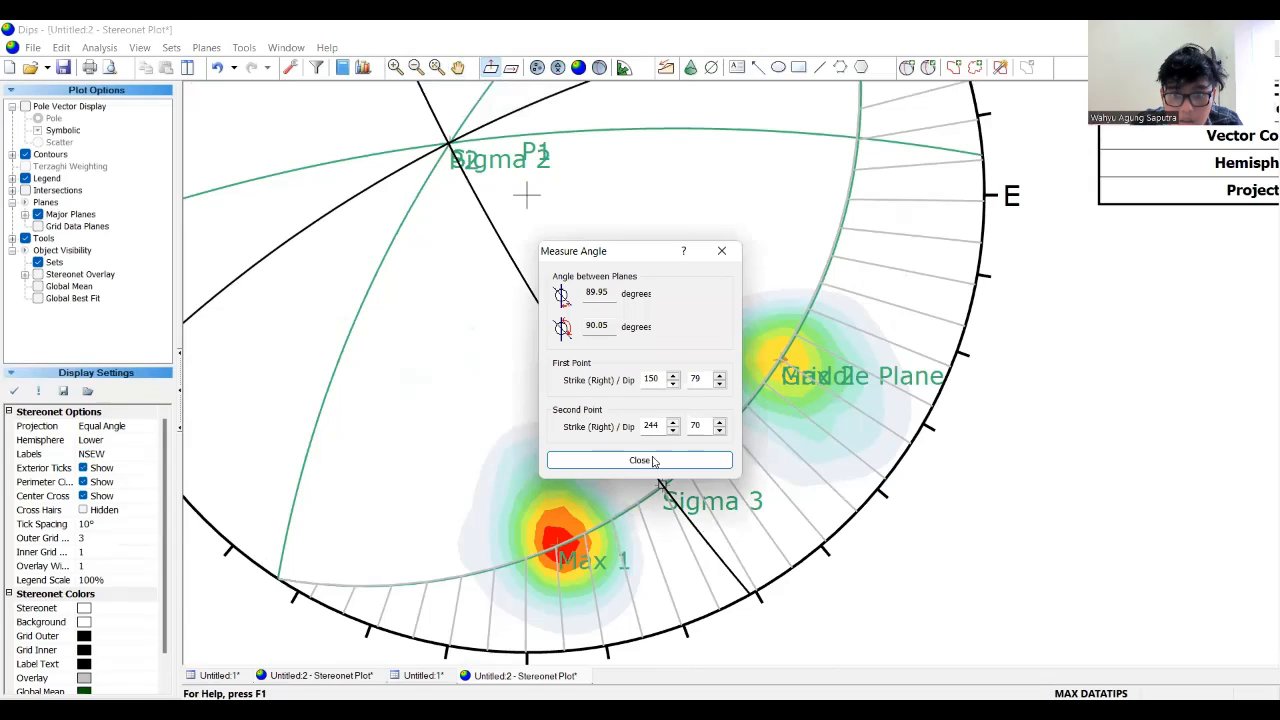
left_click(722, 251)
left_click(666, 486)
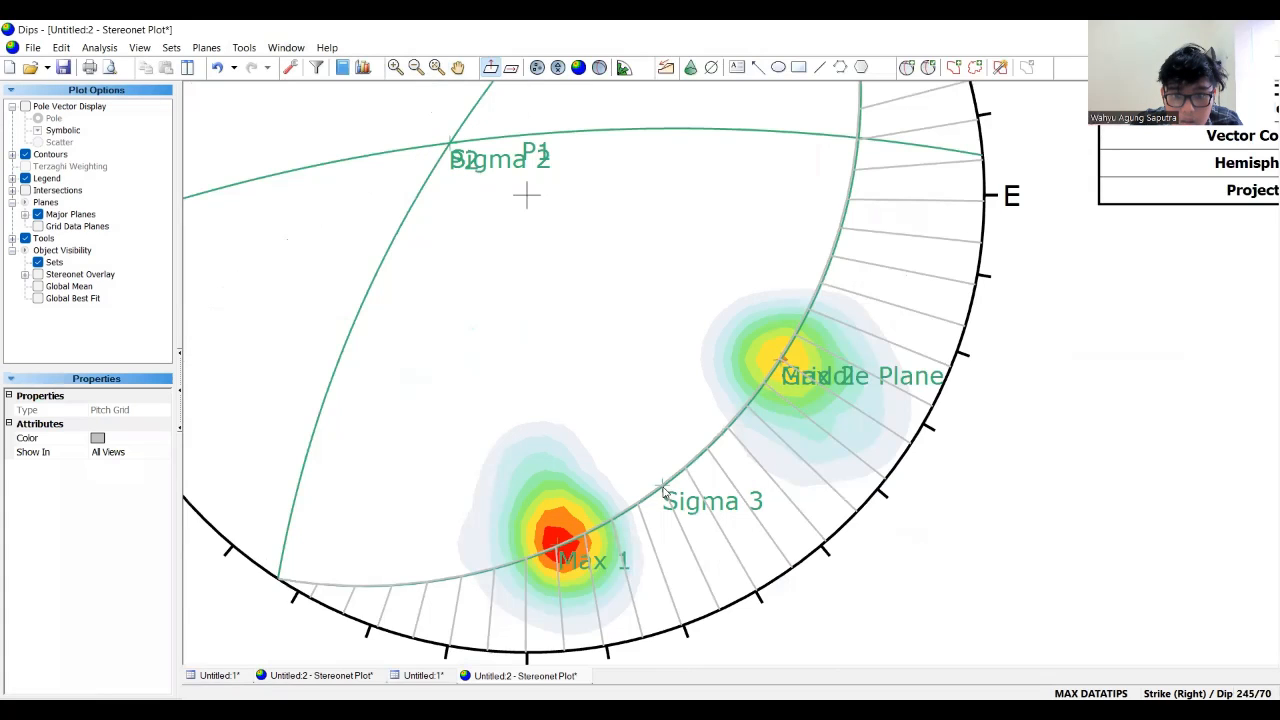
left_click(578, 241)
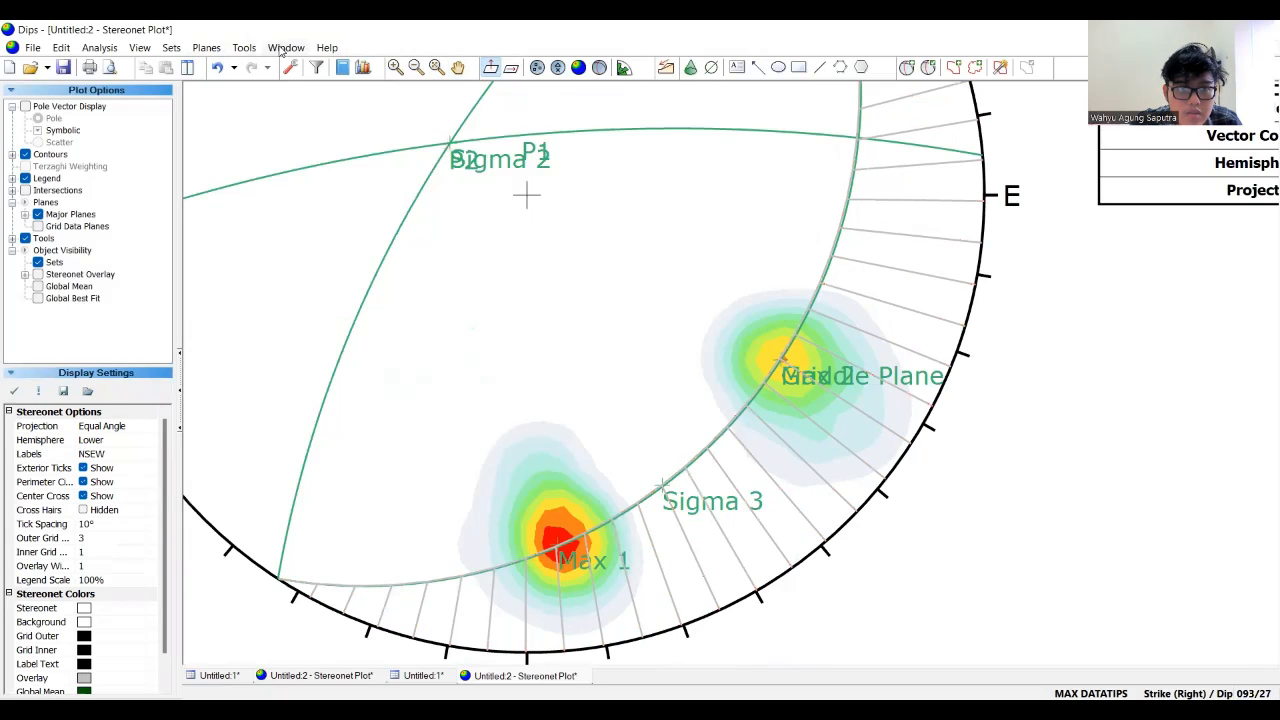
- Measure the angle again in the opposite direction, from the Sigma 3 pole to the Sigma 1 pole
left_click(245, 48)
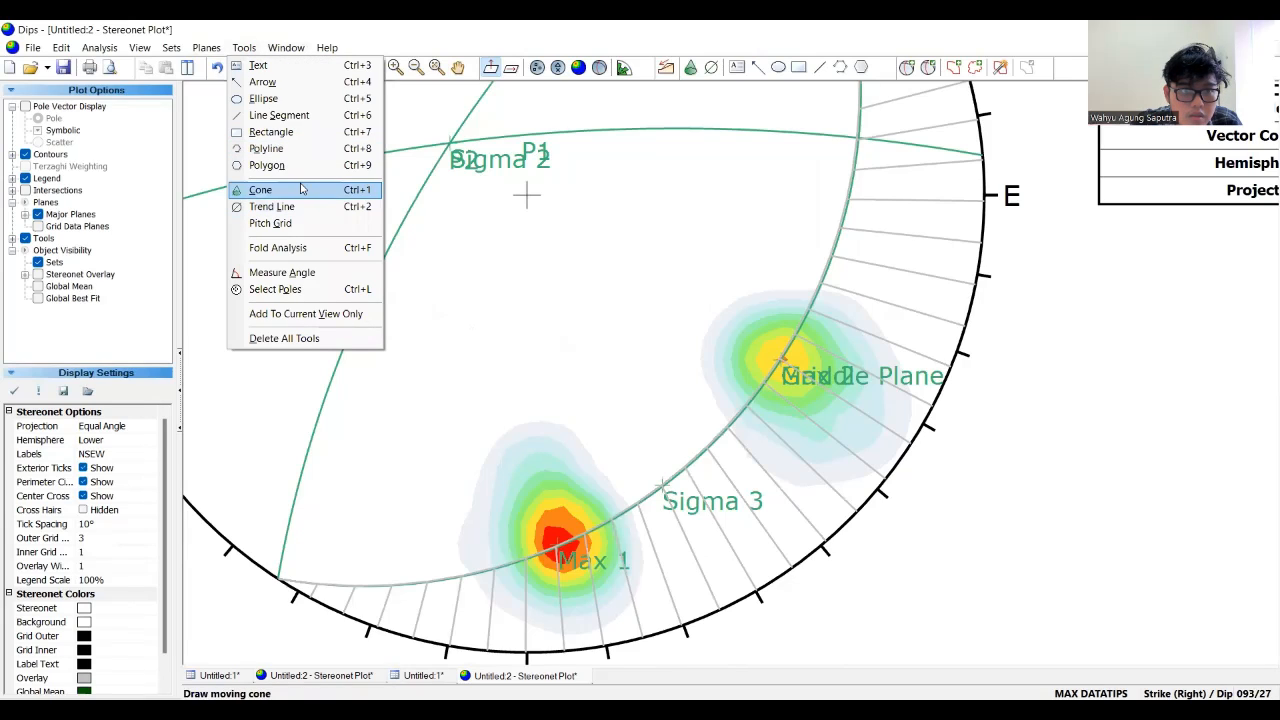
left_click(285, 272)
left_click(617, 385)
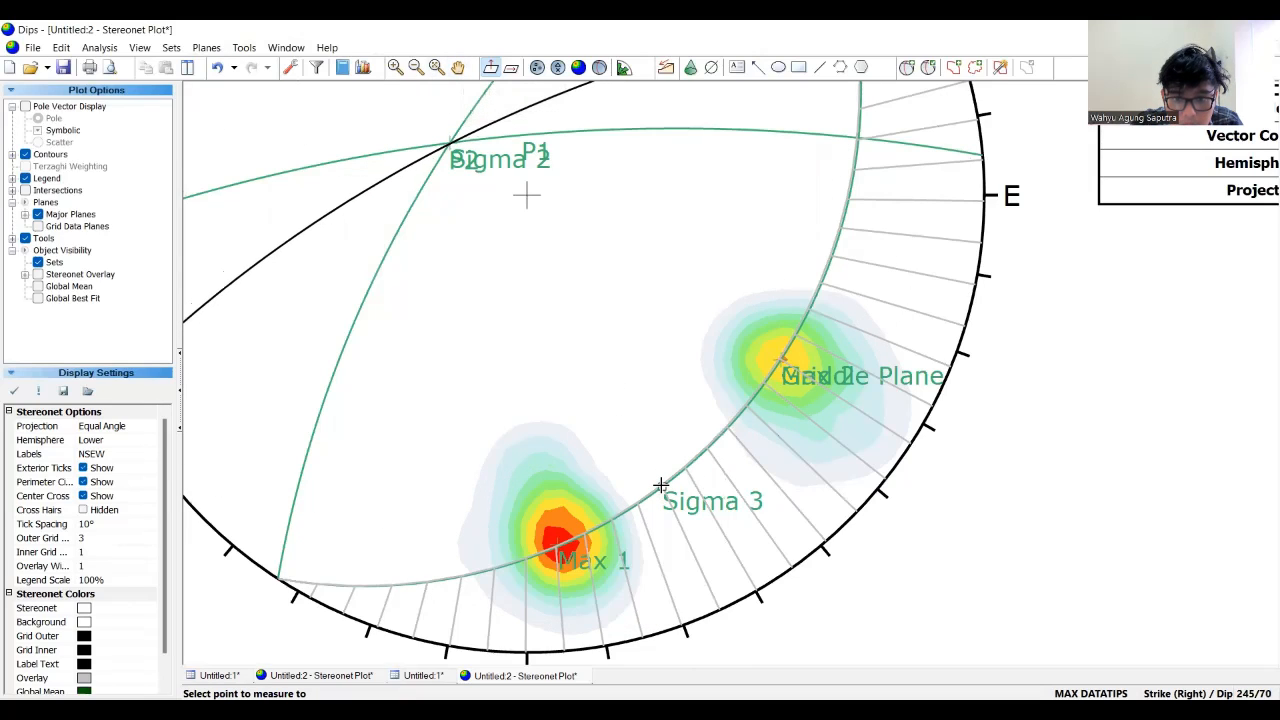
left_click(458, 67)
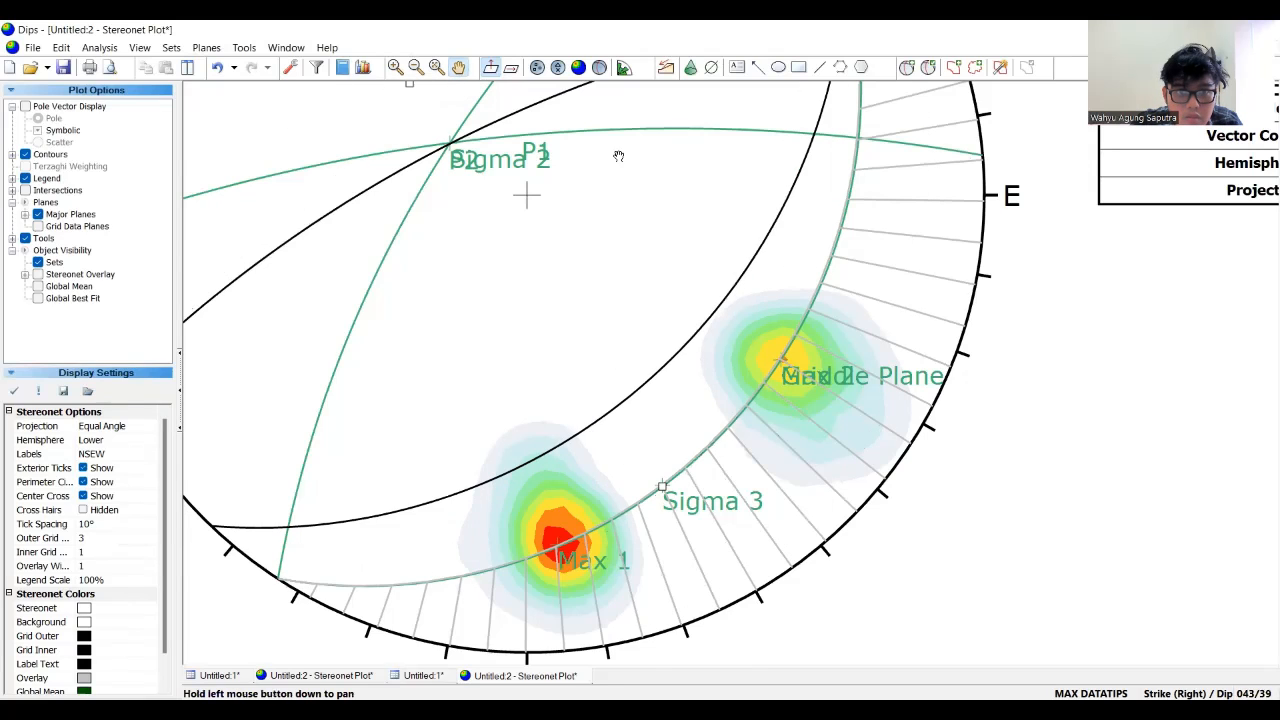
left_click_drag(652, 288, 627, 357)
left_click_drag(598, 422, 573, 473)
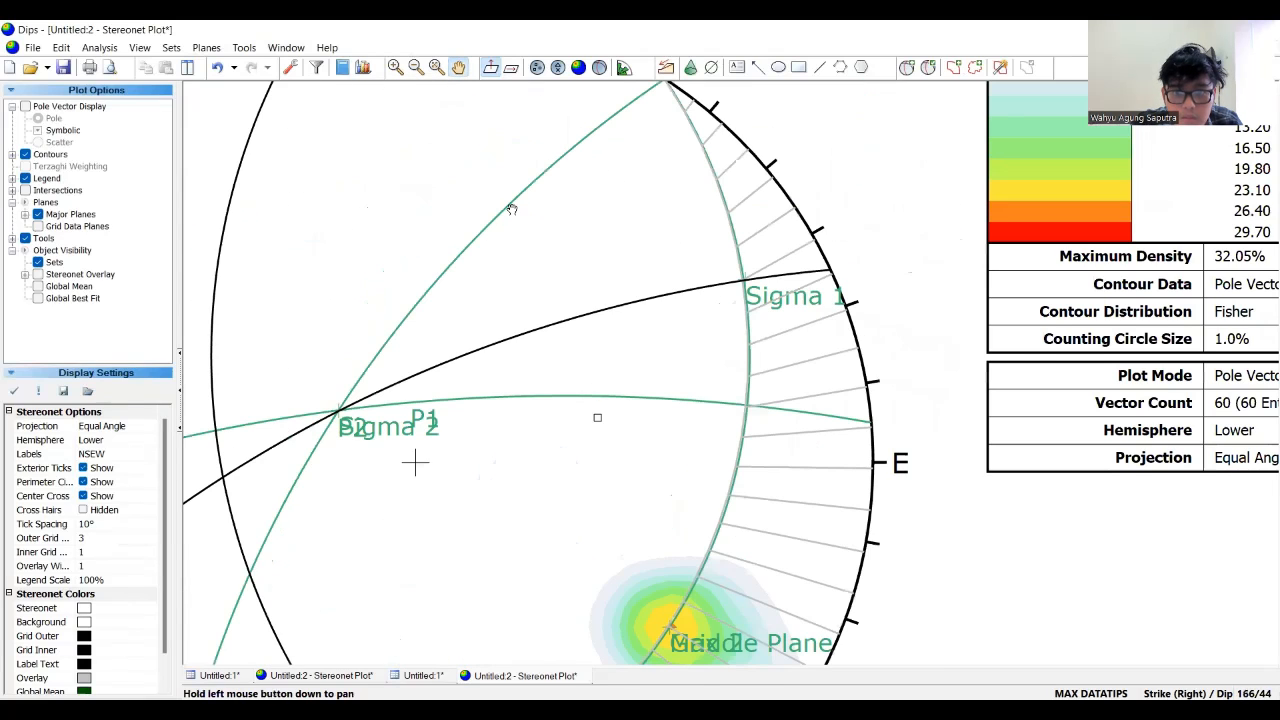
left_click(458, 67)
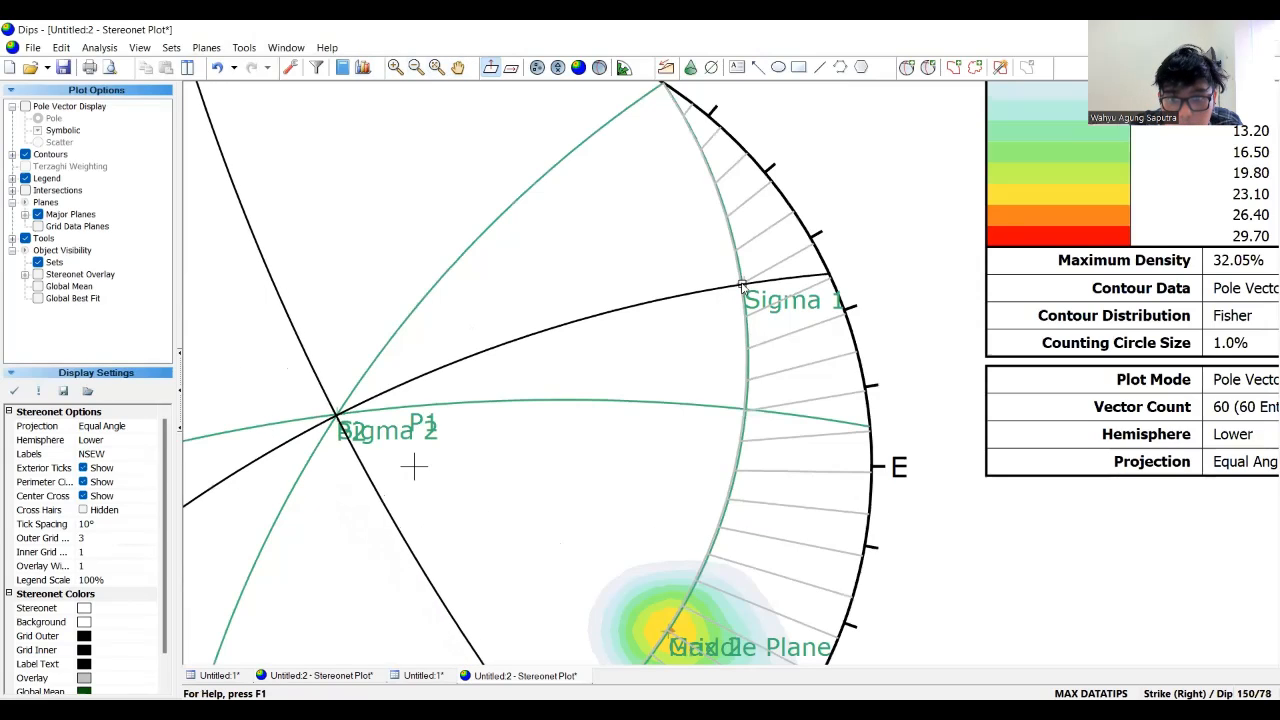
left_click(741, 285)
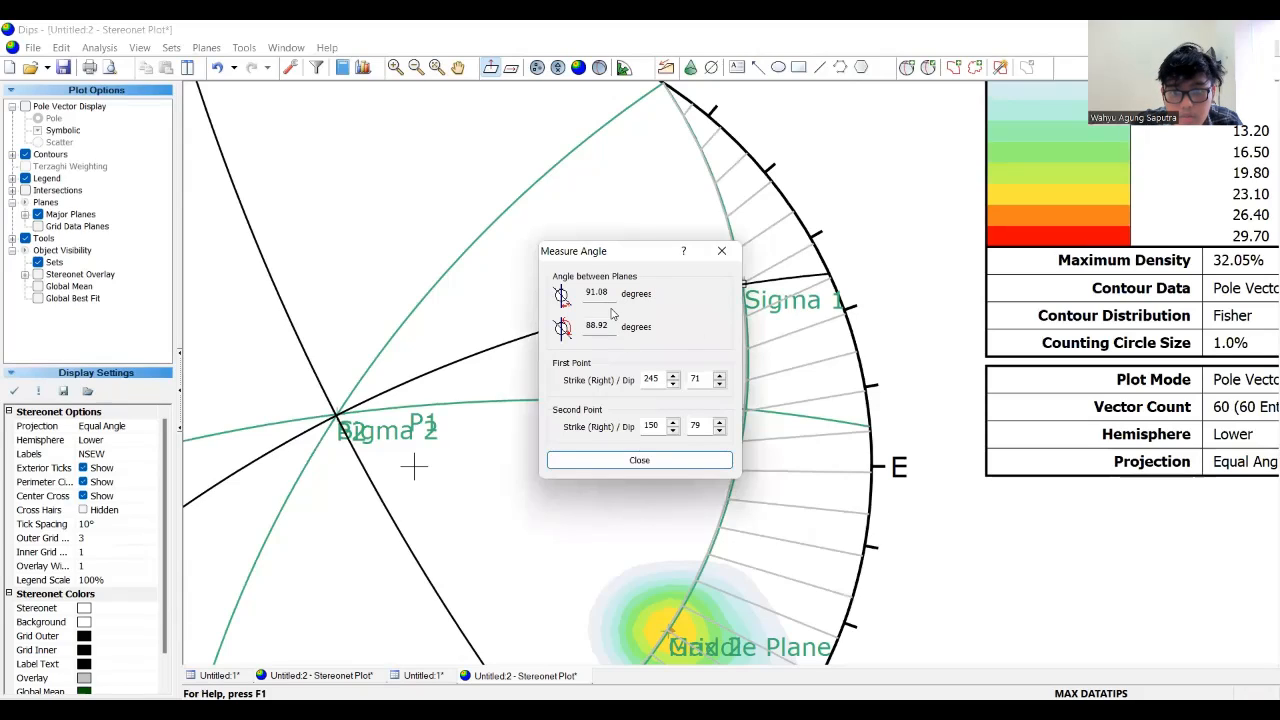
left_click(621, 462)
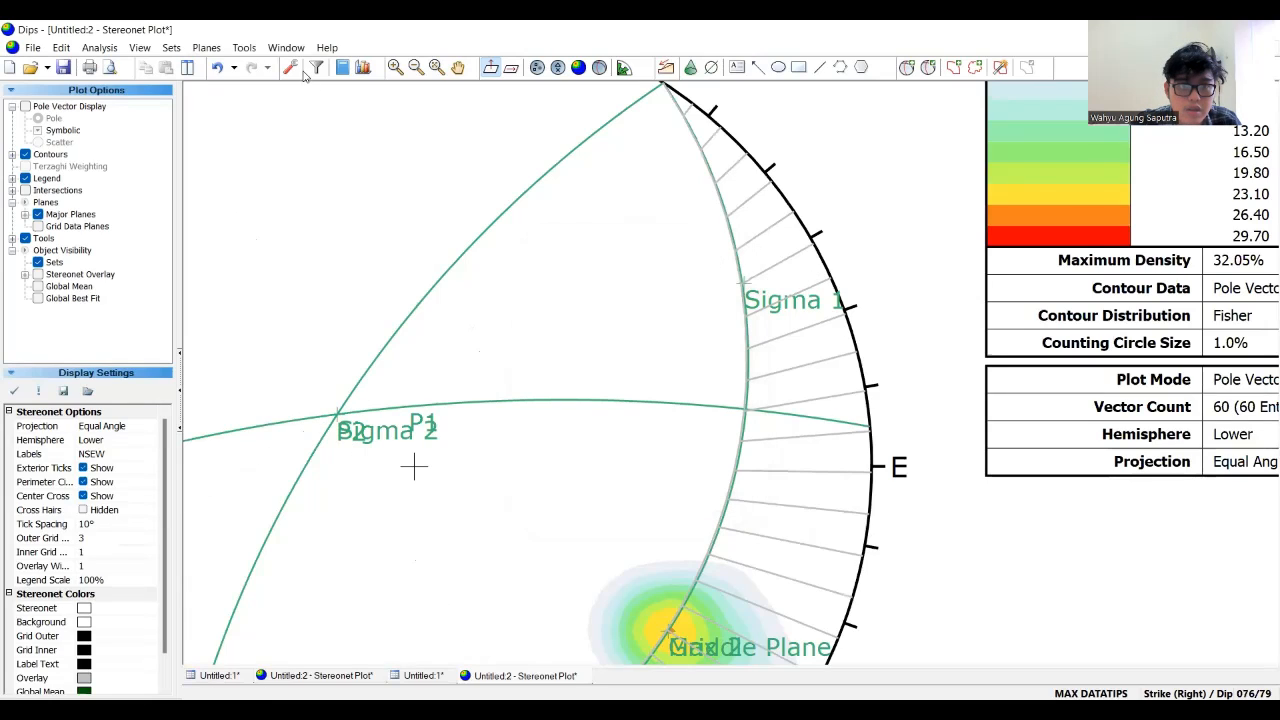
- Delete all tools from the stereonet to remove the pitch grid along the Griddle Plane
left_click(459, 68)
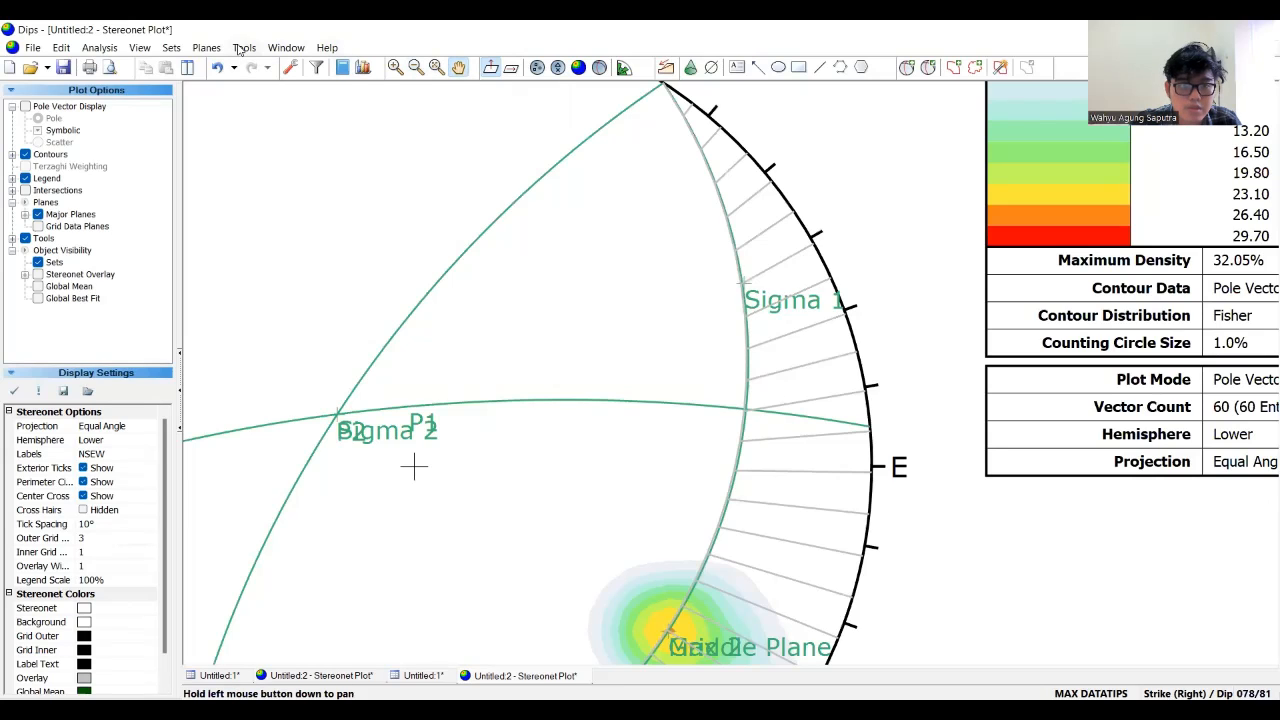
left_click(241, 50)
left_click(311, 342)
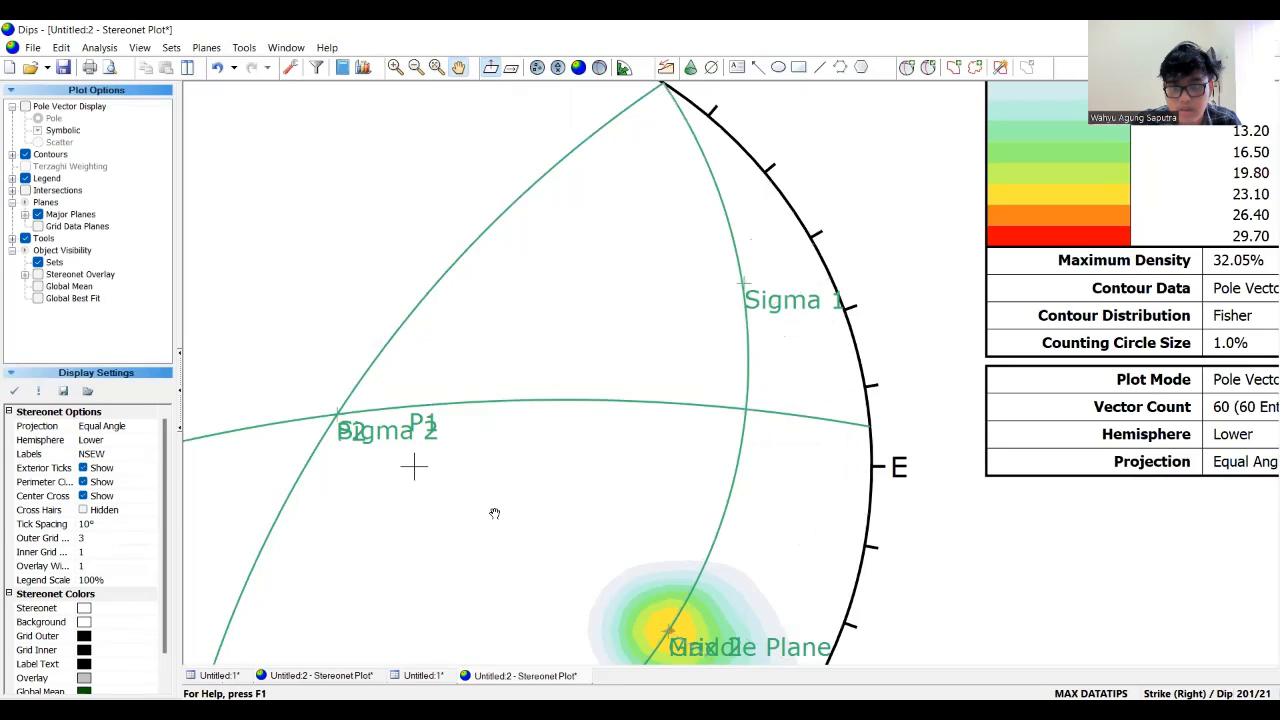
left_click_drag(491, 514, 591, 314)
scroll(535, 321, "down", 3)
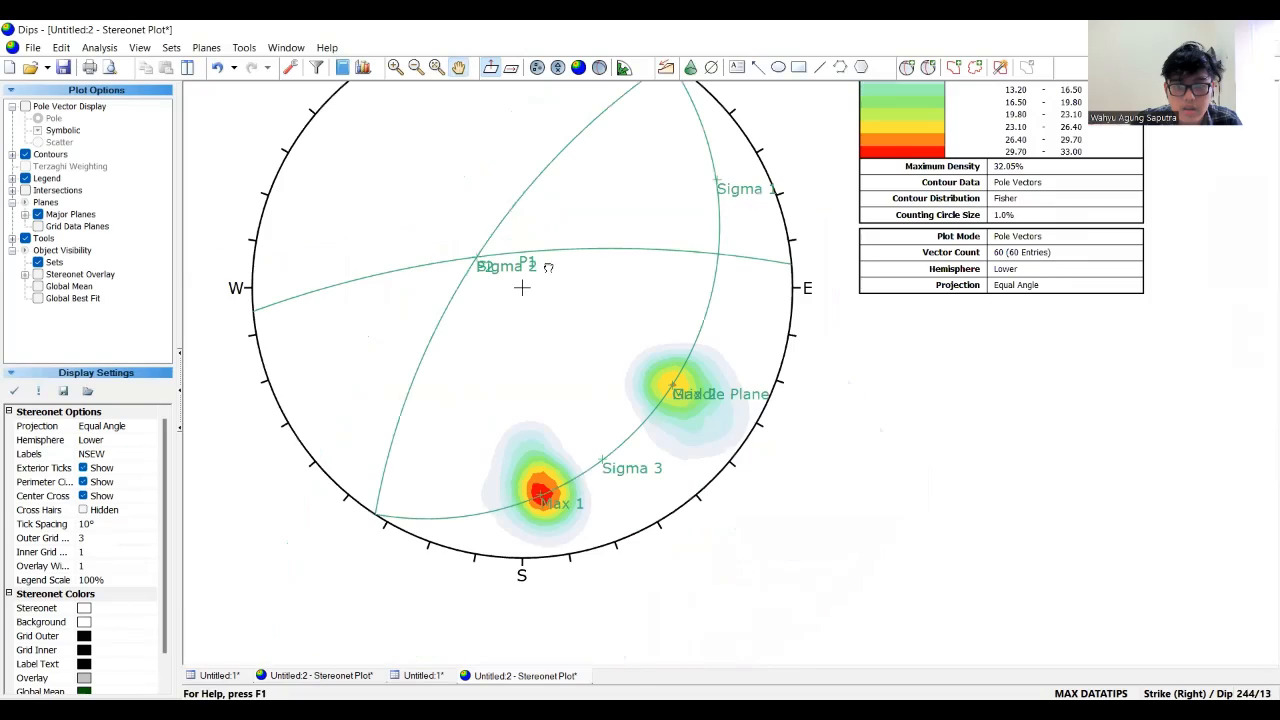
left_click_drag(549, 268, 574, 328)
left_click_drag(565, 283, 603, 329)
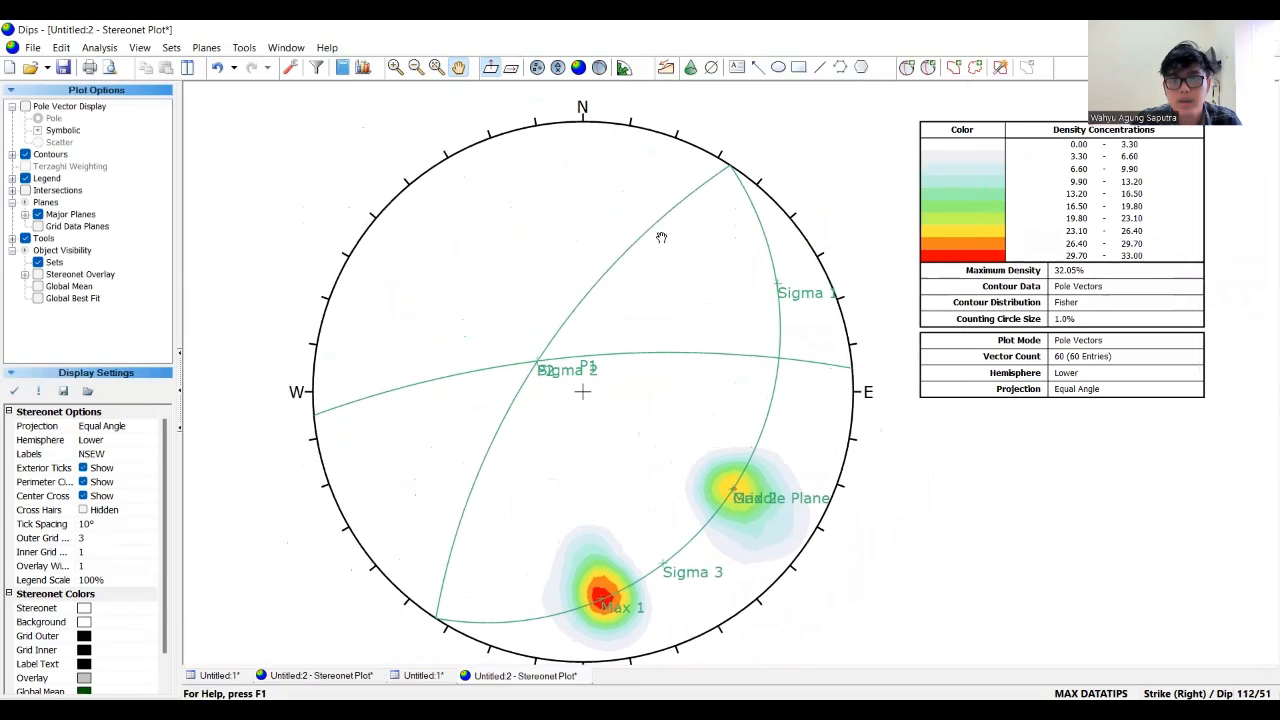
- Edit the user planes and set the color of Max 1 to black
left_click(930, 68)
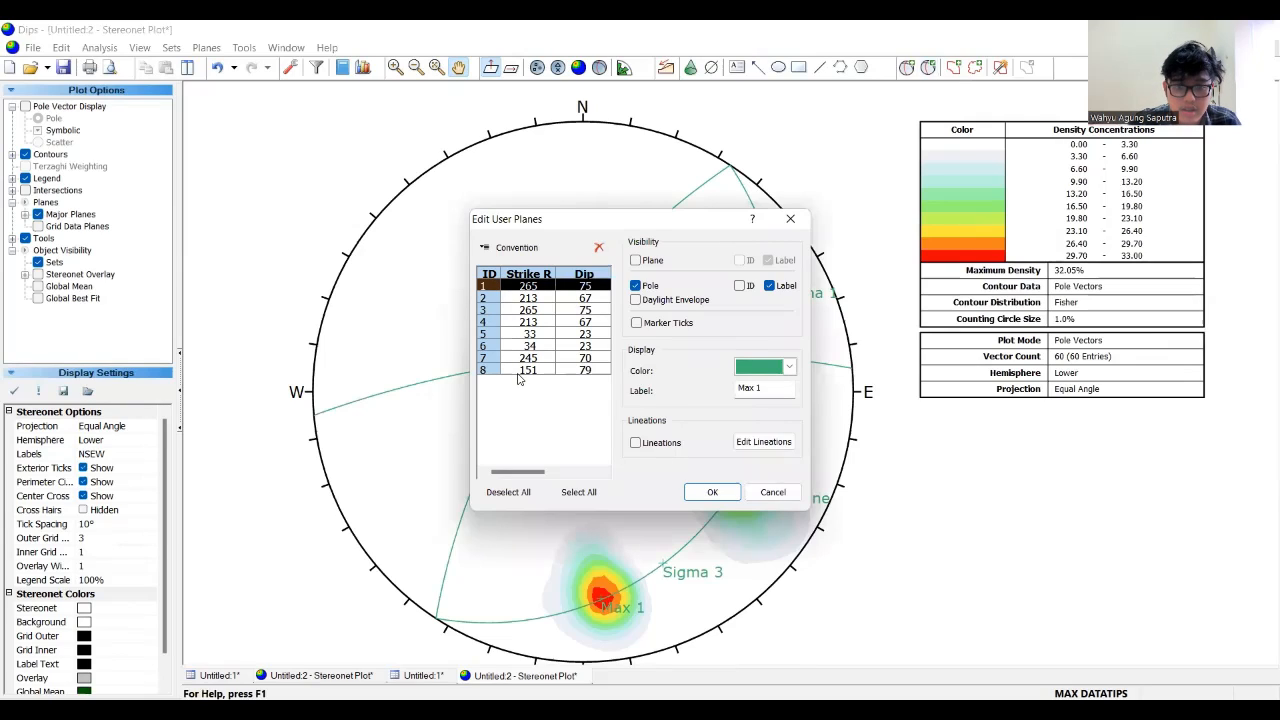
left_click(789, 368)
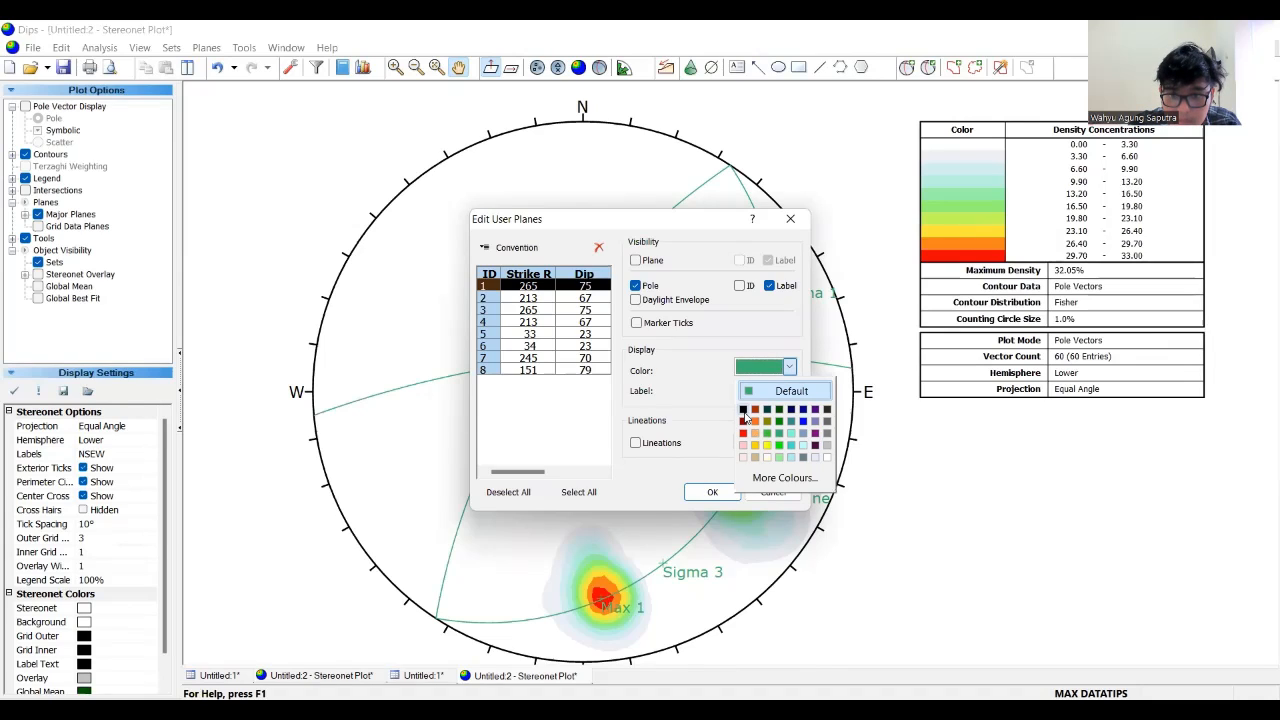
left_click(744, 411)
left_click(505, 298)
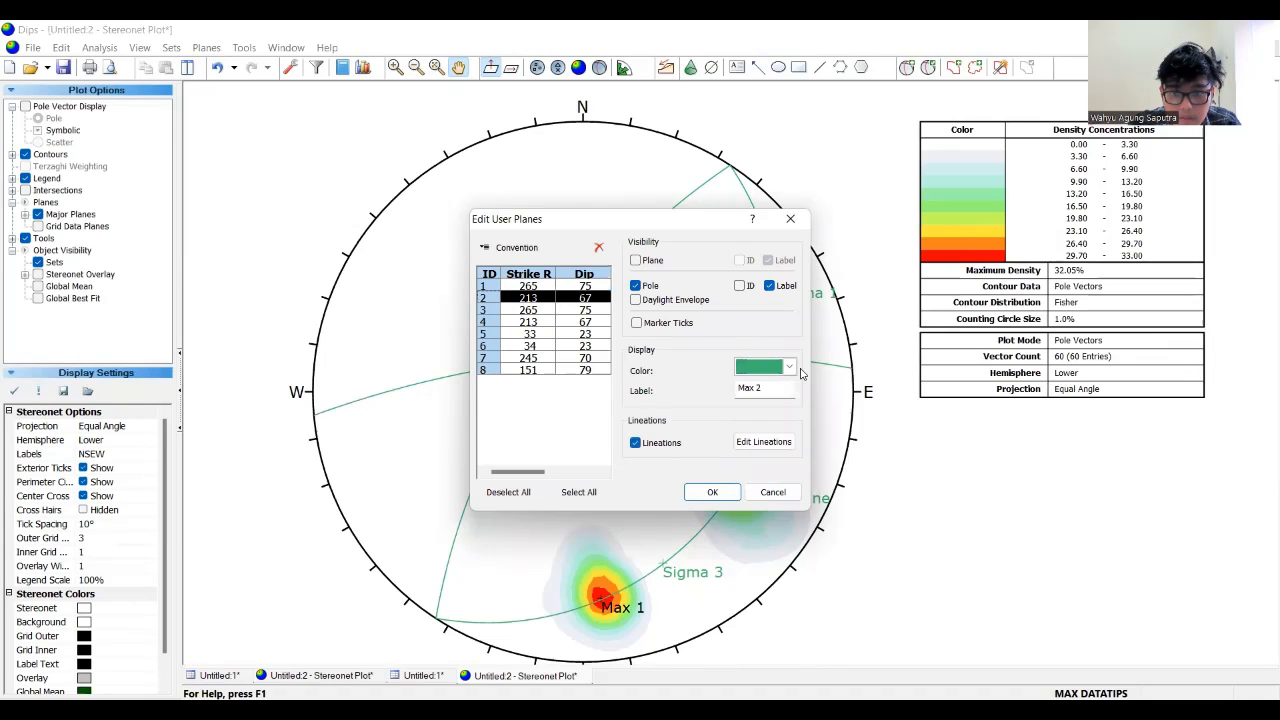
- Set the color of plane P1 to orange and the color of plane P2 to pink
left_click(497, 310)
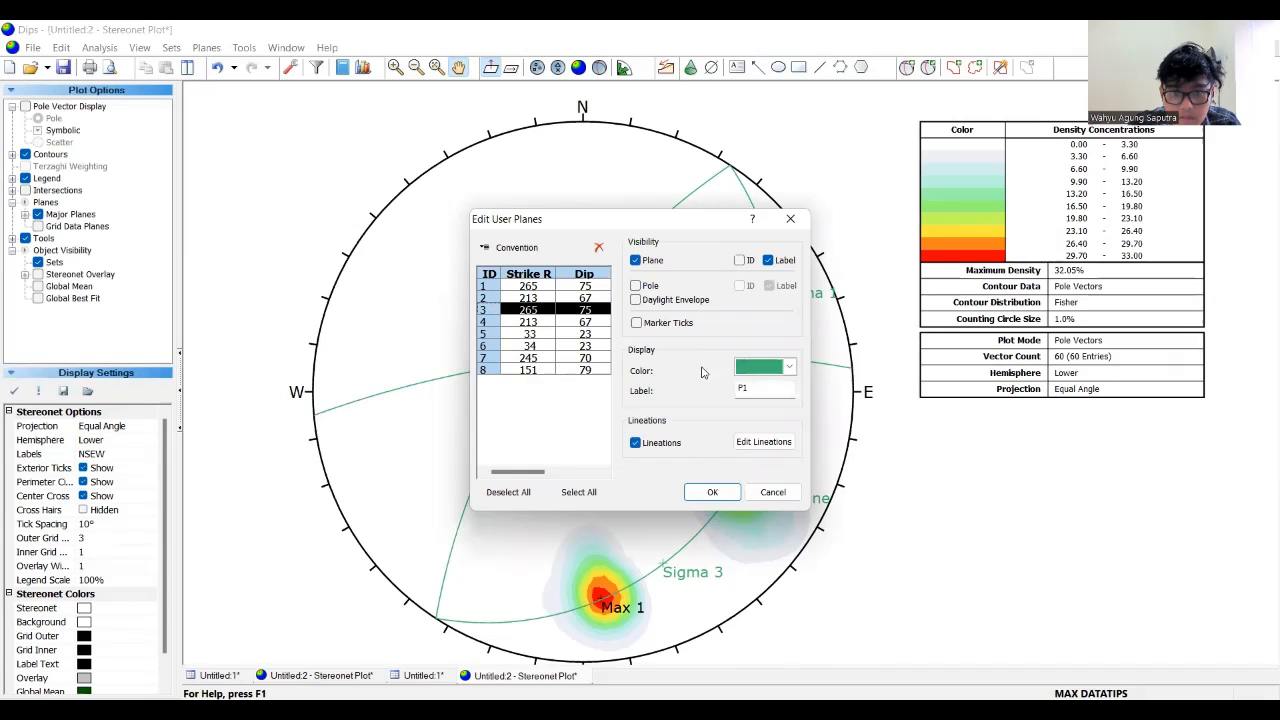
left_click(790, 368)
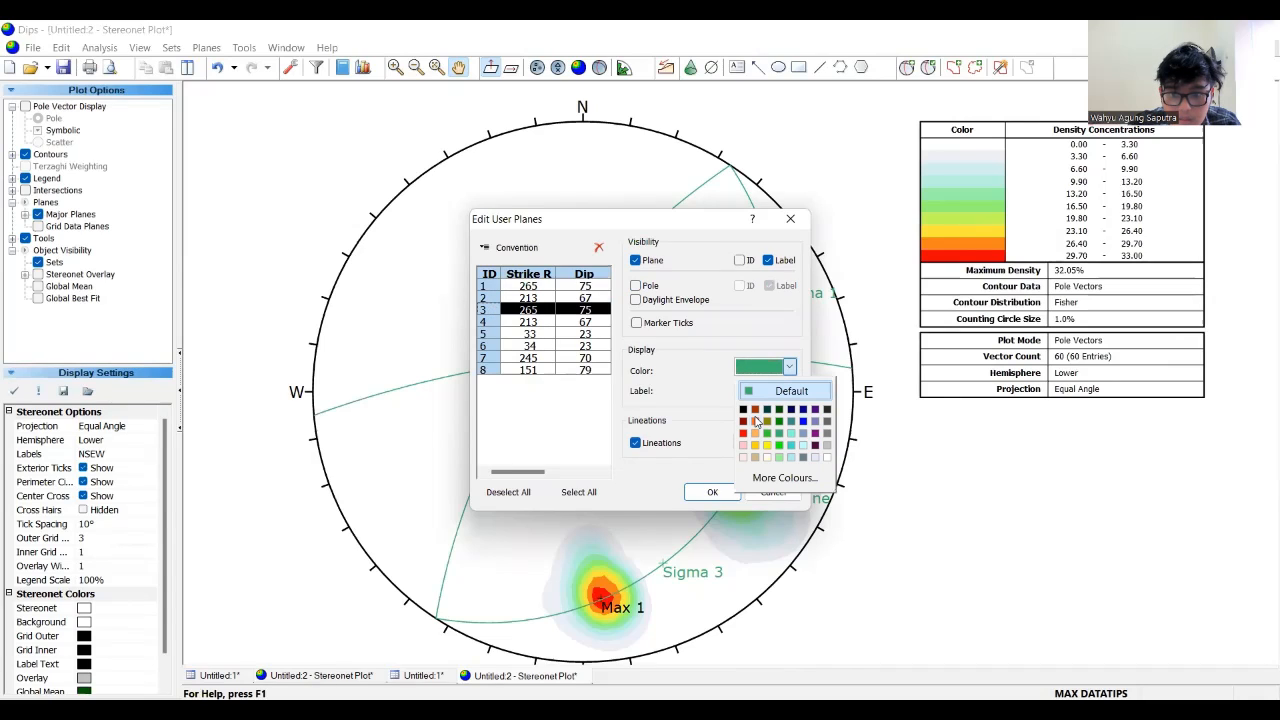
left_click(487, 320)
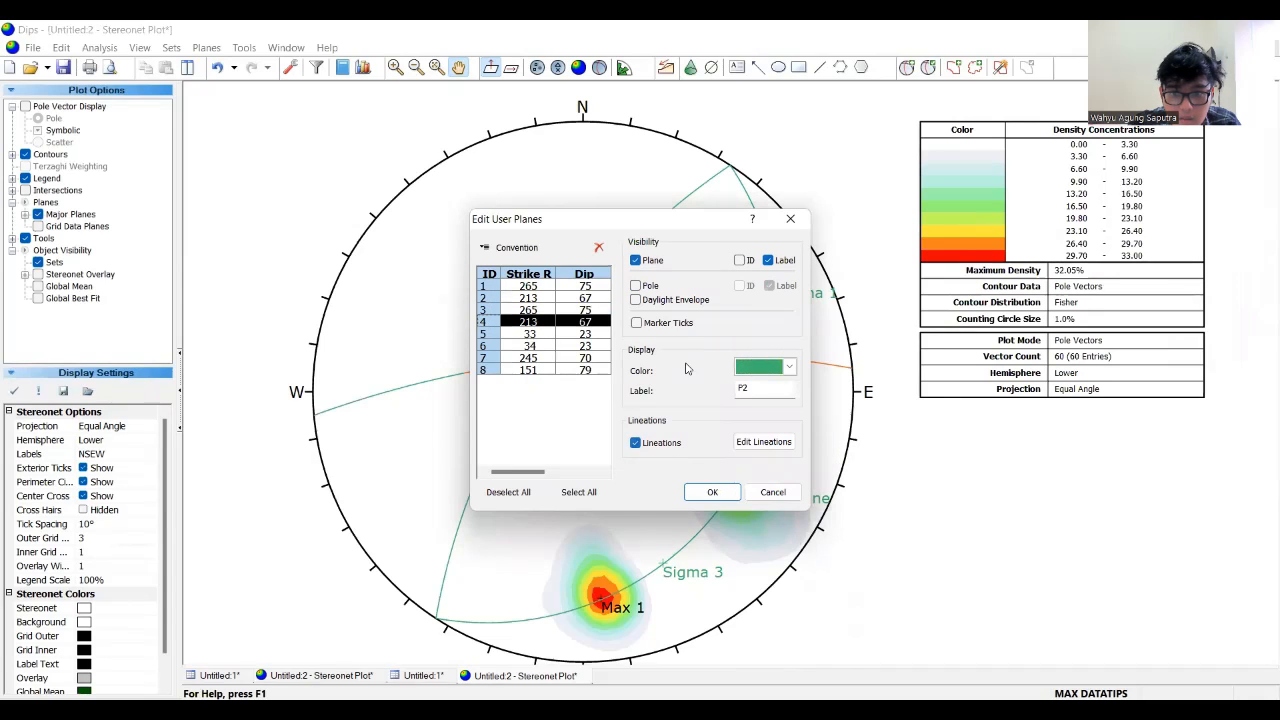
left_click(790, 369)
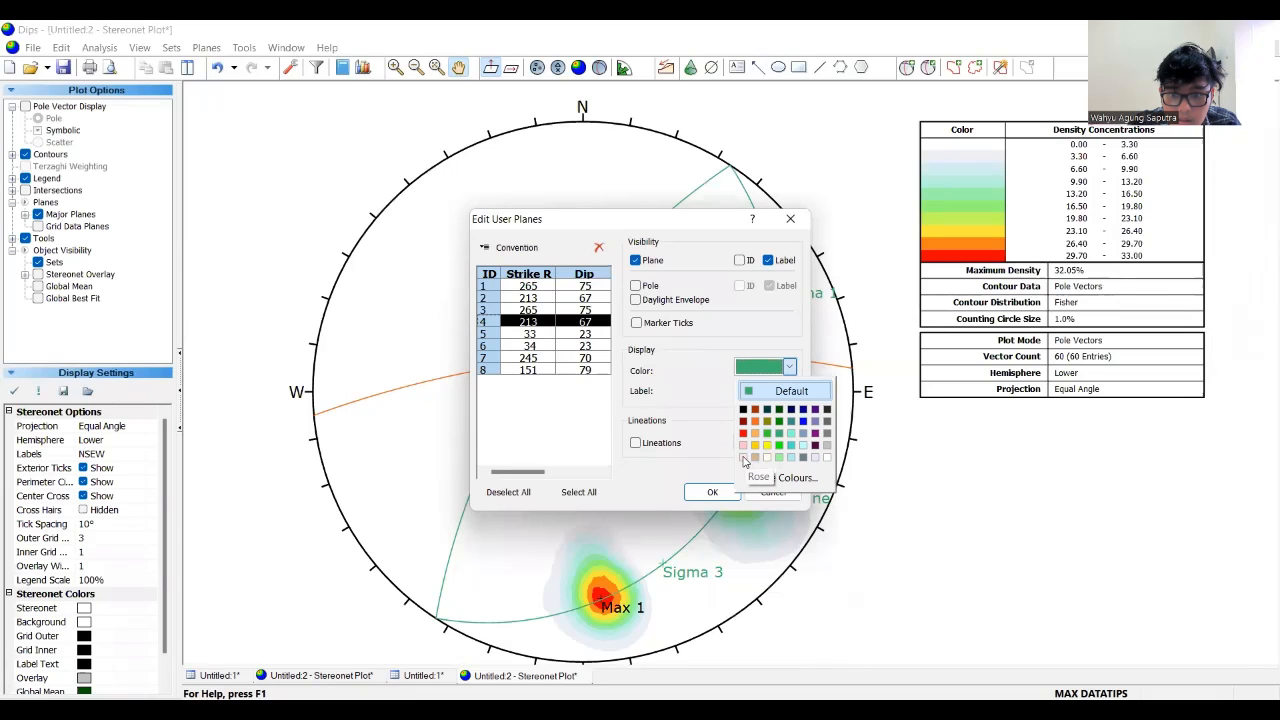
left_click(743, 458)
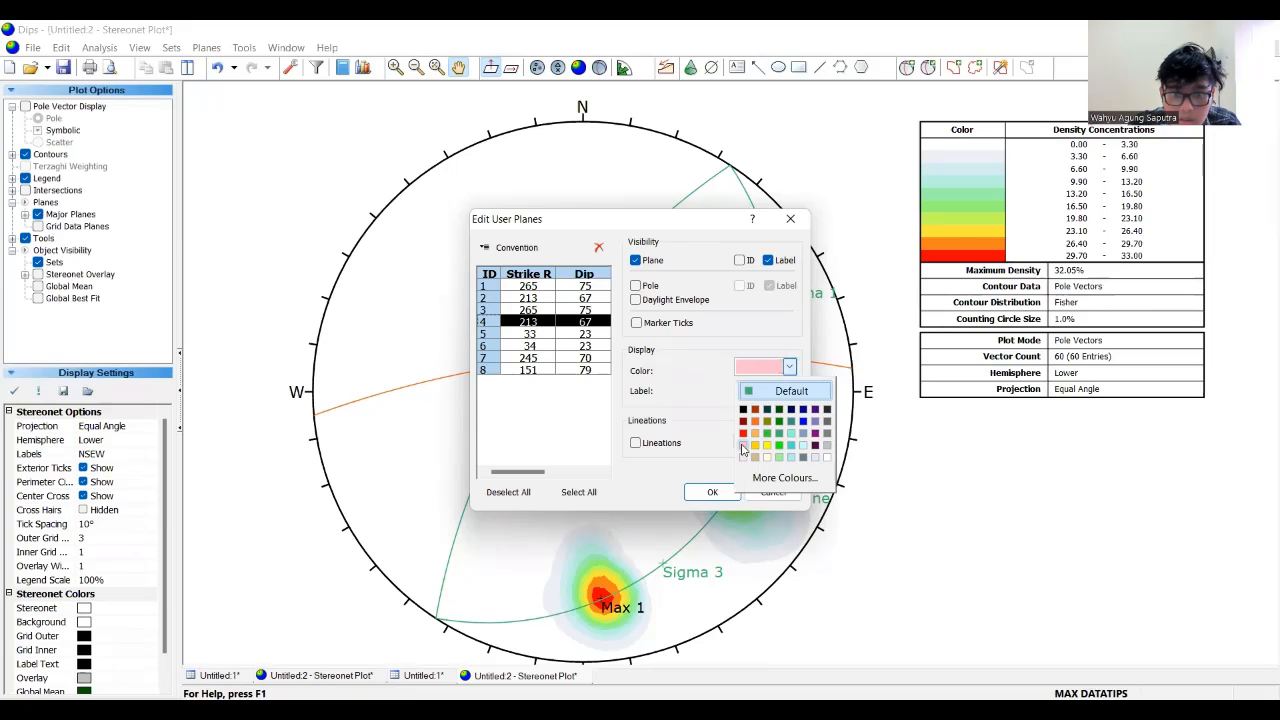
- Set the color of the Griddle Plane to dark purple and the color of Sigma 2 to dark grey
left_click(506, 334)
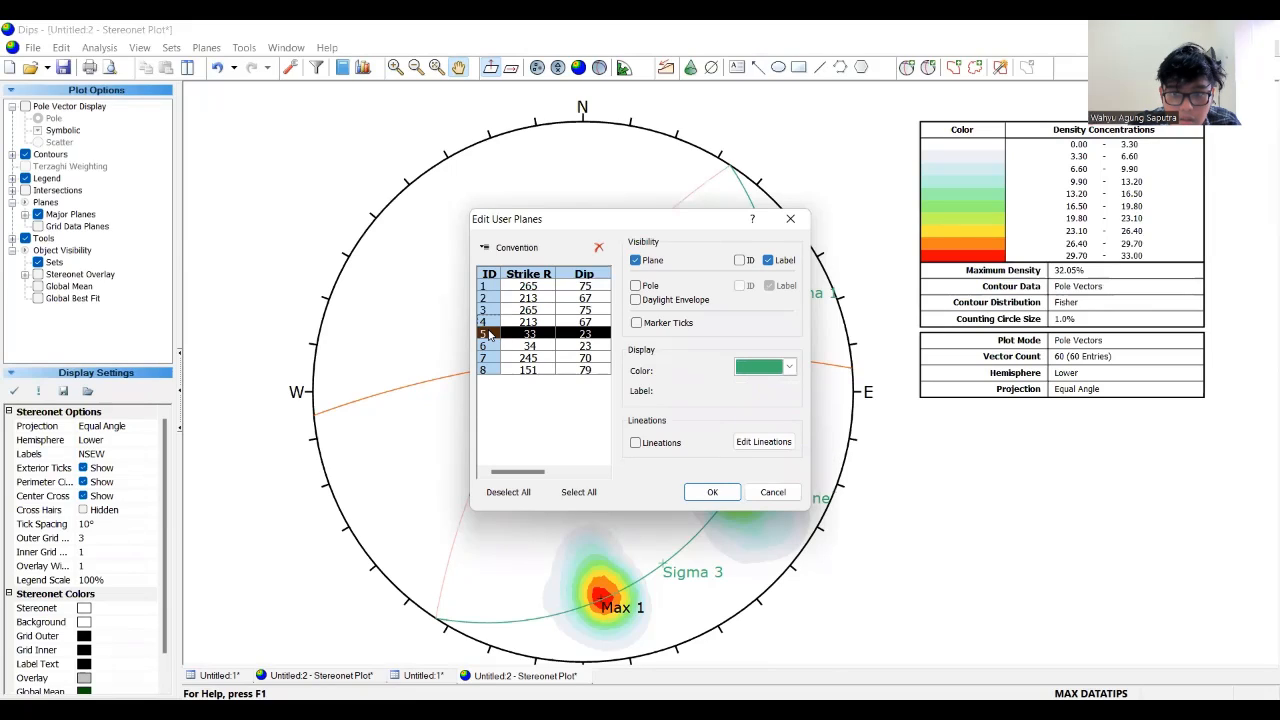
left_click(788, 368)
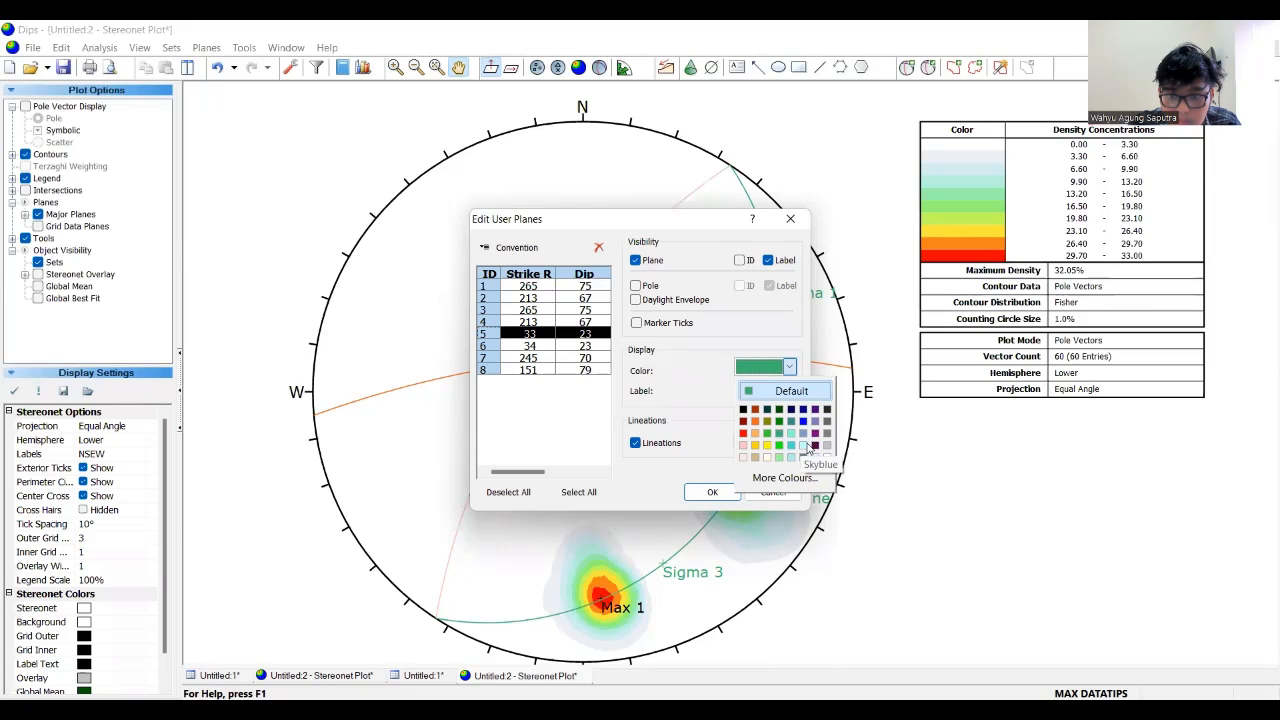
left_click(815, 446)
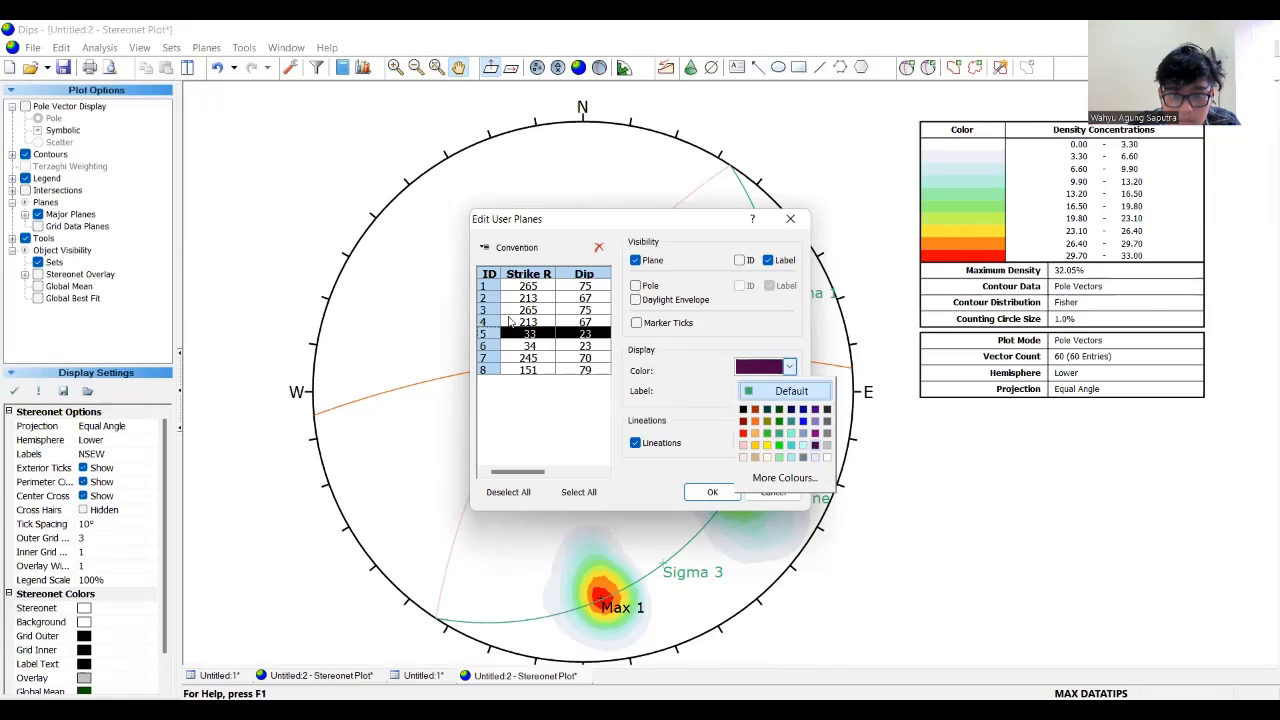
left_click(505, 346)
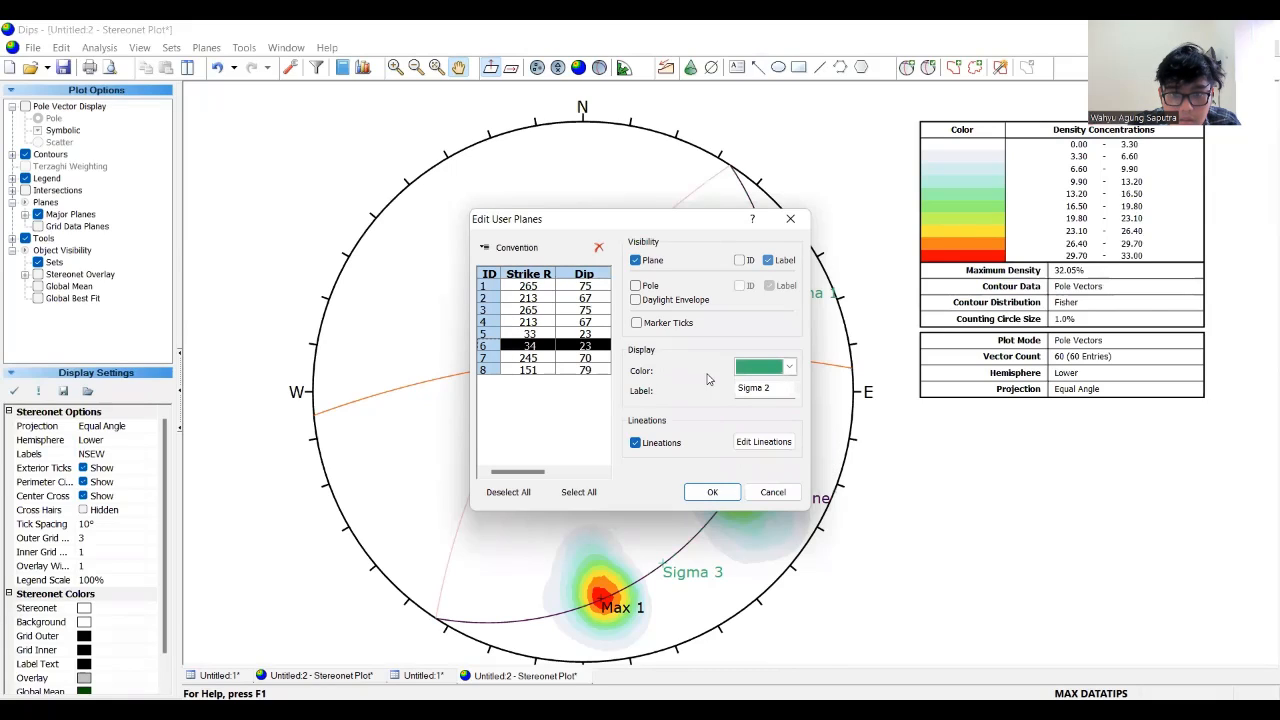
left_click(791, 368)
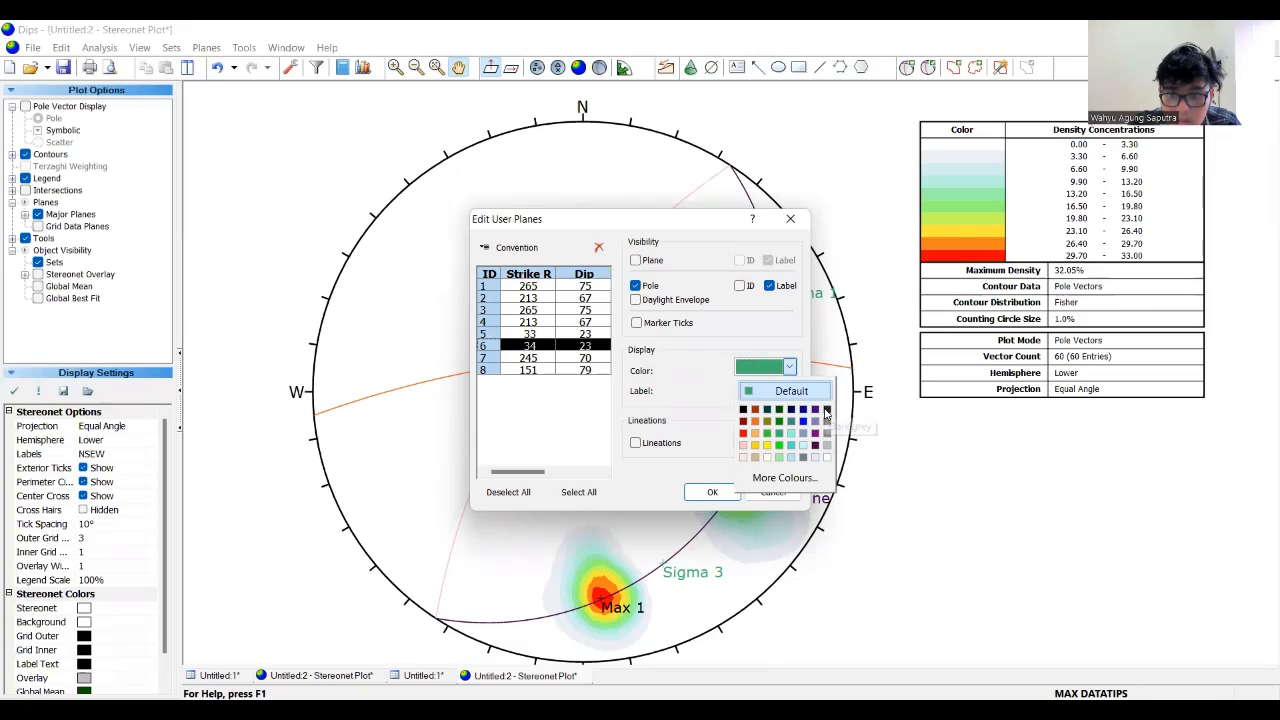
left_click(826, 412)
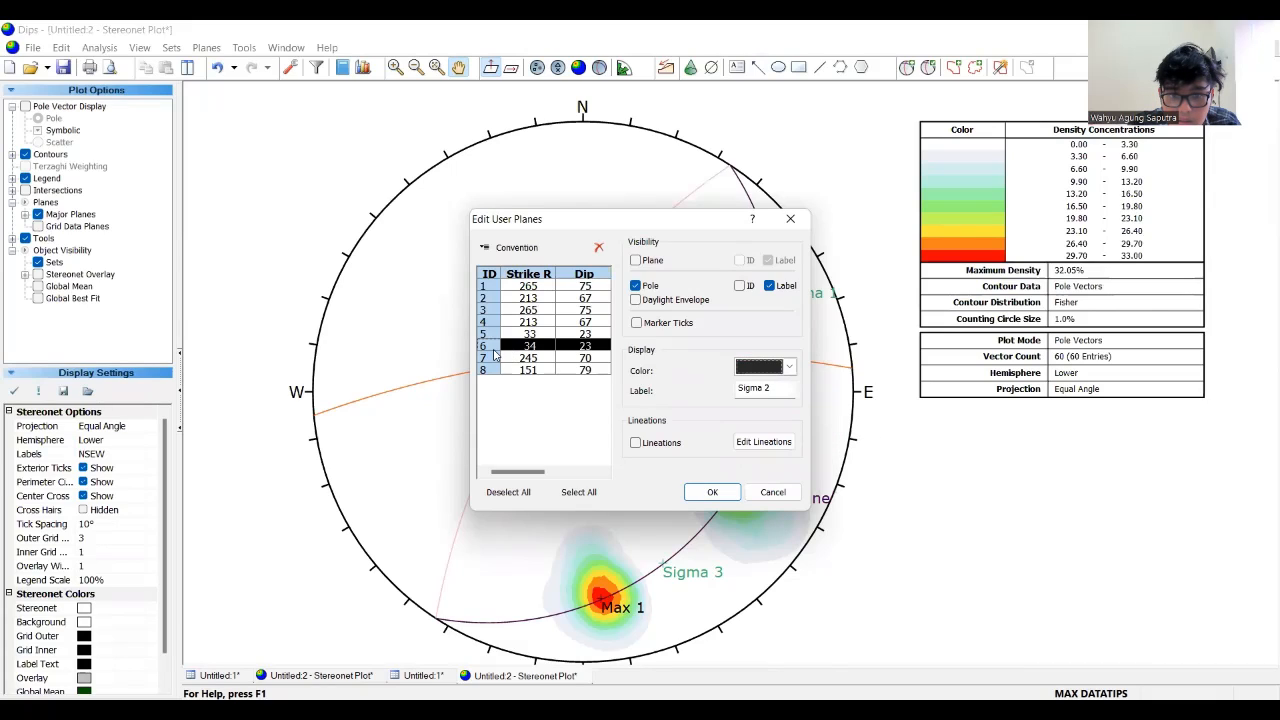
- Set the color of Sigma 3 to blue-grey and Sigma 1 to tan, and apply the user plane edits
left_click(500, 358)
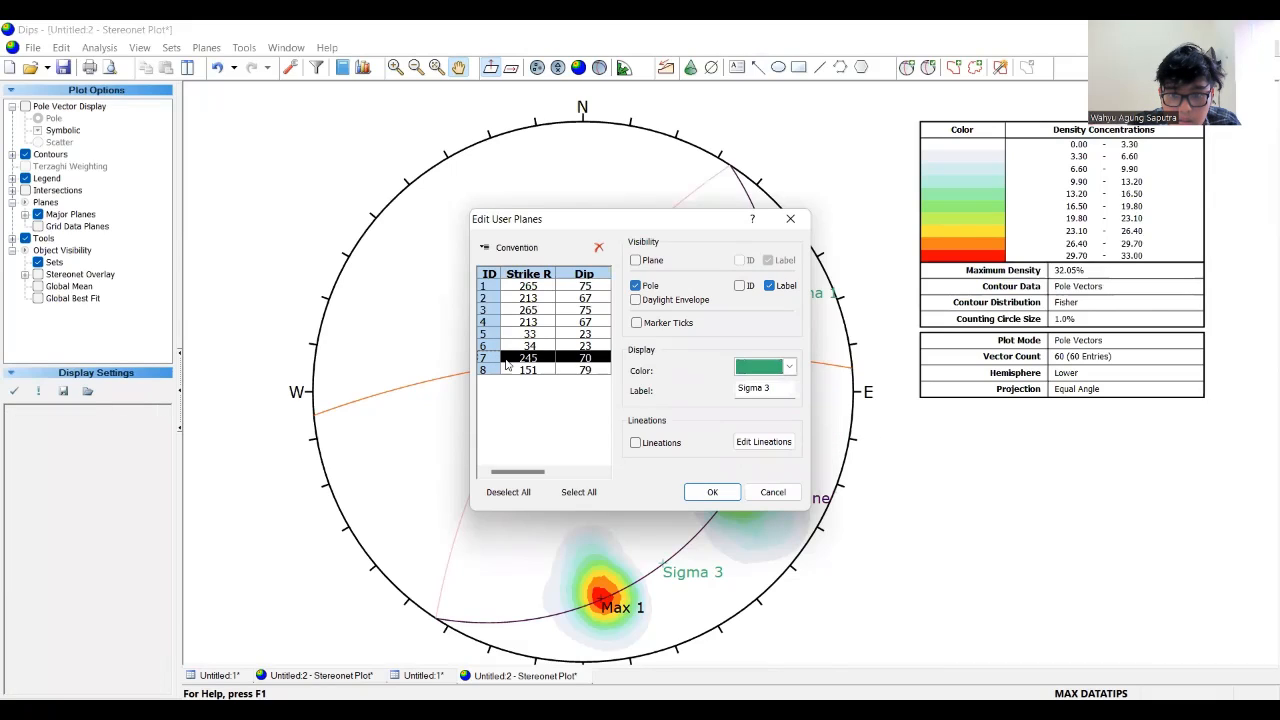
left_click(790, 368)
left_click(808, 435)
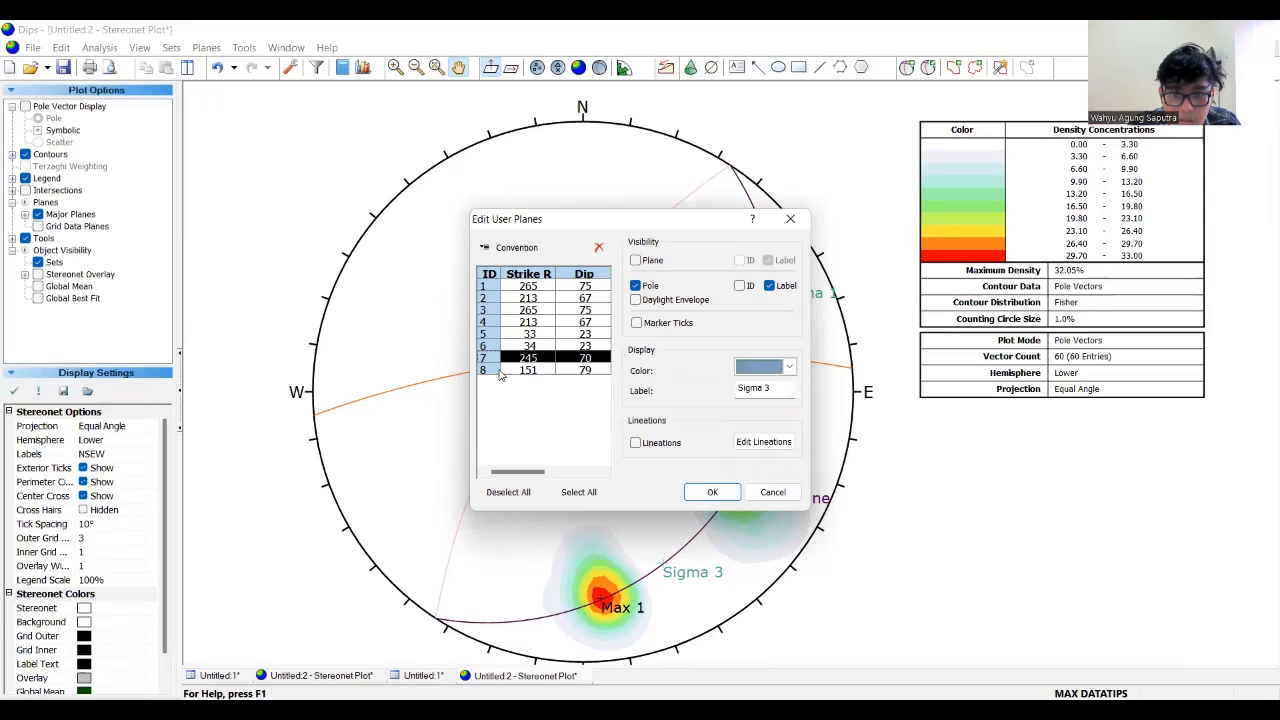
left_click(500, 370)
left_click(790, 368)
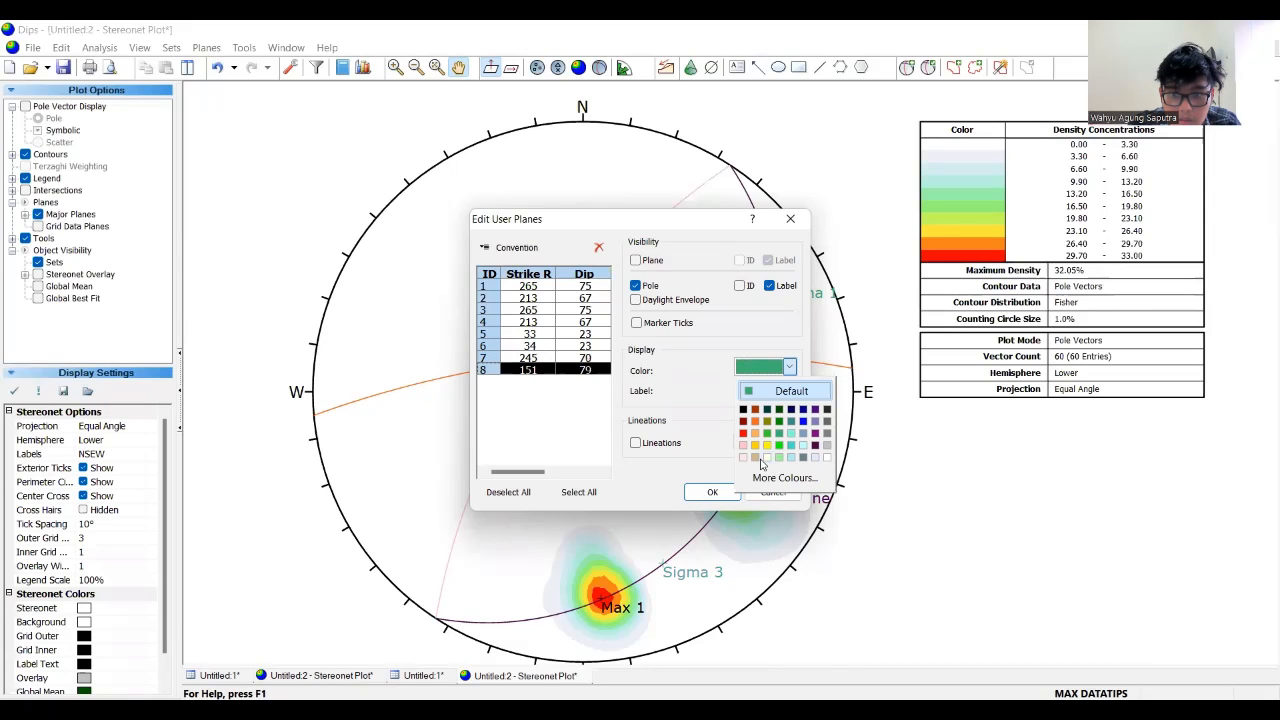
left_click(757, 462)
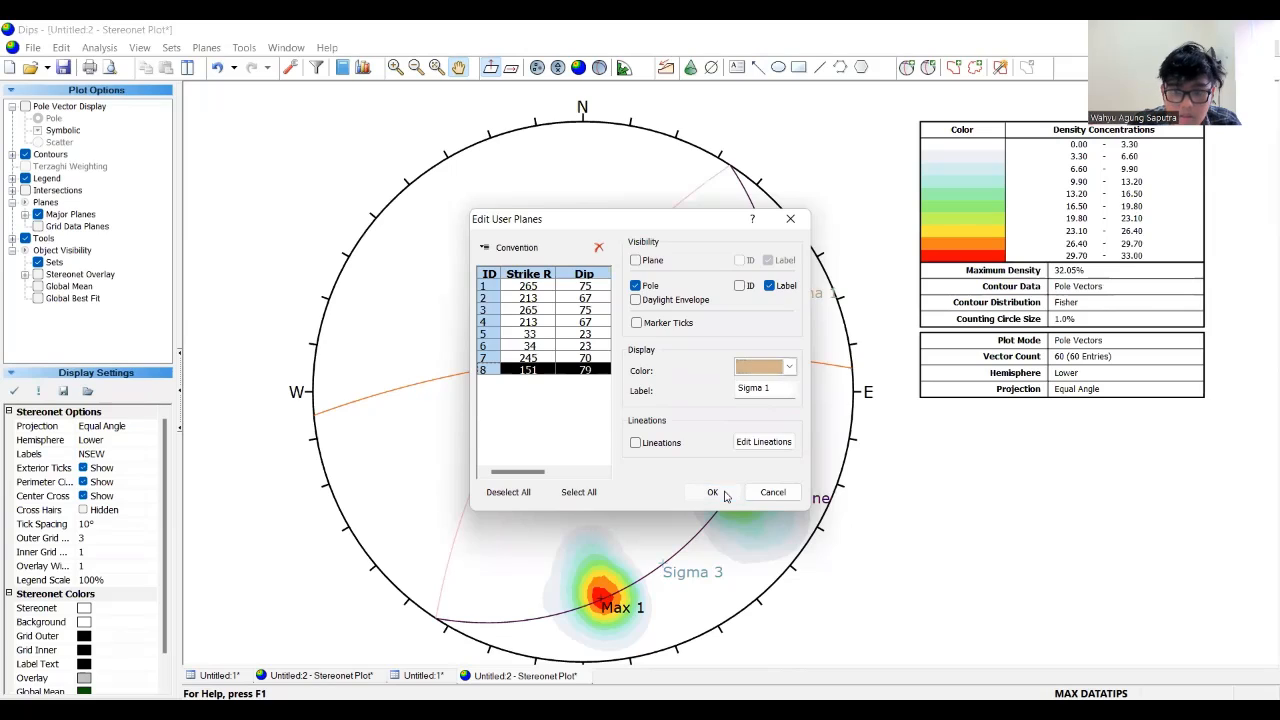
left_click(724, 494)
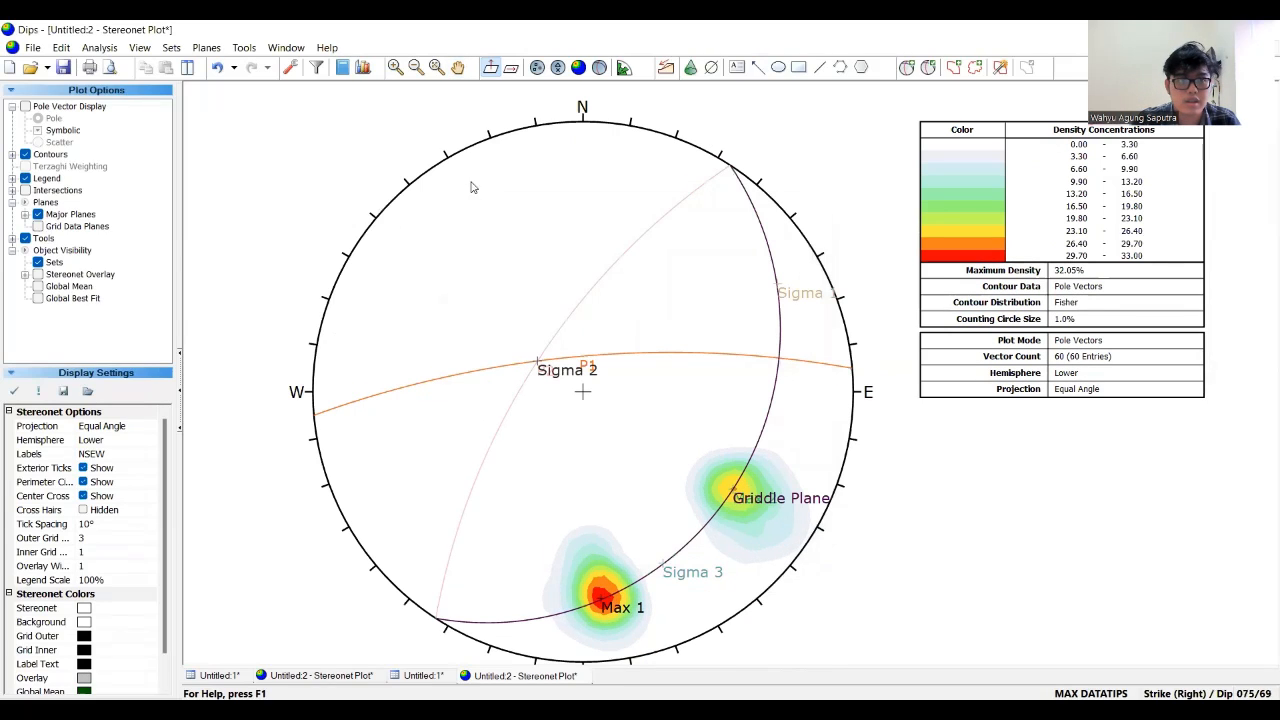
- Export the stereonet plot as a JPEG image to the Desktop with the file name Data Kekar
left_click(30, 49)
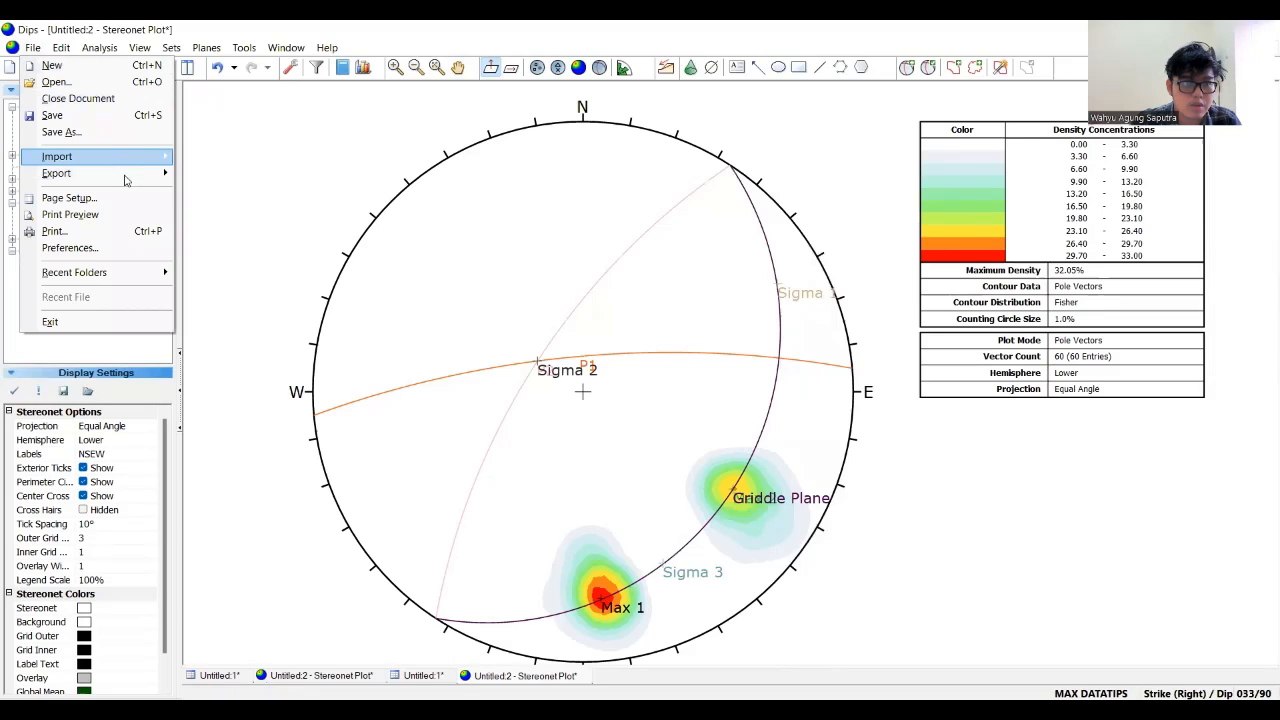
mouse_move(125, 176)
left_click(230, 192)
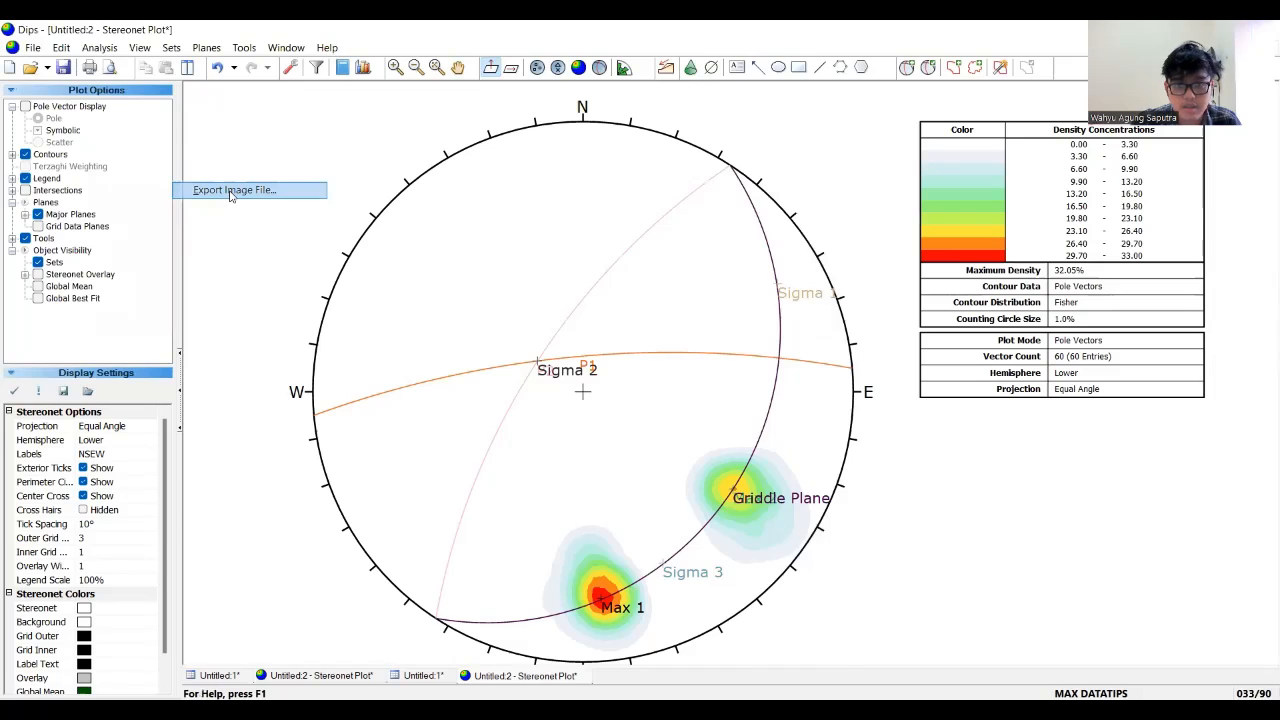
left_click(437, 290)
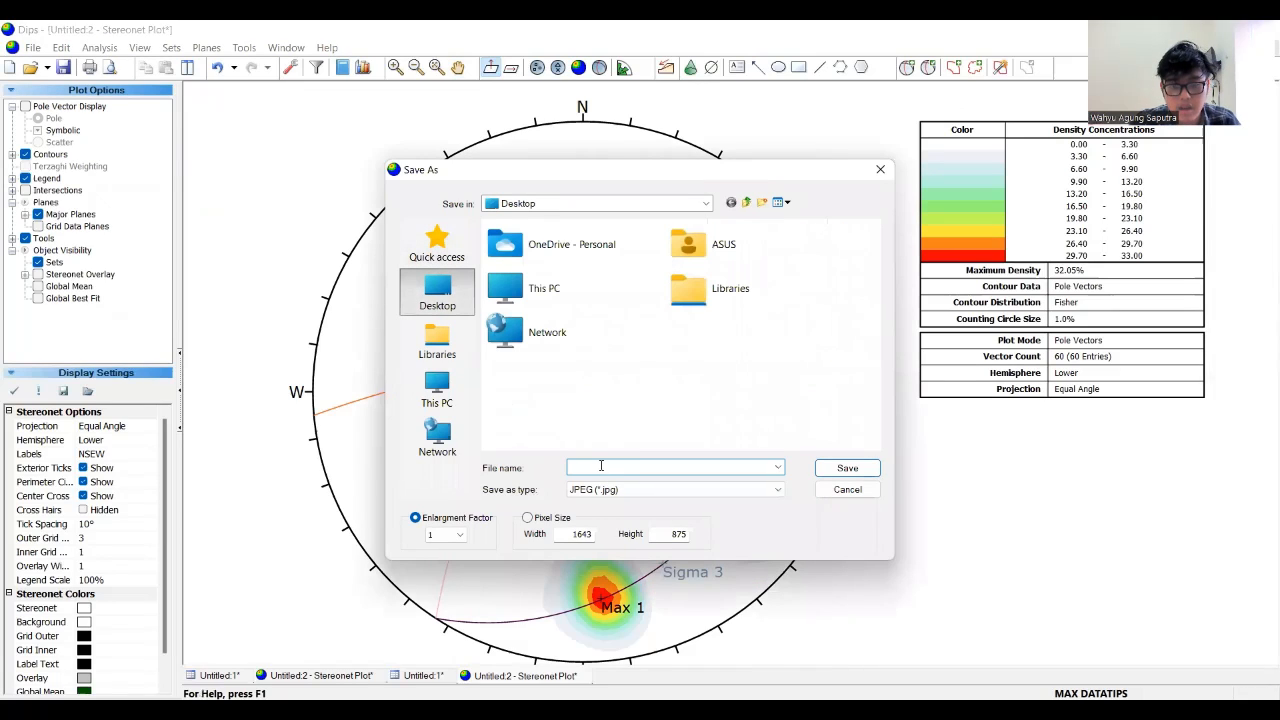
left_click(724, 103)
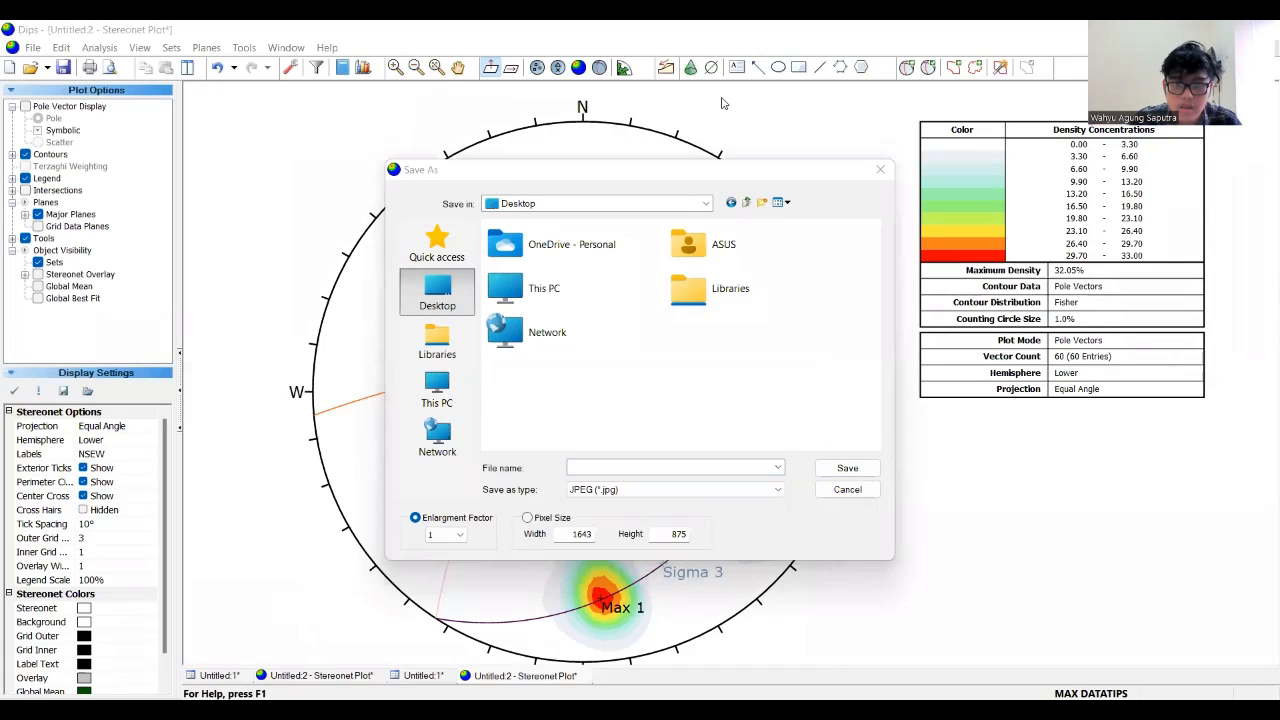
left_click(622, 466)
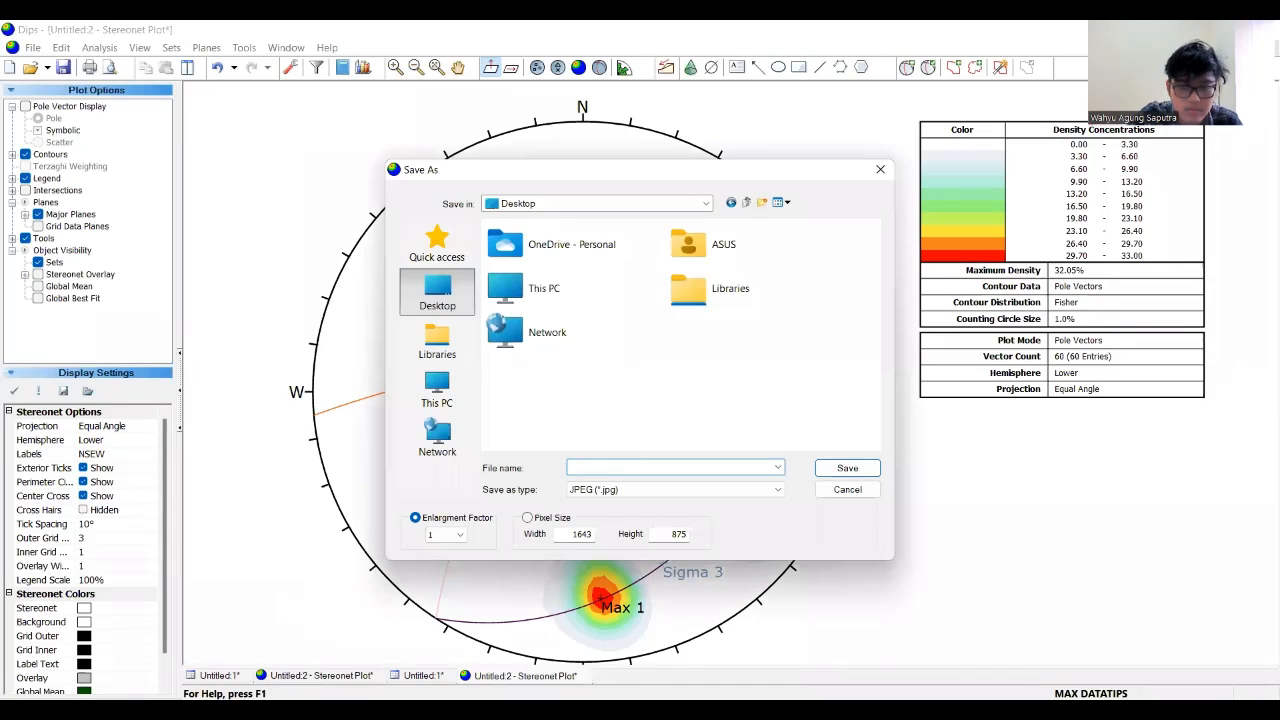
type("Data Kekar")
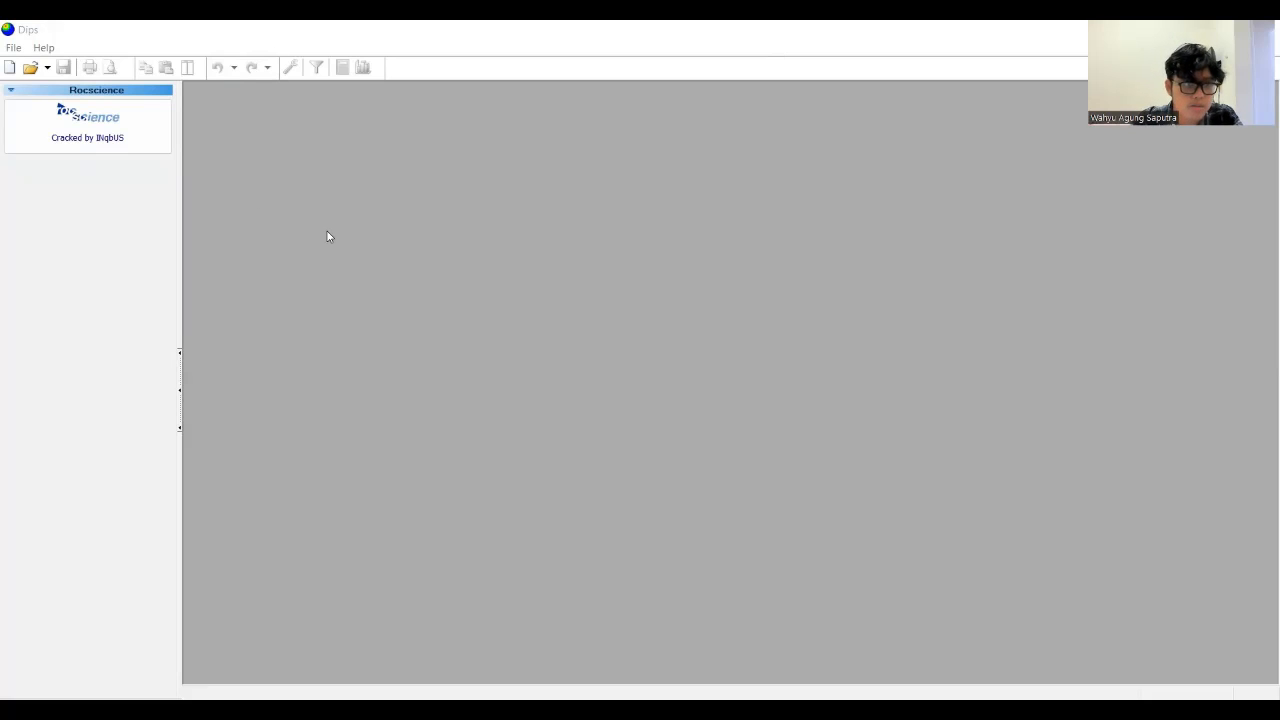
- Create a new project and set its global orientation format to Strike (Right) / Dip
left_click(10, 67)
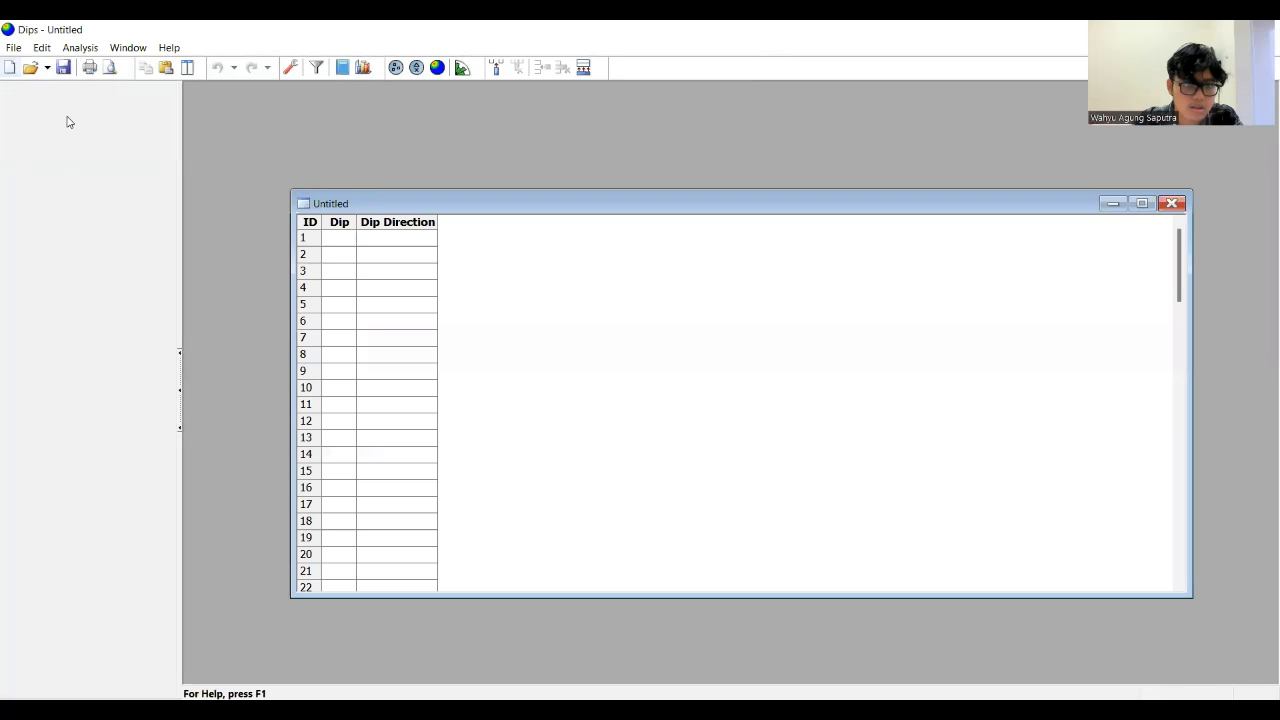
left_click(291, 68)
left_click(647, 289)
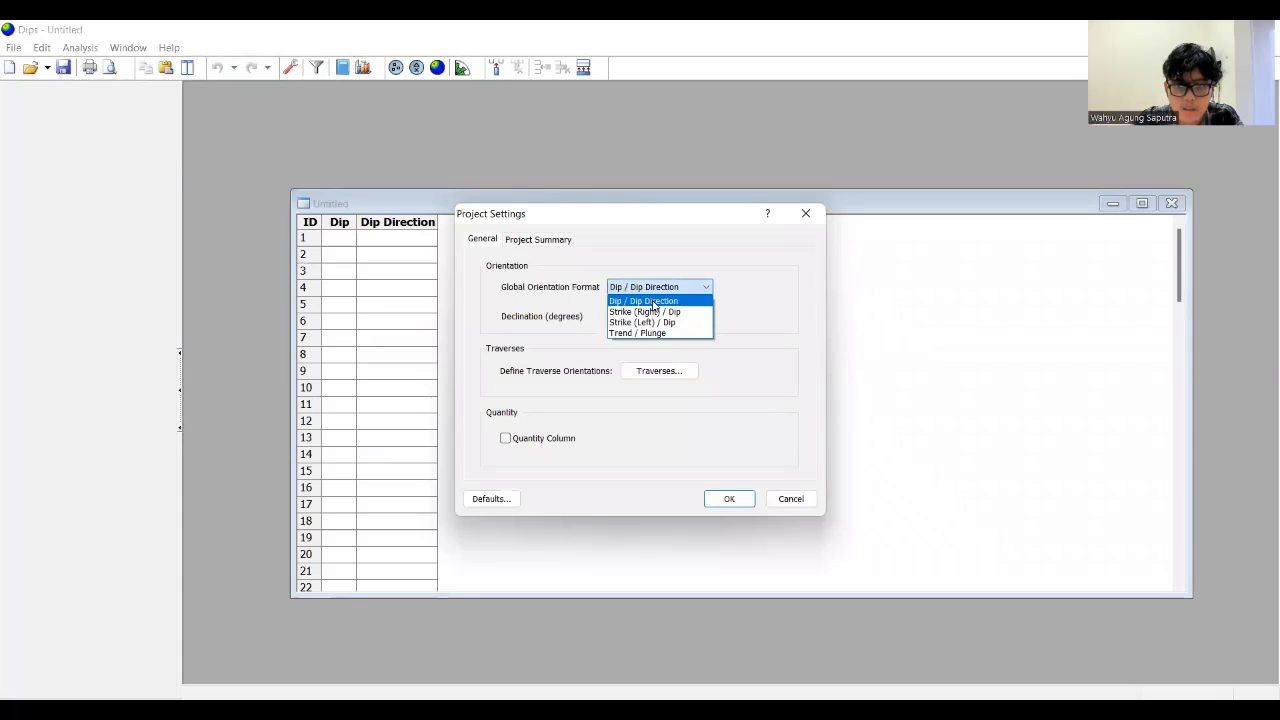
left_click(666, 312)
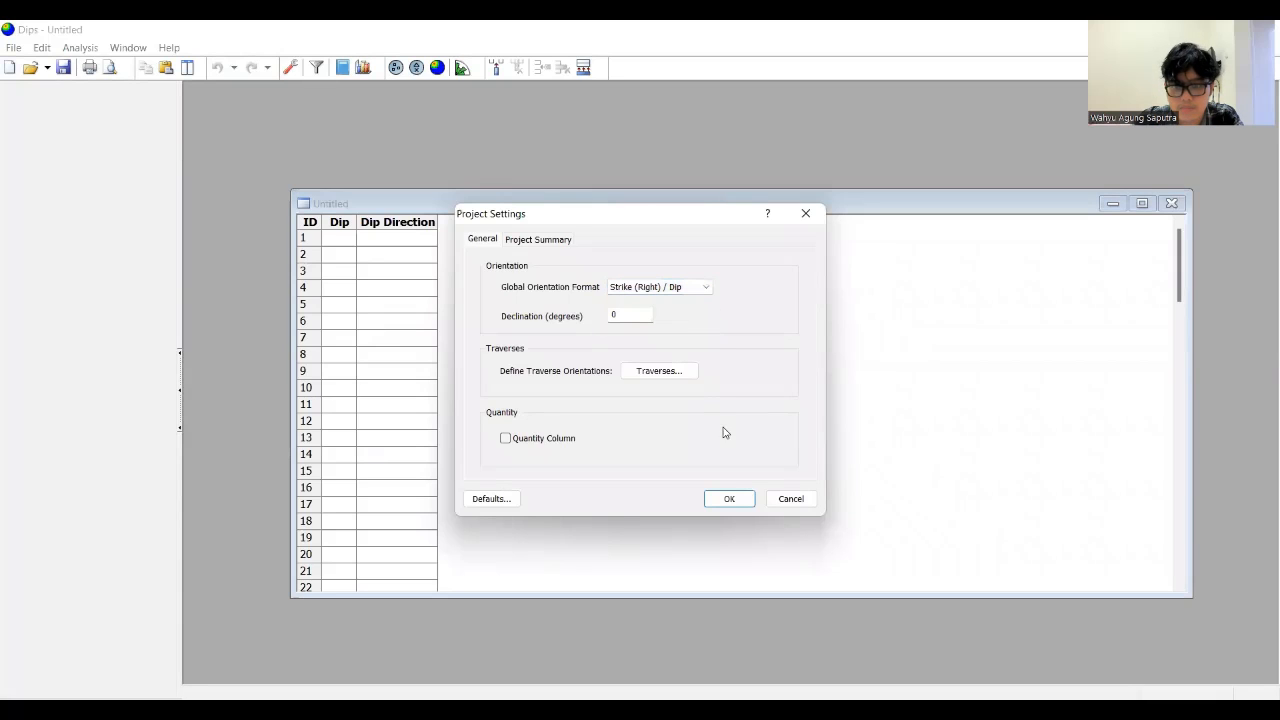
left_click(748, 505)
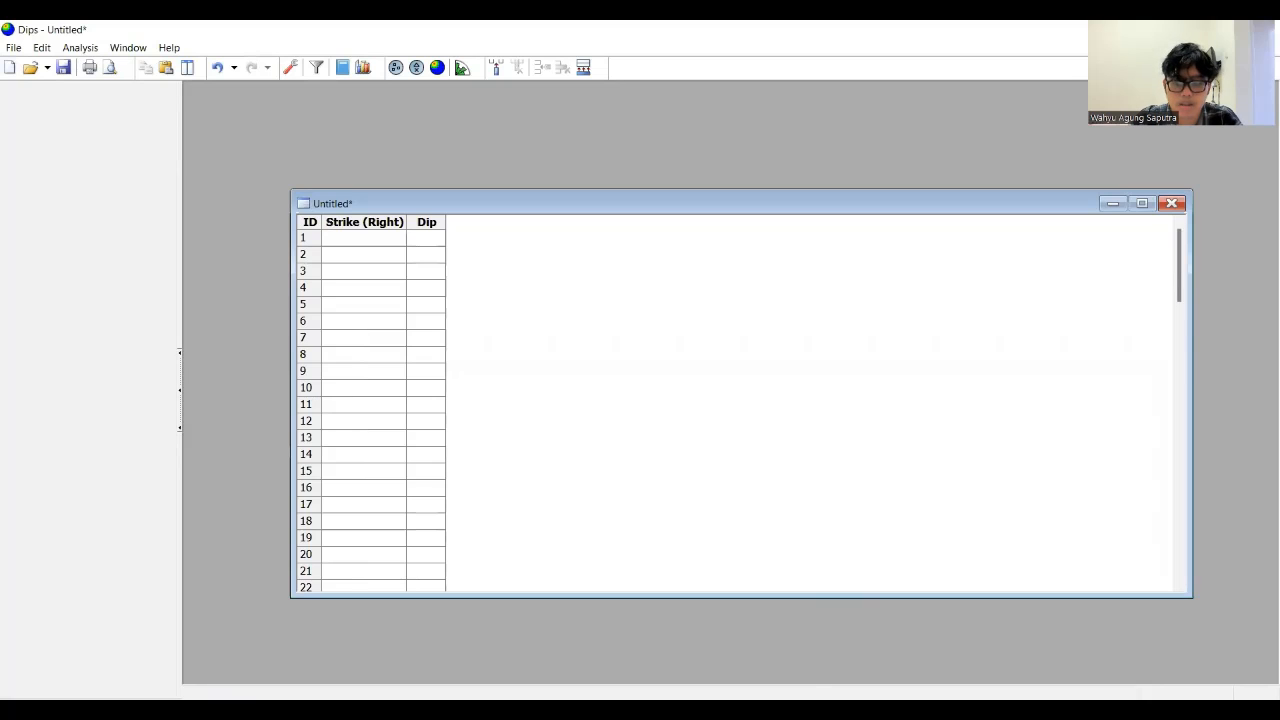
- Paste the copied strike/dip measurements into the data grid and plot them as a contour stereonet in a maximized window
key("alt+Tab")
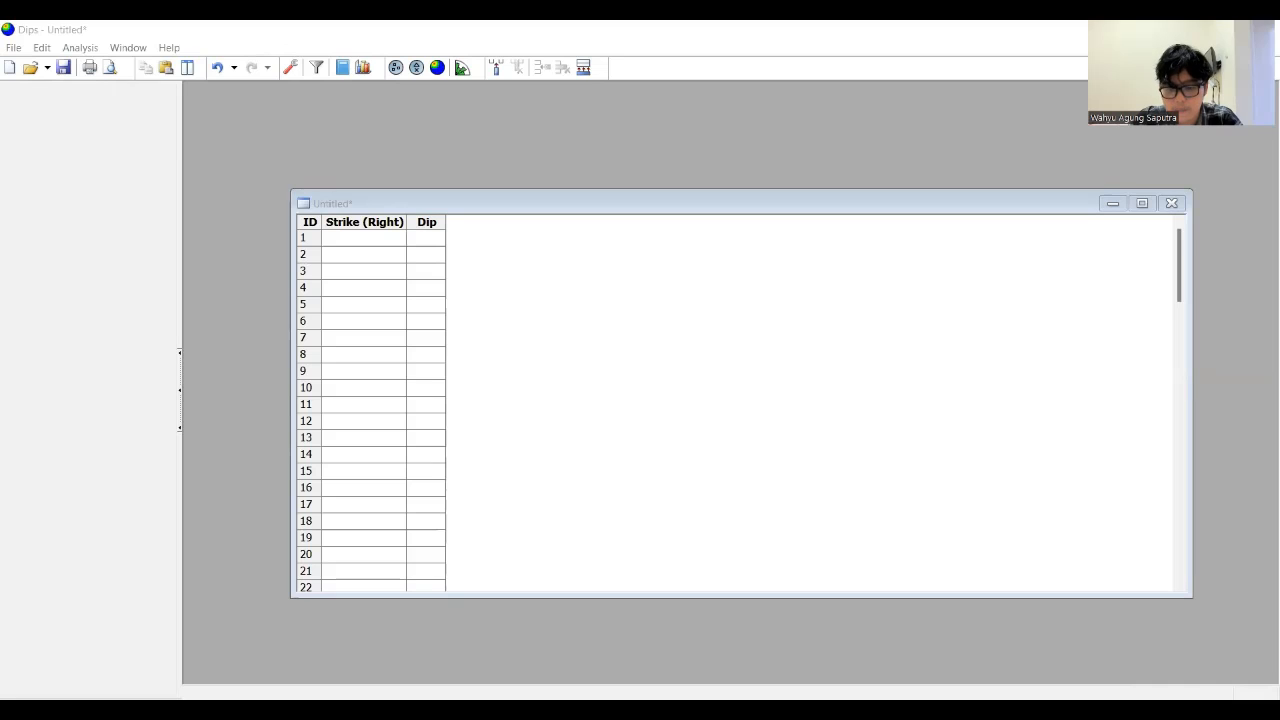
left_click(314, 224)
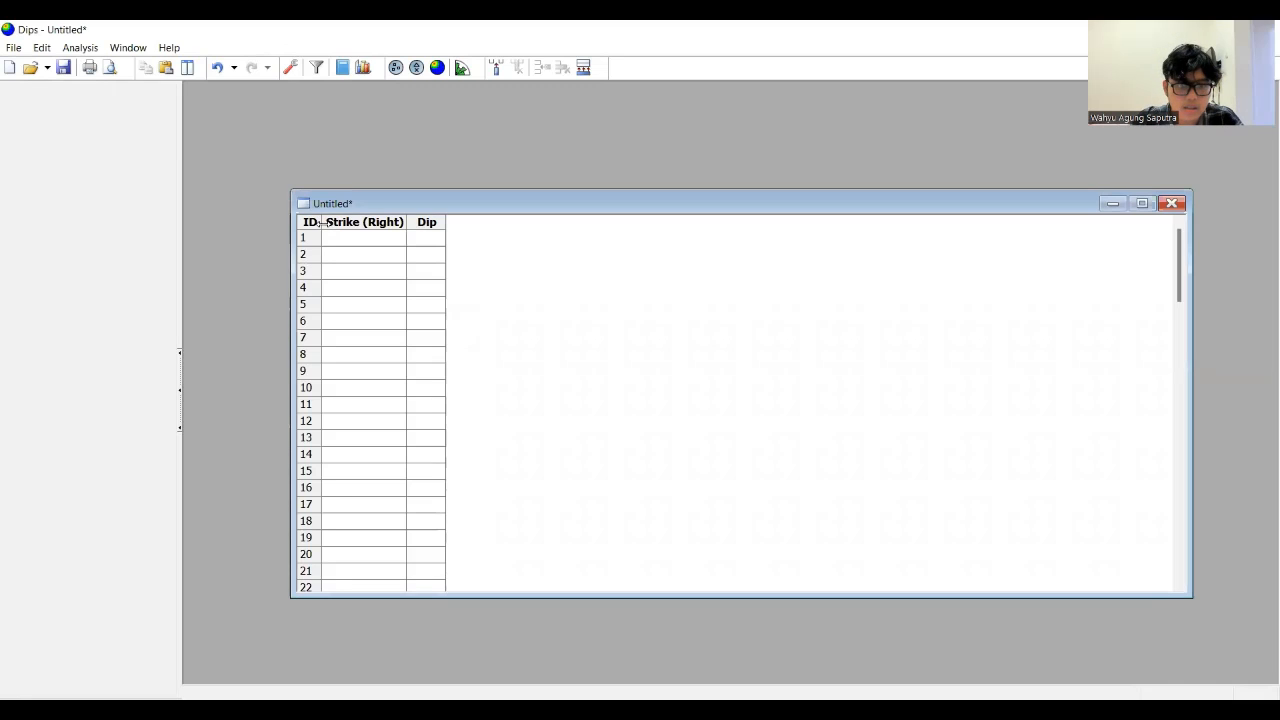
left_click(314, 224)
key("ctrl+v")
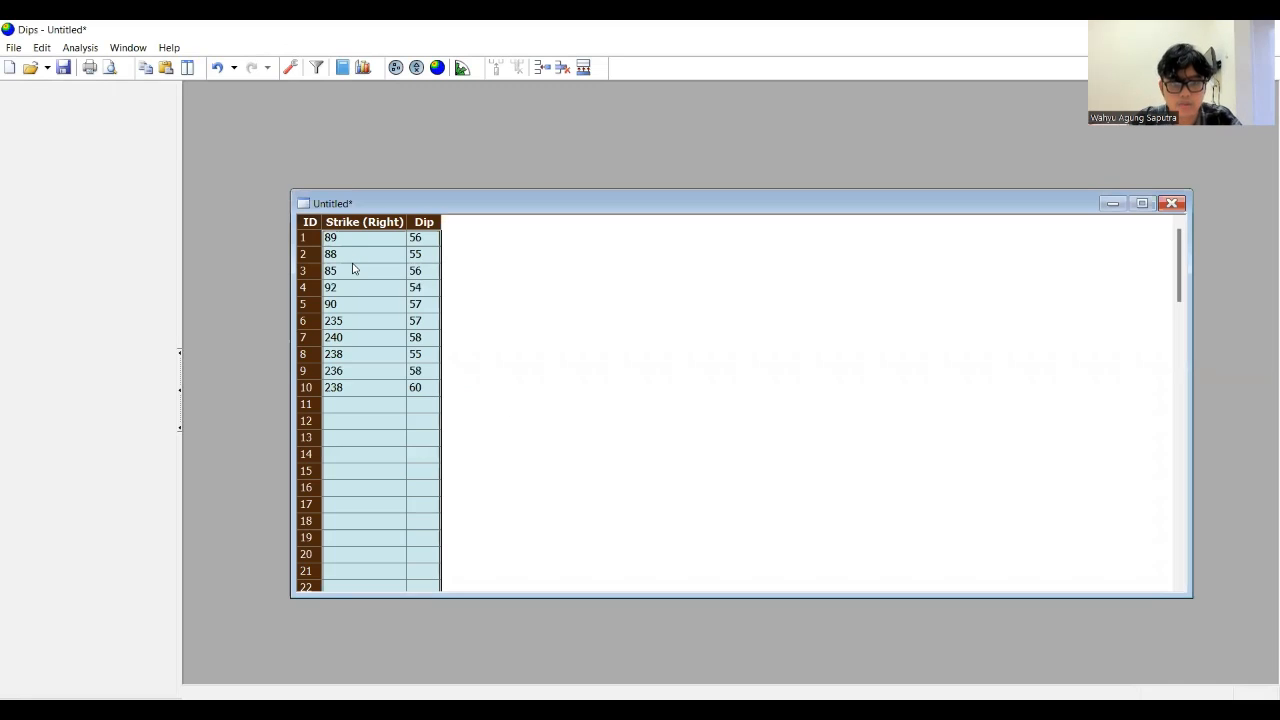
left_click(437, 67)
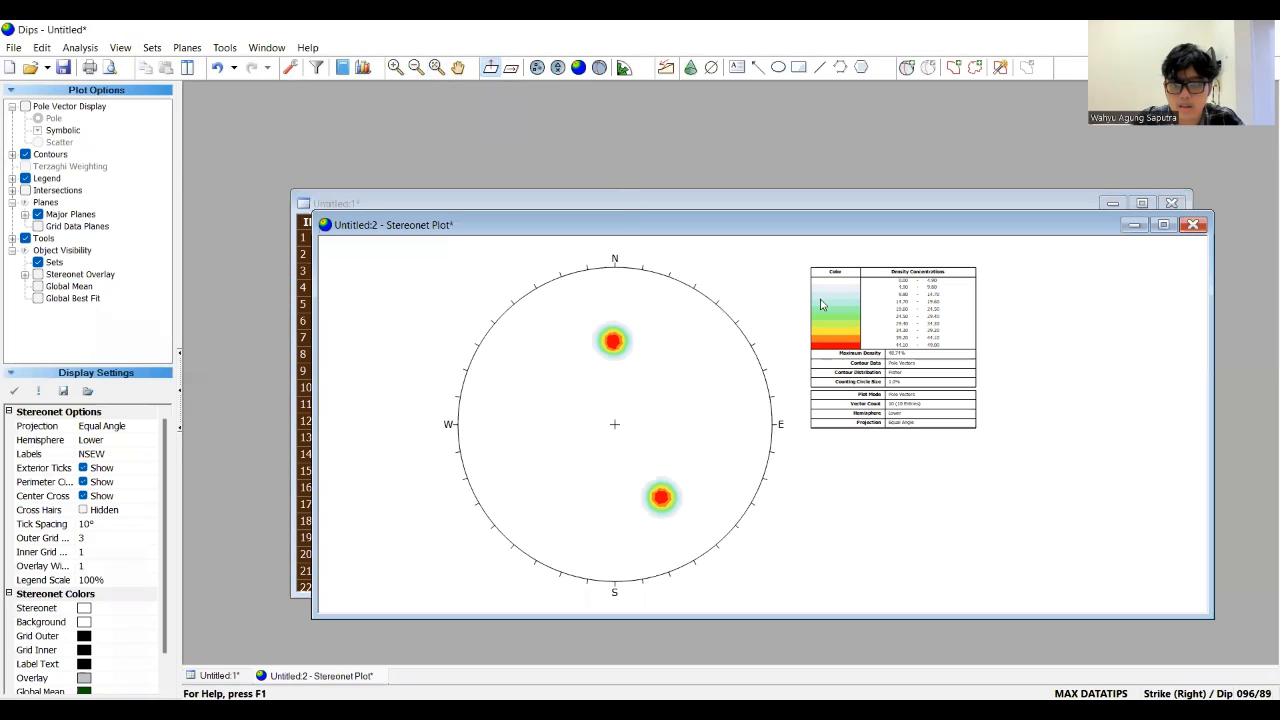
left_click(1163, 224)
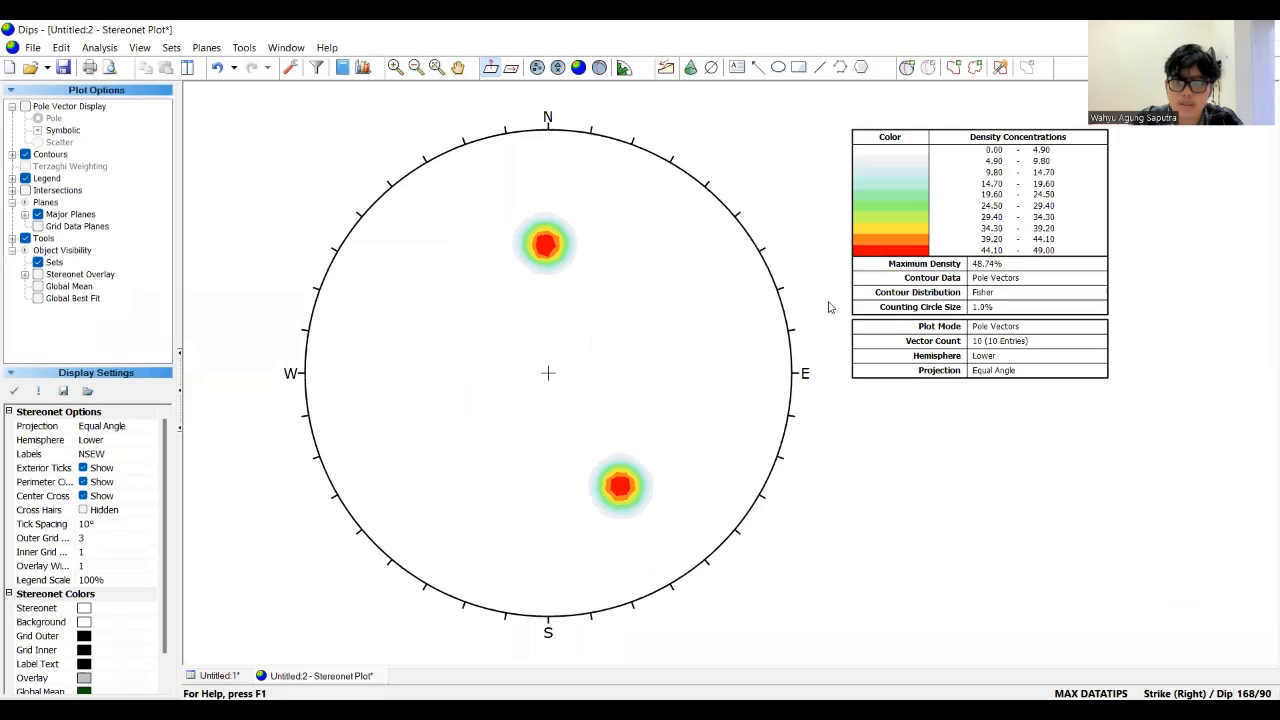
- Add a user plane at the northern contour maximum, about 89/56, labelled Max 1, with only its pole and label visible
scroll(688, 267, "up", 3)
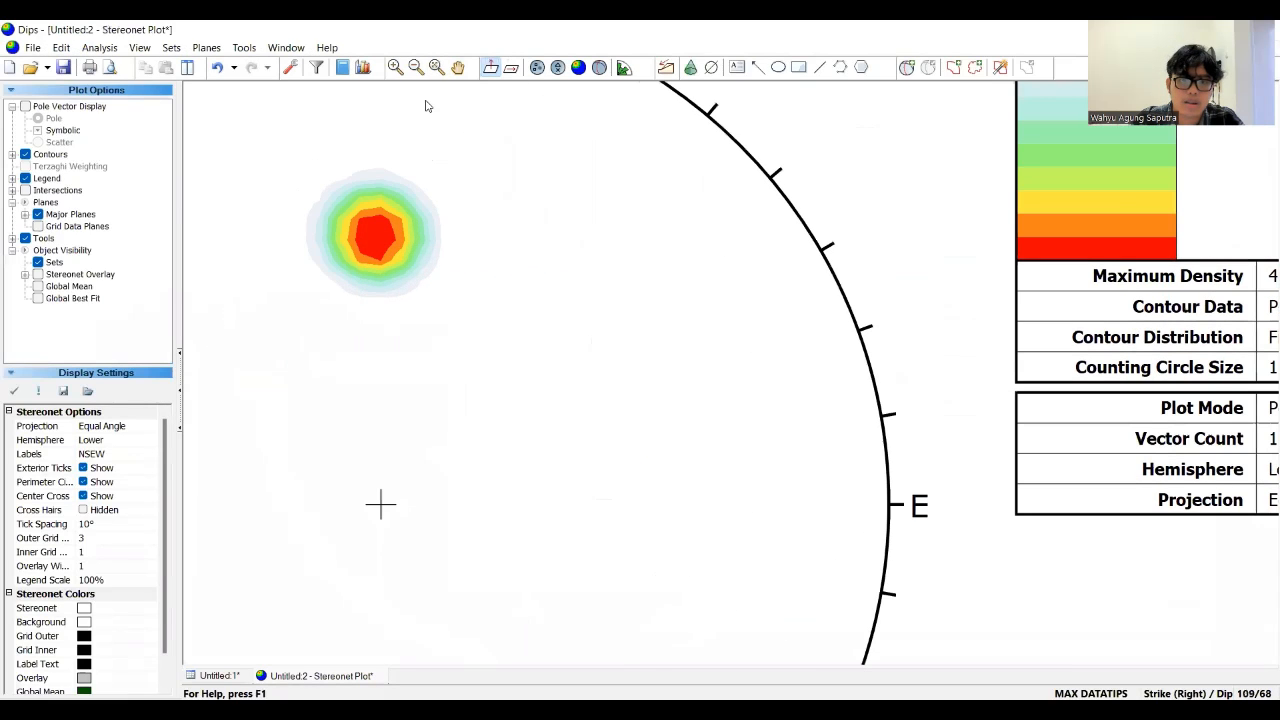
left_click(458, 68)
left_click_drag(481, 260, 423, 141)
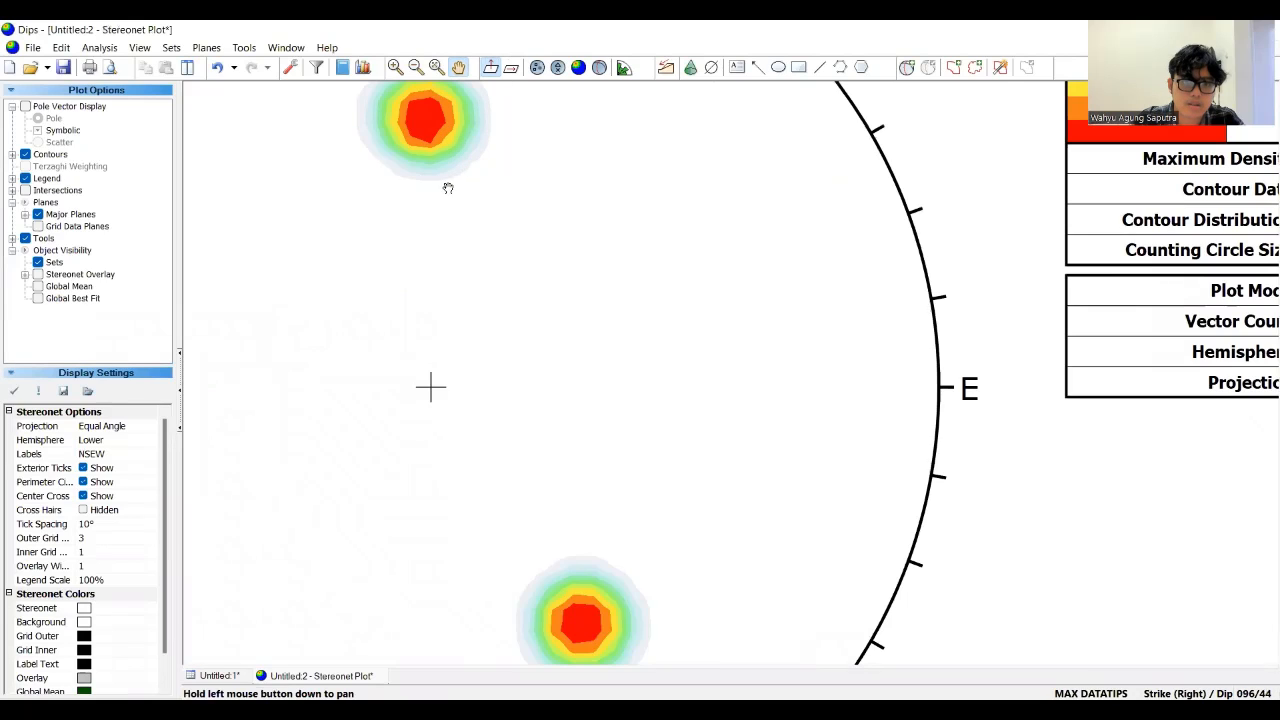
scroll(446, 221, "up", 1)
left_click_drag(446, 221, 486, 283)
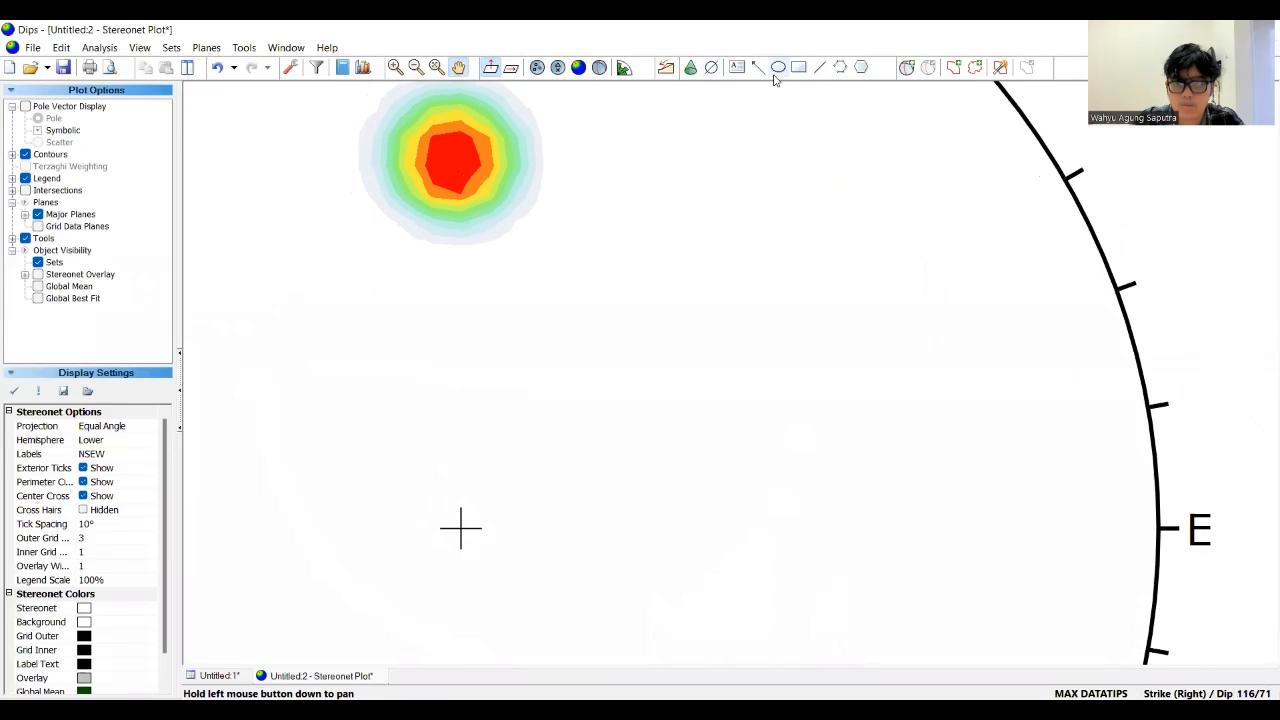
left_click(906, 68)
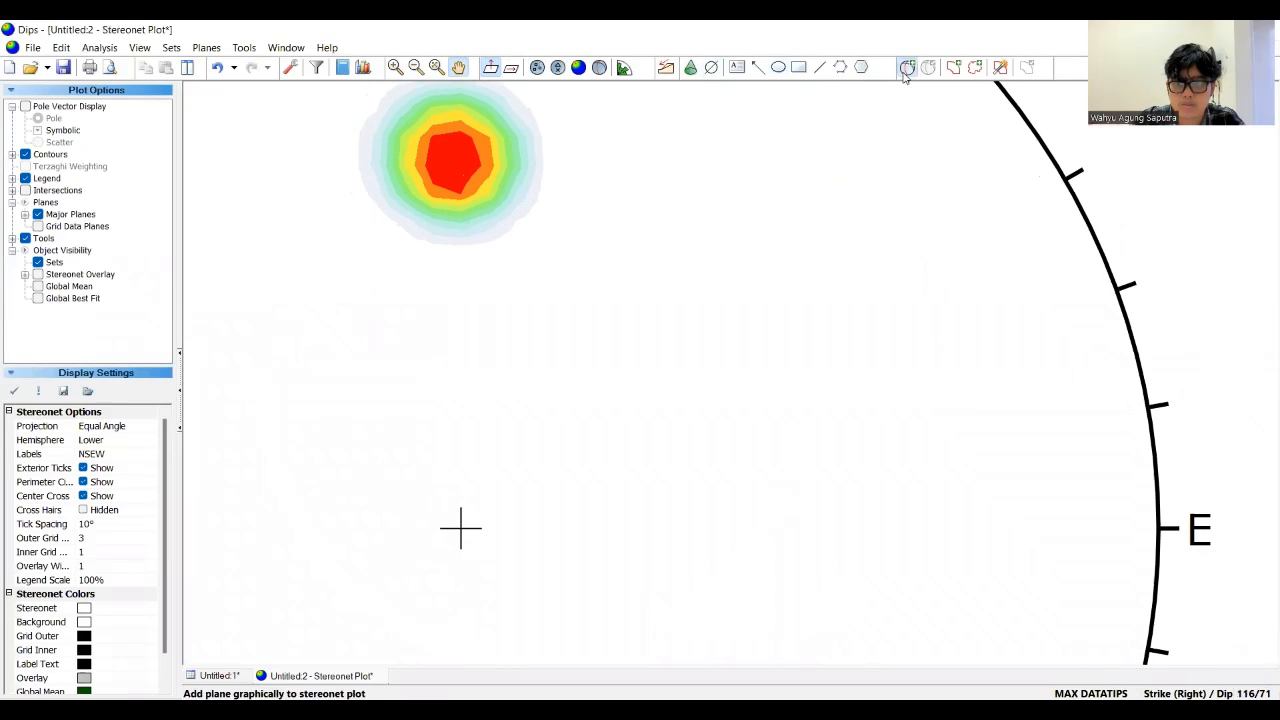
left_click(451, 158)
left_click(662, 305)
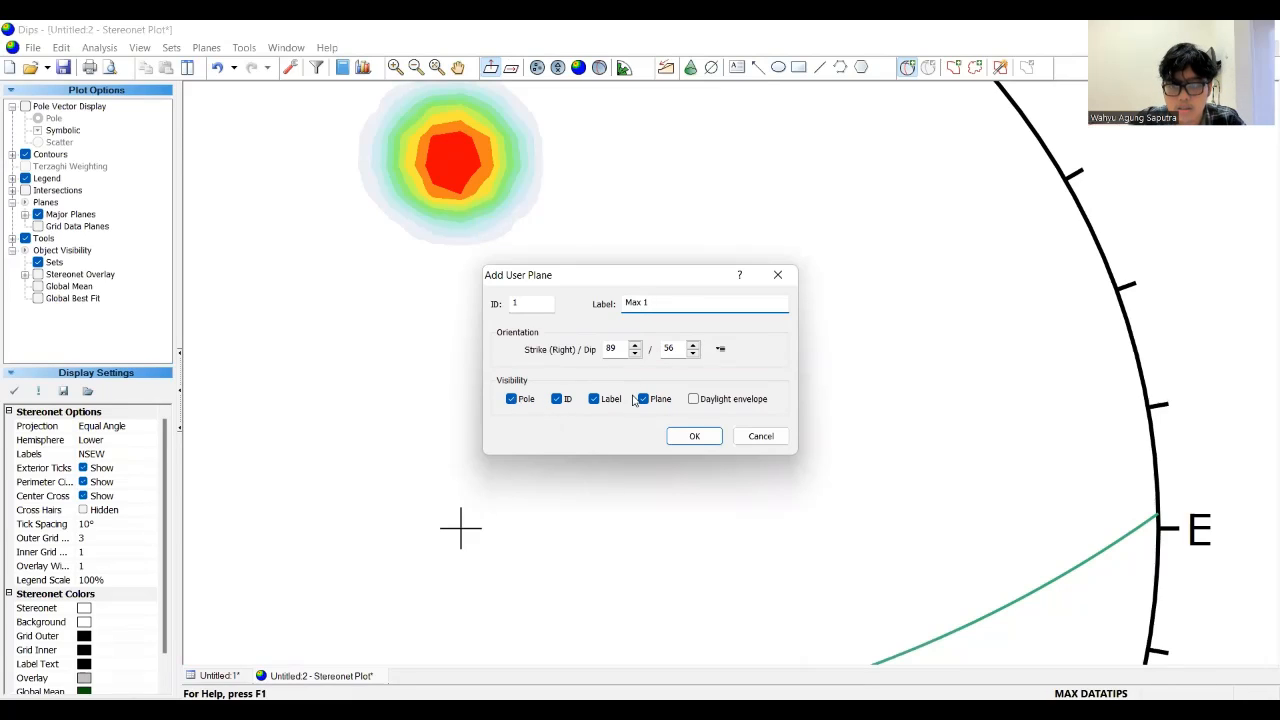
left_click(644, 401)
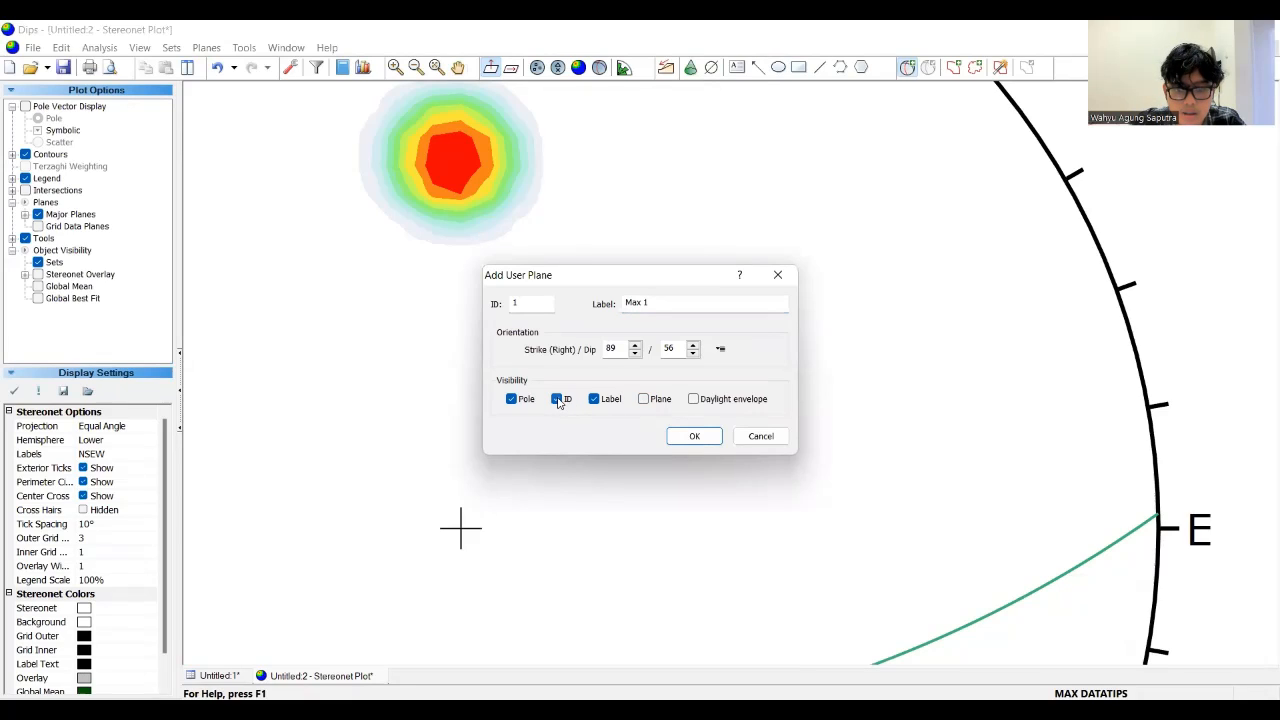
left_click(557, 399)
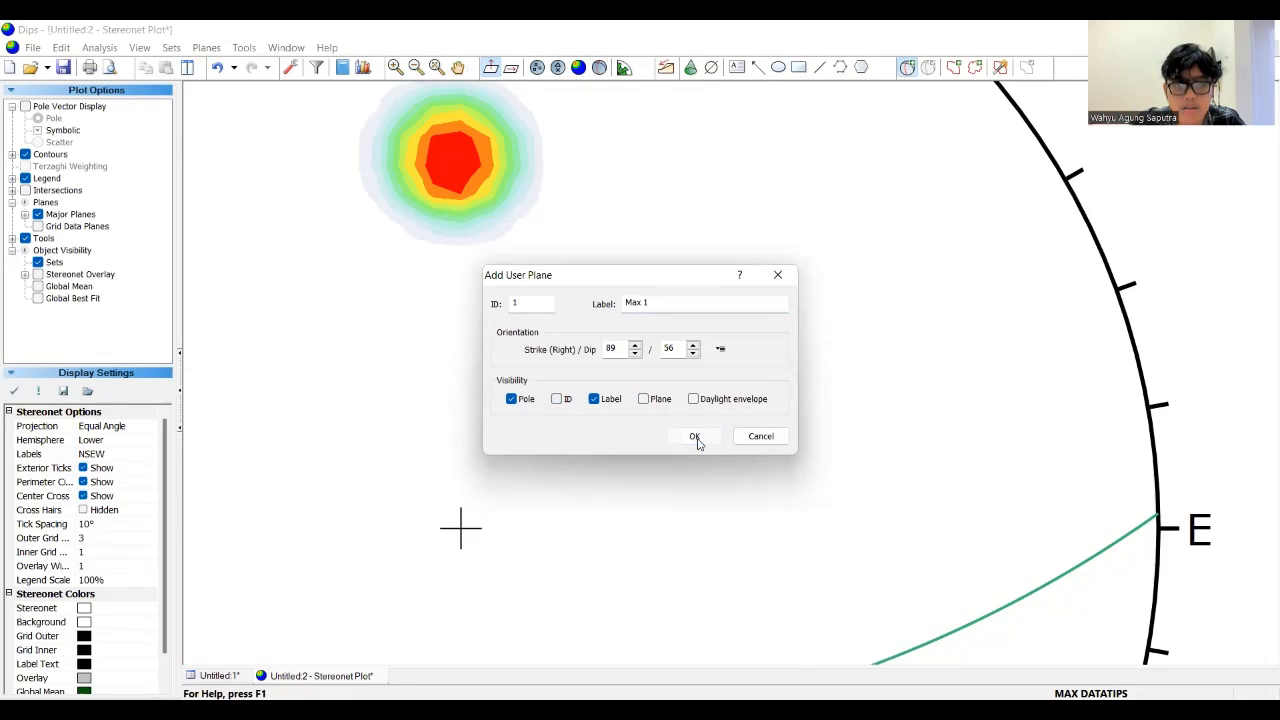
key("Return")
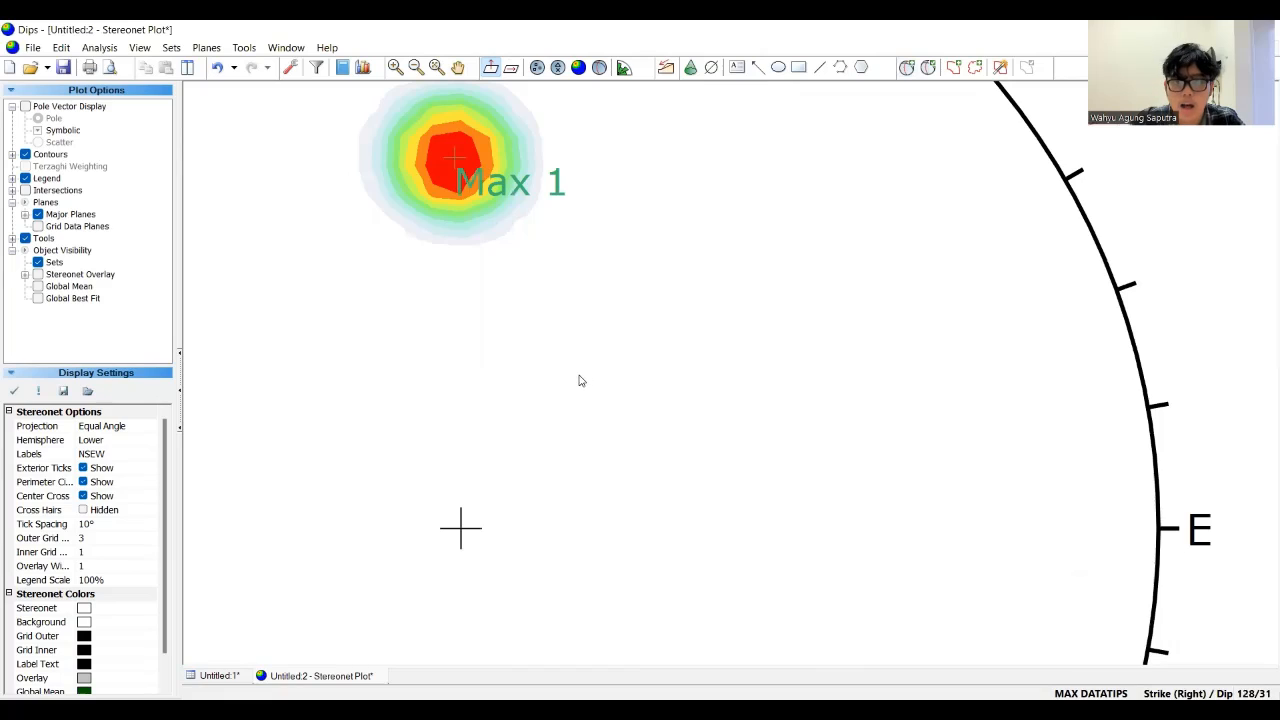
- Add a user plane at the southeastern contour maximum, about 238/58, labelled Pole 2, showing only its pole and label
left_click(458, 67)
left_click_drag(569, 291, 610, 192)
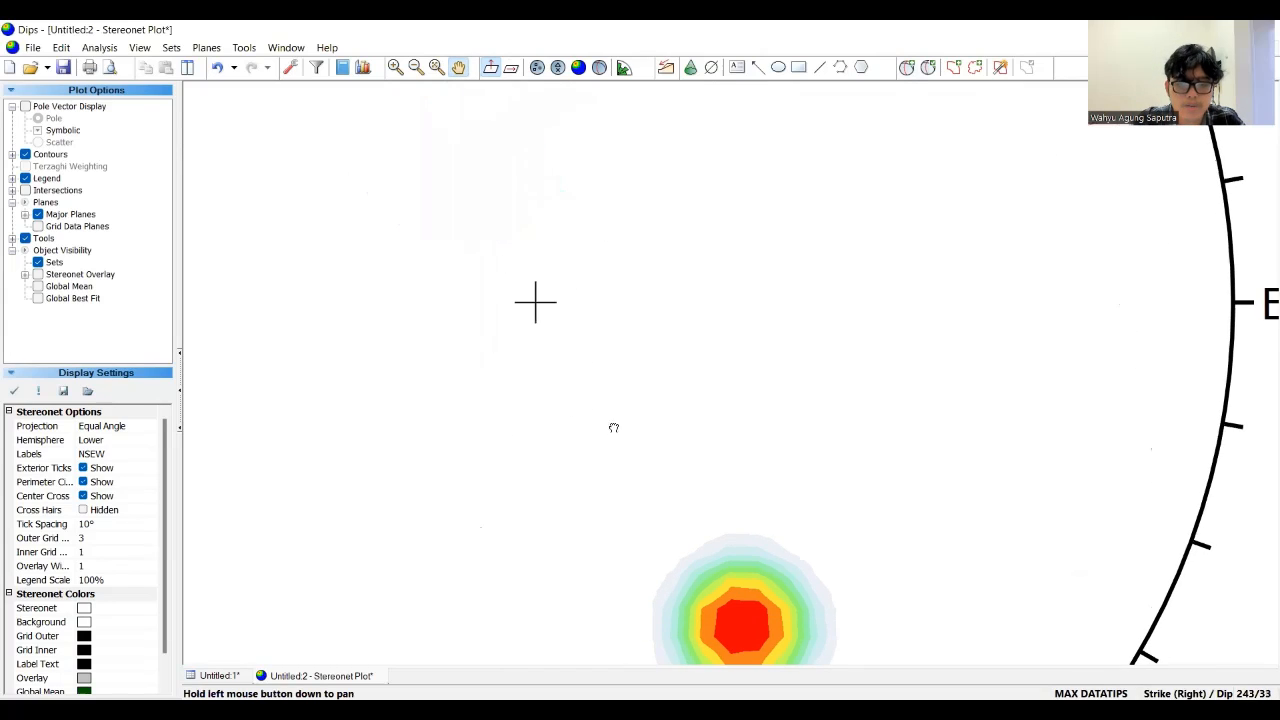
left_click_drag(611, 426, 591, 357)
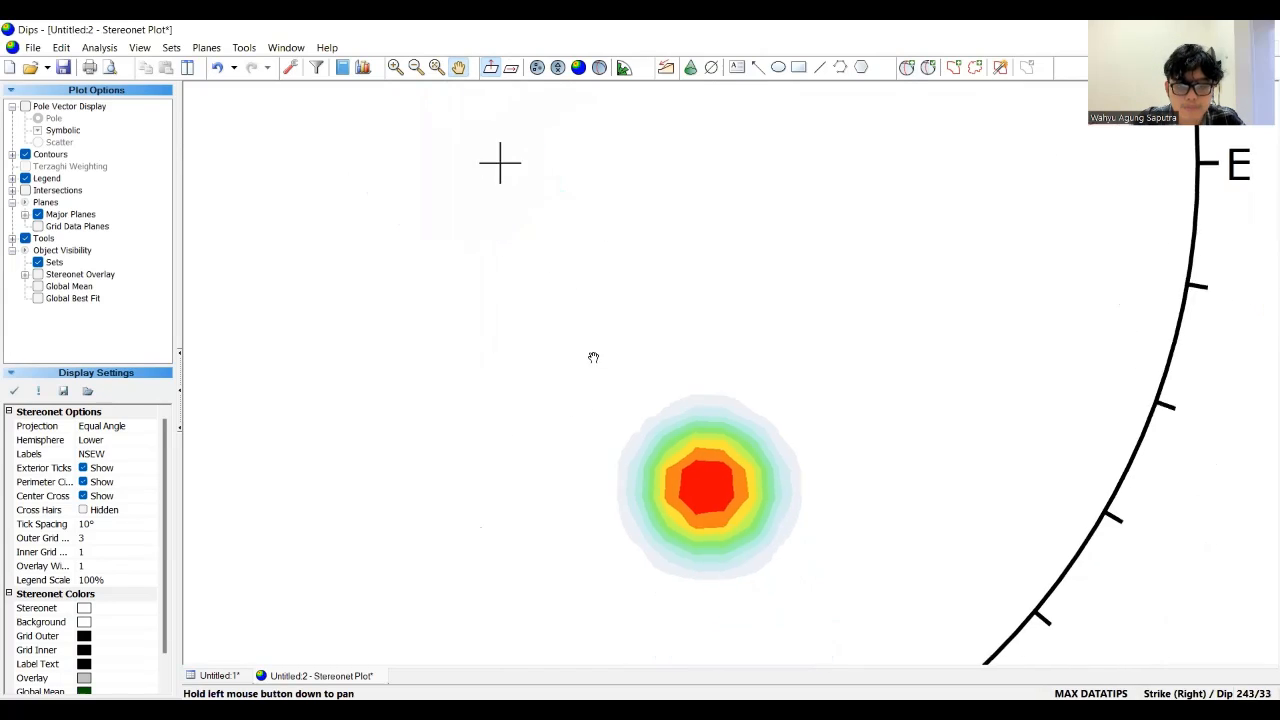
left_click(905, 68)
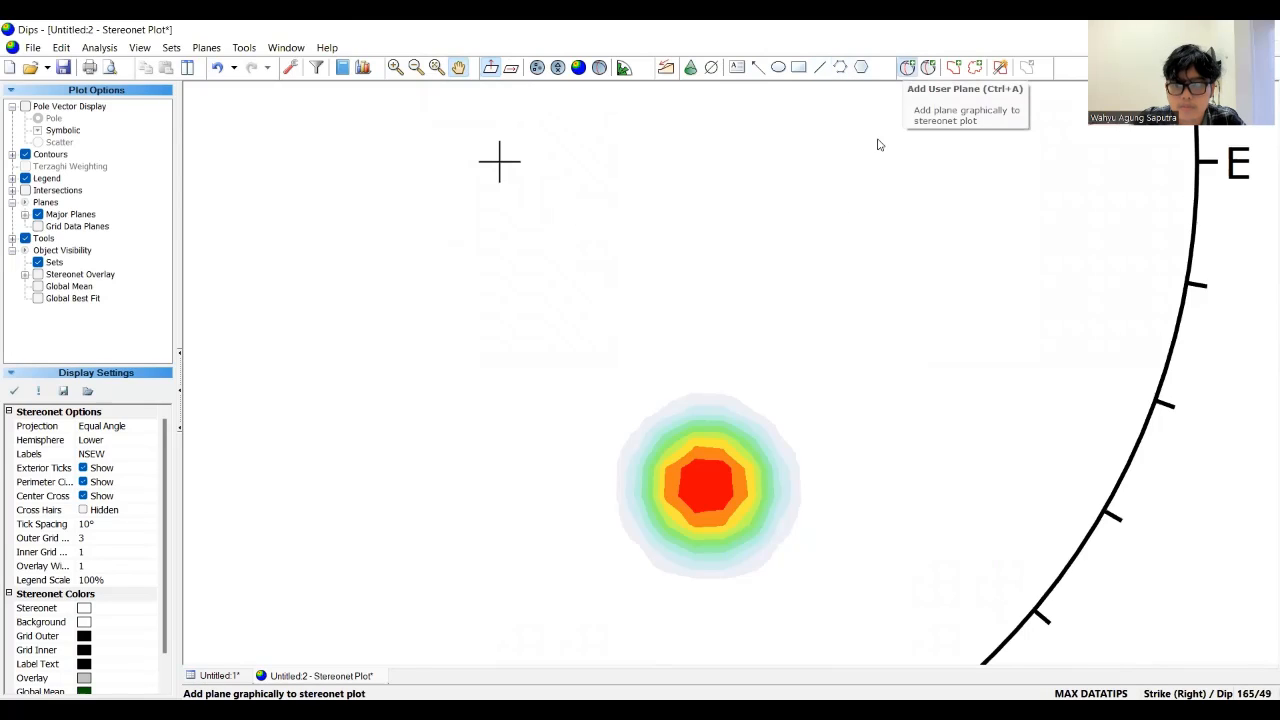
left_click(702, 485)
left_click(639, 310)
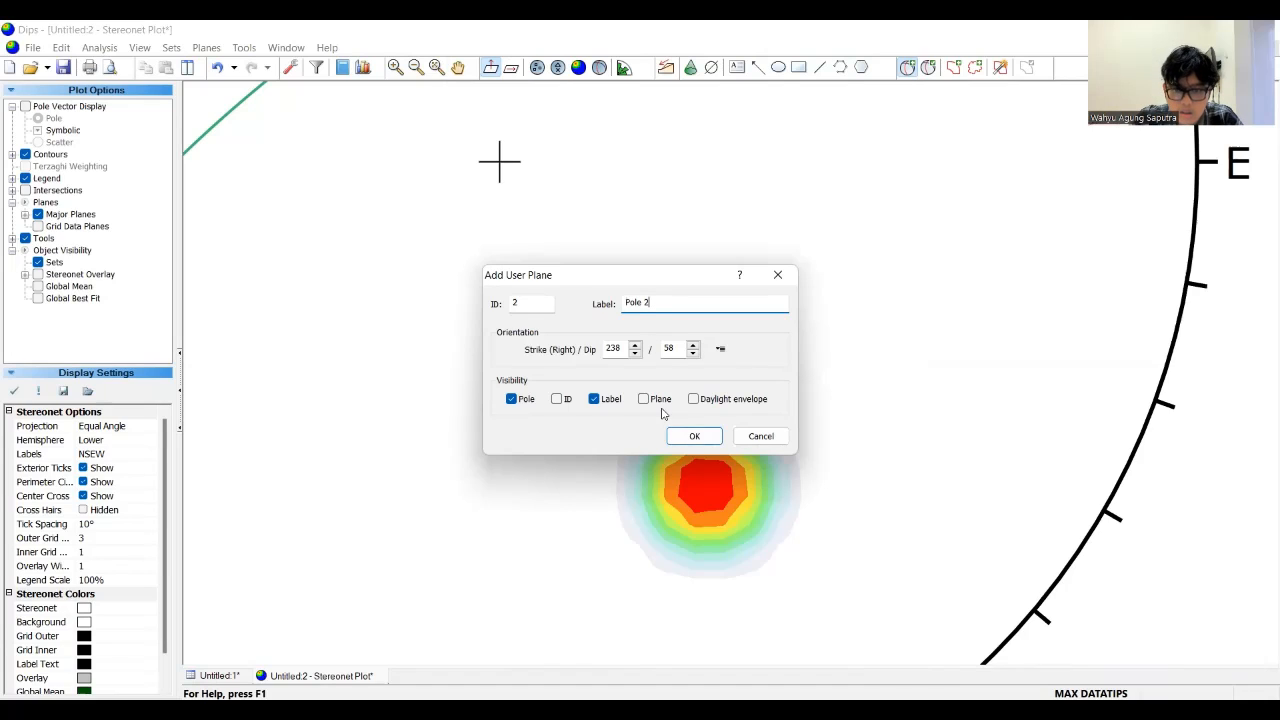
left_click(695, 437)
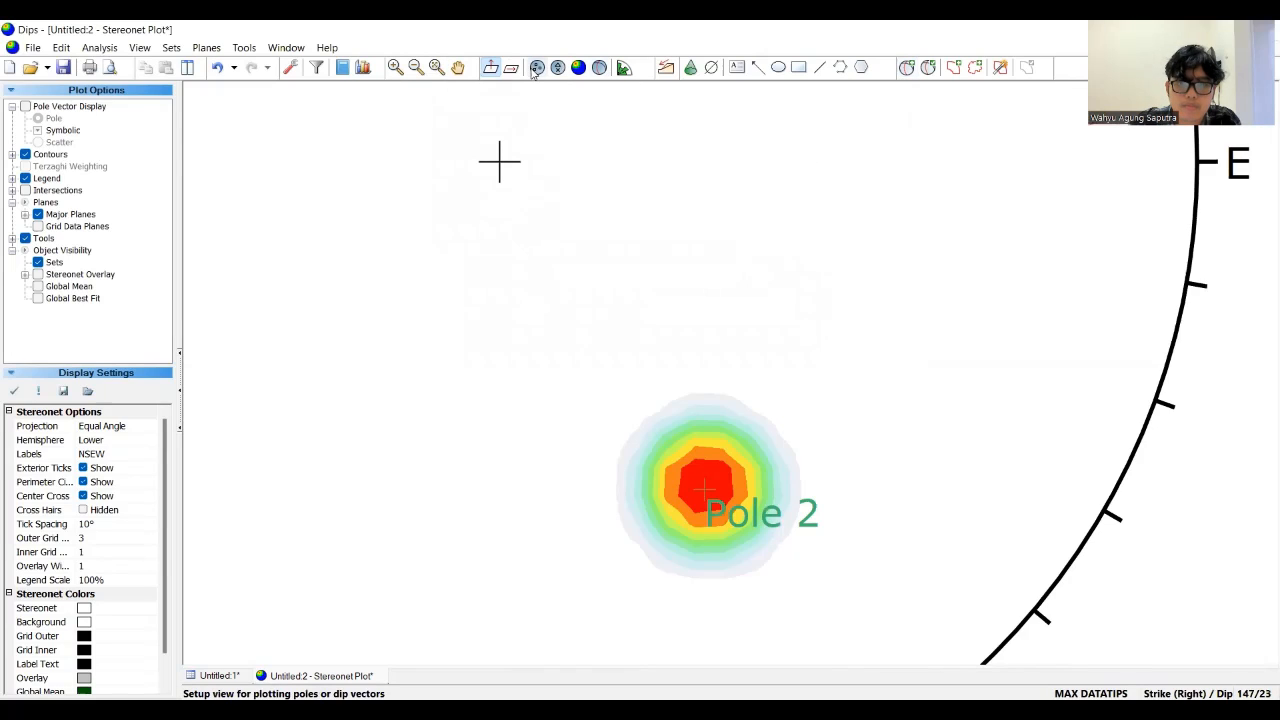
- Add a user plane on the Max 1 pole, about 89/56, labelled Sayap Lipatan 1, showing the plane and label without the pole
left_click_drag(595, 175, 708, 493)
left_click_drag(735, 167, 737, 213)
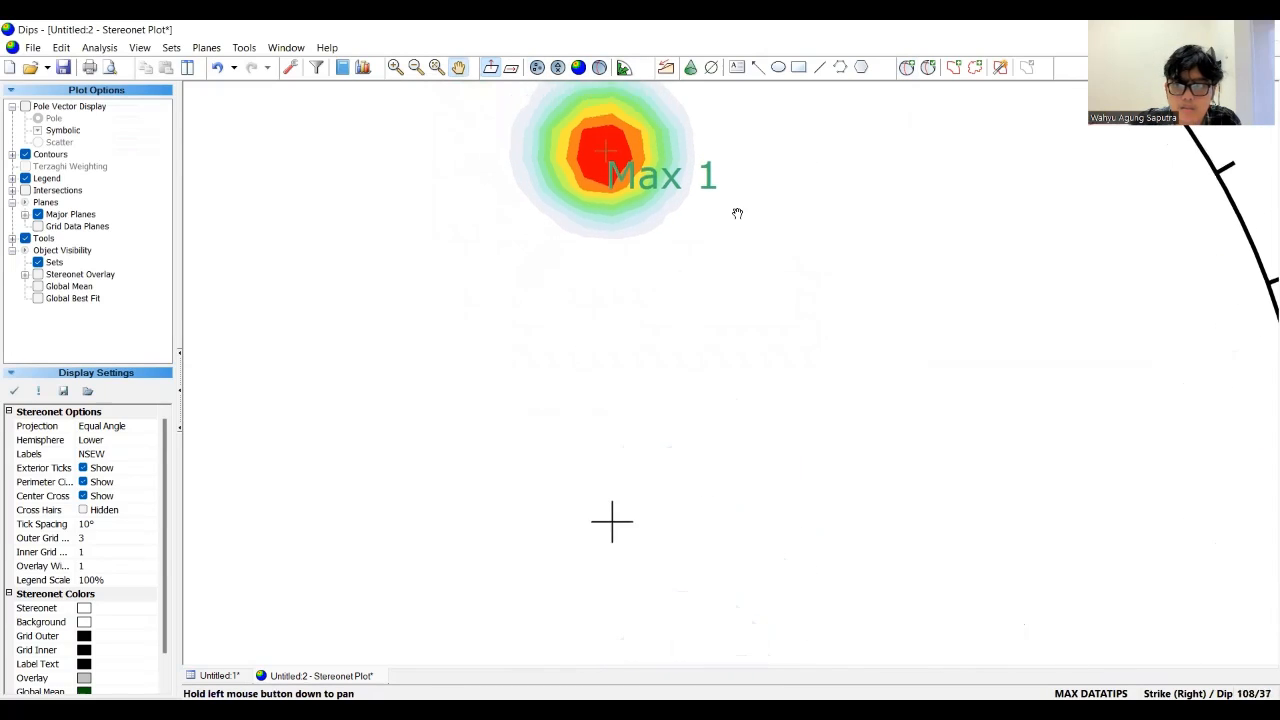
left_click(906, 67)
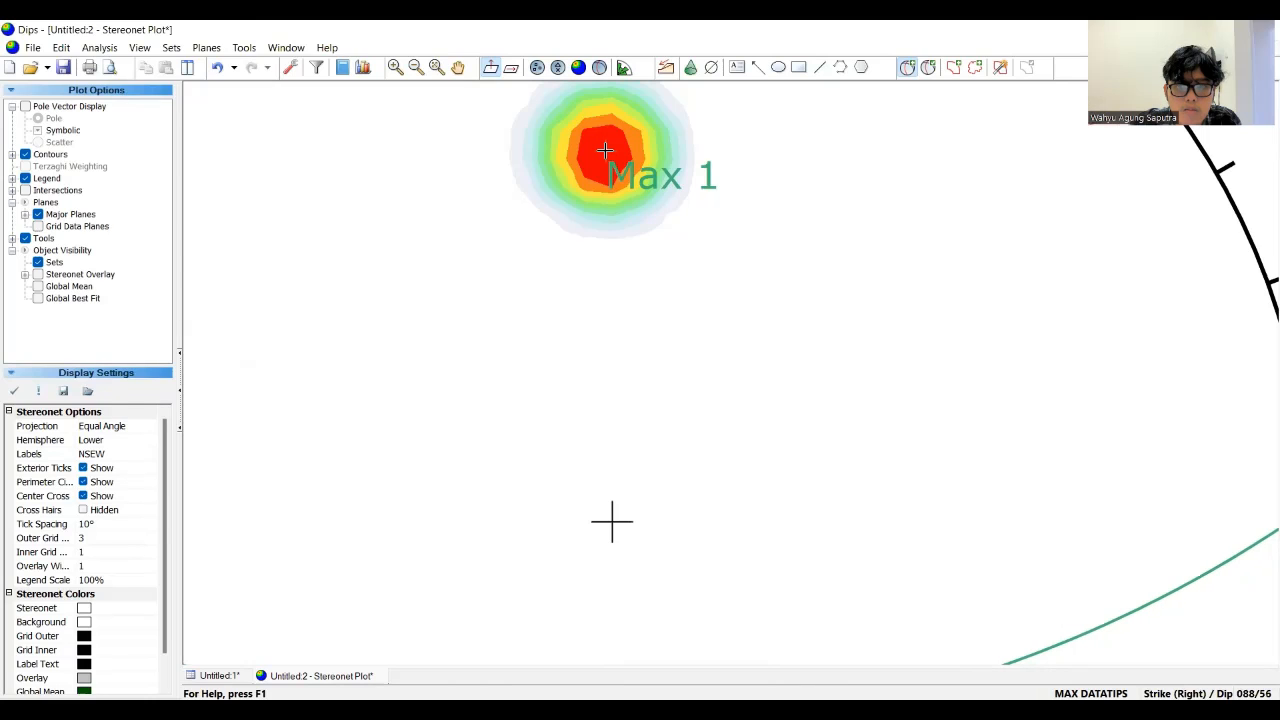
scroll(604, 150, "up", 3)
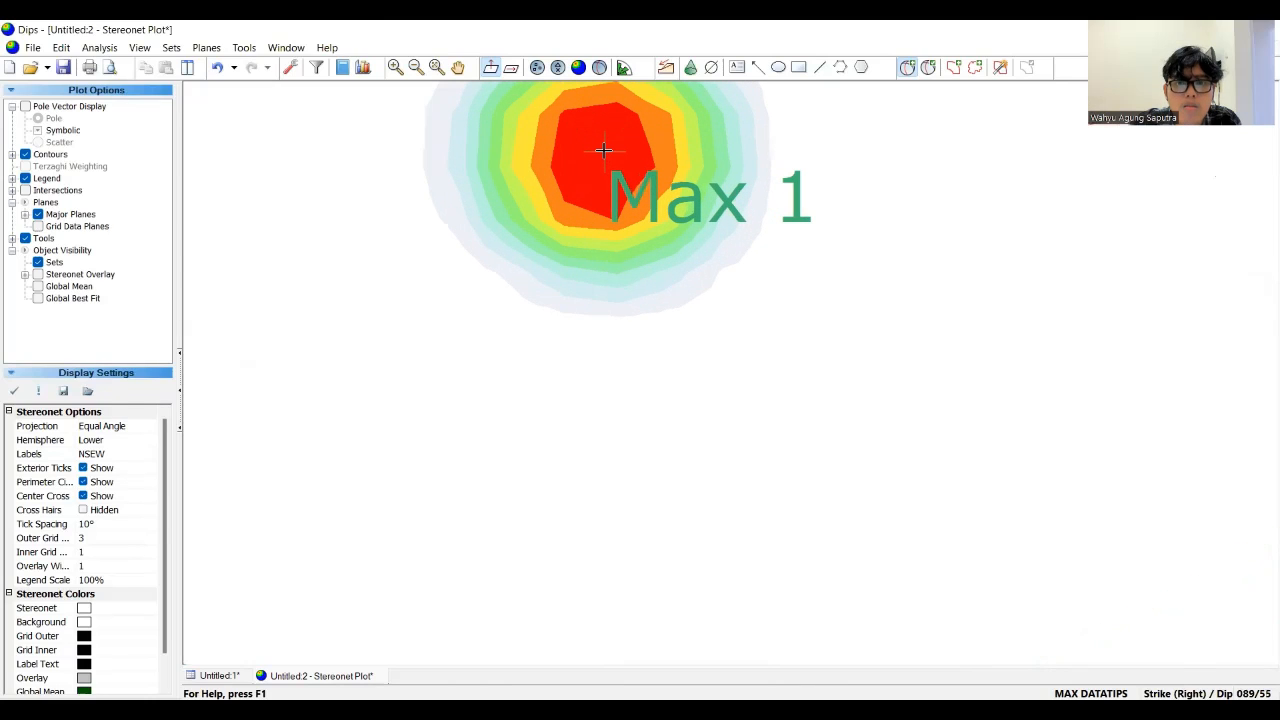
left_click(670, 296)
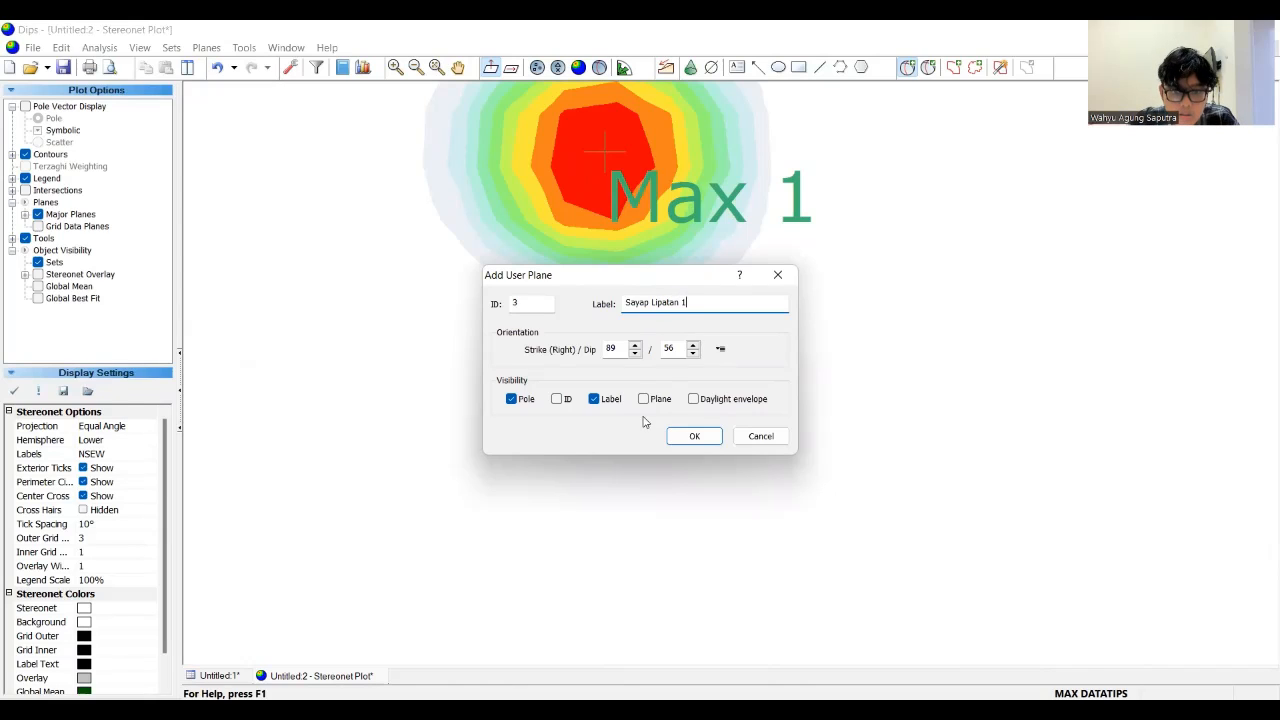
left_click(510, 398)
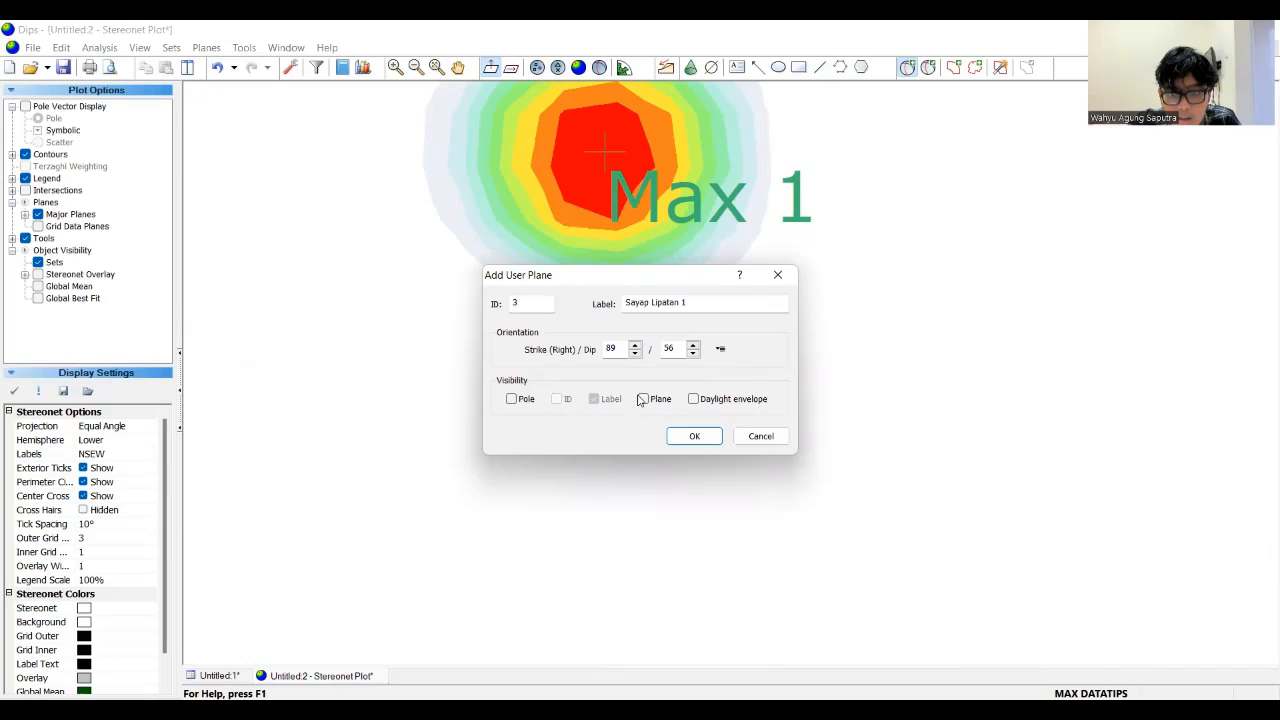
left_click(643, 399)
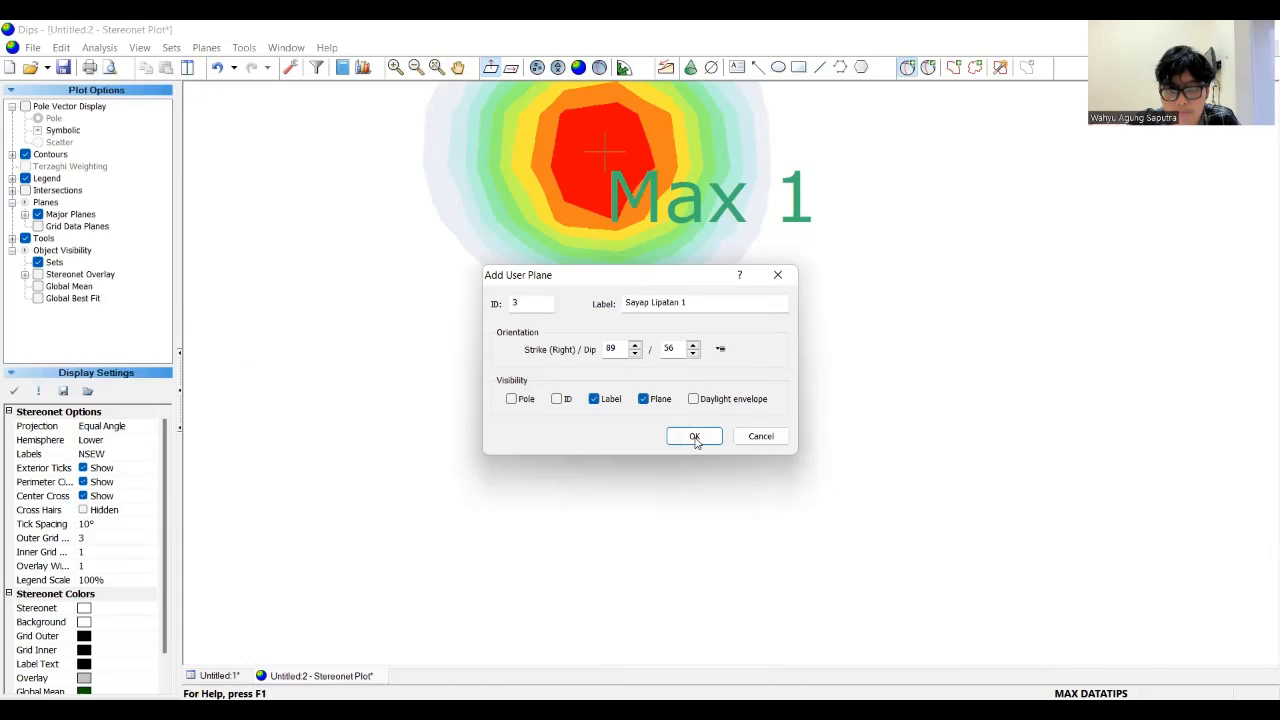
left_click(695, 437)
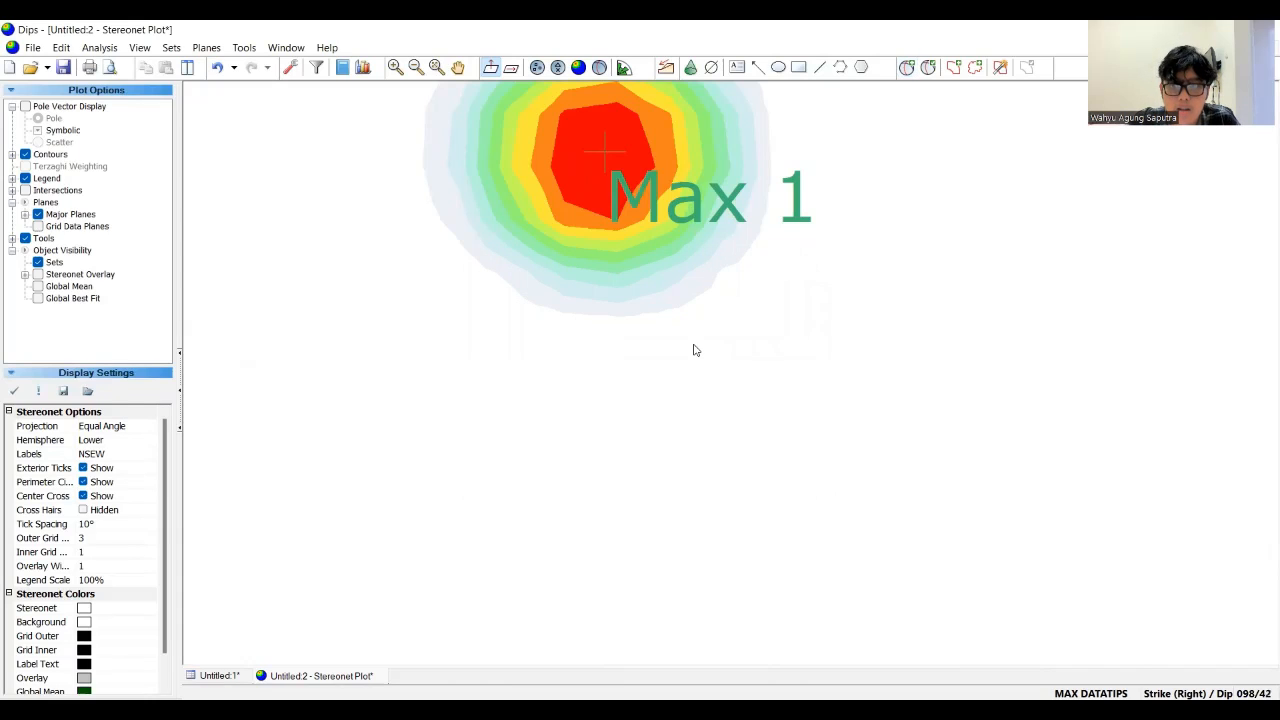
- Add a user plane on the Pole 2 marker, about 238/58, labelled Sayap Lipatan 2, with its plane and label visible
scroll(691, 337, "down", 5)
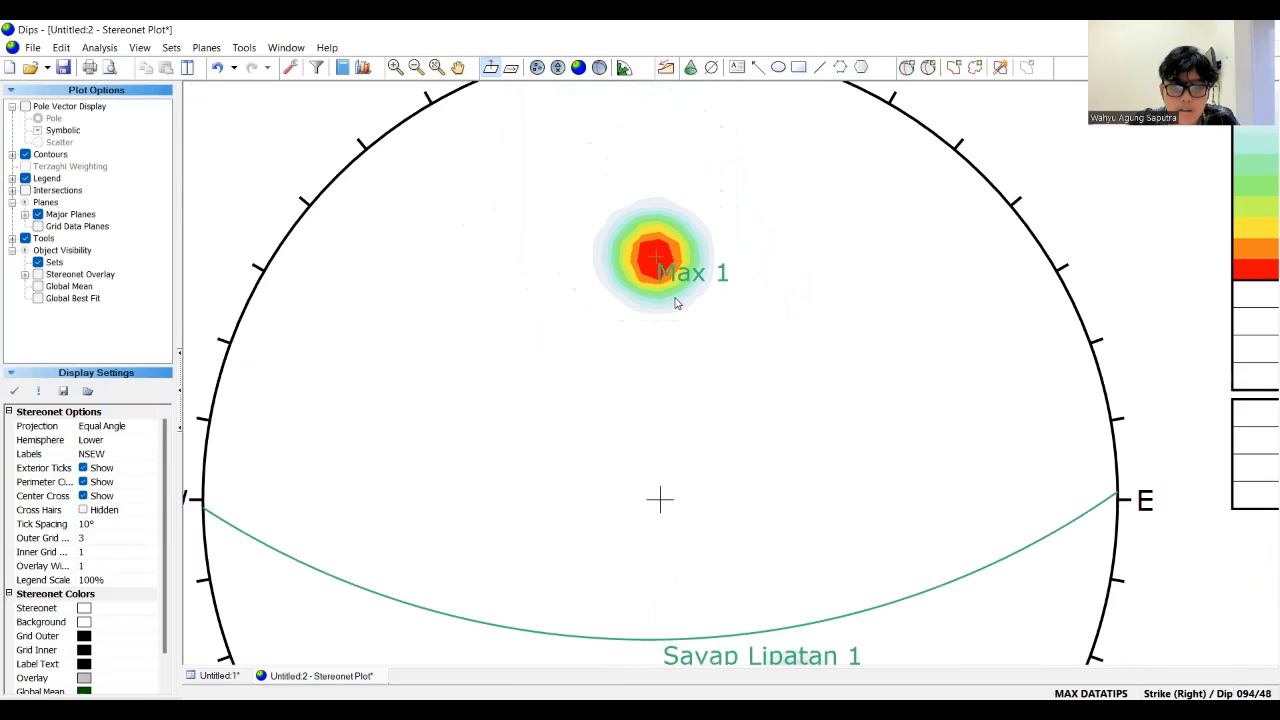
left_click(458, 67)
left_click_drag(721, 441, 691, 251)
left_click_drag(691, 477, 691, 280)
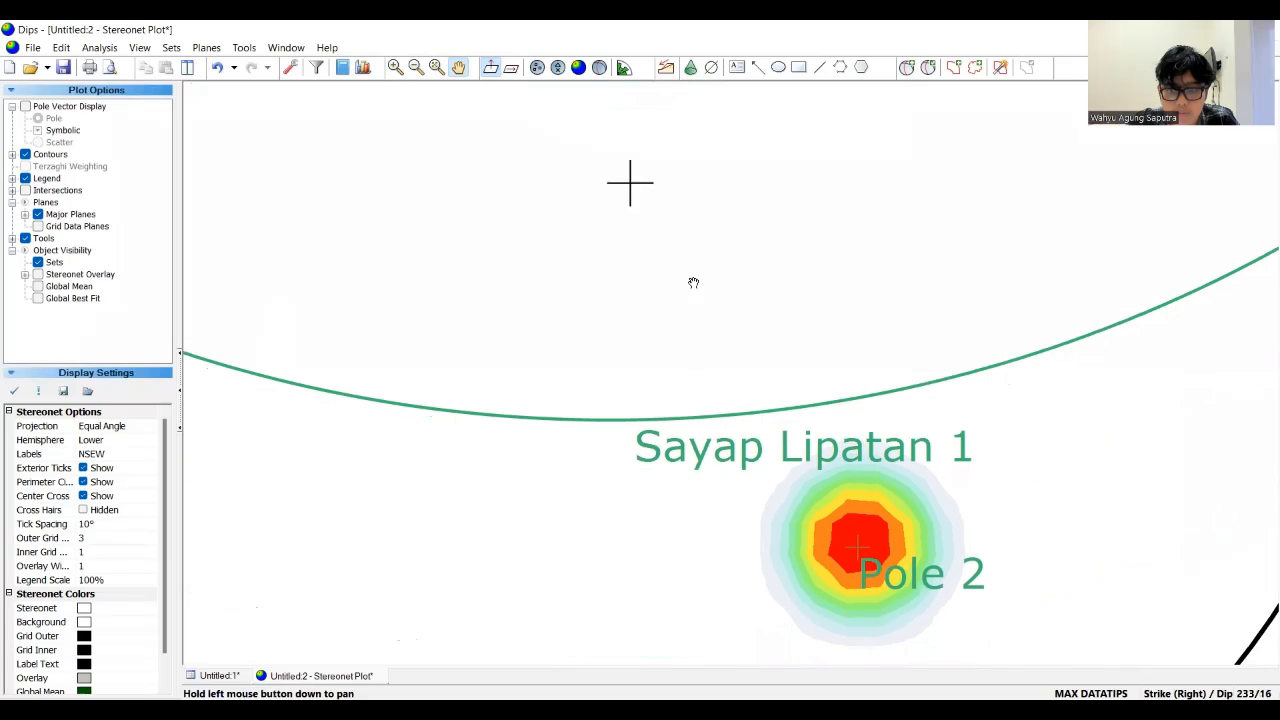
left_click_drag(783, 498, 720, 449)
scroll(797, 517, "up", 3)
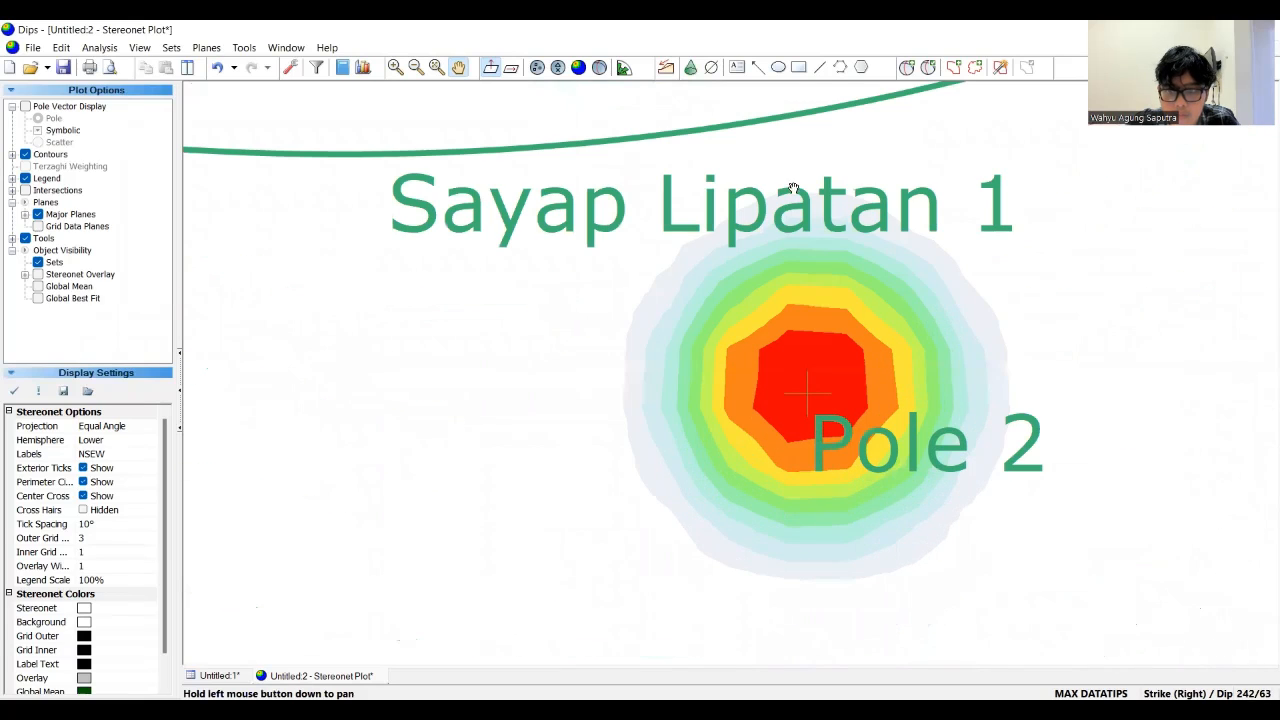
left_click(907, 67)
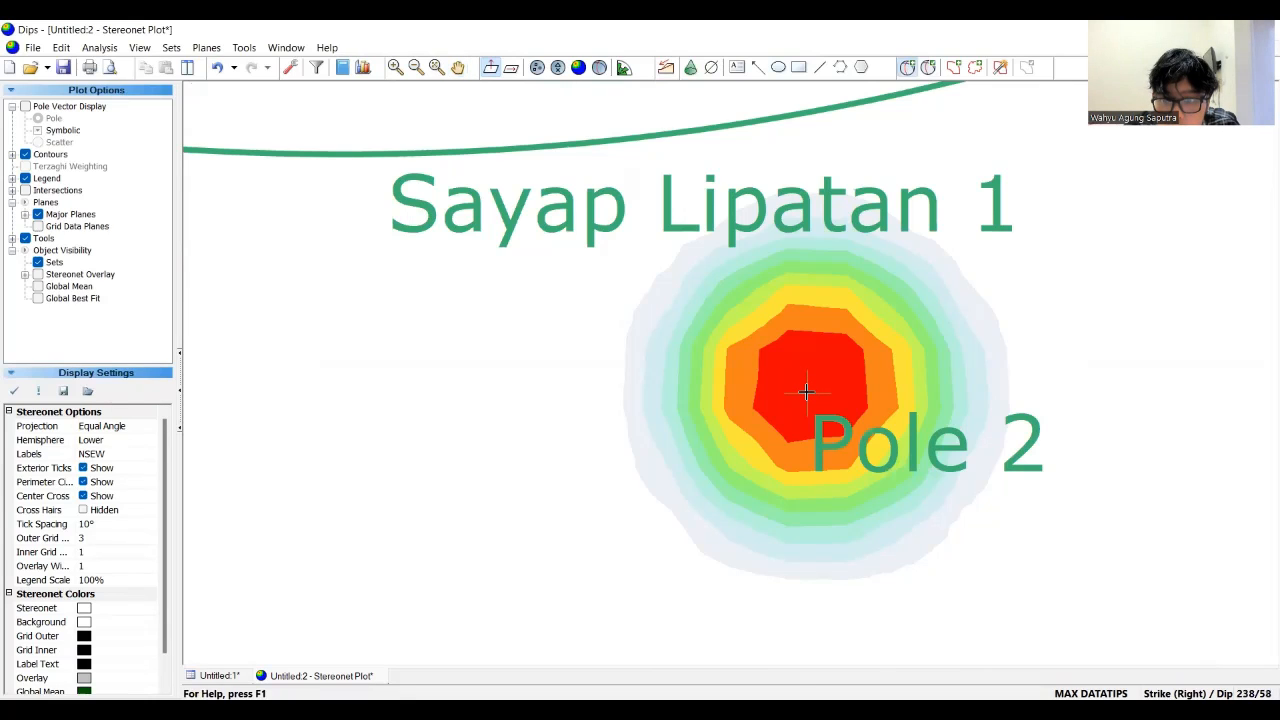
left_click(684, 328)
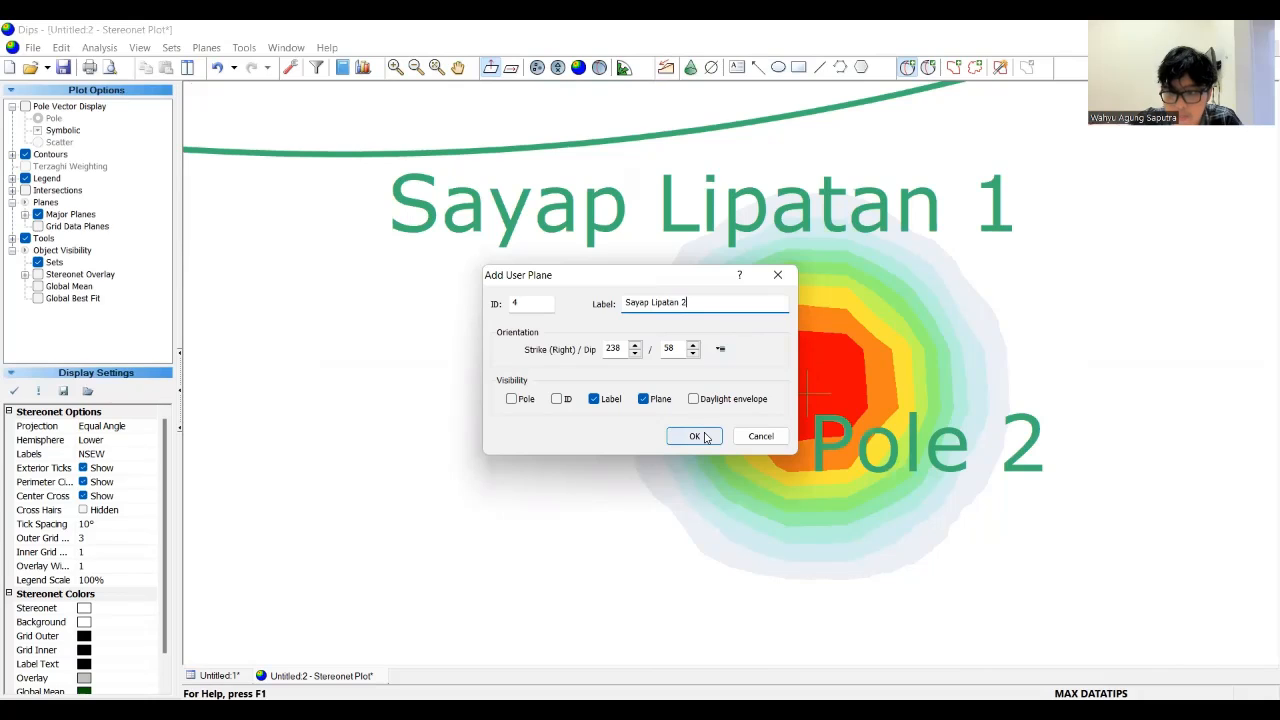
left_click(703, 436)
- Mark the intersection of the two Sayap Lipatan planes with a user plane labelled Sigma 2, about 343/68, showing only pole and label
scroll(697, 314, "down", 3)
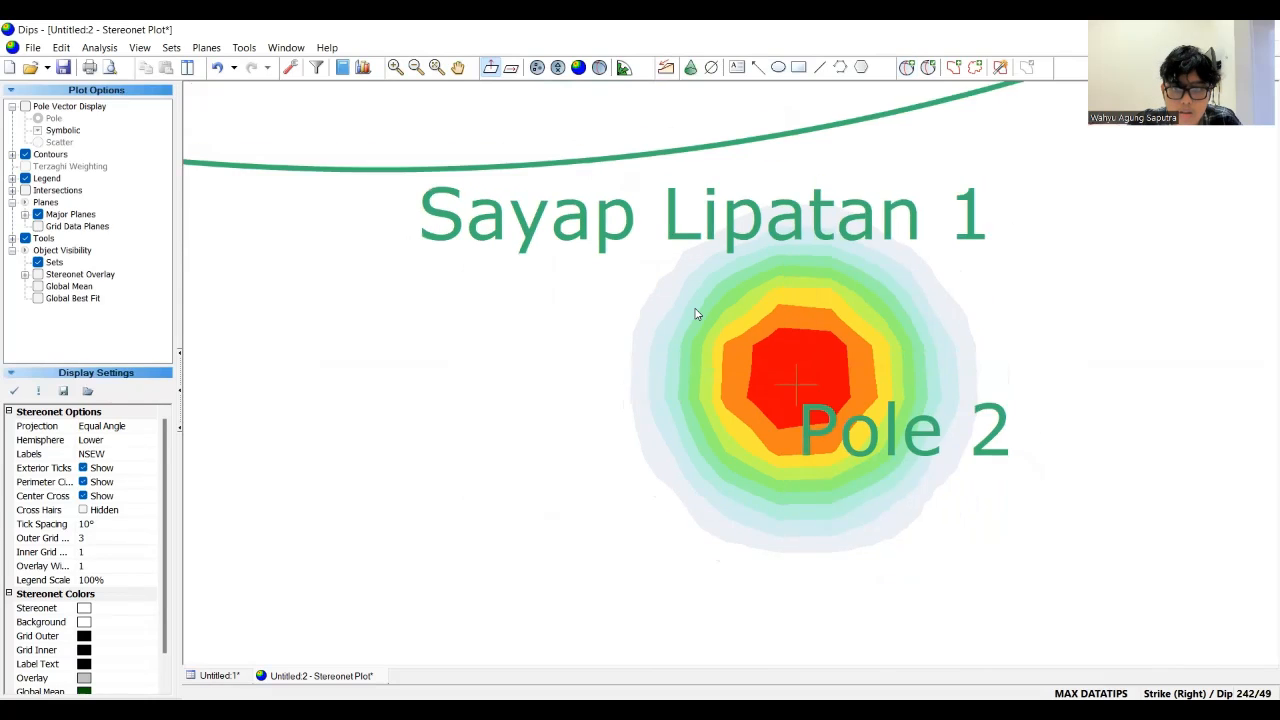
scroll(697, 314, "down", 2)
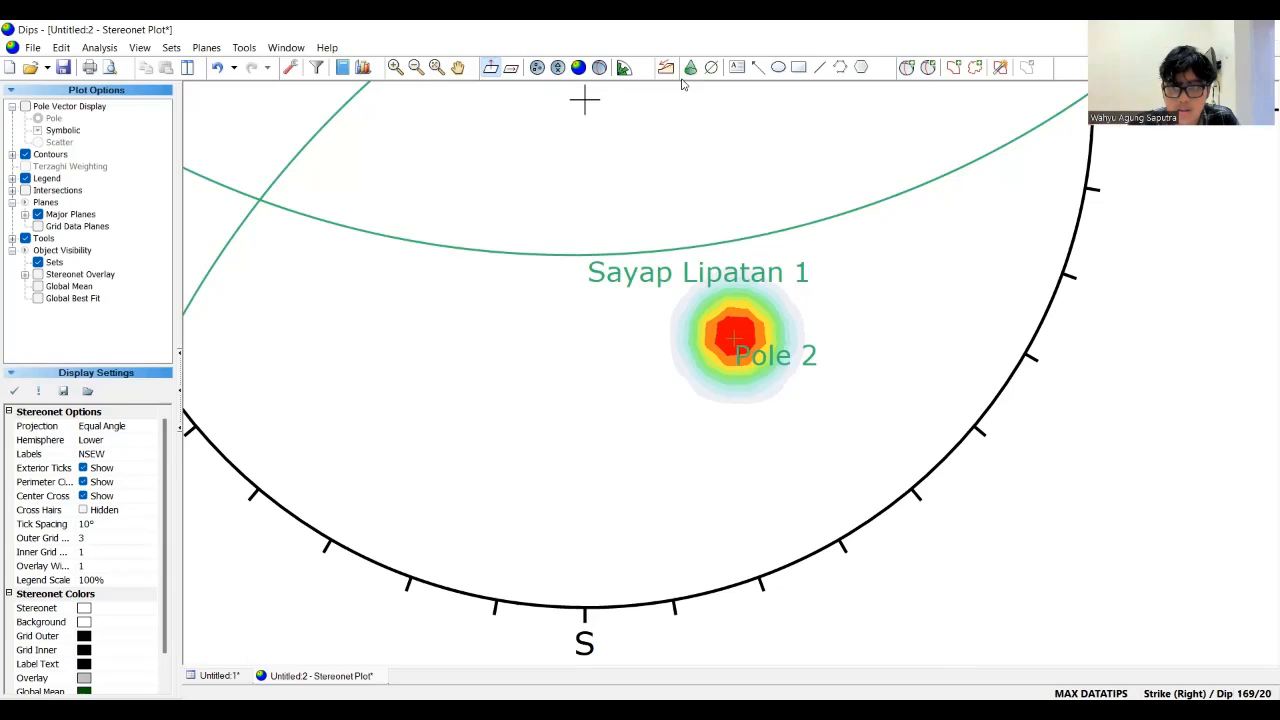
scroll(682, 84, "down", 3)
left_click_drag(423, 162, 530, 436)
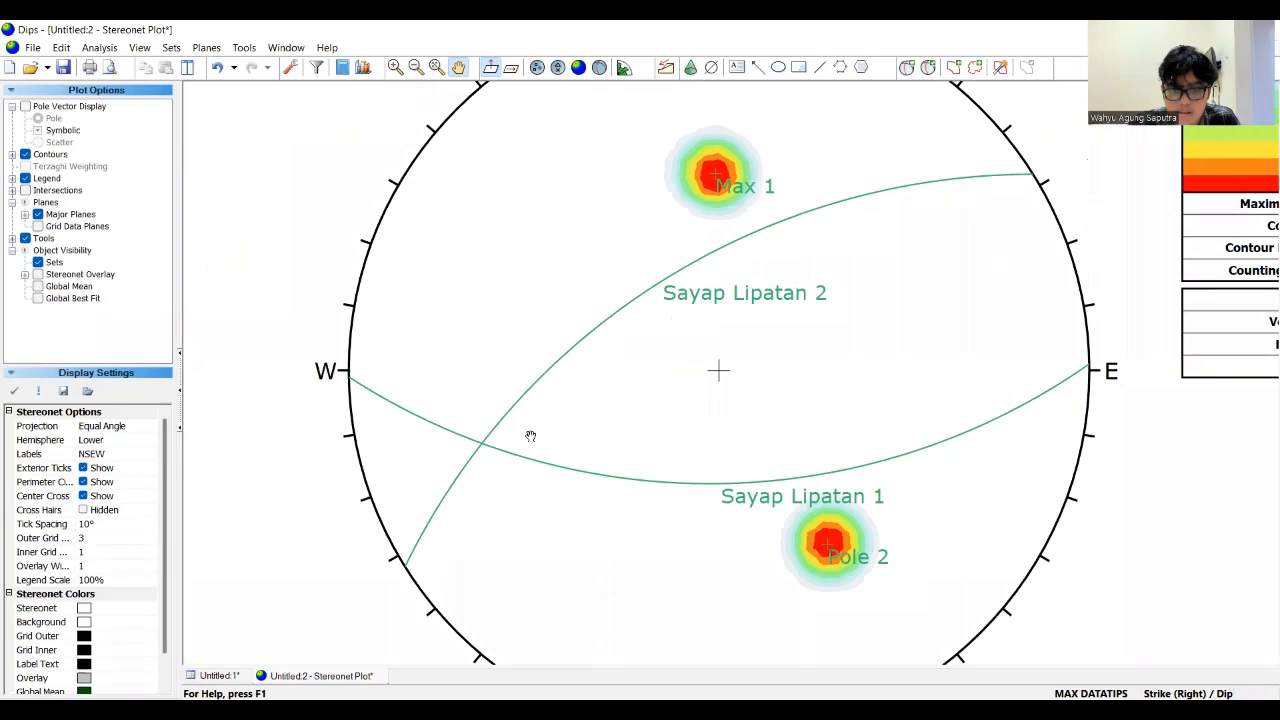
scroll(530, 436, "up", 4)
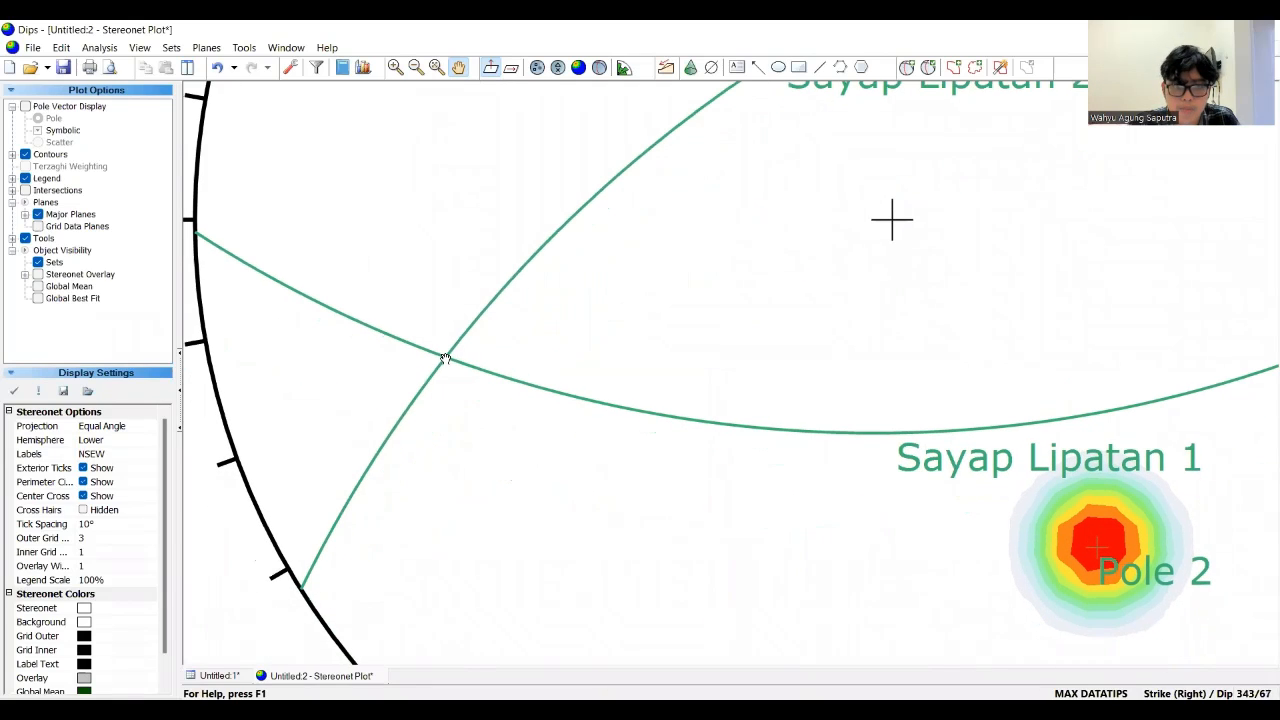
left_click(906, 67)
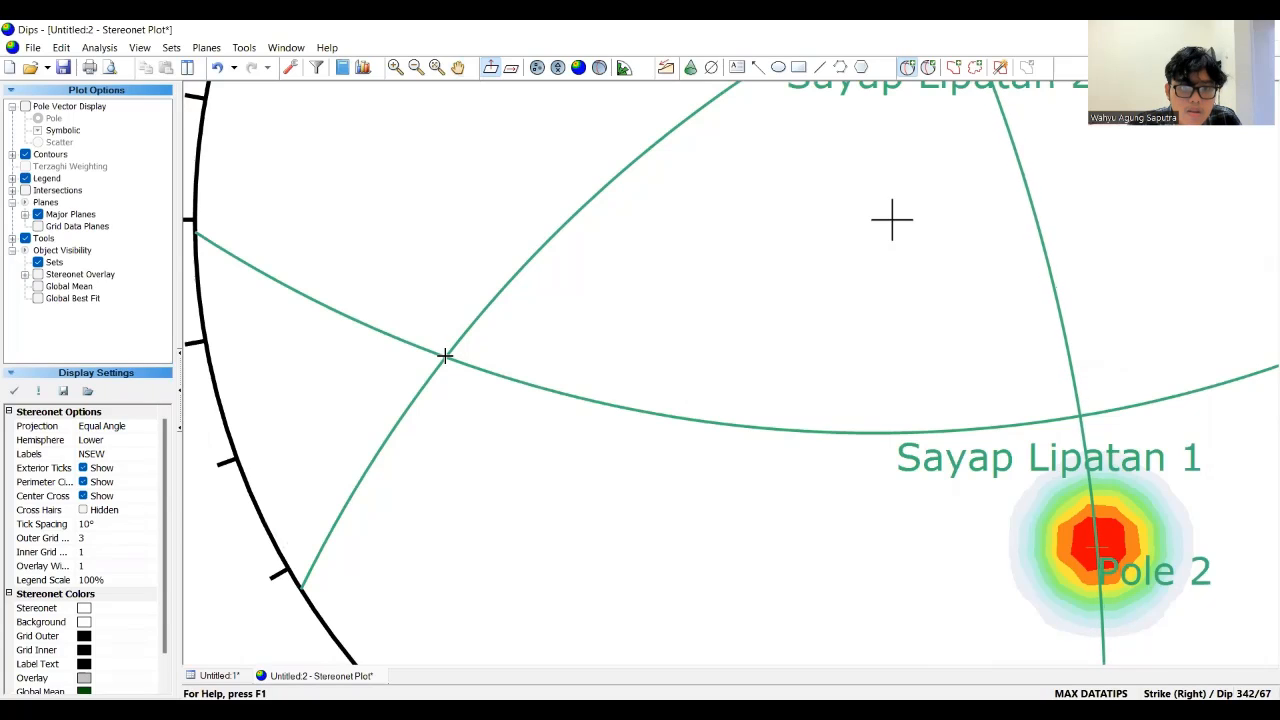
left_click(500, 351)
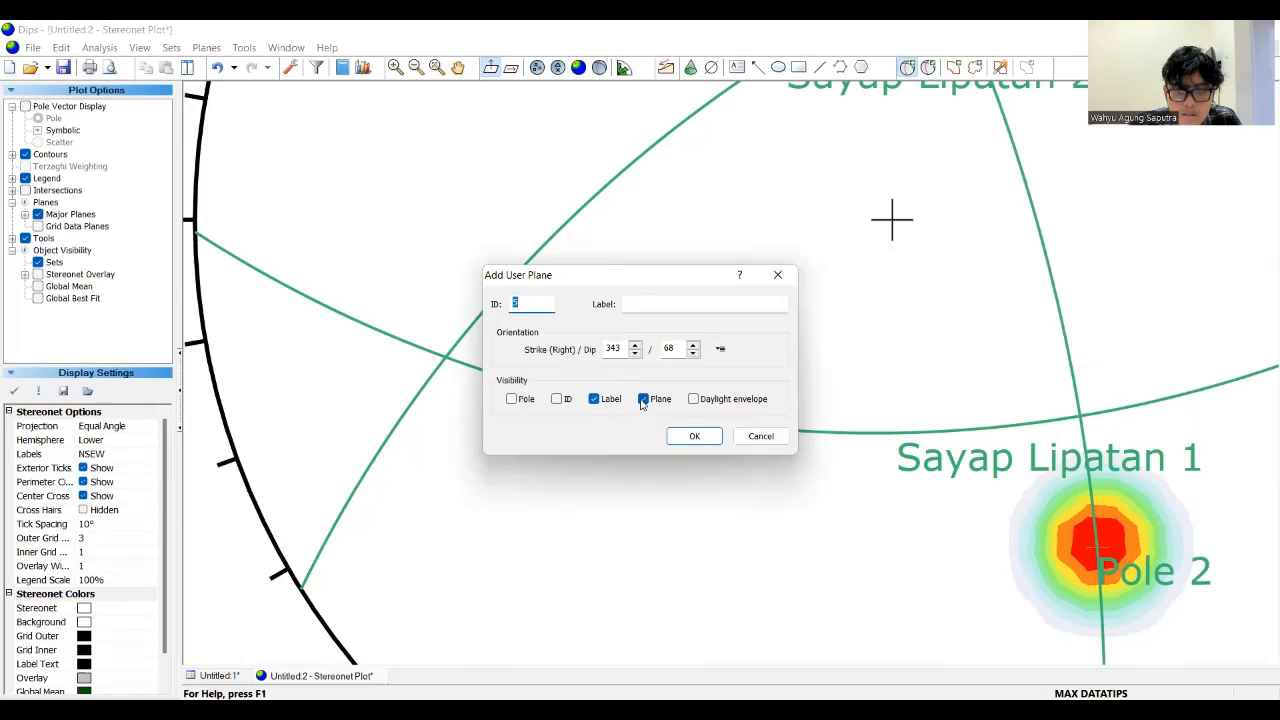
left_click(512, 399)
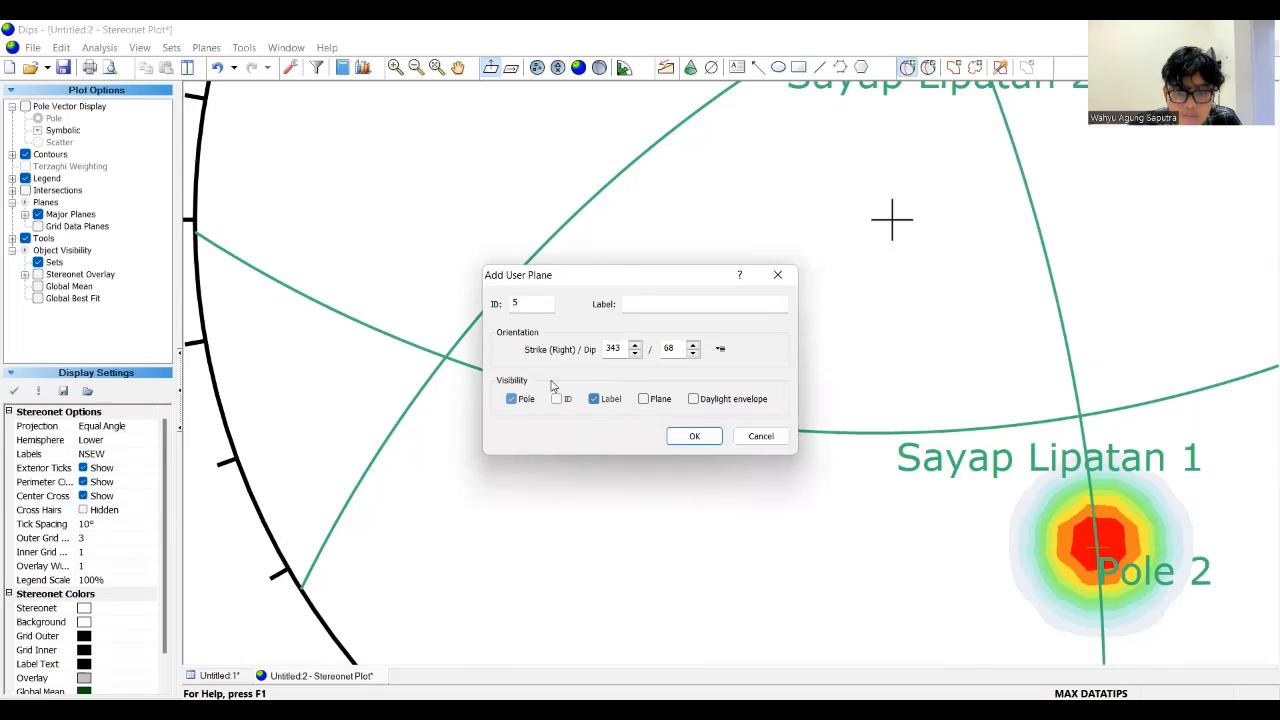
left_click(648, 307)
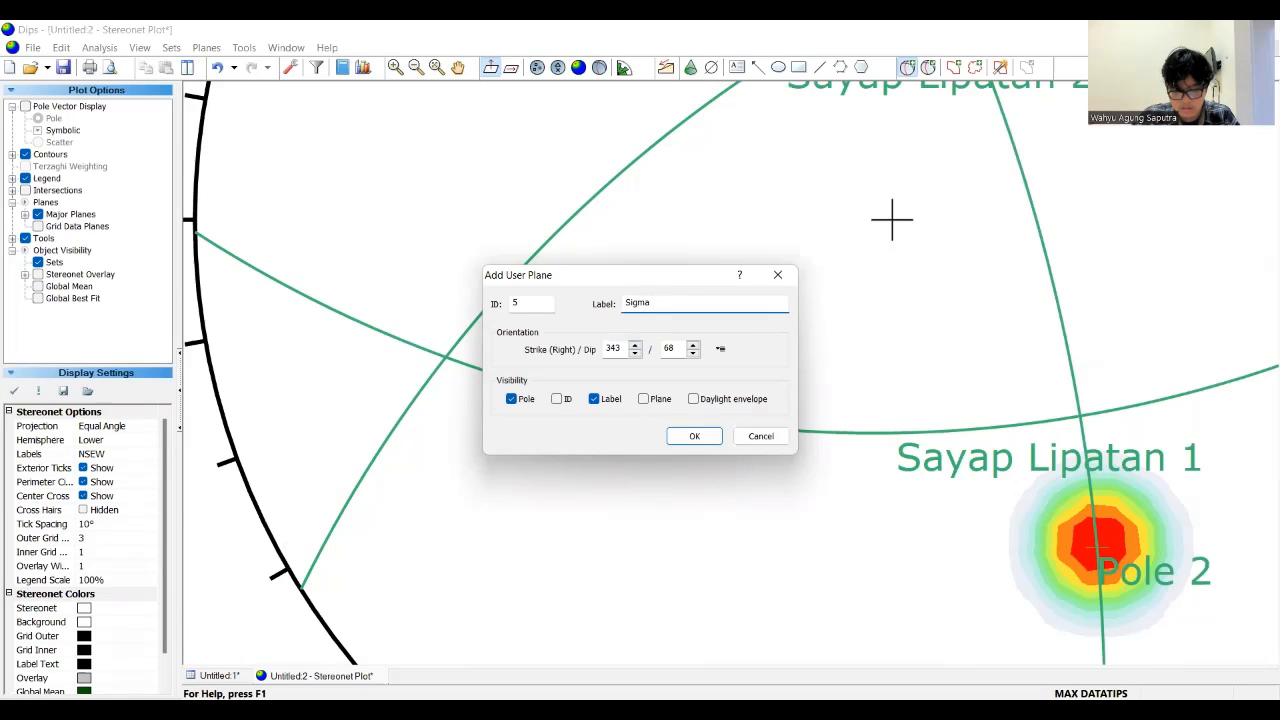
key("Return")
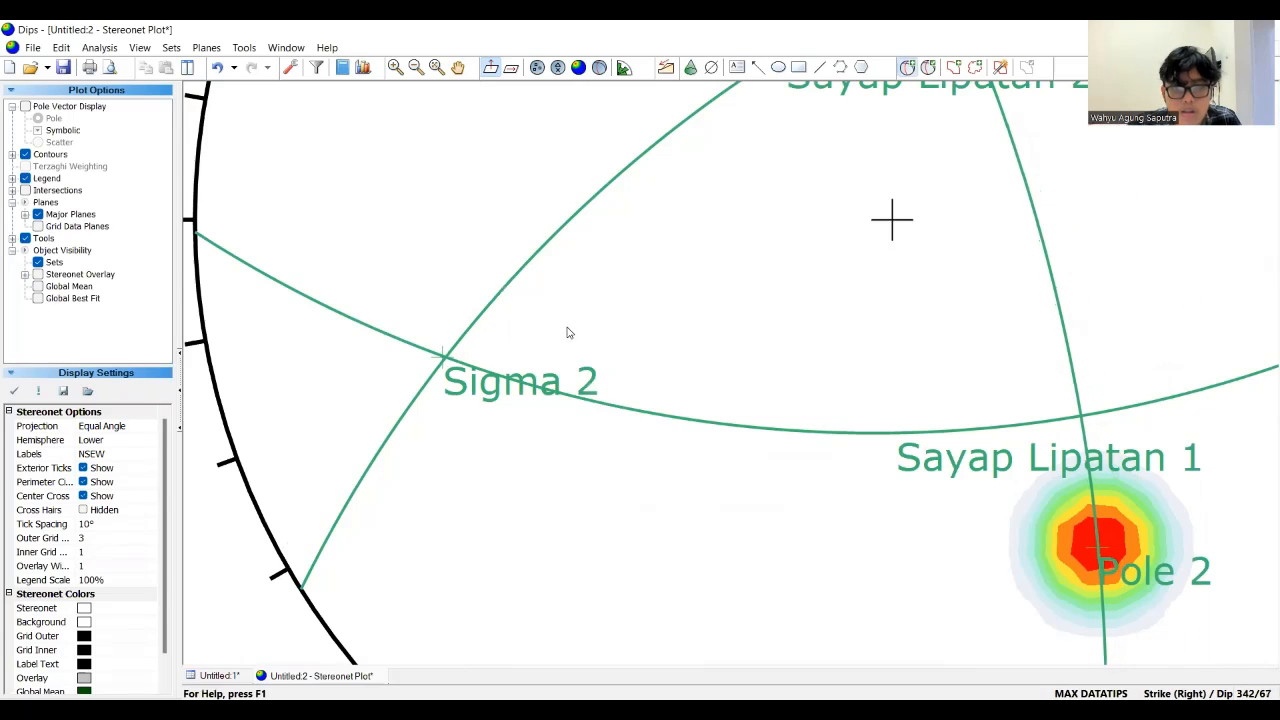
- Try adding a user plane at the Sigma 2 marker, about 343/68, labelled Bidang bantu, with only pole and label visible, and undo it
left_click(445, 357)
left_click(638, 305)
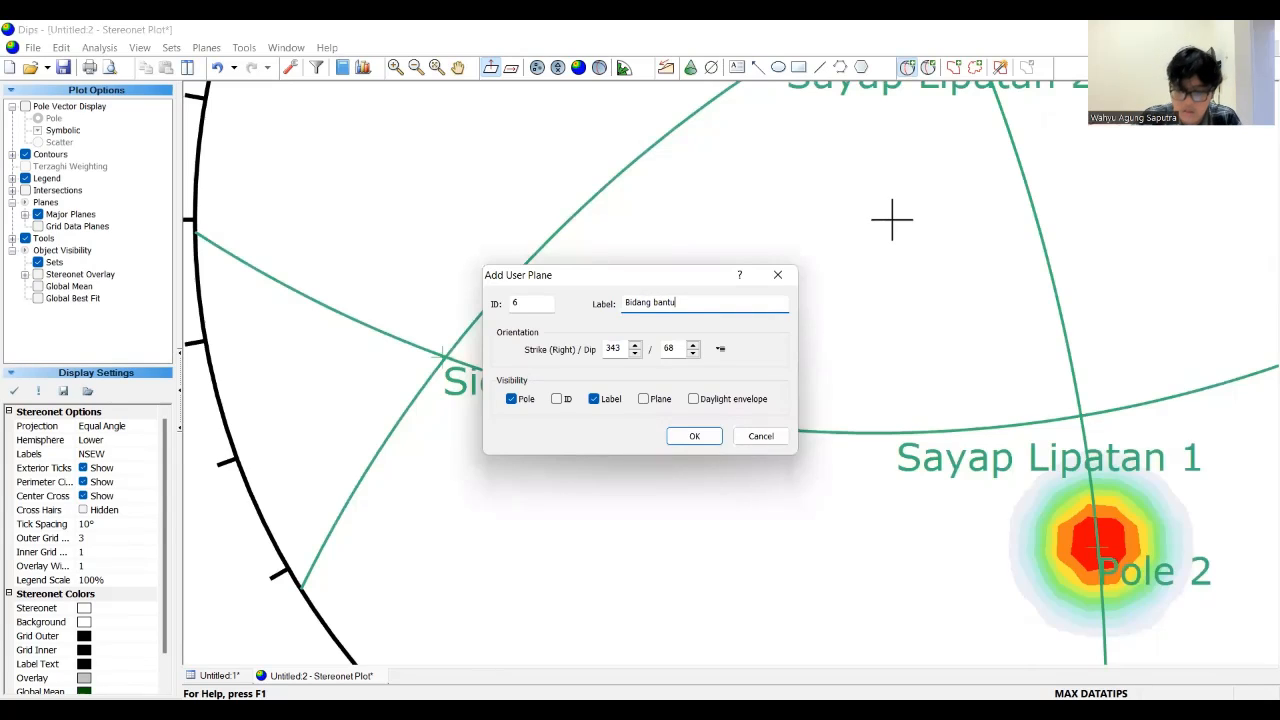
key("Return")
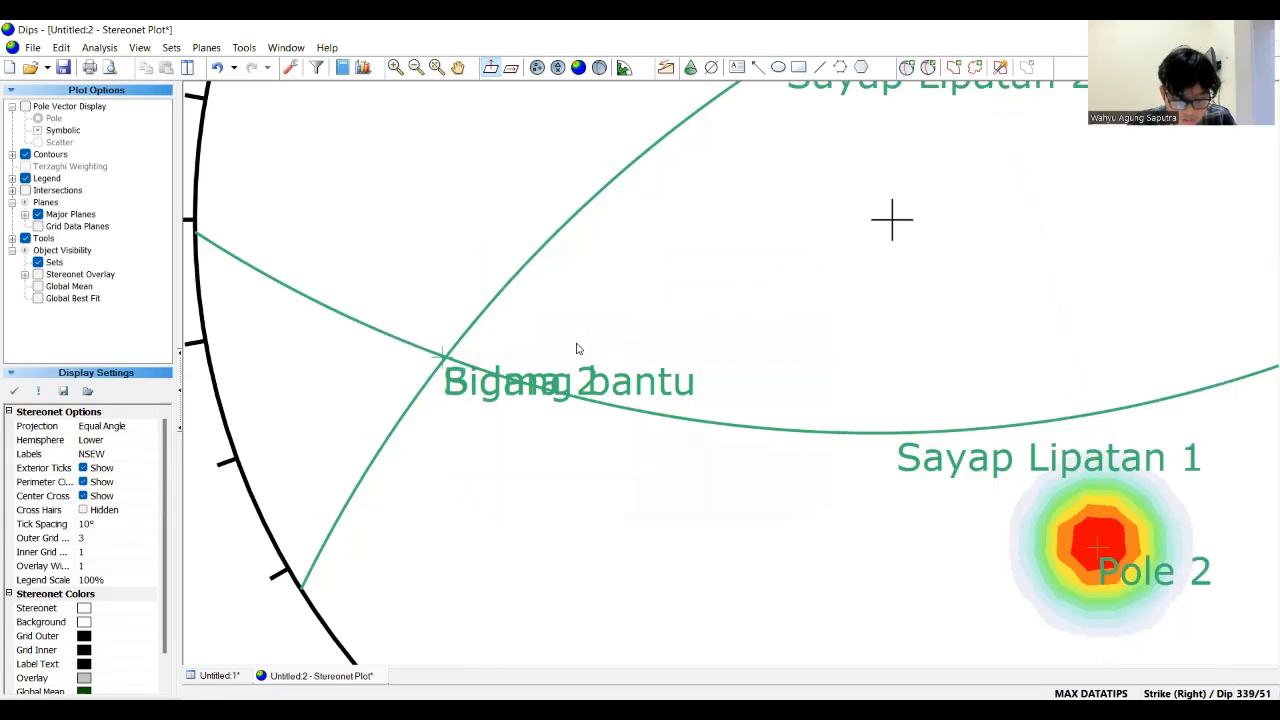
key("ctrl+z")
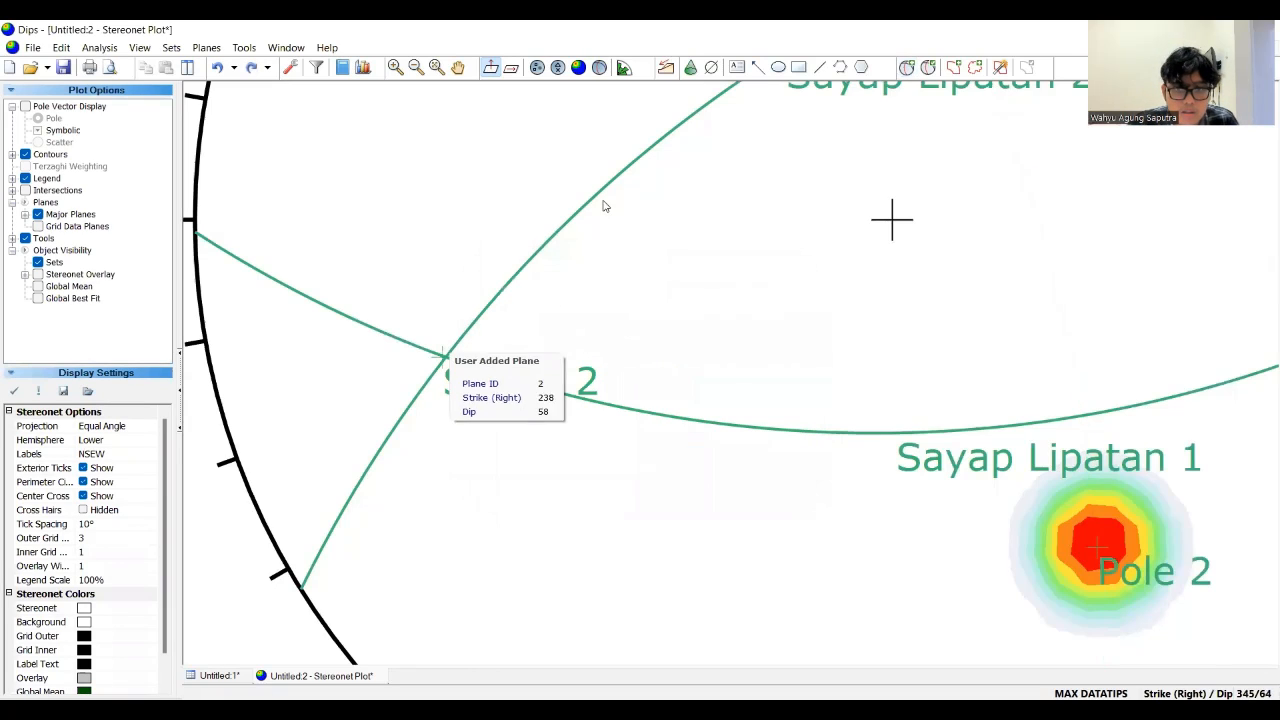
- Try adding a user plane at the Sigma 2 marker labelled Bidang Bantui, with plane and label visible and pole hidden, and undo it
left_click(907, 67)
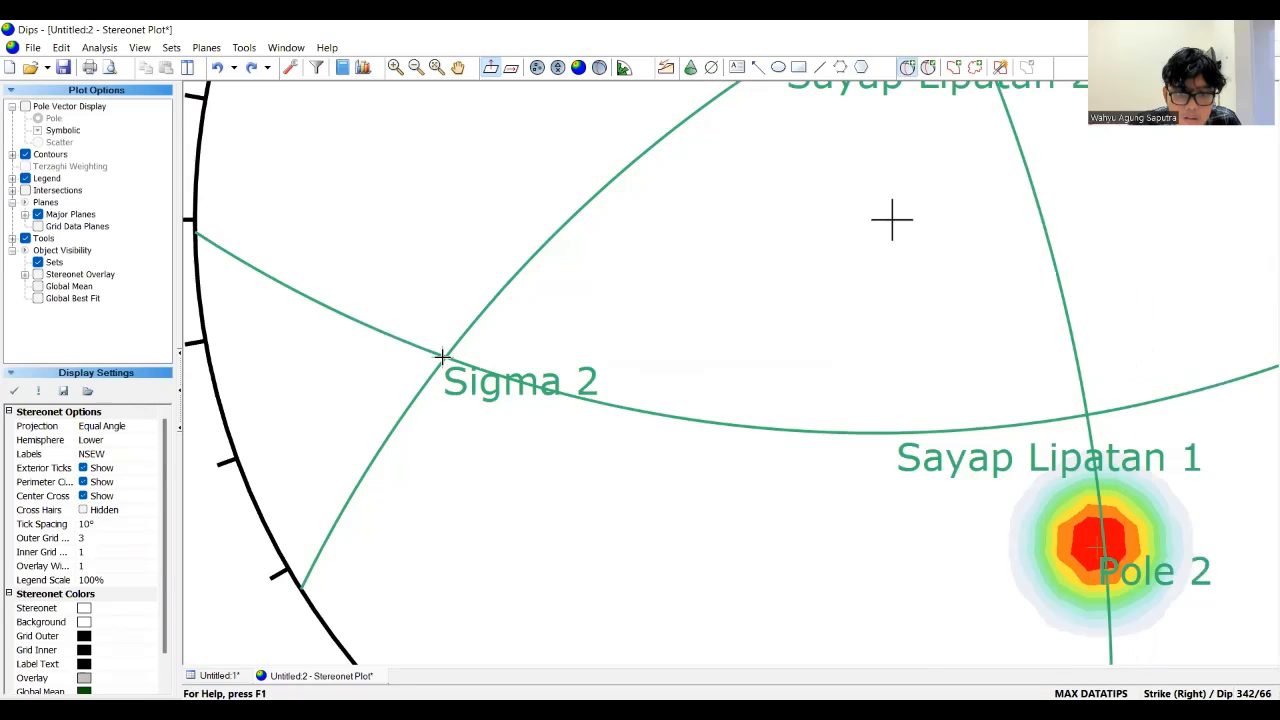
left_click(444, 356)
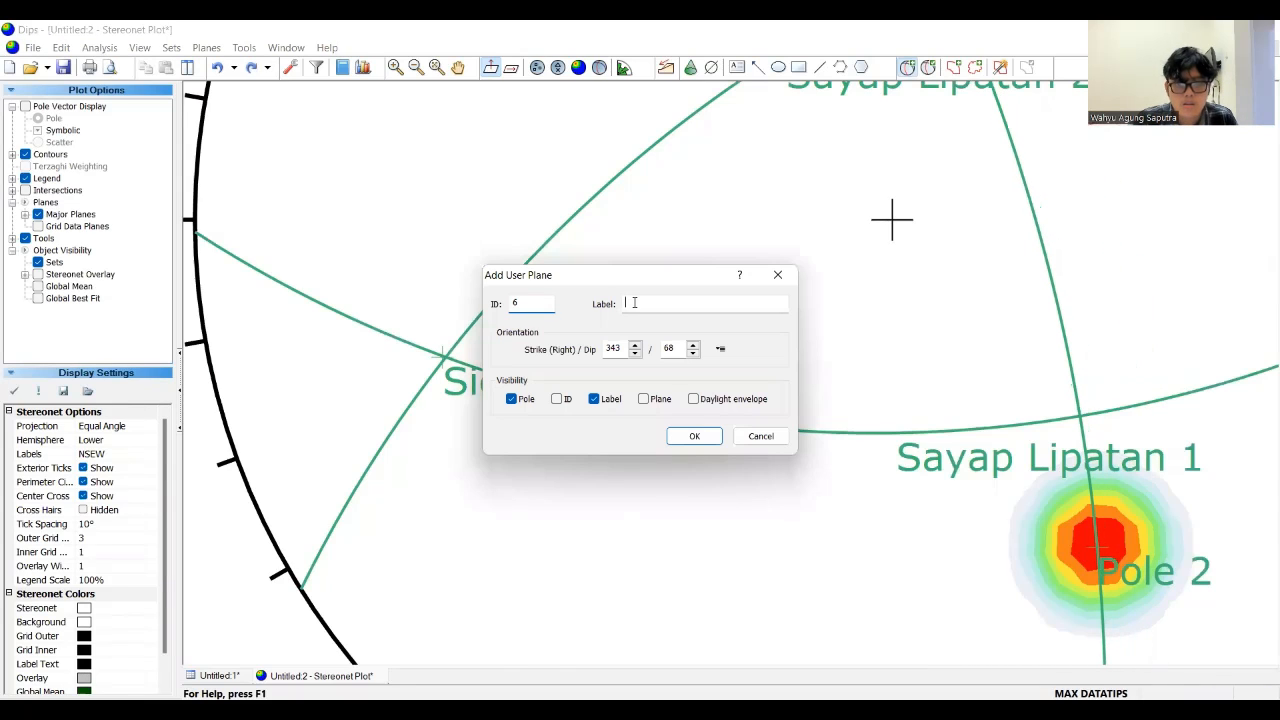
left_click(634, 302)
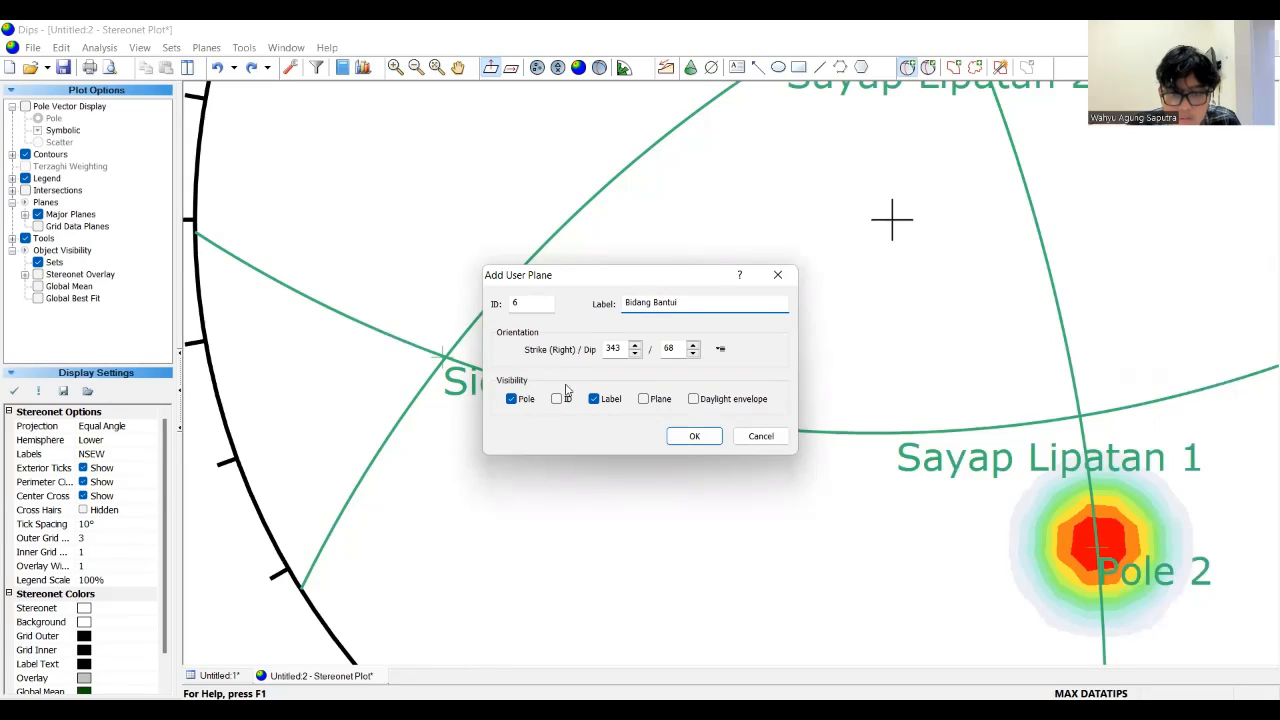
left_click(512, 399)
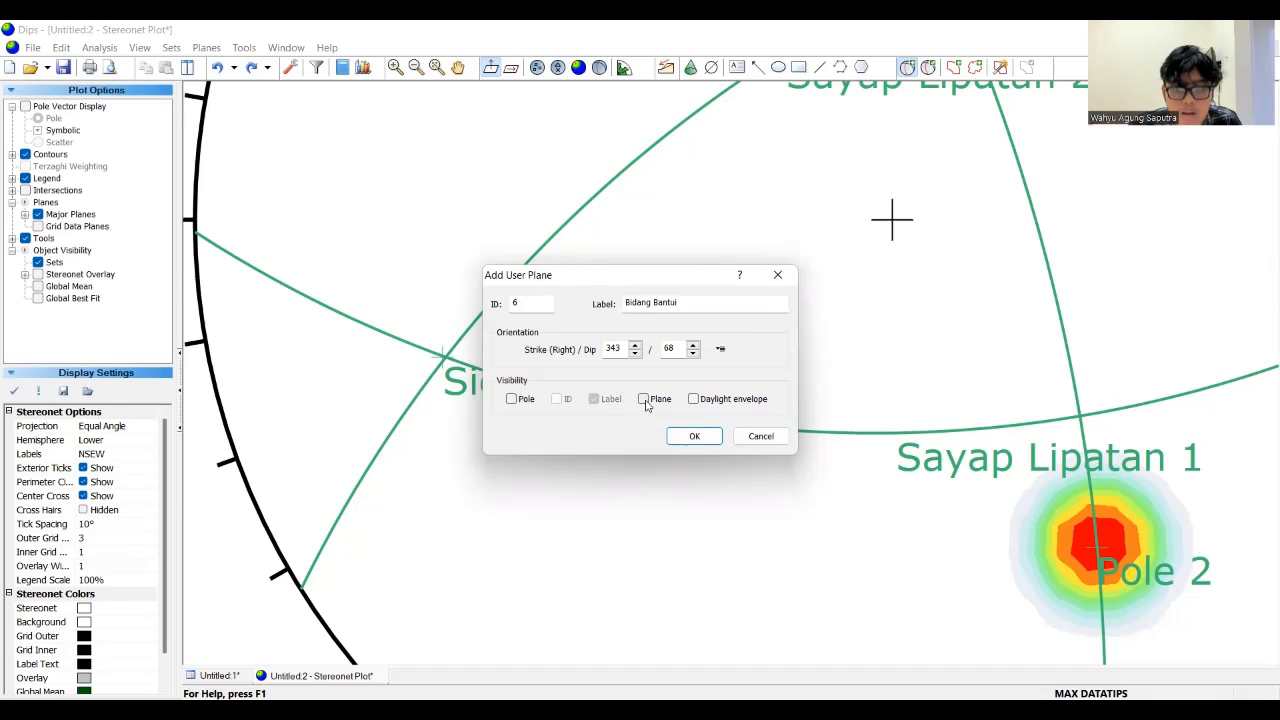
left_click(645, 400)
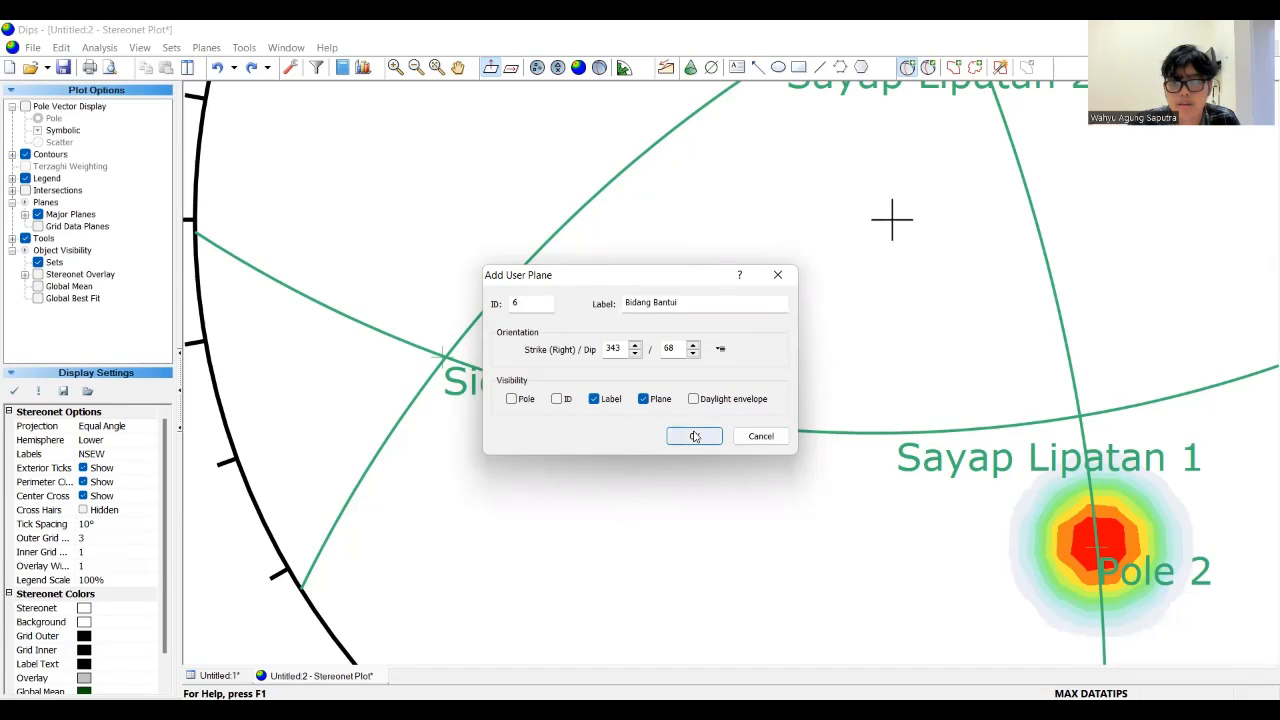
left_click(694, 437)
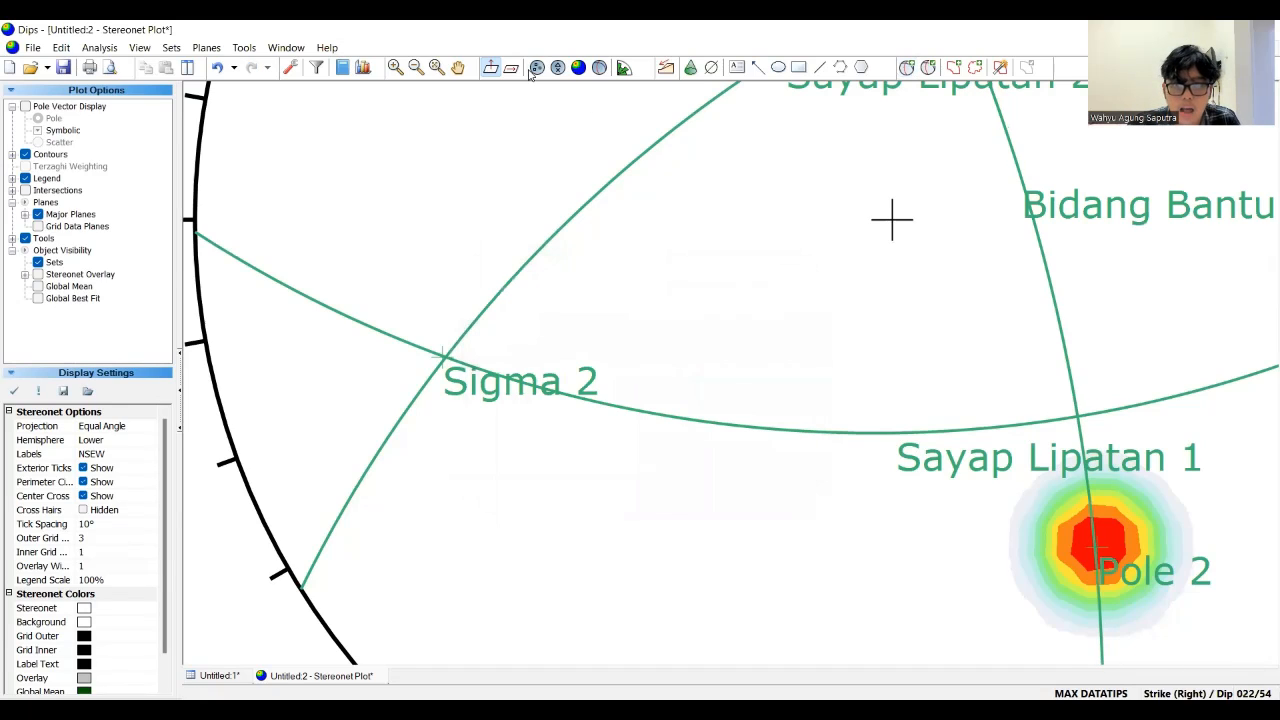
left_click(457, 68)
left_click_drag(926, 300, 767, 442)
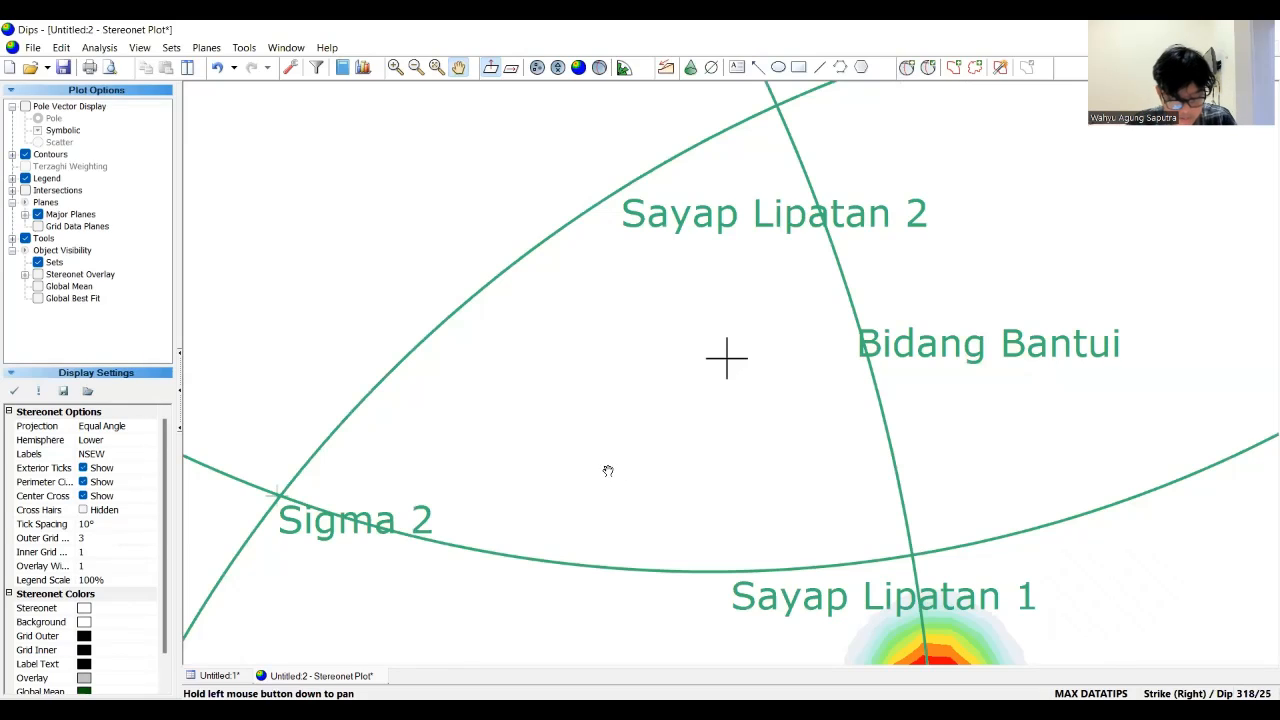
key("ctrl+z")
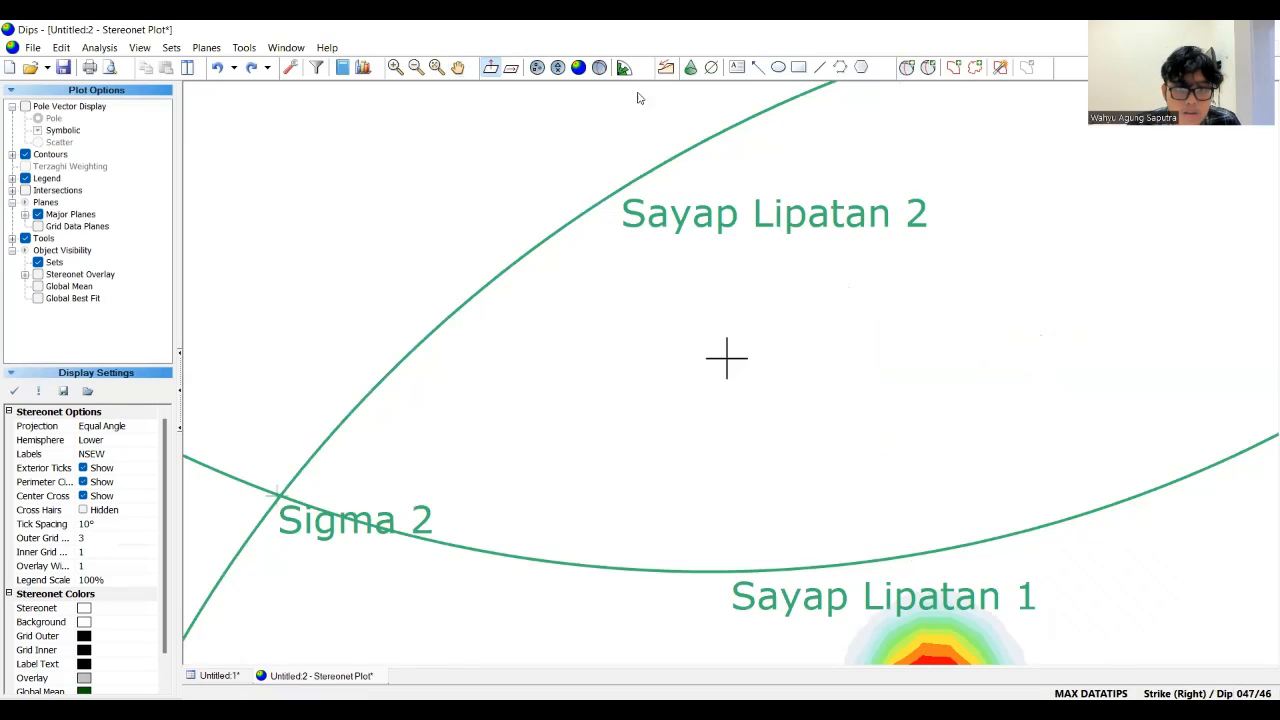
- Add a user plane on the Sigma 2 marker, about 343/68, labelled Bidang Bantu, with its plane and label visible
left_click(907, 67)
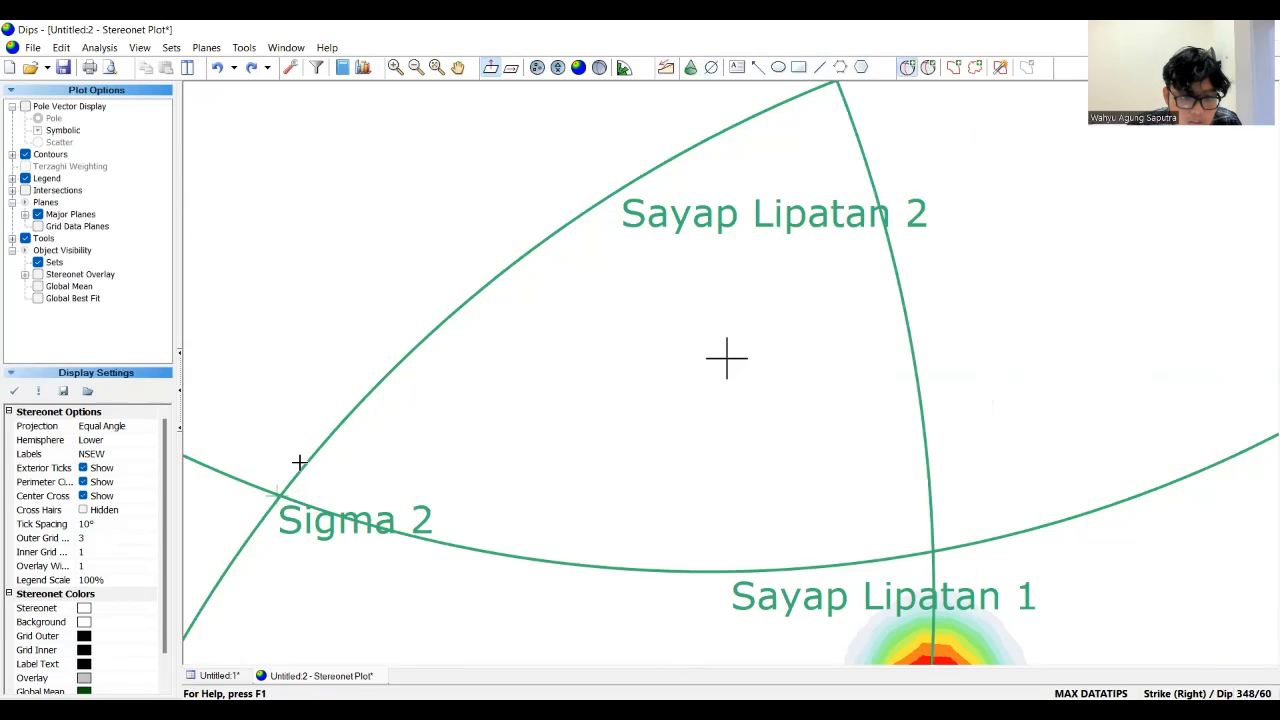
left_click(280, 495)
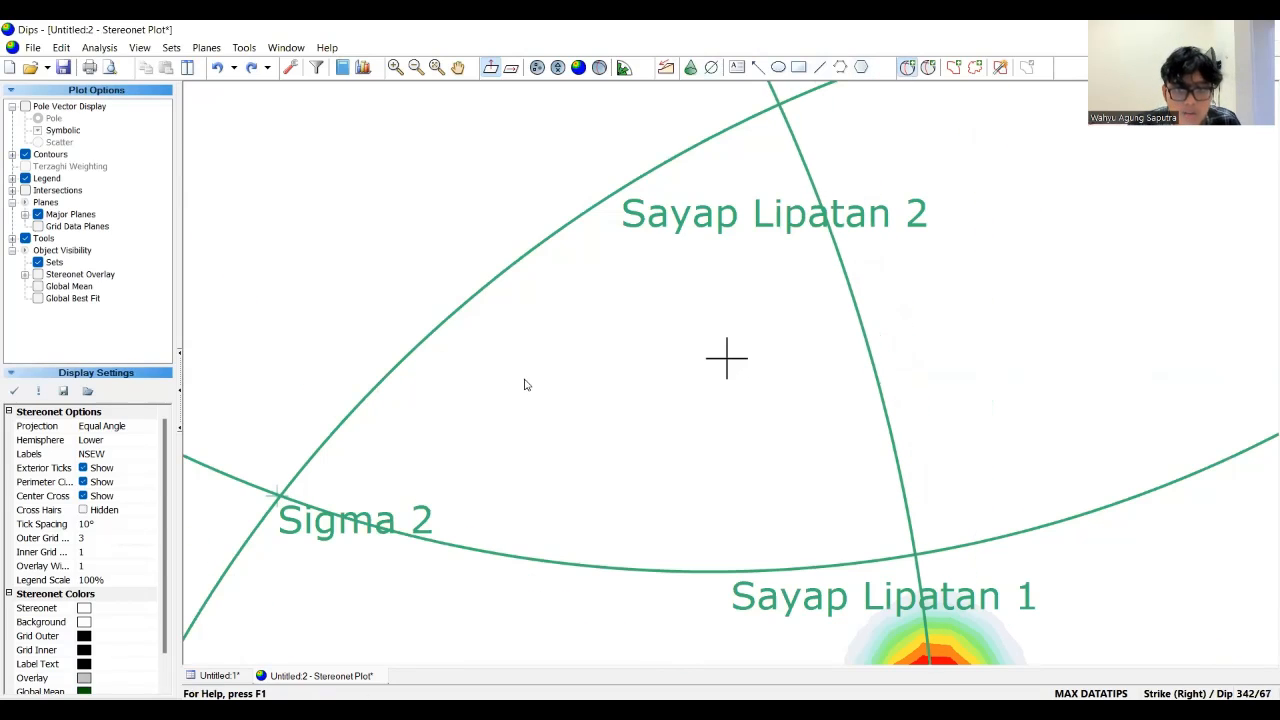
left_click(648, 301)
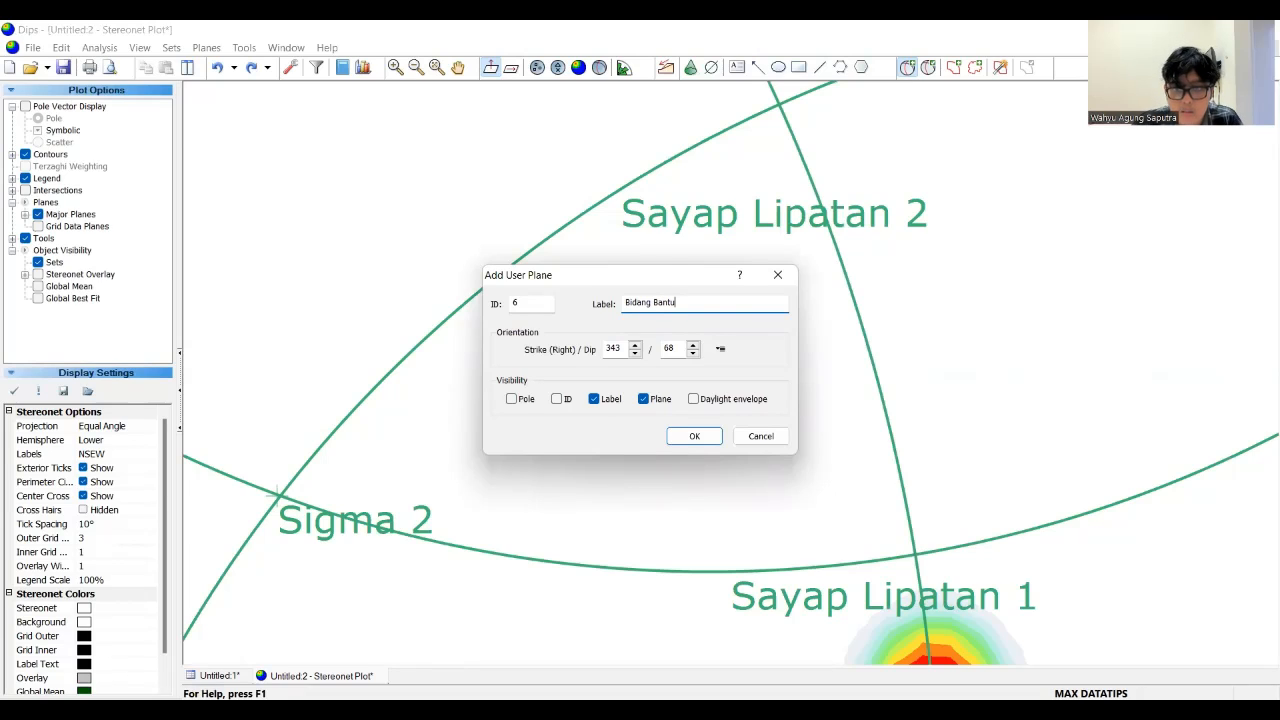
left_click(703, 435)
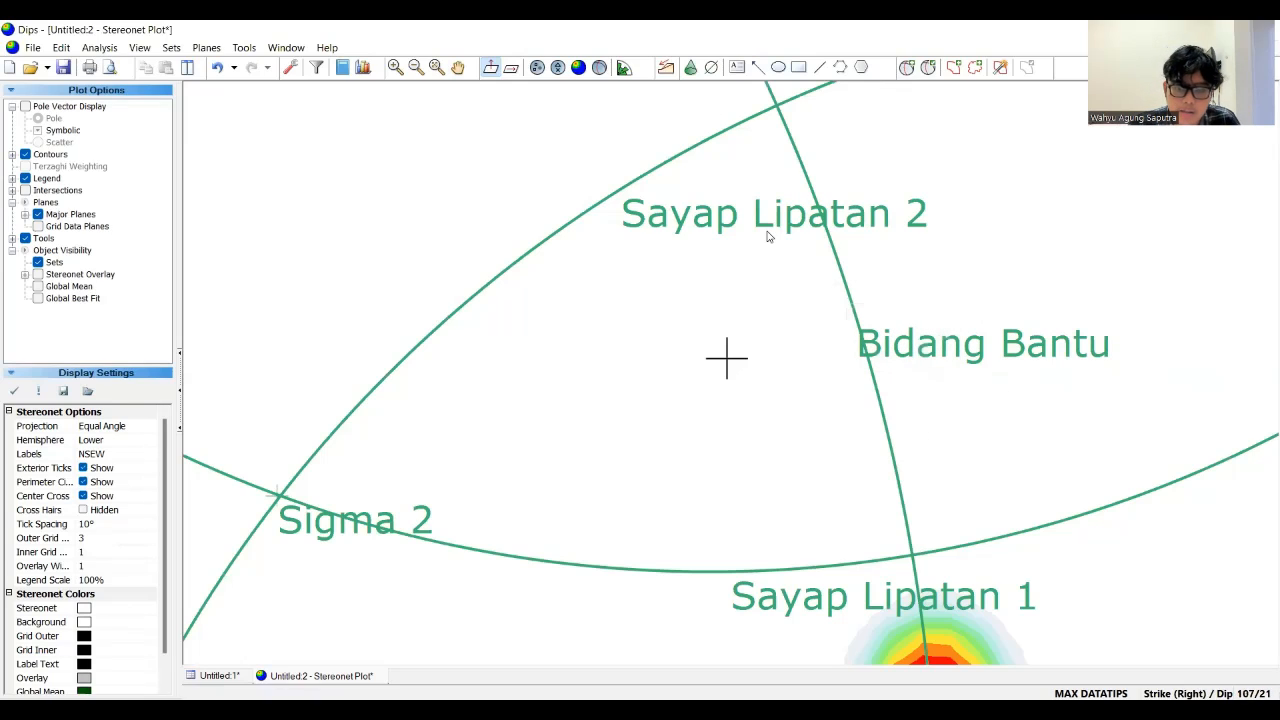
- Measure the angle between the points where Bidang Bantu crosses the Sayap Lipatan 2 and Sayap Lipatan 1 planes
left_click(254, 52)
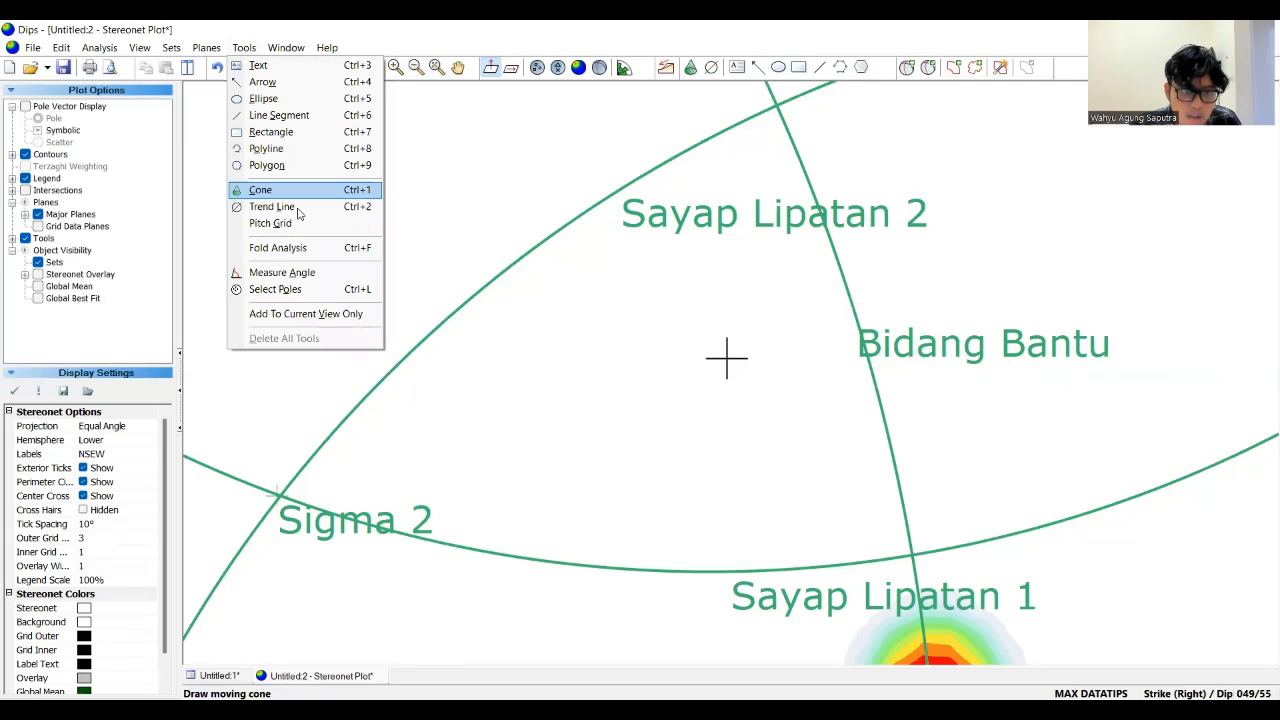
left_click(301, 274)
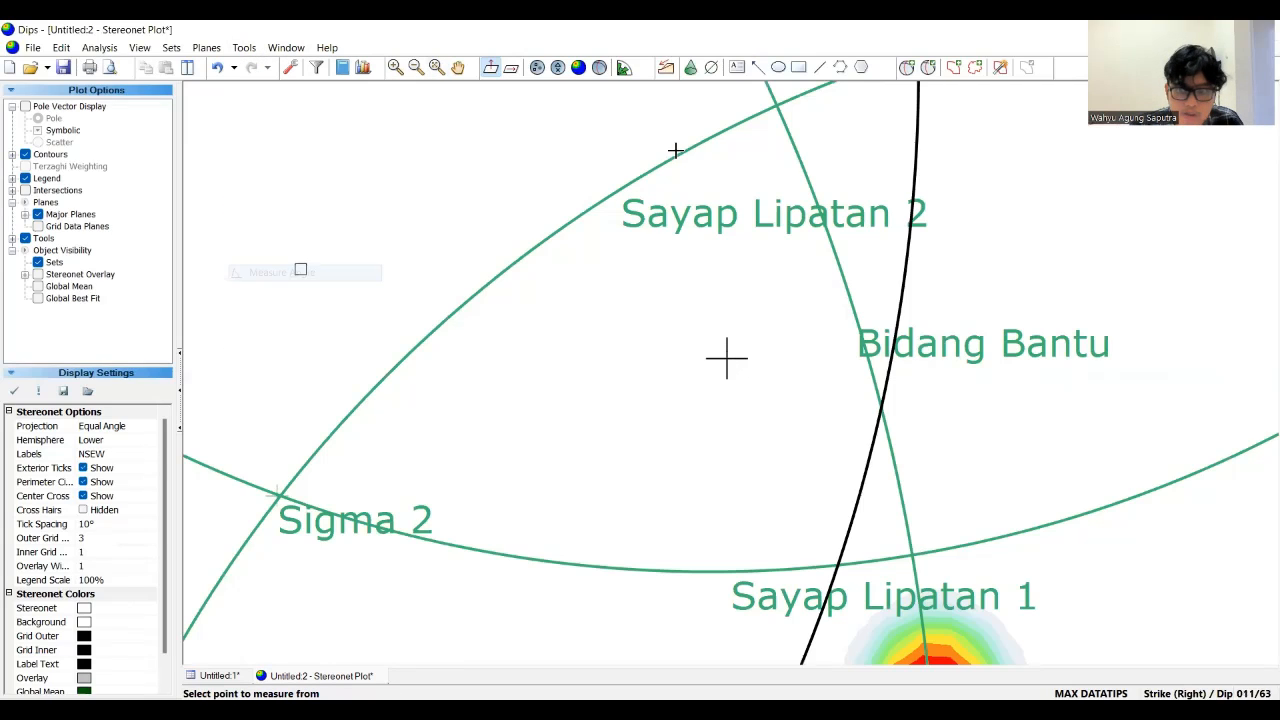
left_click(776, 106)
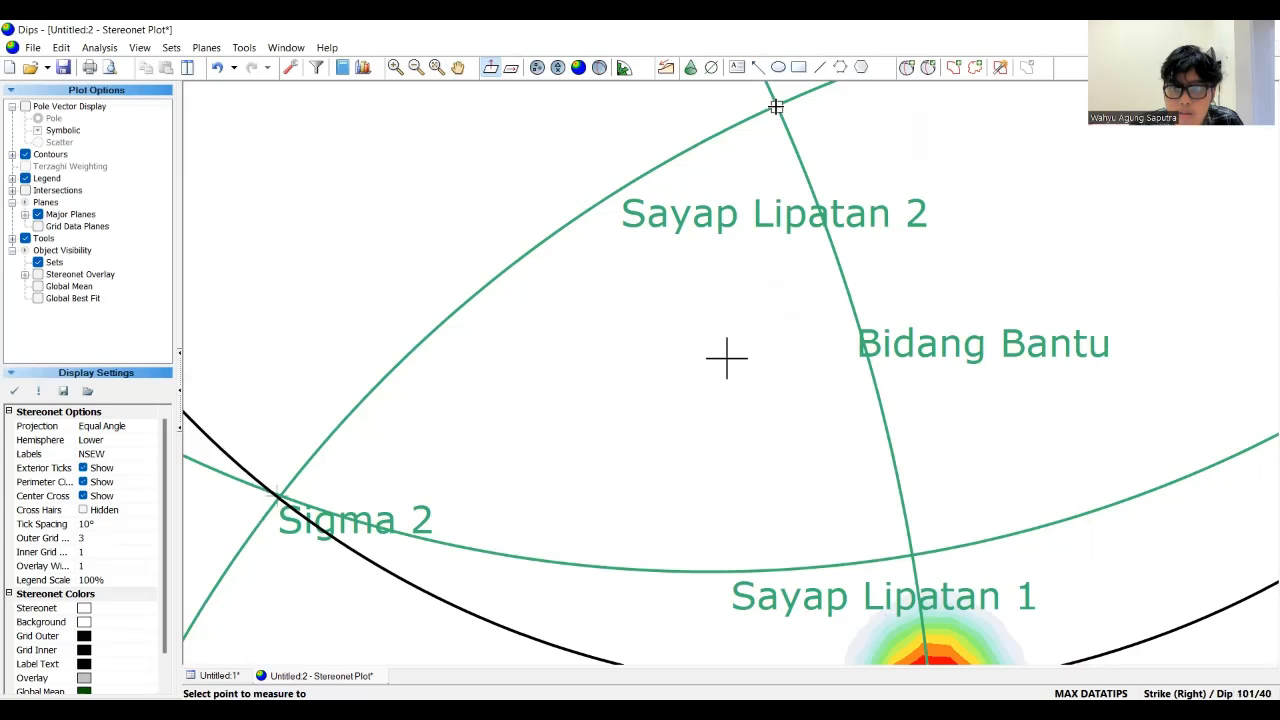
left_click(917, 556)
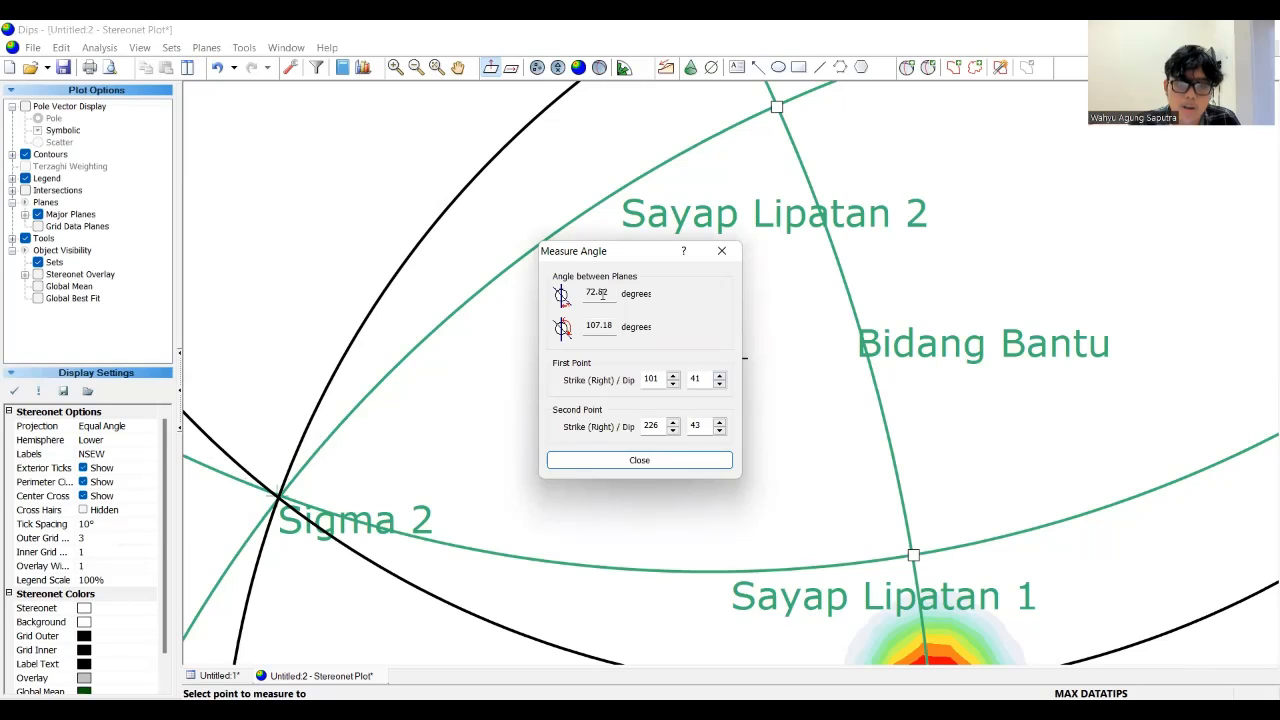
left_click(648, 470)
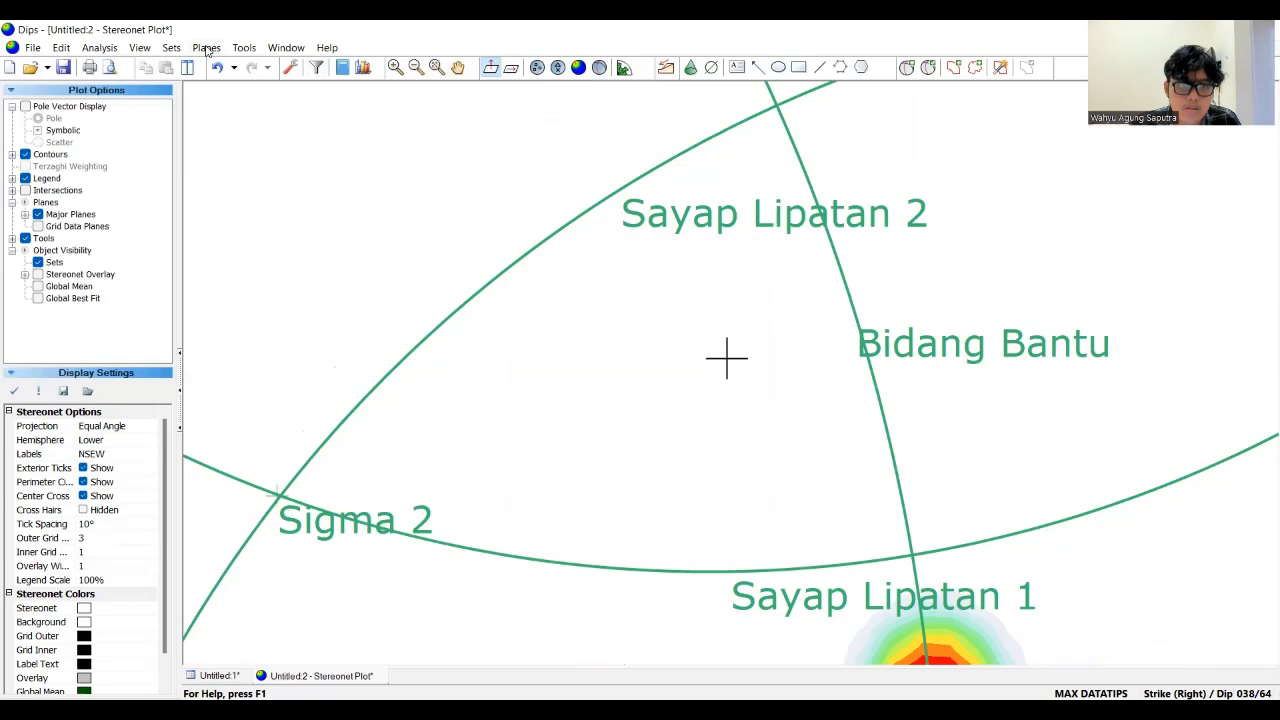
- Add a pitch grid at the Sigma 2 marker so it follows the Bidang Bantu plane
left_click(243, 48)
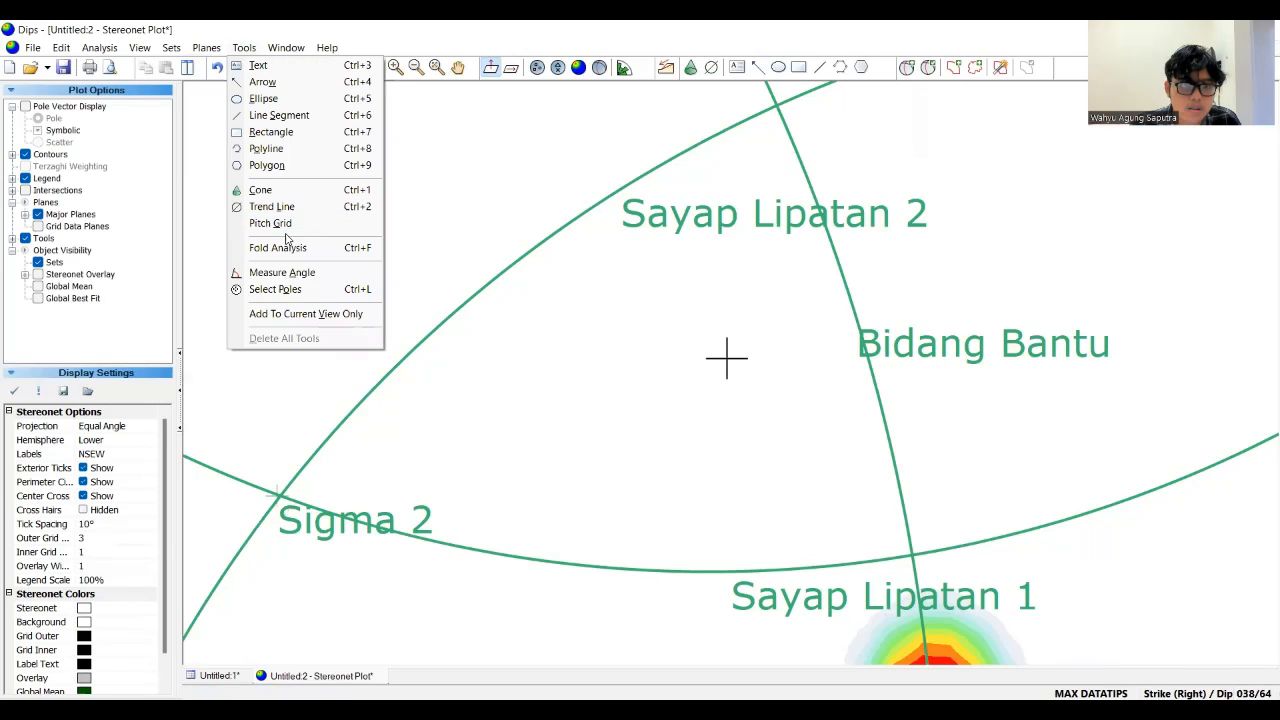
left_click(288, 224)
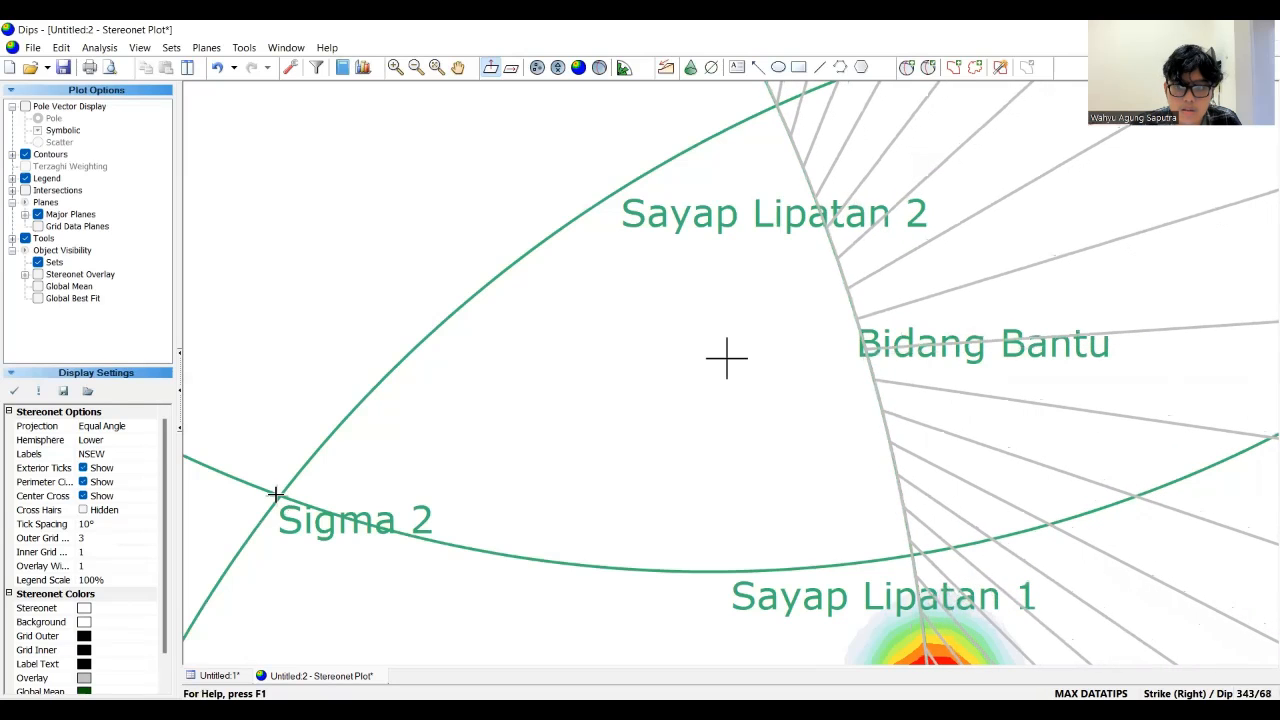
left_click(277, 495)
- Try adding a user plane on Bidang Bantu between the fold limbs, about 167/22, labelled Sigma 1, showing plane and label, and undo it
scroll(572, 404, "down", 3)
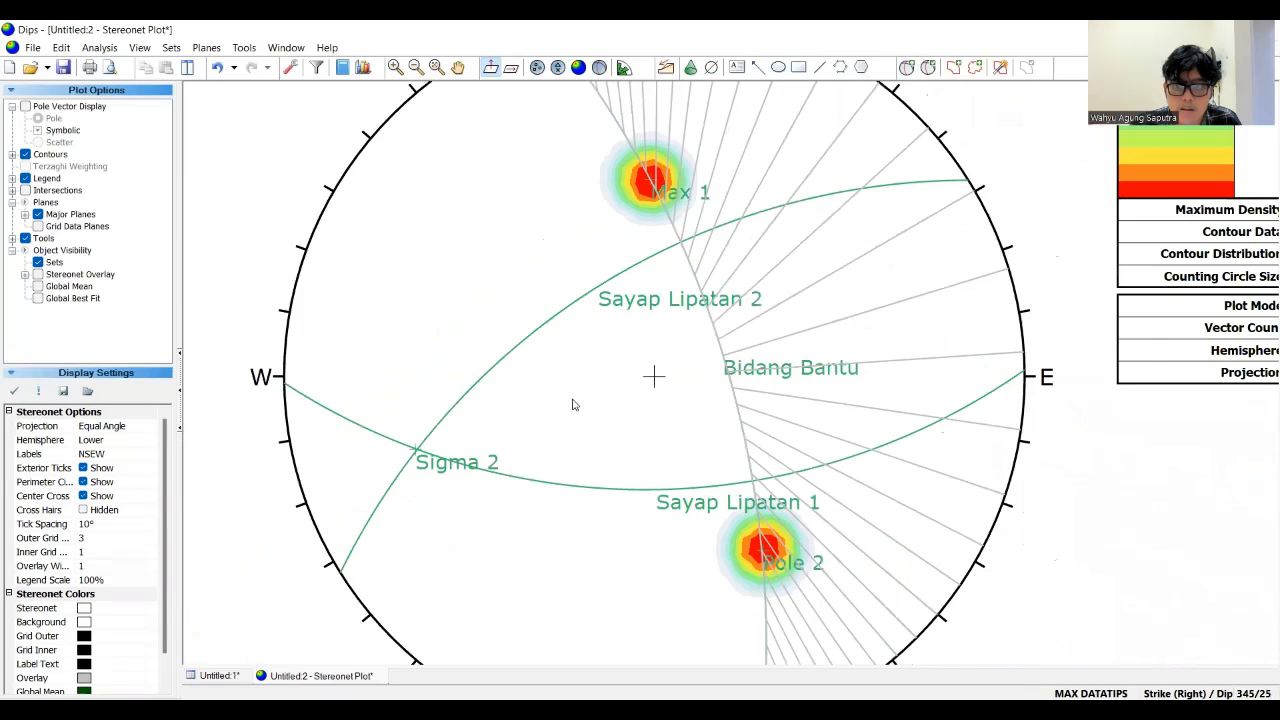
scroll(572, 404, "up", 1)
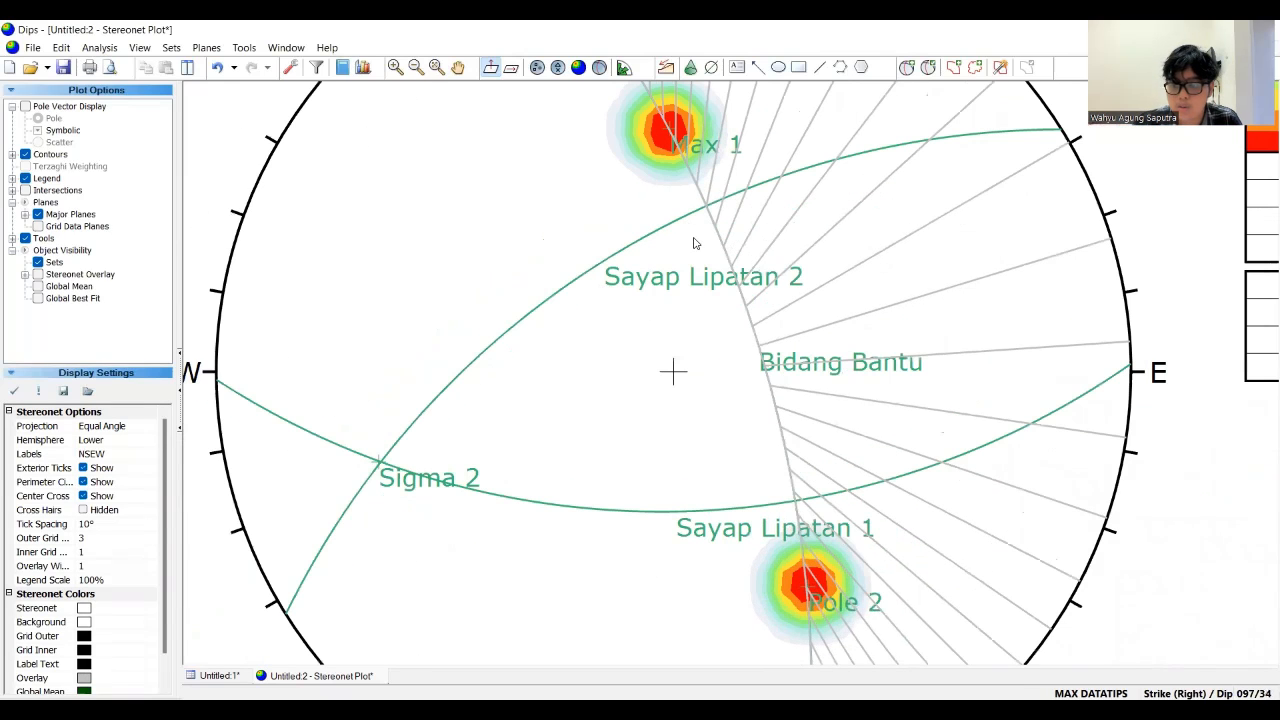
scroll(694, 243, "up", 2)
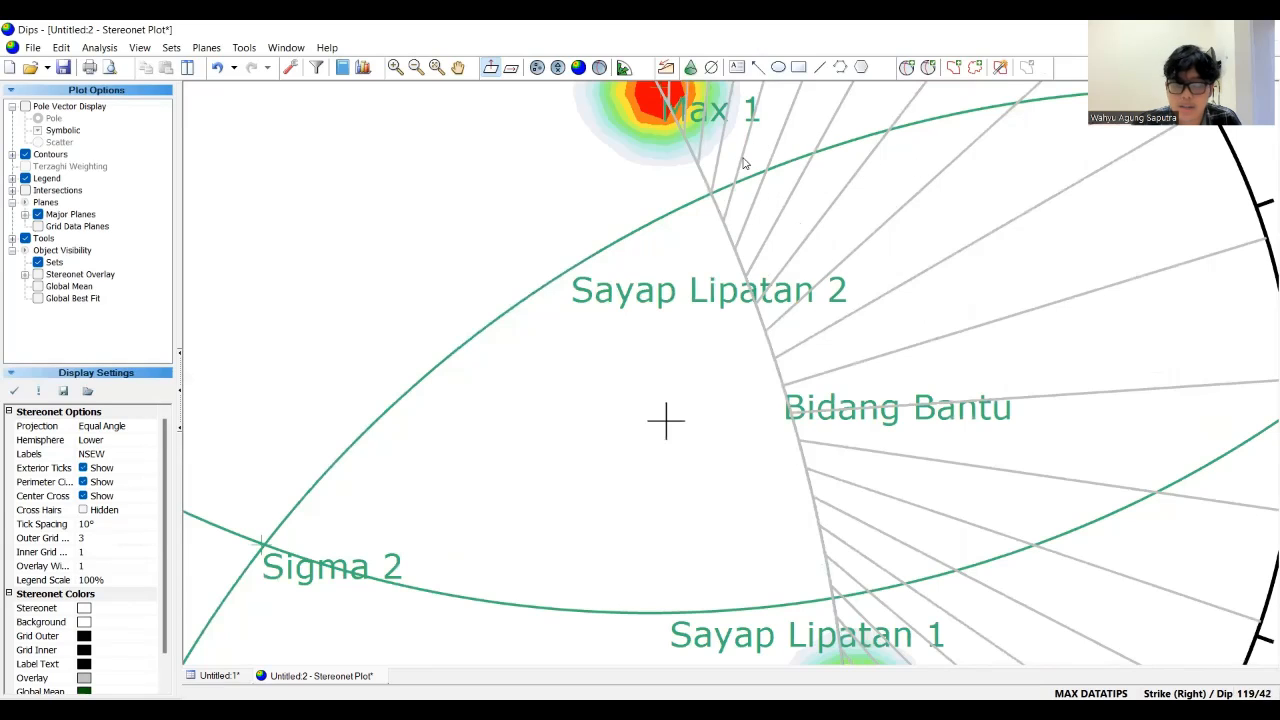
left_click(907, 67)
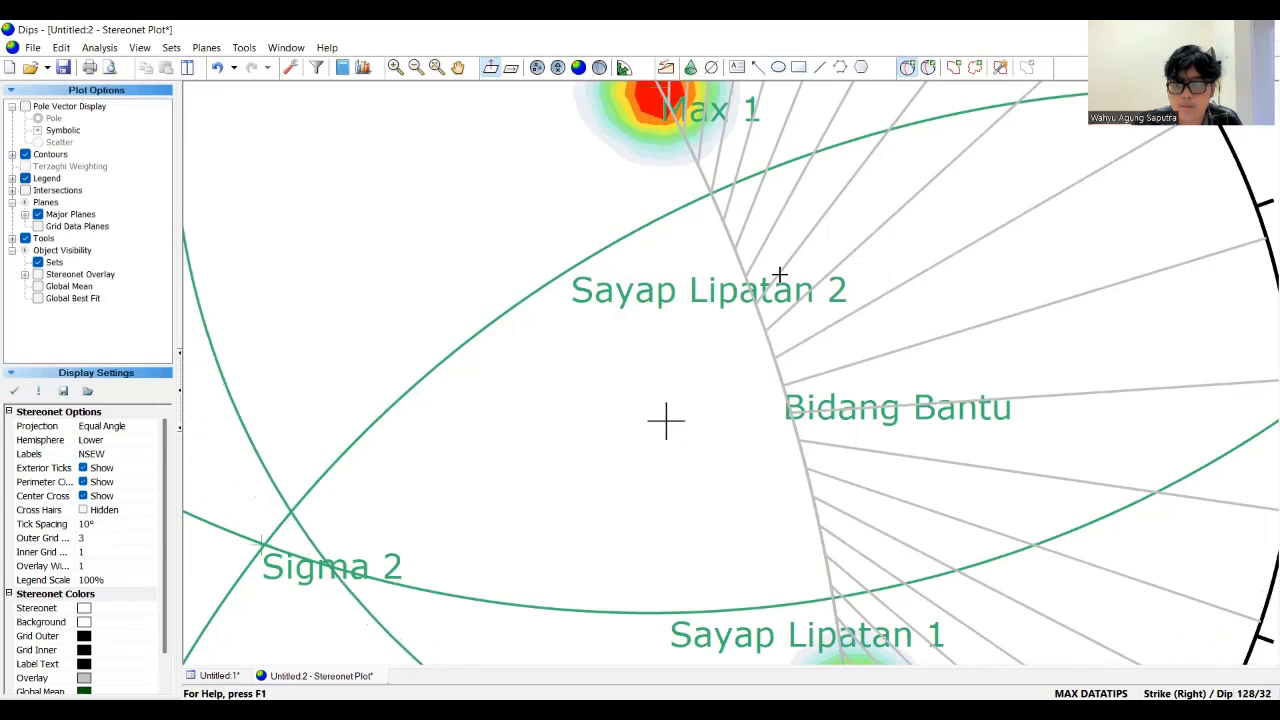
left_click(785, 392)
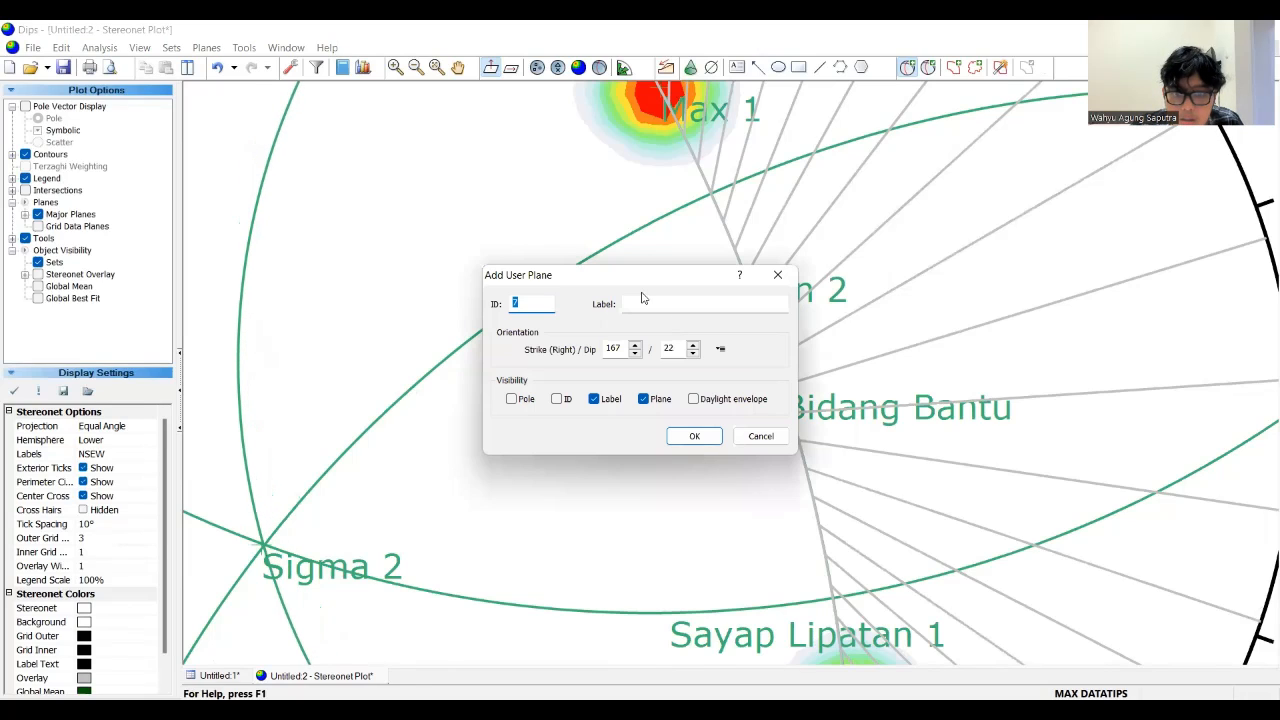
left_click(647, 304)
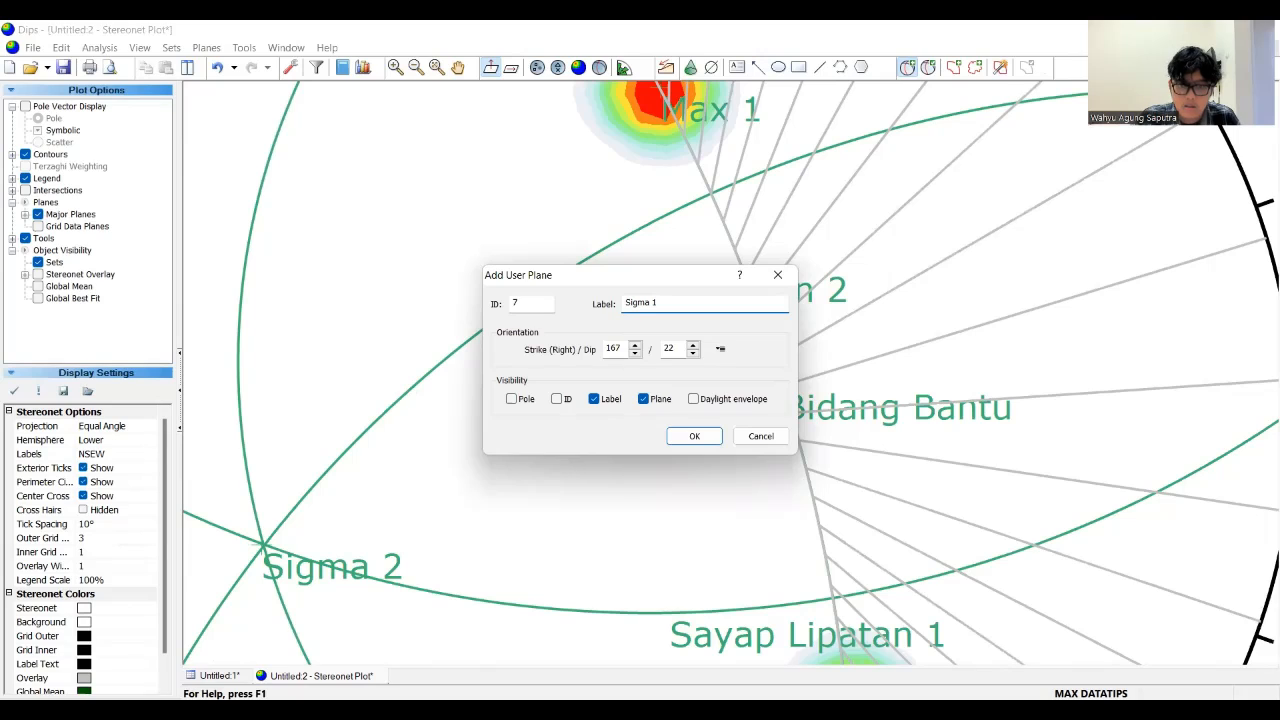
key("Return")
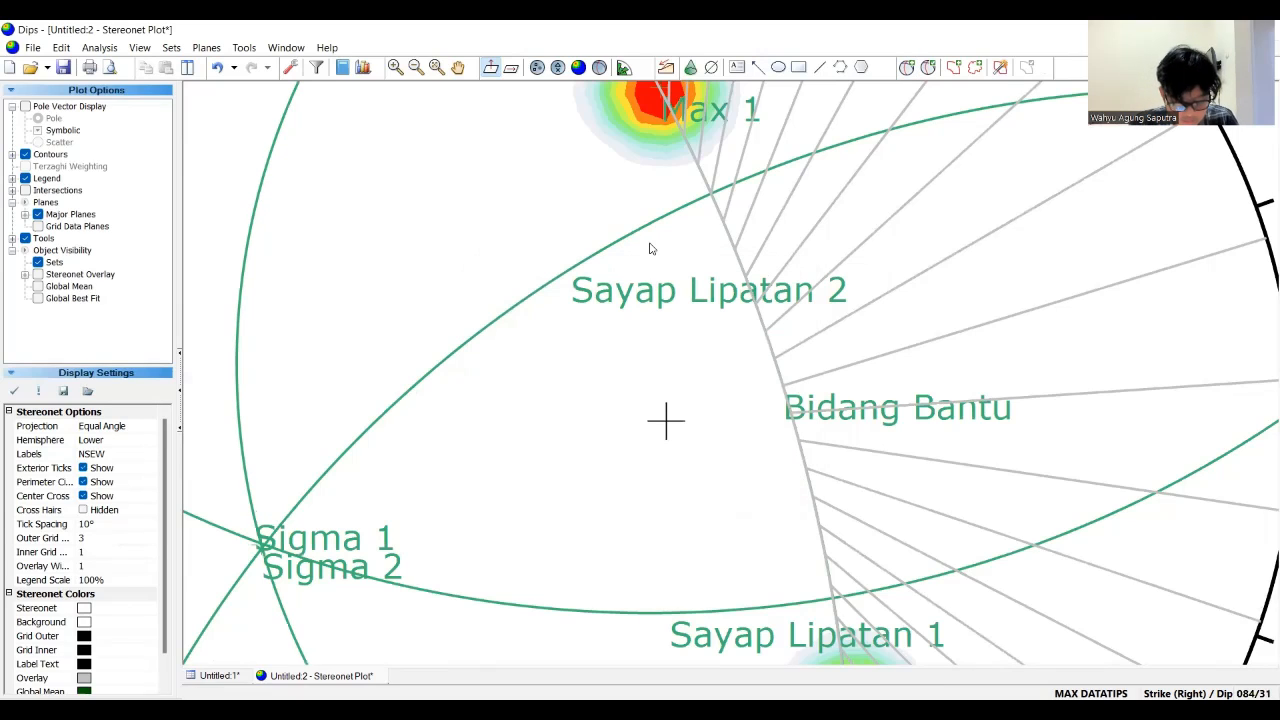
key("ctrl+z")
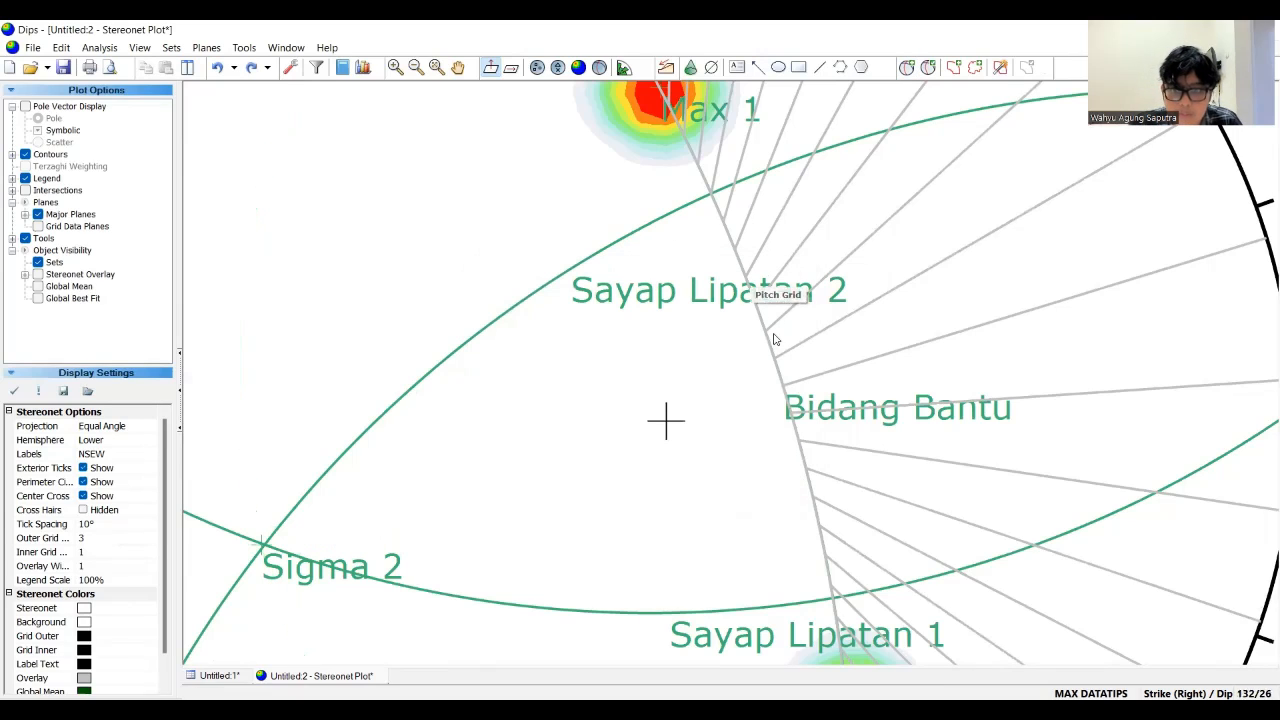
- Mark a point on Bidang Bantu midway between the fold limbs with a user plane labelled Sigma 1, about 167/22, showing only pole and label
left_click(909, 68)
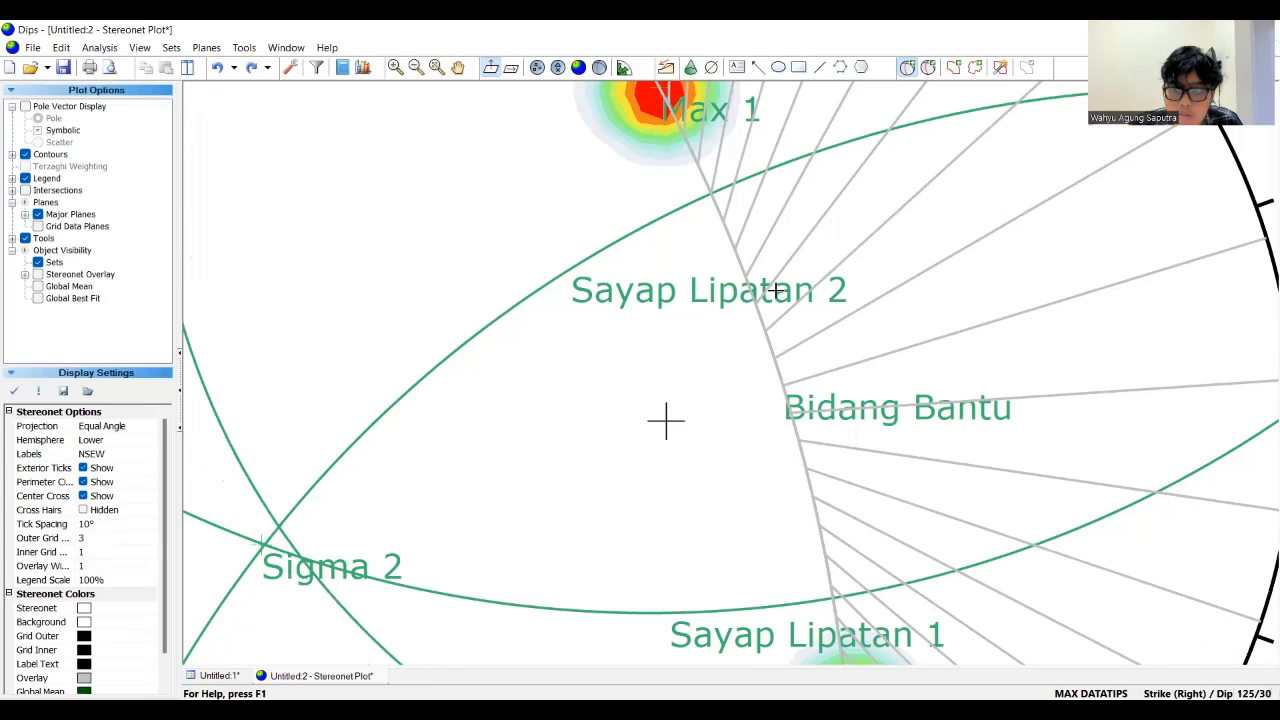
left_click(786, 392)
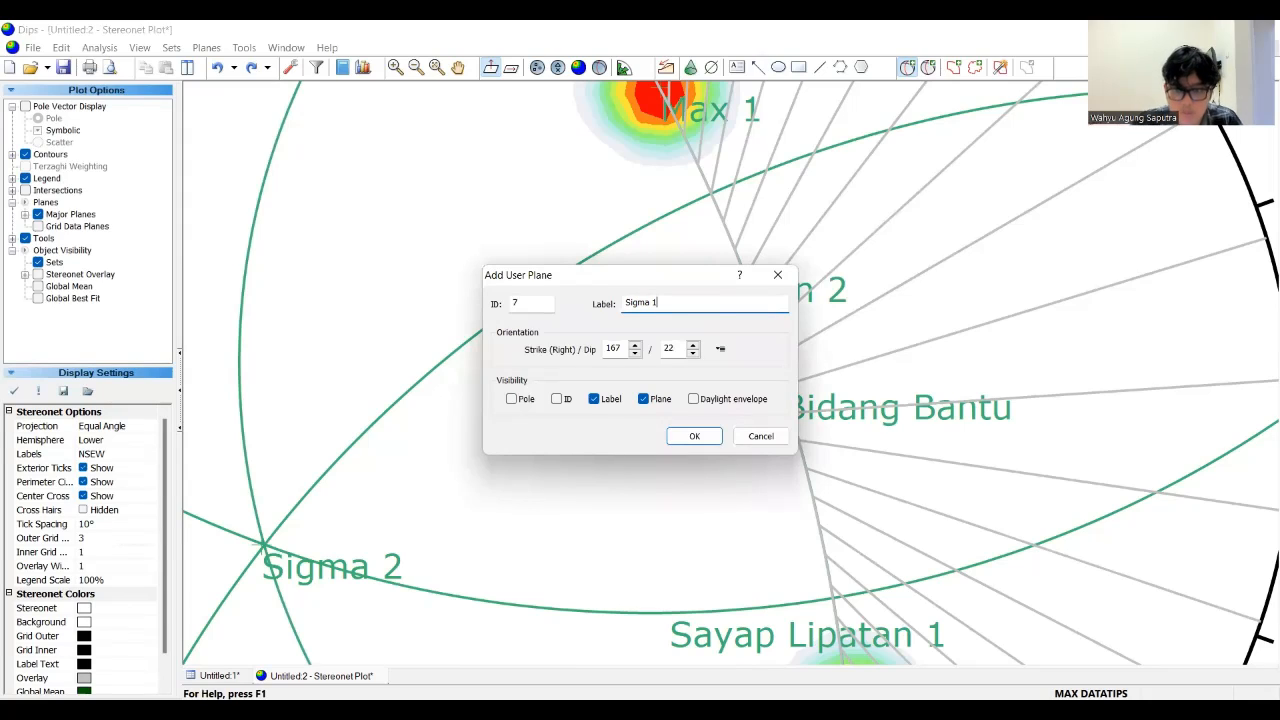
type("Sigma 1")
left_click(513, 400)
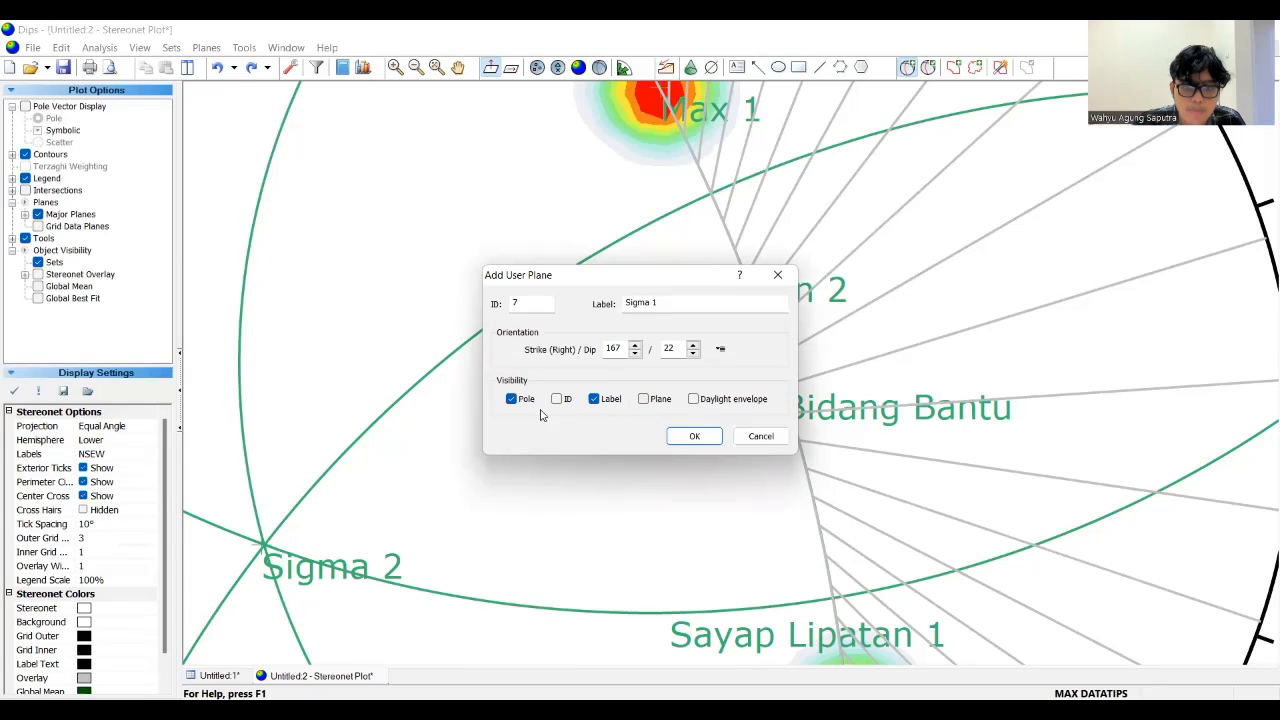
left_click(688, 436)
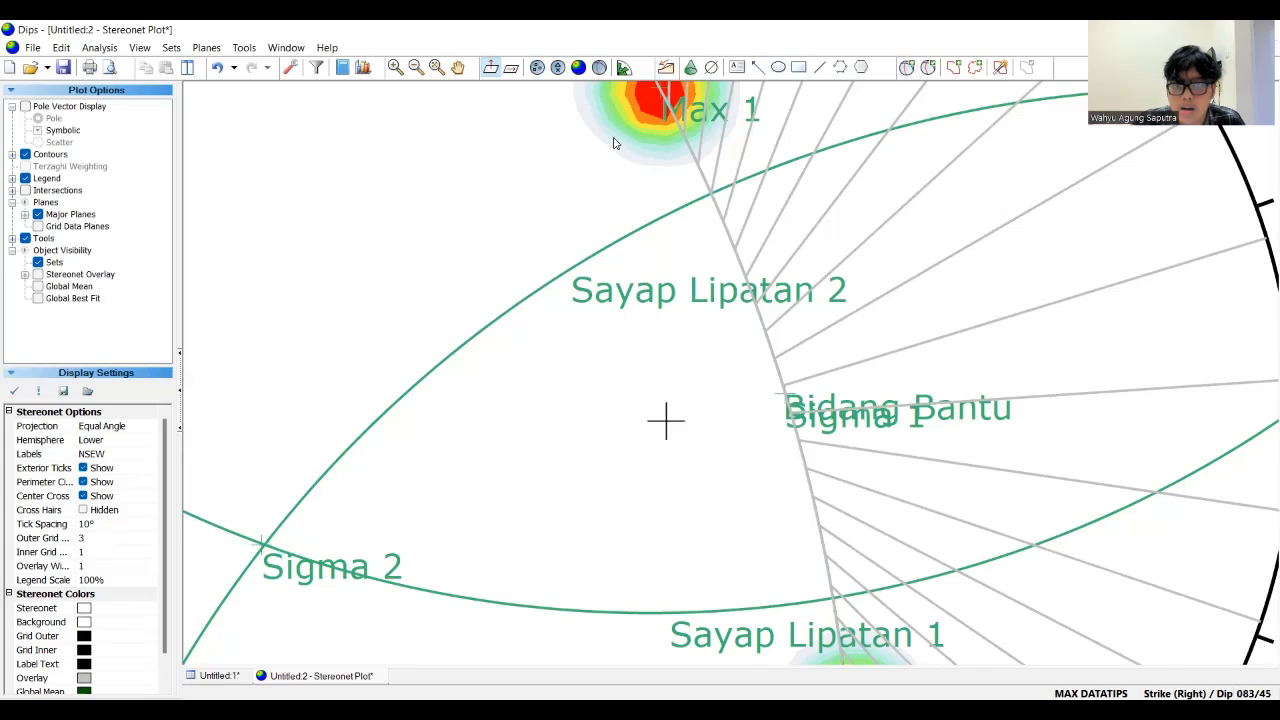
left_click(457, 67)
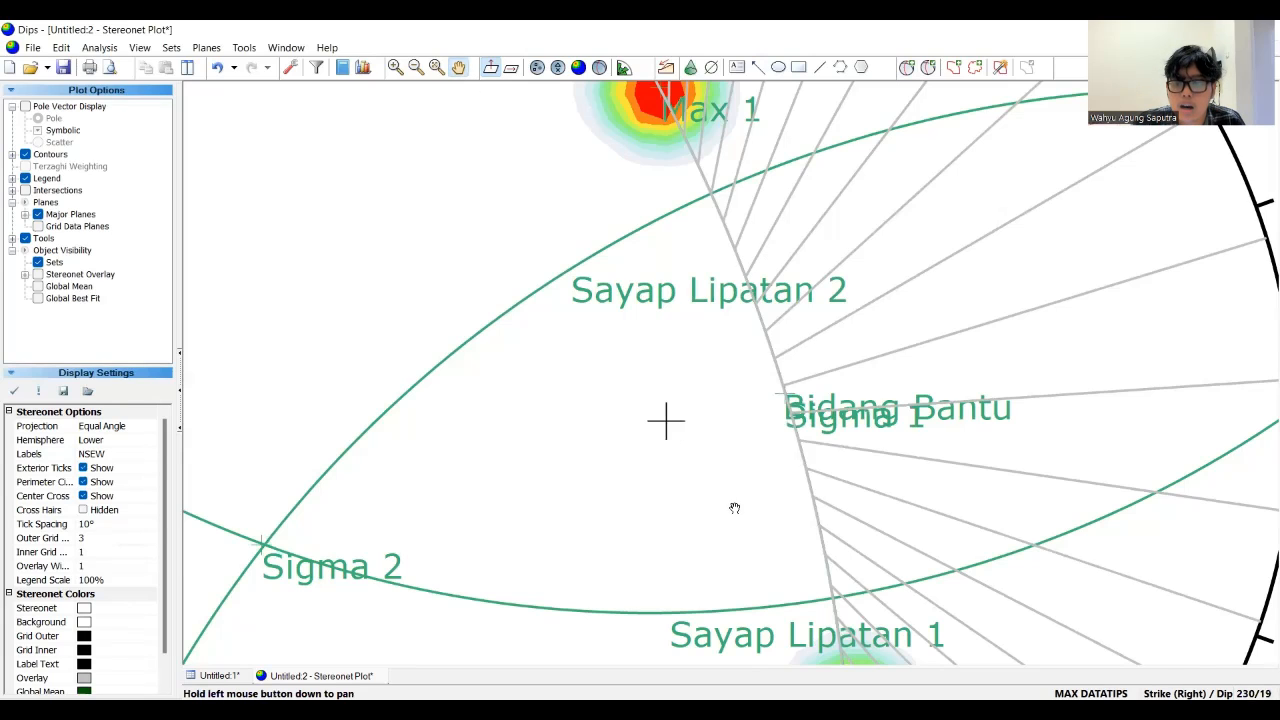
- Add a user plane at the southern end of Bidang Bantu on the perimeter, 253/90, labelled Sigma 3, showing only pole and label
left_click_drag(684, 413, 689, 251)
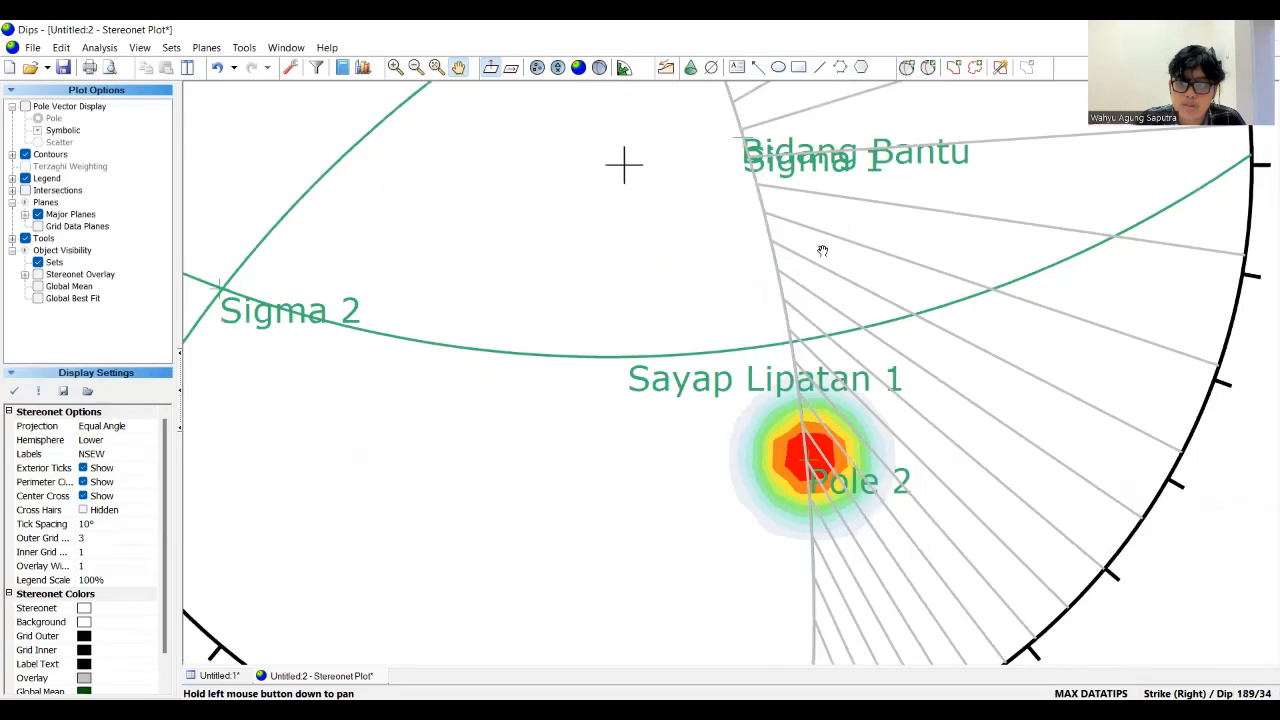
scroll(828, 272, "down", 1)
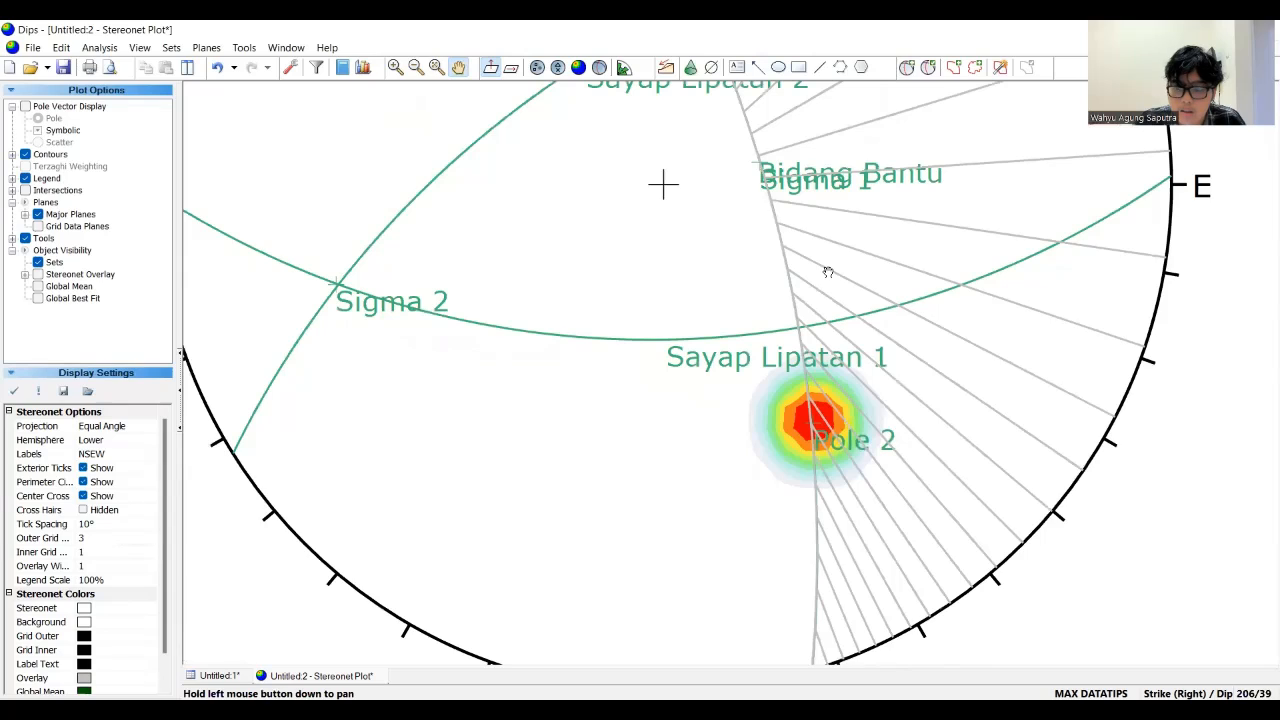
left_click(907, 67)
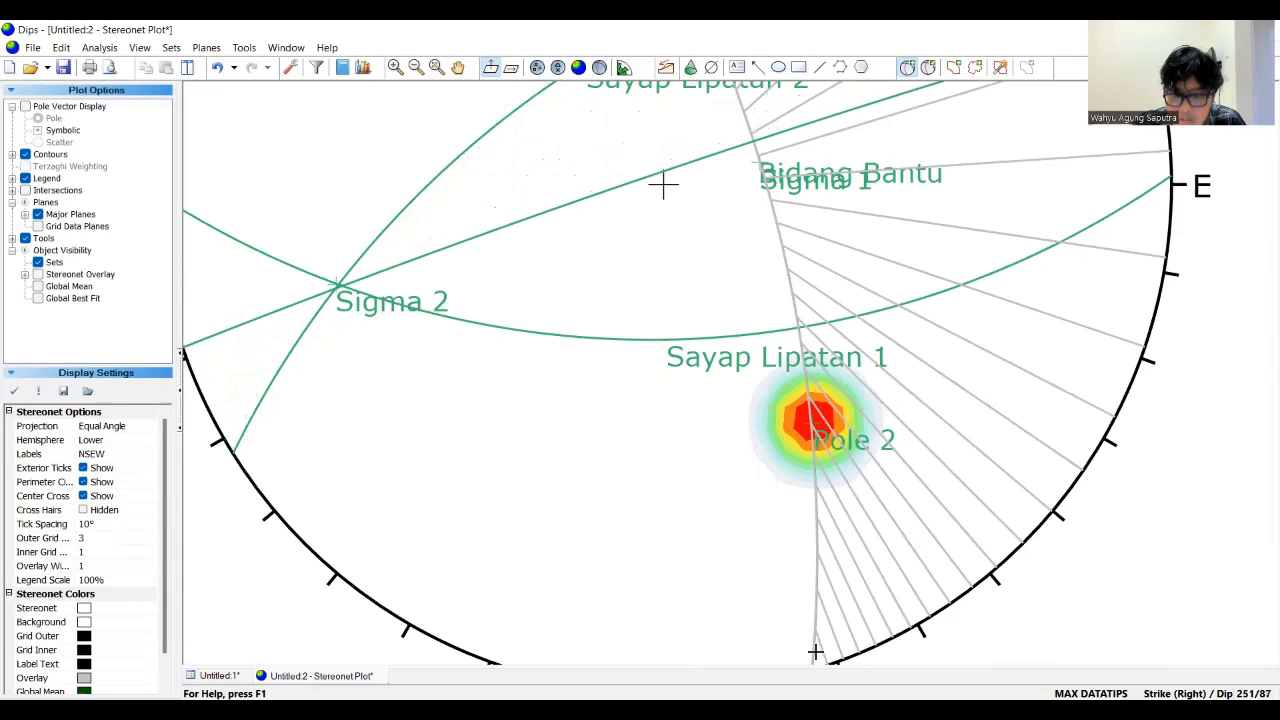
scroll(810, 655, "down", 1)
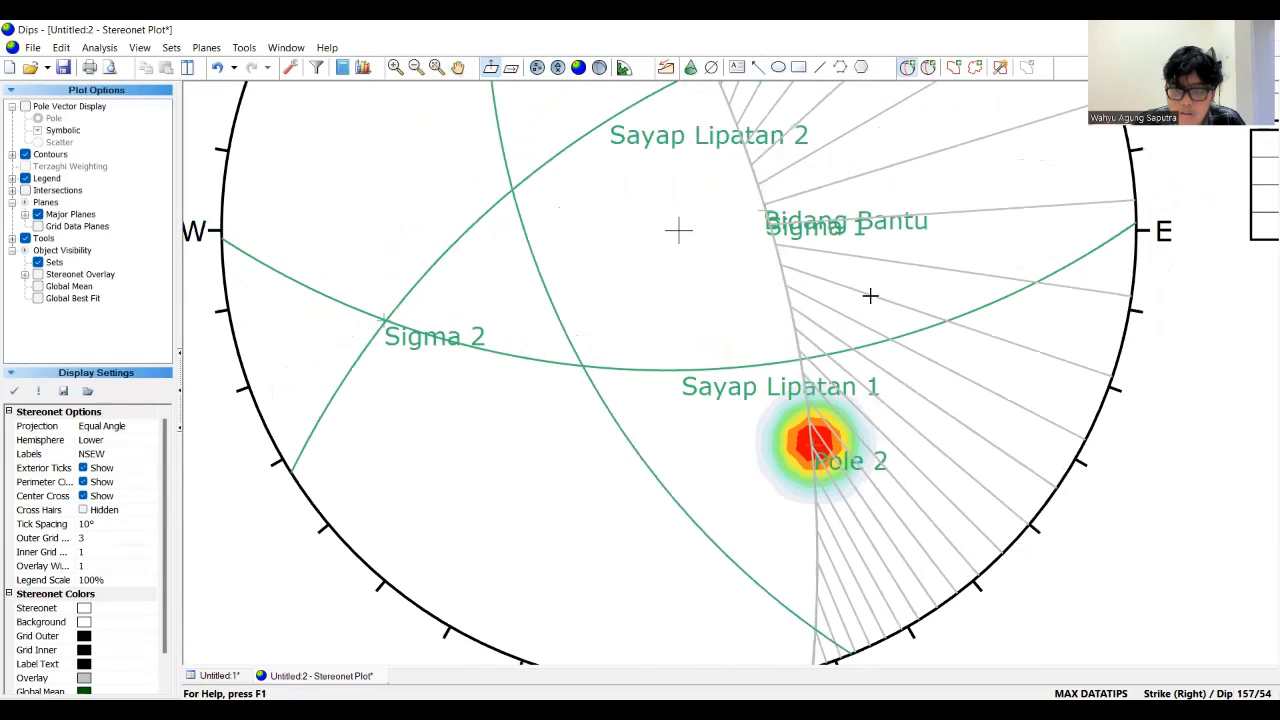
scroll(812, 533, "down", 1)
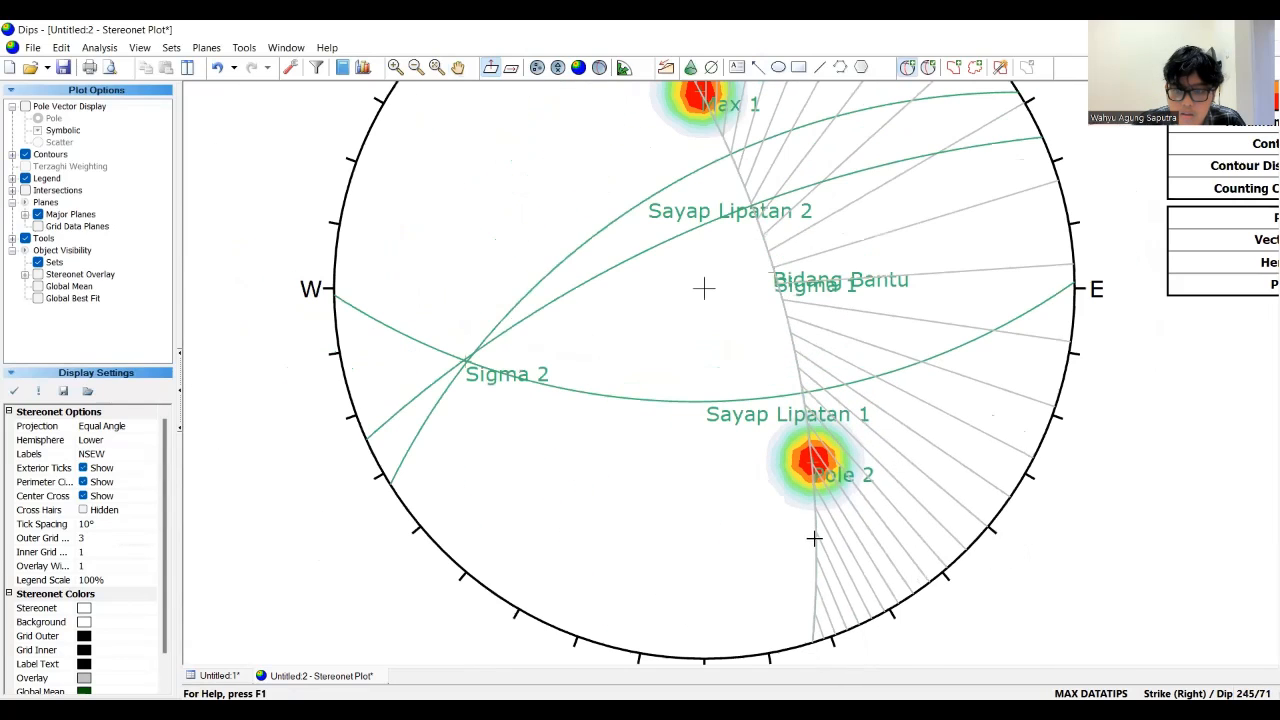
left_click(815, 648)
left_click(677, 300)
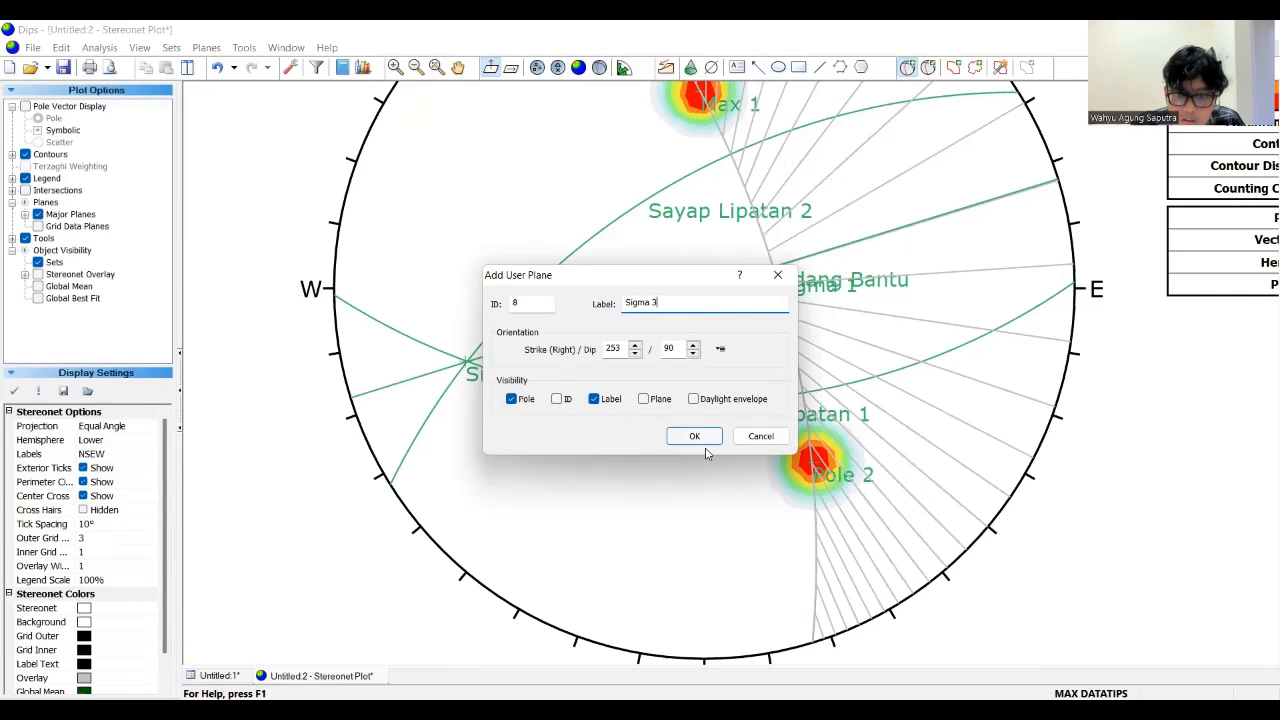
left_click(700, 440)
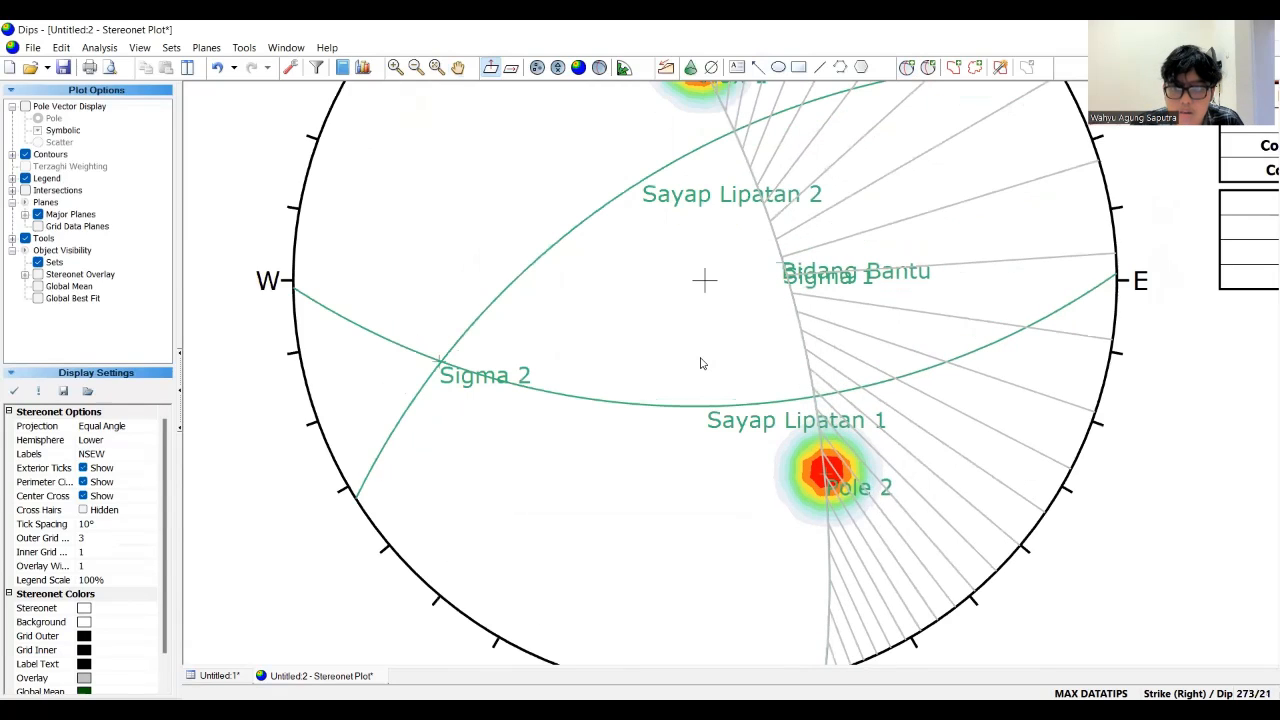
- Try adding a 253/90 user plane at the Sigma 3 marker, labelled Axial Plane, showing only pole and label
left_click(907, 67)
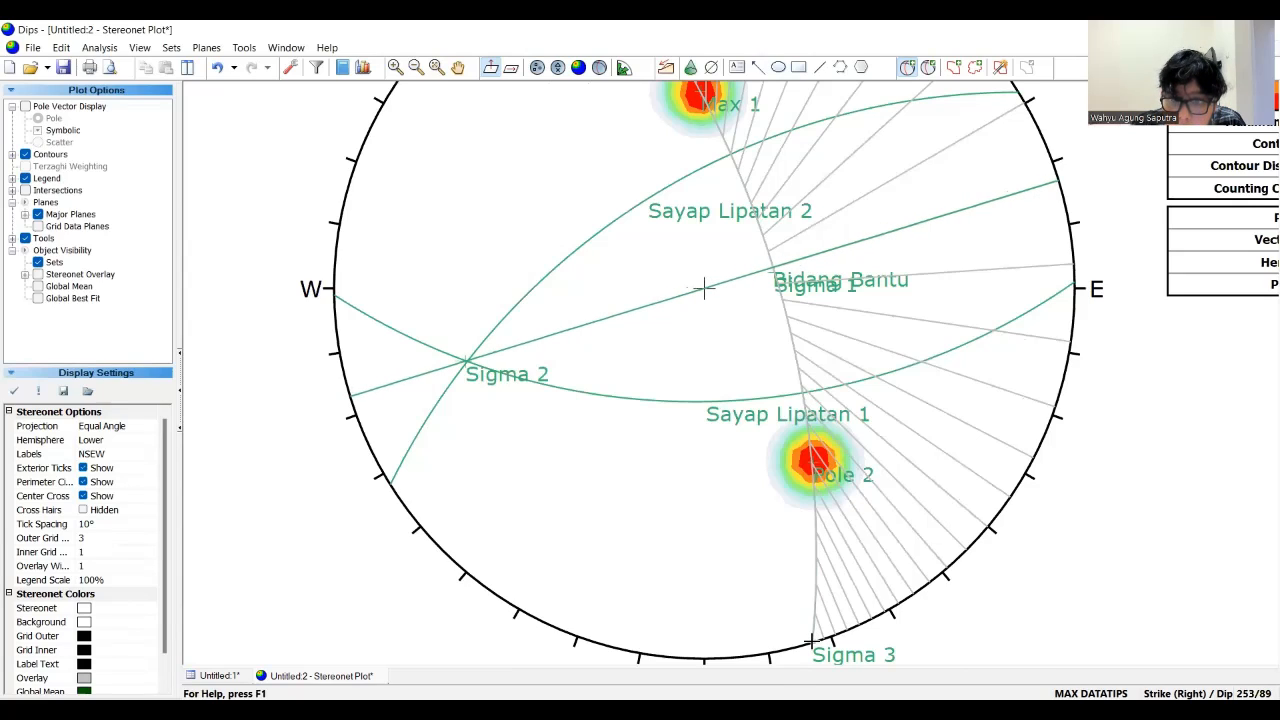
left_click(812, 640)
left_click(676, 311)
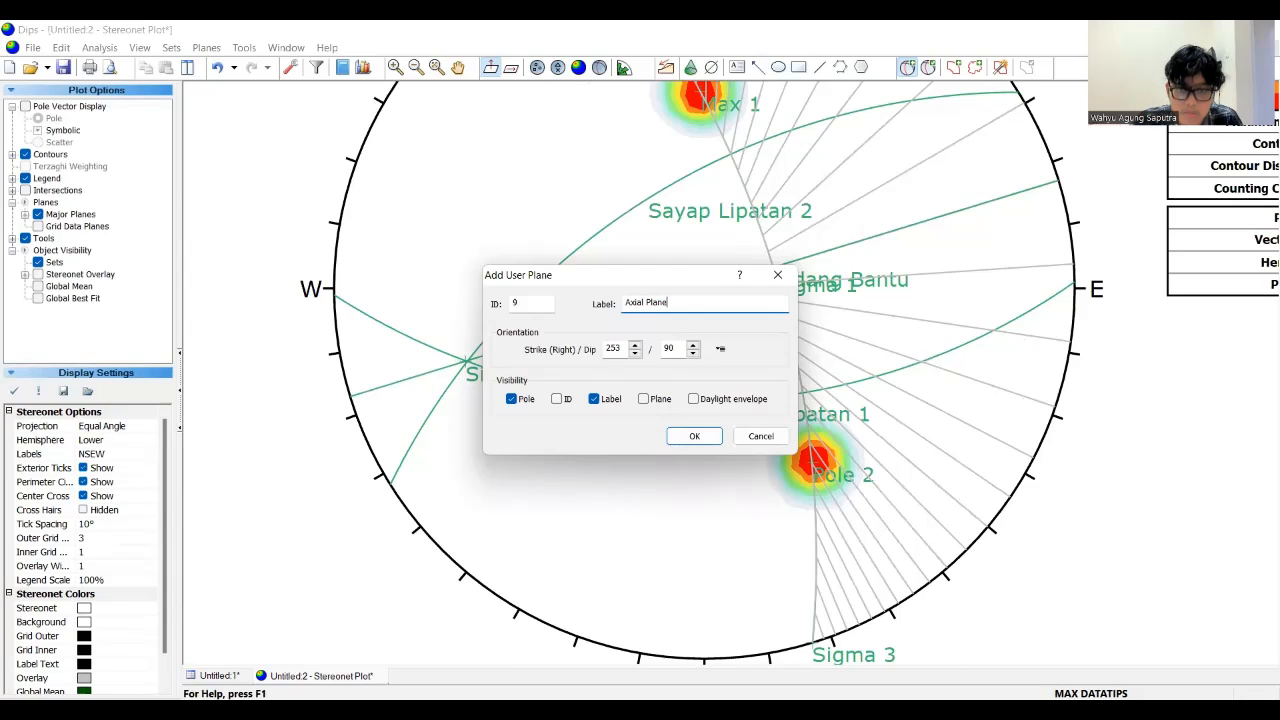
key("Return")
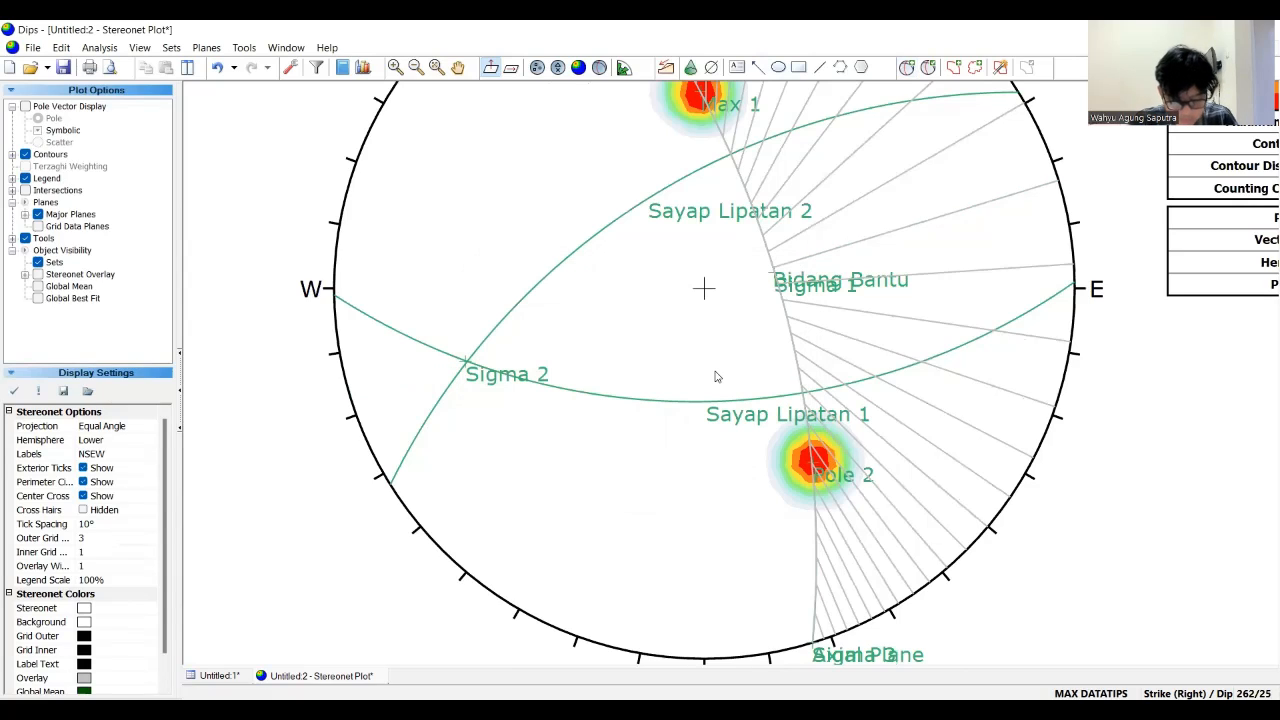
- Add a 253/90 user plane with its pole at Sigma 3, labelled Axial Plane, showing plane and label without the pole
left_click(907, 67)
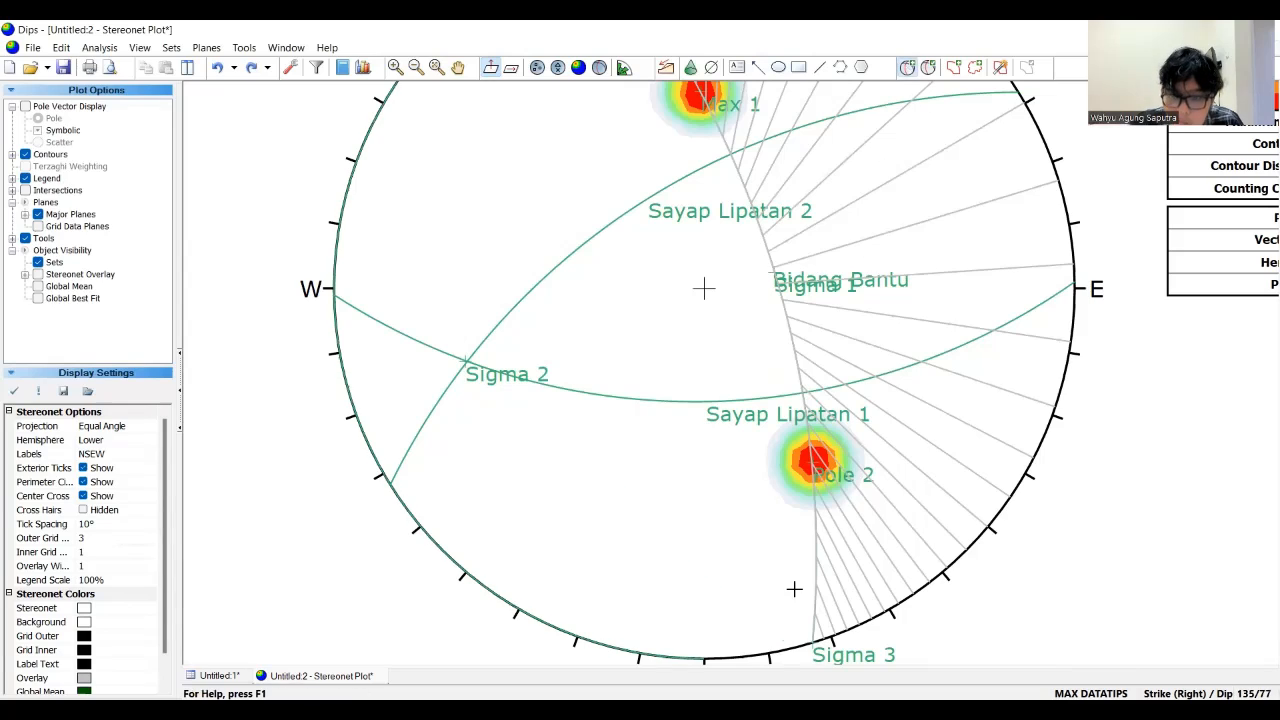
left_click(814, 645)
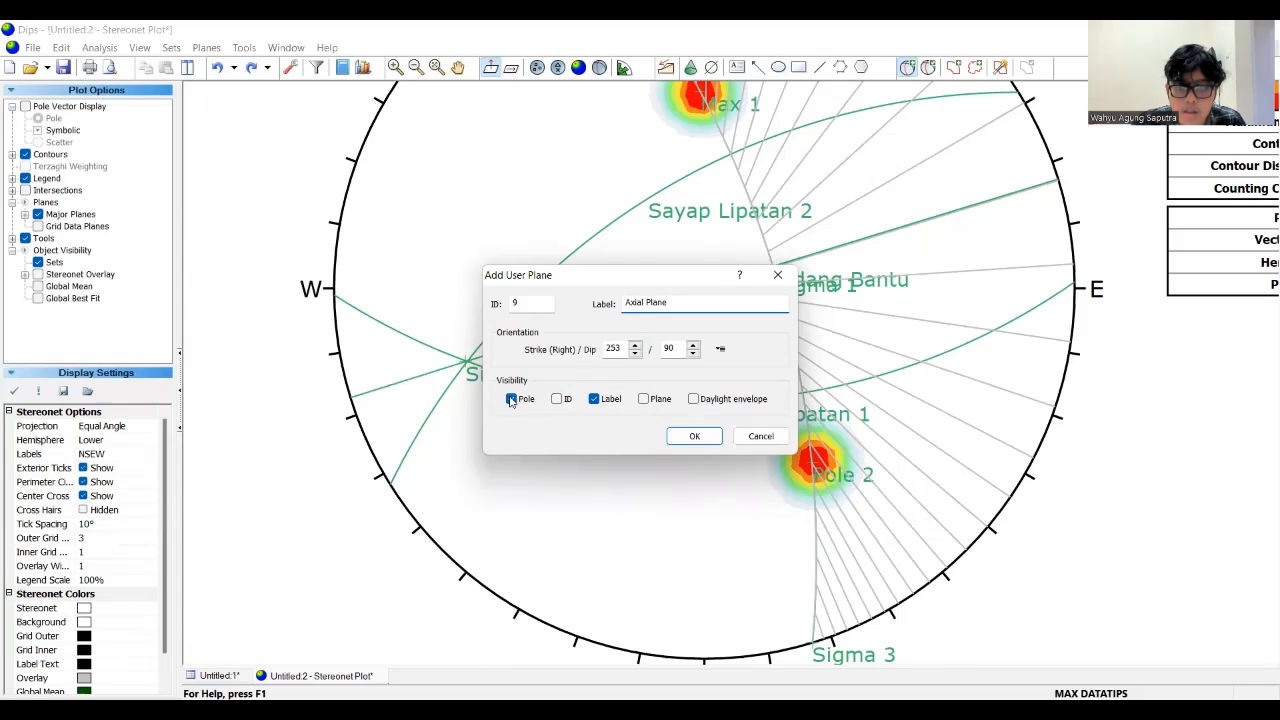
left_click(511, 399)
left_click(644, 399)
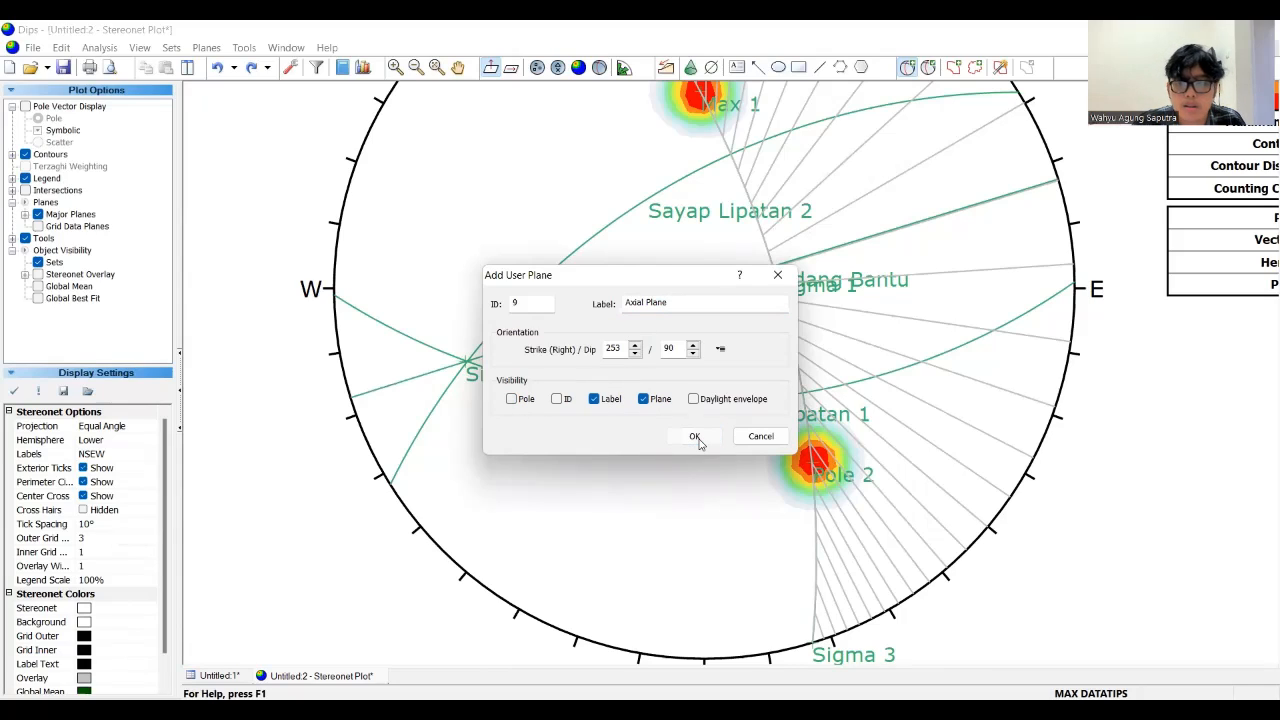
left_click(695, 437)
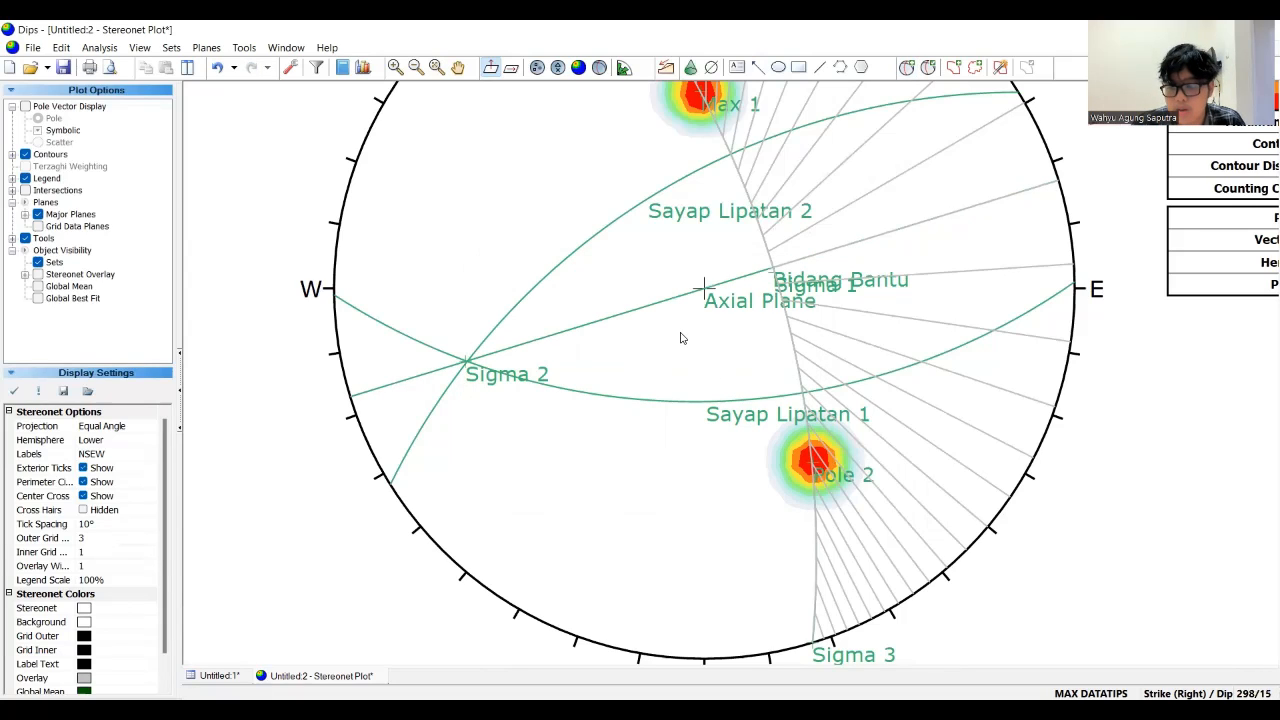
- Open the user-created planes for editing and select the Max 1 plane
scroll(706, 331, "down", 5)
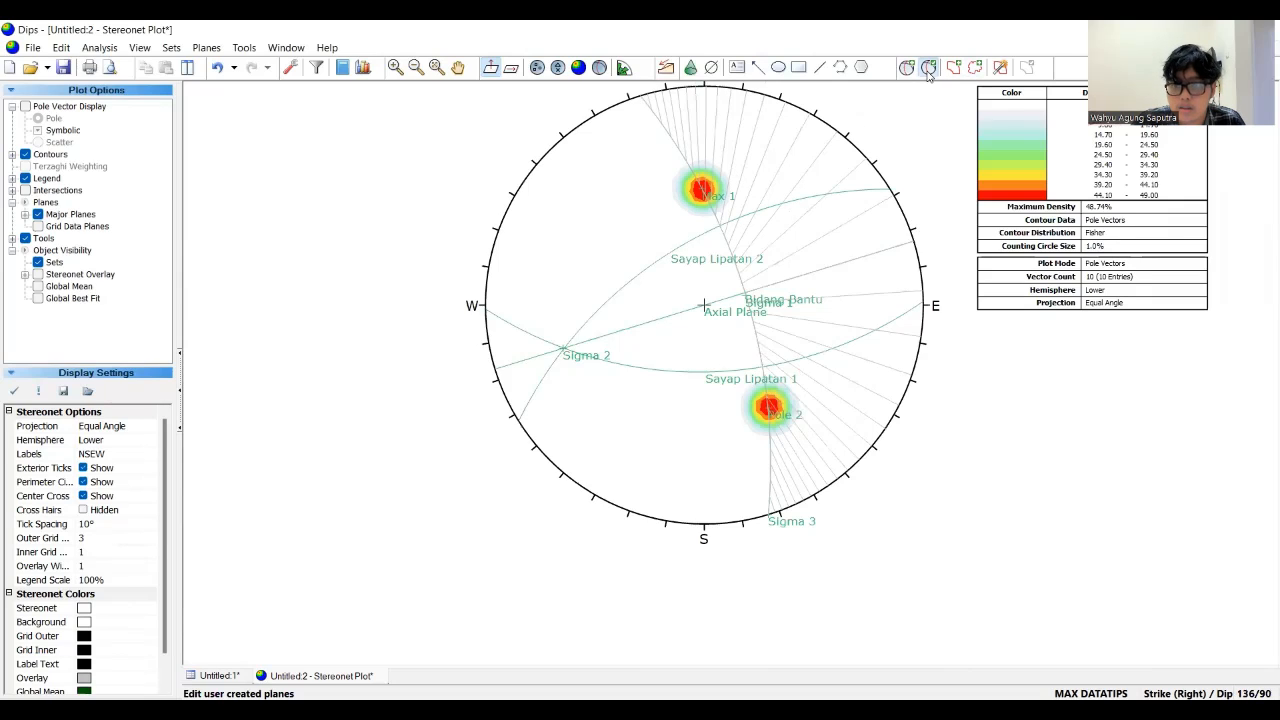
left_click(591, 285)
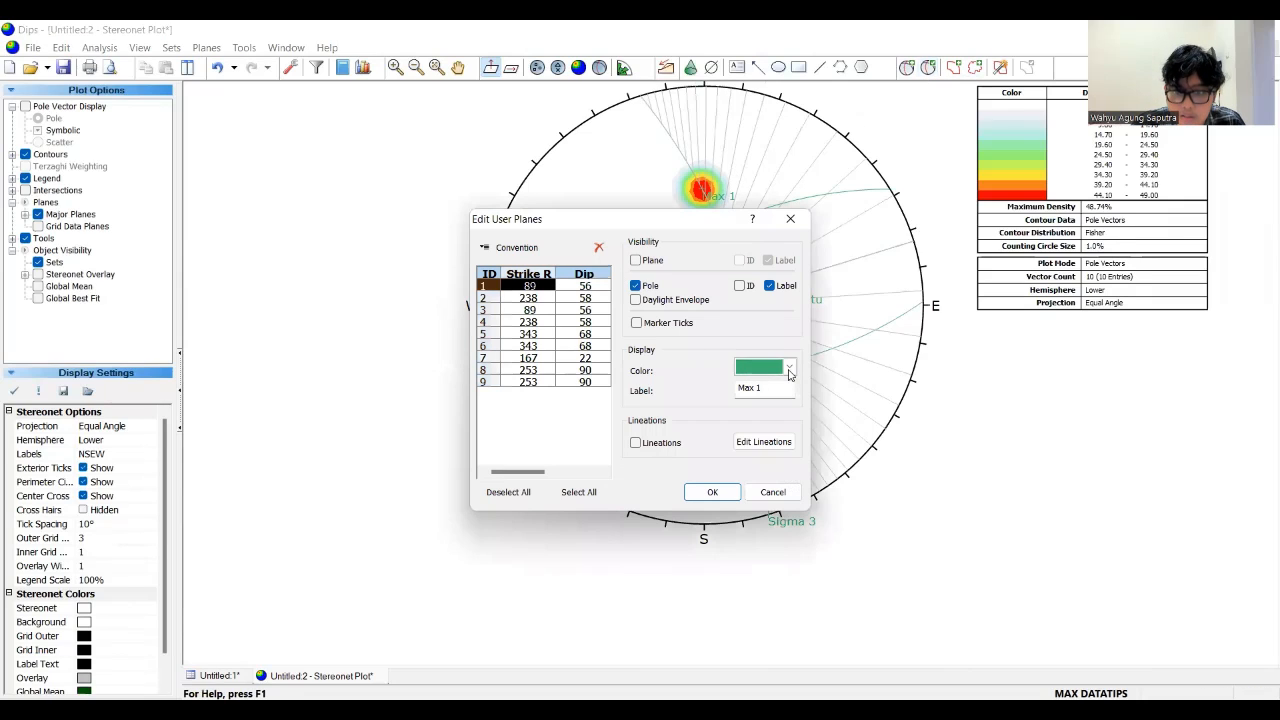
- Color the Max 1 pole black and the Pole 2 entry brown in the user planes list
left_click(789, 367)
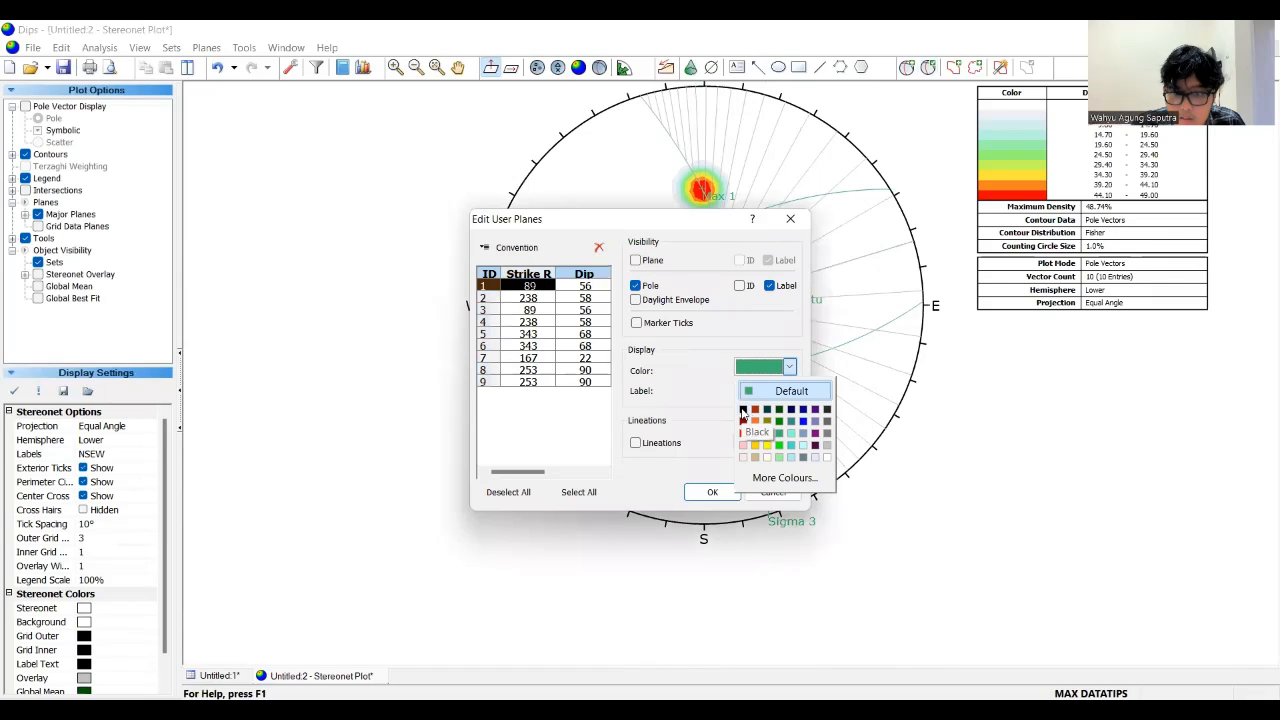
left_click(743, 411)
left_click(593, 299)
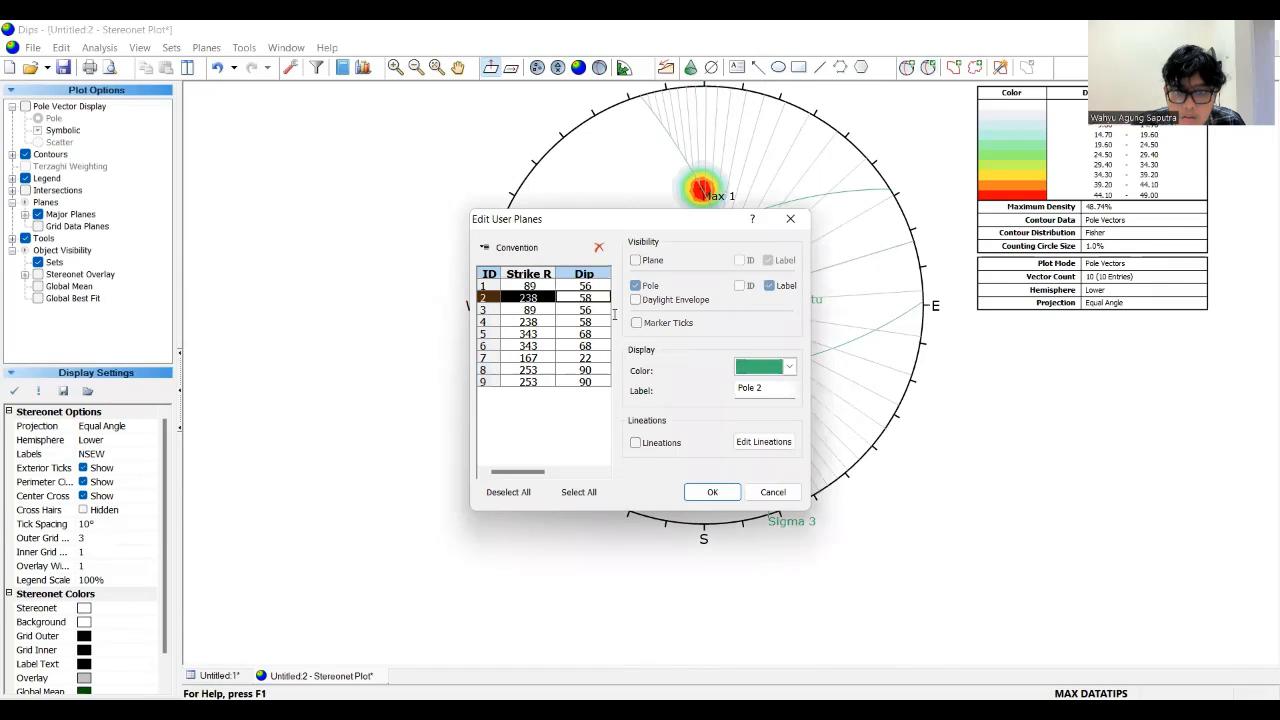
left_click(789, 367)
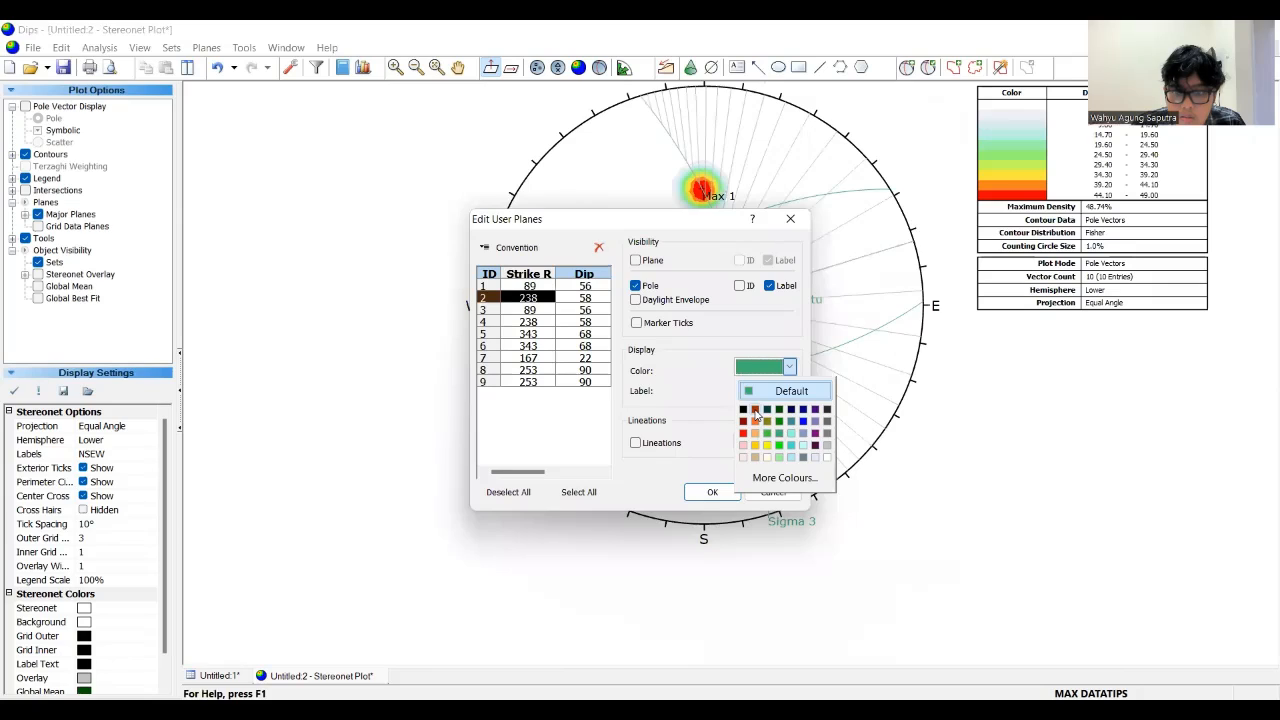
left_click(755, 412)
- Color user plane 4, Sayap Lipatan 2, red
left_click(581, 311)
left_click(789, 367)
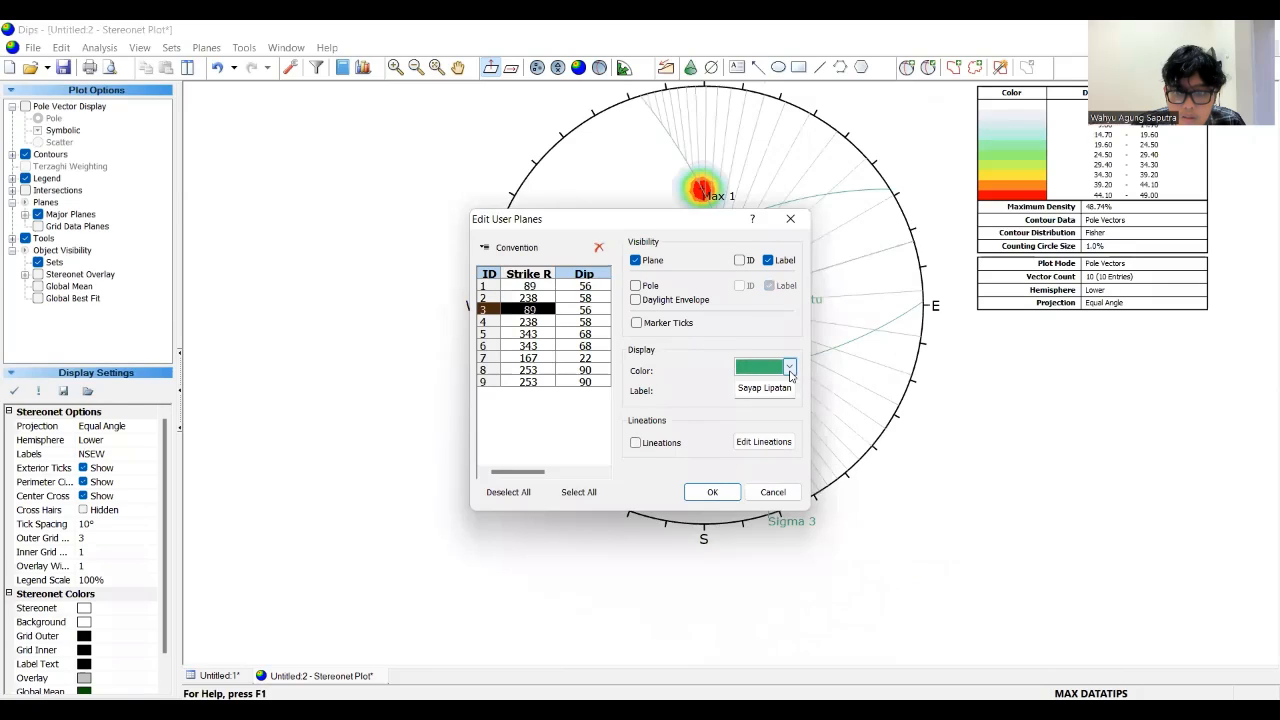
left_click(595, 323)
left_click(595, 323)
left_click(787, 369)
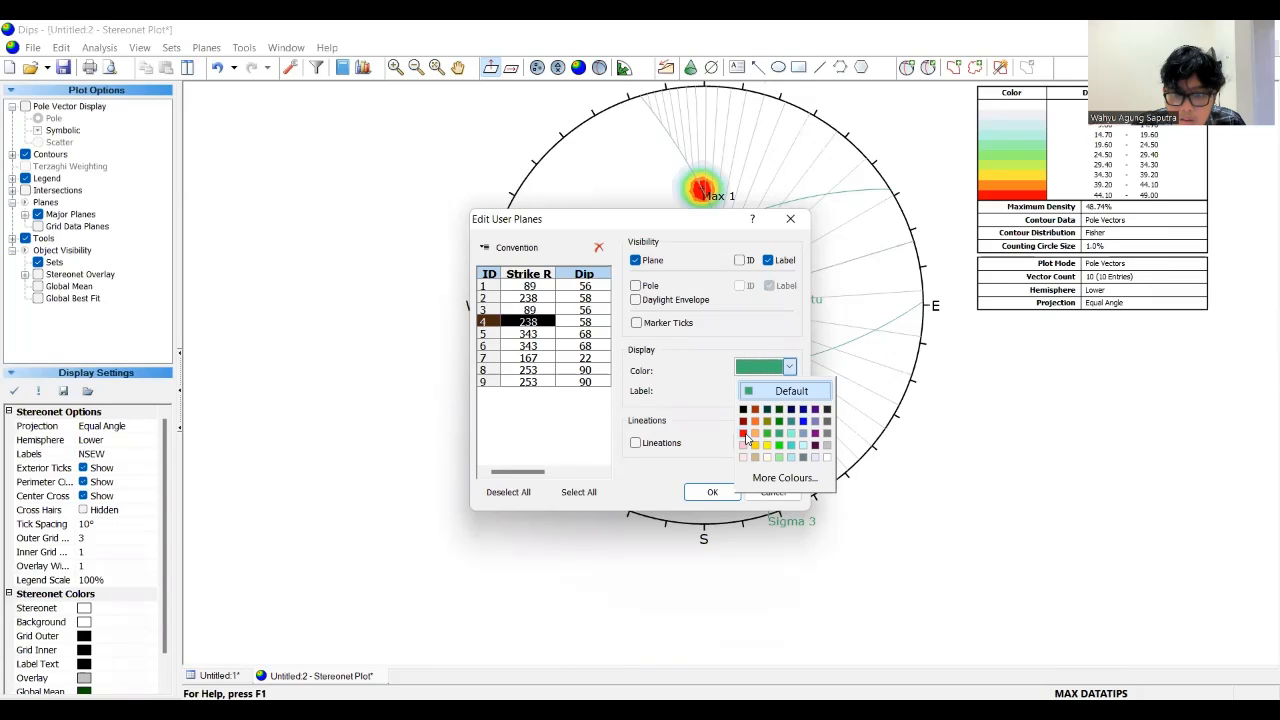
left_click(744, 434)
- Color the Sigma 2 pole light orange and the Bidang Bantu plane yellow
left_click(595, 334)
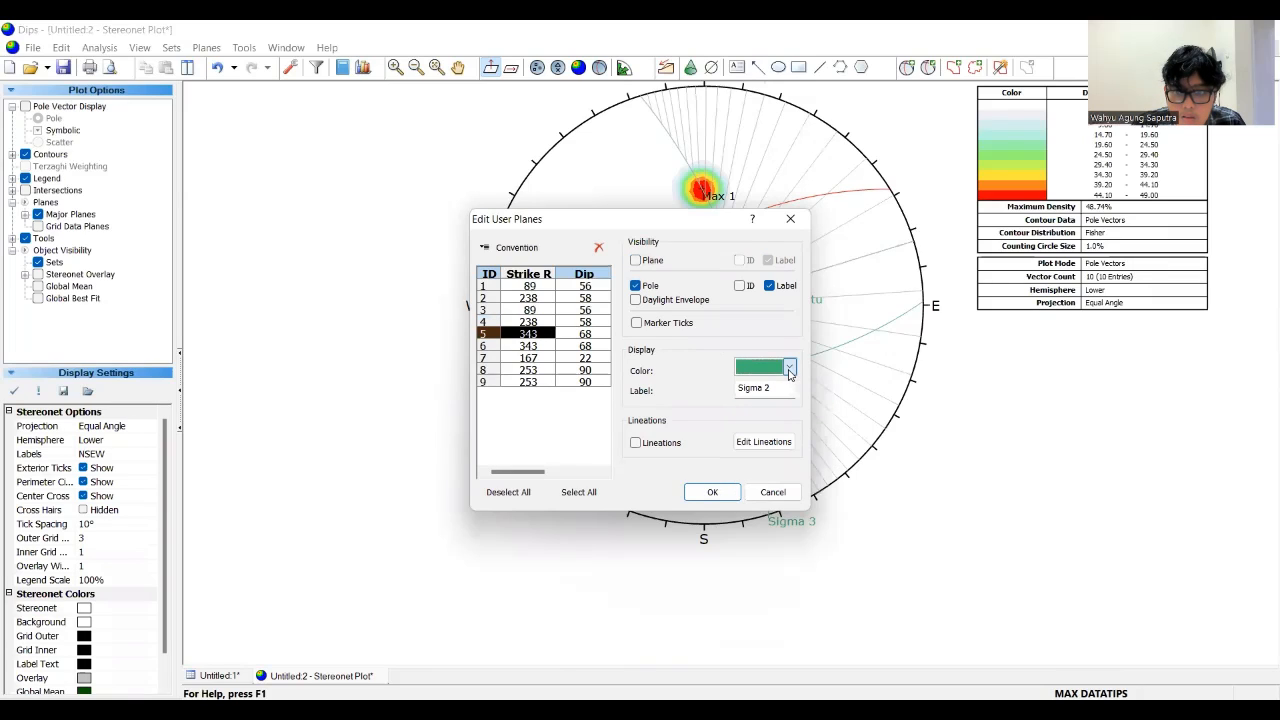
left_click(789, 367)
left_click(757, 434)
left_click(590, 346)
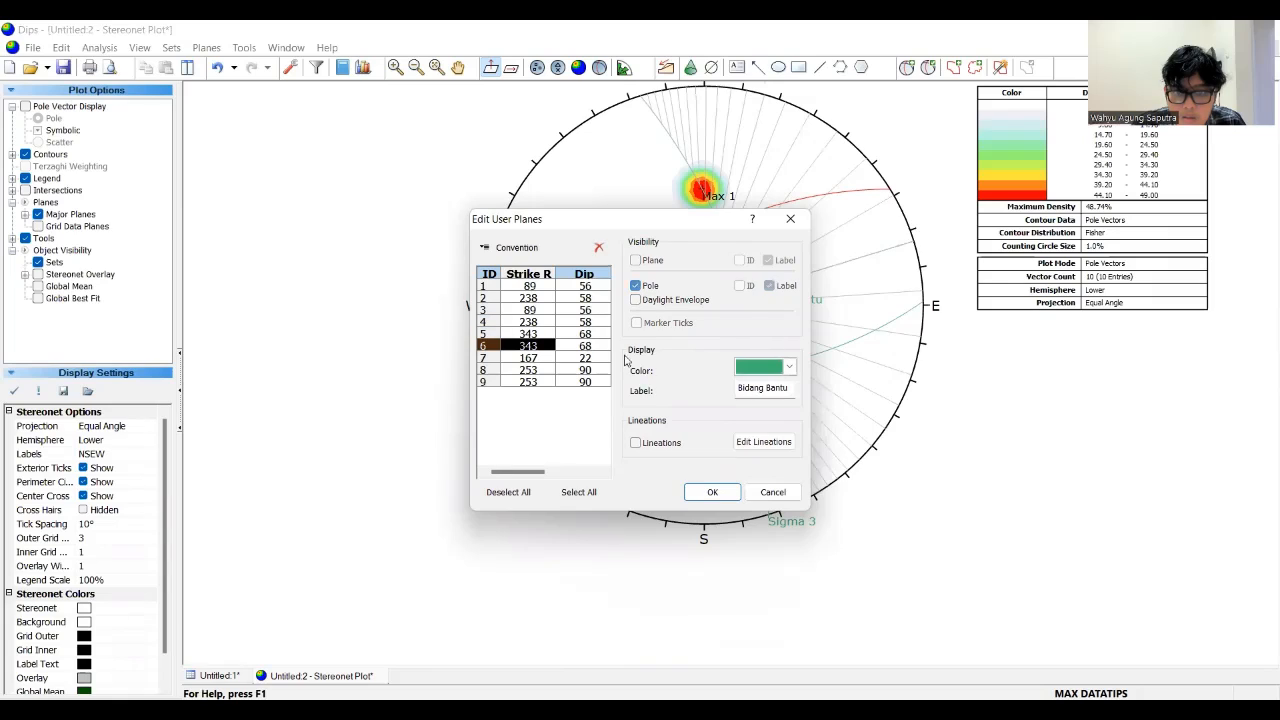
left_click(592, 360)
left_click(591, 347)
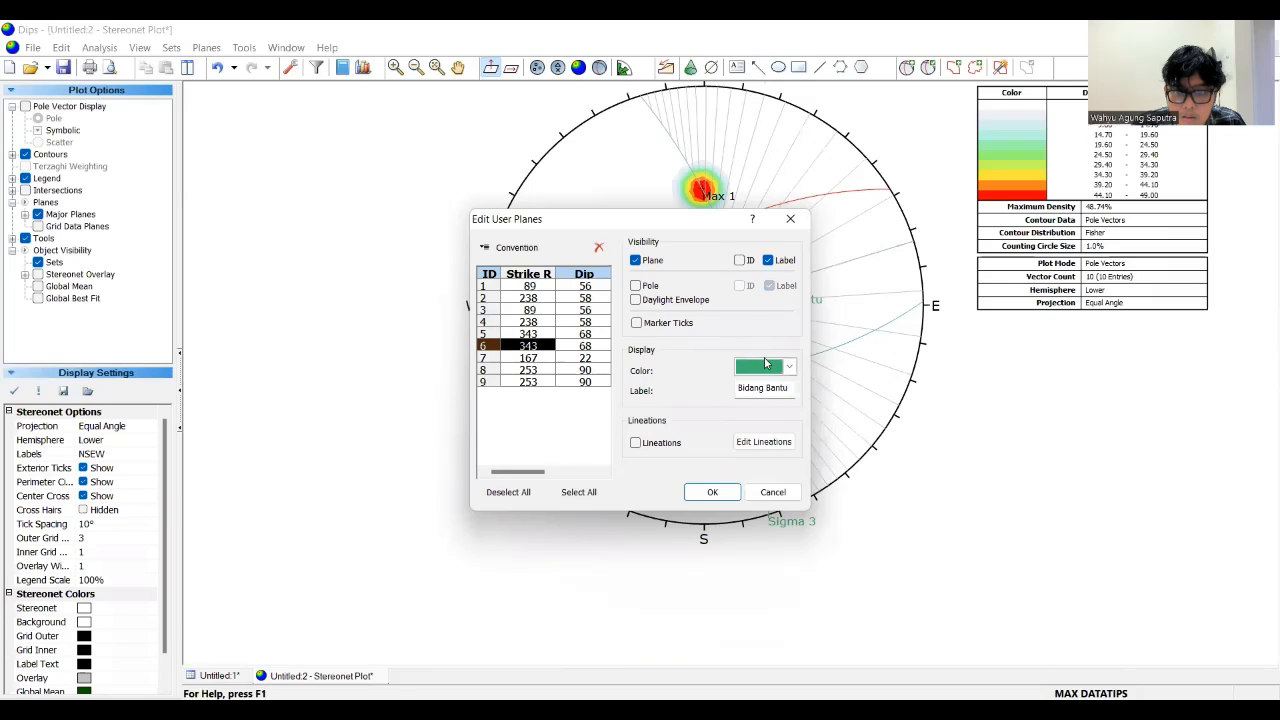
left_click(790, 368)
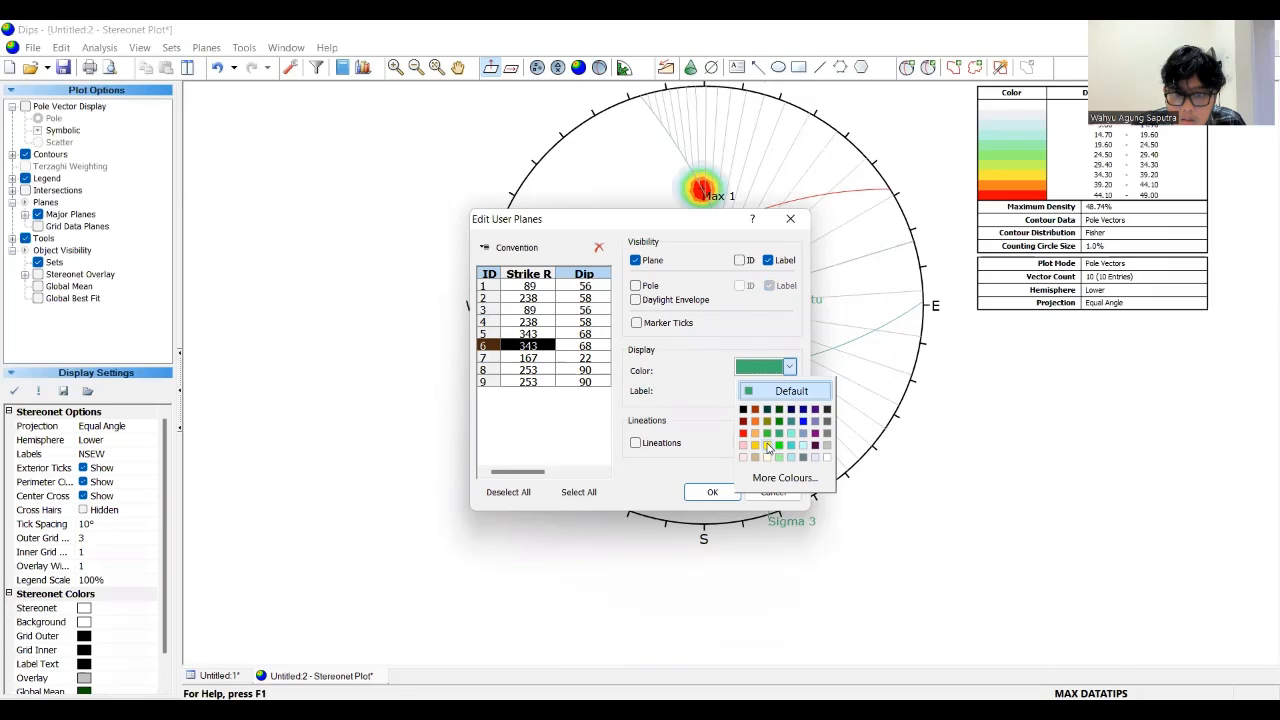
left_click(767, 445)
- Color user plane 7, the Sigma 1 pole, dark purple
left_click(592, 359)
left_click(590, 311)
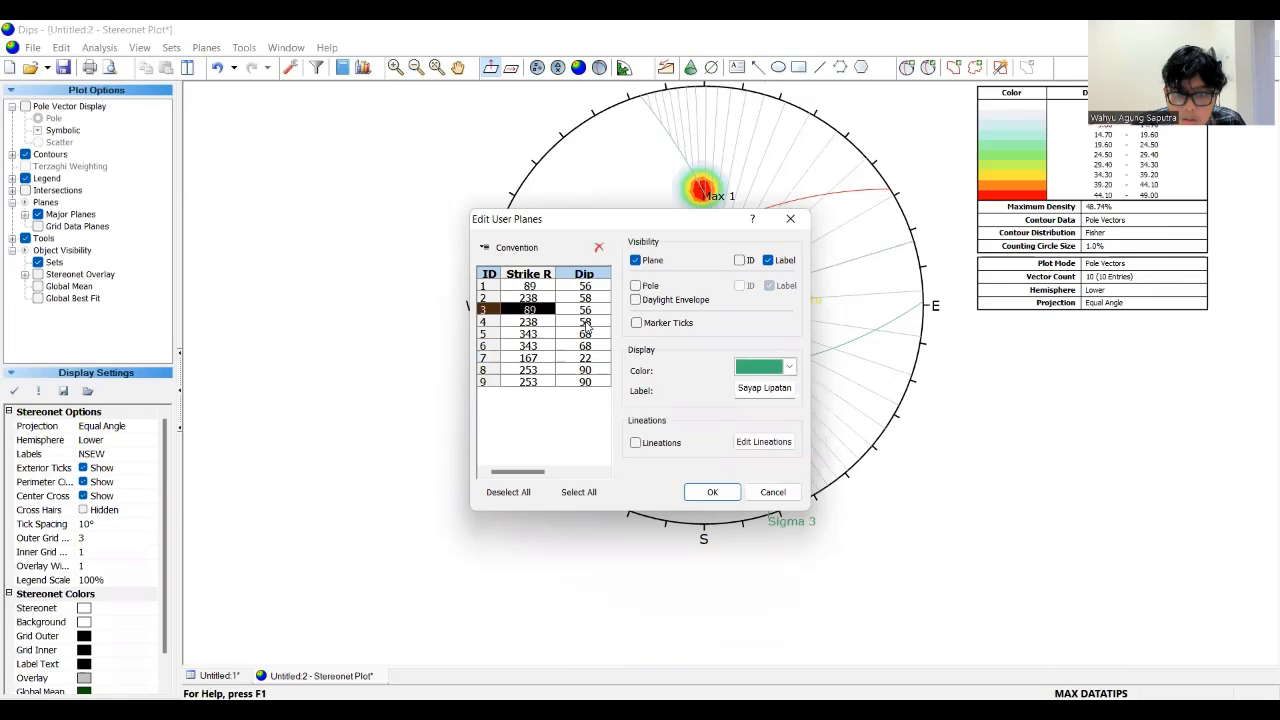
left_click(590, 322)
left_click(590, 298)
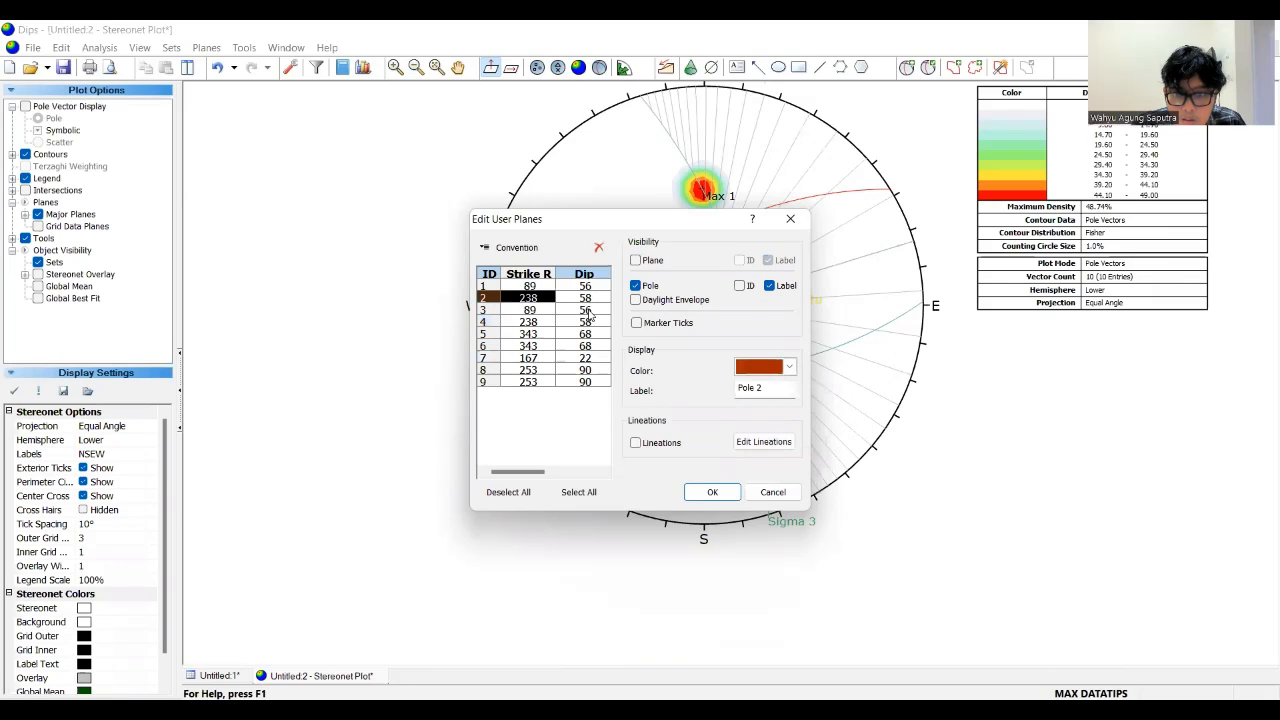
left_click(590, 310)
left_click(591, 359)
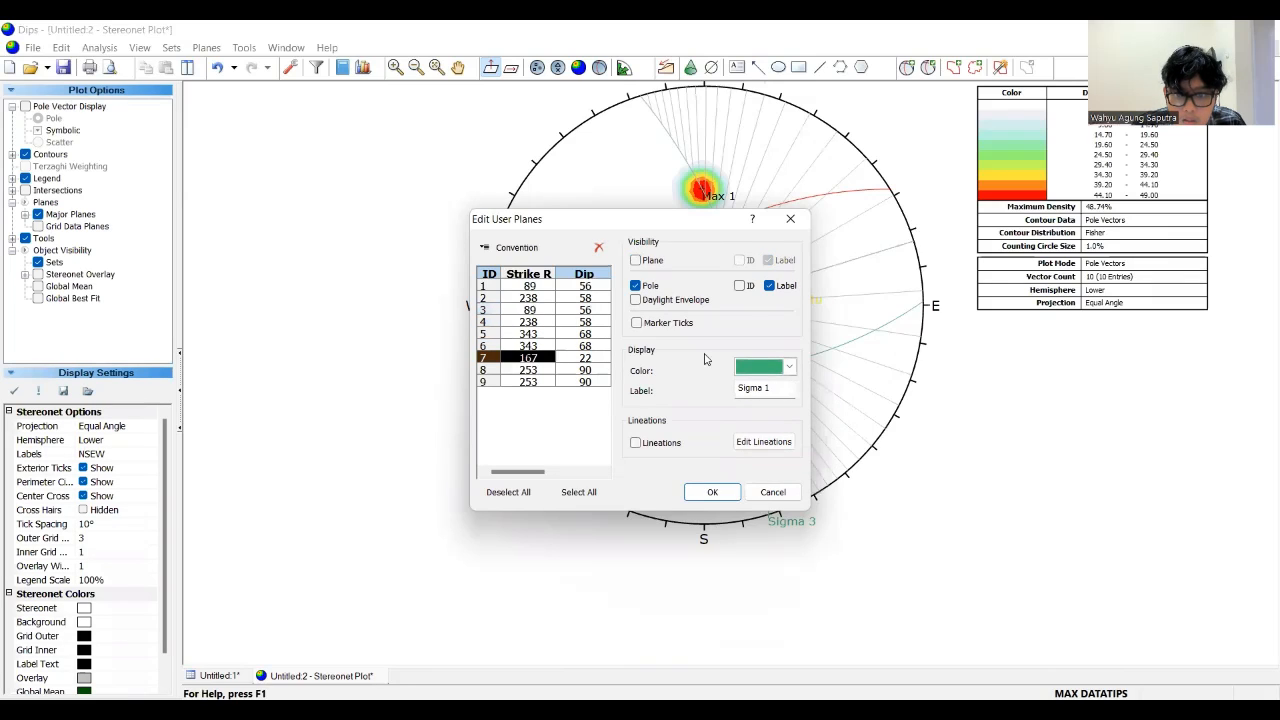
left_click(790, 367)
left_click(816, 446)
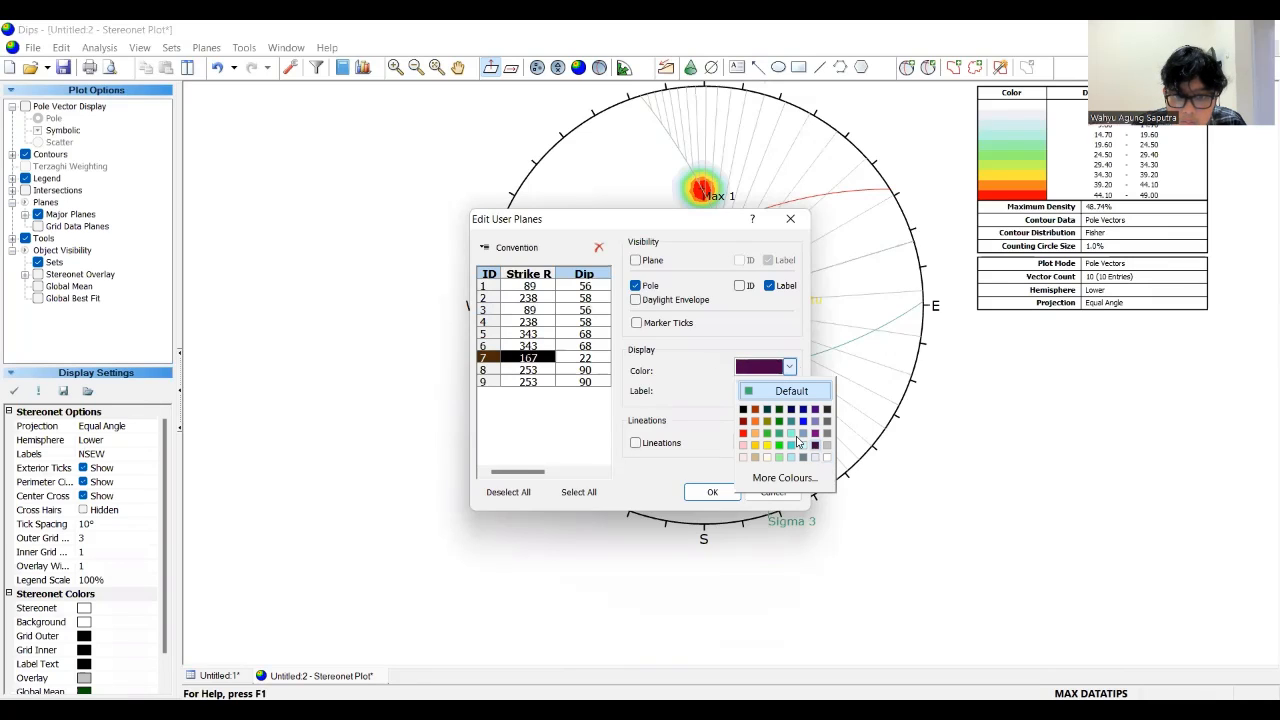
- Color the Sigma 3 pole light gray and the Axial Plane blue, and apply the user plane edits
left_click(590, 370)
left_click(790, 367)
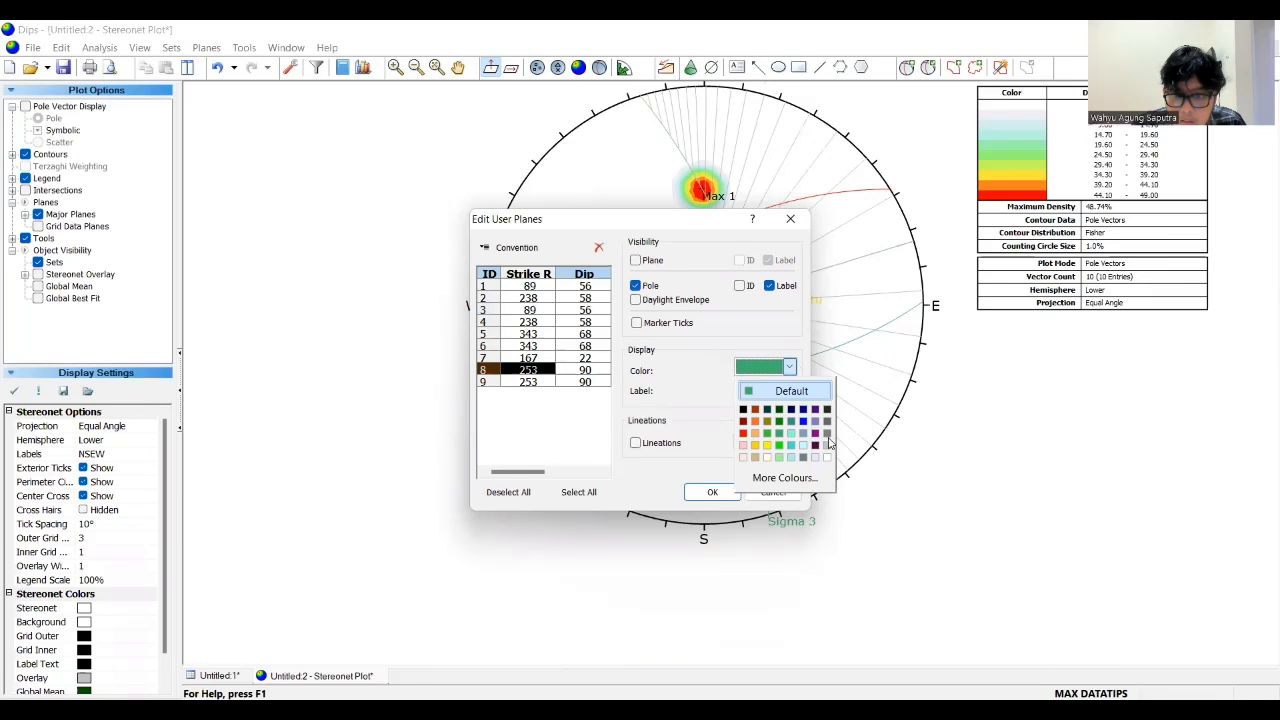
left_click(829, 451)
left_click(600, 382)
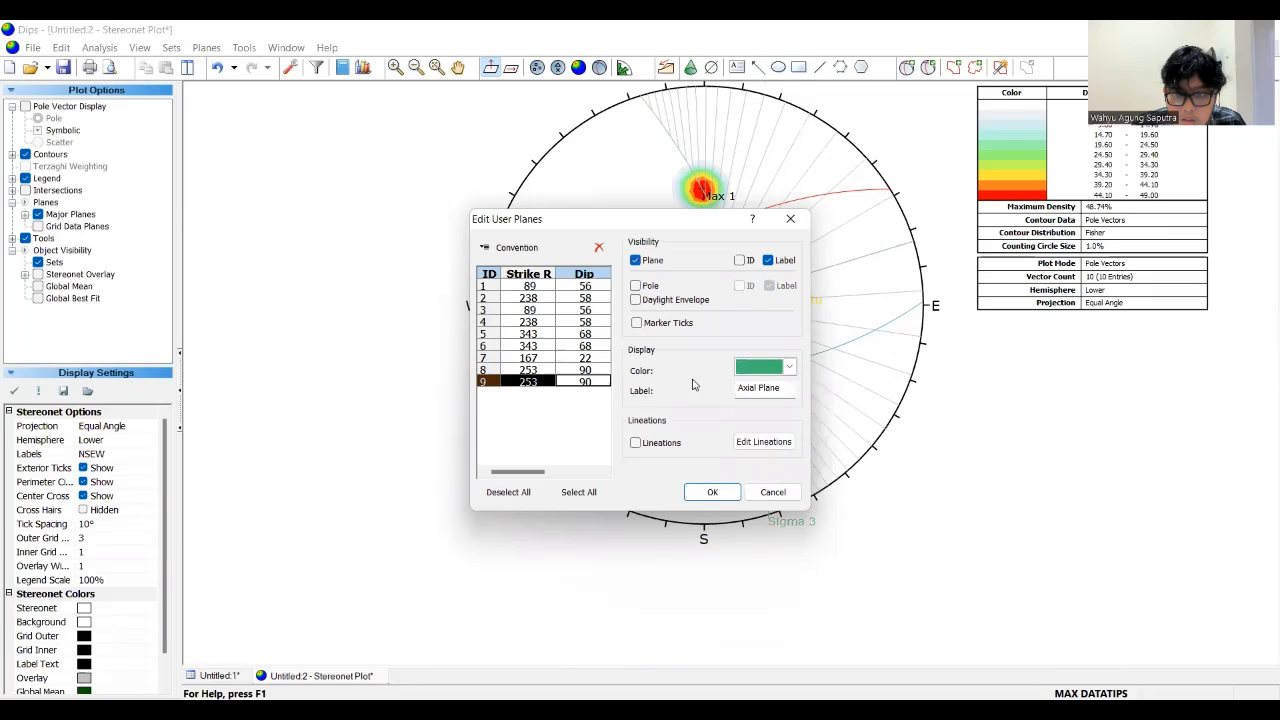
left_click(792, 370)
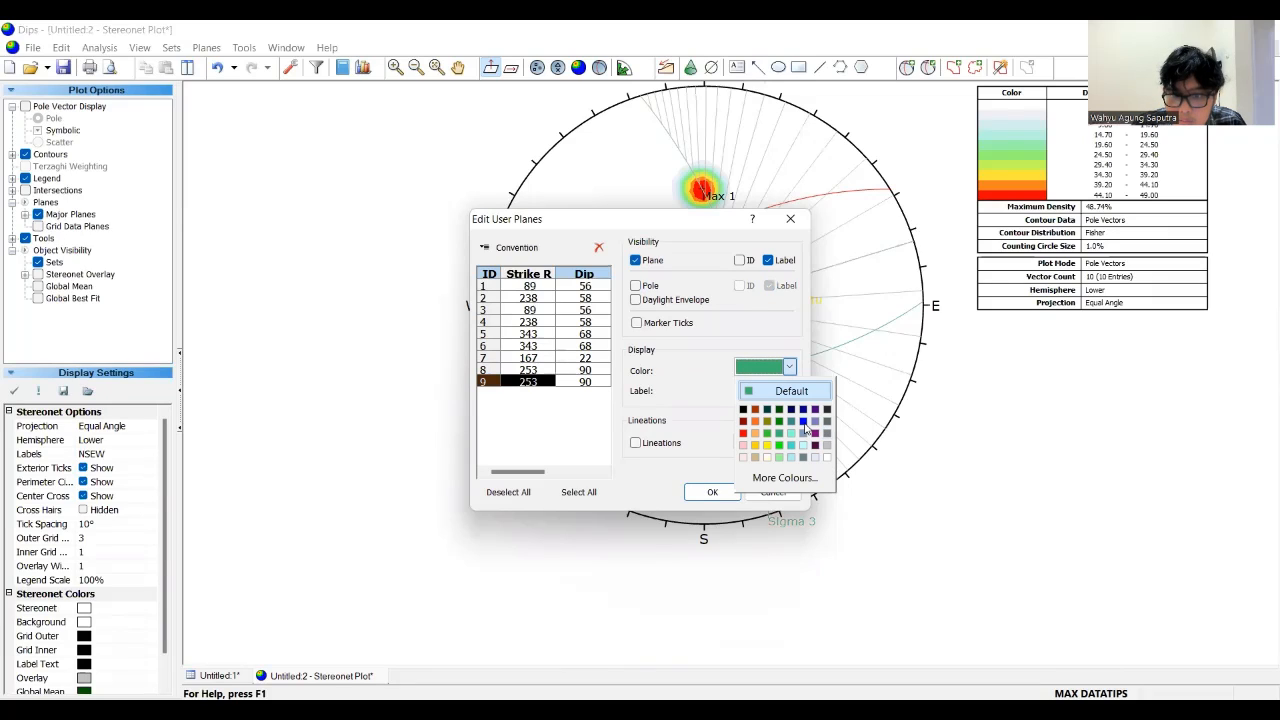
left_click(805, 424)
left_click(727, 496)
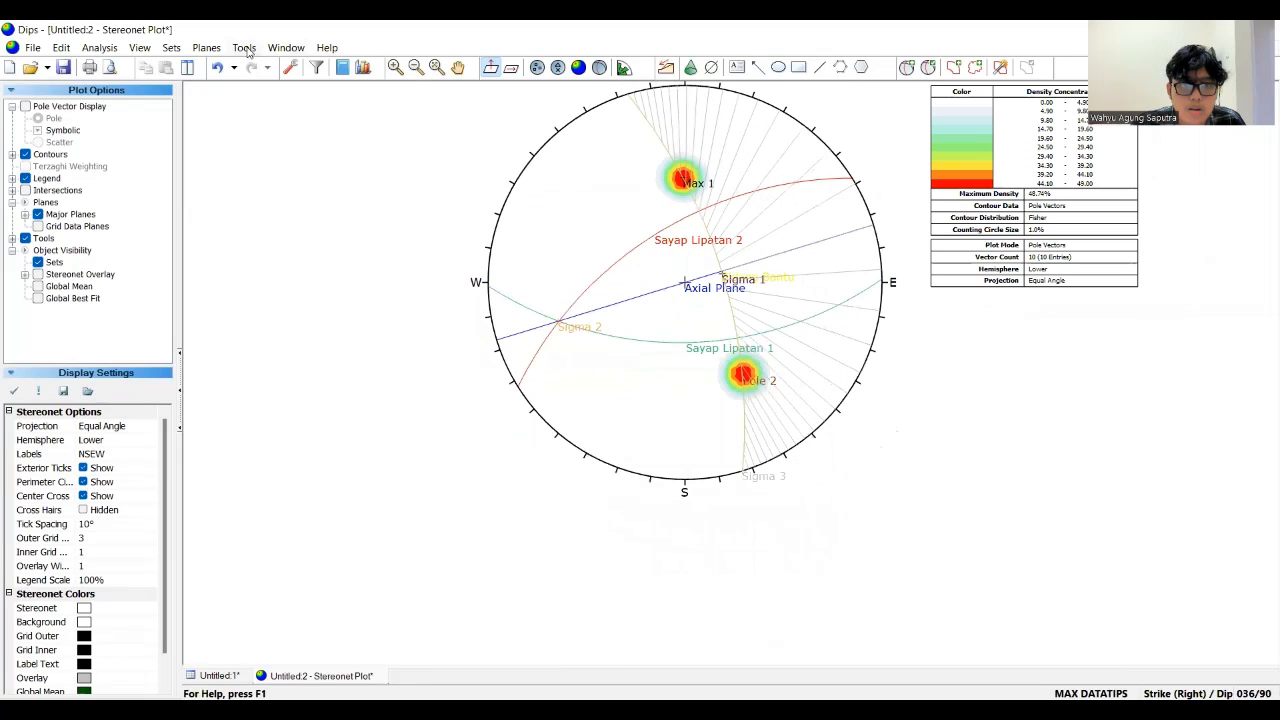
- Remove the fan-shaped grid lines overlaid on the stereonet plot
key("alt+t")
left_click(337, 337)
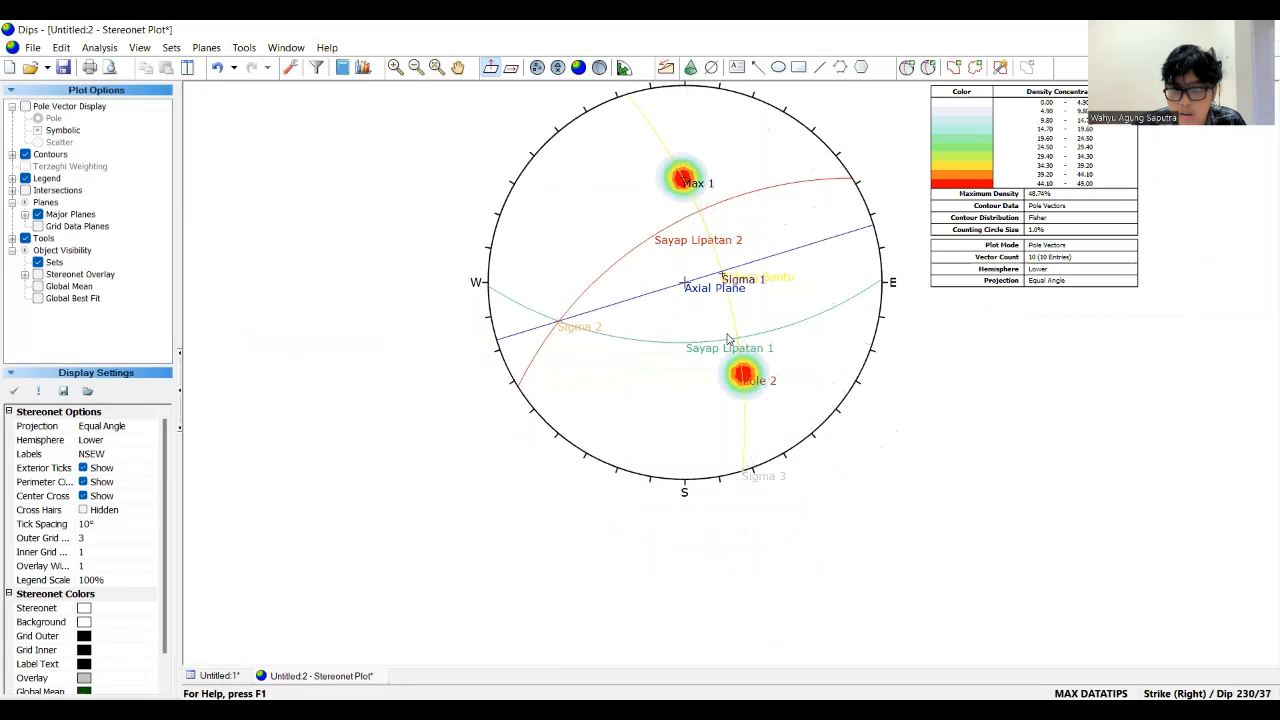
scroll(655, 310, "up", 1)
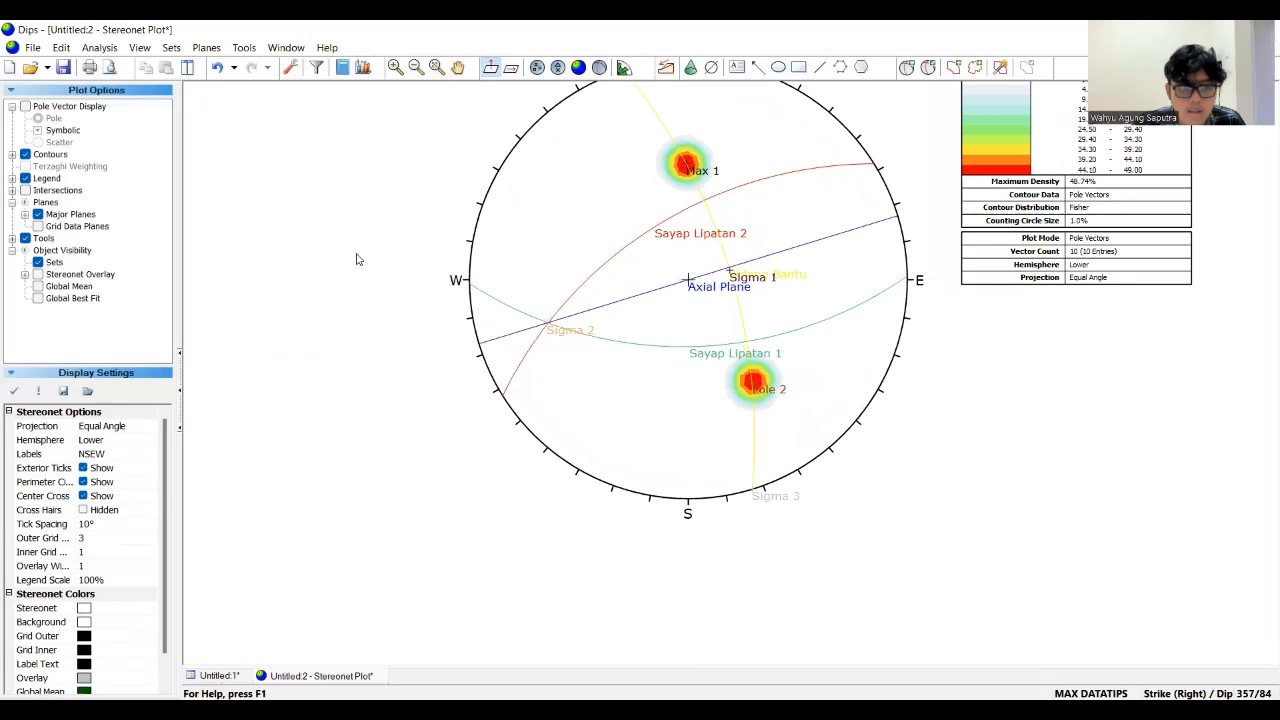
- List the user planes in the plot legend and switch the orientation convention to Trend / Plunge, with the whole stereonet in view
left_click(25, 178)
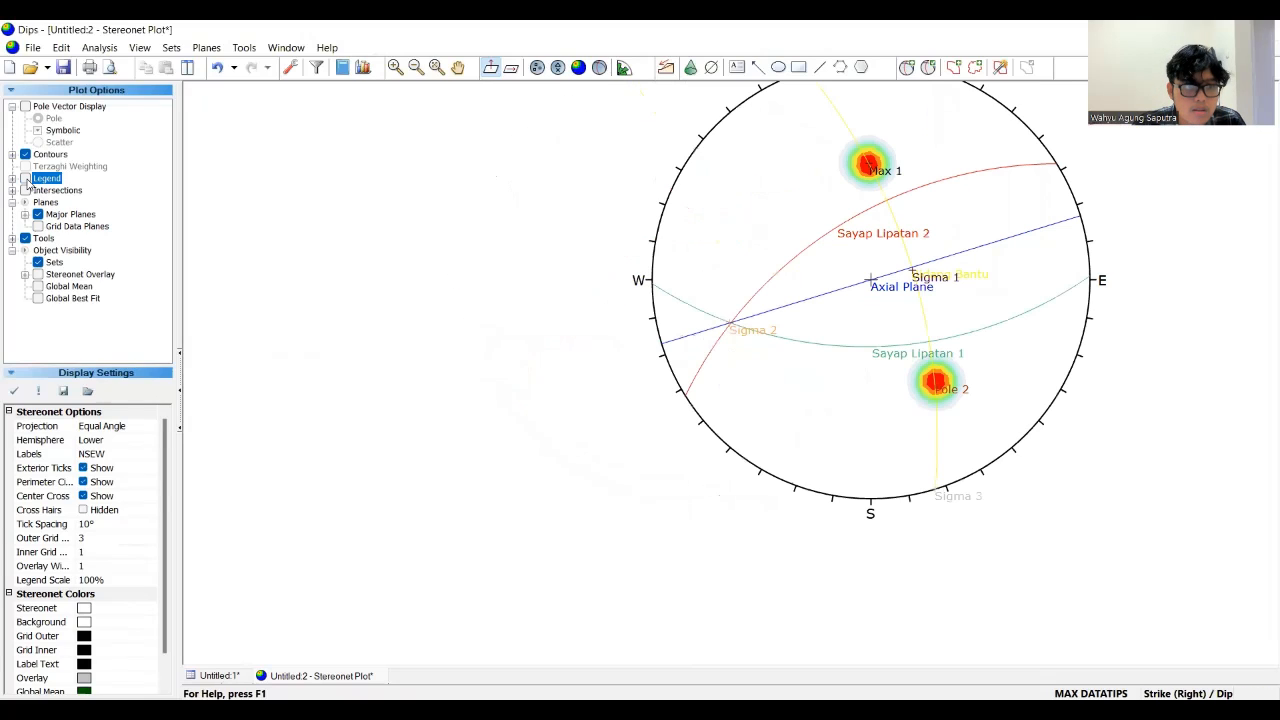
left_click(25, 178)
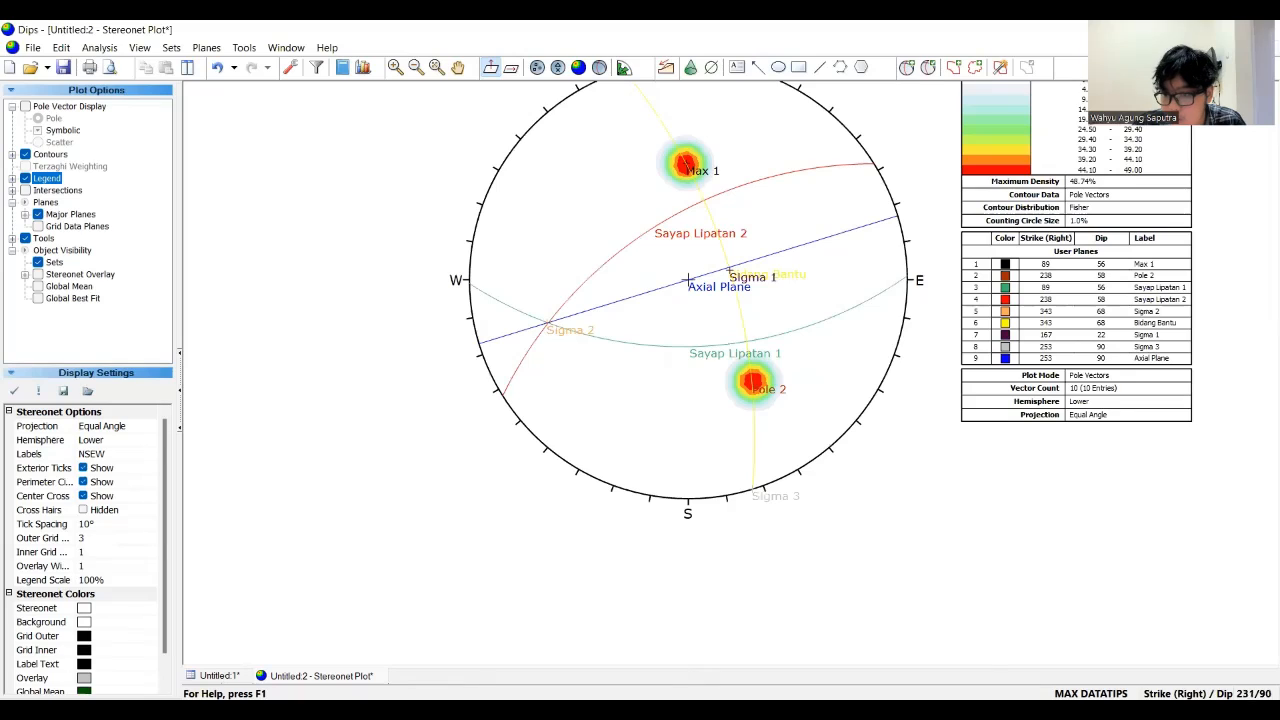
left_click(1178, 693)
left_click(1178, 693)
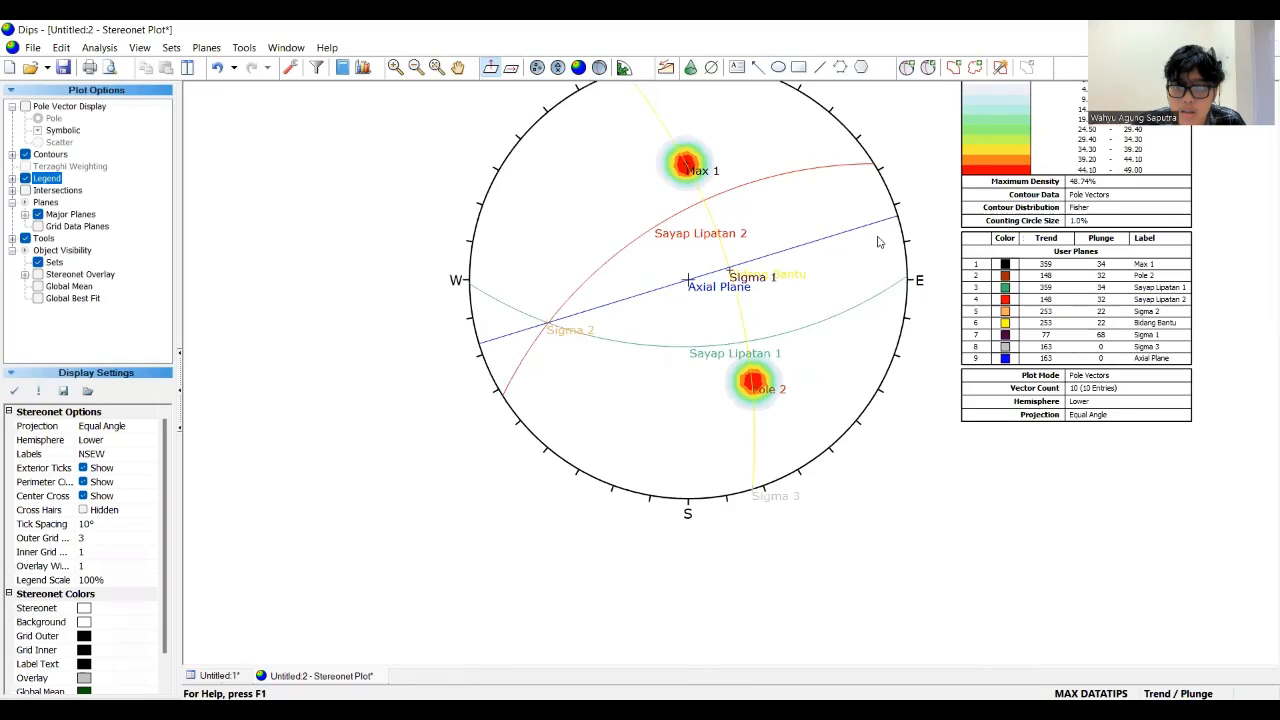
left_click(917, 208)
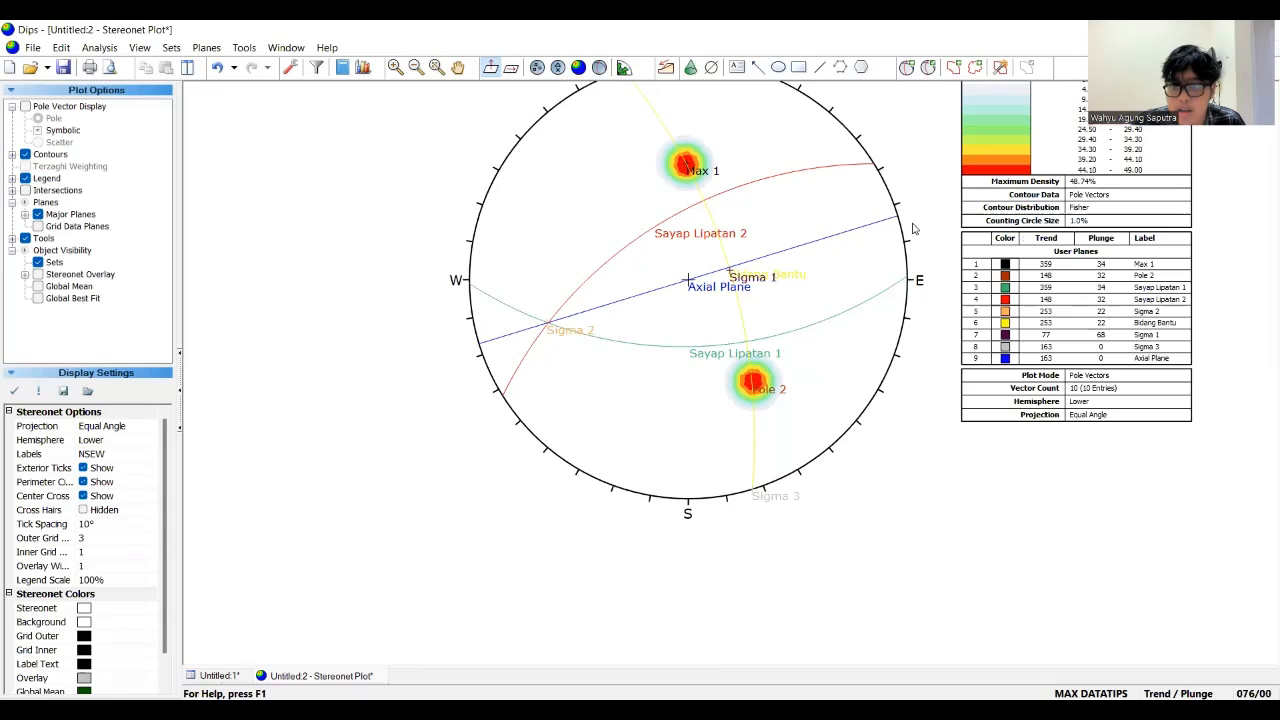
left_click(458, 67)
left_click_drag(748, 274, 692, 274)
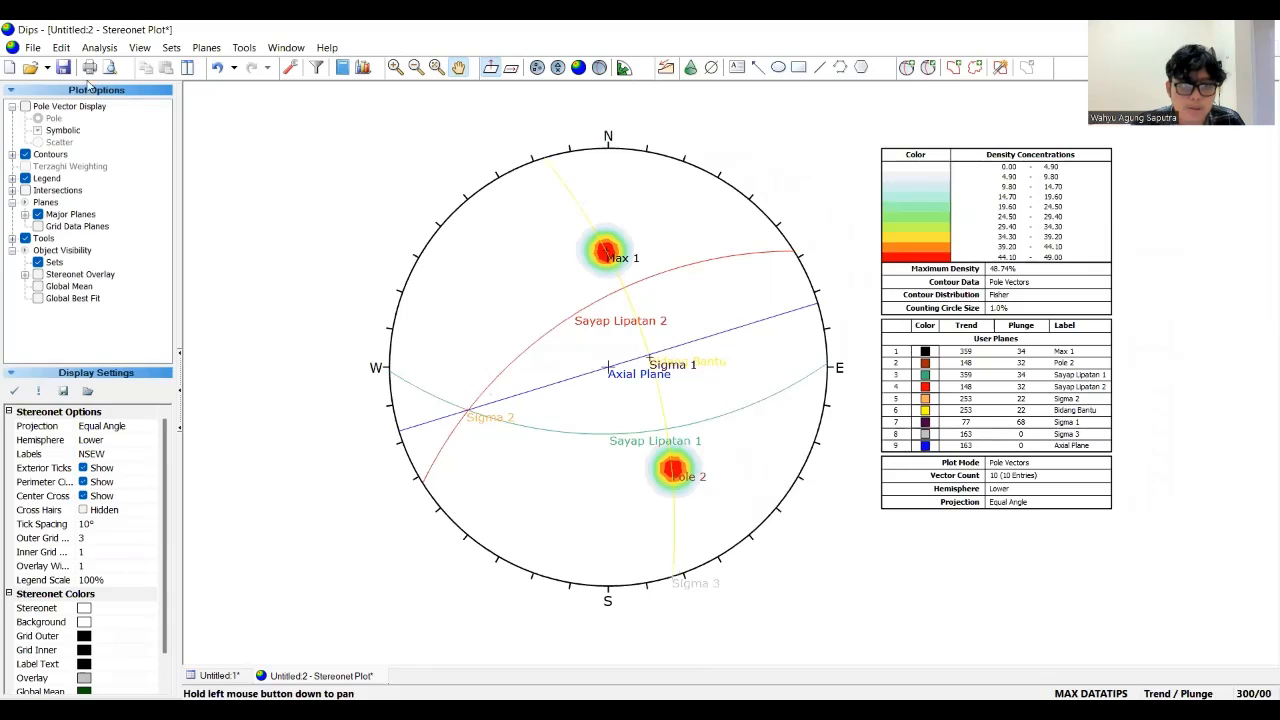
- Start exporting the stereonet plot as an image file
left_click(33, 48)
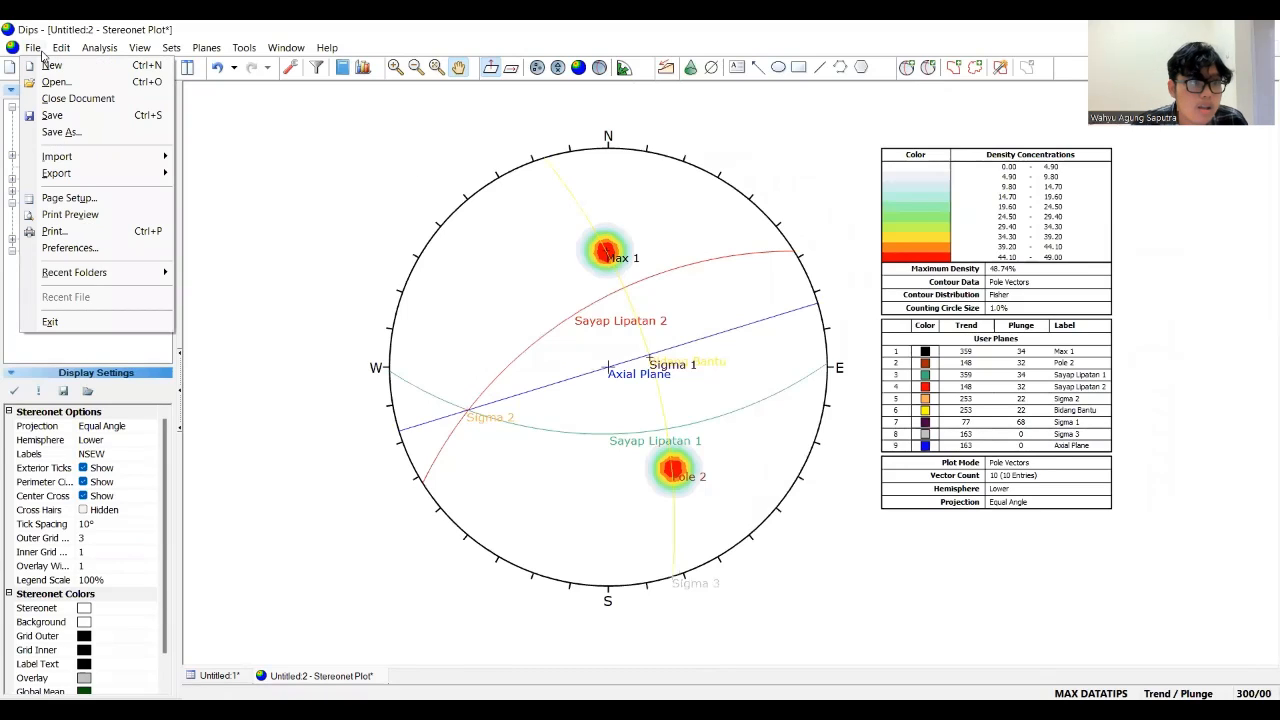
key("Left")
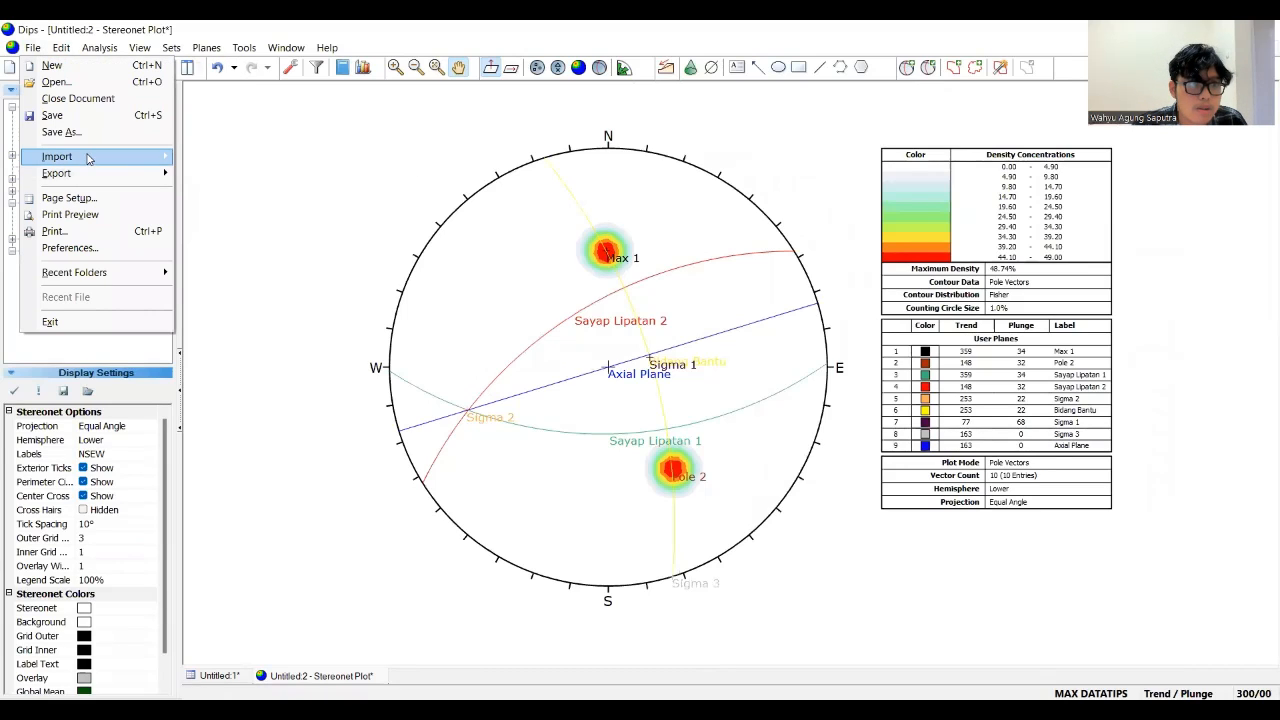
mouse_move(95, 161)
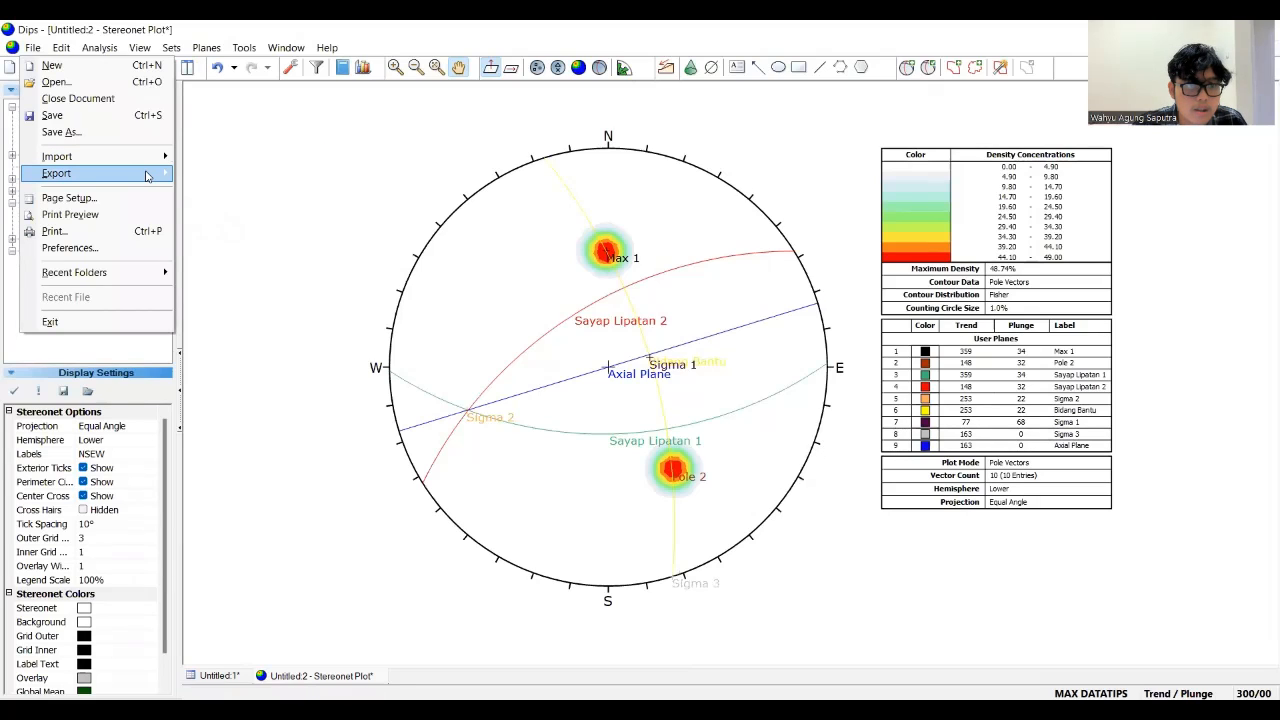
mouse_move(147, 176)
left_click(228, 190)
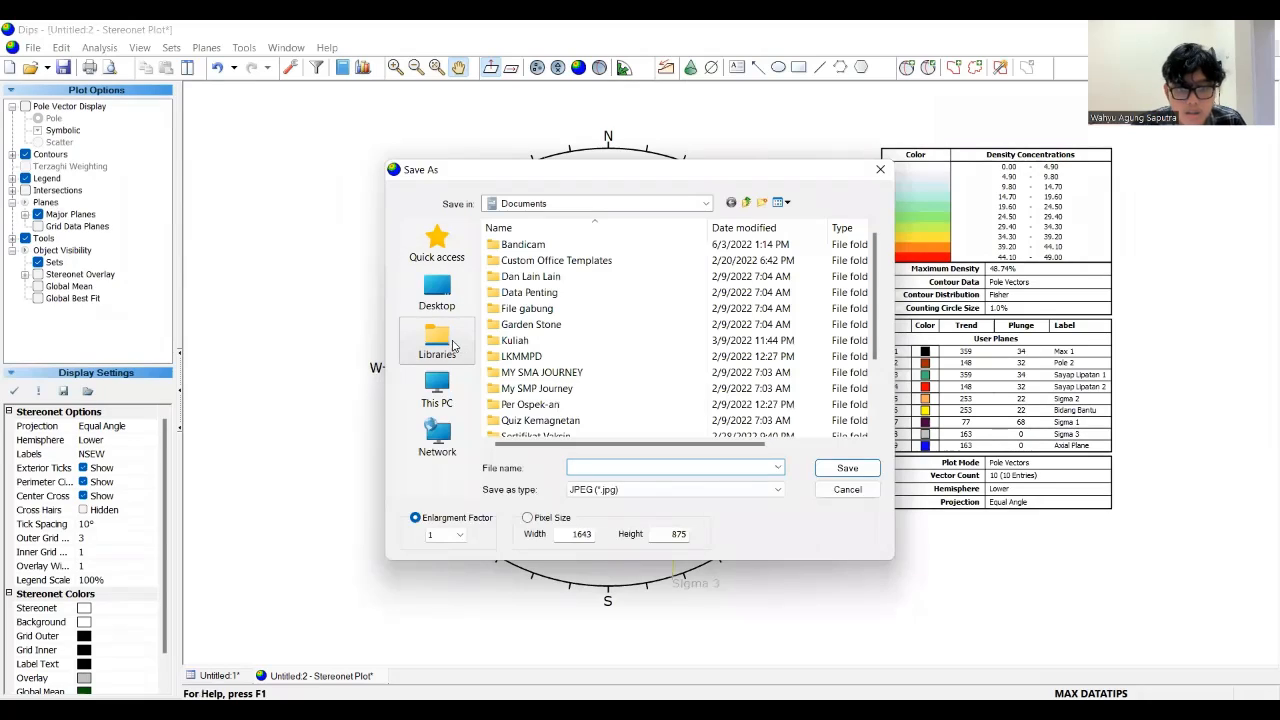
- Save the plot as a JPEG named "Data lipatan" in the Documents folder
left_click(432, 396)
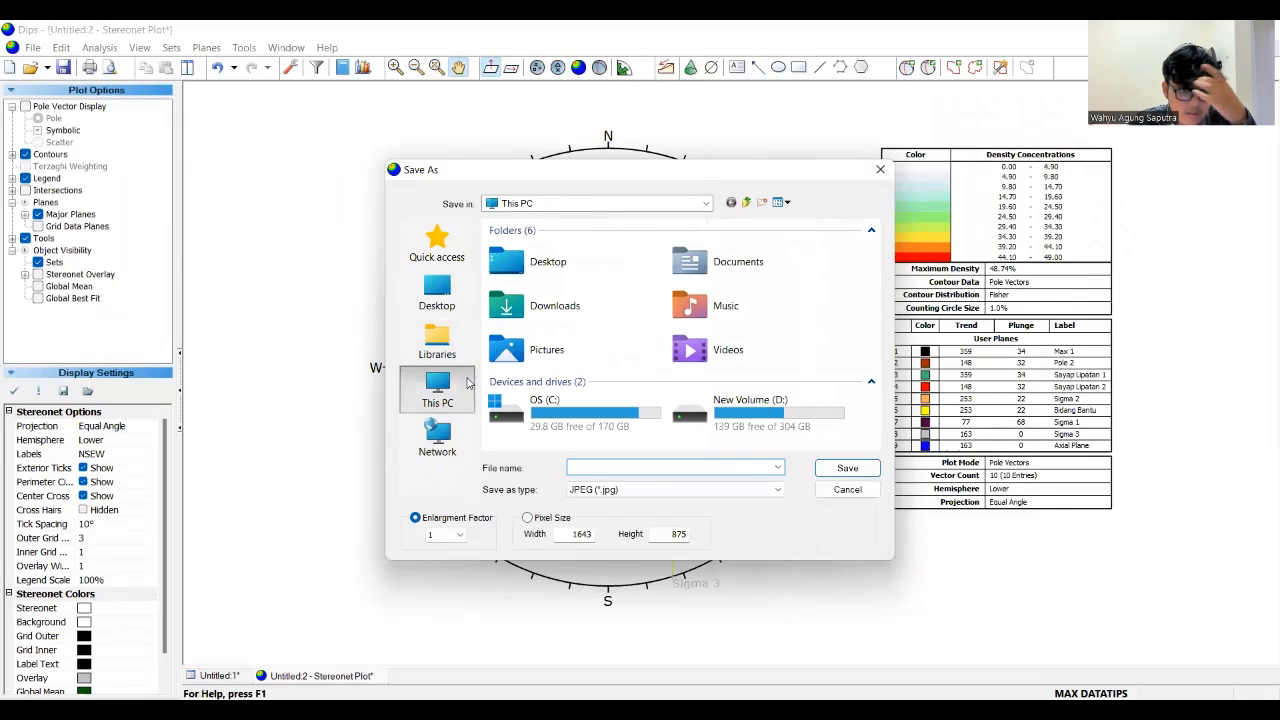
left_click(583, 266)
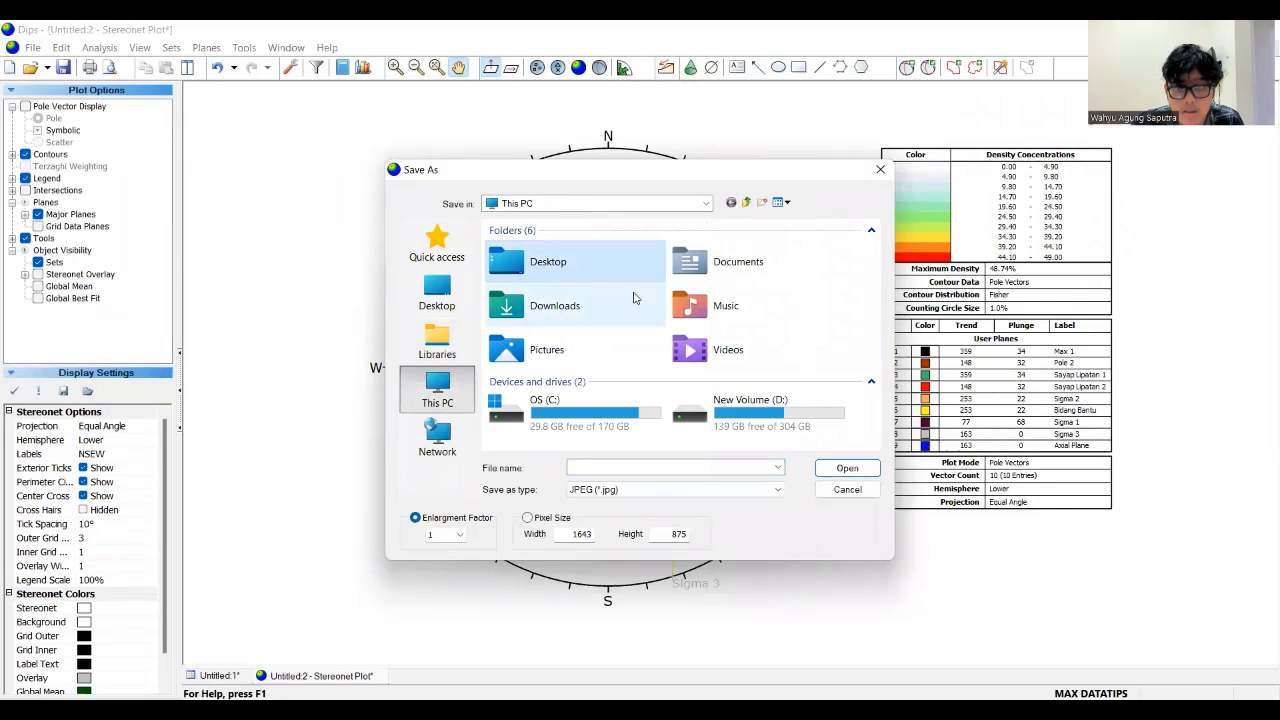
double_click(712, 262)
left_click(635, 468)
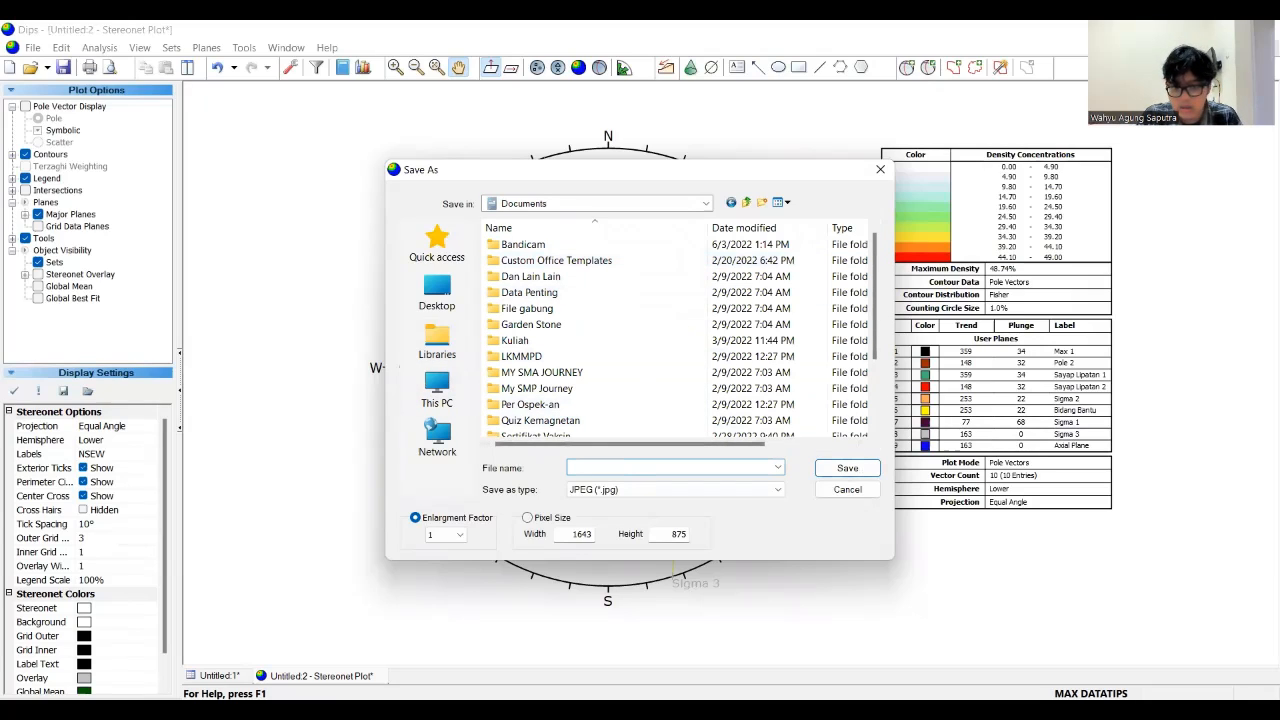
type("Dta")
key("BackSpace")
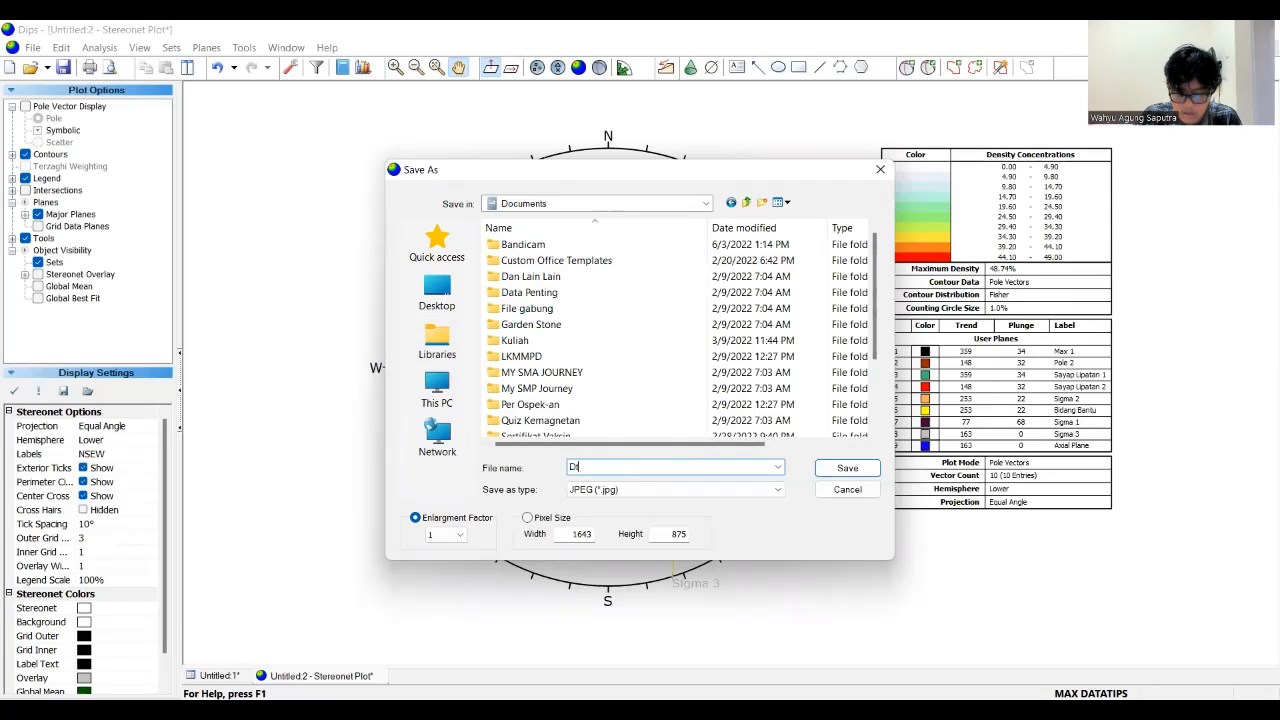
type("ata lipatan")
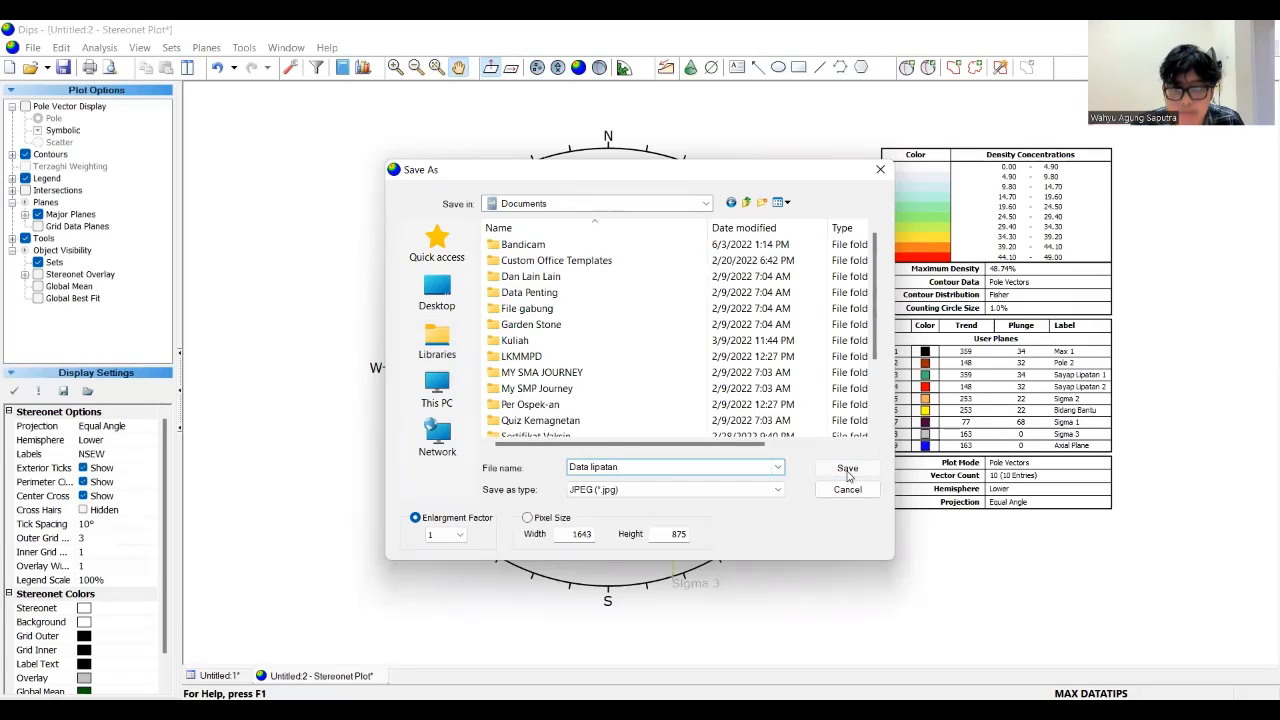
left_click(847, 470)
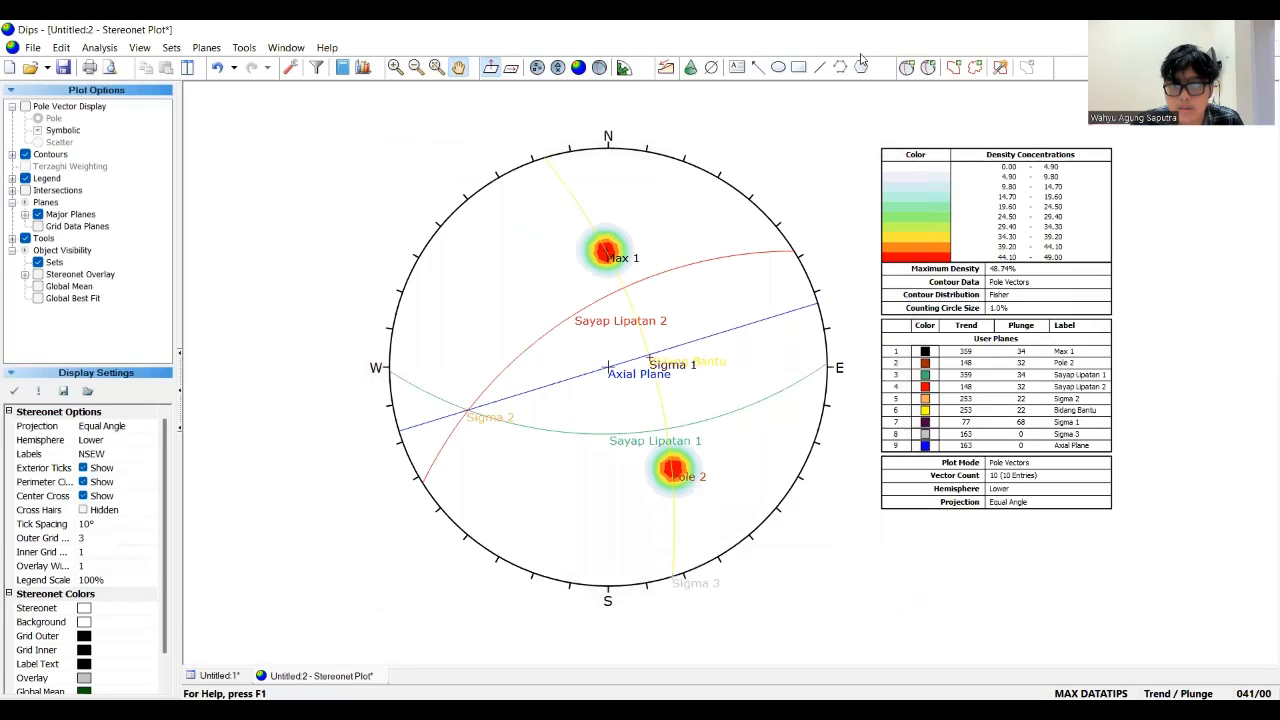
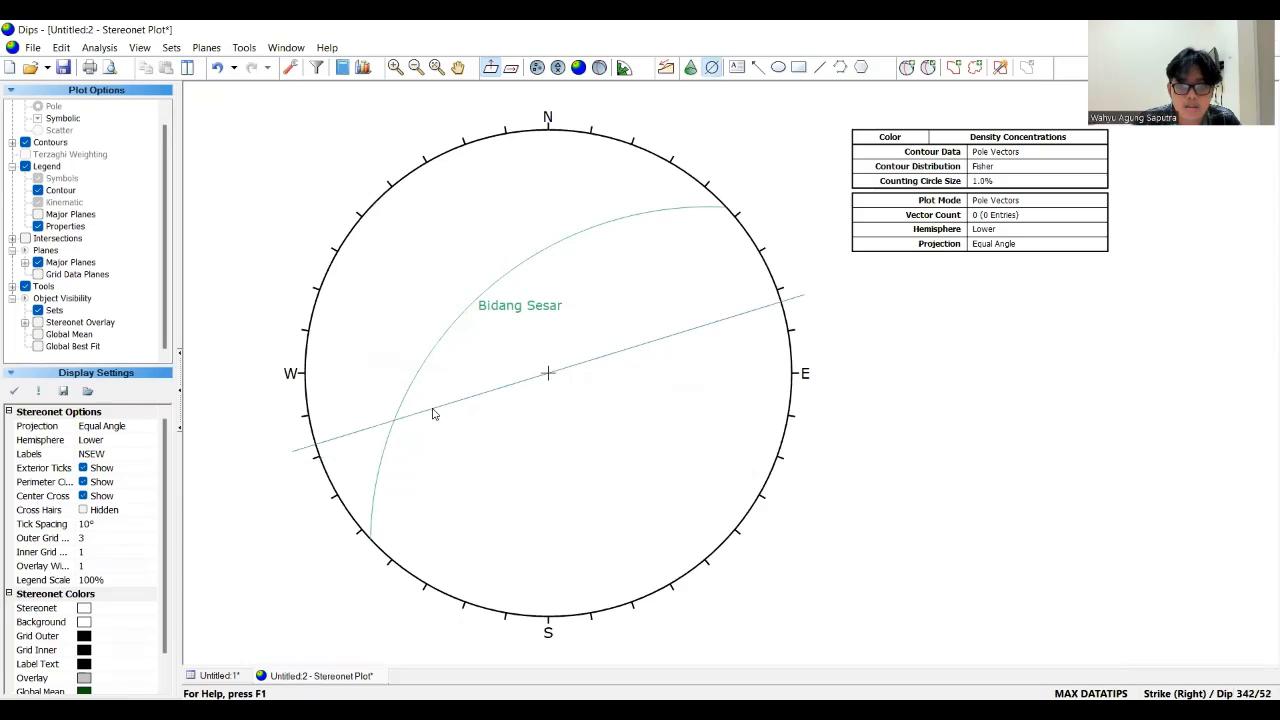
- Add a line through the stereonet's centre with a trend of 246
left_click(432, 408)
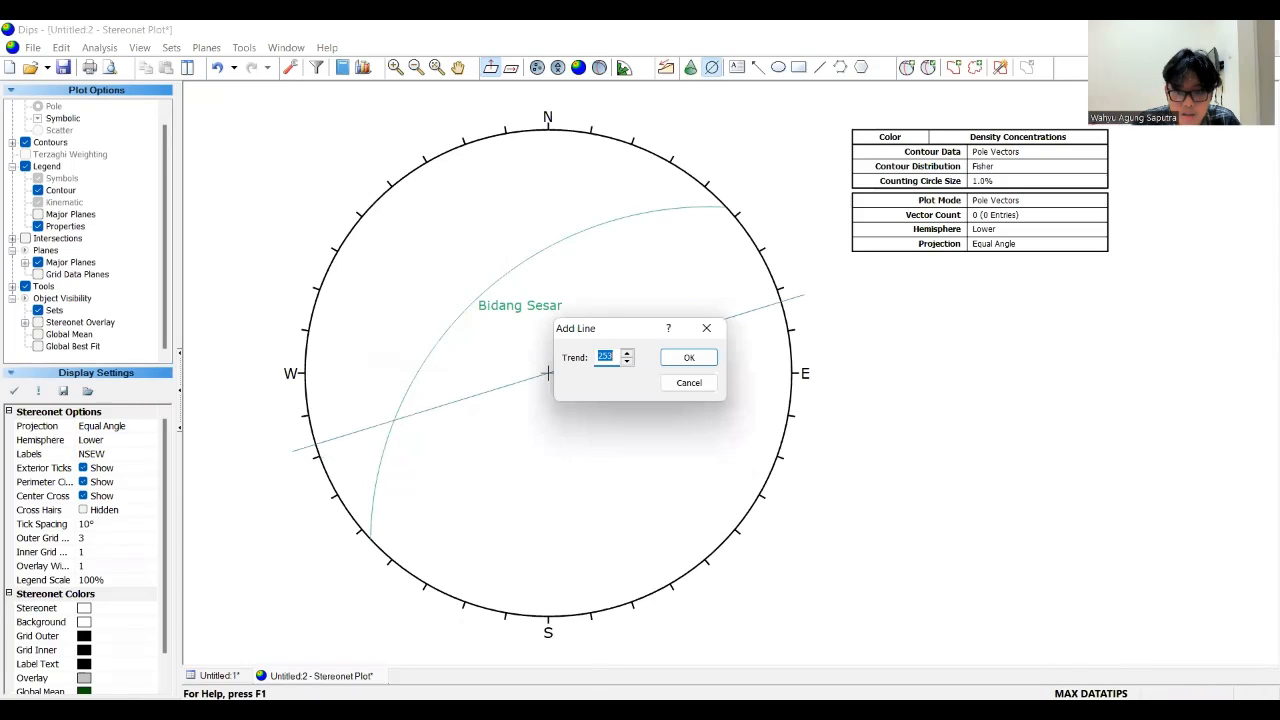
key("alt+Tab")
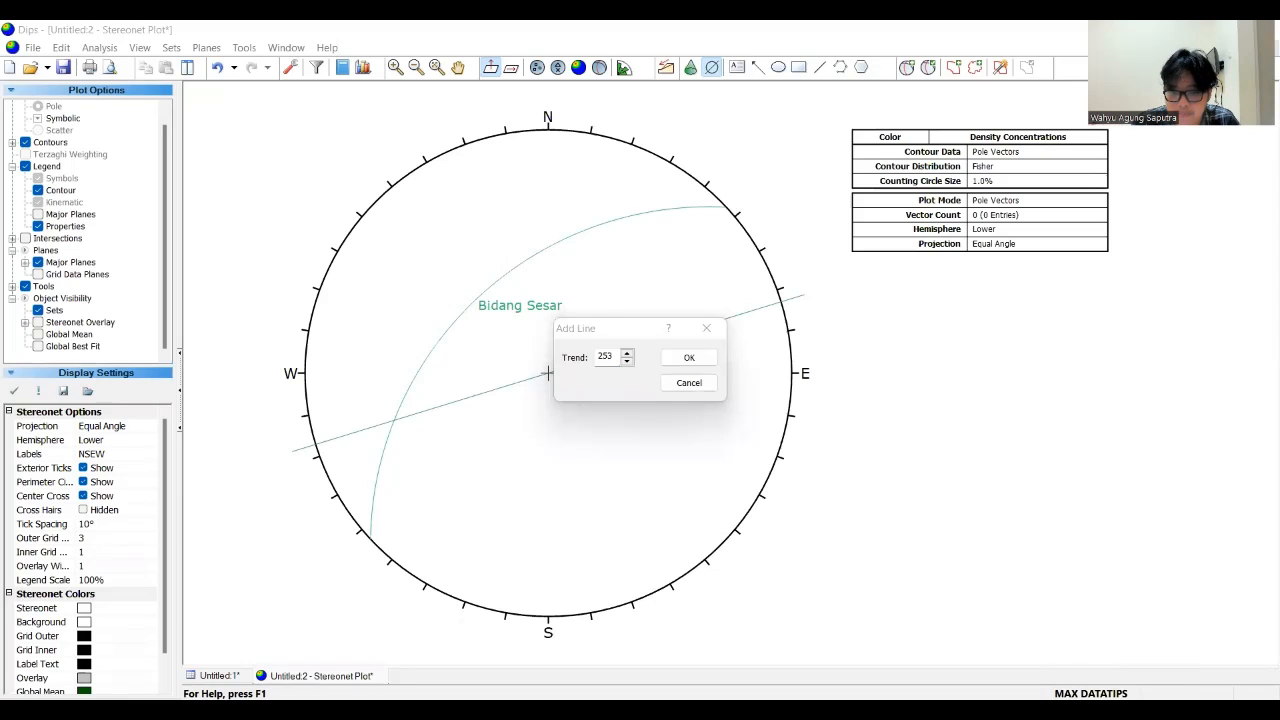
left_click(621, 360)
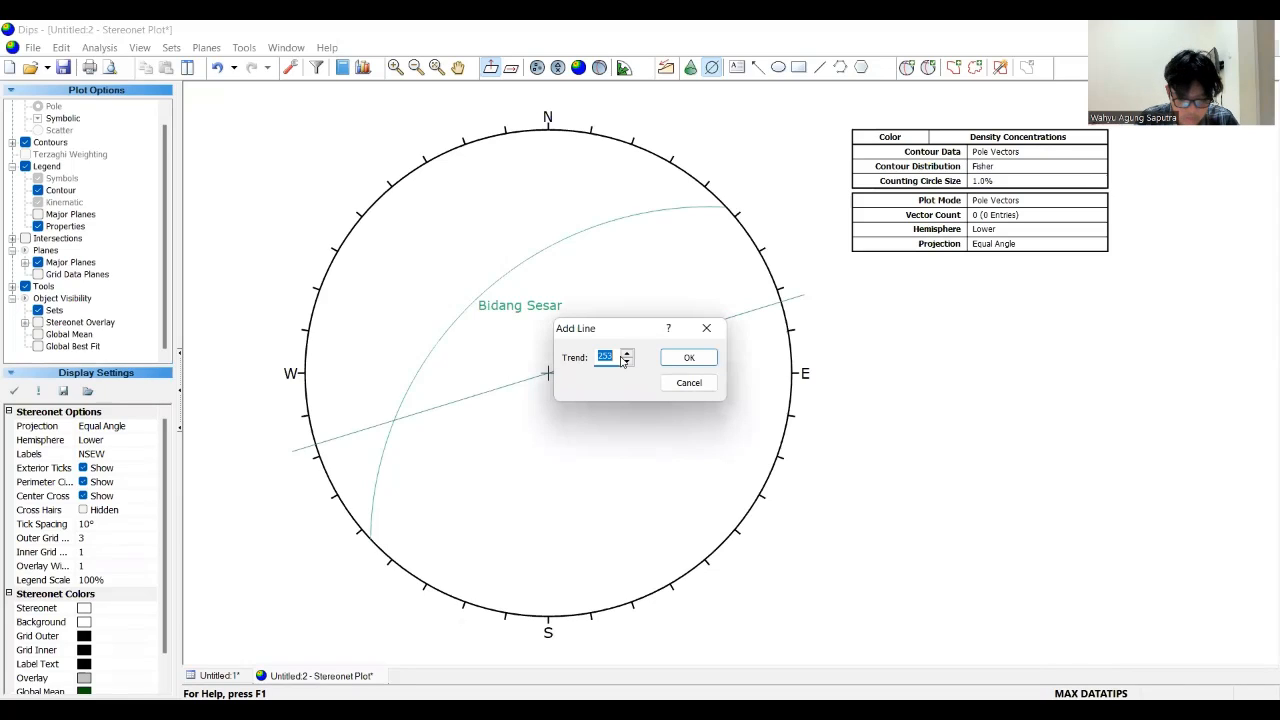
type("246")
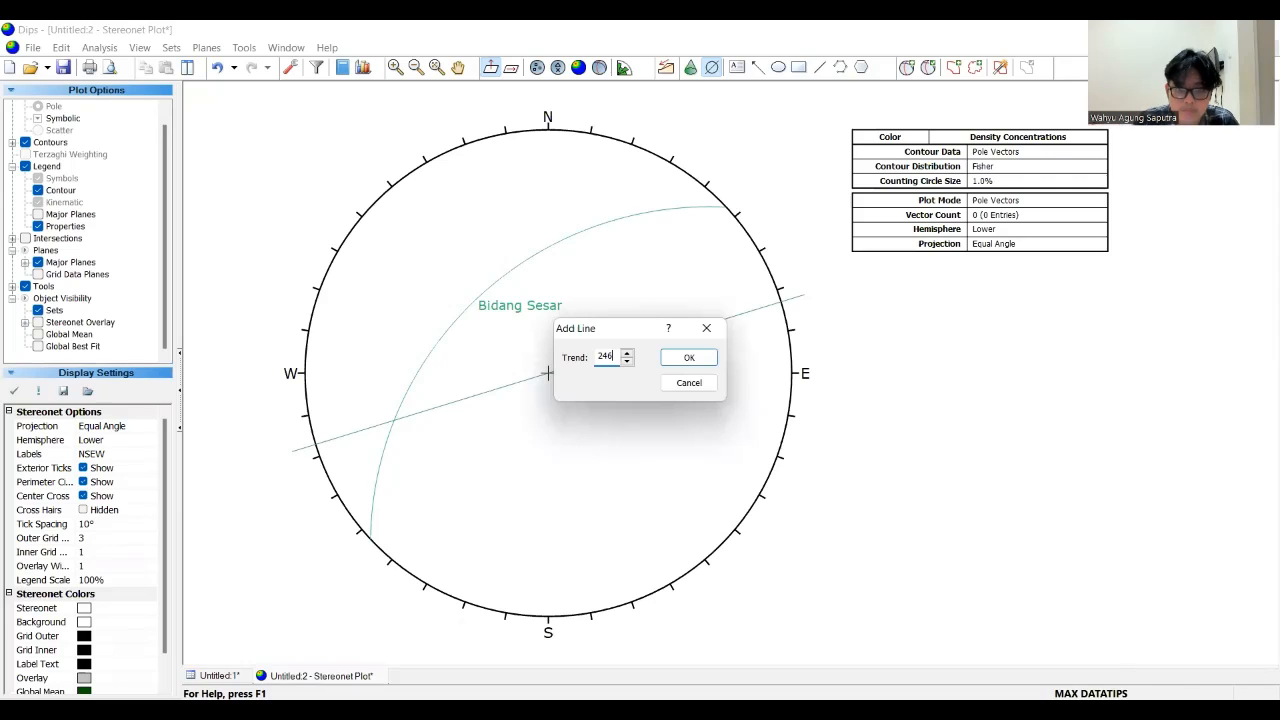
left_click(691, 358)
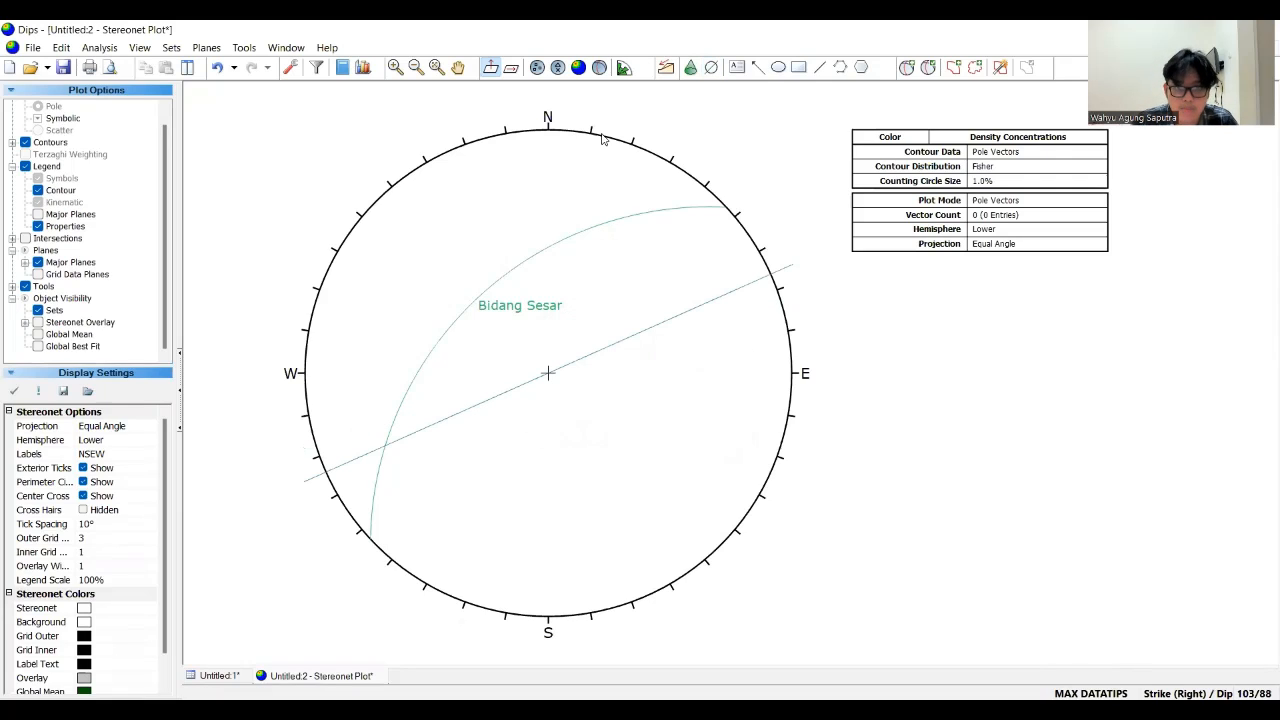
- Add user plane "Bidang Bantu" at 336/72, its pole where the trend line crosses Bidang Sesar, showing only plane and label
left_click(907, 67)
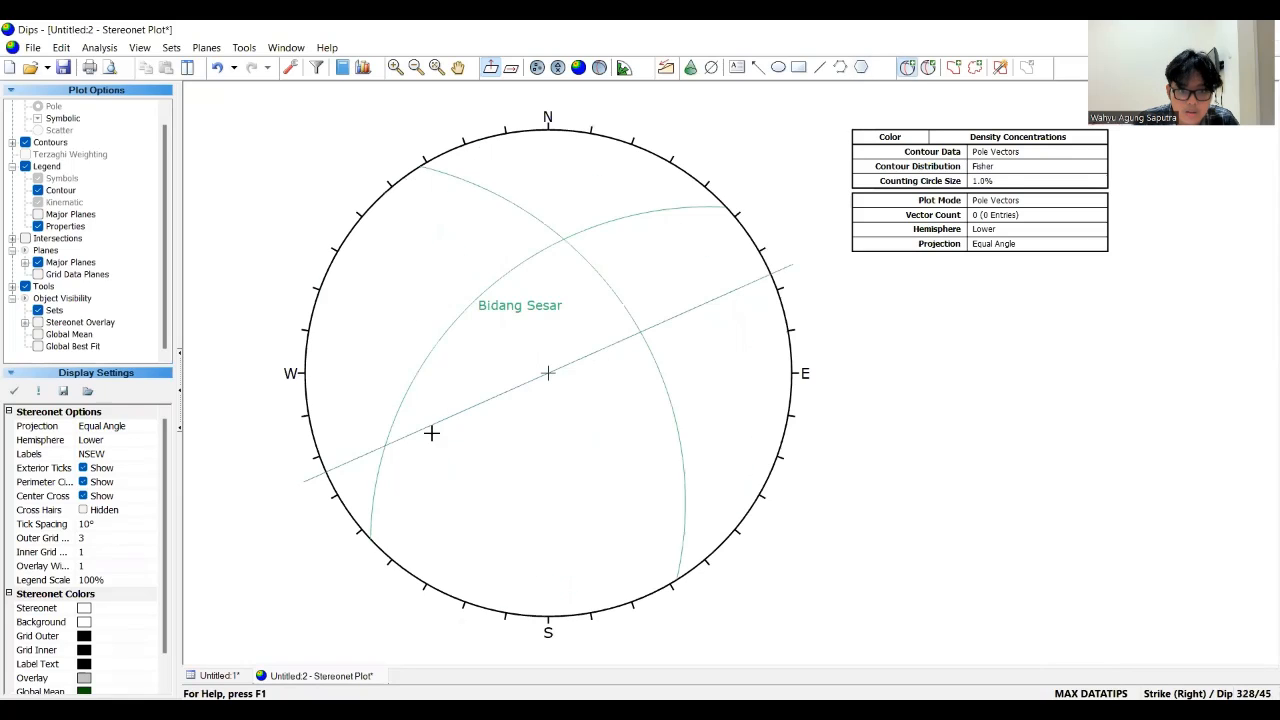
scroll(386, 443, "up", 5)
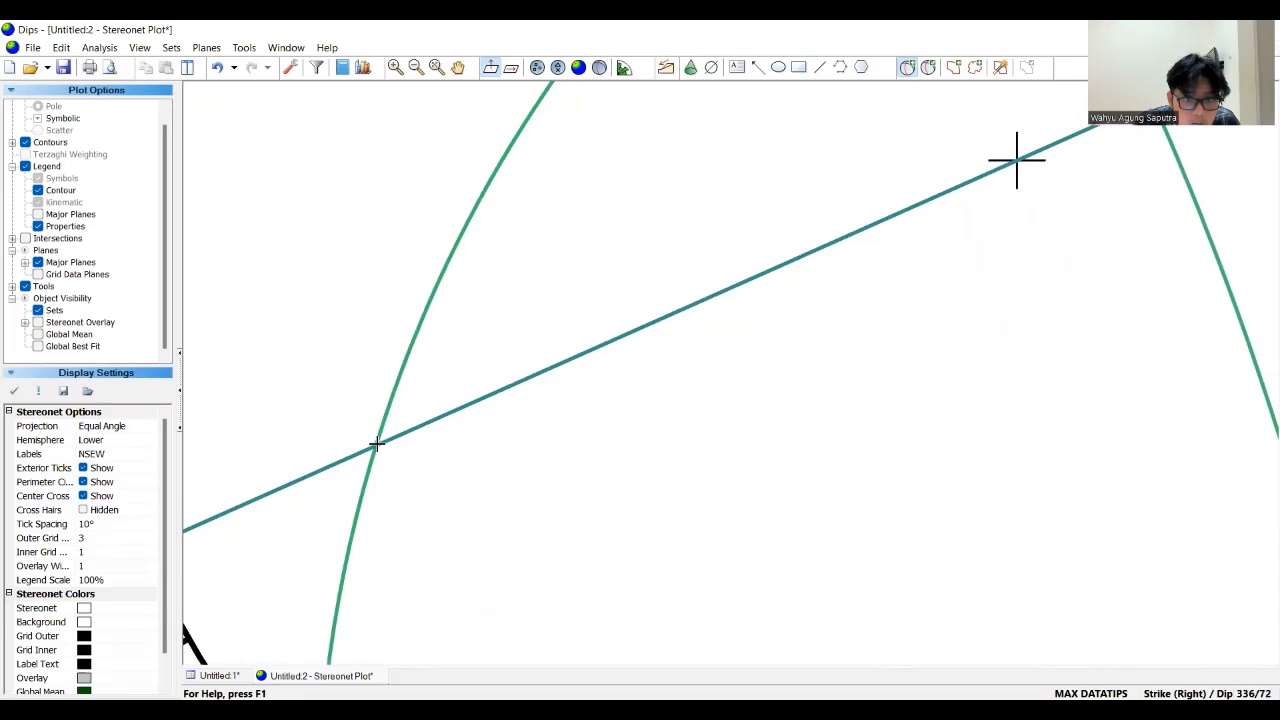
left_click(1016, 160)
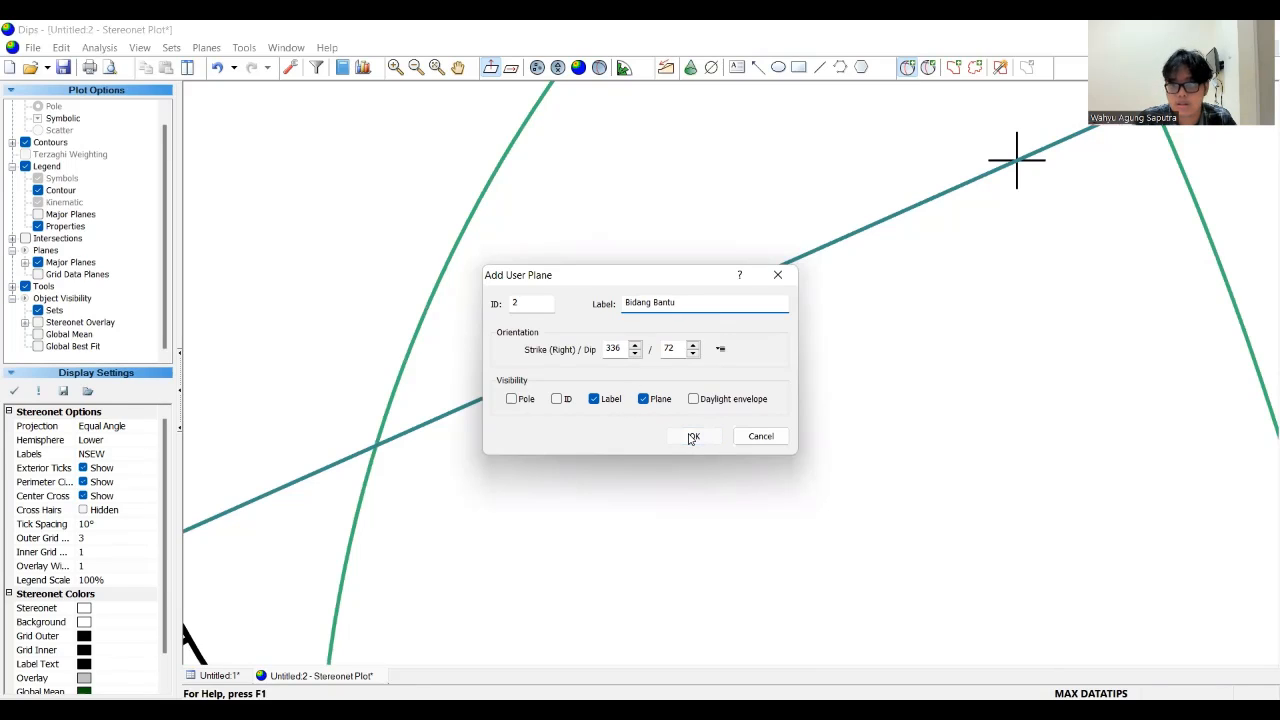
left_click(692, 437)
scroll(797, 360, "down", 5)
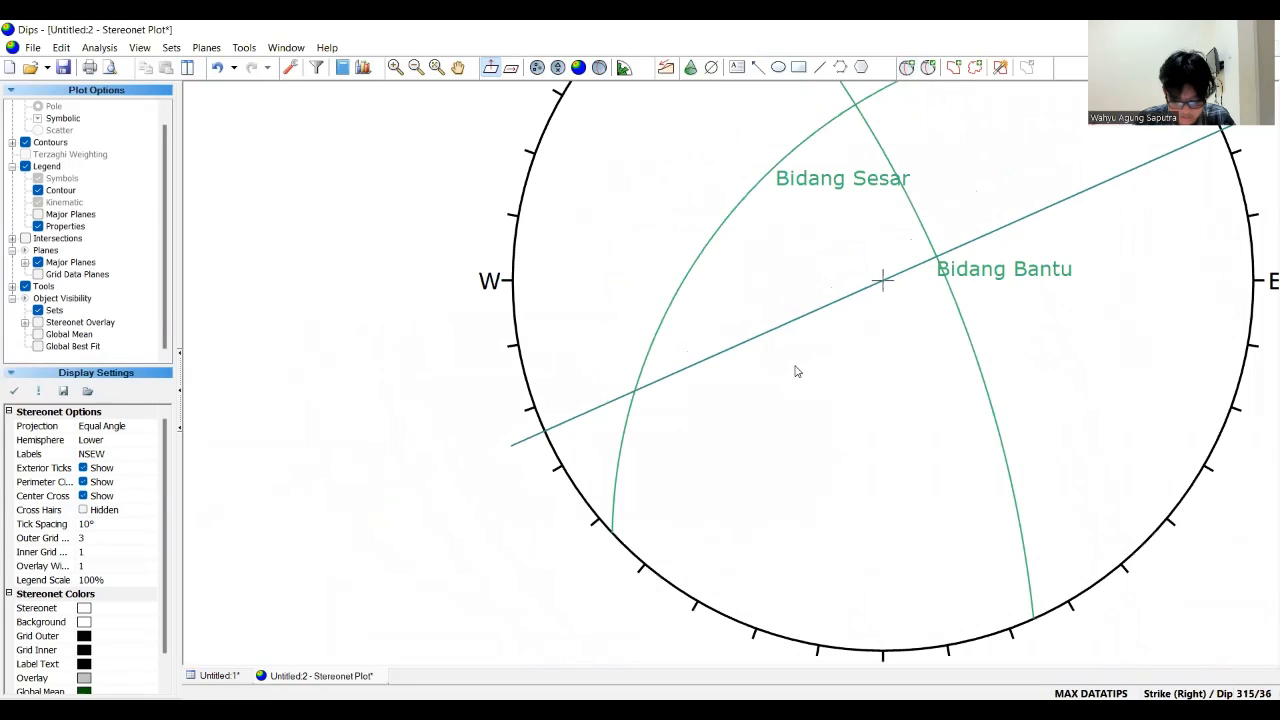
- Add user plane "Sigma 2" at 81/51, its pole where Bidang Sesar and Bidang Bantu intersect, showing only pole and label
left_click(460, 66)
scroll(886, 112, "up", 4)
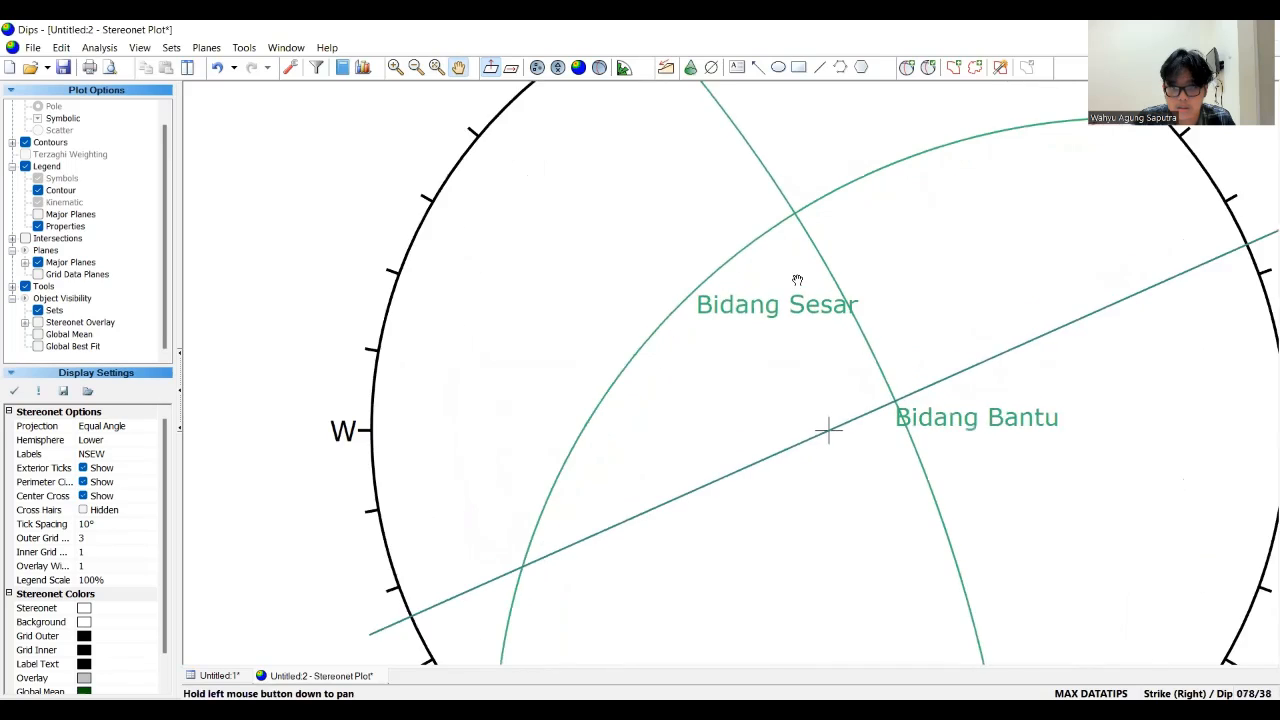
left_click(954, 67)
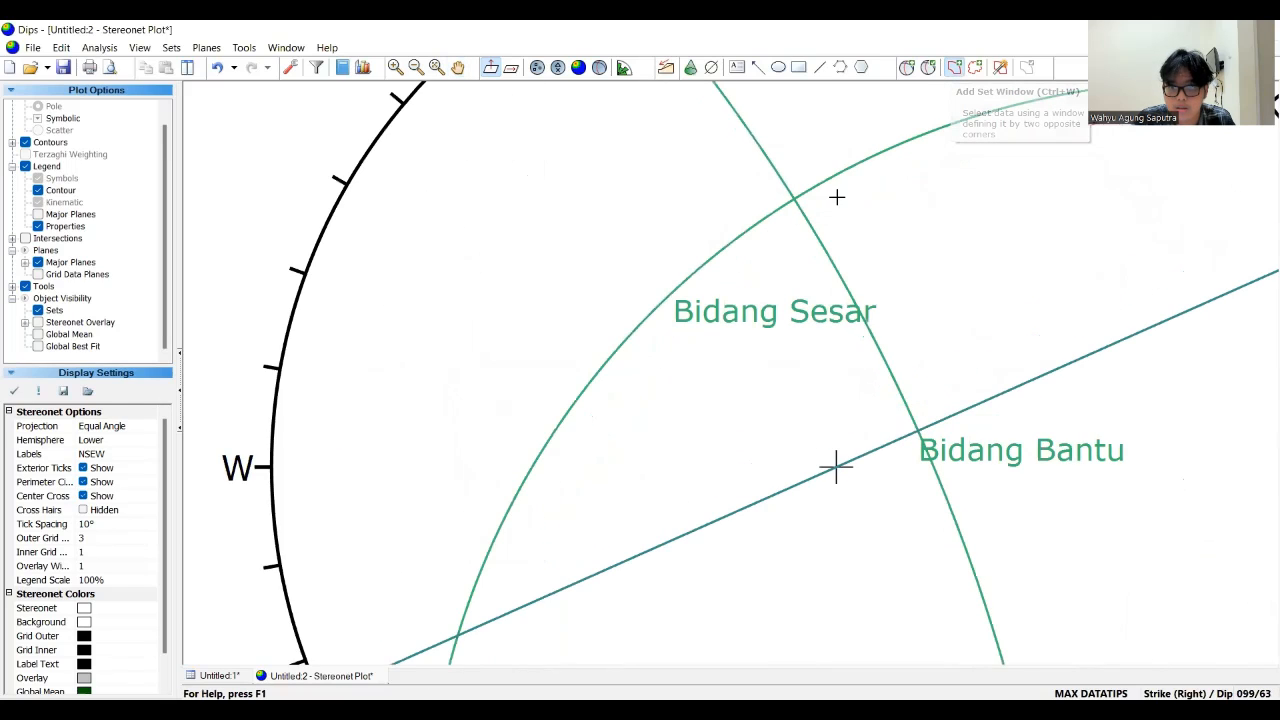
left_click(907, 69)
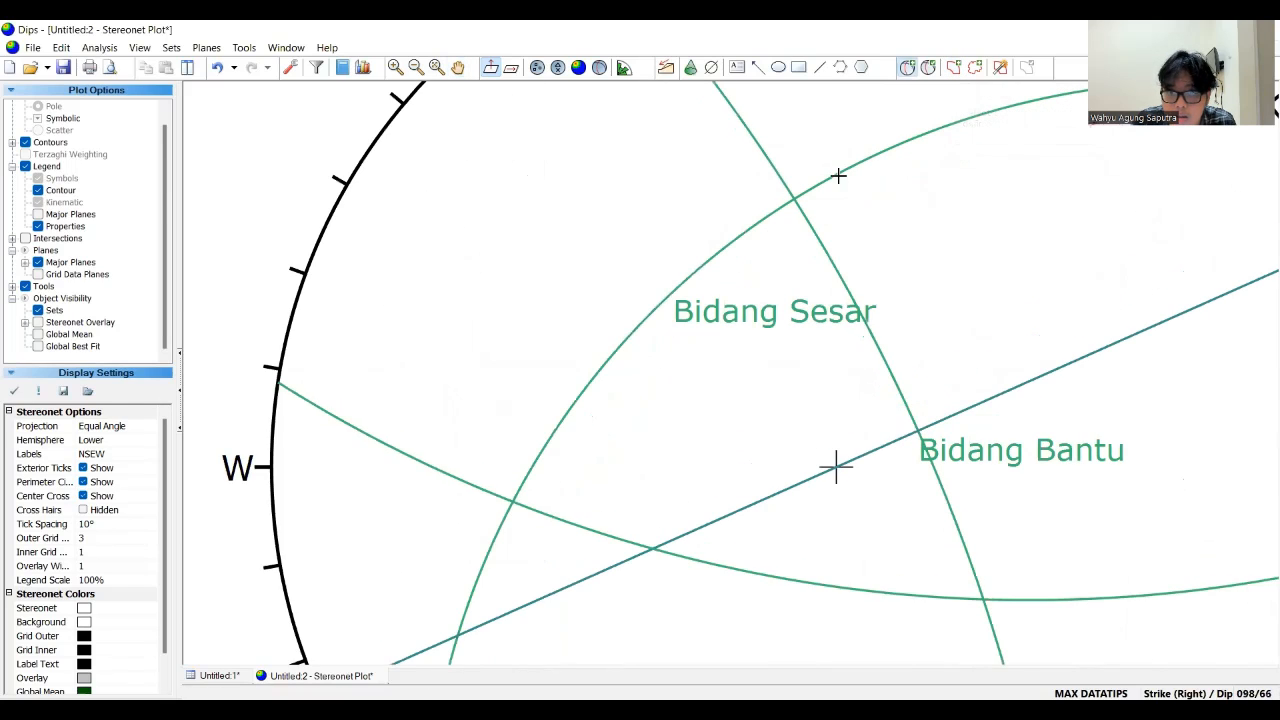
scroll(792, 199, "up", 3)
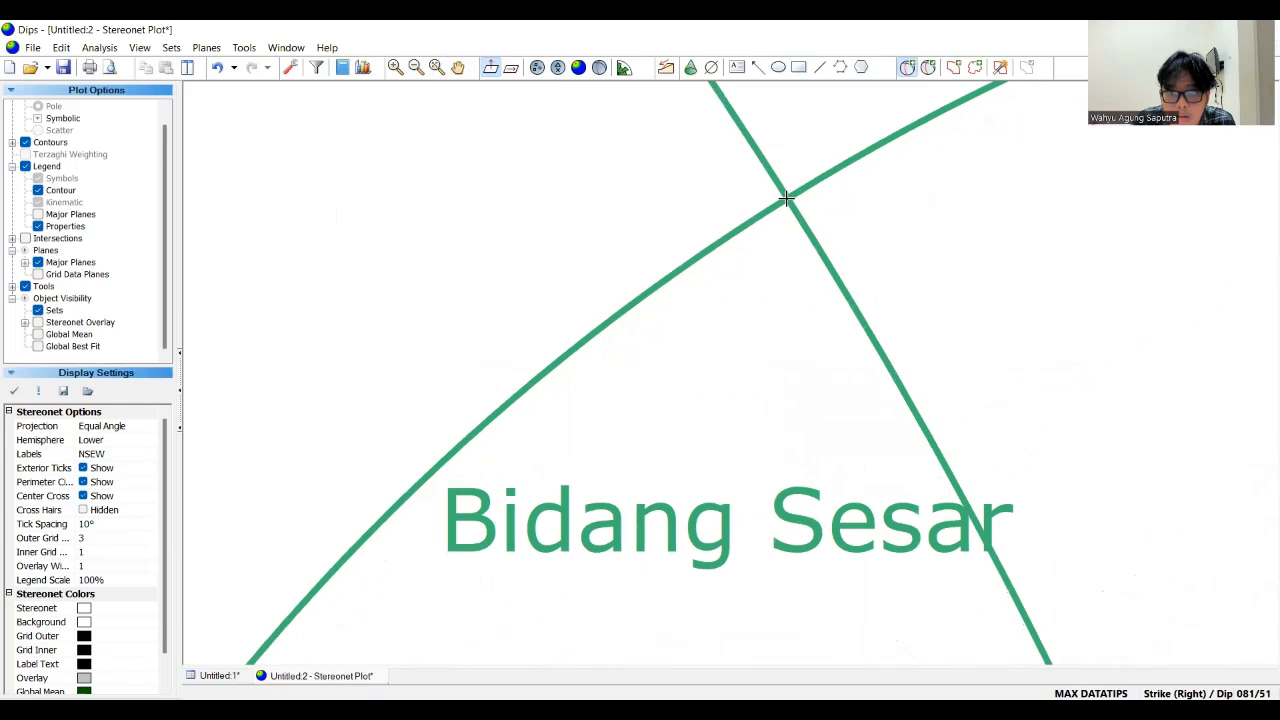
left_click(787, 199)
left_click(698, 302)
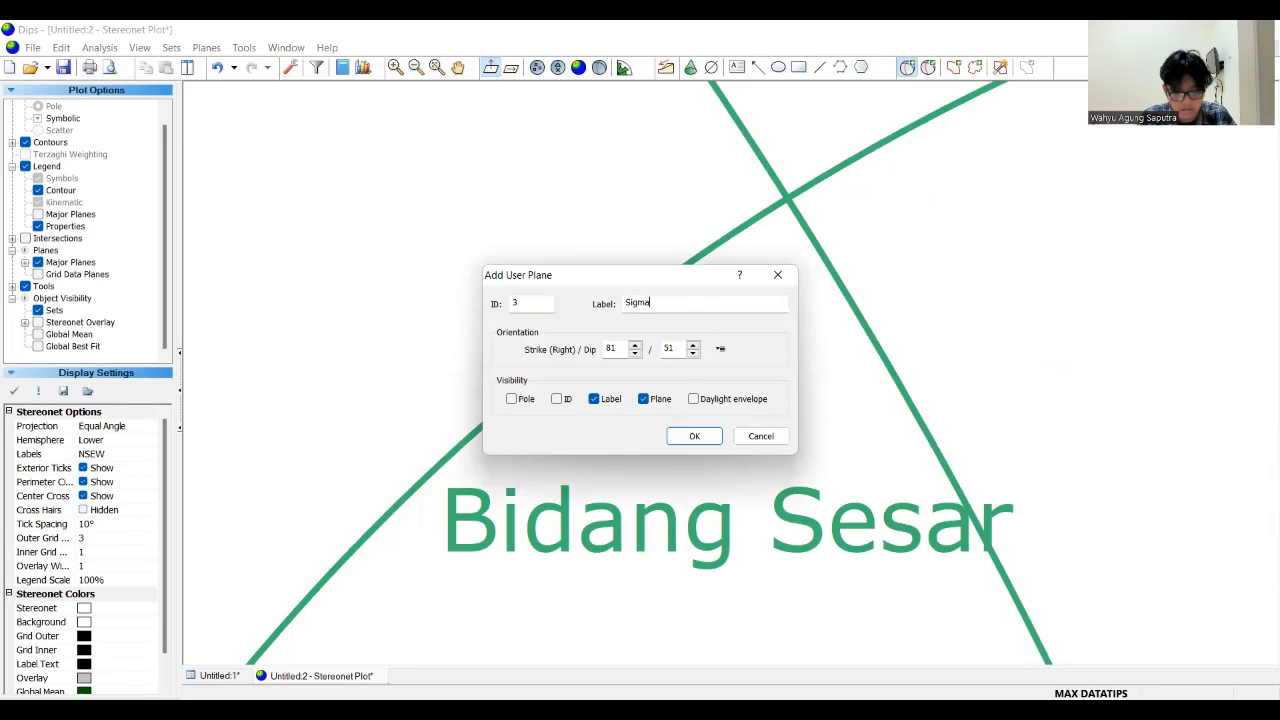
left_click(704, 302)
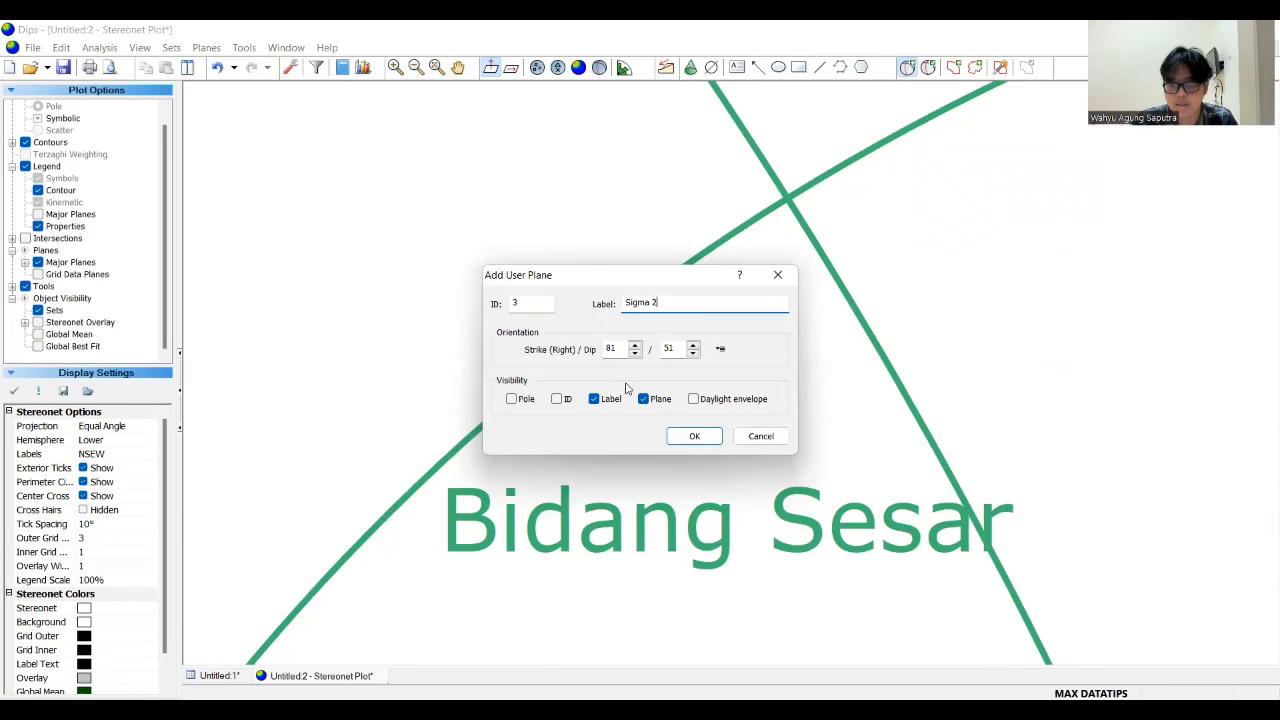
left_click(511, 399)
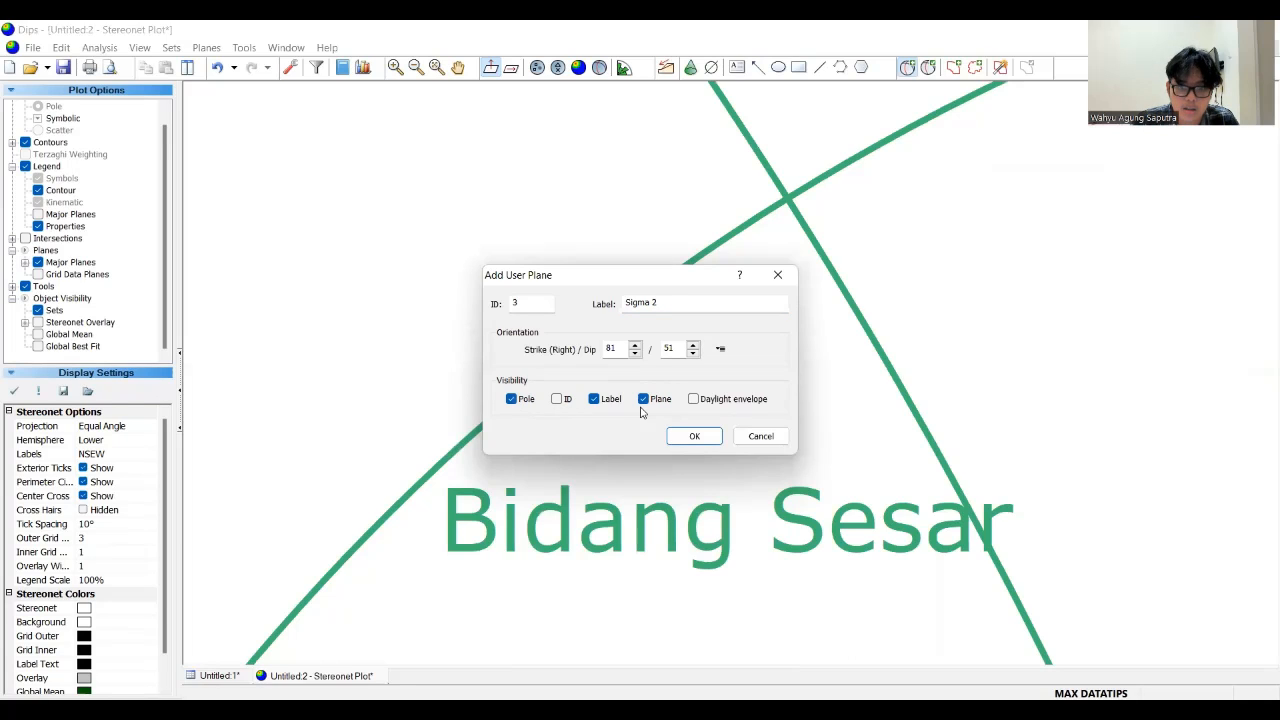
left_click(643, 399)
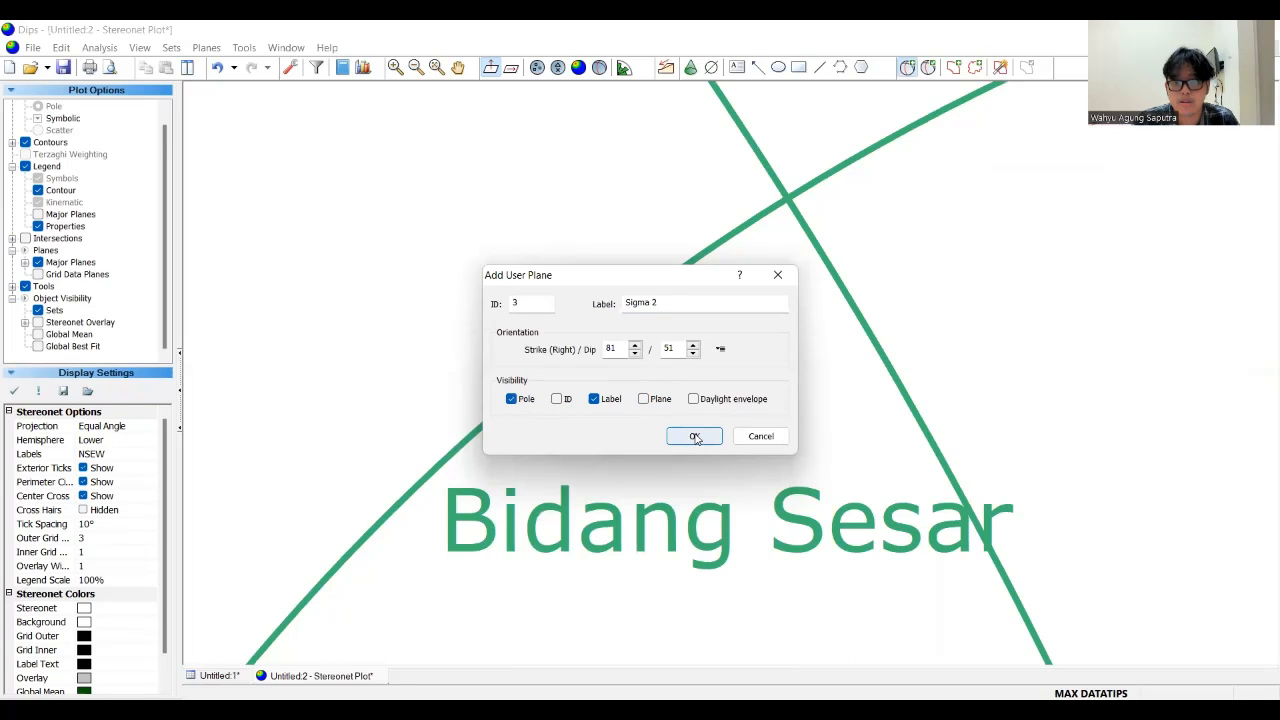
left_click(695, 437)
- Overlay a pitch grid on the stereonet for the plane whose pole is at Sigma 2
scroll(617, 336, "down", 3)
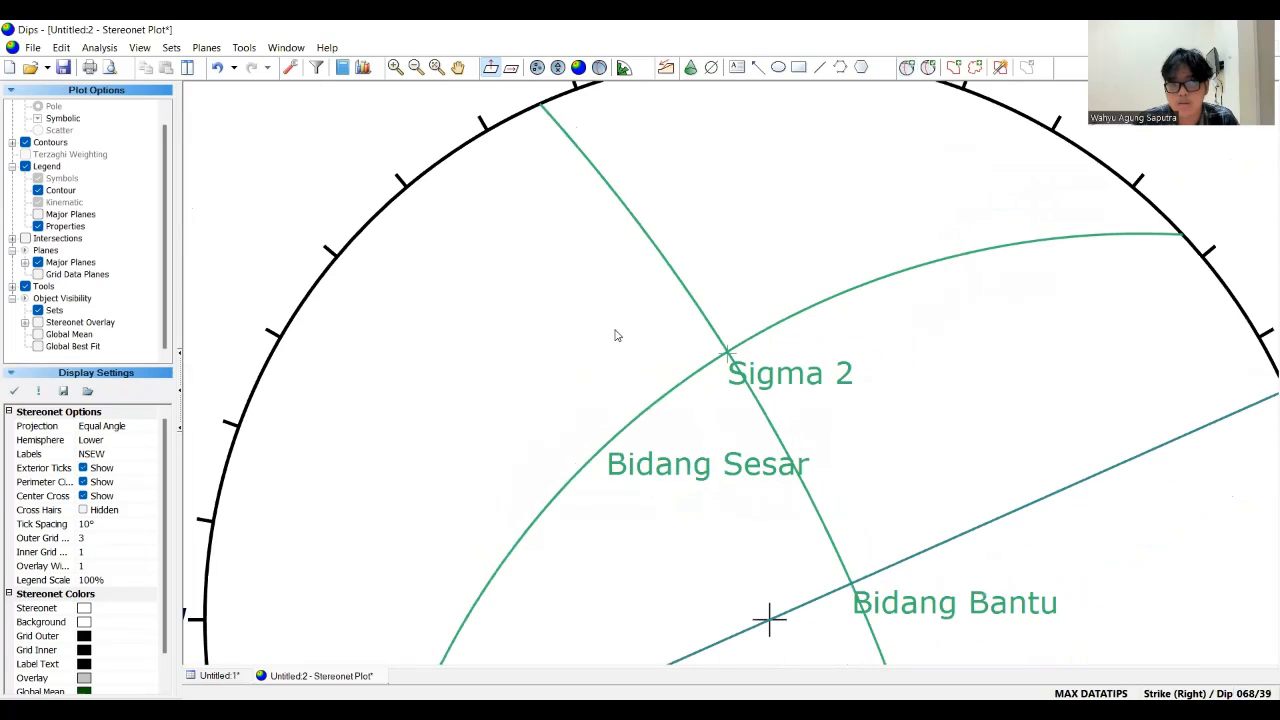
left_click(459, 69)
left_click_drag(761, 519, 717, 313)
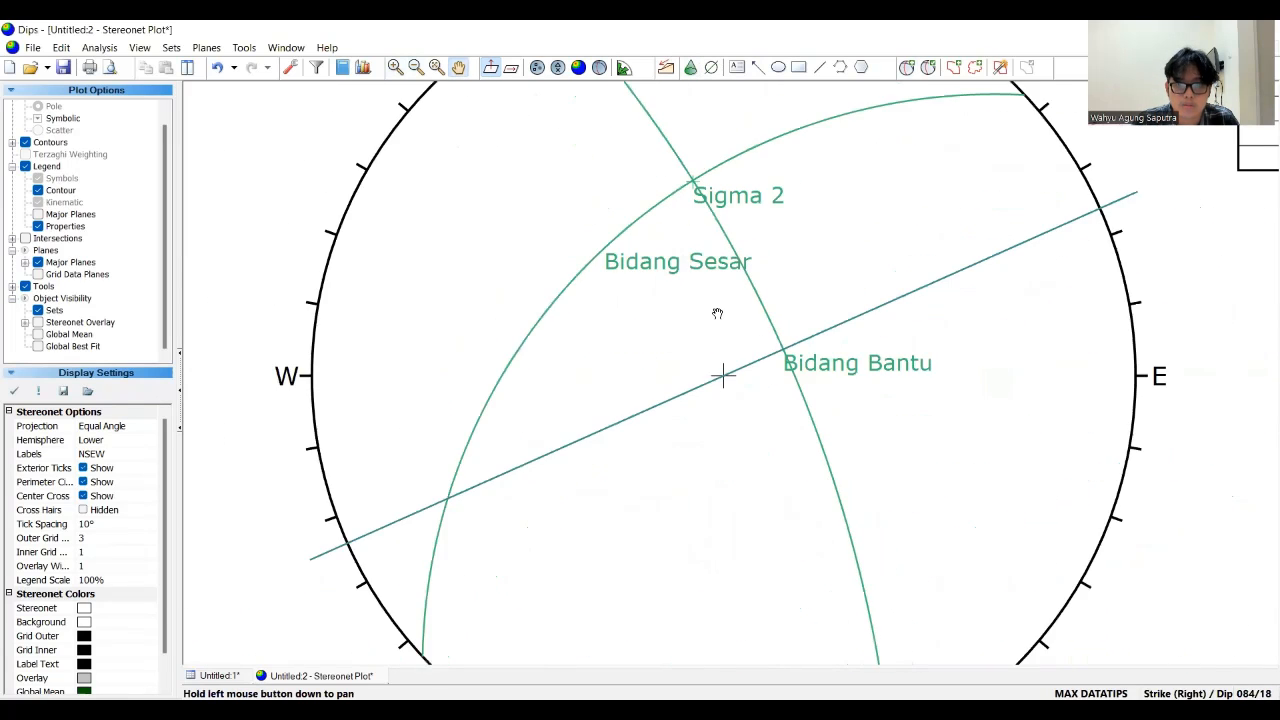
scroll(717, 313, "down", 1)
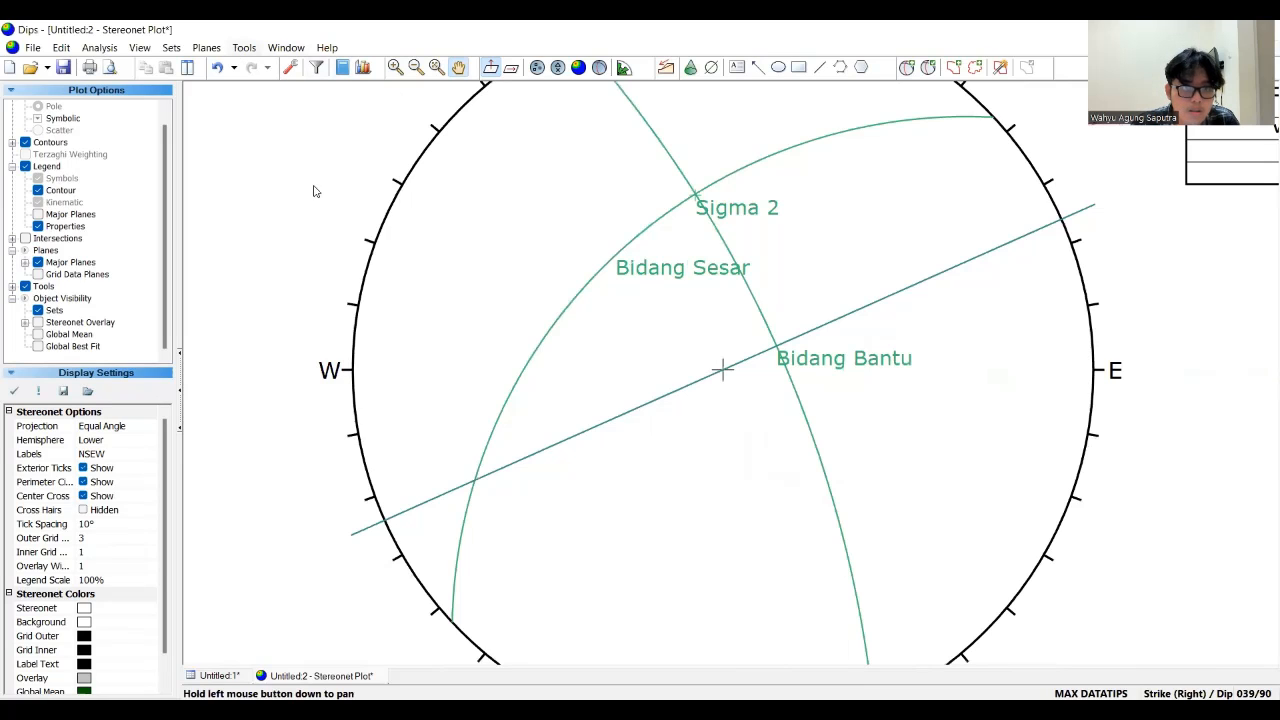
left_click(244, 47)
left_click(300, 223)
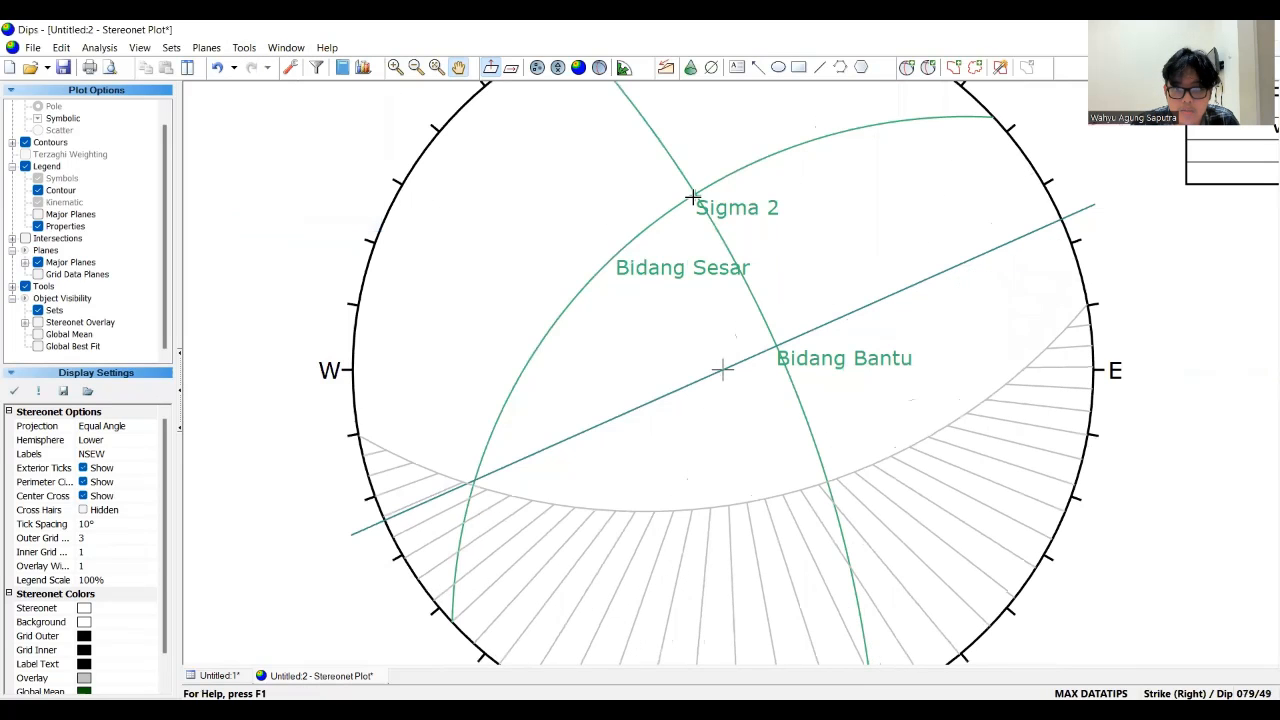
scroll(693, 192, "up", 3)
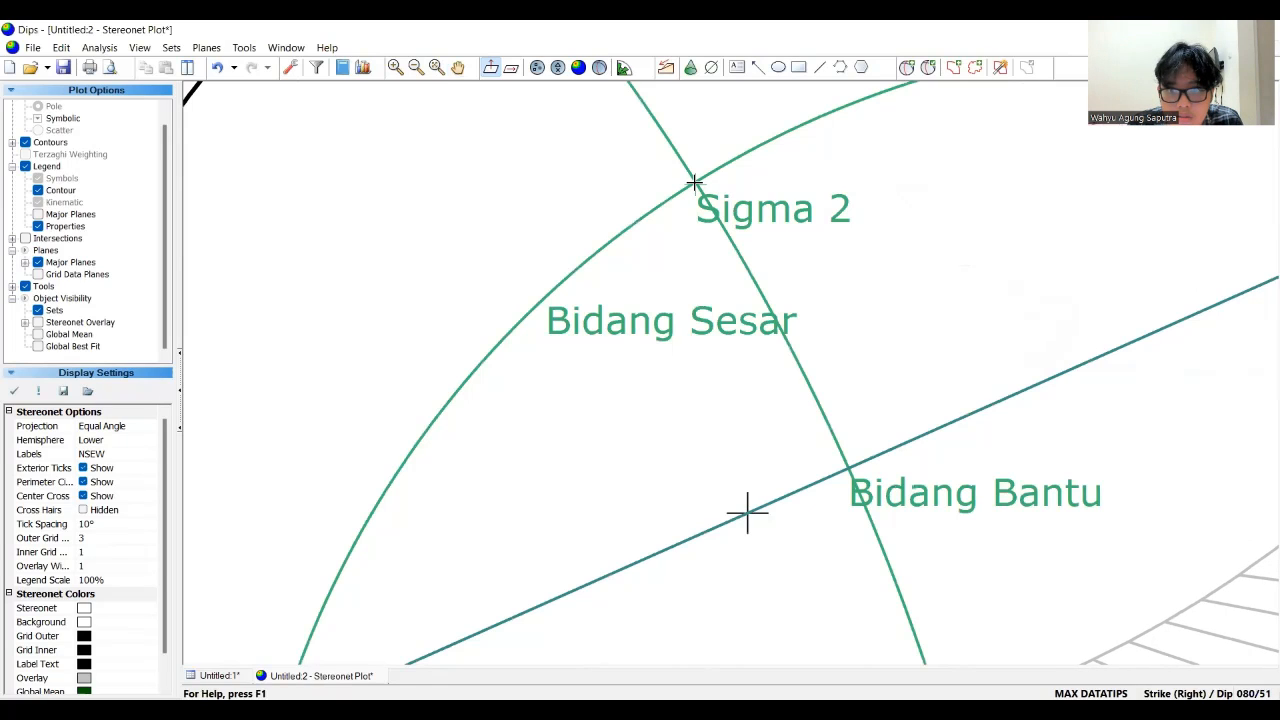
scroll(673, 246, "down", 3)
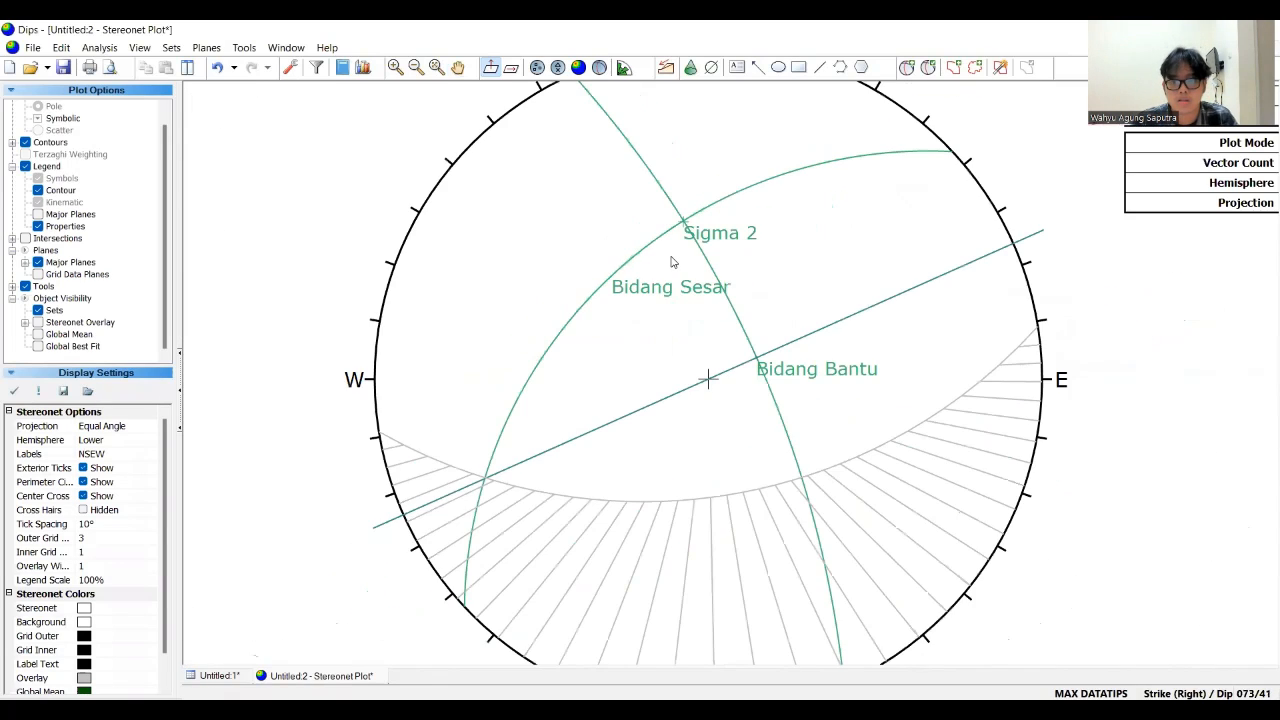
- Add user plane "Sigma 1" at 312/52, its pole on the pitch grid's arc between Bidang Sesar and Bidang Bantu, showing only pole and label
scroll(505, 480, "up", 2)
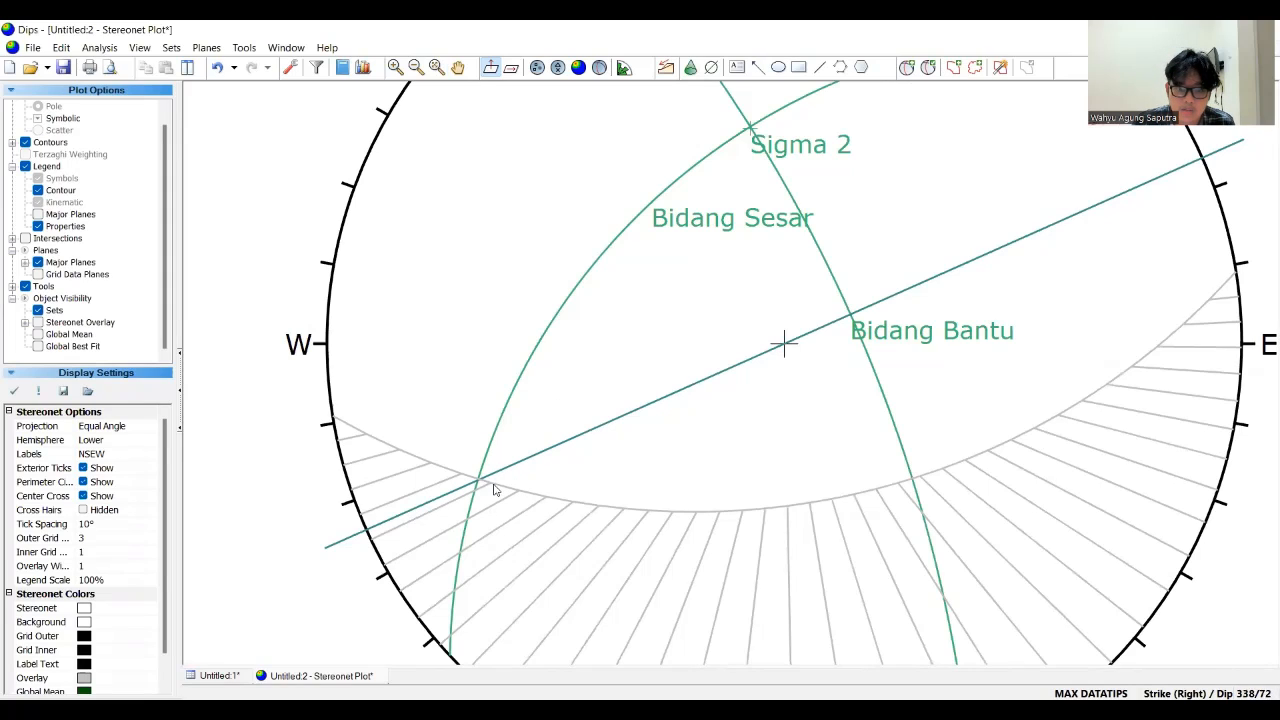
left_click(905, 67)
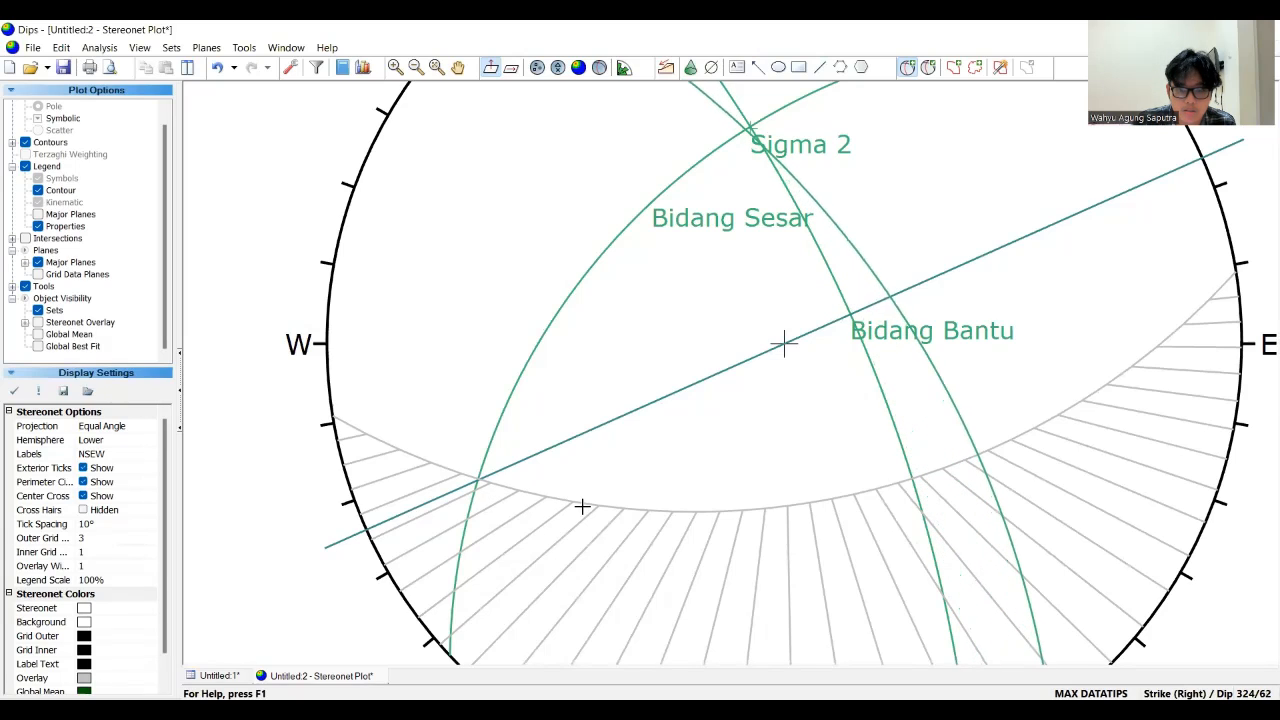
left_click(634, 510)
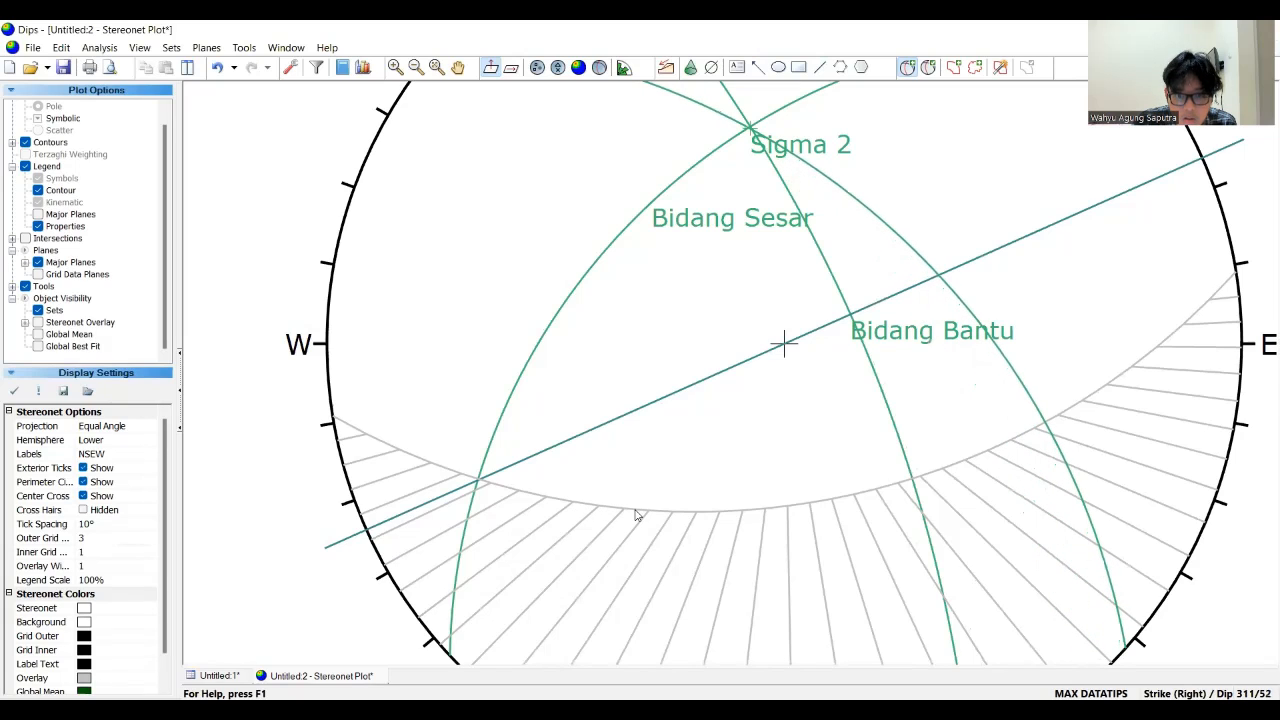
left_click(631, 305)
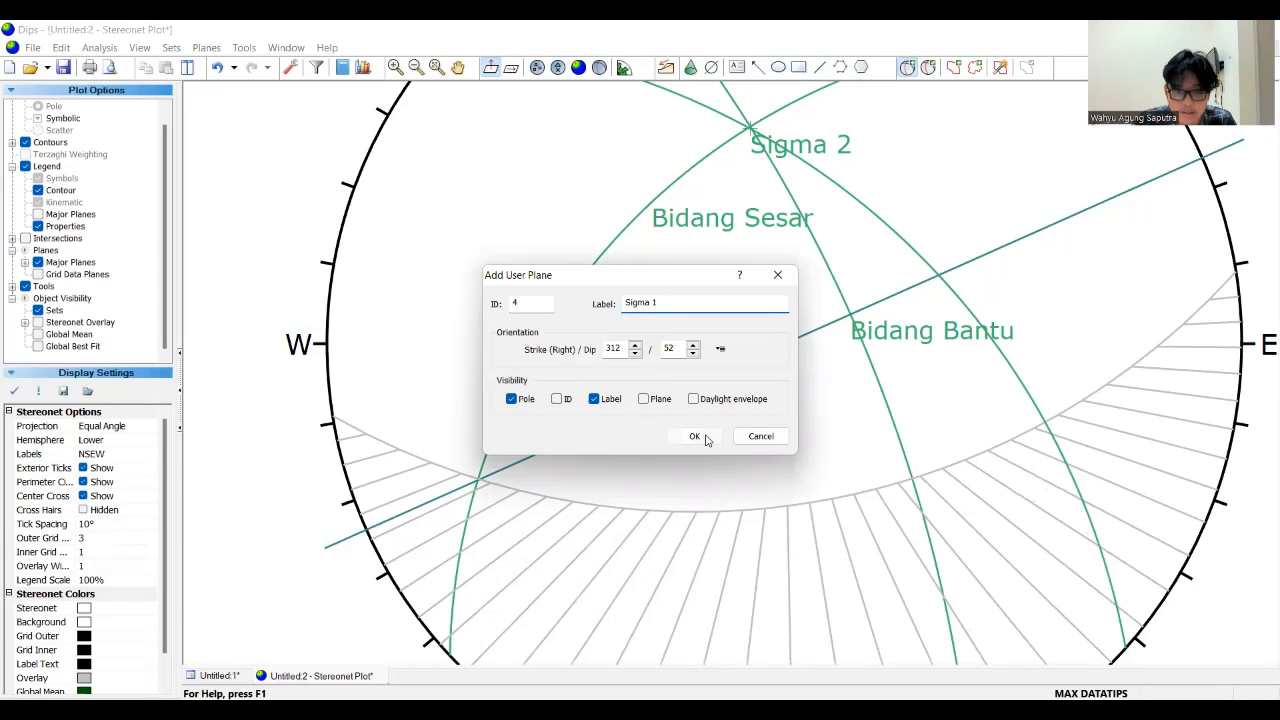
left_click(696, 436)
- Add user plane "Sigma 3" at 196/62, its pole on the pitch grid's arc east of Bidang Bantu, showing only pole and label
scroll(660, 490, "up", 2)
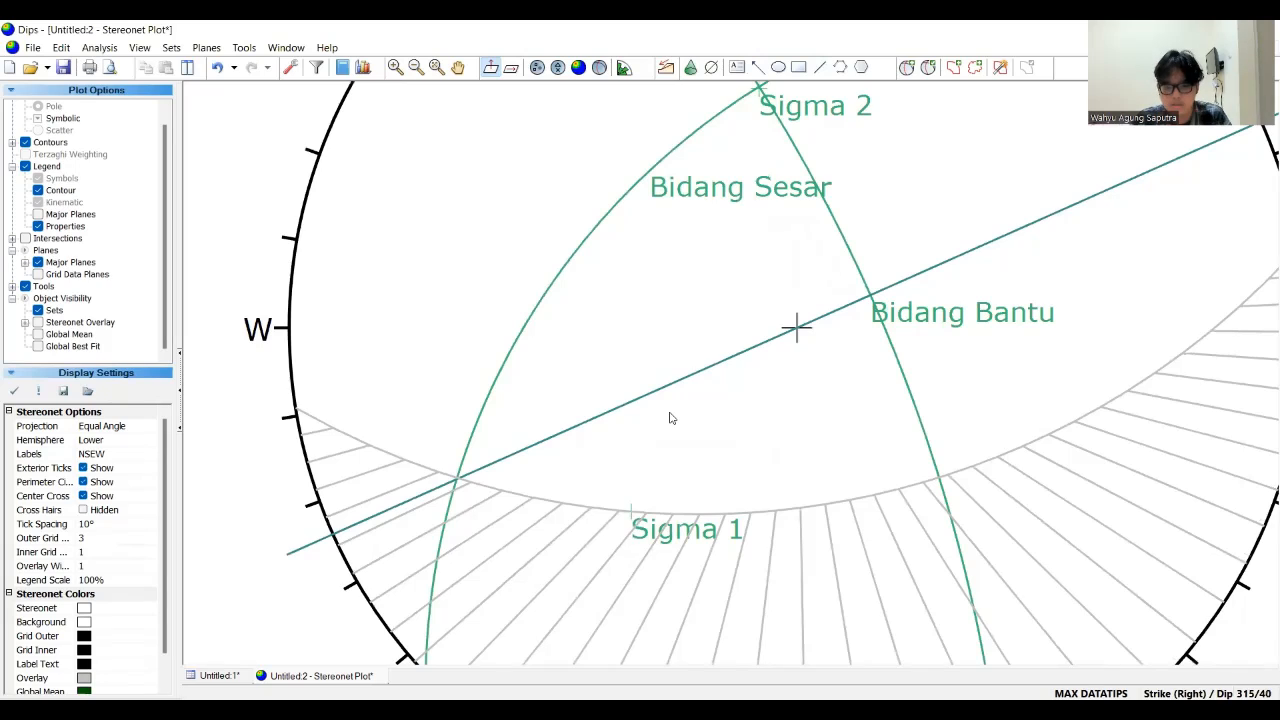
scroll(671, 427, "down", 1)
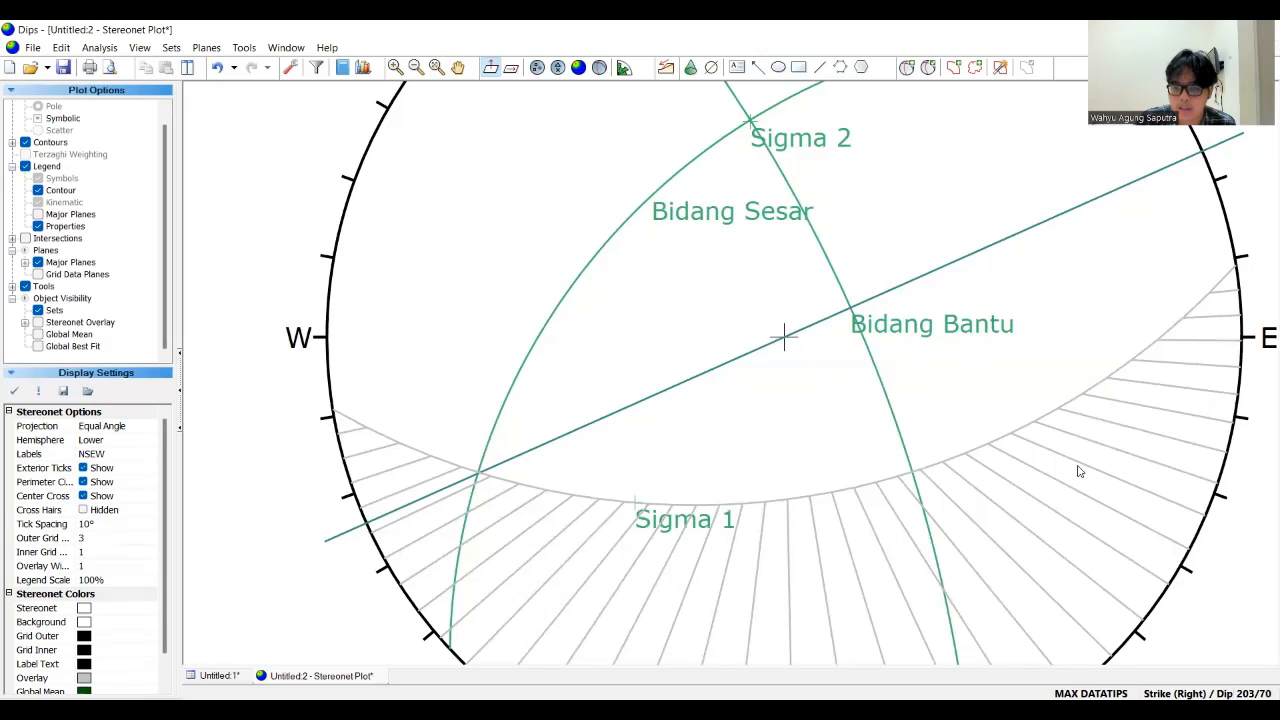
left_click(912, 67)
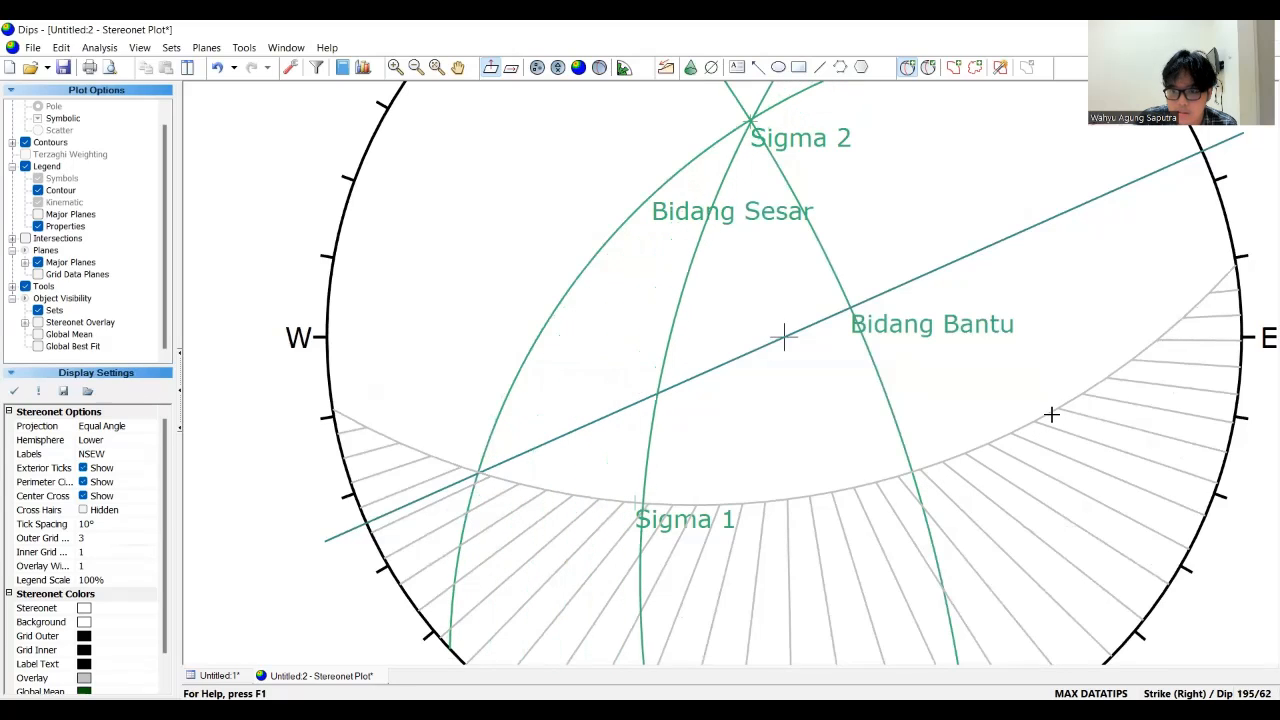
left_click(784, 337)
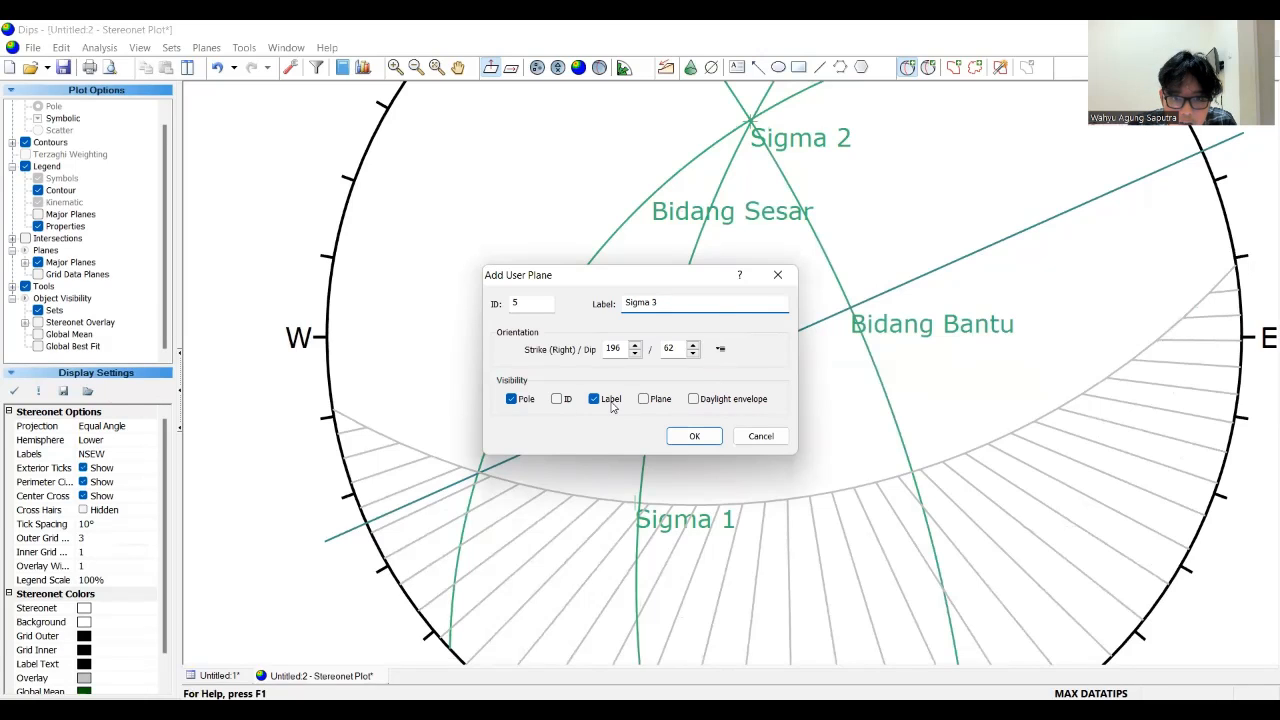
left_click(691, 441)
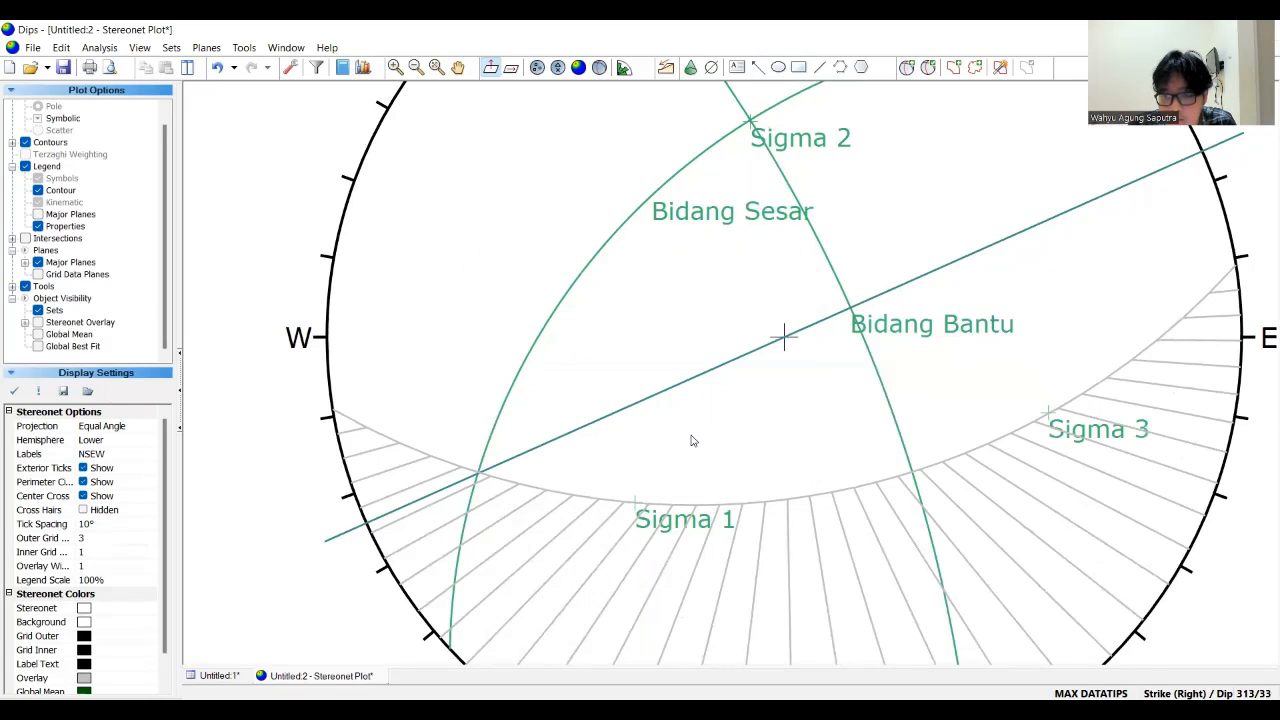
- Measure the angle between the Sigma 1 and Sigma 3 poles on the stereonet
scroll(700, 431, "up", 2)
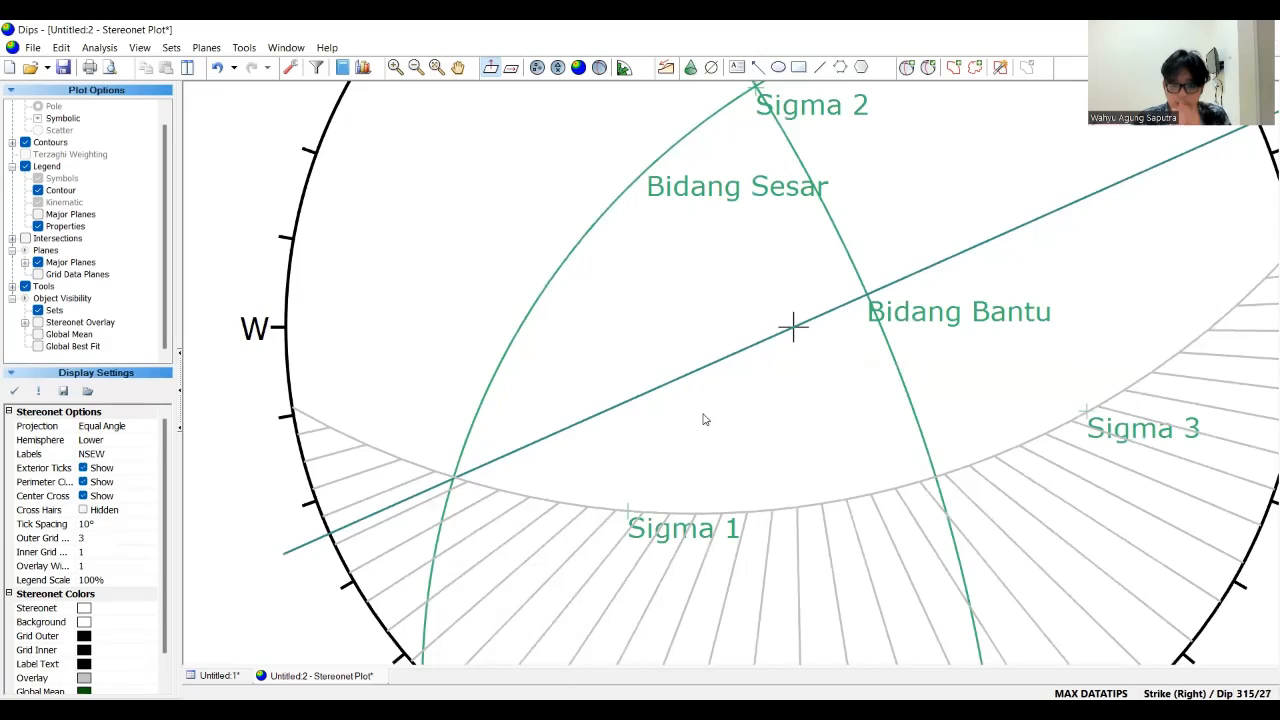
left_click(244, 47)
left_click(300, 271)
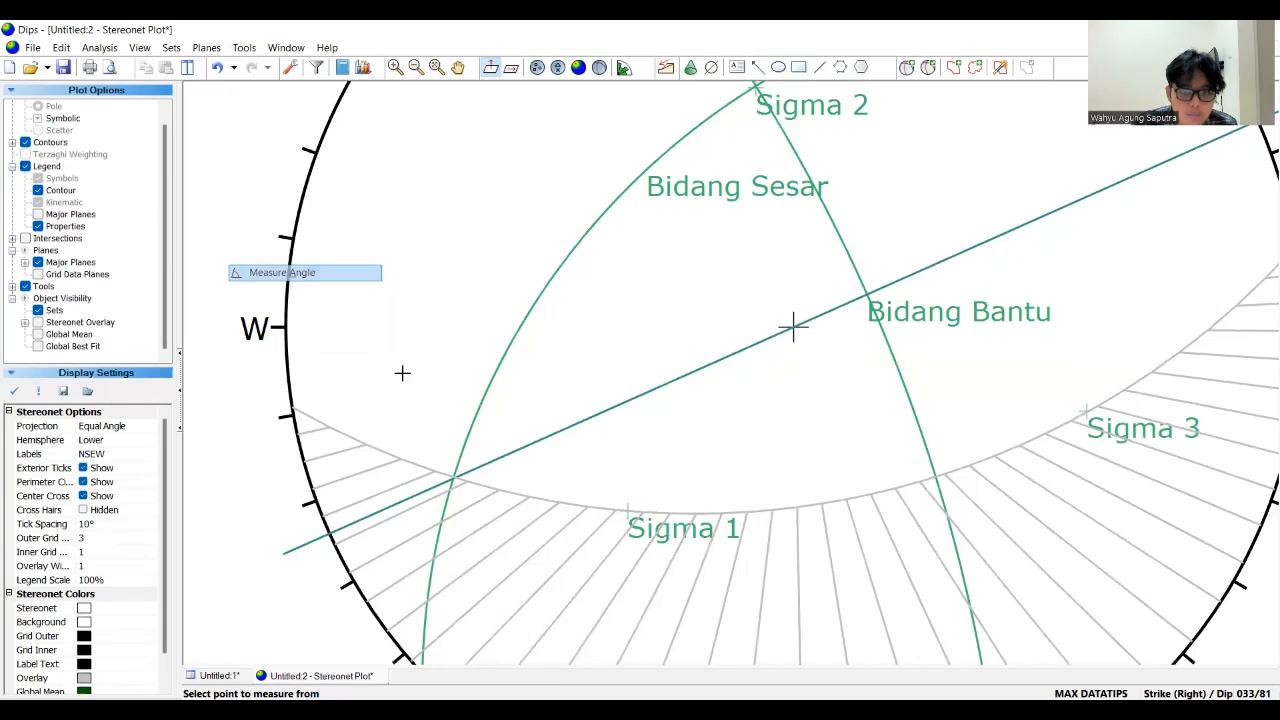
left_click(628, 510)
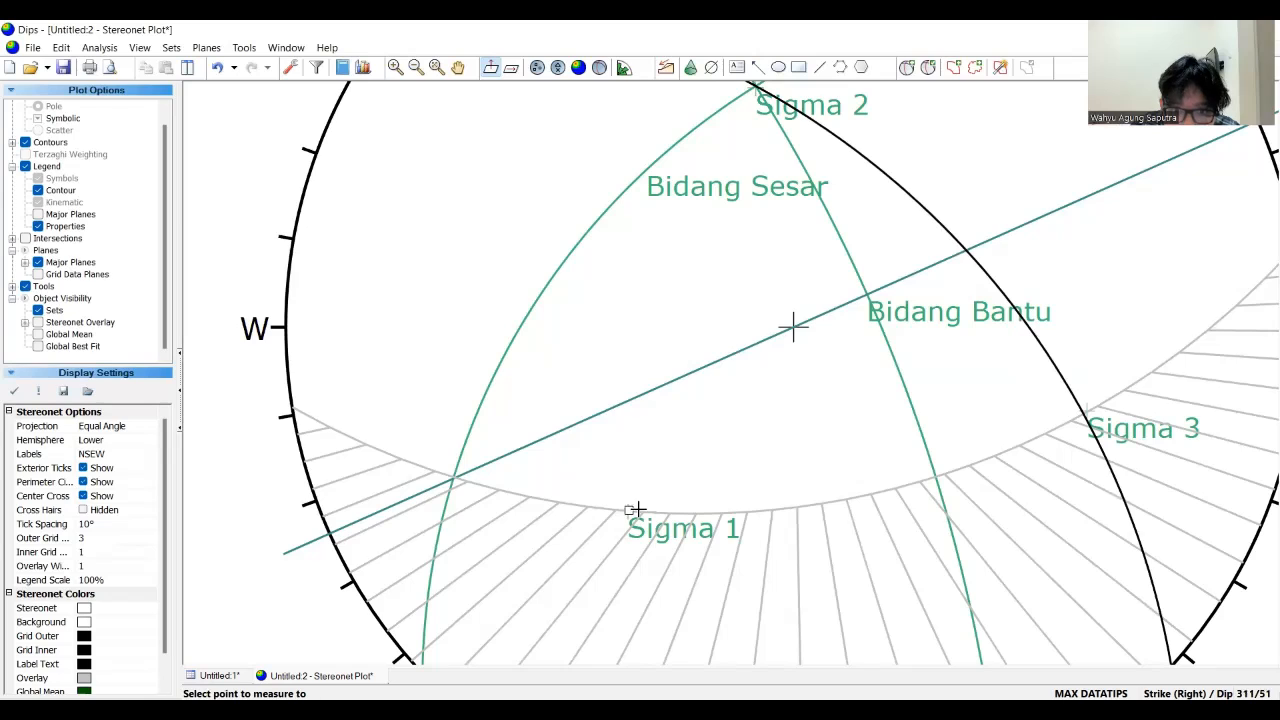
left_click(1086, 410)
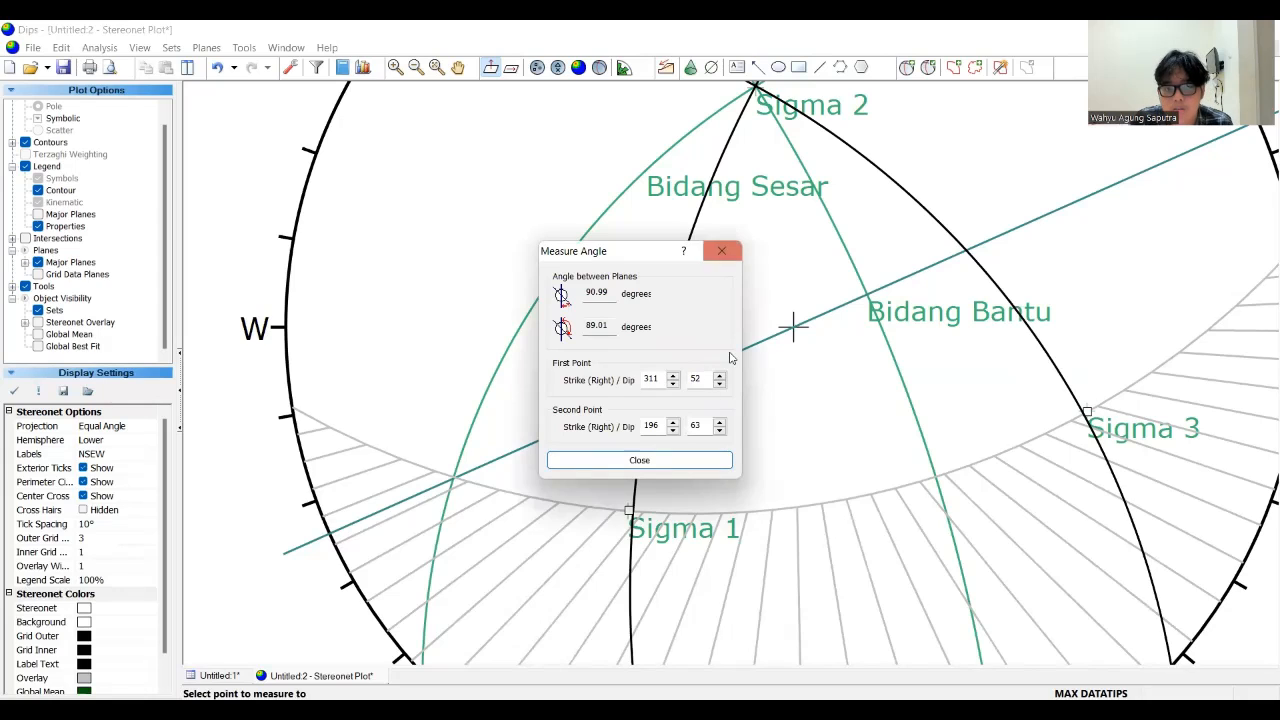
left_click(639, 460)
- Delete all tools, including the pitch grid and line, from the stereonet
scroll(826, 420, "down", 5)
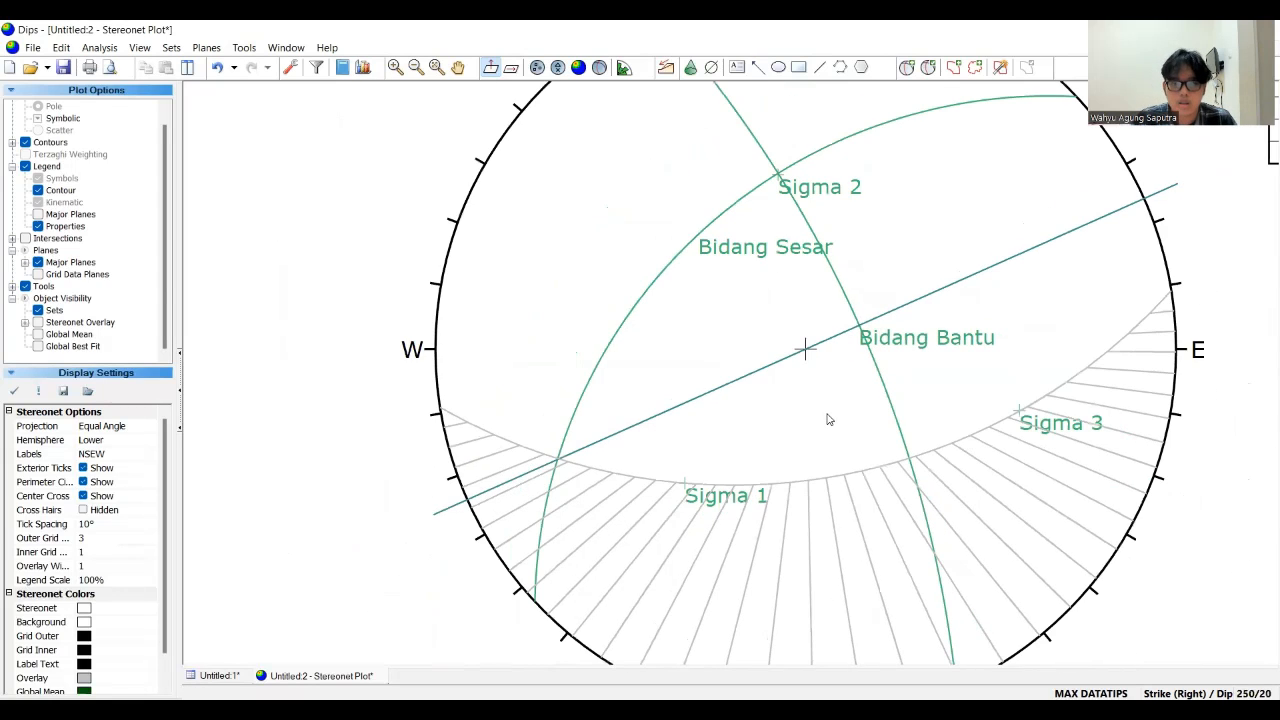
left_click(458, 67)
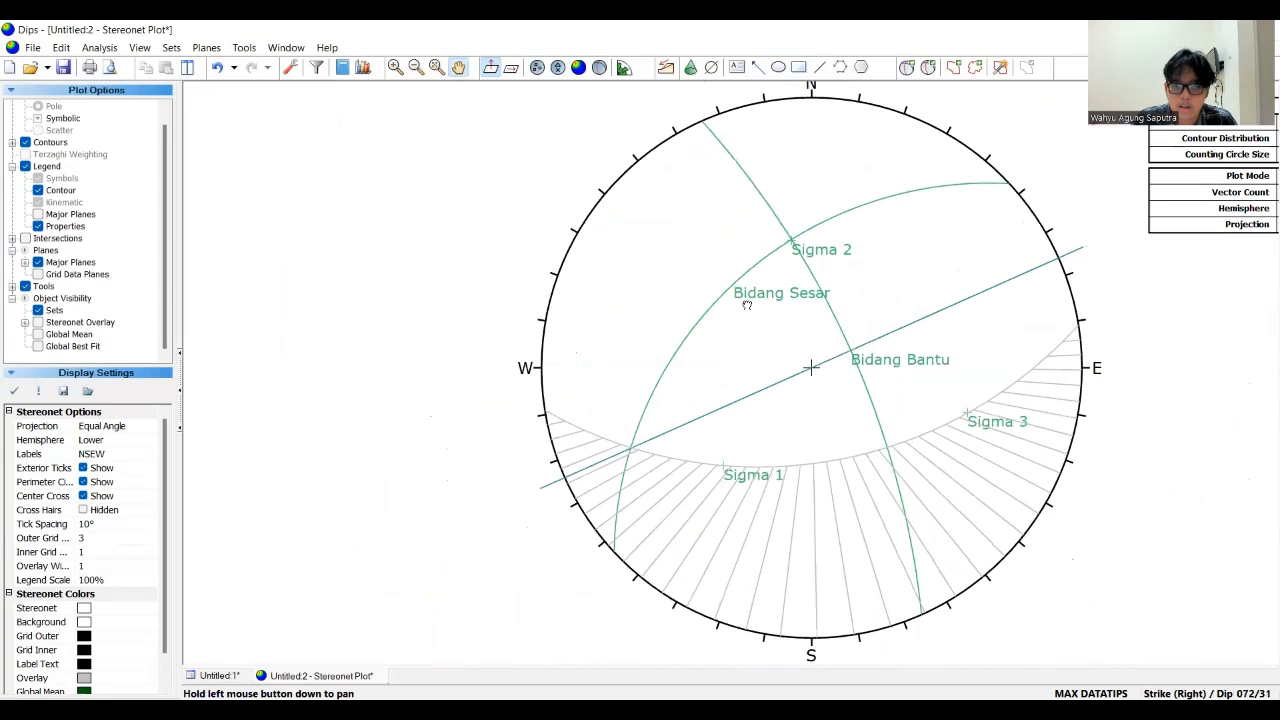
left_click_drag(826, 294, 746, 316)
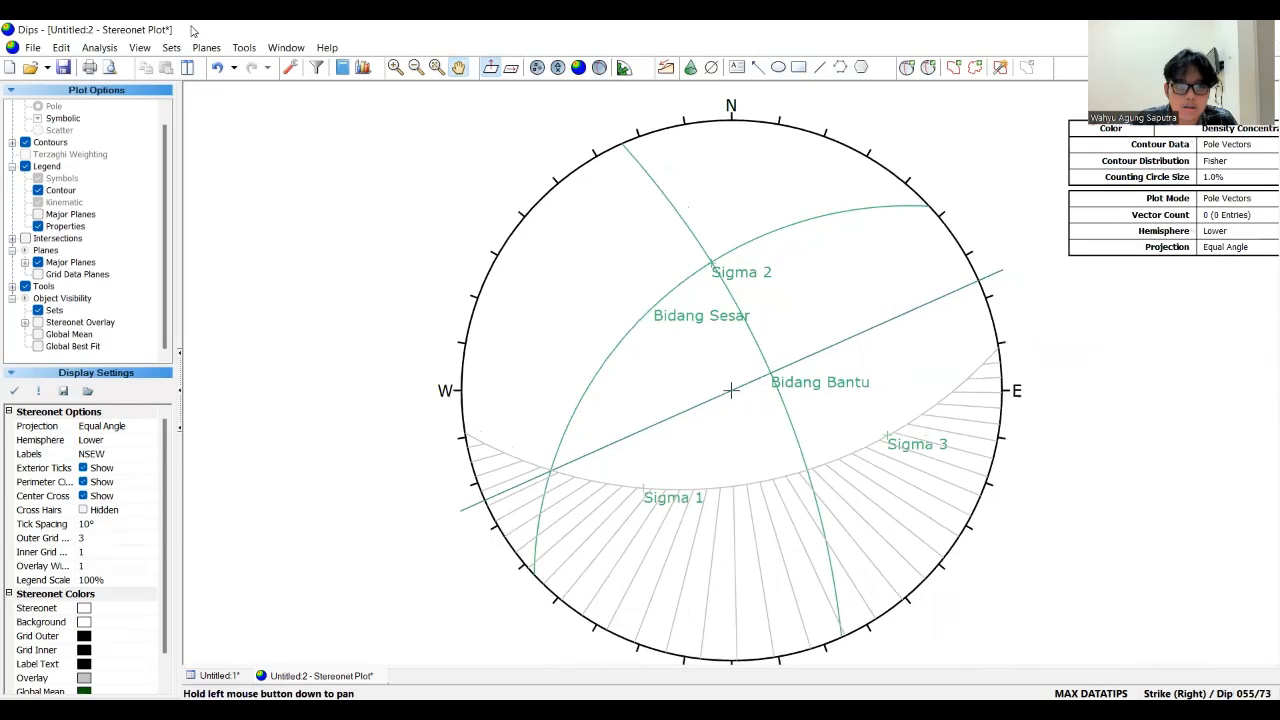
left_click(256, 50)
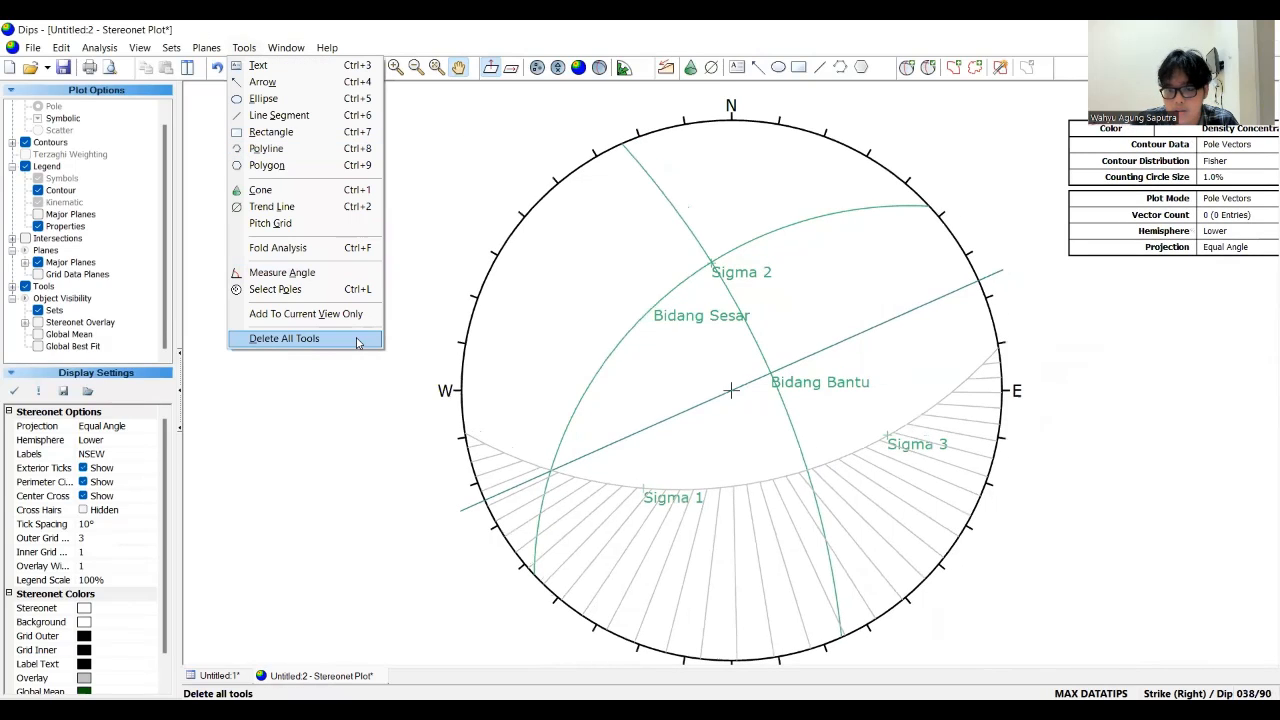
left_click(357, 340)
- Change the color of the Bidang Bantu user plane to orange
mouse_move(919, 250)
left_mouse_down()
mouse_move(846, 269)
mouse_move(847, 251)
left_mouse_up()
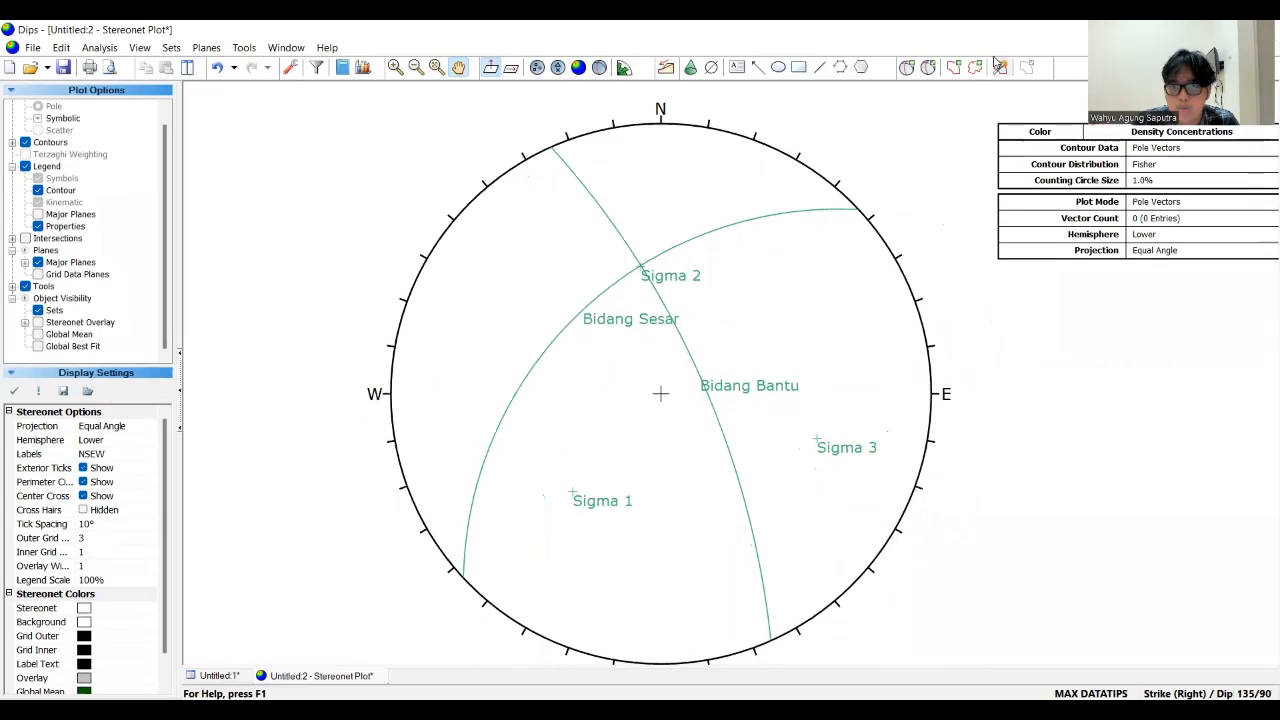
left_click(928, 67)
left_click(597, 298)
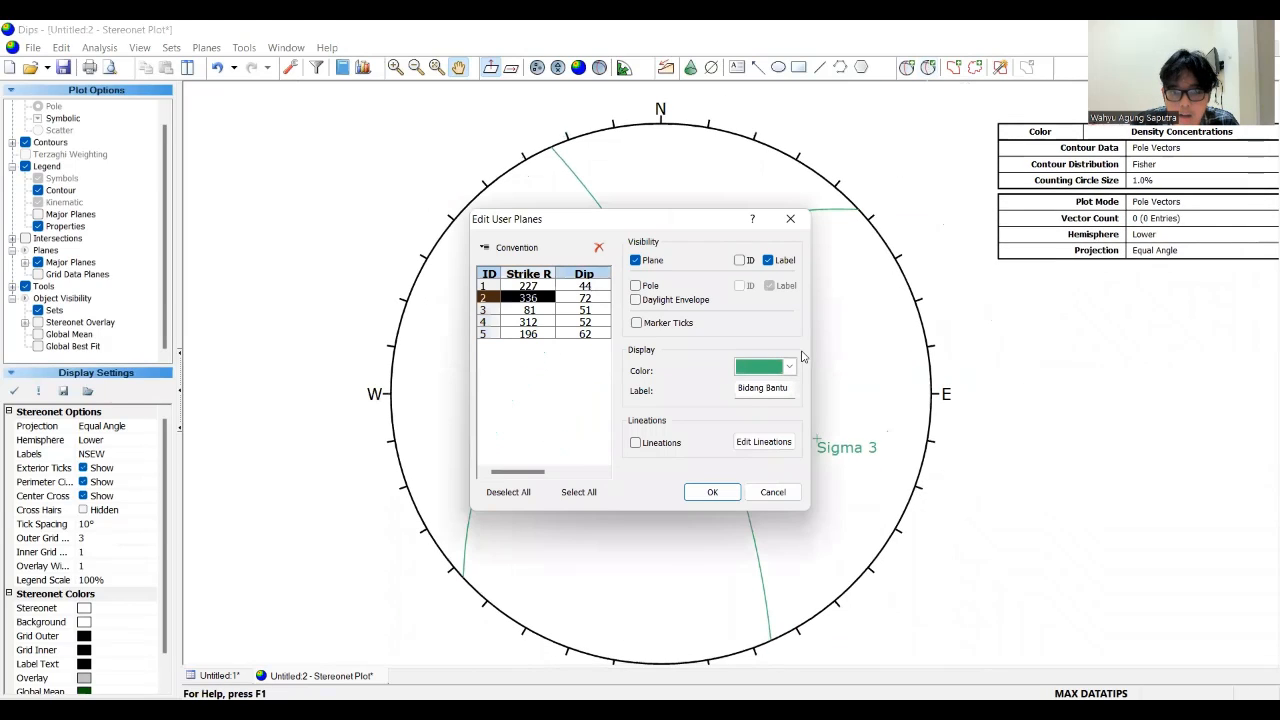
left_click(790, 368)
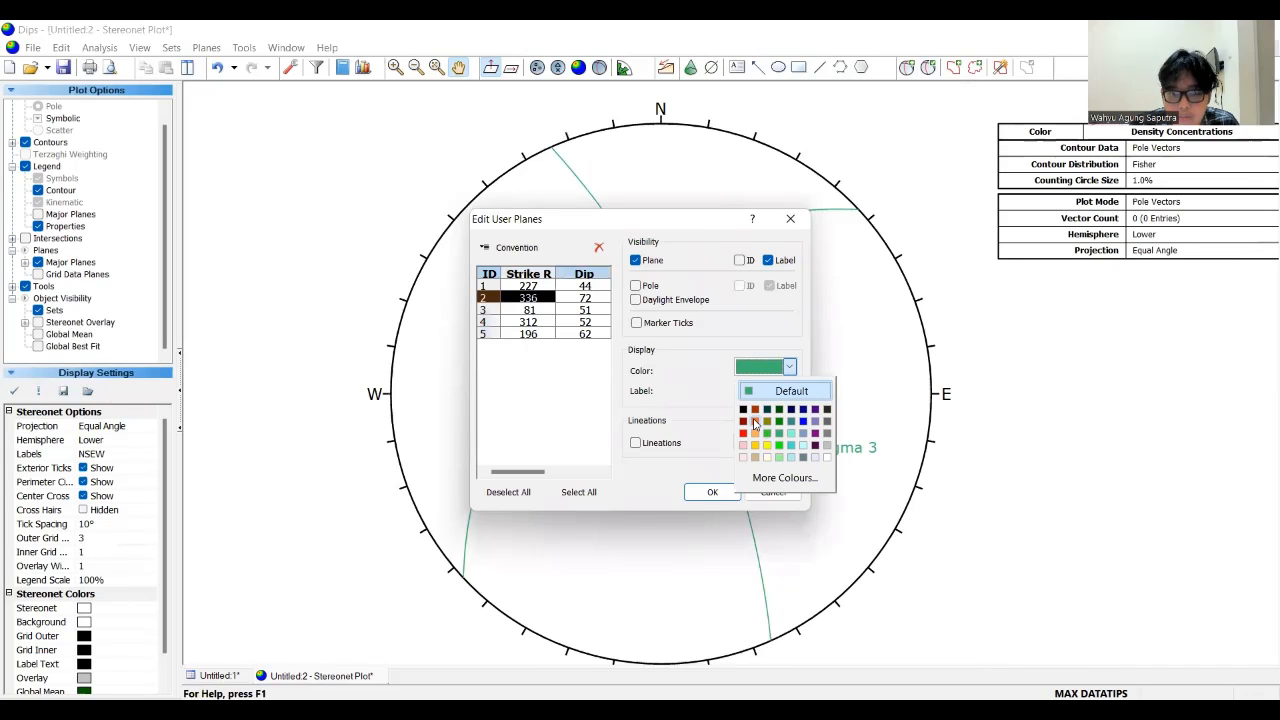
- Change the color of the Sigma 2 pole and its label to blue
left_click(590, 310)
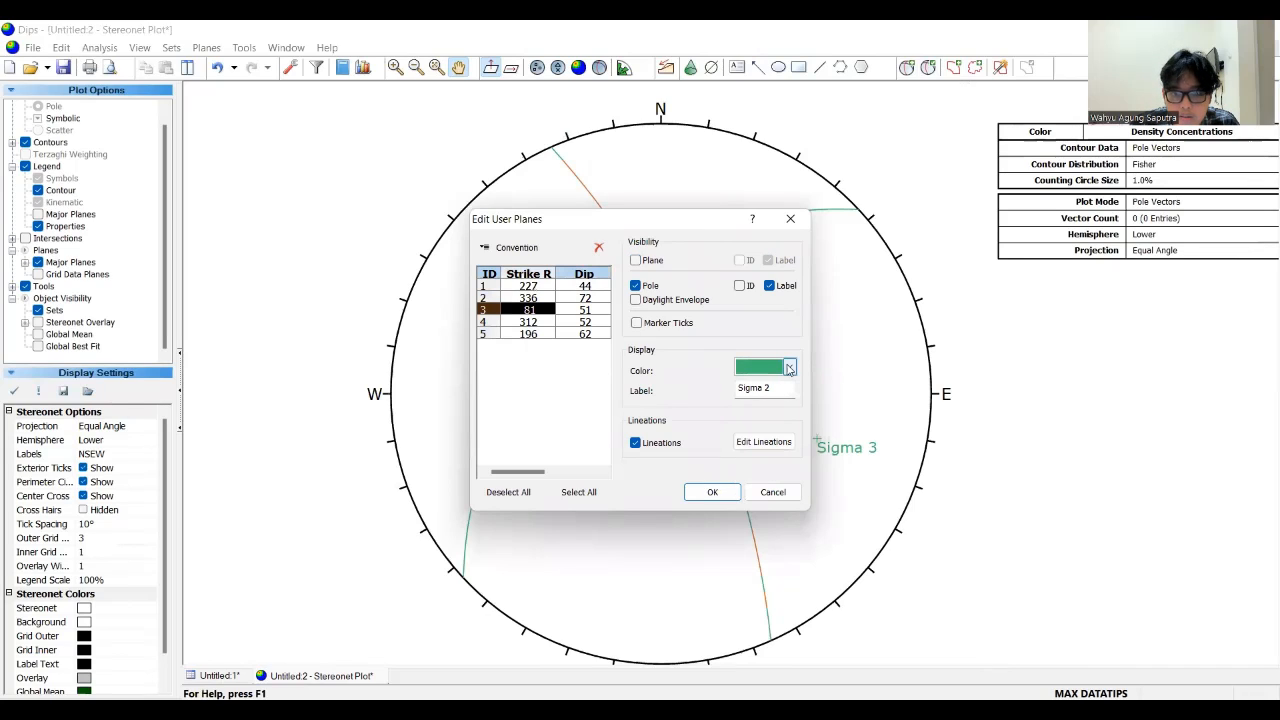
left_click(790, 369)
left_click(744, 450)
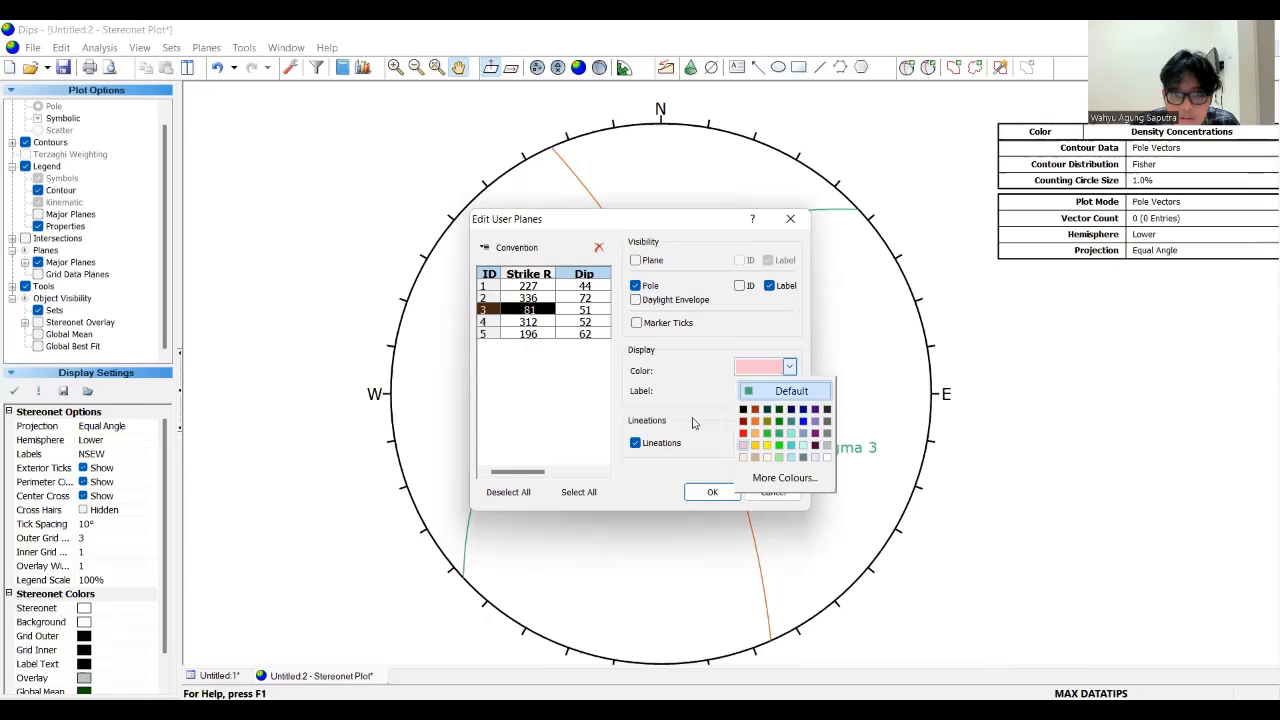
left_click(790, 369)
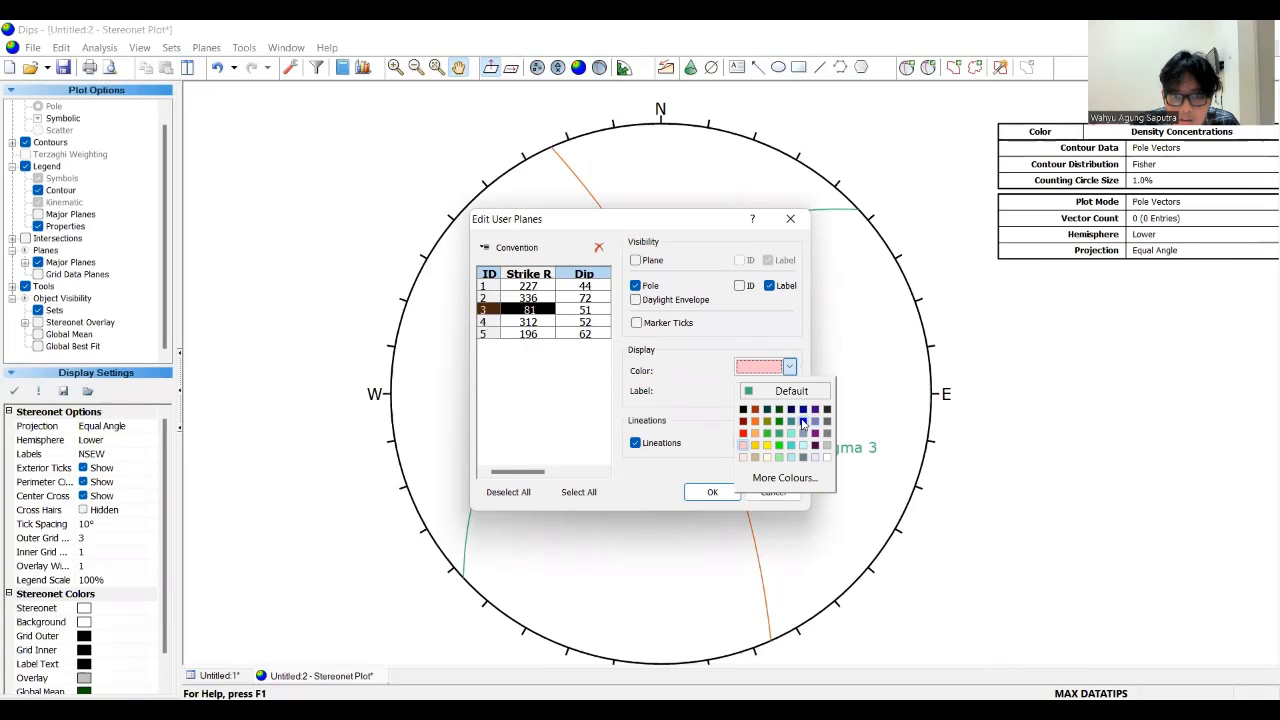
left_click(805, 426)
- Change the color of the Sigma 3 pole to light violet and apply the user plane edits
left_click(528, 321)
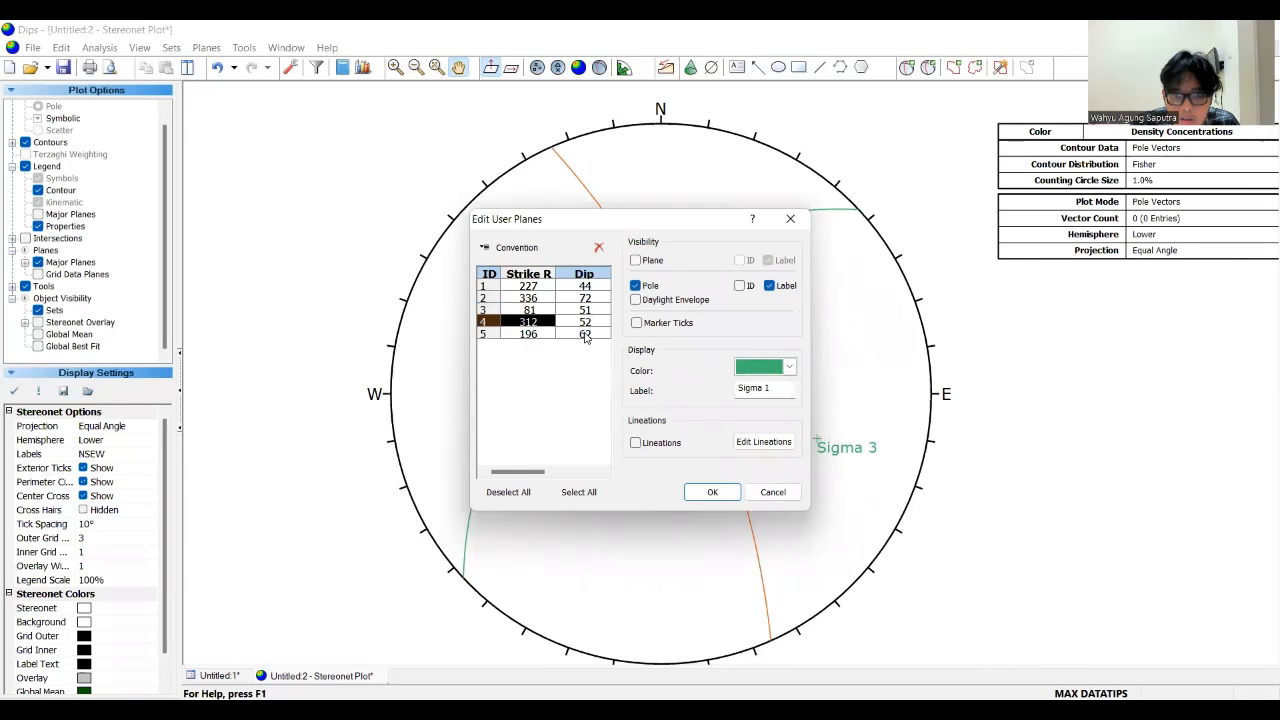
key("Down")
left_click(790, 369)
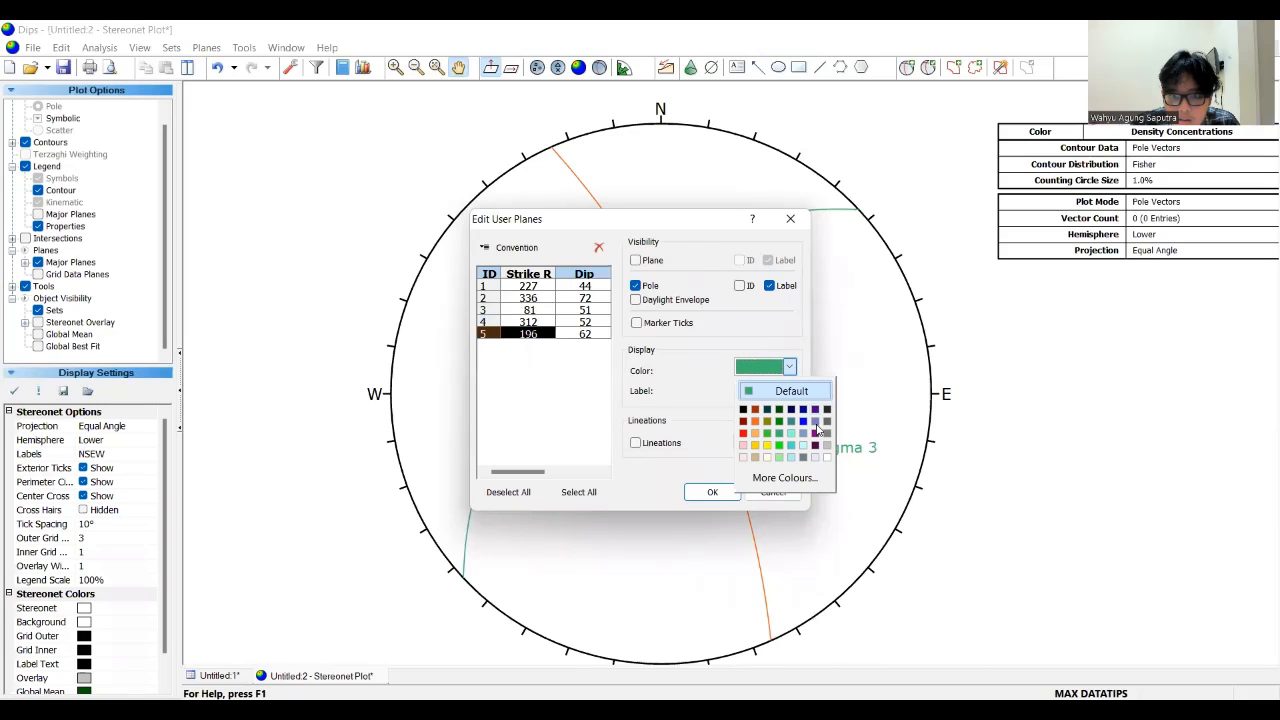
left_click(815, 422)
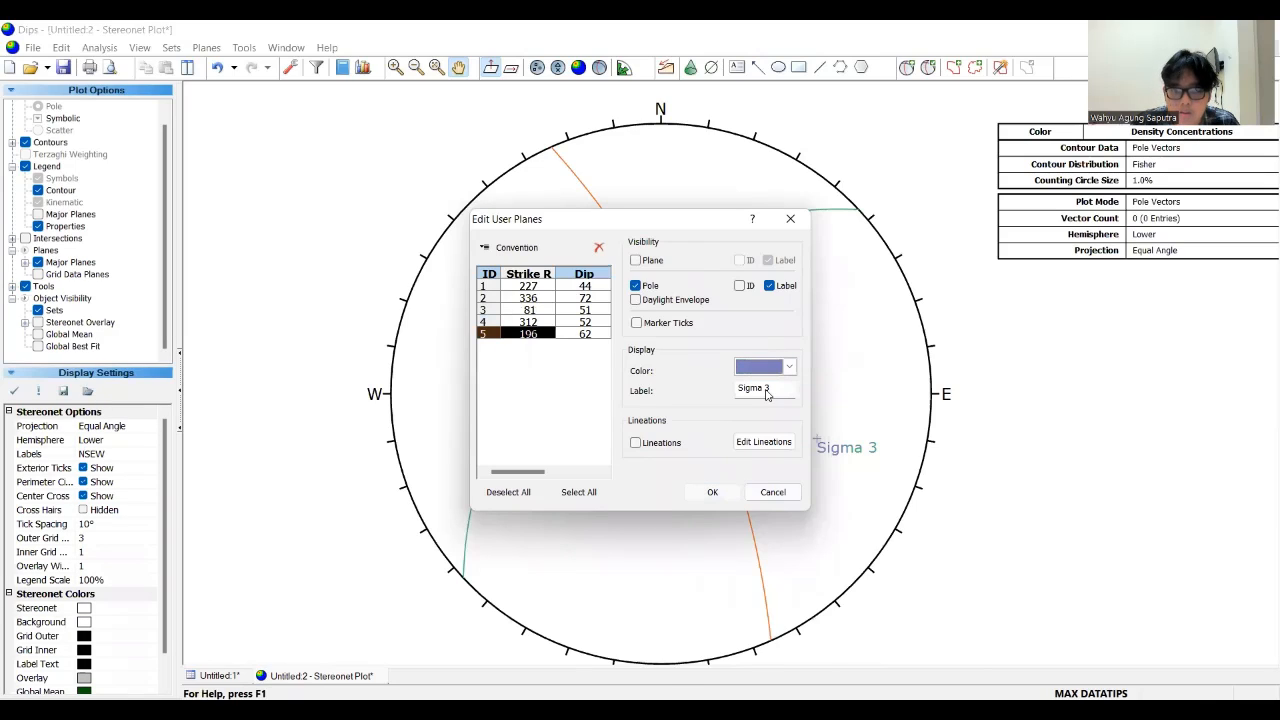
key("Return")
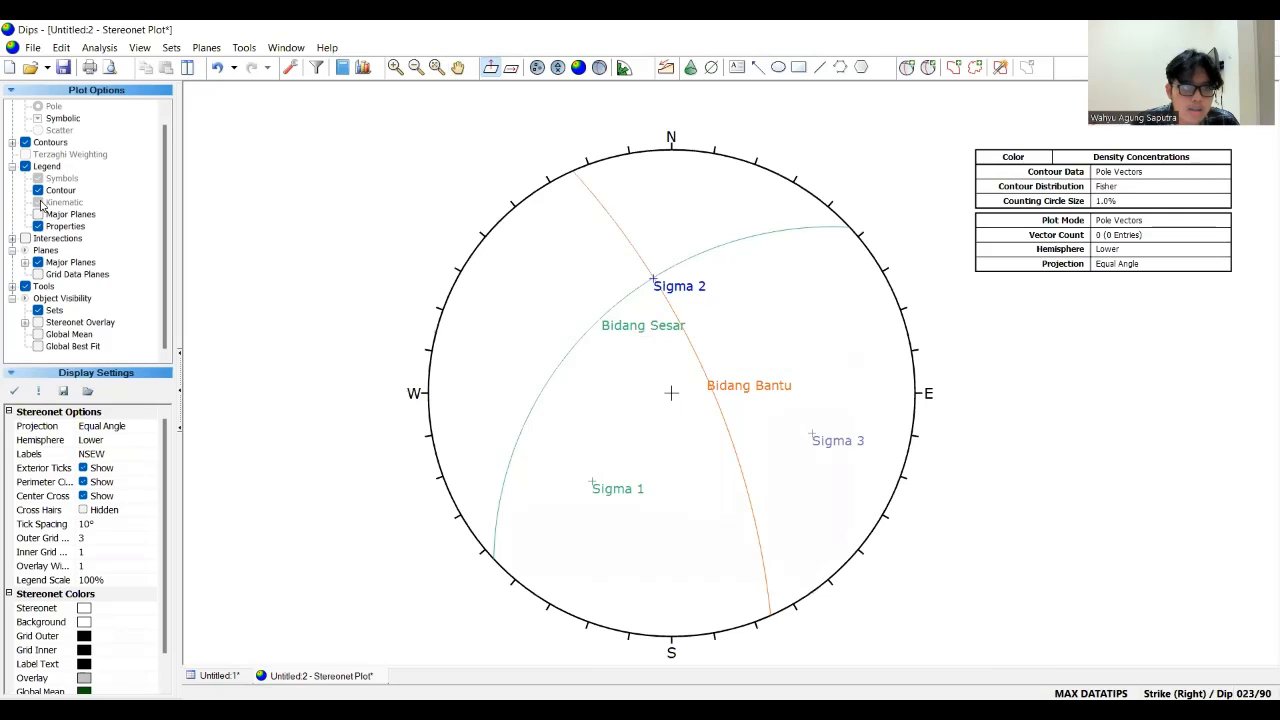
- Include the major planes in the legend and switch the orientation format to Trend / Plunge
left_click(25, 167)
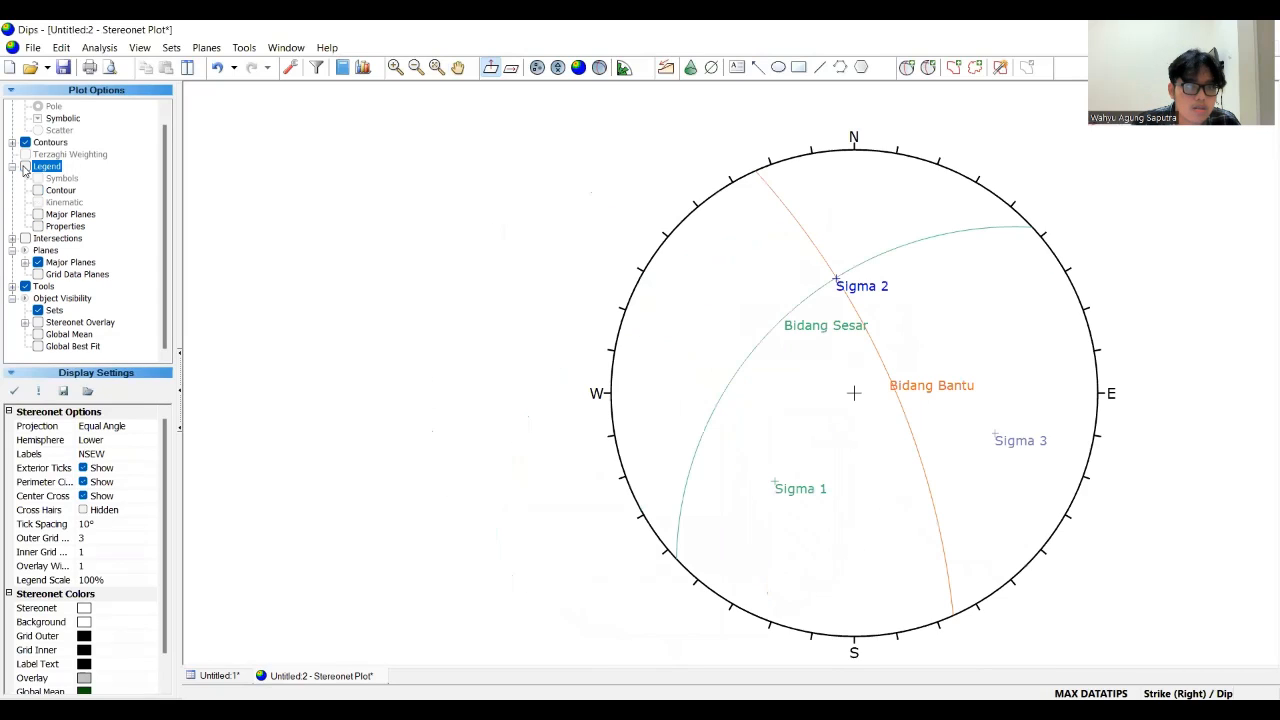
left_click(25, 167)
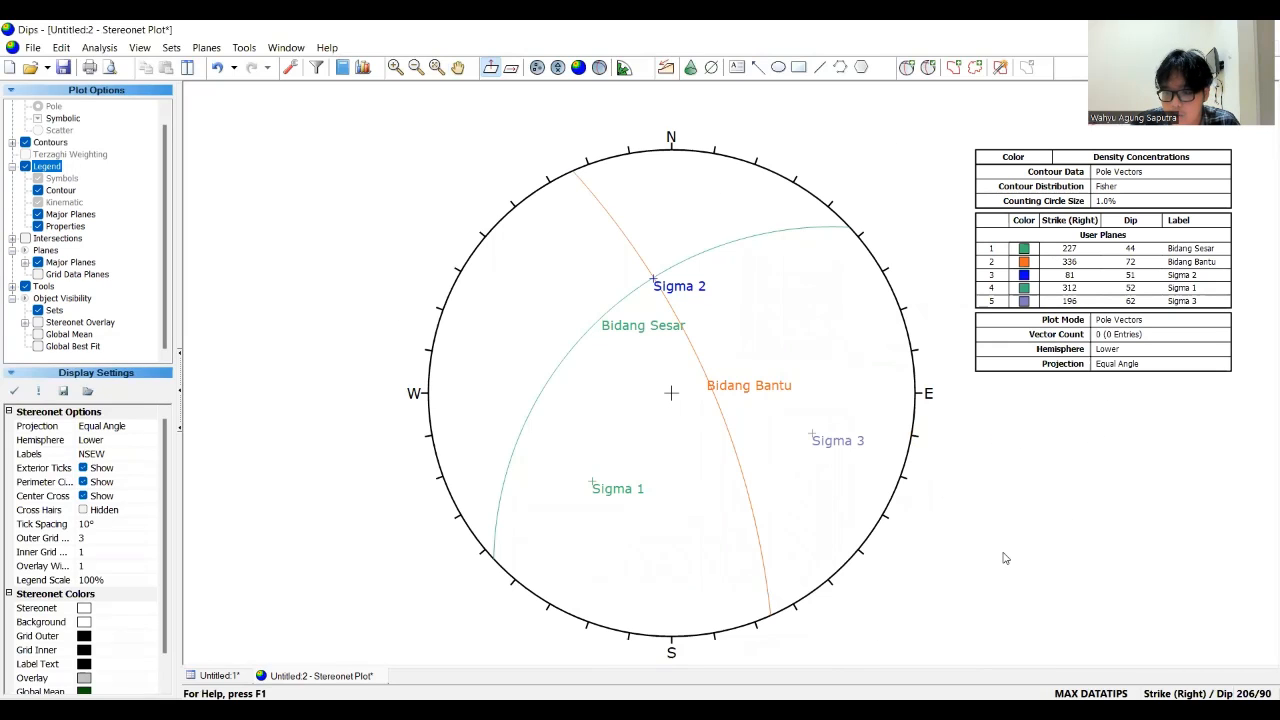
left_click(1190, 693)
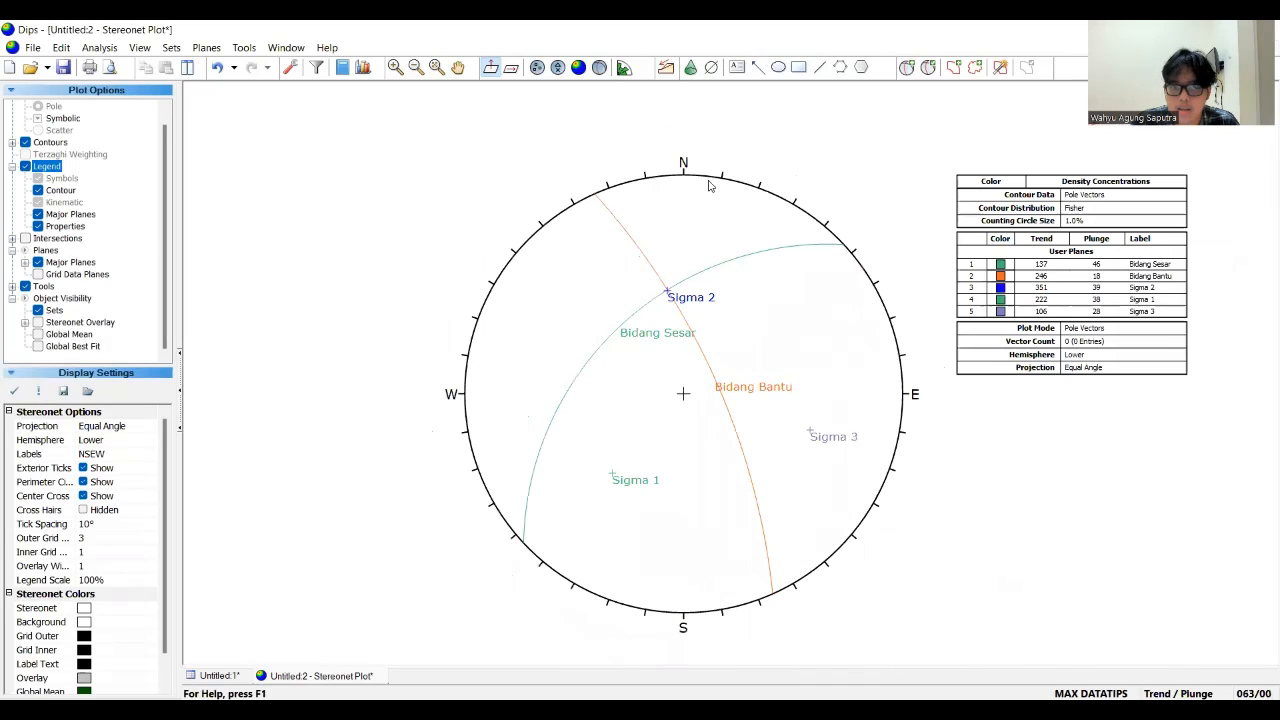
- Export the stereonet plot as a JPEG image in Documents, entering a file name that begins with "Bidang"
left_click(458, 67)
left_click_drag(875, 236, 805, 253)
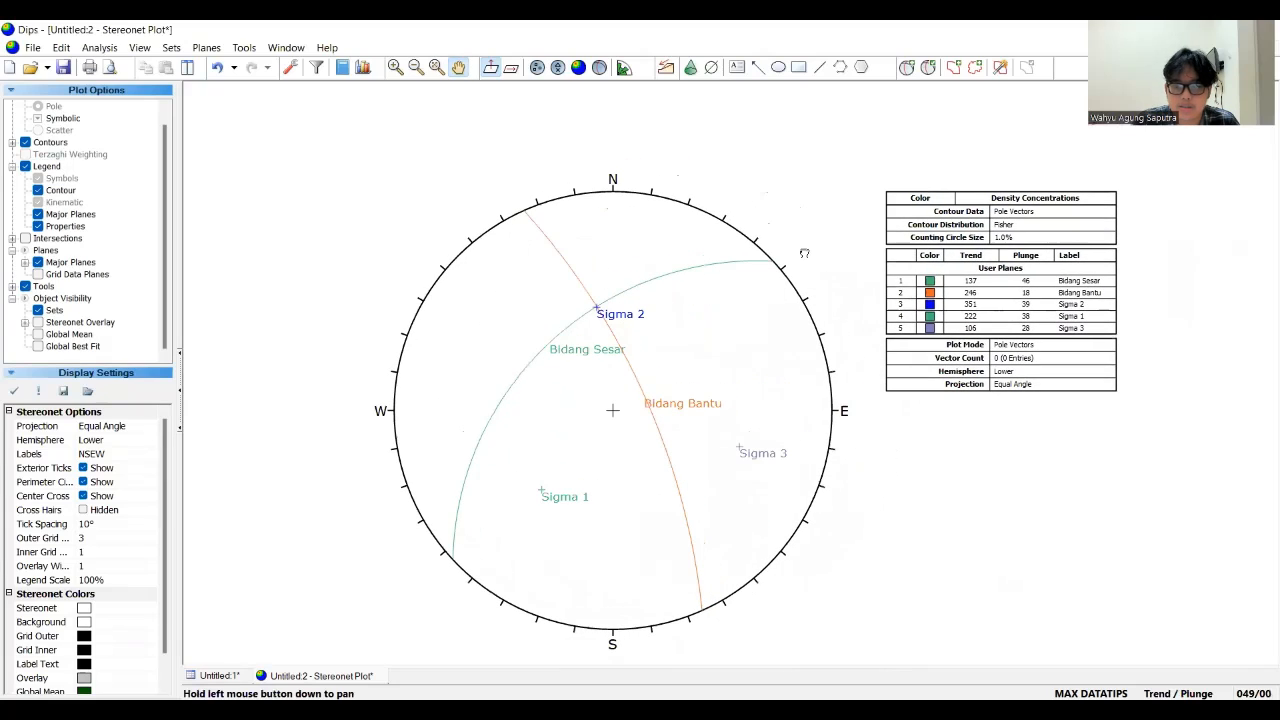
left_click(33, 48)
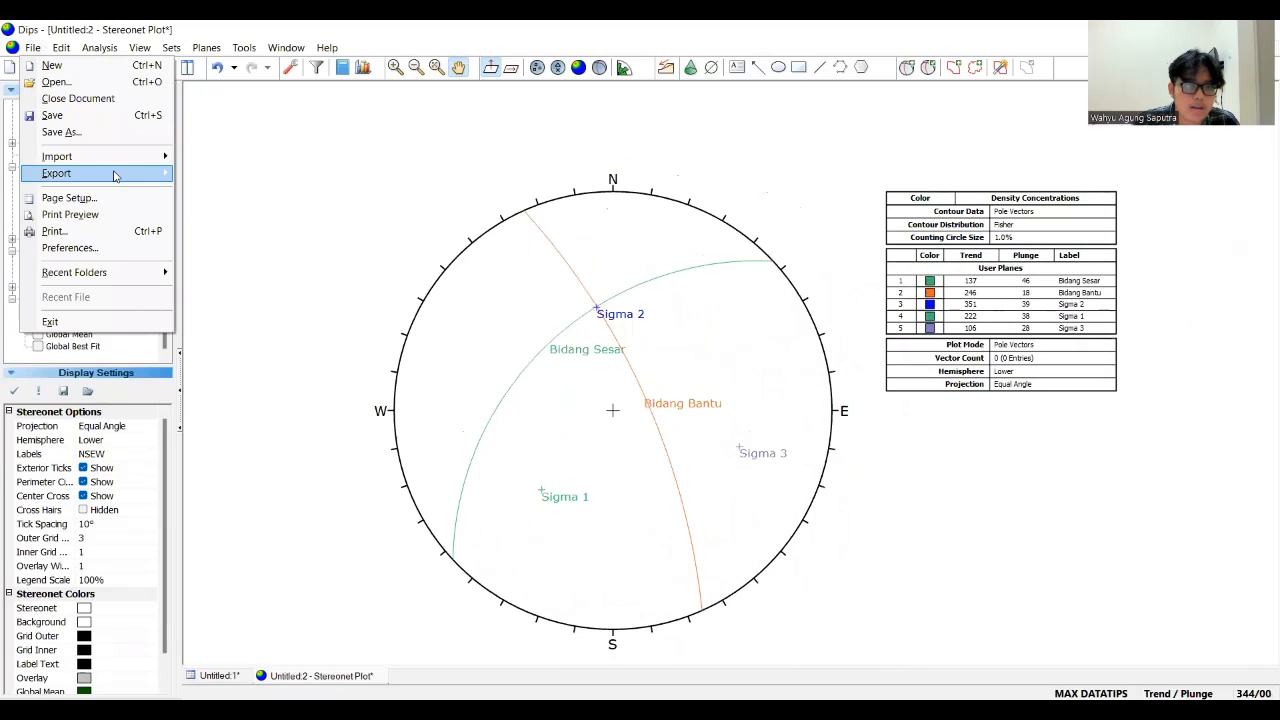
left_click(240, 191)
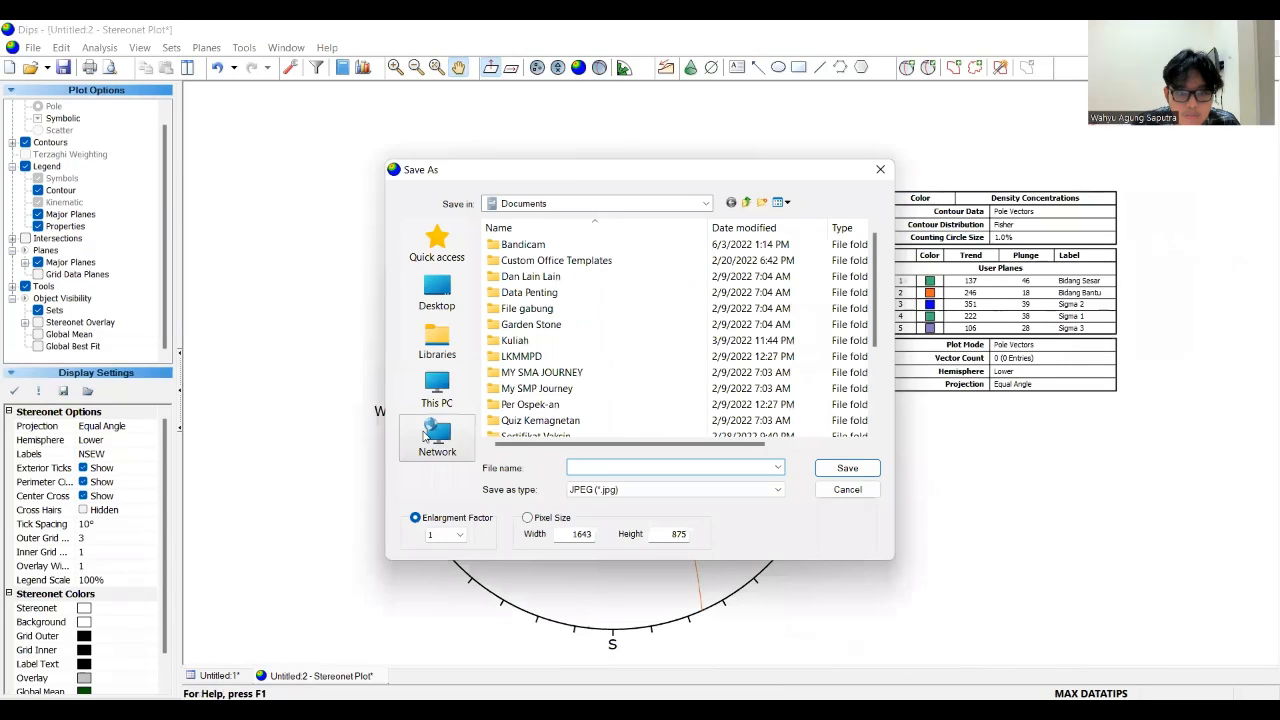
left_click(432, 394)
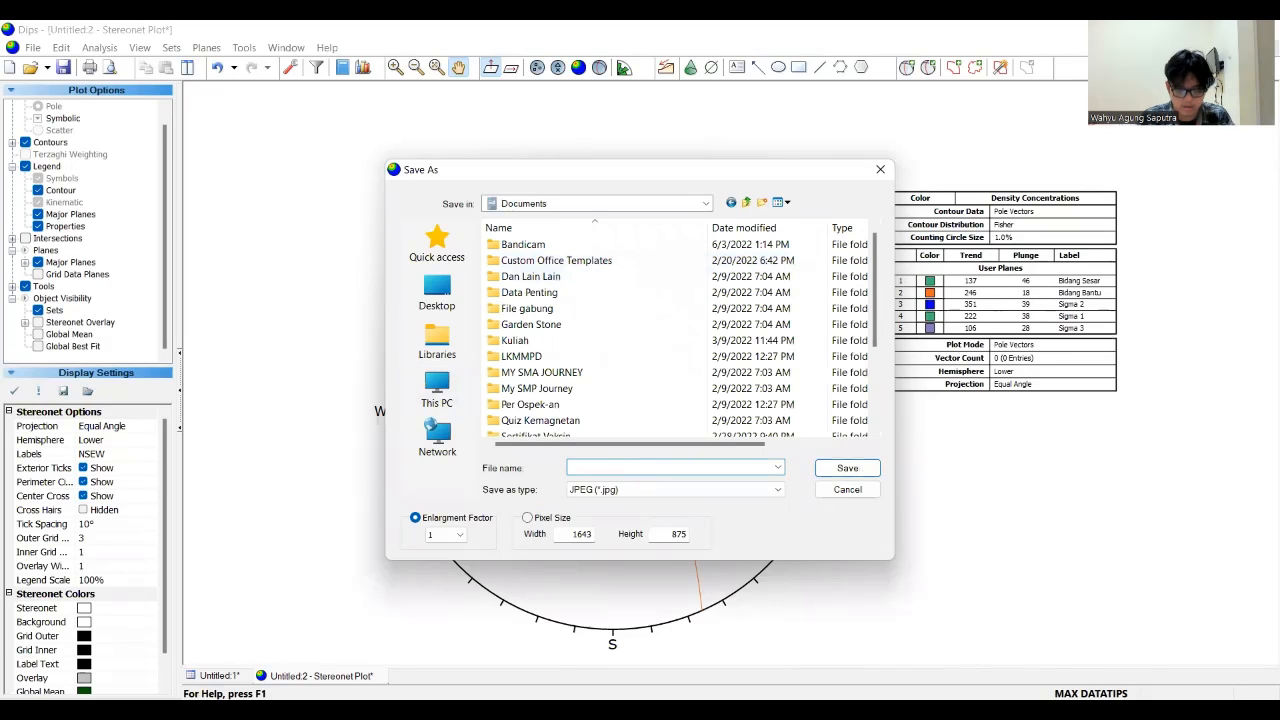
type("Bidang St")
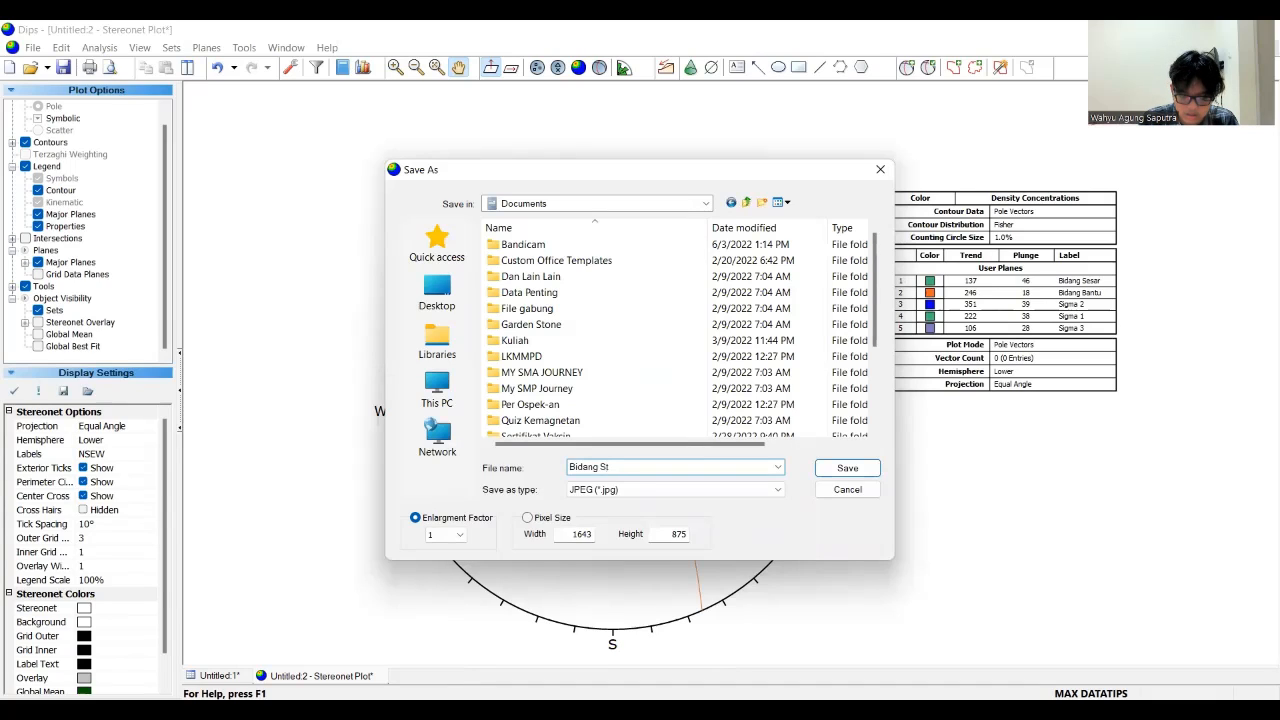
type("iasi")
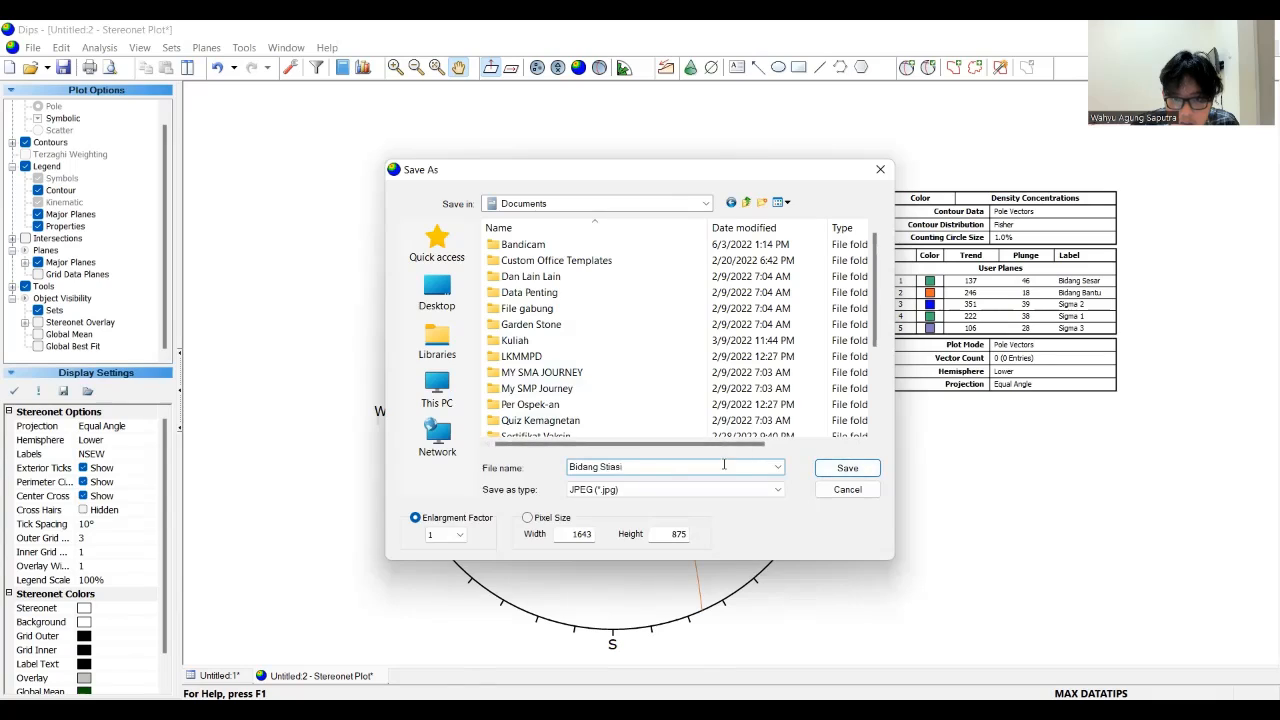
double_click(610, 466)
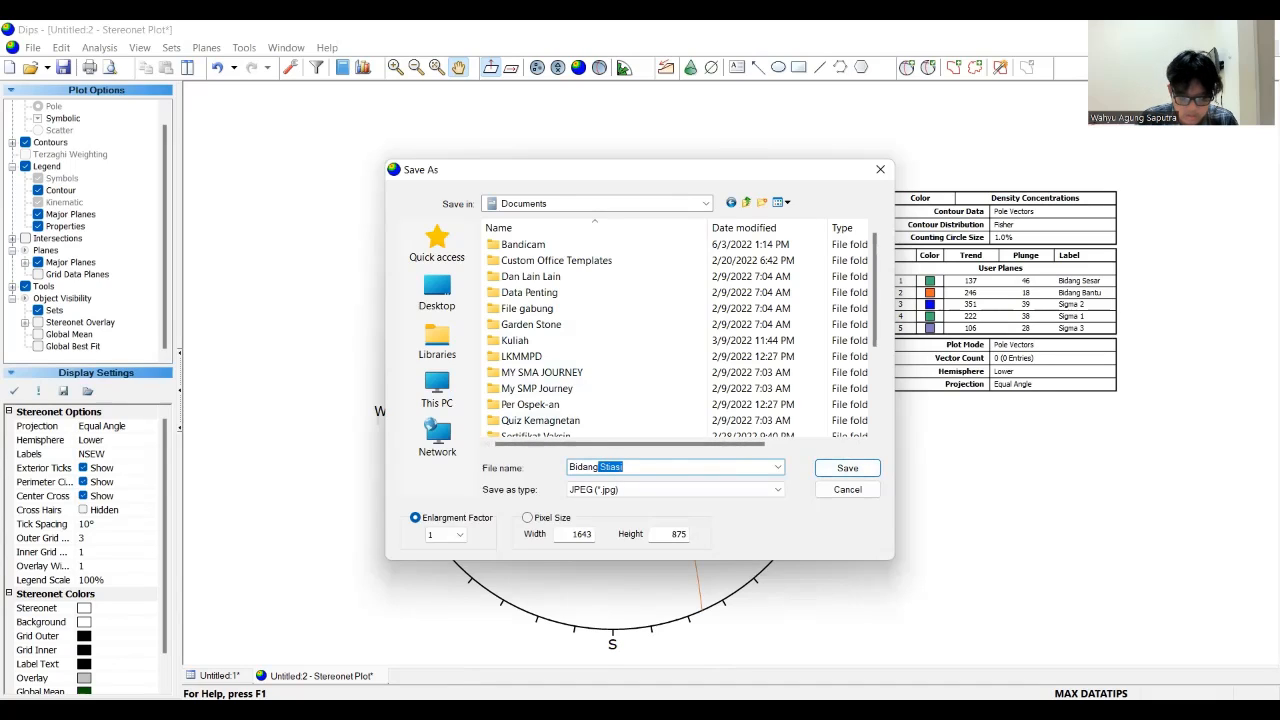
type("G")
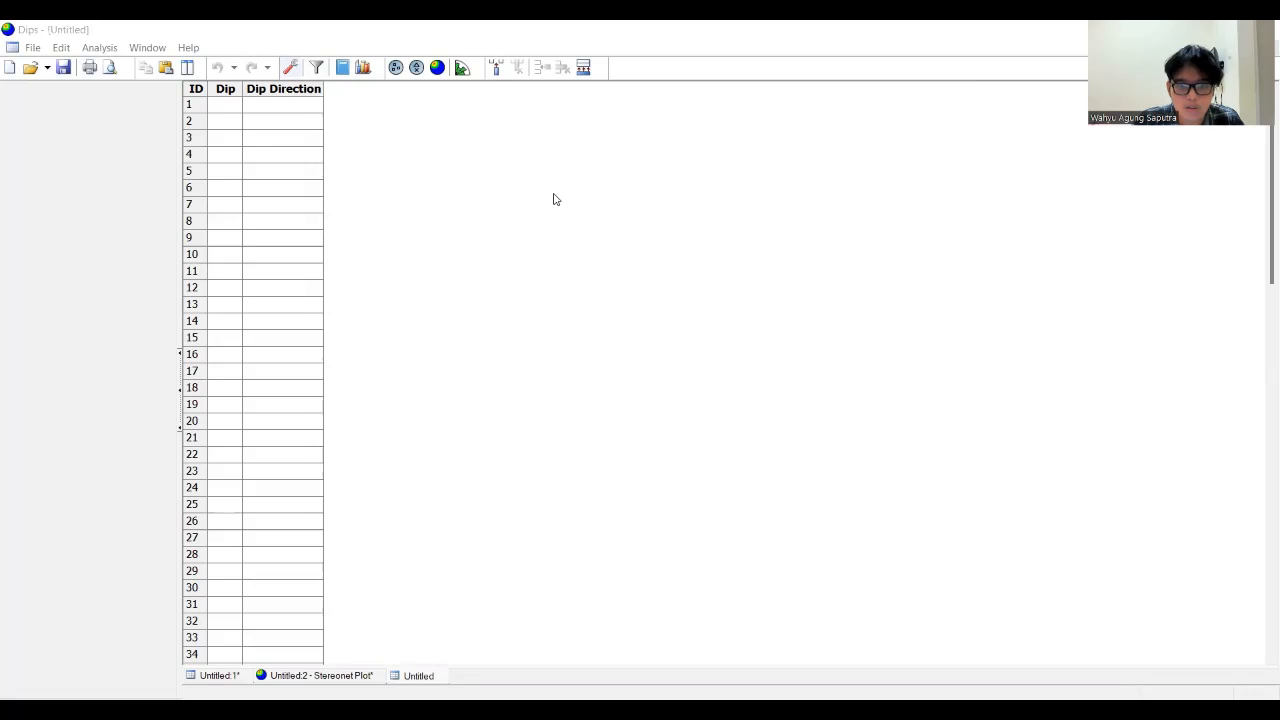
- Set the new project's global orientation format to Strike (Right) / Dip
left_click(659, 287)
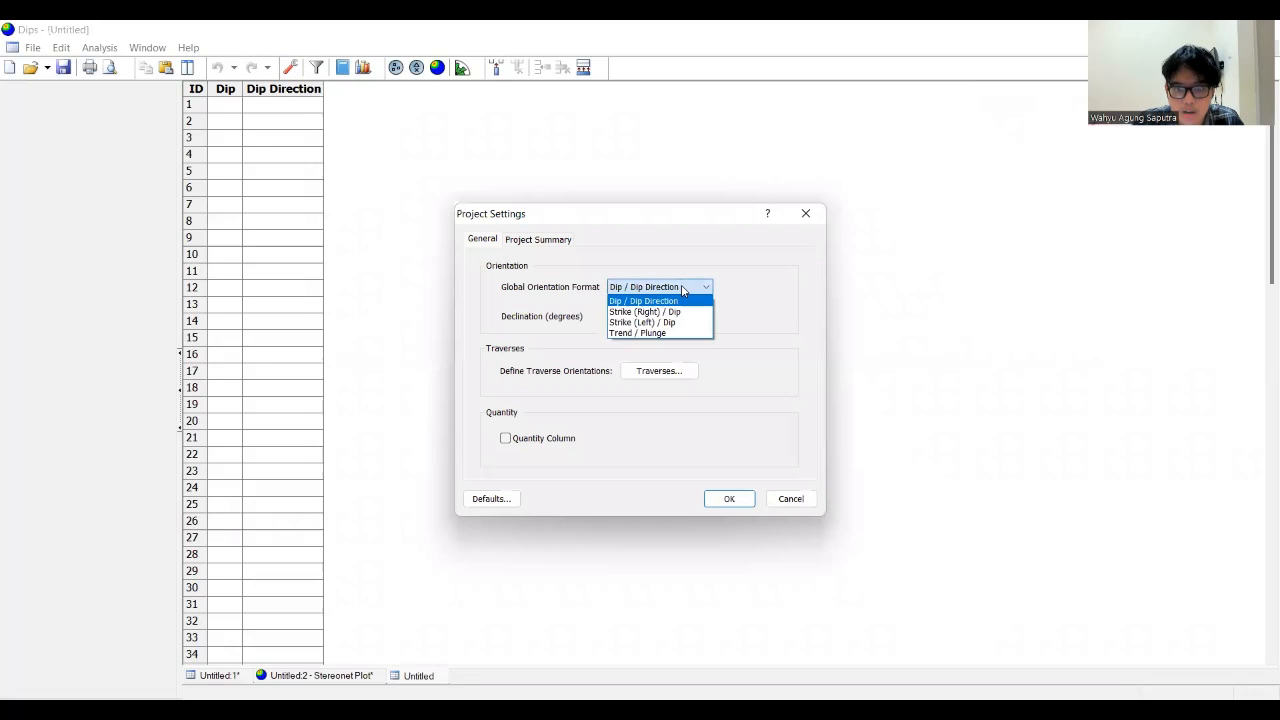
left_click(672, 313)
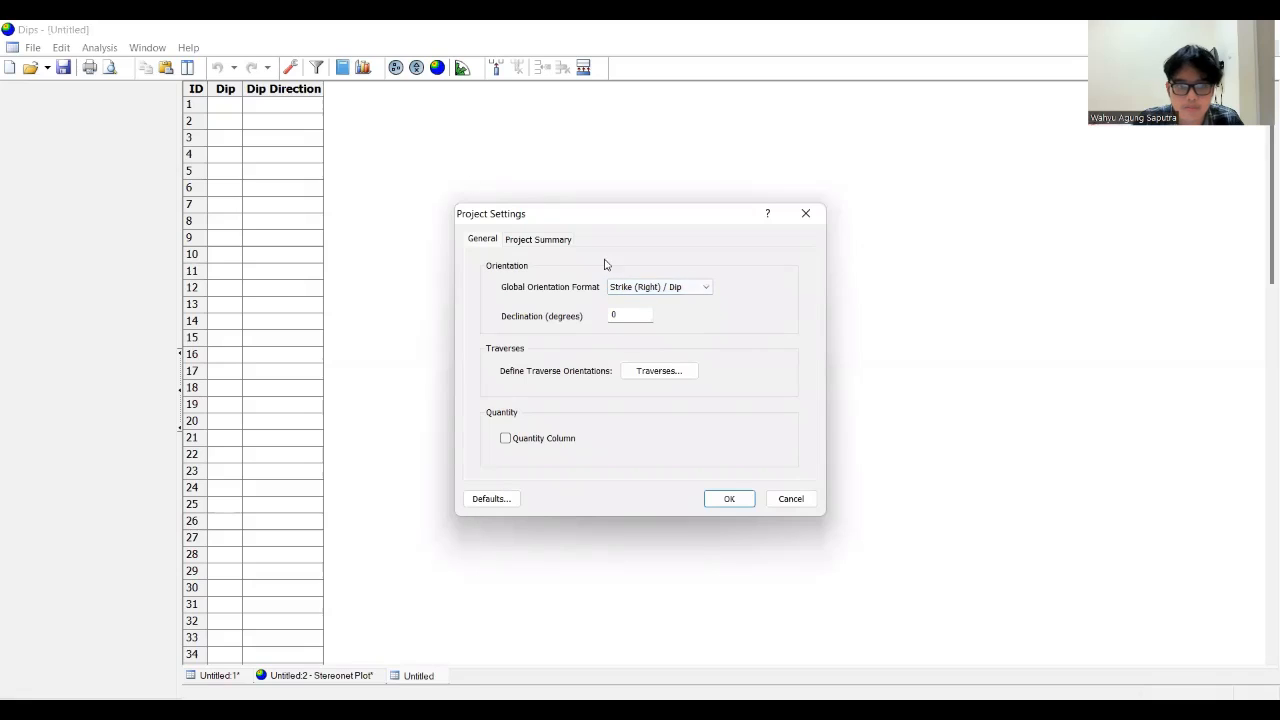
left_click(728, 499)
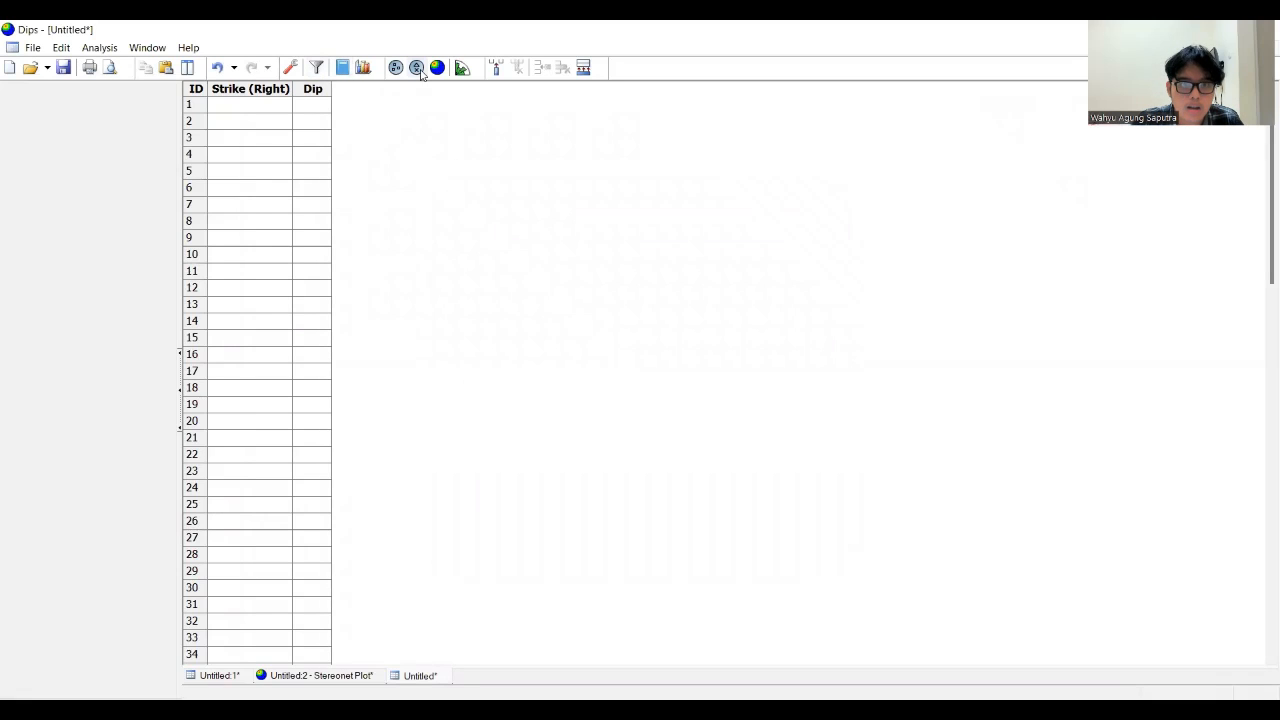
- Open a stereonet plot view for the new project
left_click(437, 67)
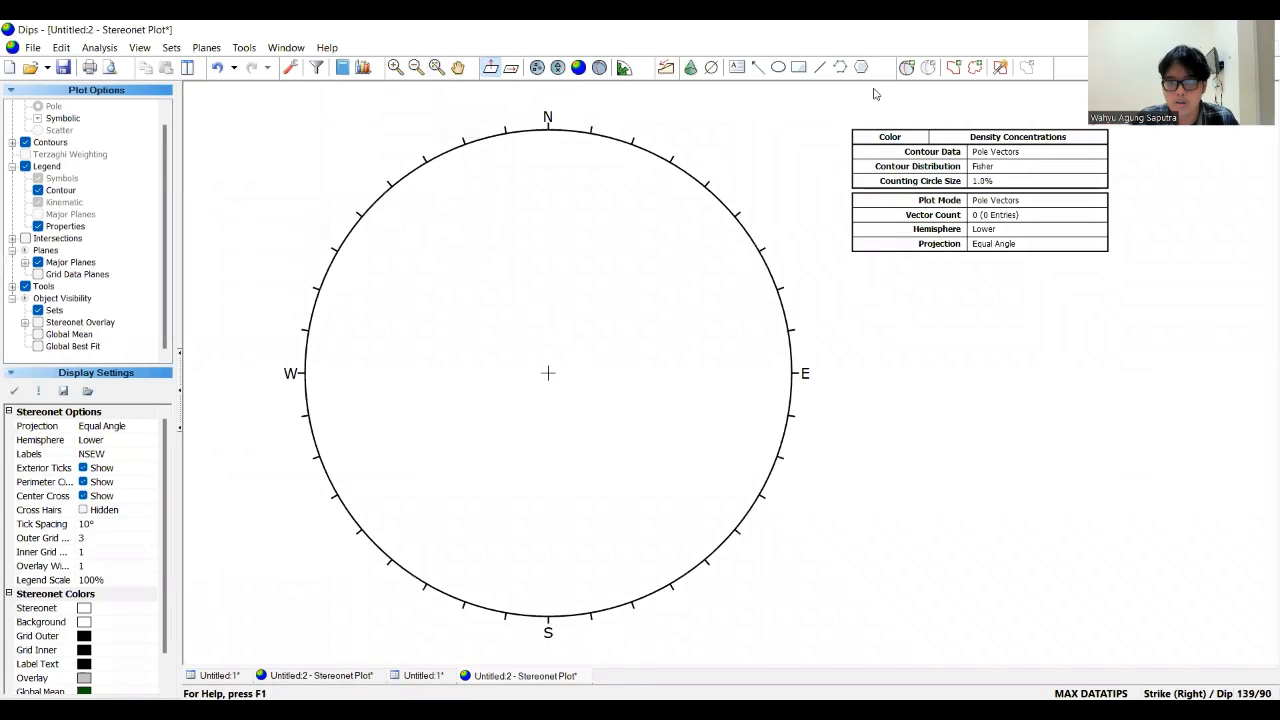
left_click(908, 69)
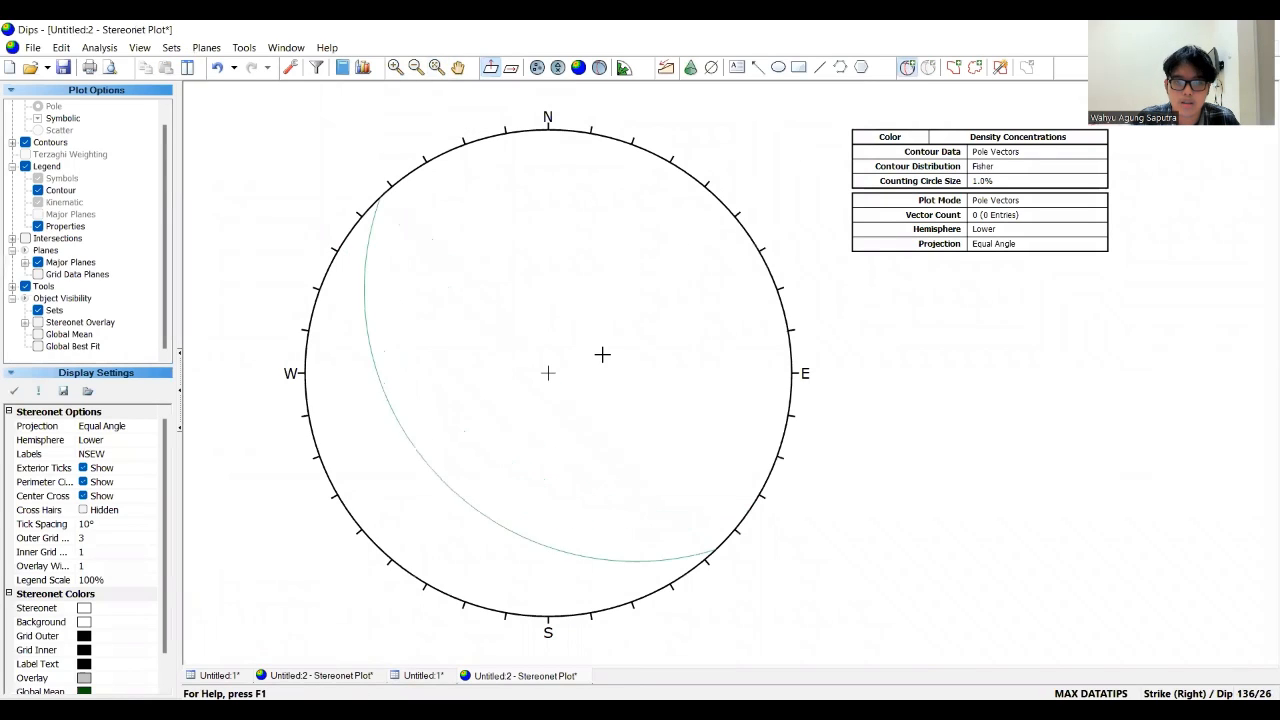
left_click(590, 313)
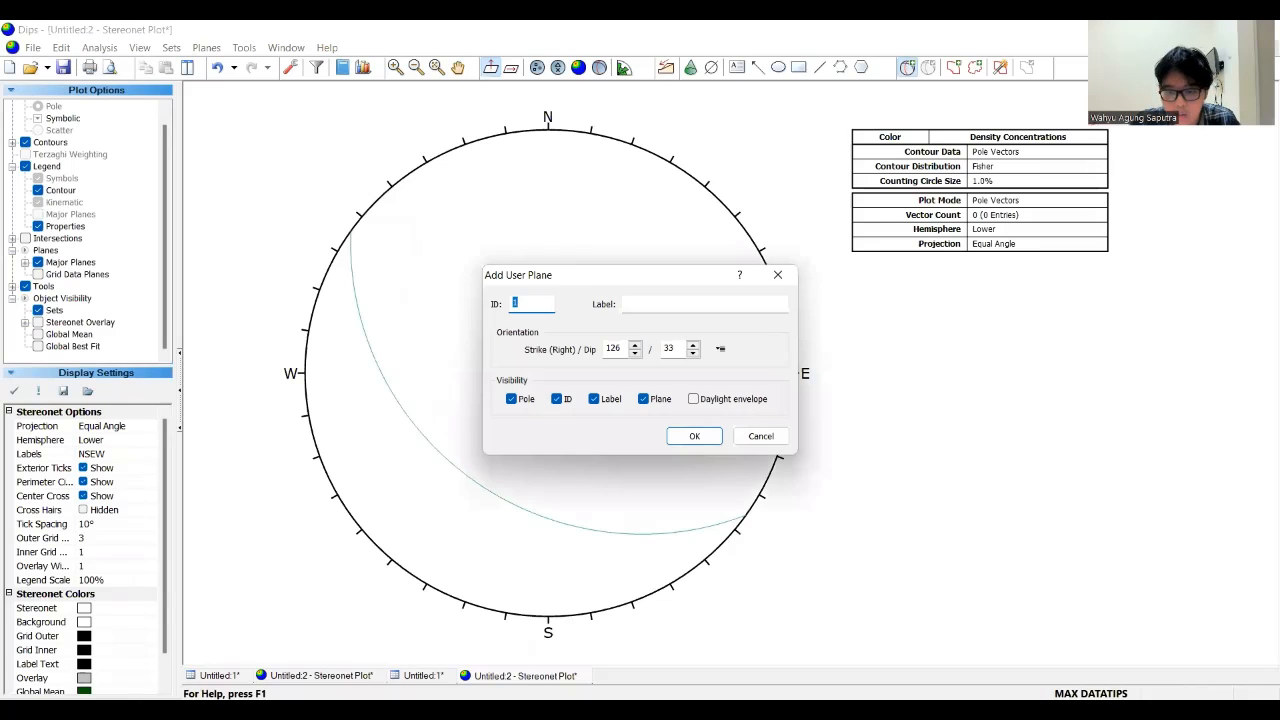
key("alt+Tab")
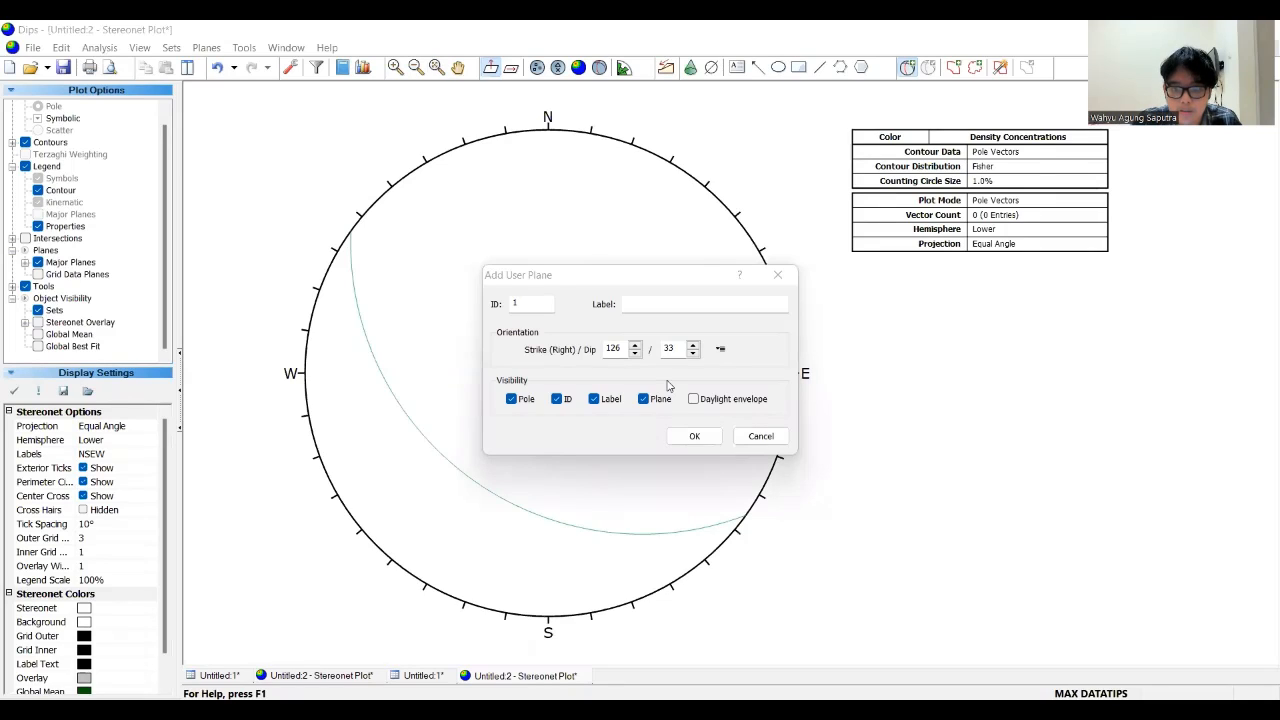
left_click(657, 306)
type("2")
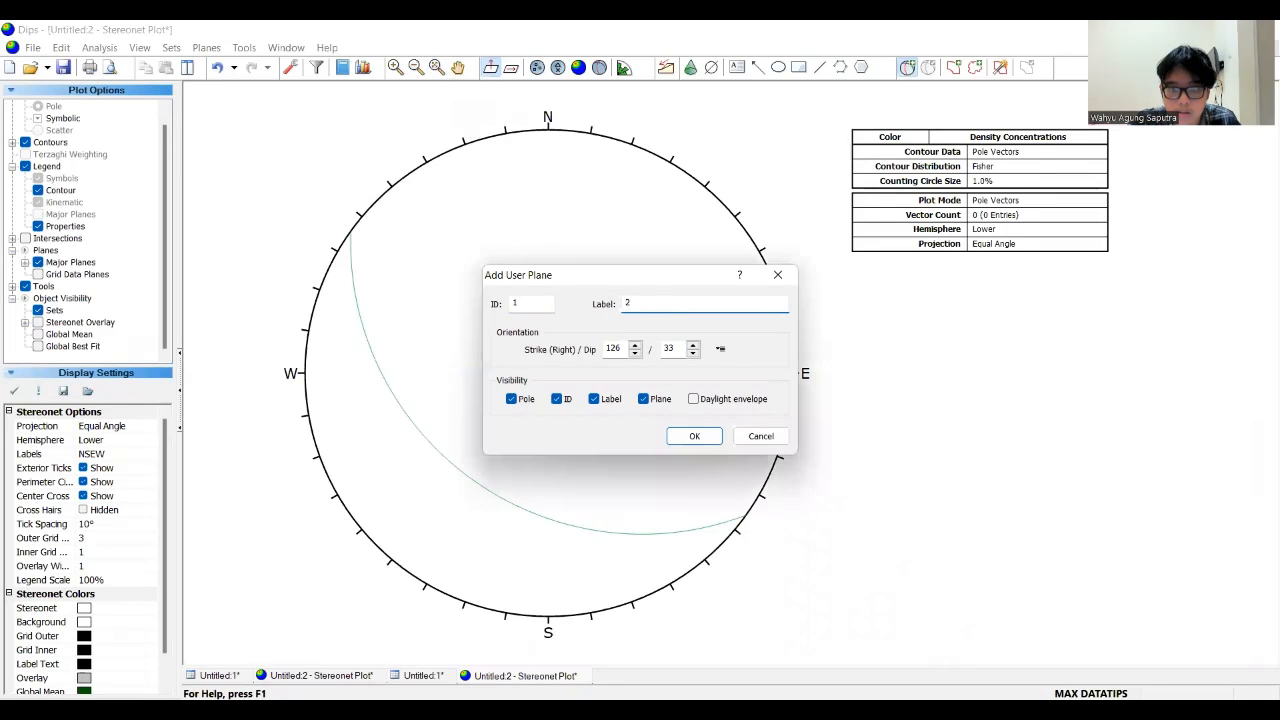
key("BackSpace")
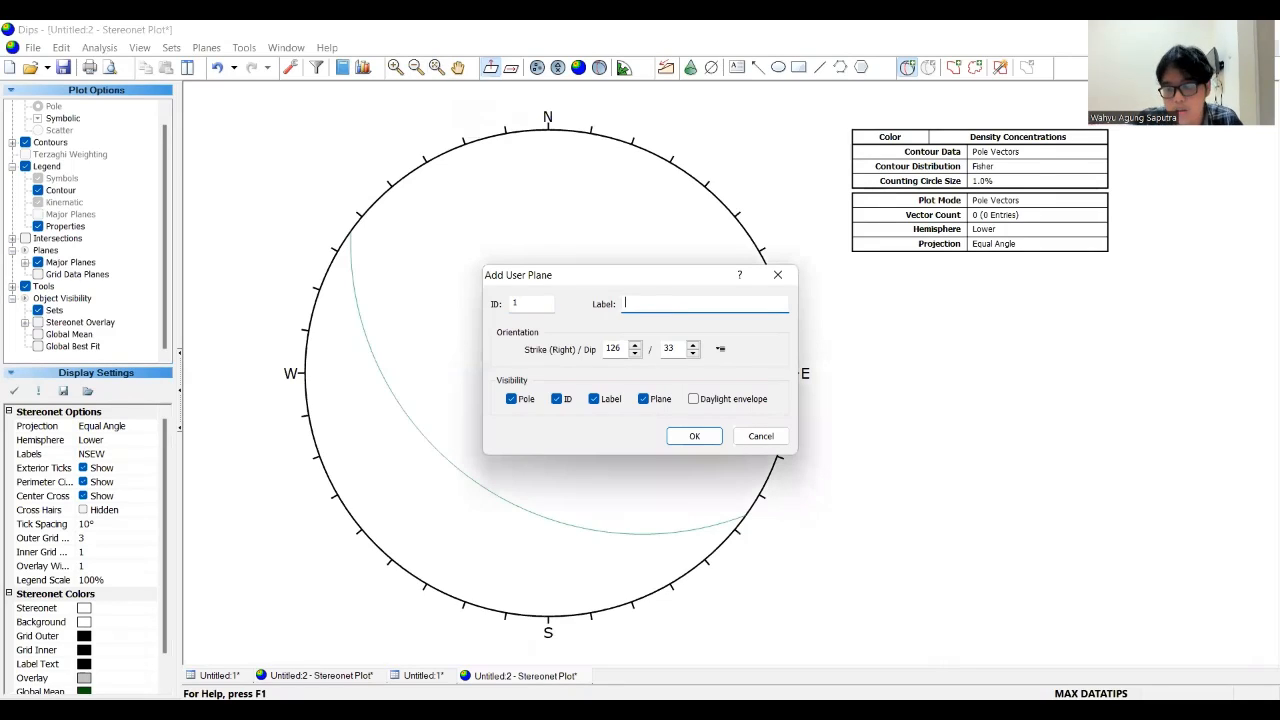
double_click(624, 348)
type("23")
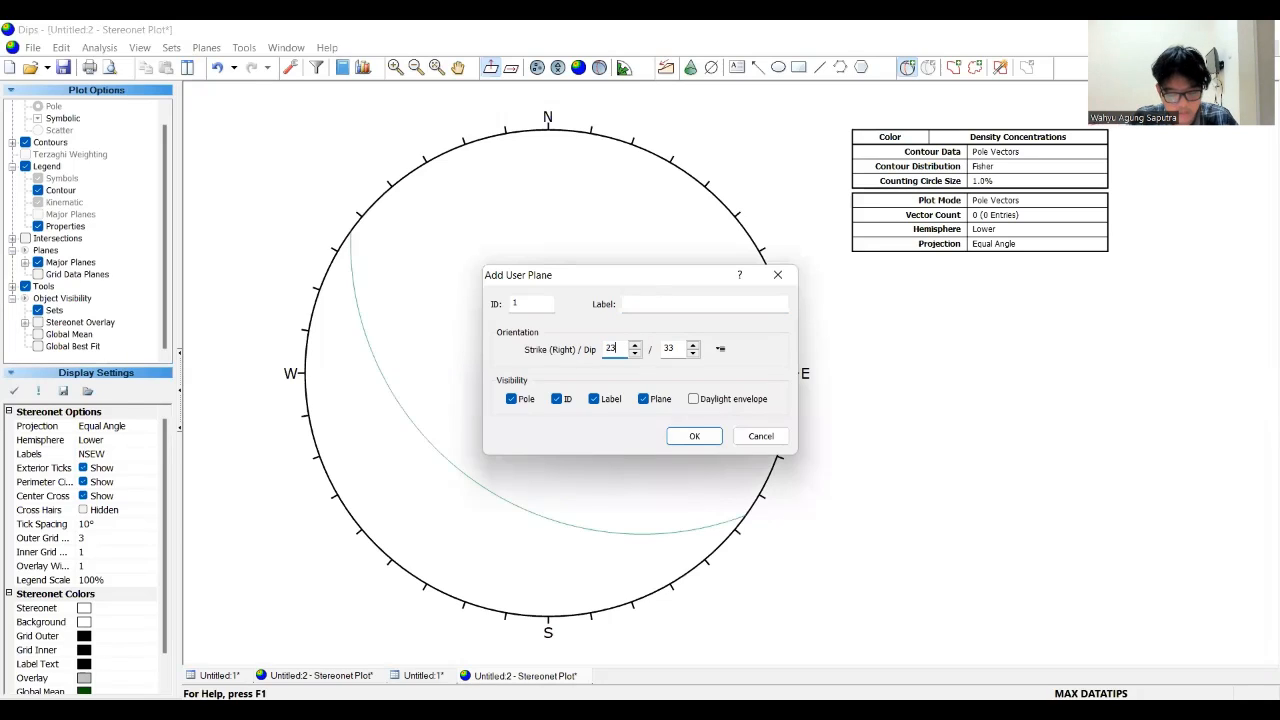
type("5")
key("Tab")
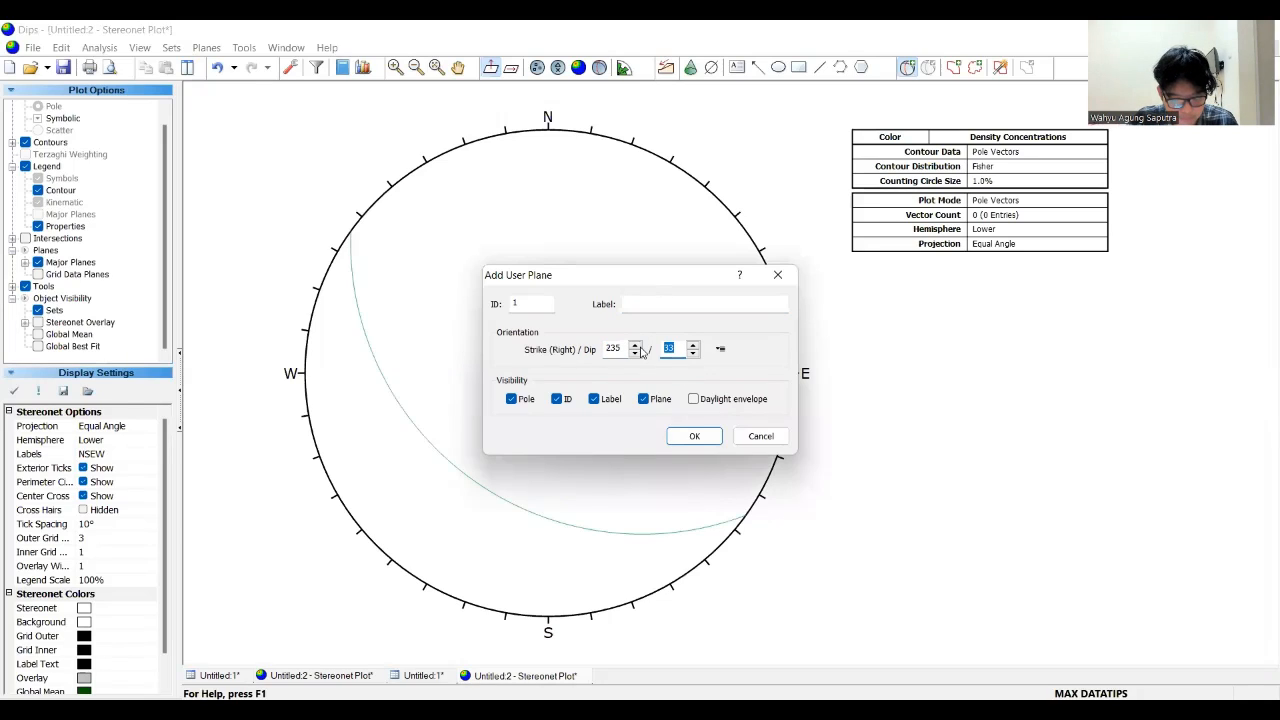
type("43")
left_click(628, 305)
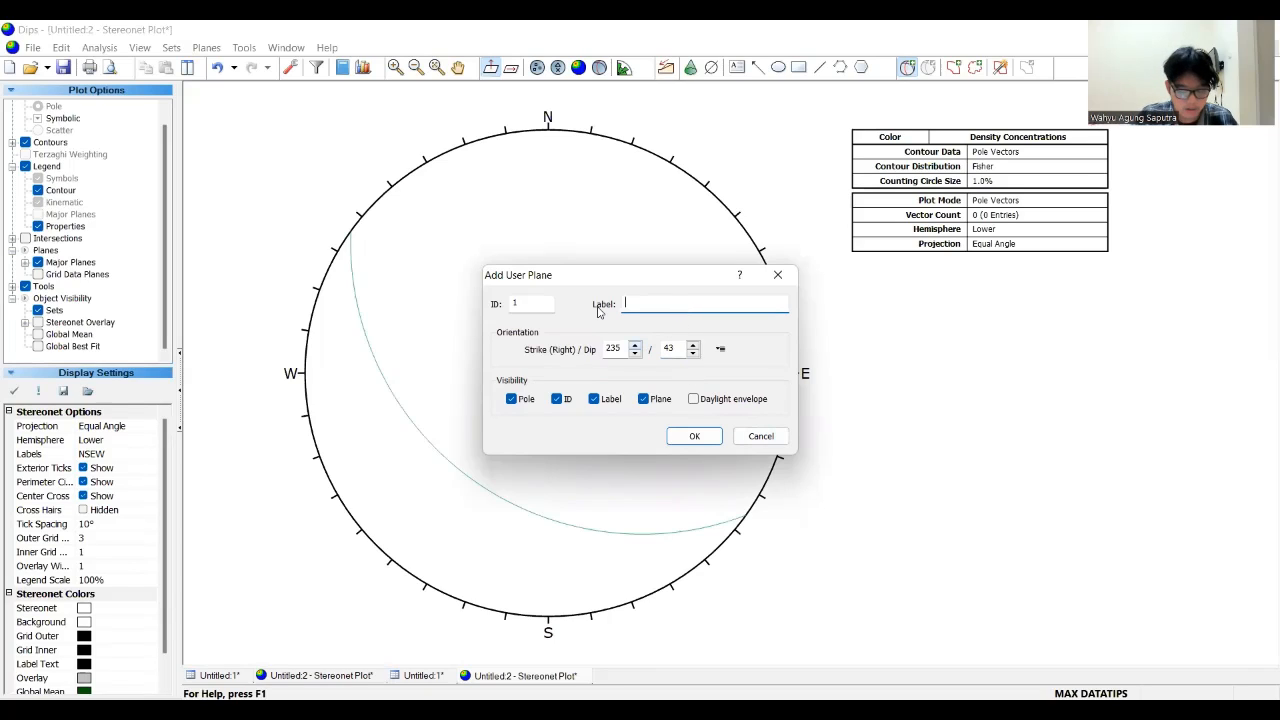
type("Bidang Sesar")
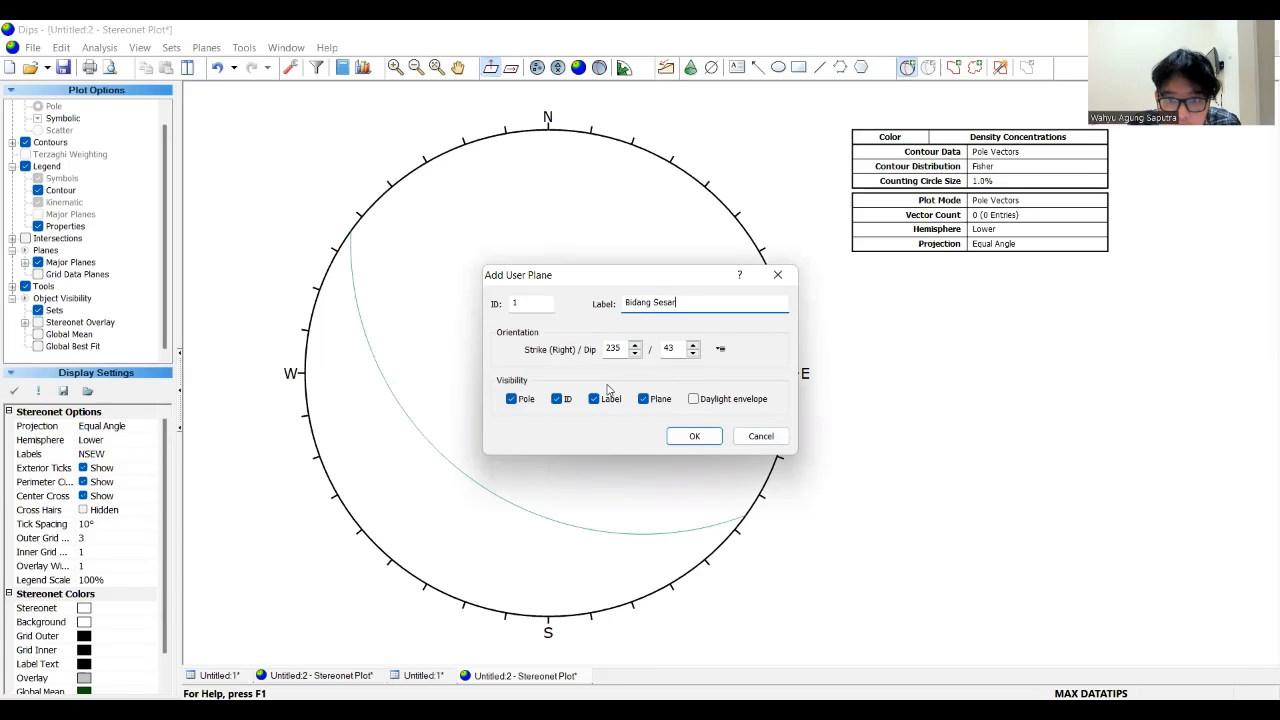
left_click(693, 432)
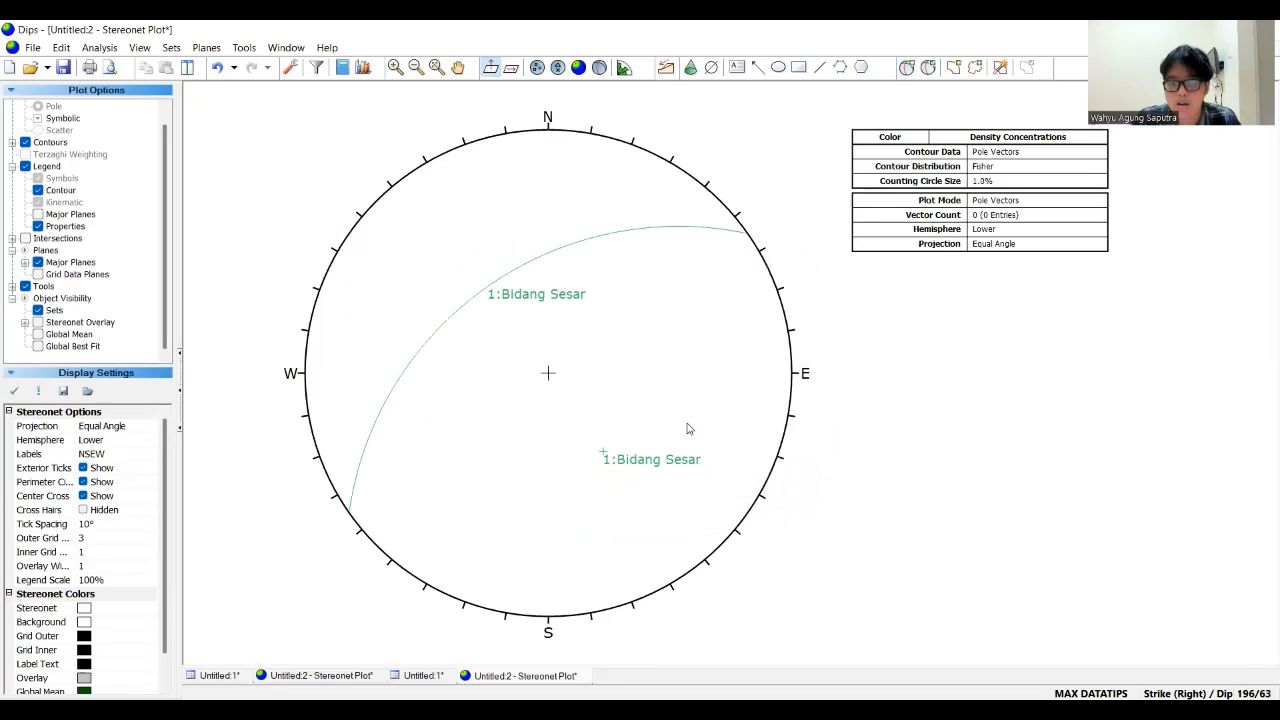
key("ctrl+z")
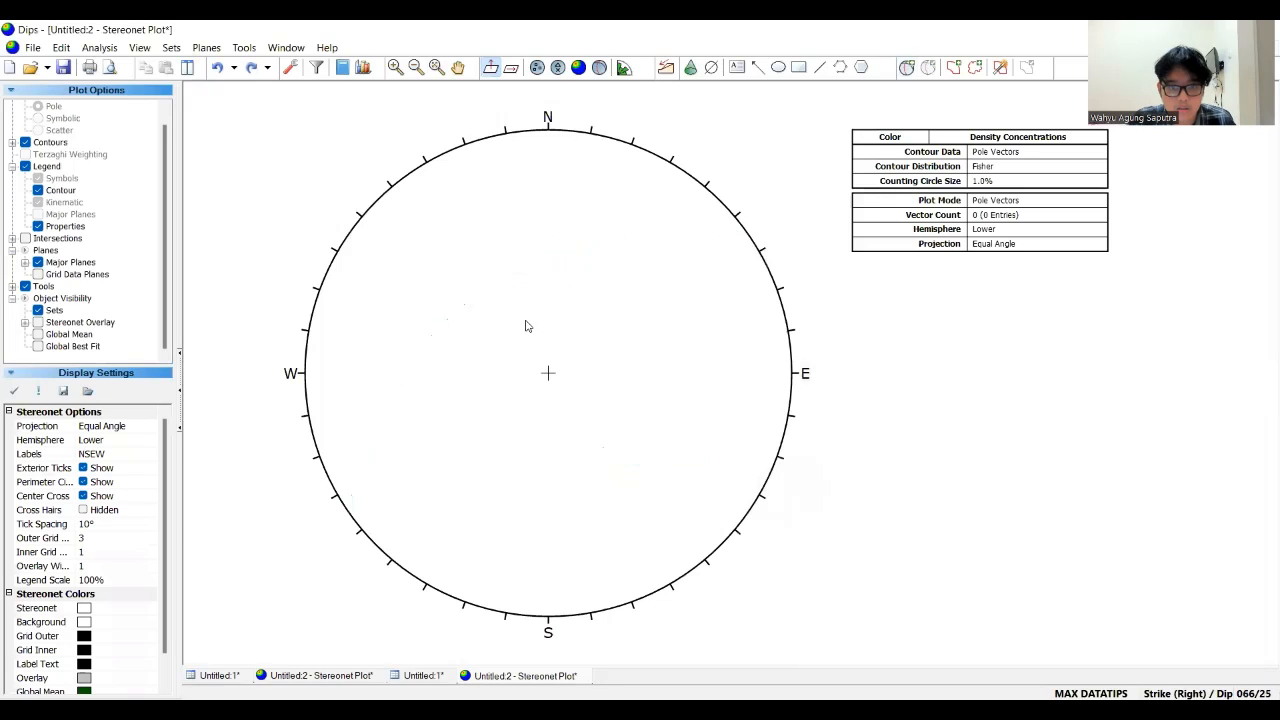
- Add a user plane labeled Bidang Sesar with Strike (Right) / Dip 235 / 43, hiding its pole and ID
left_click(907, 67)
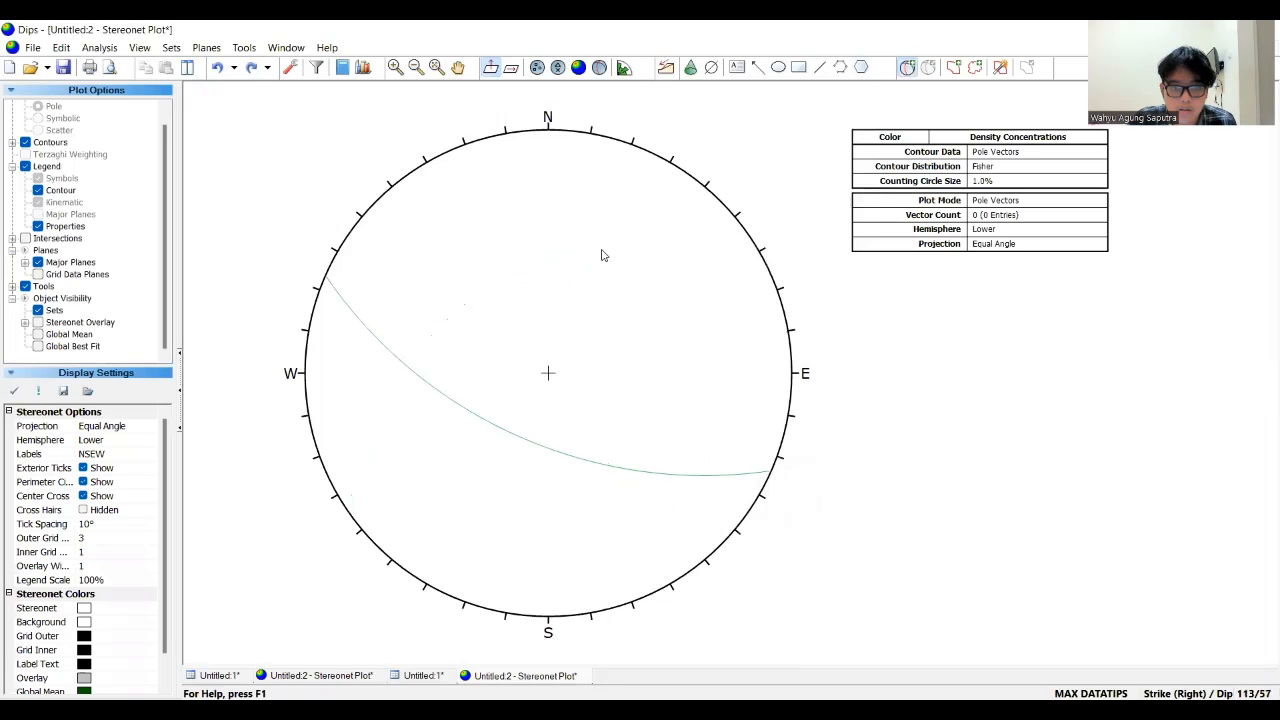
left_click(622, 338)
type("B")
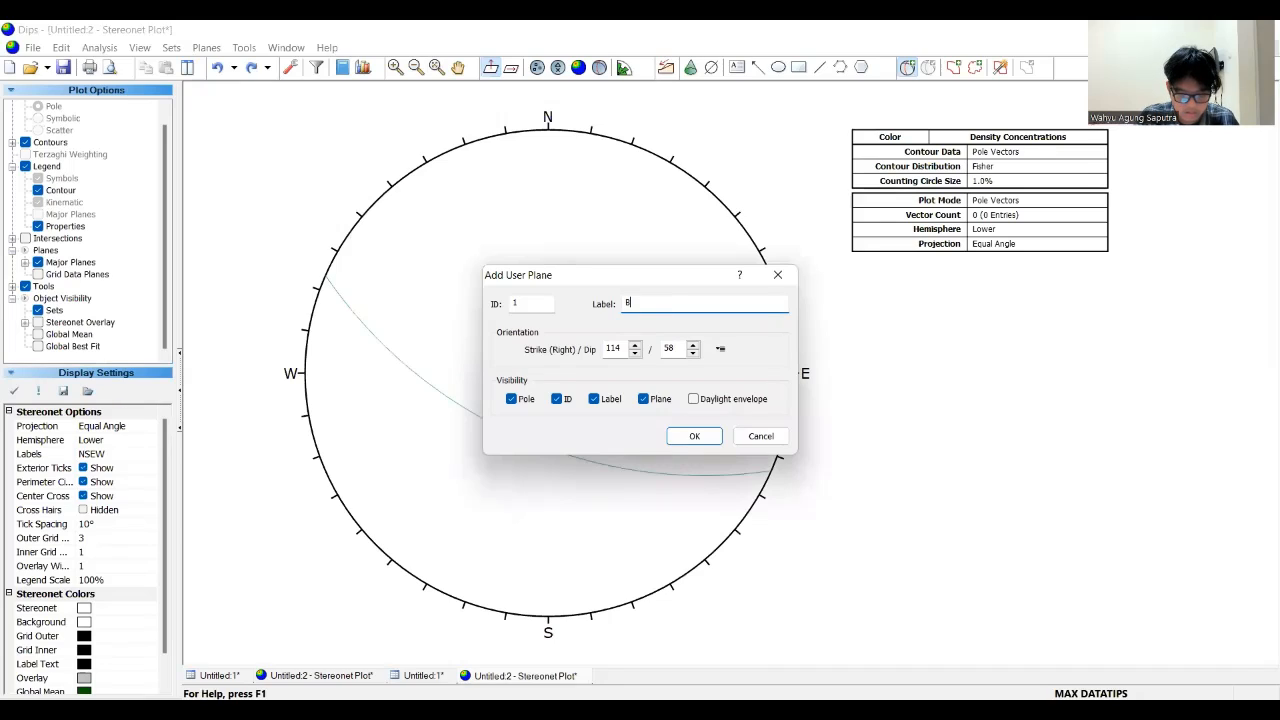
type("idang Seesar")
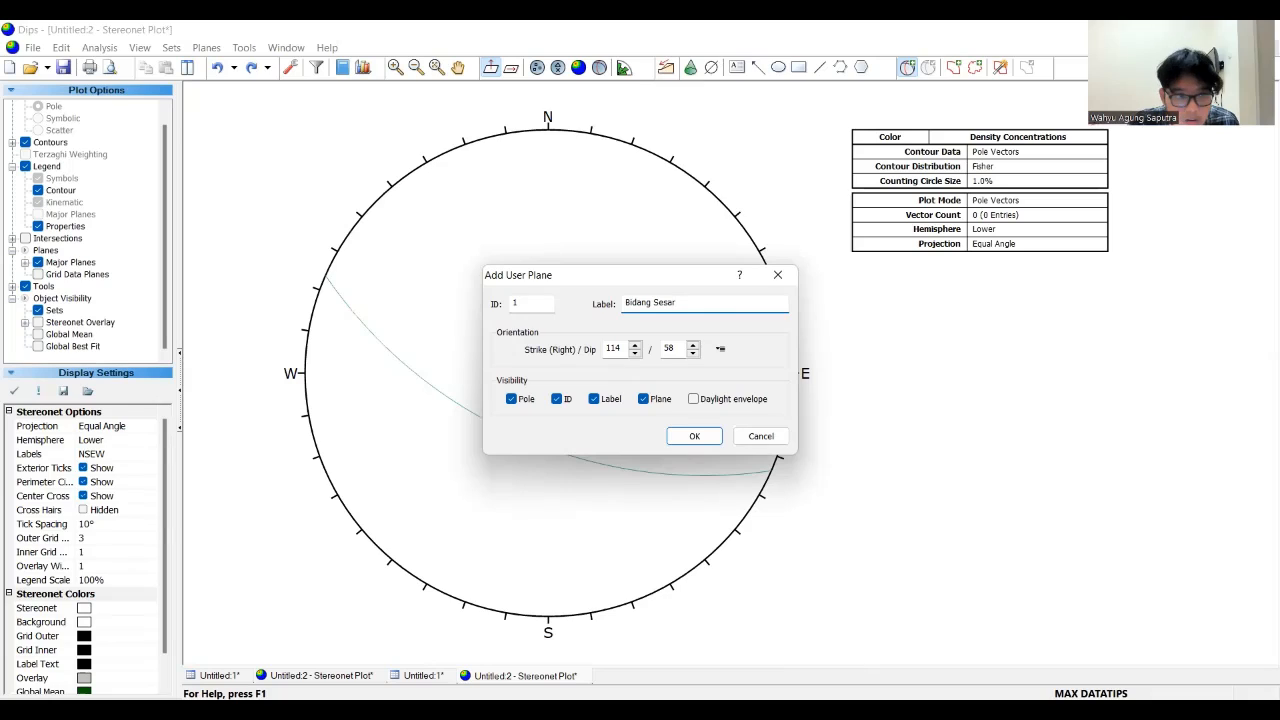
key("Tab")
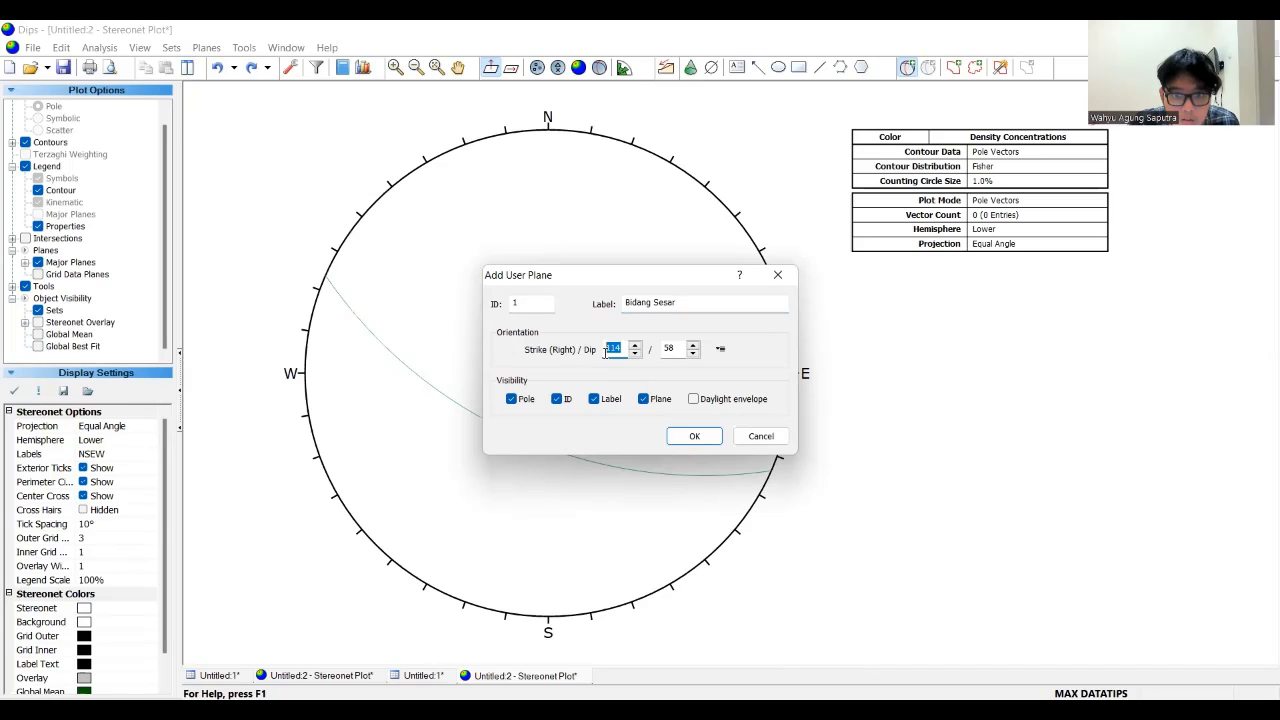
type("235")
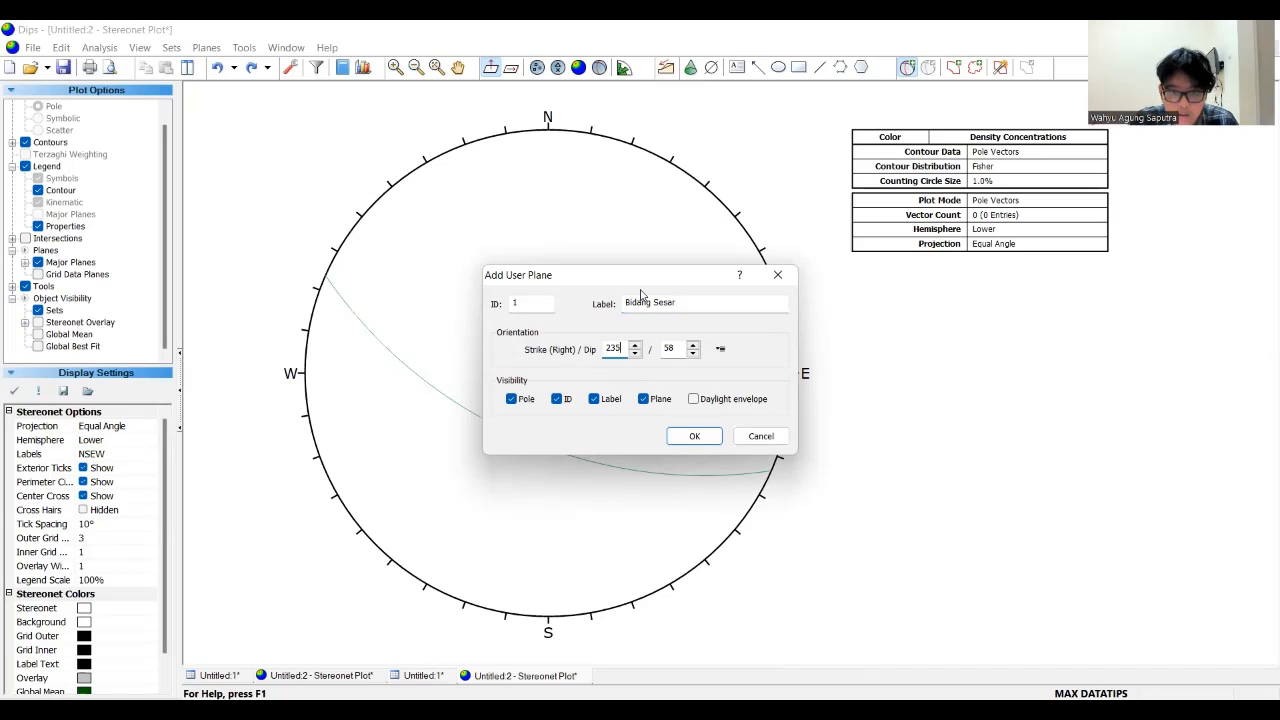
double_click(666, 348)
type("43")
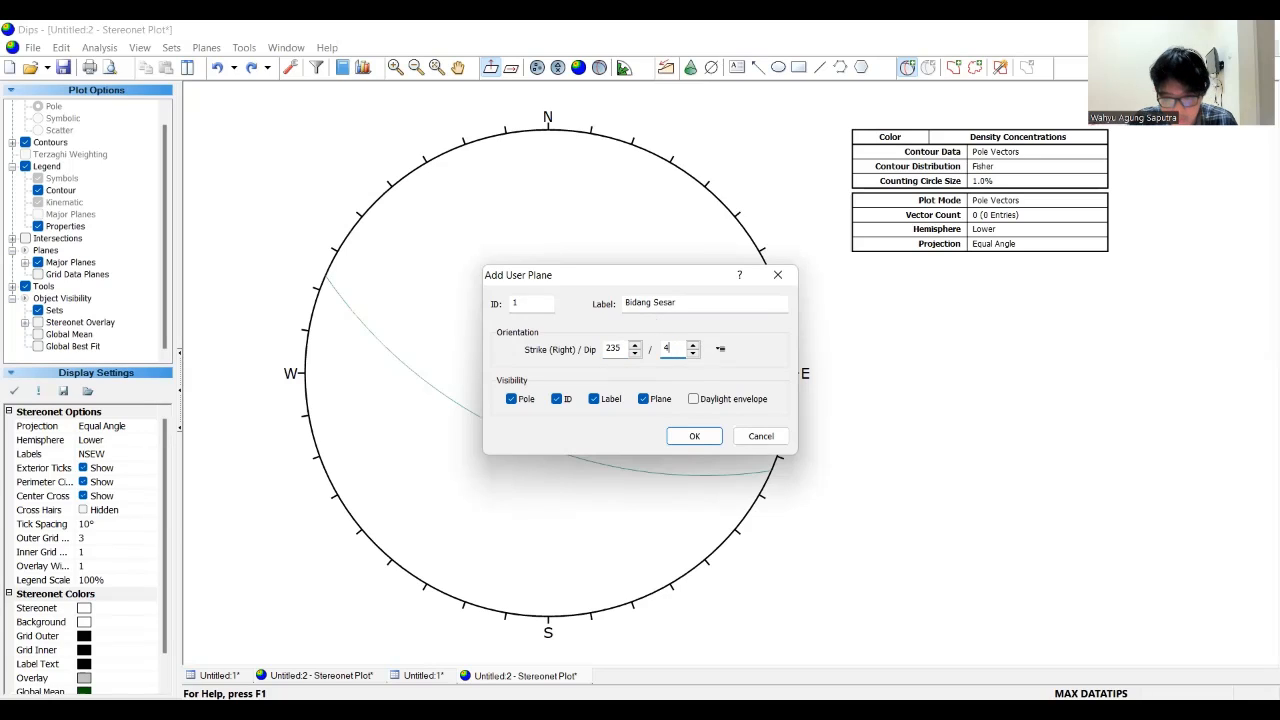
left_click(510, 399)
left_click(557, 399)
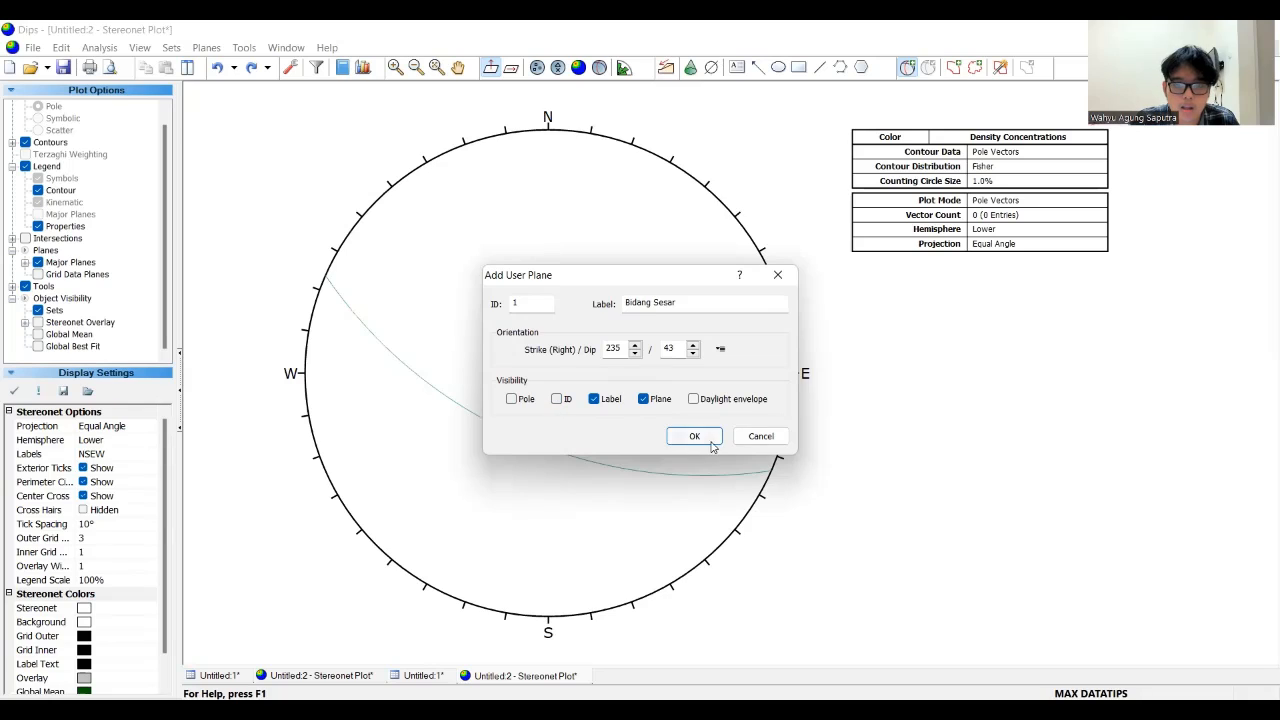
left_click(697, 436)
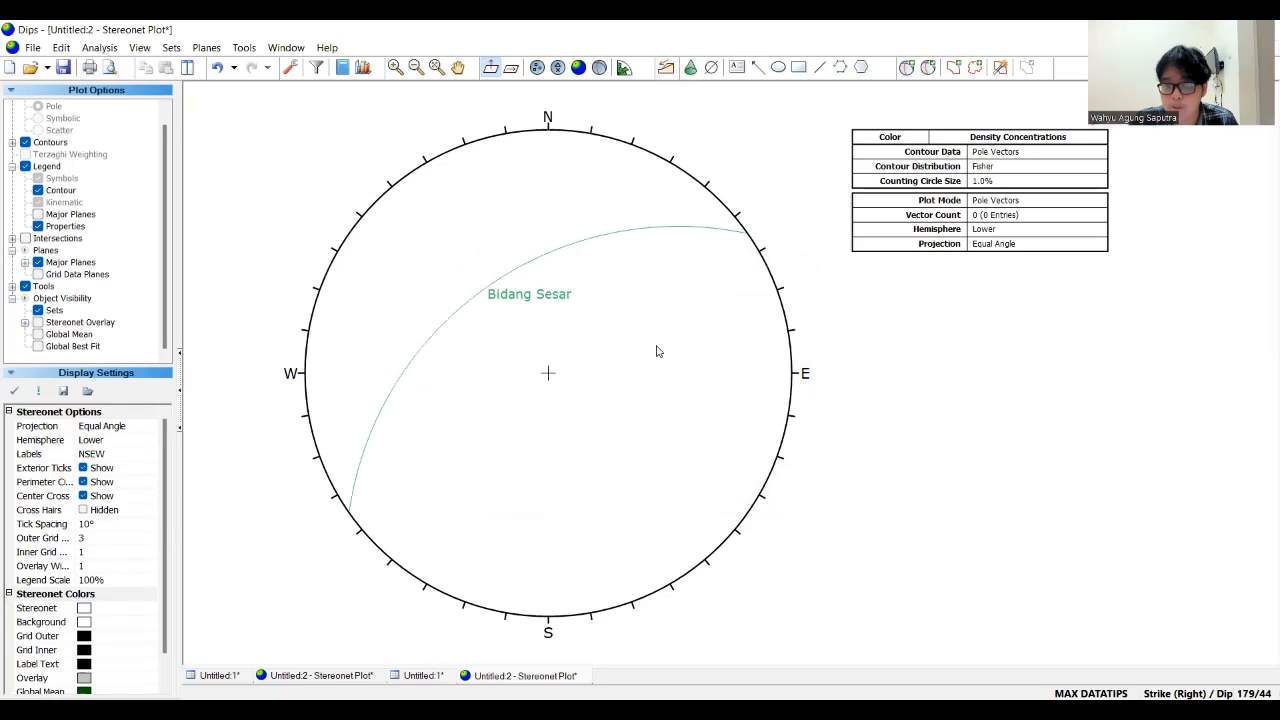
- Place a second user plane freehand on the stereonet and label it Dragfold
left_click(908, 68)
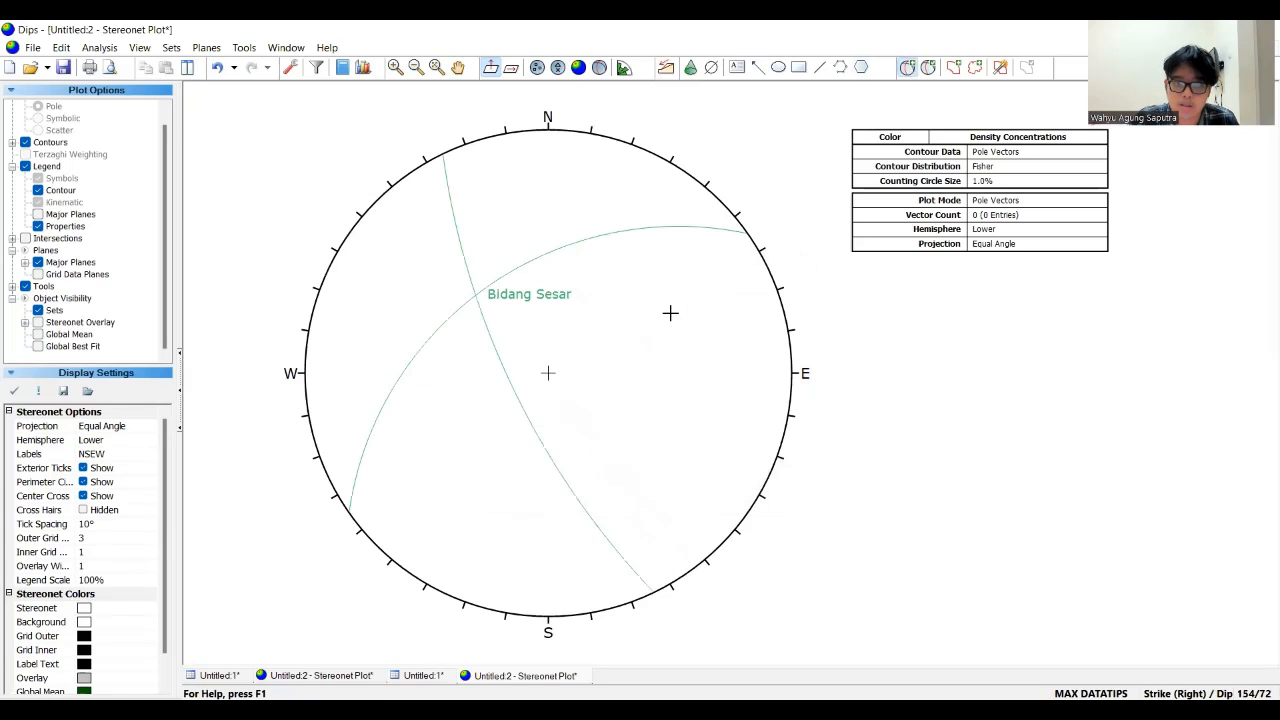
left_click(604, 298)
left_click(670, 302)
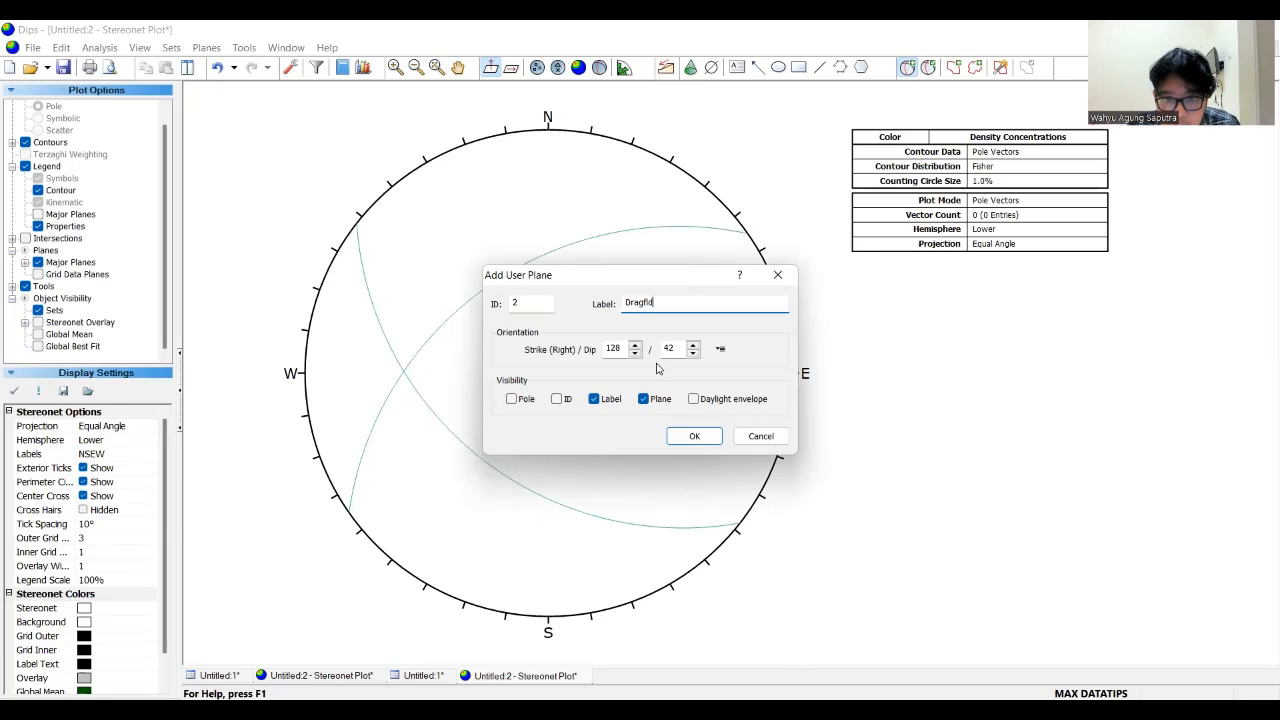
key("BackSpace")
key("BackSpace")
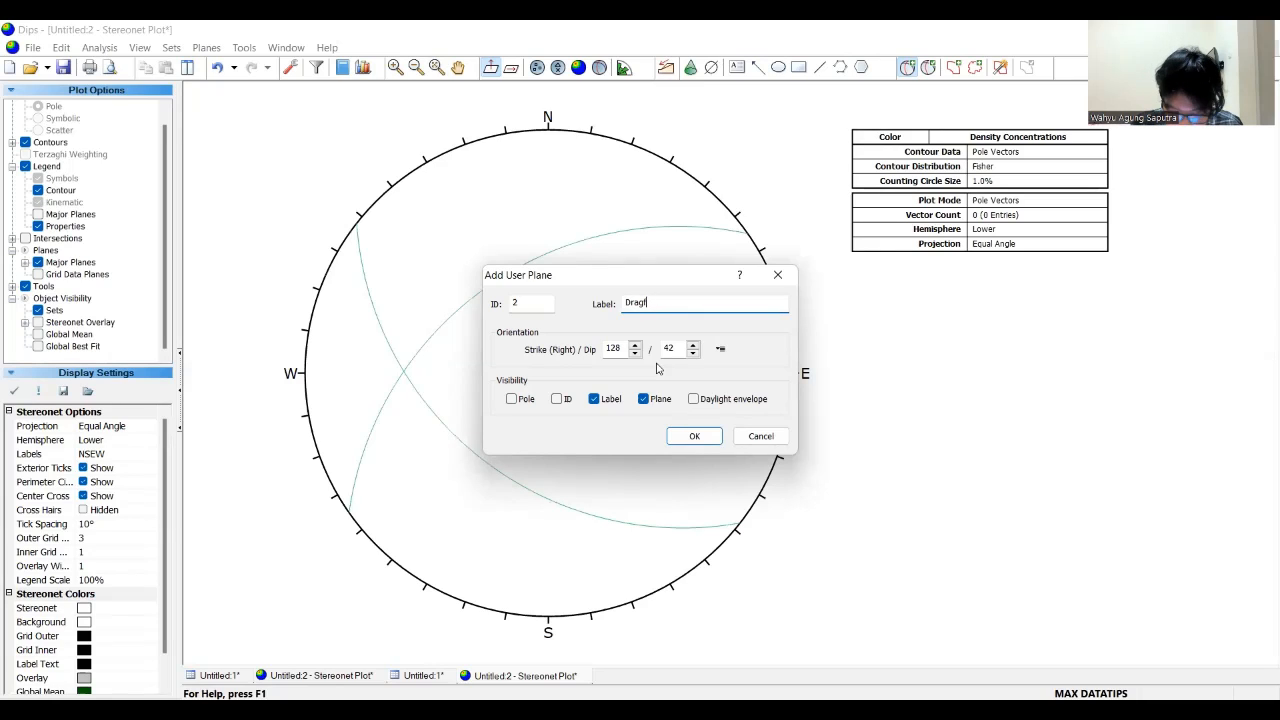
type("o")
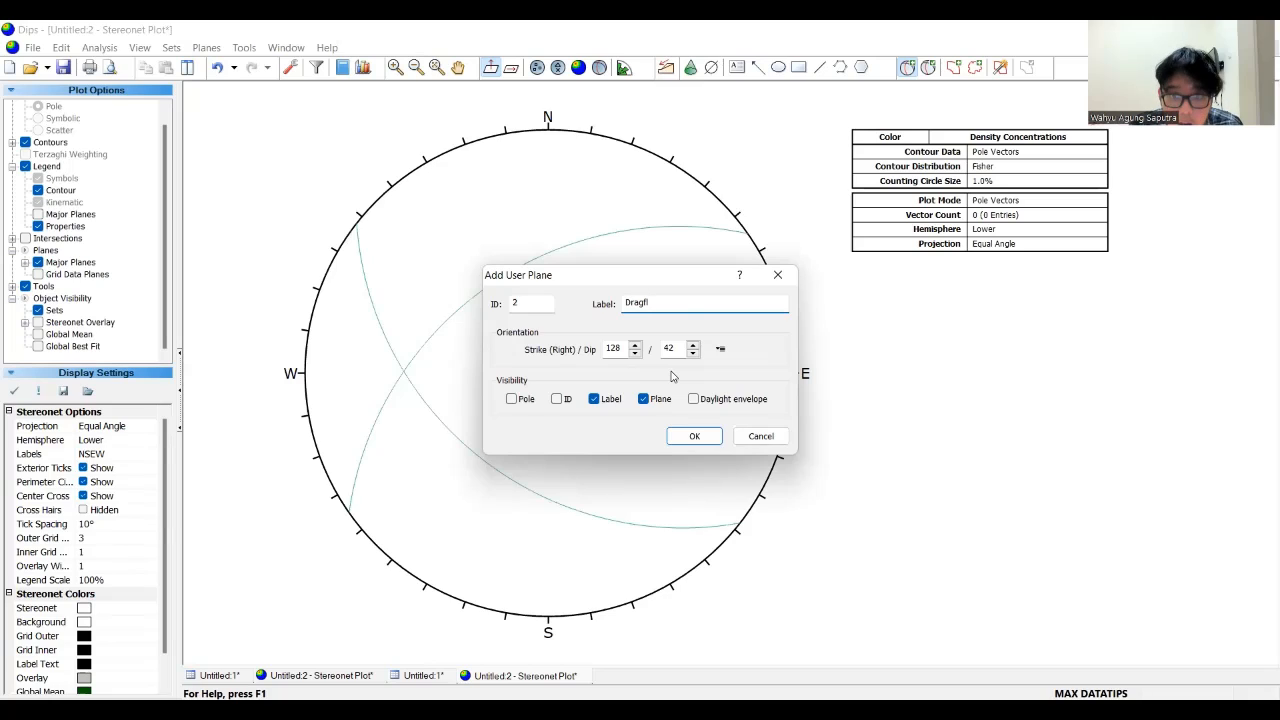
type("o")
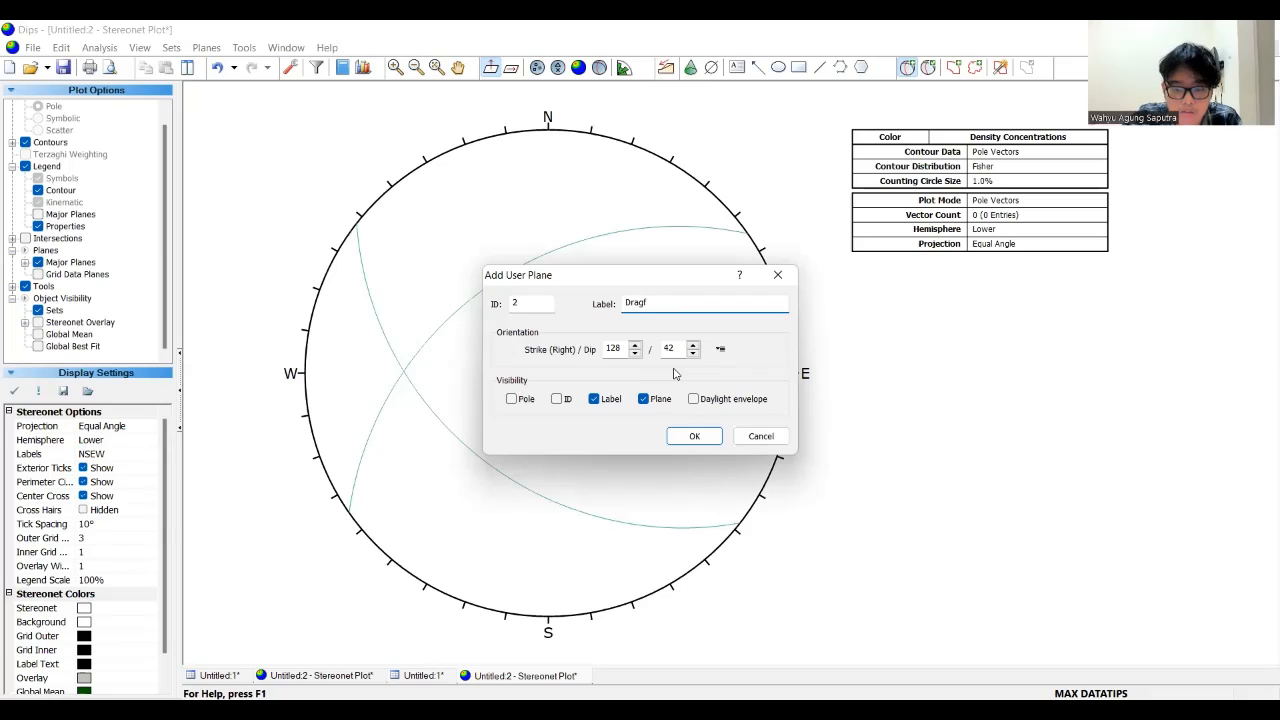
type("old")
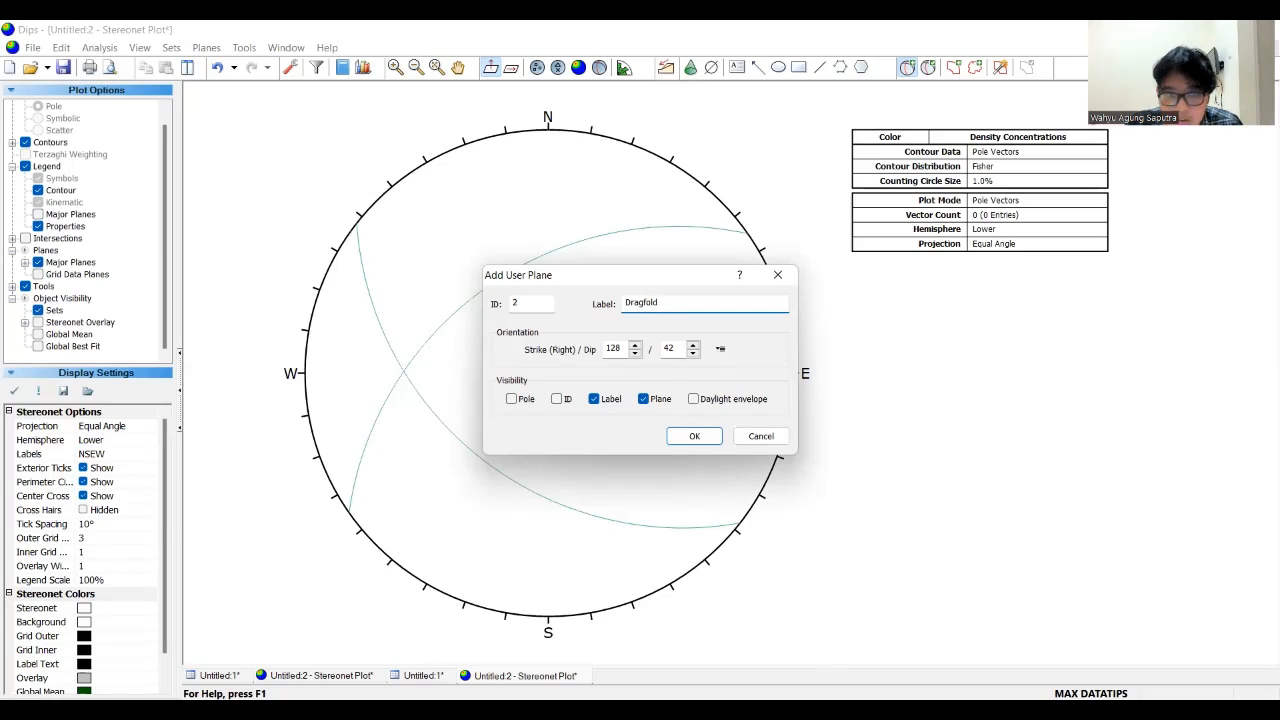
- Set the Dragfold plane's Strike (Right) / Dip to 108 / 56 and add it to the stereonet
key("alt+Tab")
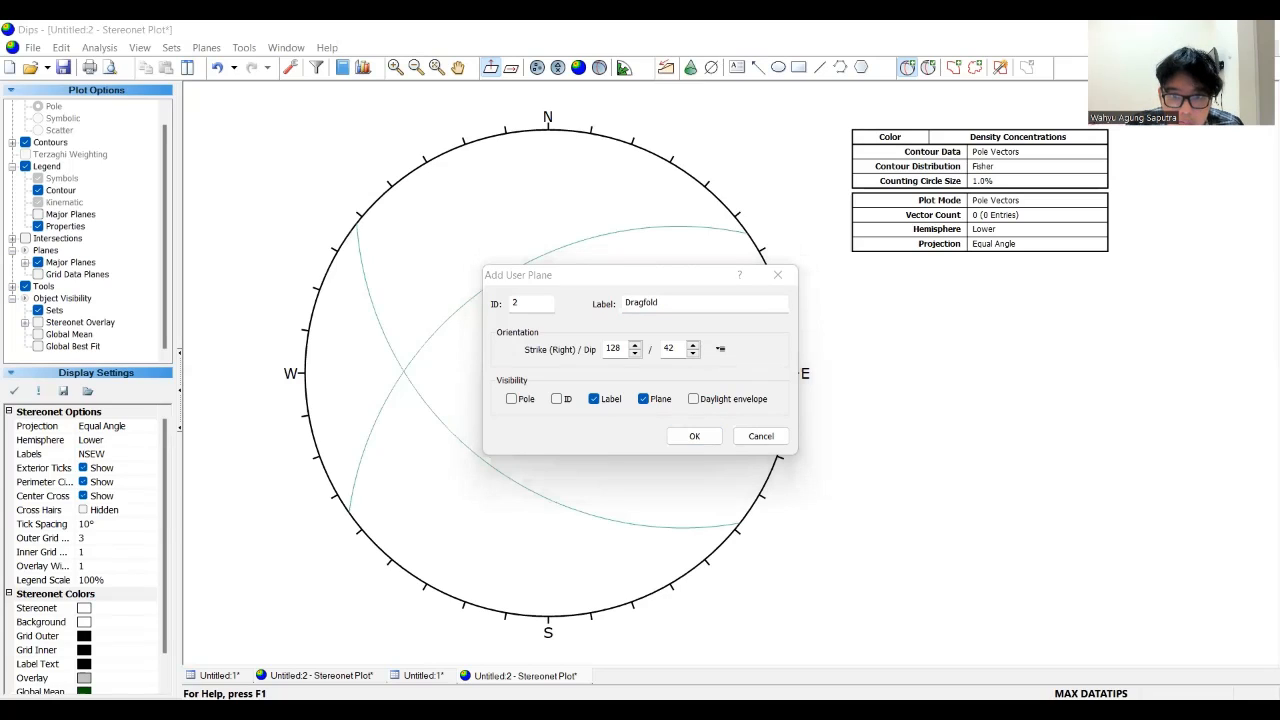
left_click(596, 352)
type("1")
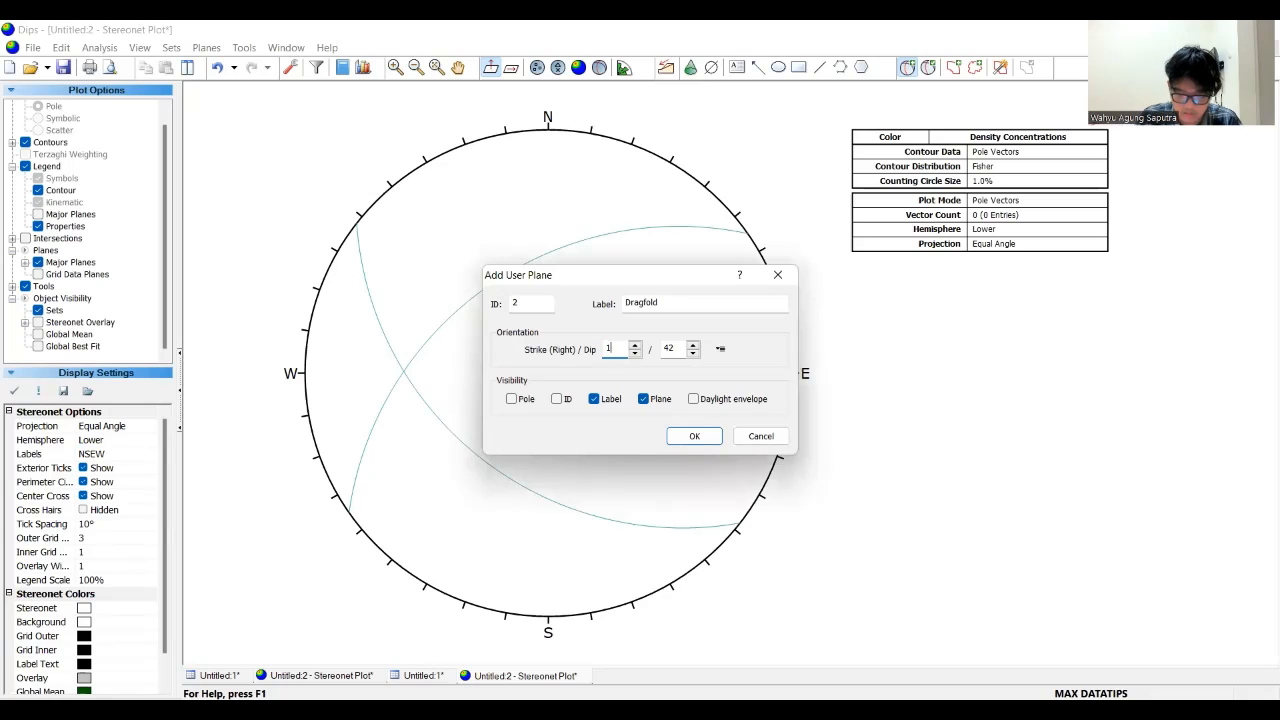
type("08")
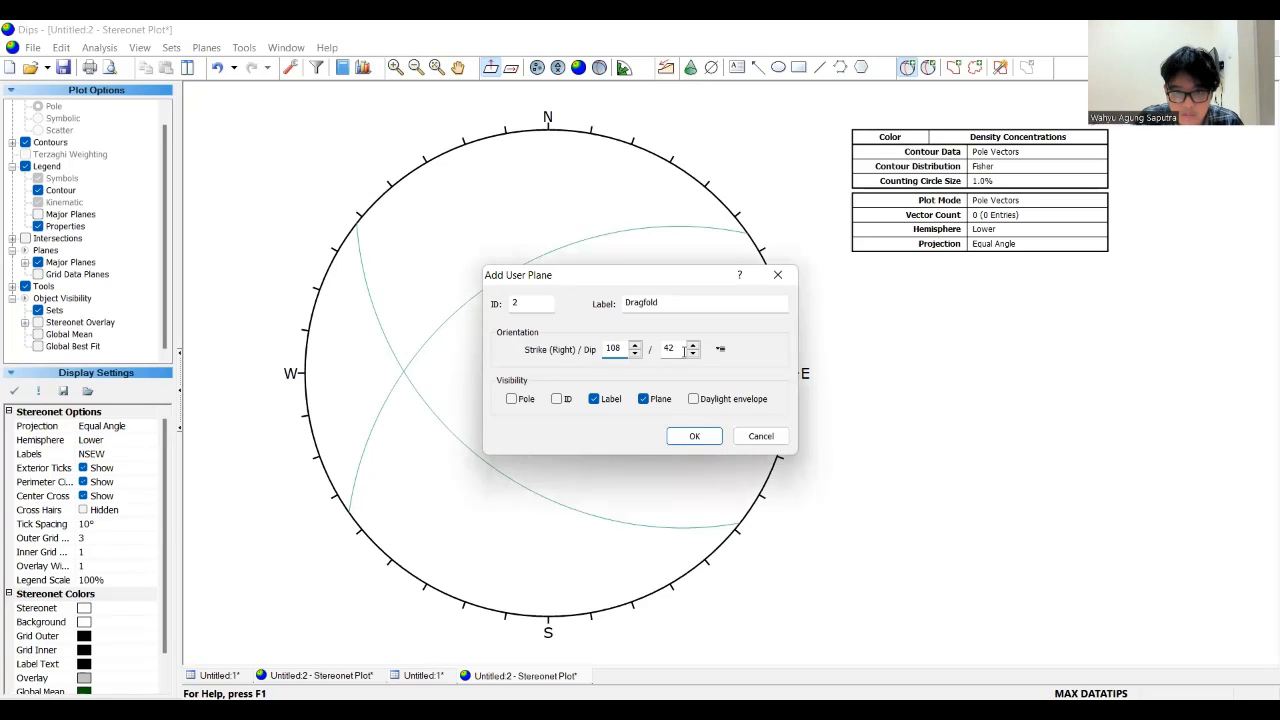
key("Tab")
type("56")
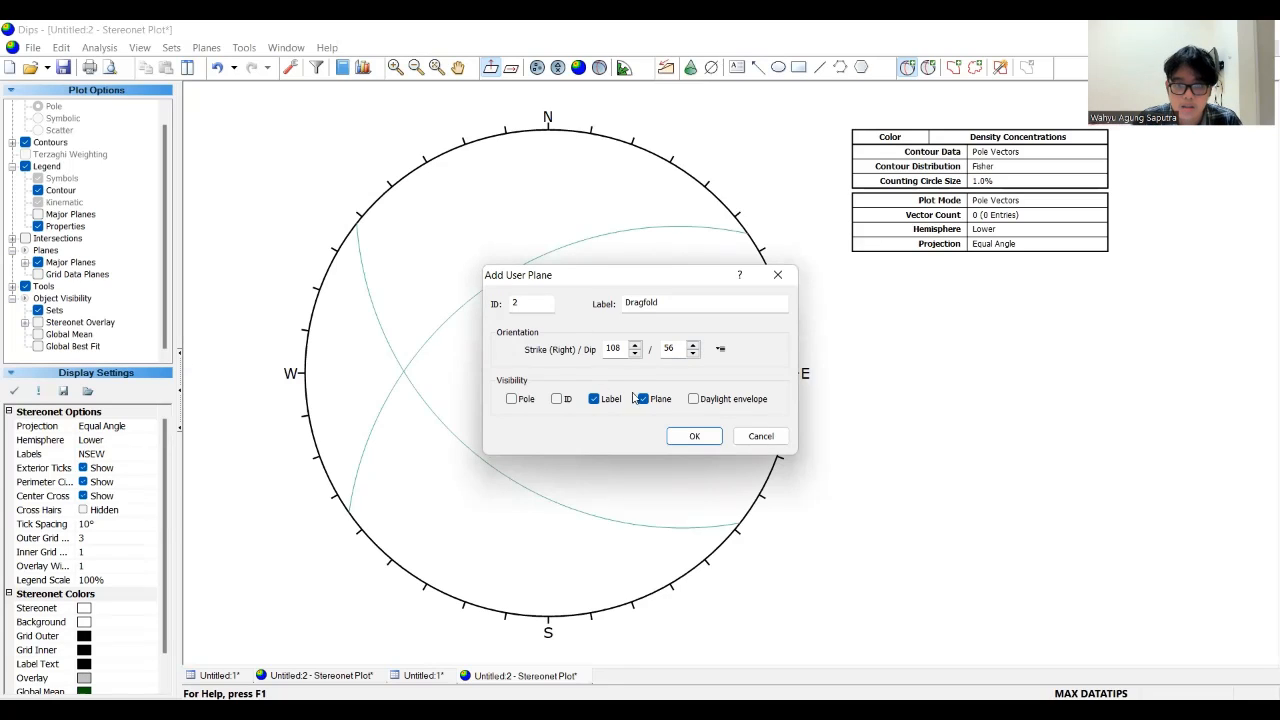
left_click(696, 437)
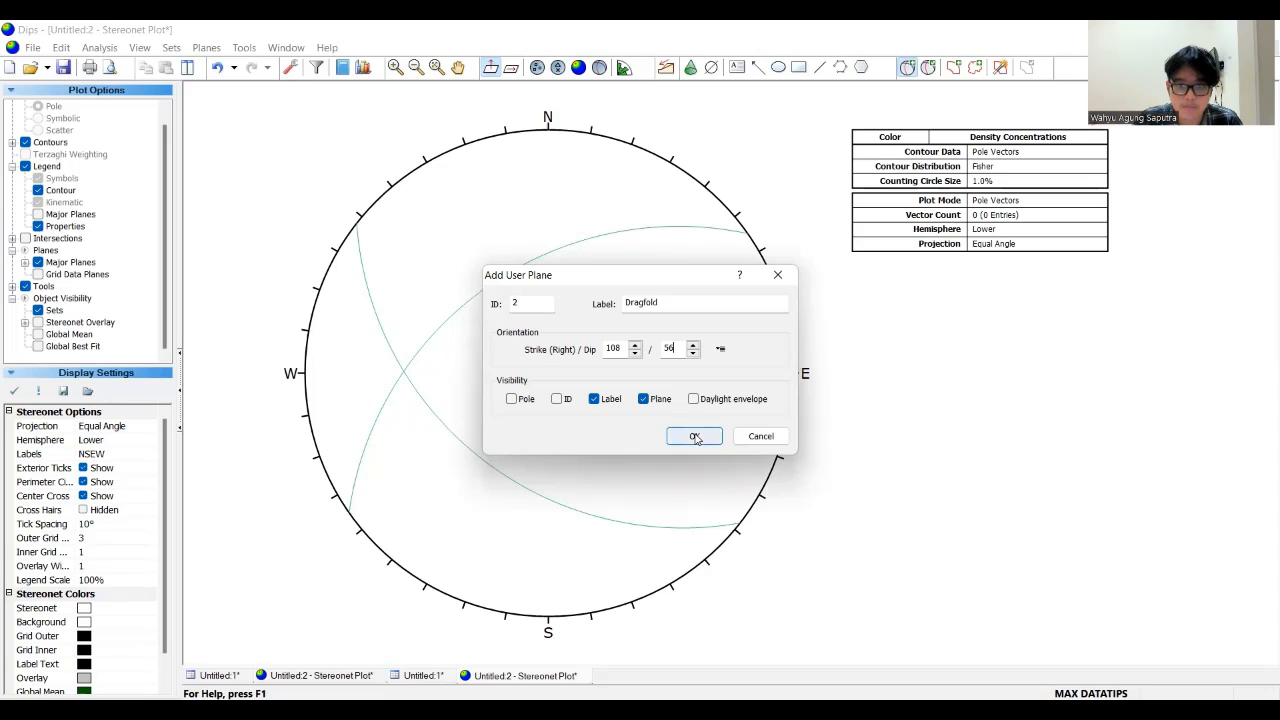
- Add a user plane labeled Sigma 2 at the Bidang Sesar and Dragfold intersection, about 358 / 63, showing its pole and hiding its plane
scroll(423, 406, "up", 5)
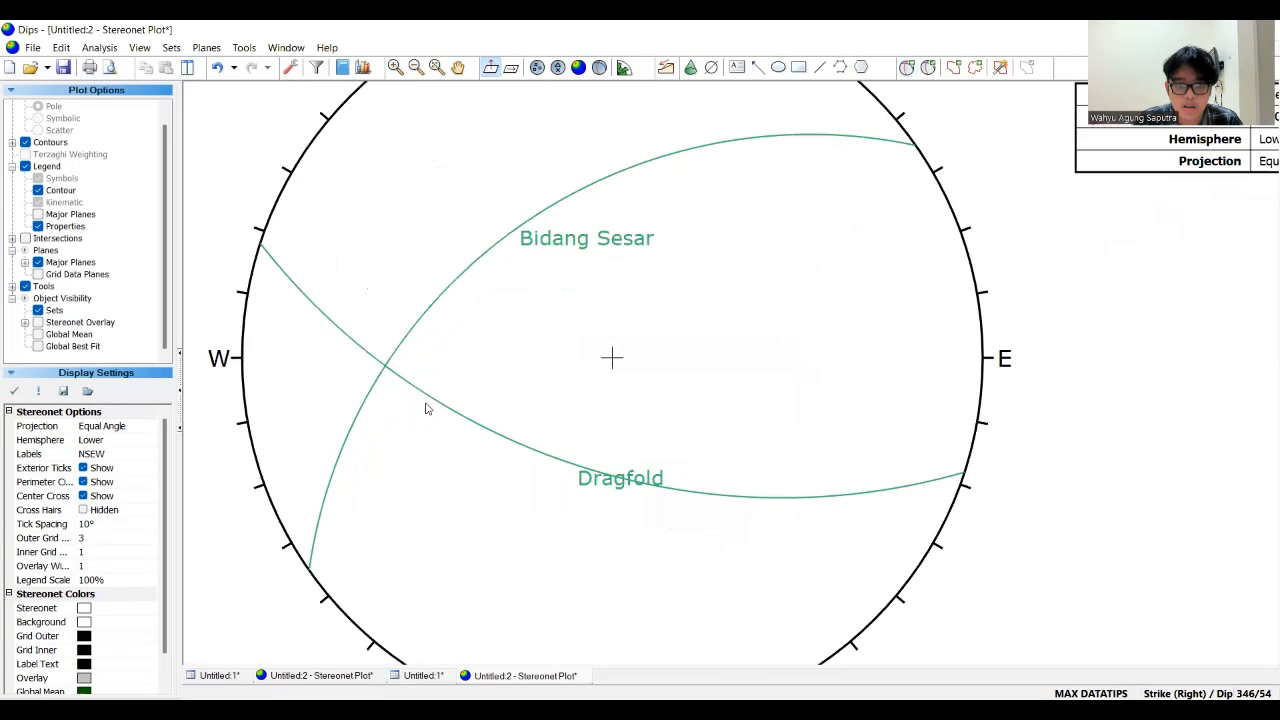
scroll(418, 367, "up", 2)
scroll(343, 375, "up", 2)
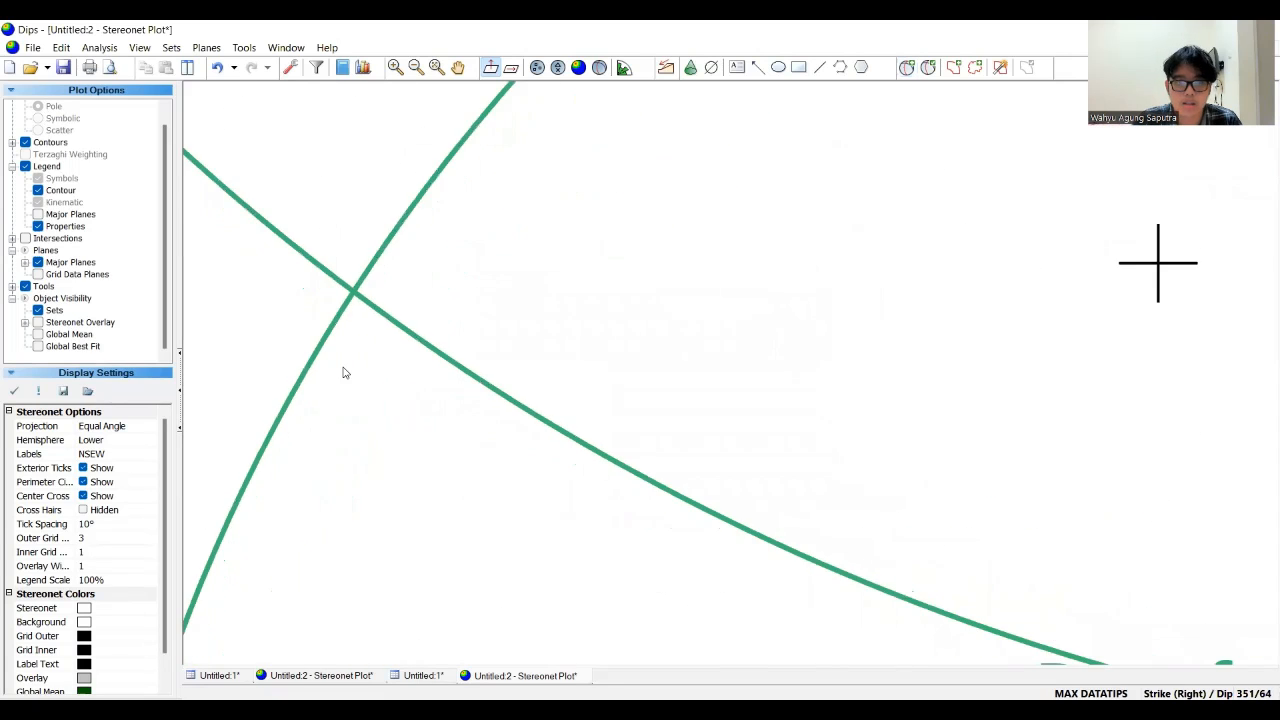
scroll(343, 345, "down", 3)
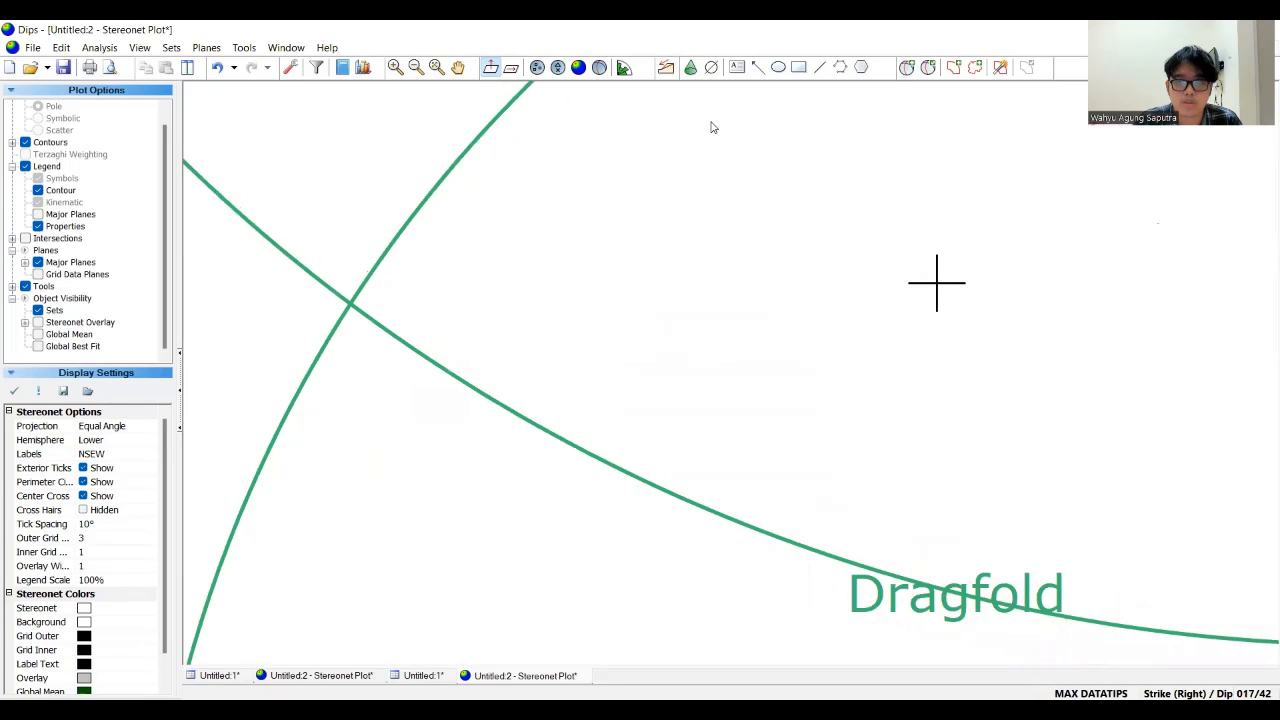
left_click(906, 67)
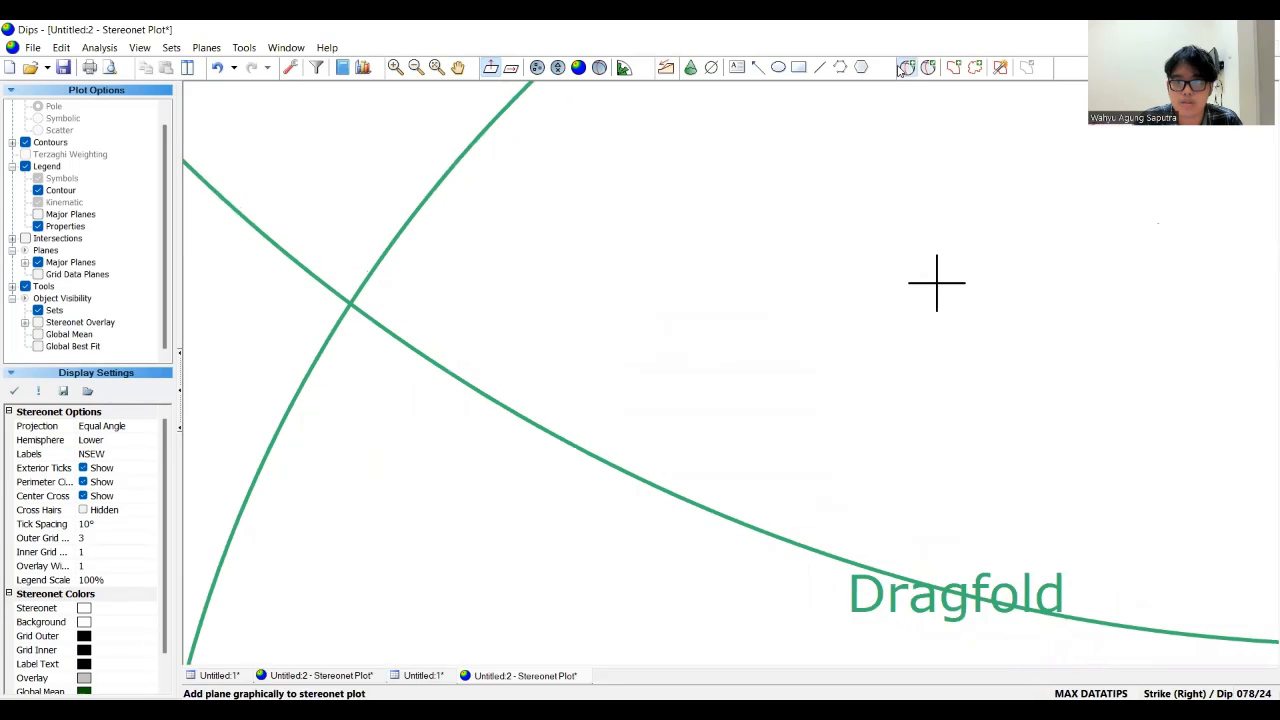
left_click(351, 305)
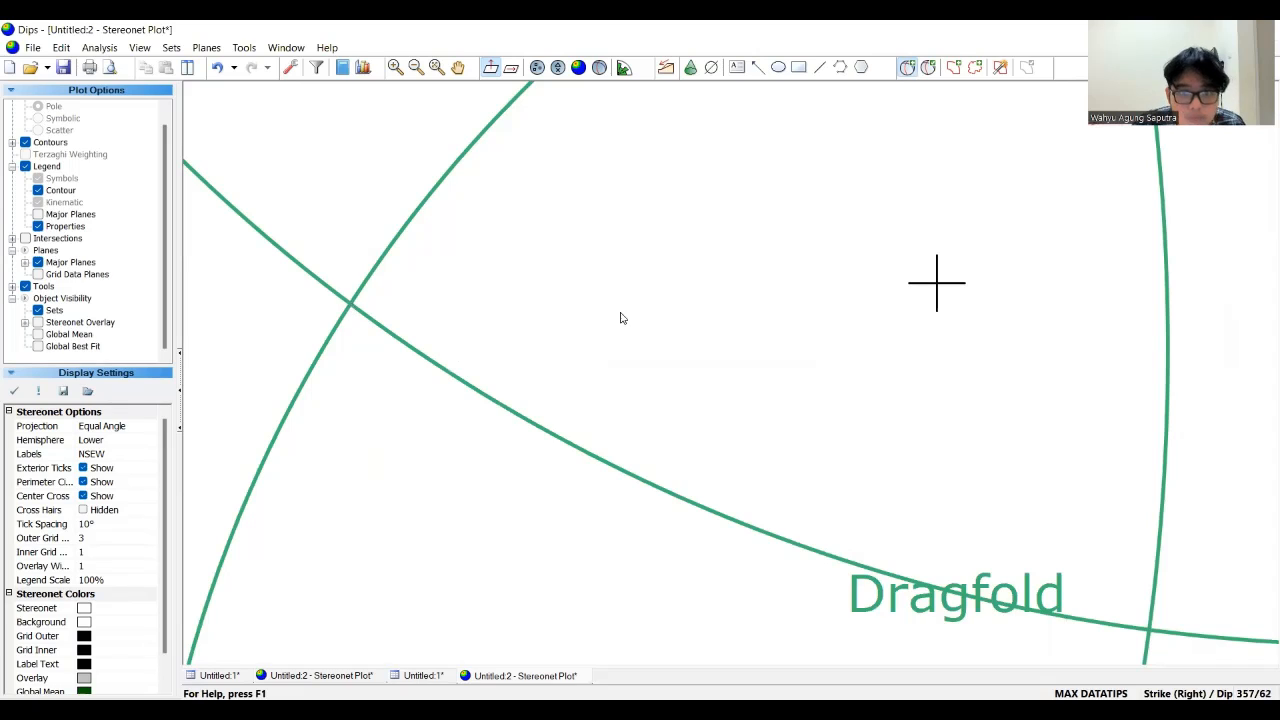
type("S")
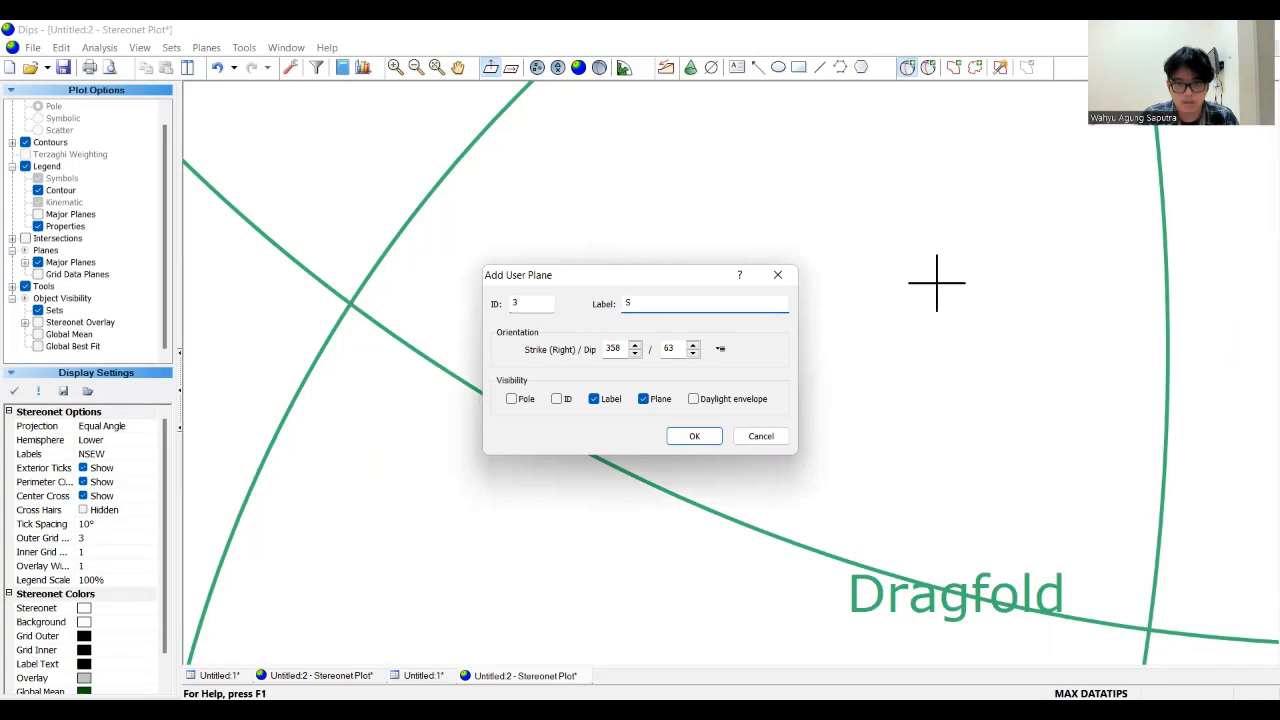
type("igma 2")
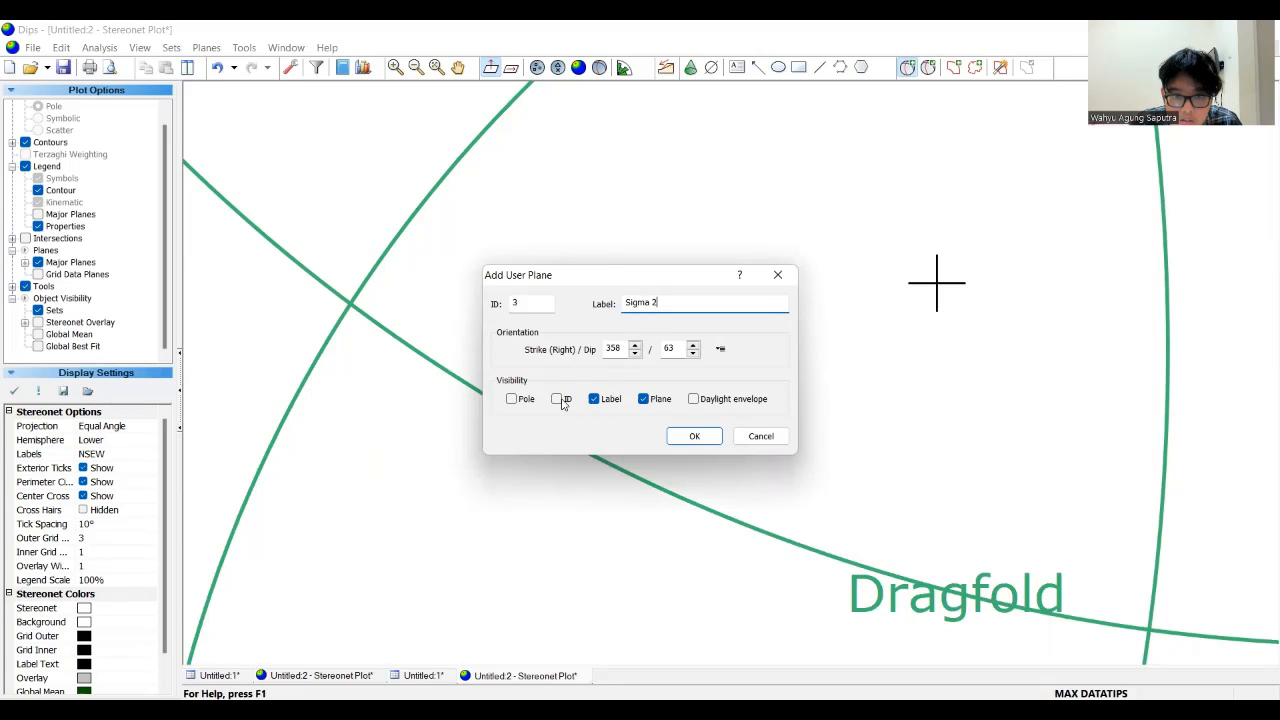
left_click(511, 399)
left_click(644, 399)
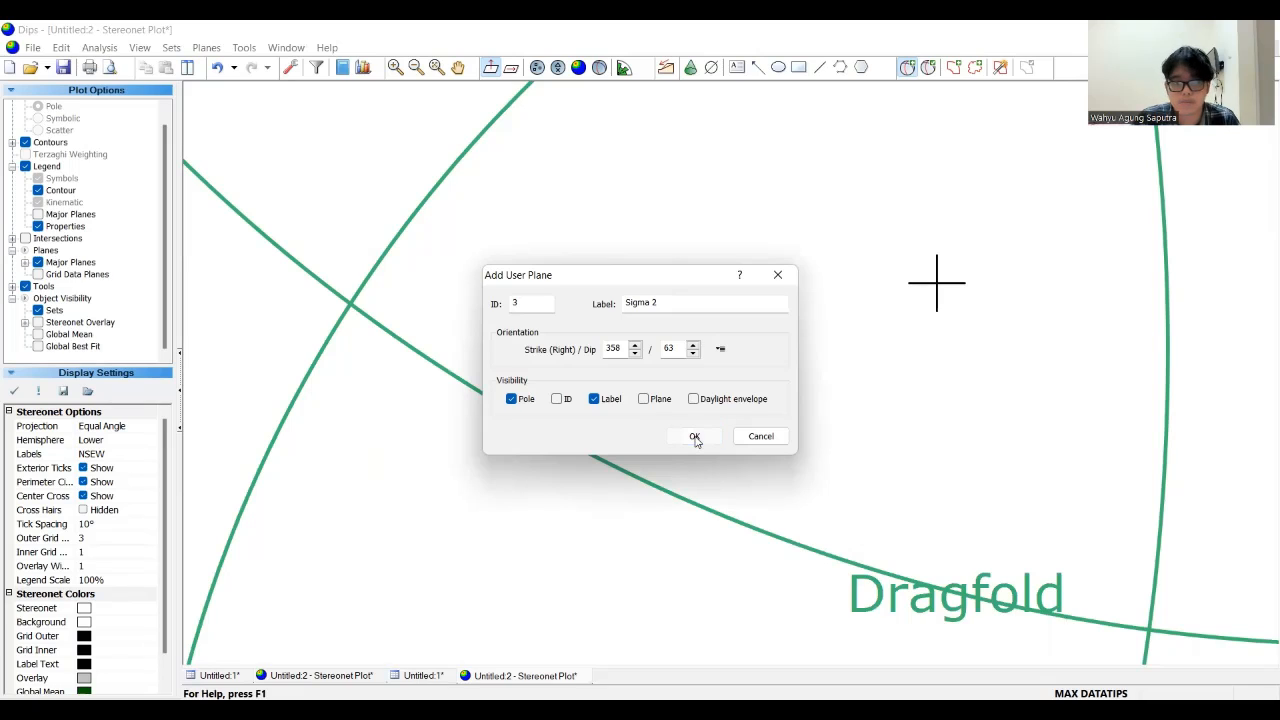
key("Return")
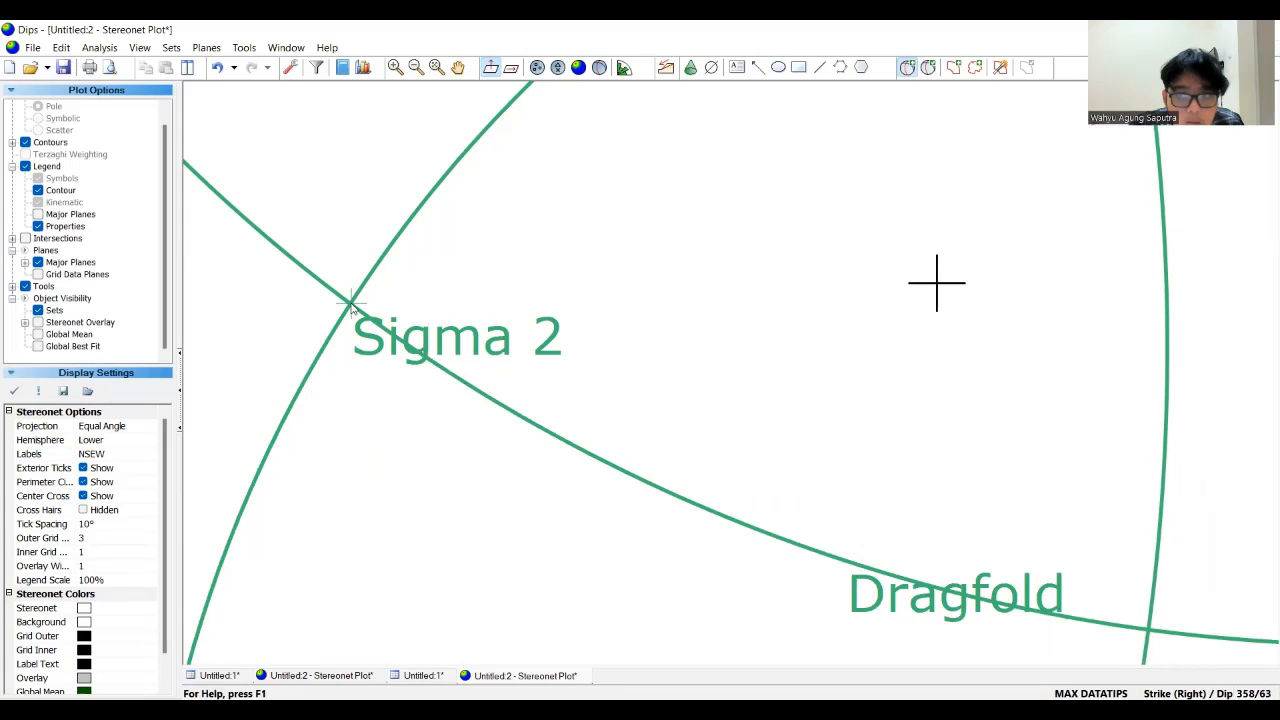
- Add a user plane labeled Bidang Bantu from the Sigma 2 point, about 358 / 63, showing its plane and hiding its pole
left_click(351, 305)
left_click(631, 304)
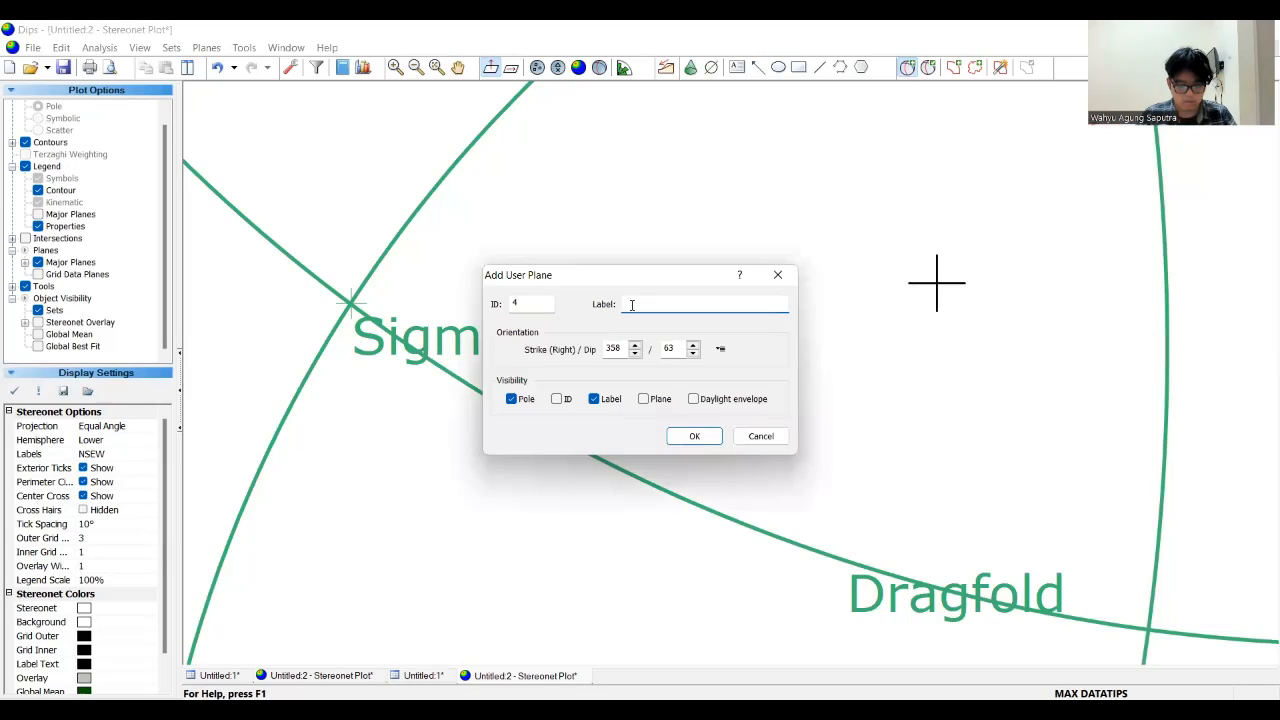
type("Bidang ")
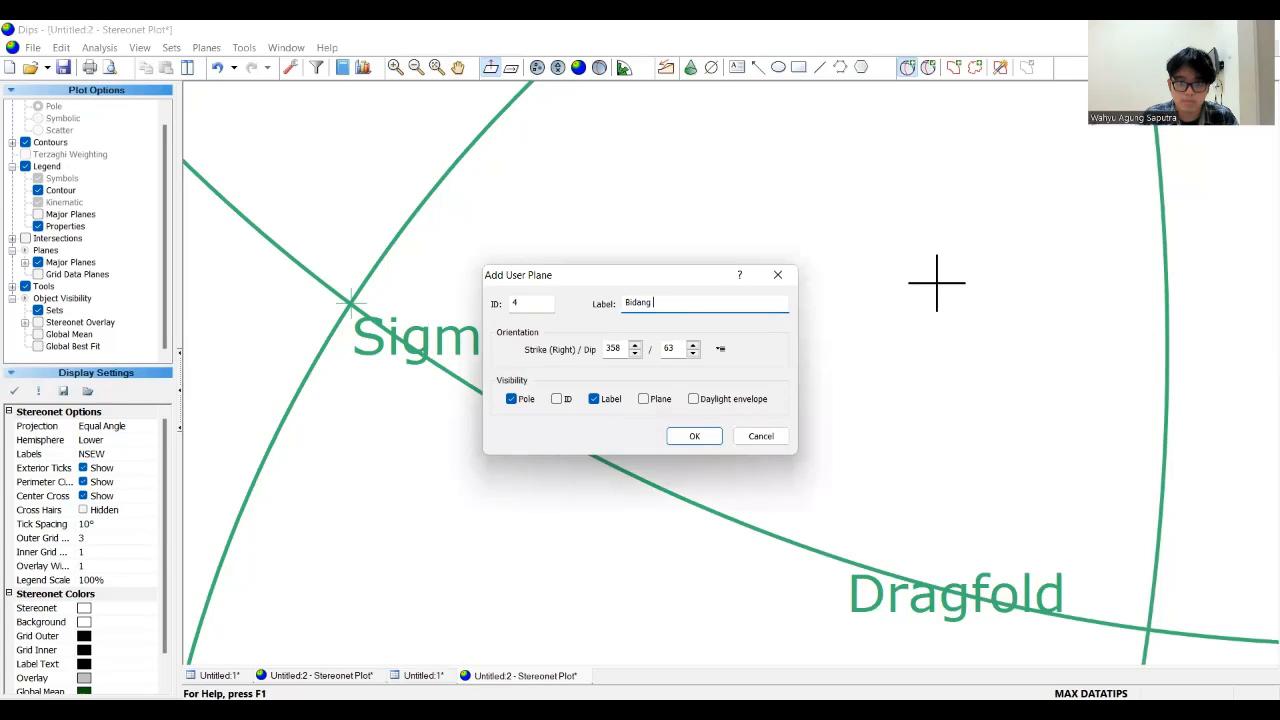
type("B")
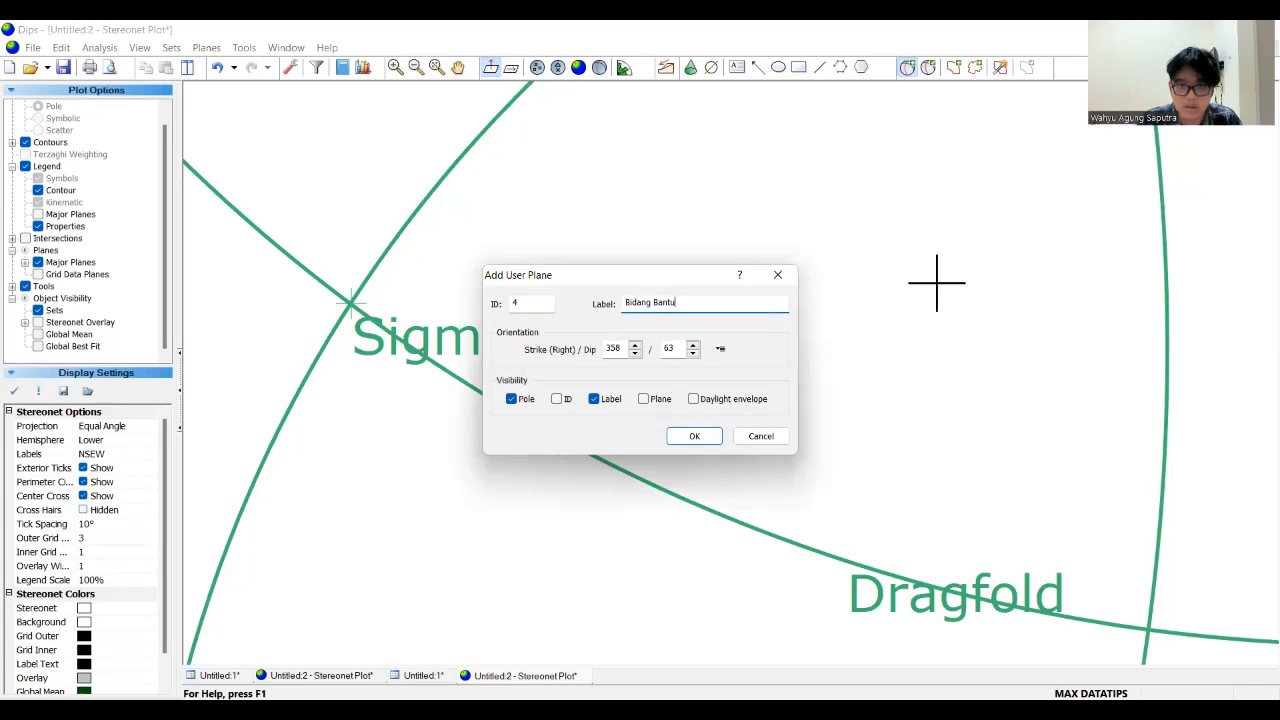
type("antu")
left_click(644, 398)
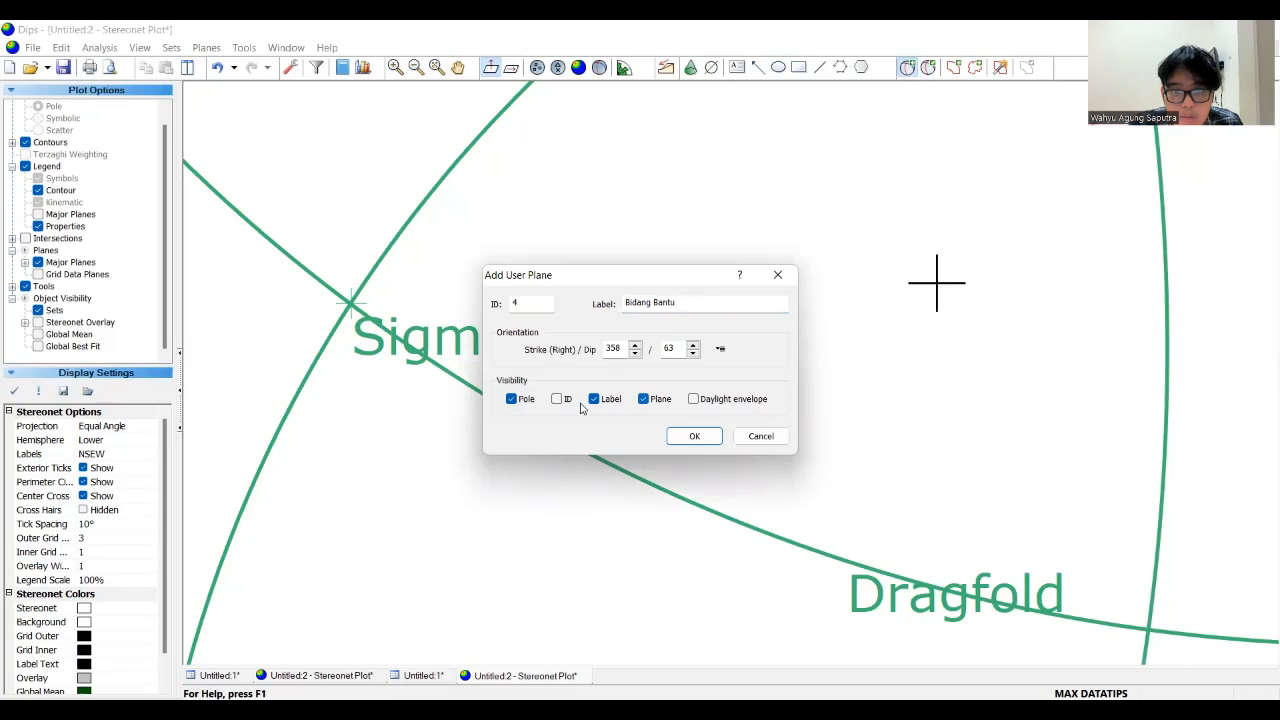
left_click(513, 402)
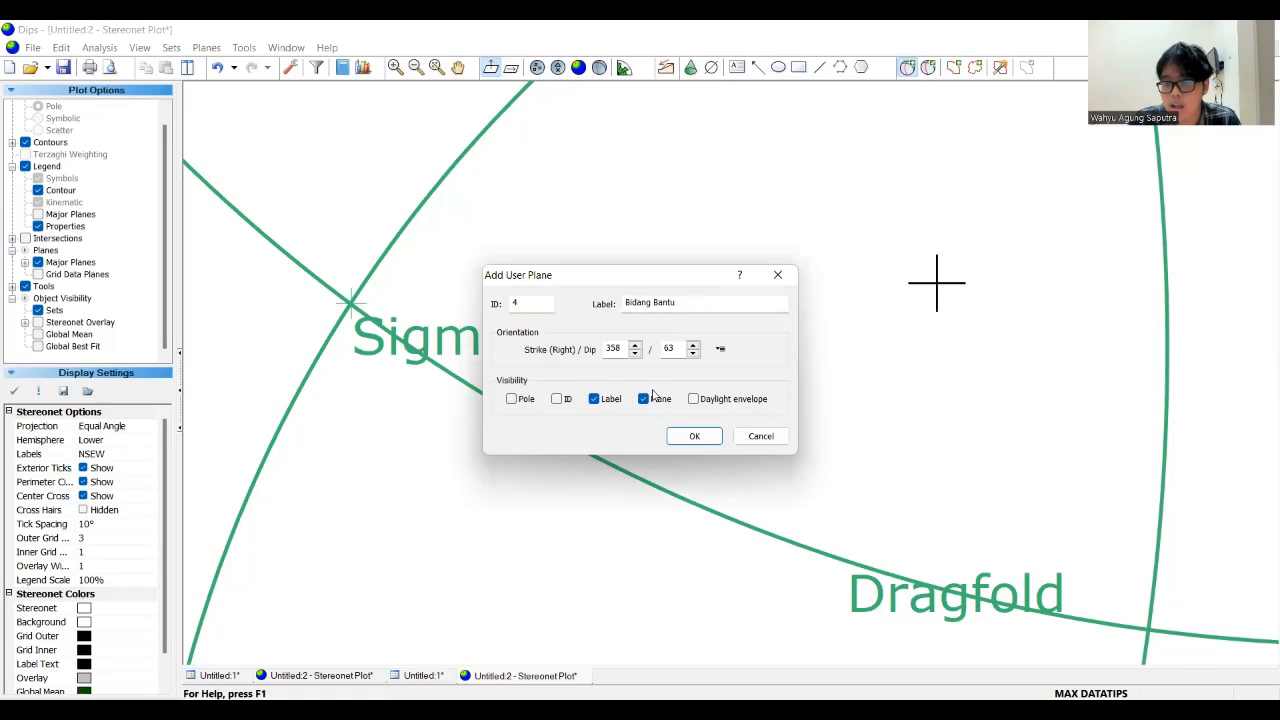
left_click(694, 440)
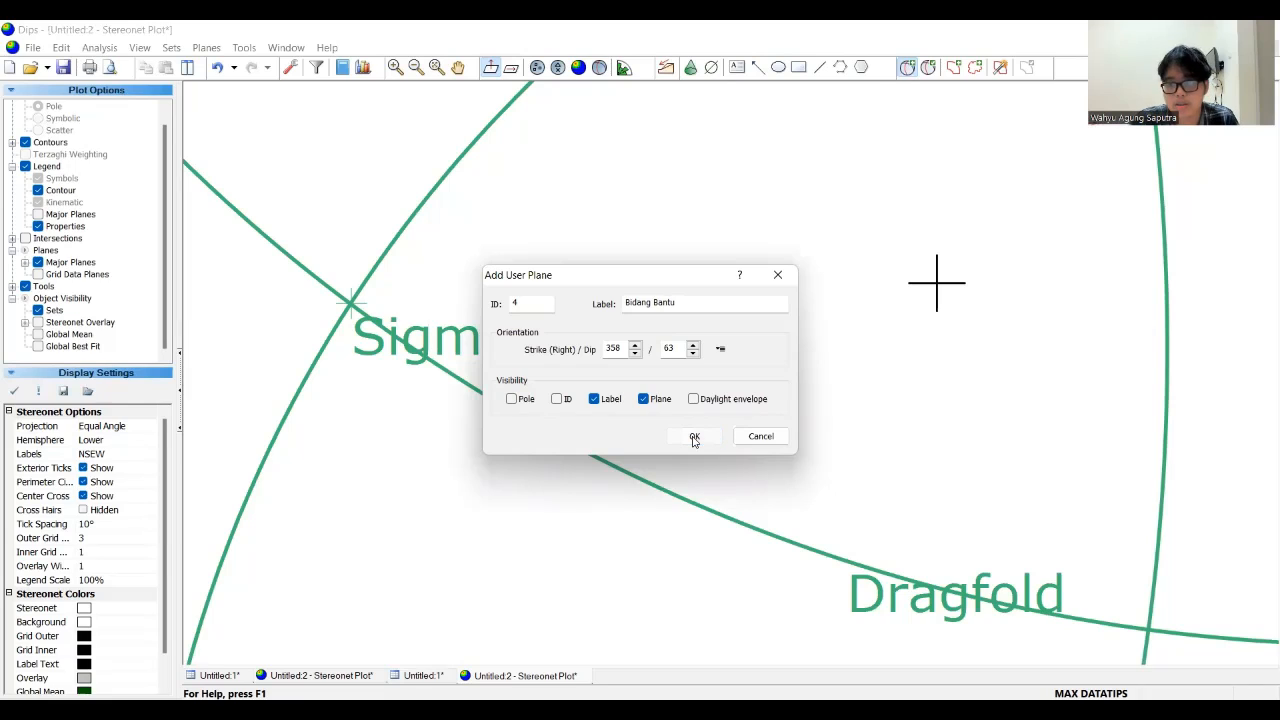
- Add a user plane labeled Sigma 3 ' at the Dragfold and Bidang Bantu intersection, about 239 / 46, showing its pole and hiding its plane
scroll(929, 417, "down", 3)
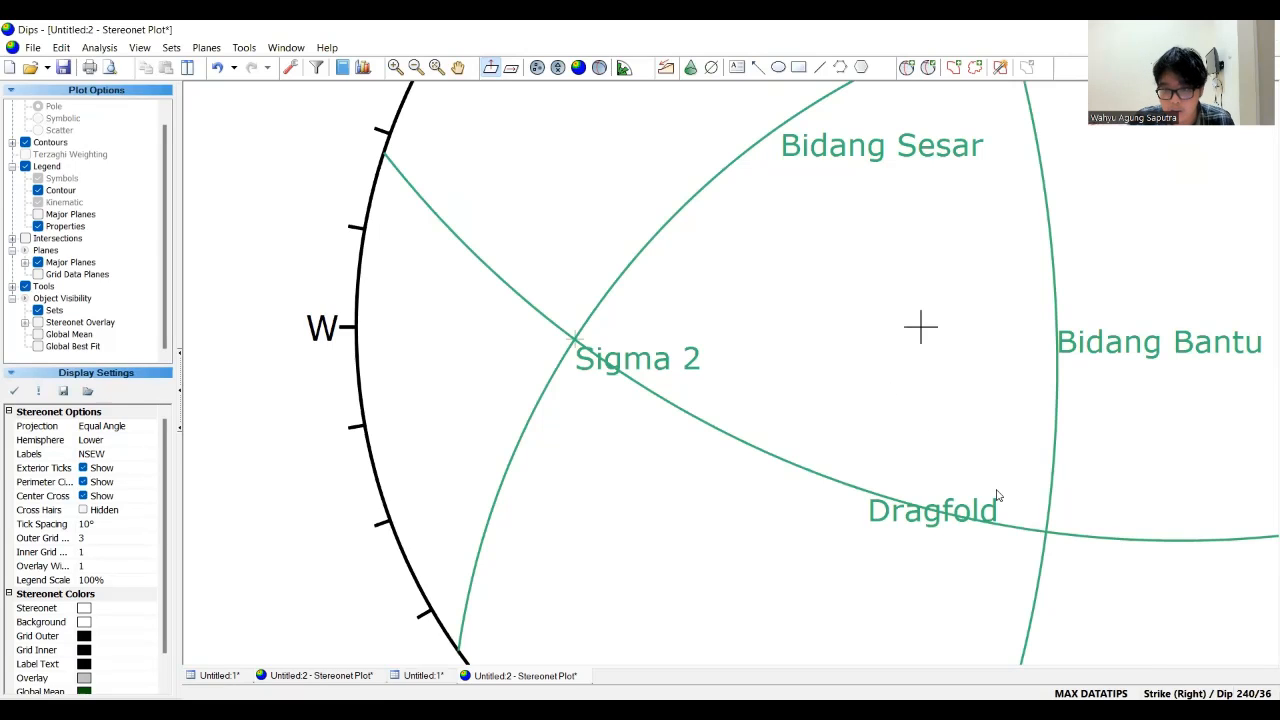
scroll(930, 436, "down", 1)
scroll(963, 490, "up", 1)
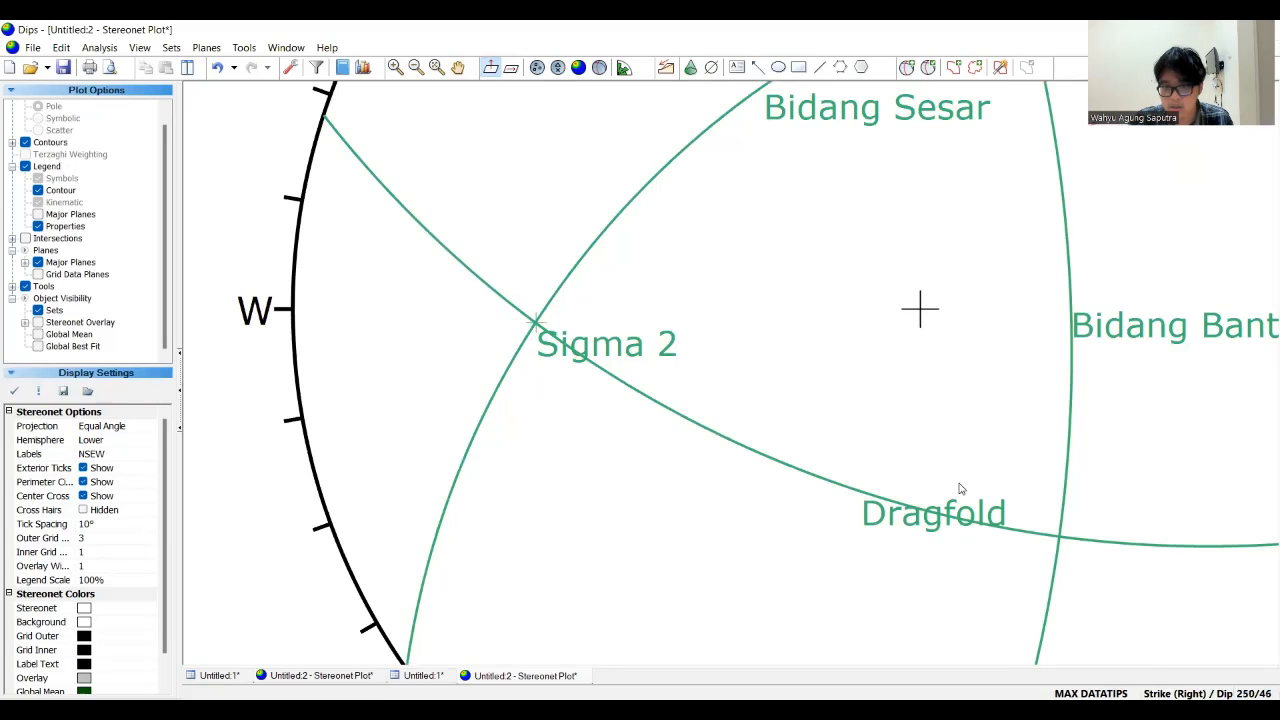
left_click(458, 67)
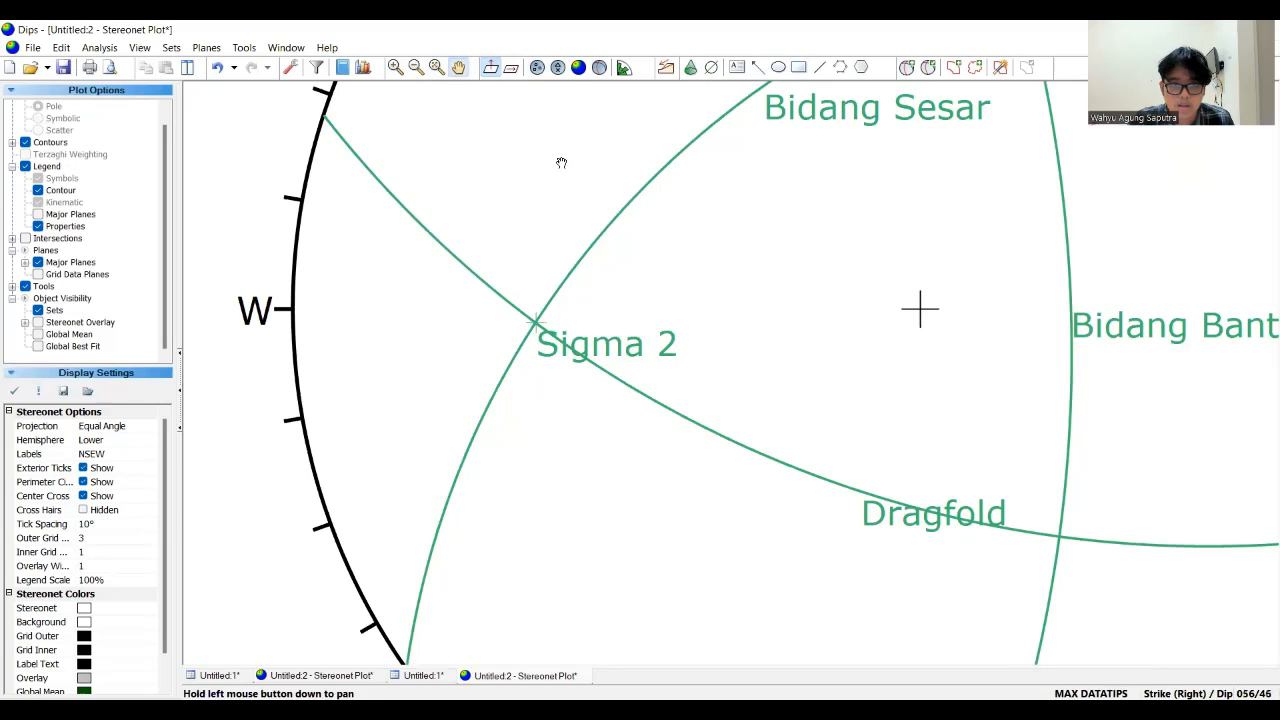
left_click_drag(752, 298, 671, 247)
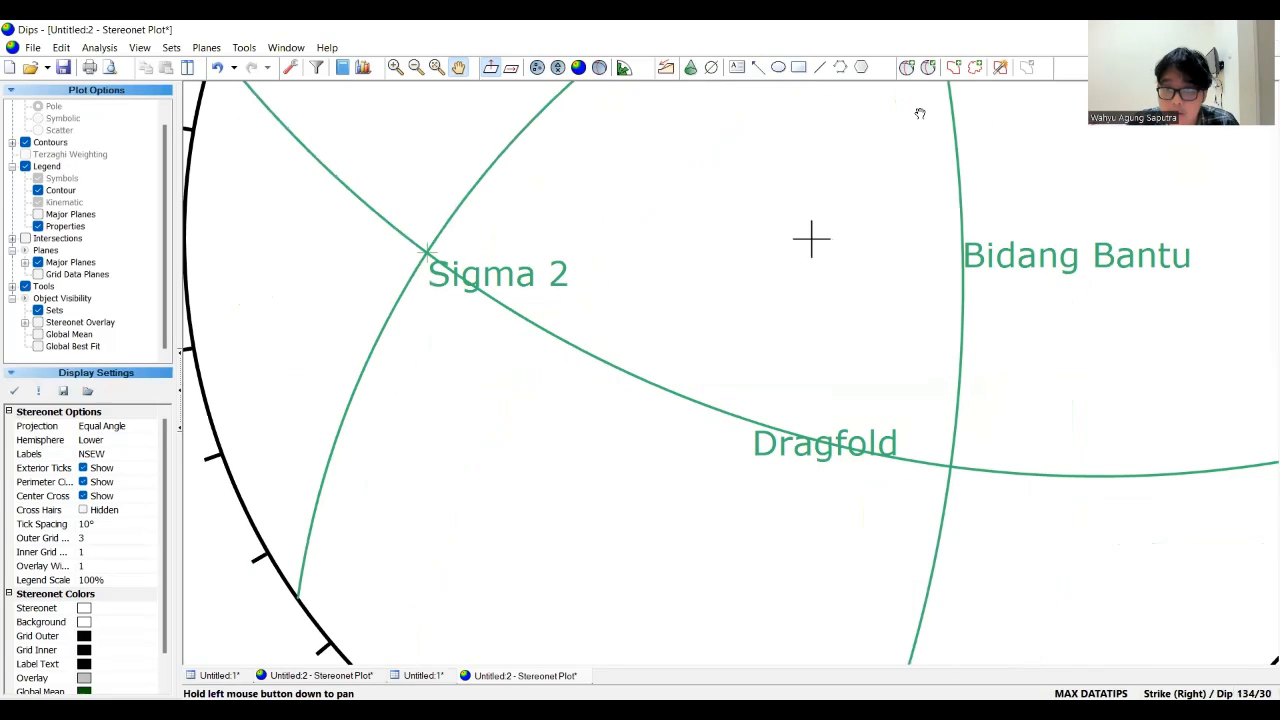
left_click(907, 67)
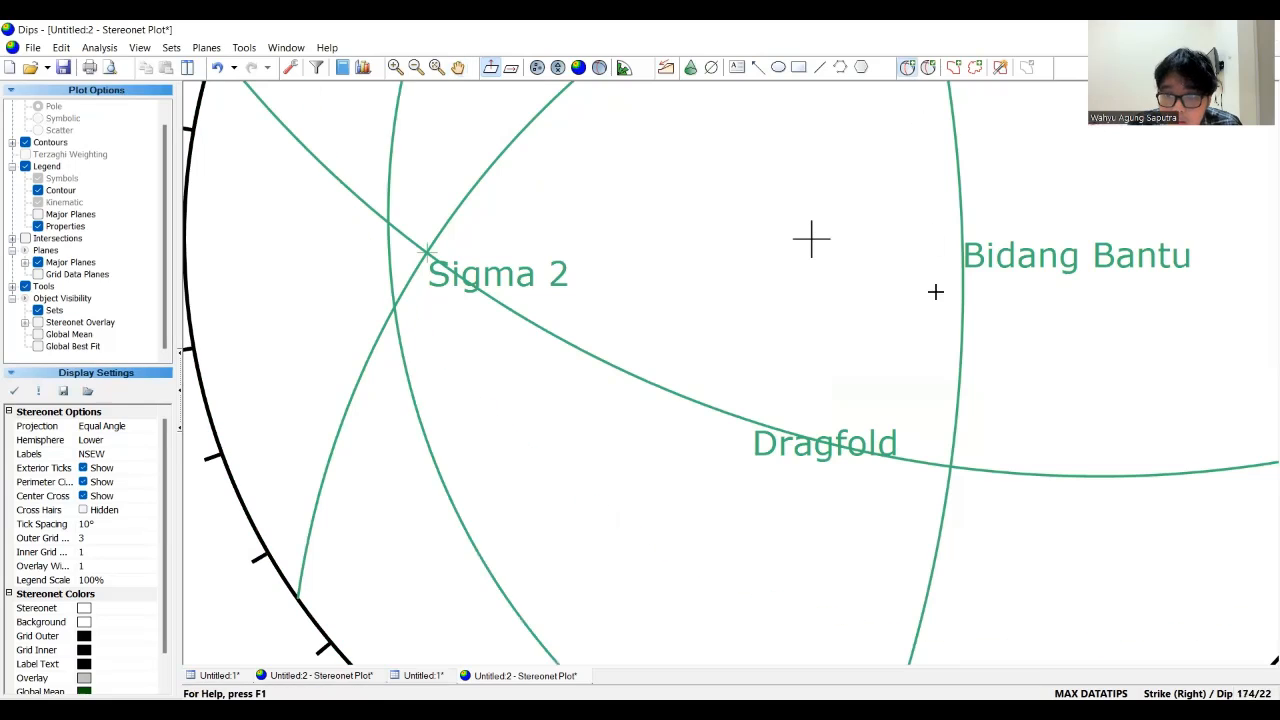
left_click(952, 472)
left_click(703, 301)
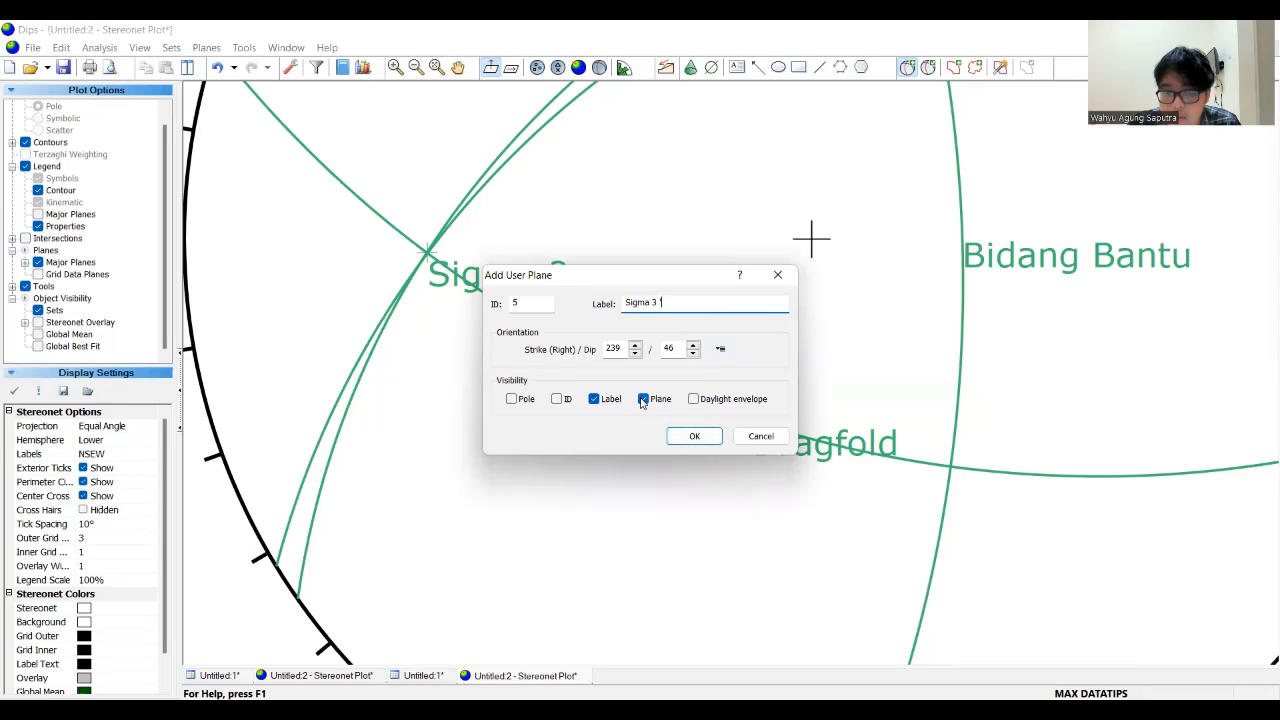
left_click(644, 399)
left_click(511, 399)
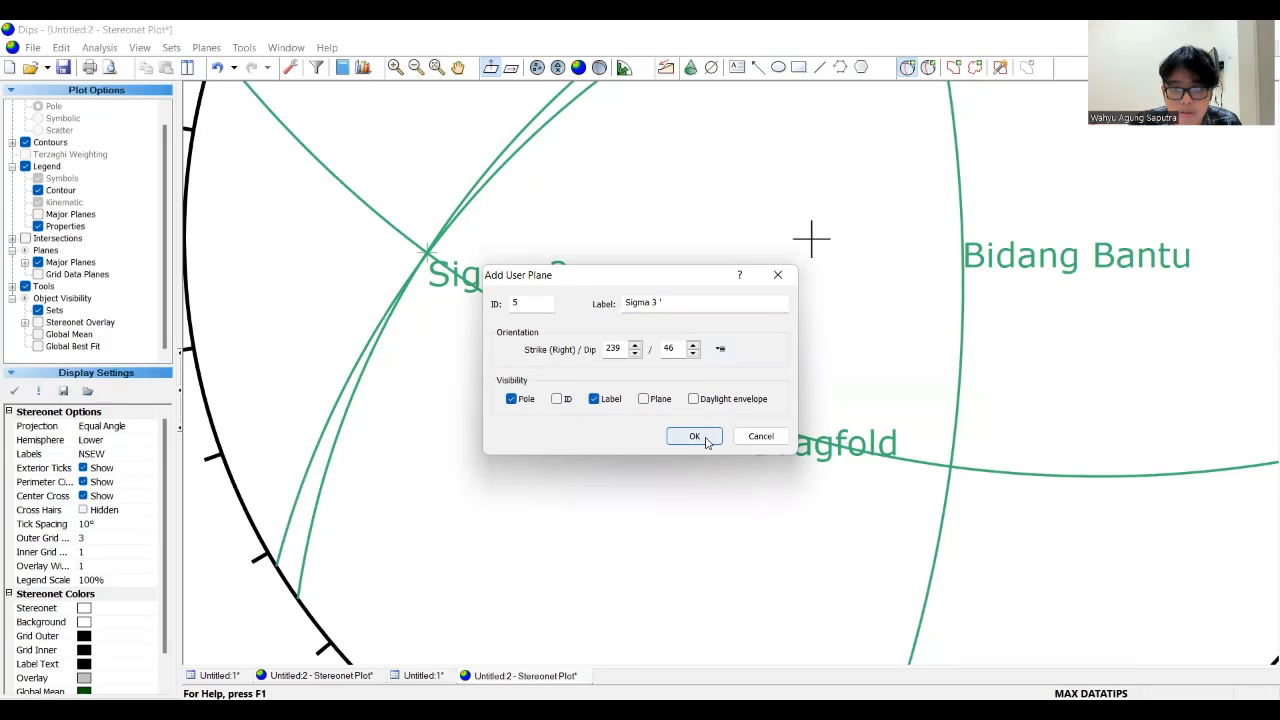
left_click(706, 443)
- Add a pitch grid with its pole on the Sigma 2 point so that it follows the Bidang Bantu plane
scroll(950, 485, "down", 2)
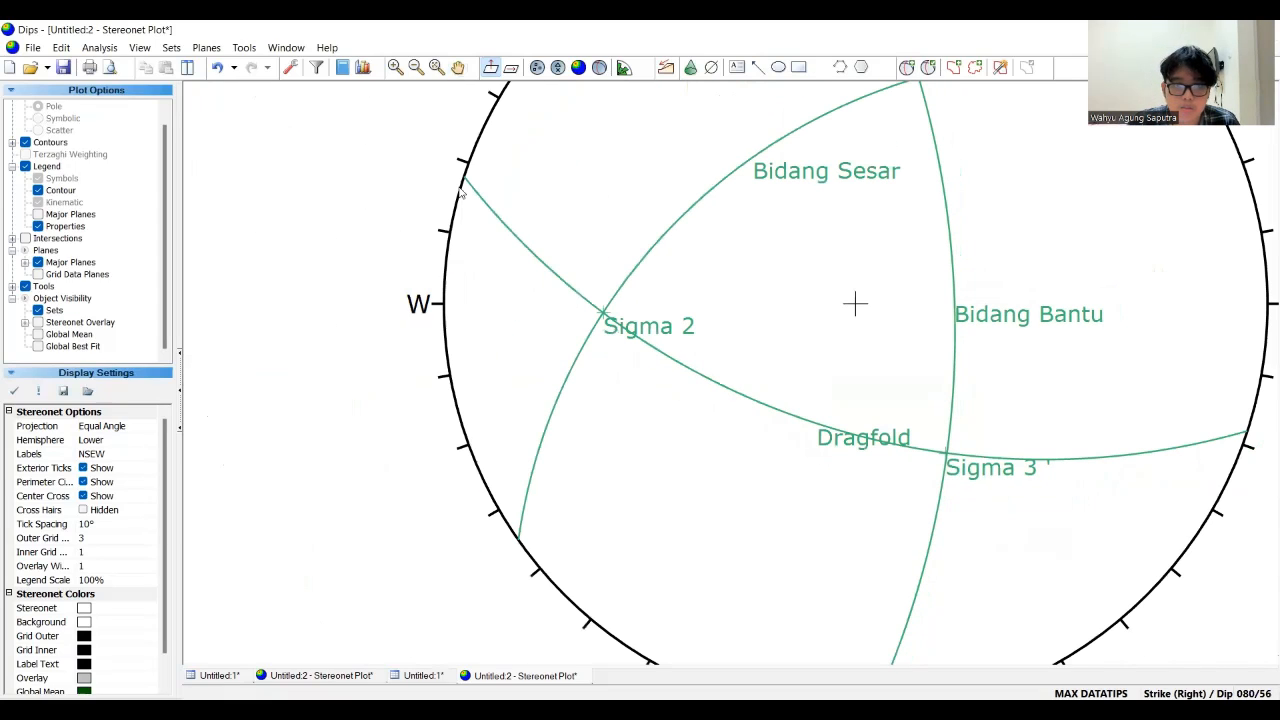
left_click_drag(791, 271, 657, 319)
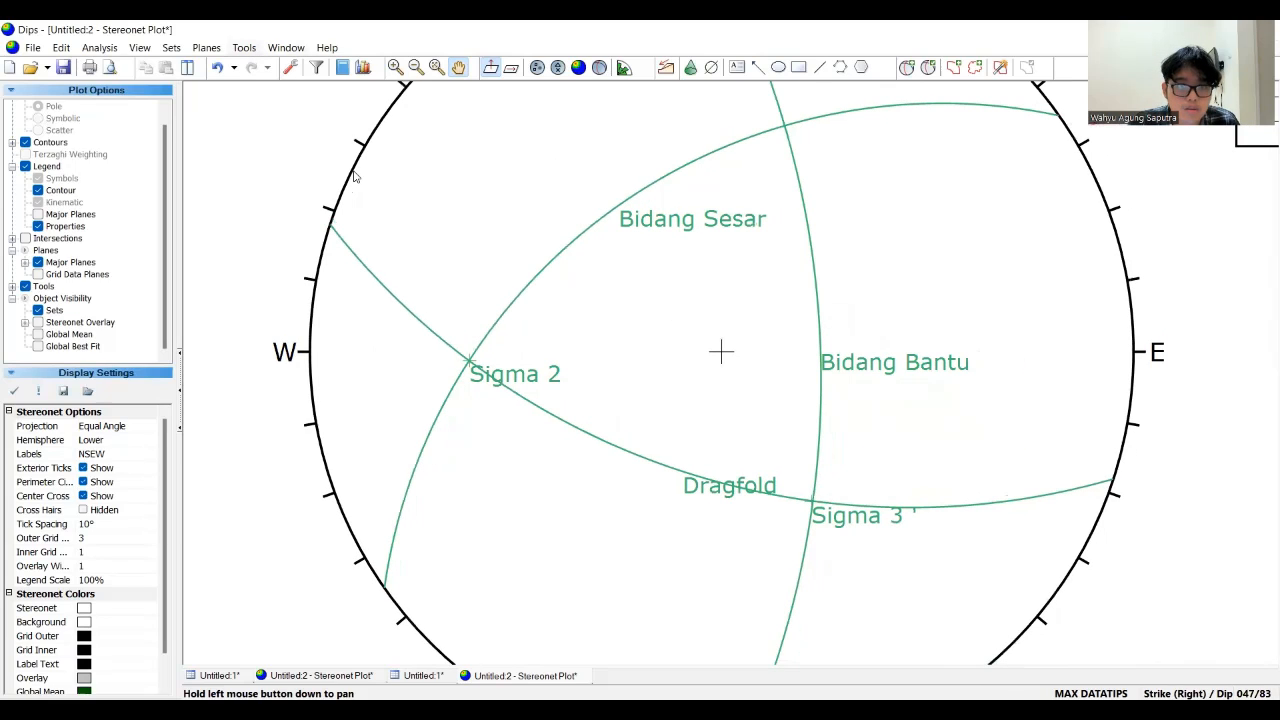
left_click(246, 48)
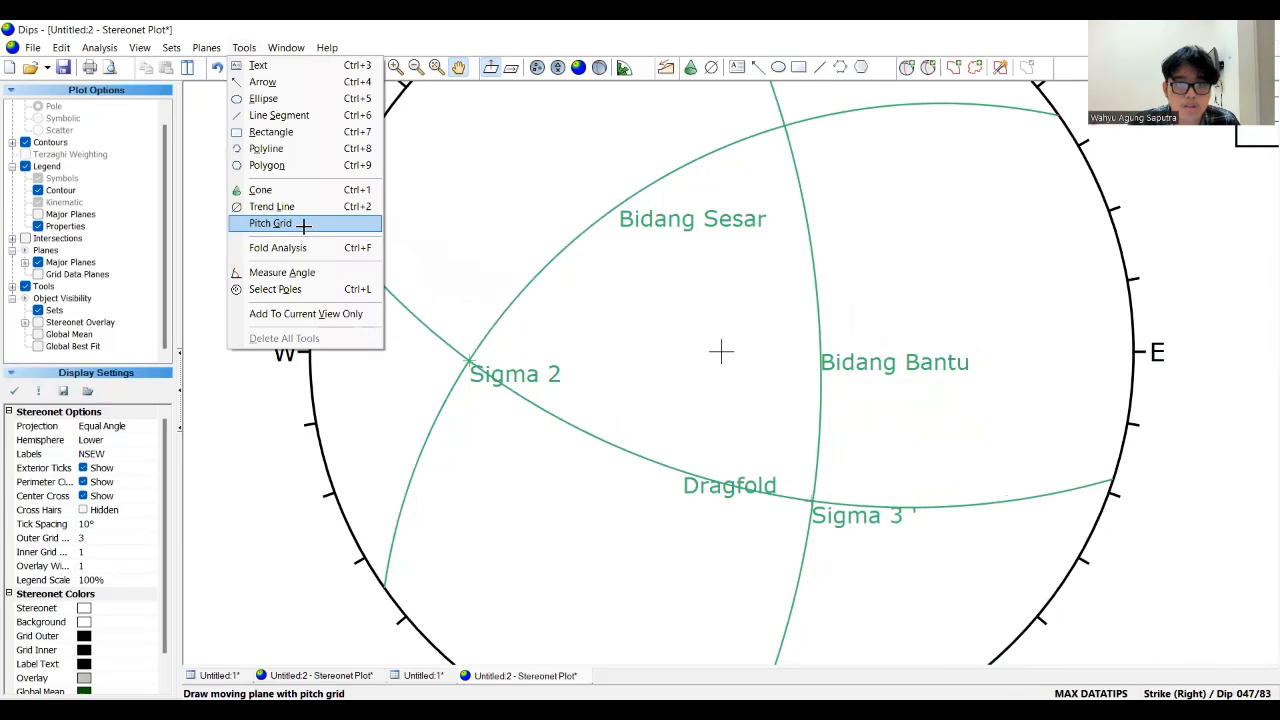
left_click(275, 223)
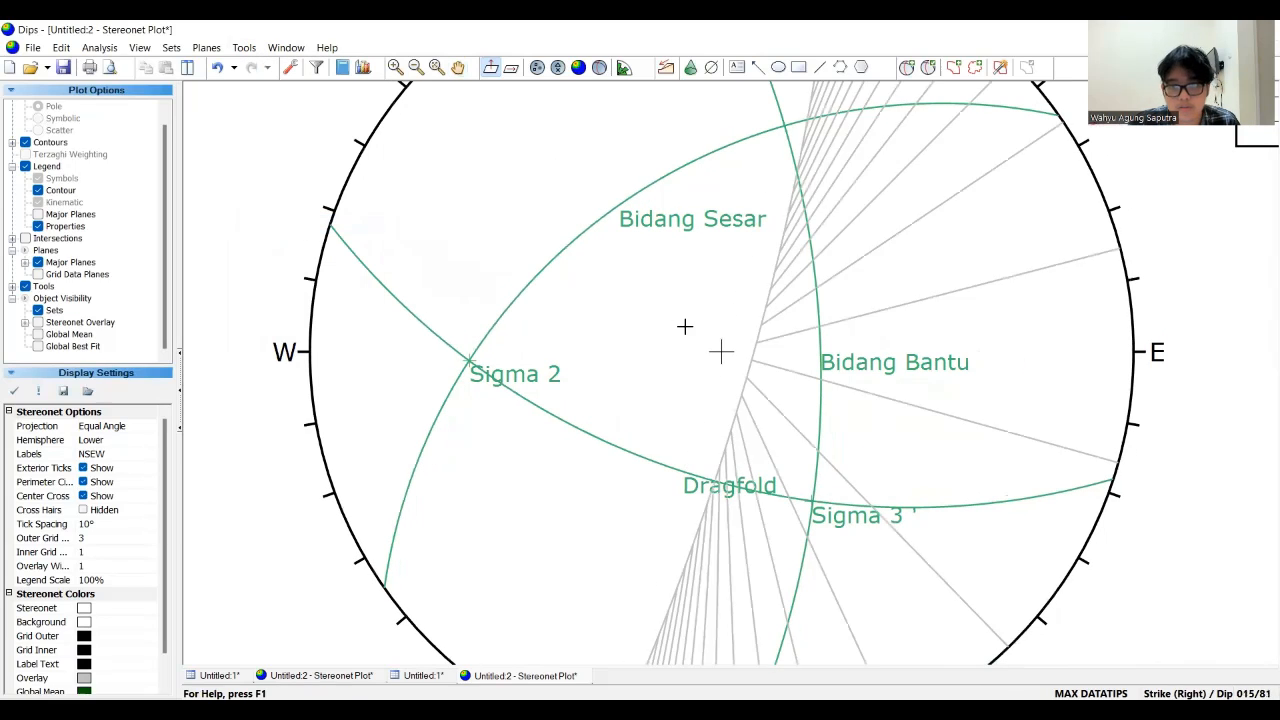
left_click(469, 365)
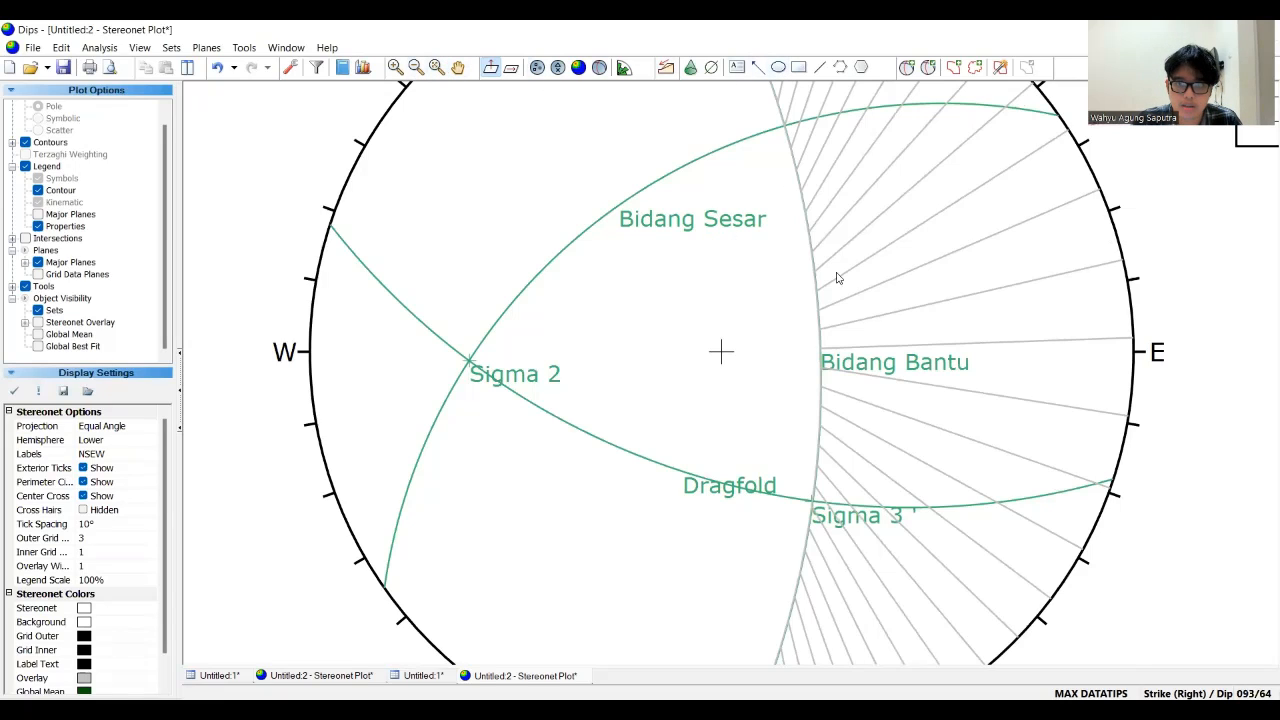
left_click(907, 67)
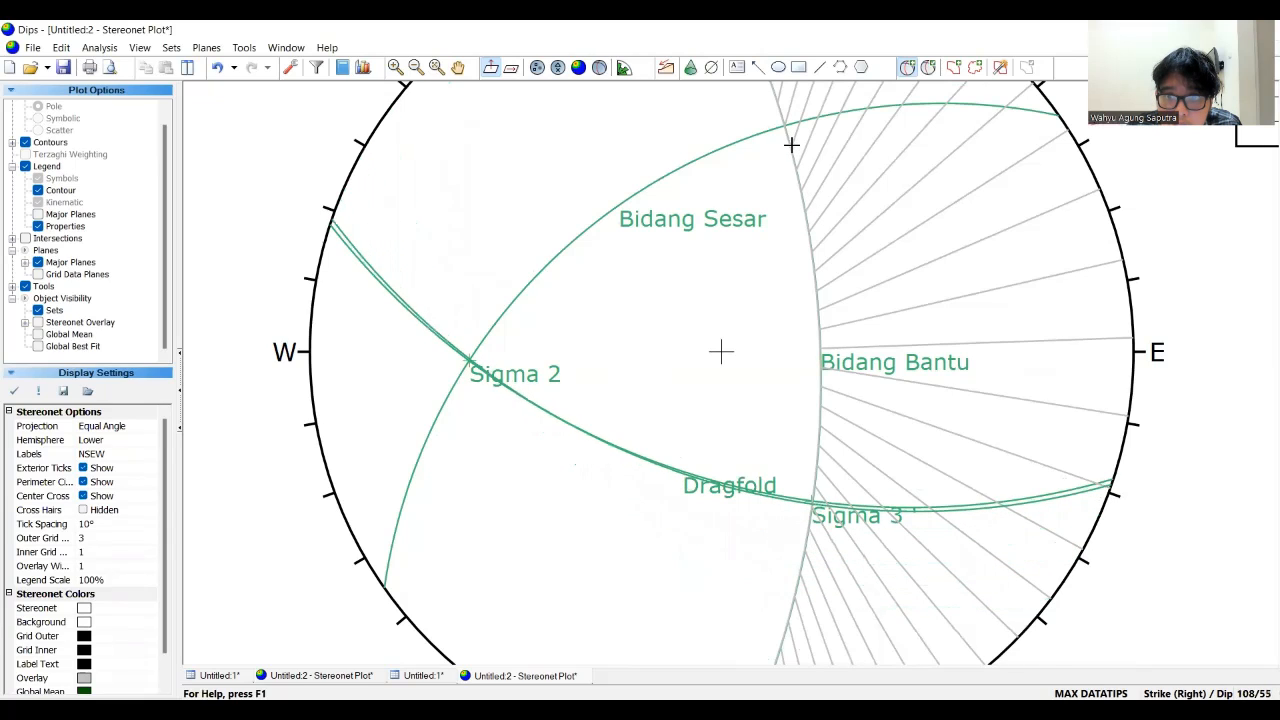
scroll(793, 147, "up", 2)
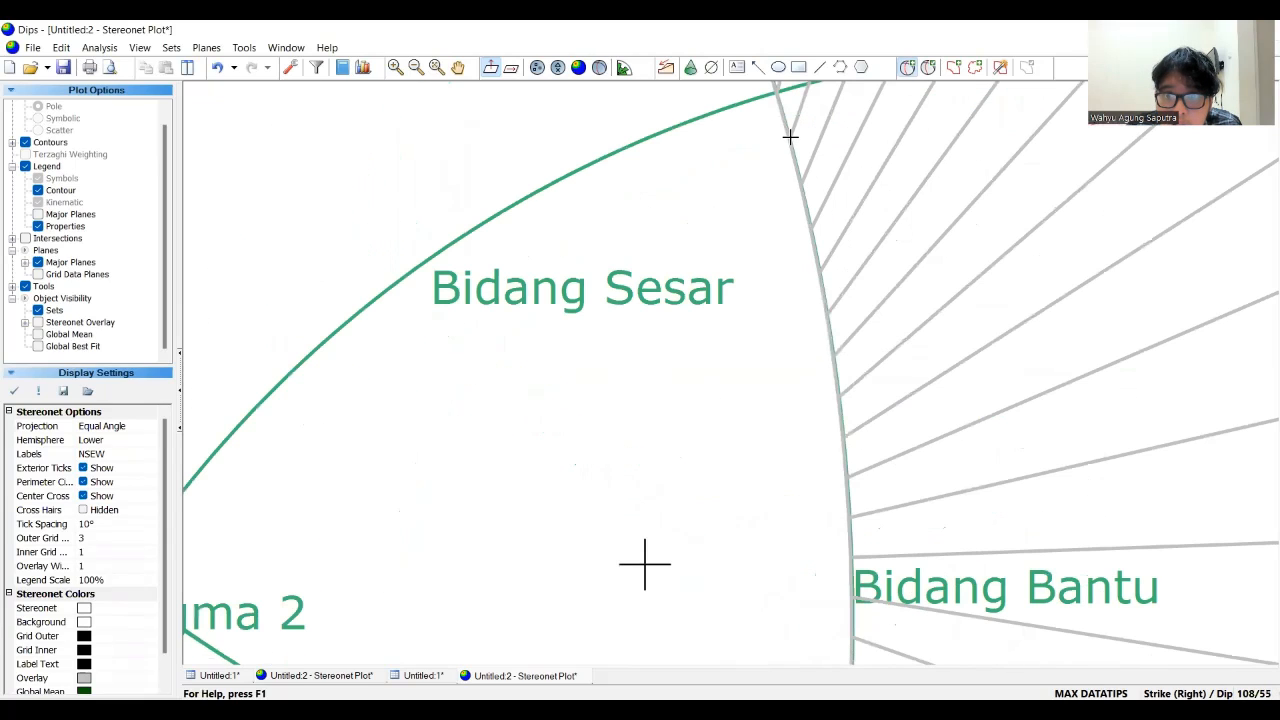
left_click(790, 133)
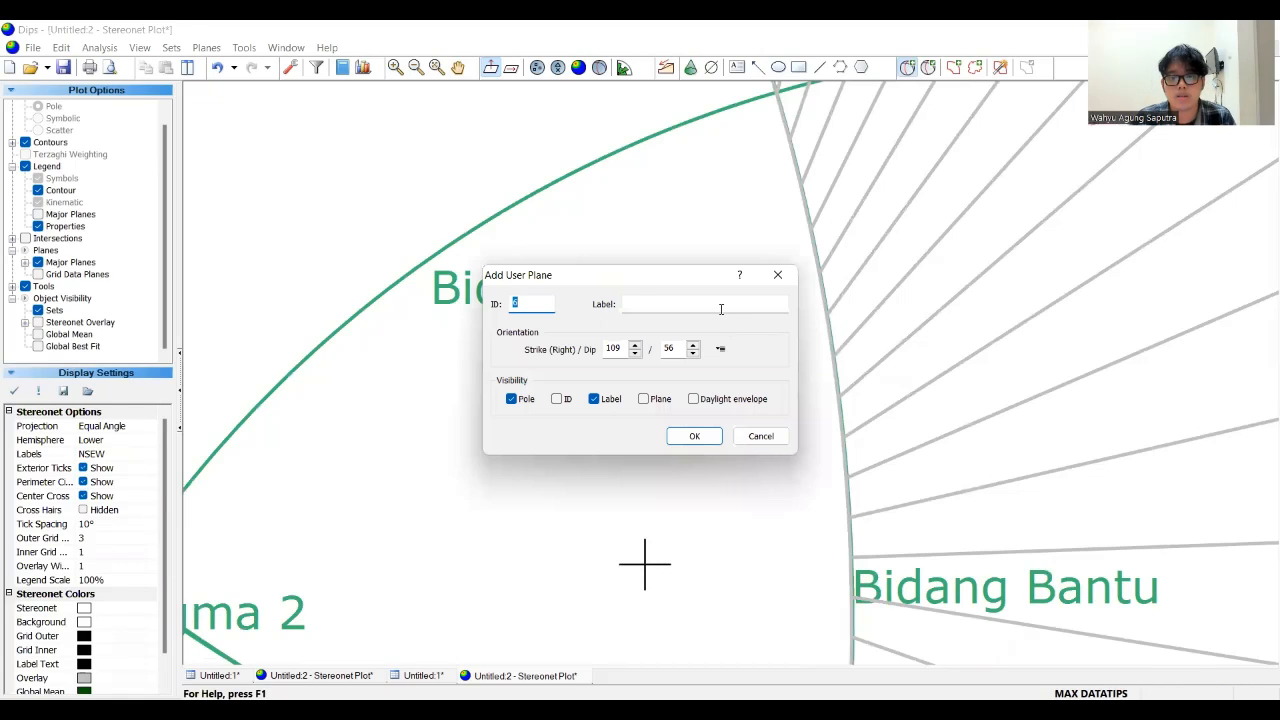
left_click(720, 309)
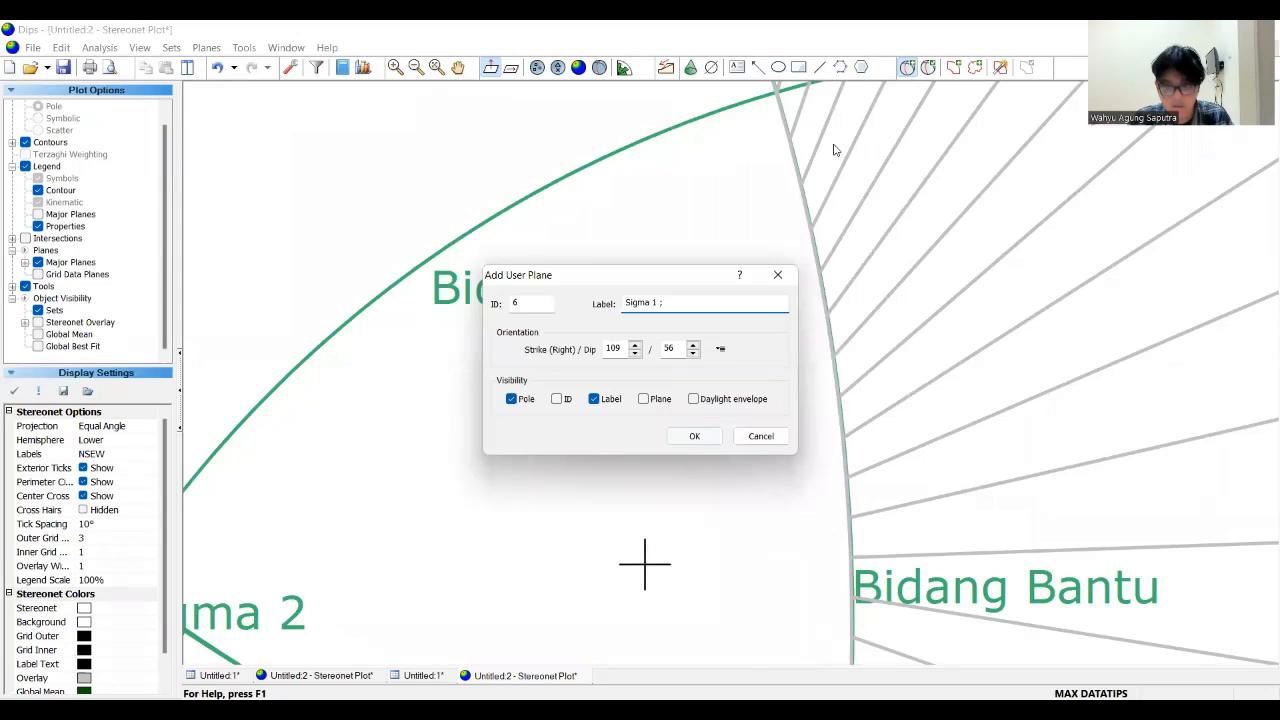
key("Escape")
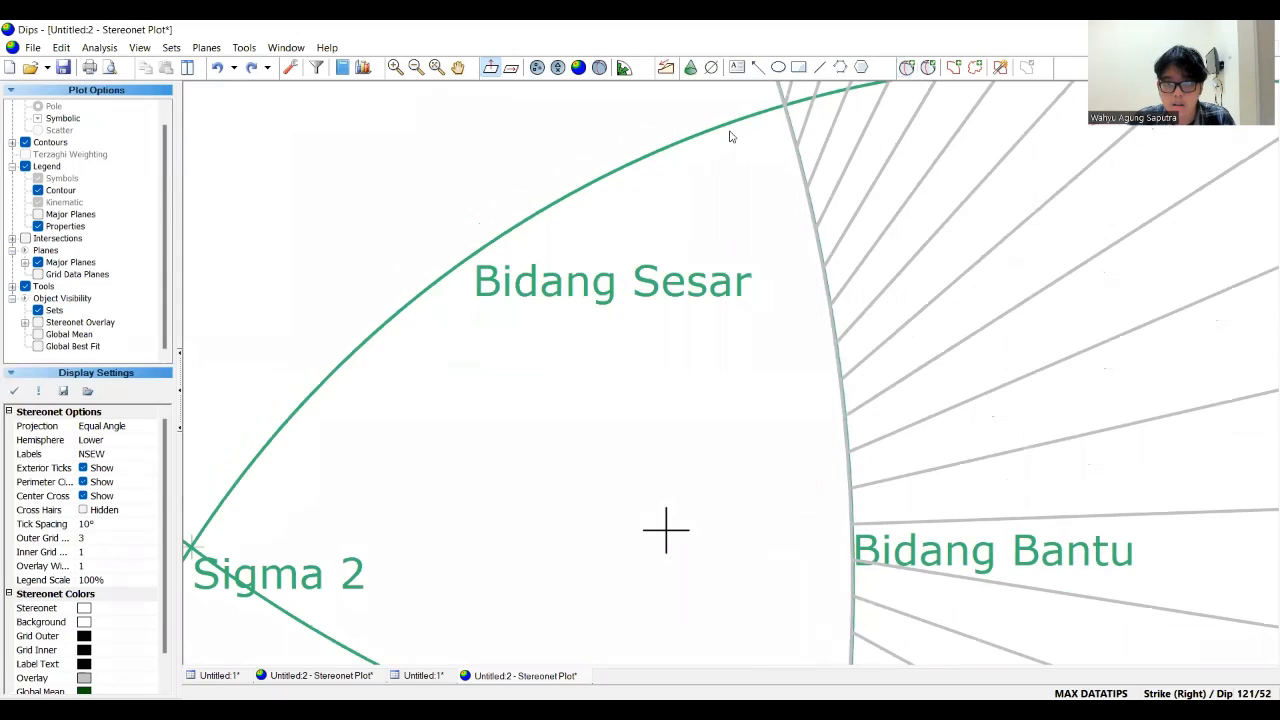
- Add a user plane labeled Sigma 1 ' on the Bidang Bantu arc just below Bidang Sesar, about 109 / 55, showing only its pole and label
left_click(905, 68)
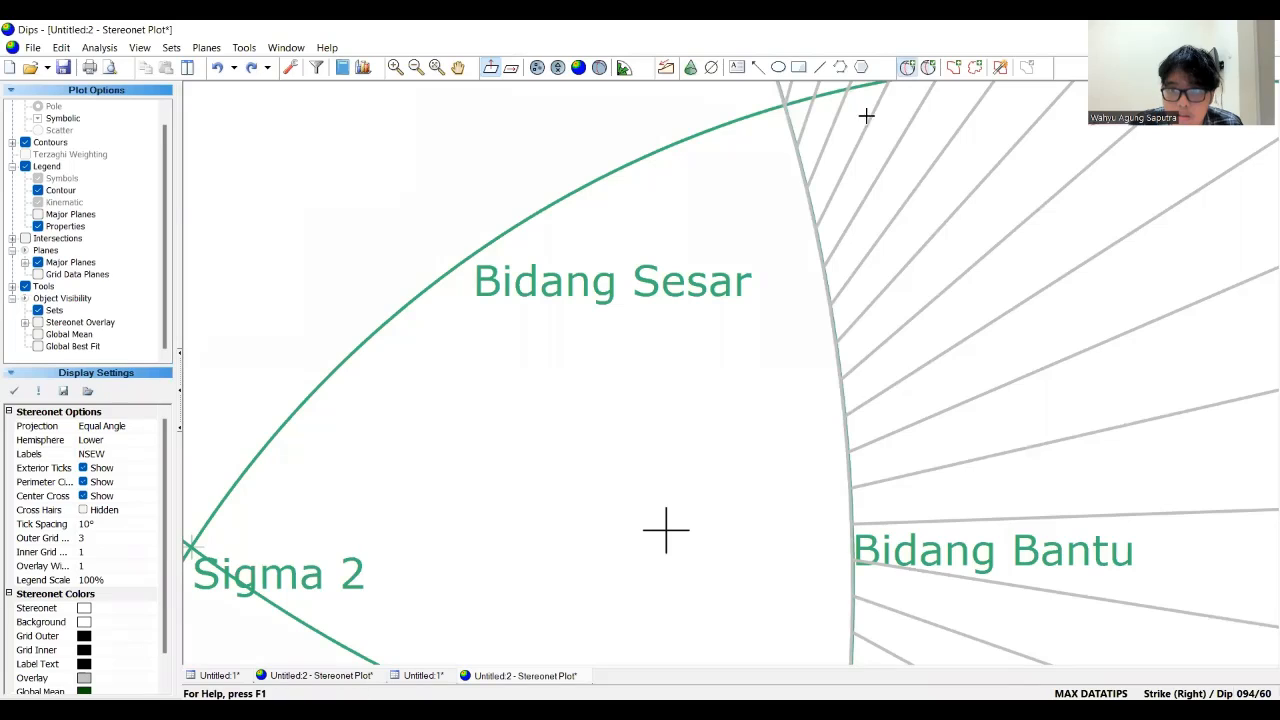
left_click(795, 143)
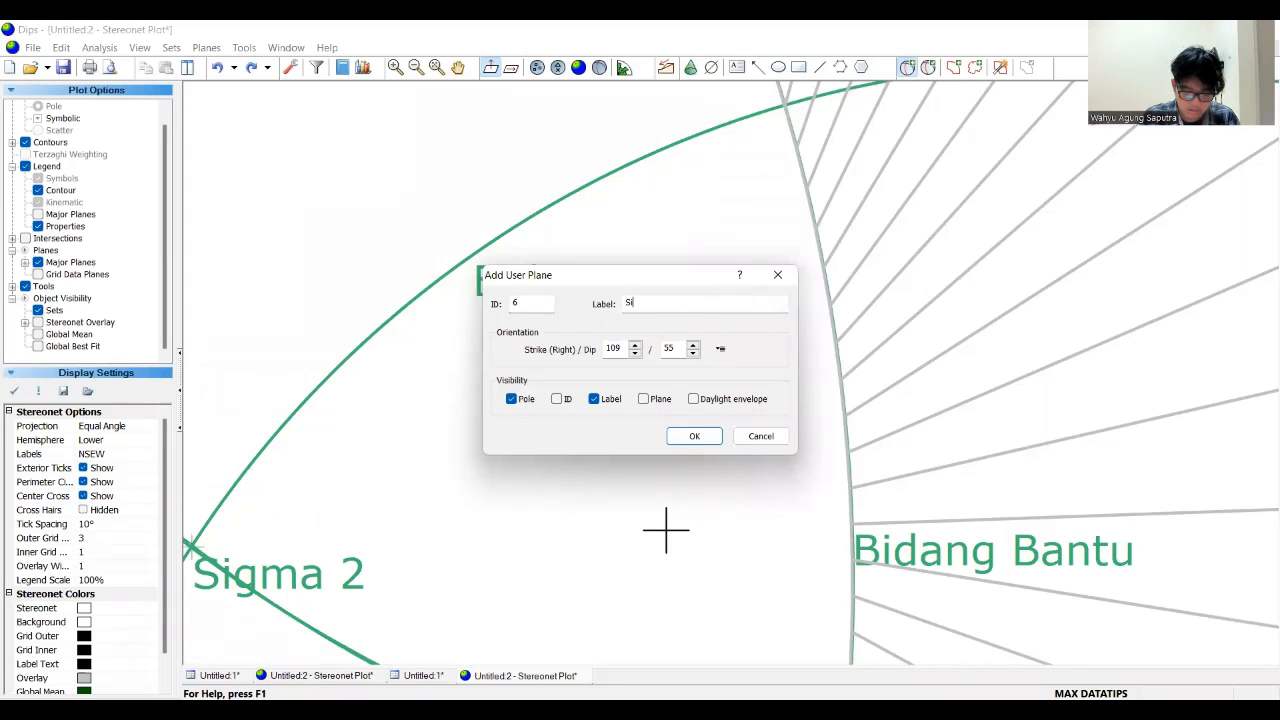
type("Sigma ")
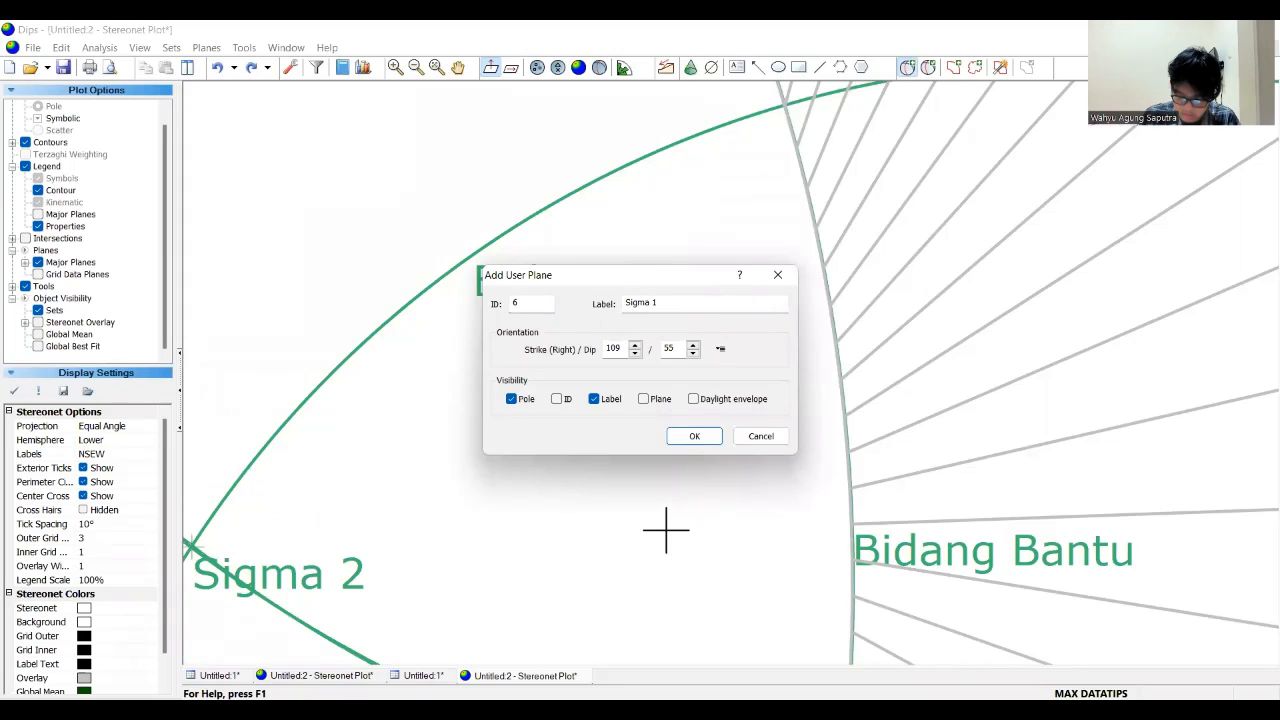
type("1 '")
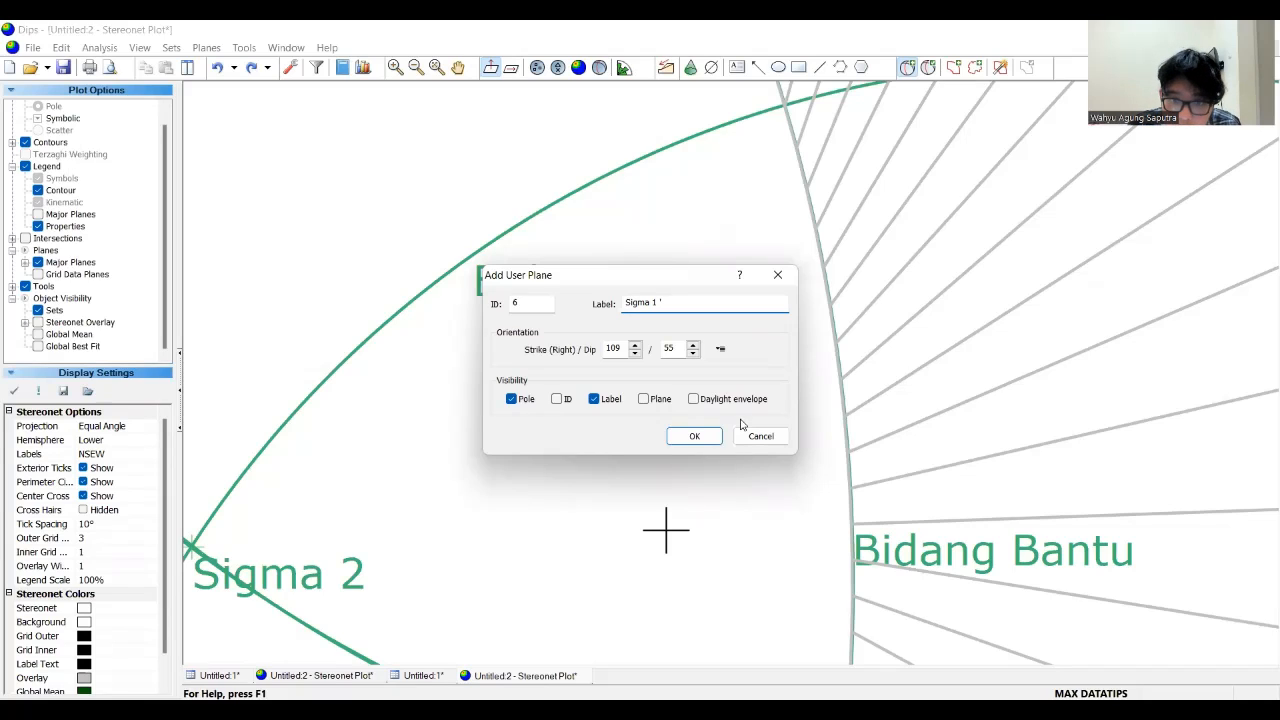
left_click(700, 437)
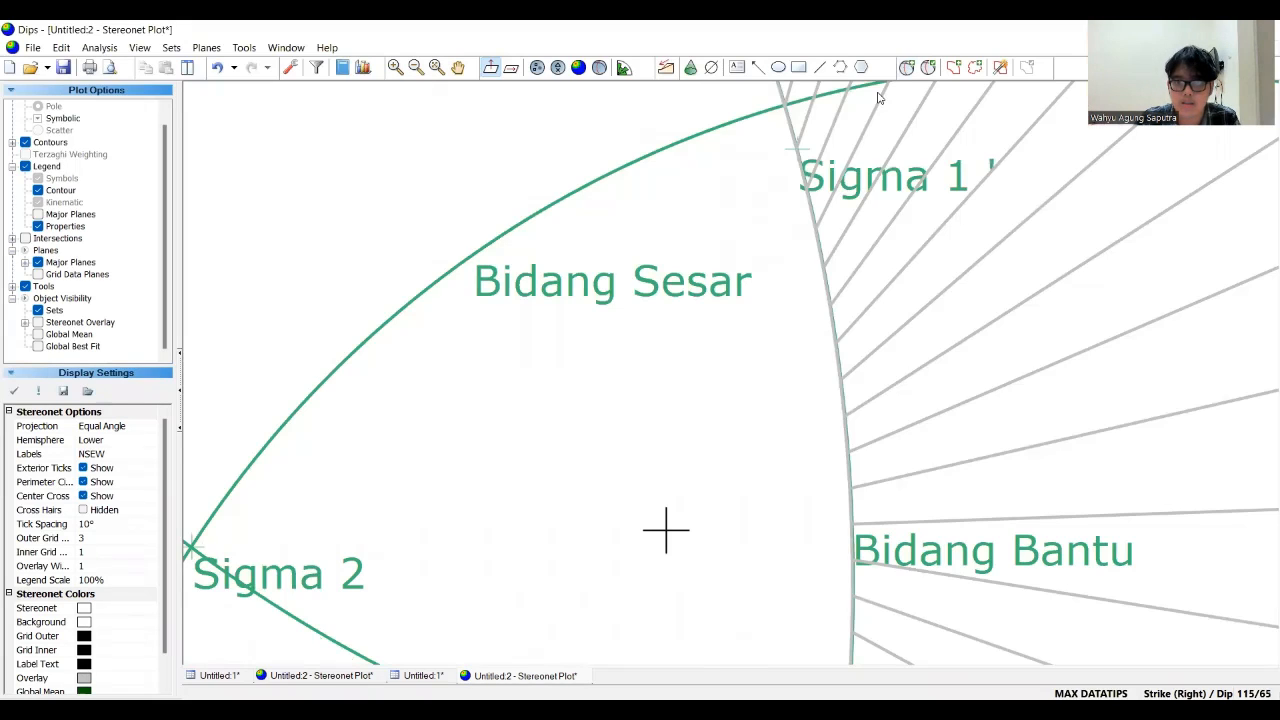
- Add a user plane labeled Sigma 1 on the Bidang Bantu arc between Sigma 1 ' and Sigma 3 ', about 132 / 36, showing its pole
scroll(666, 530, "down", 1)
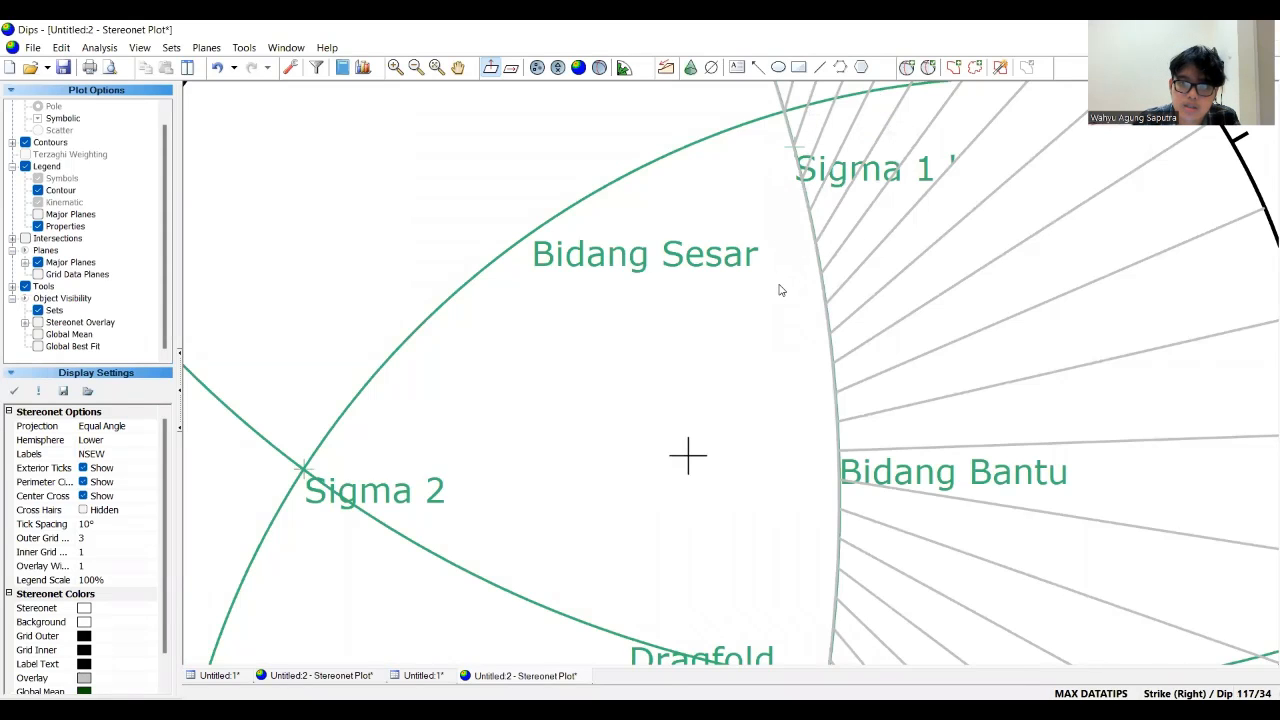
scroll(780, 288, "down", 1)
mouse_move(745, 179)
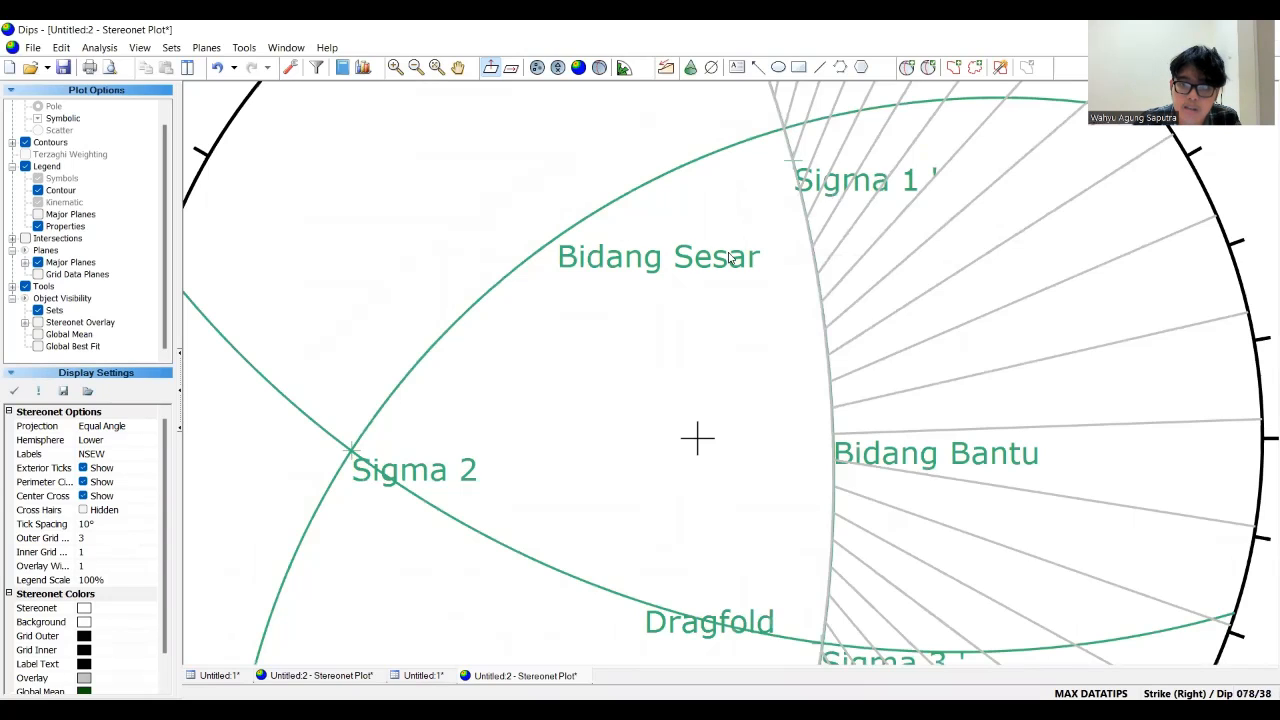
left_click(906, 67)
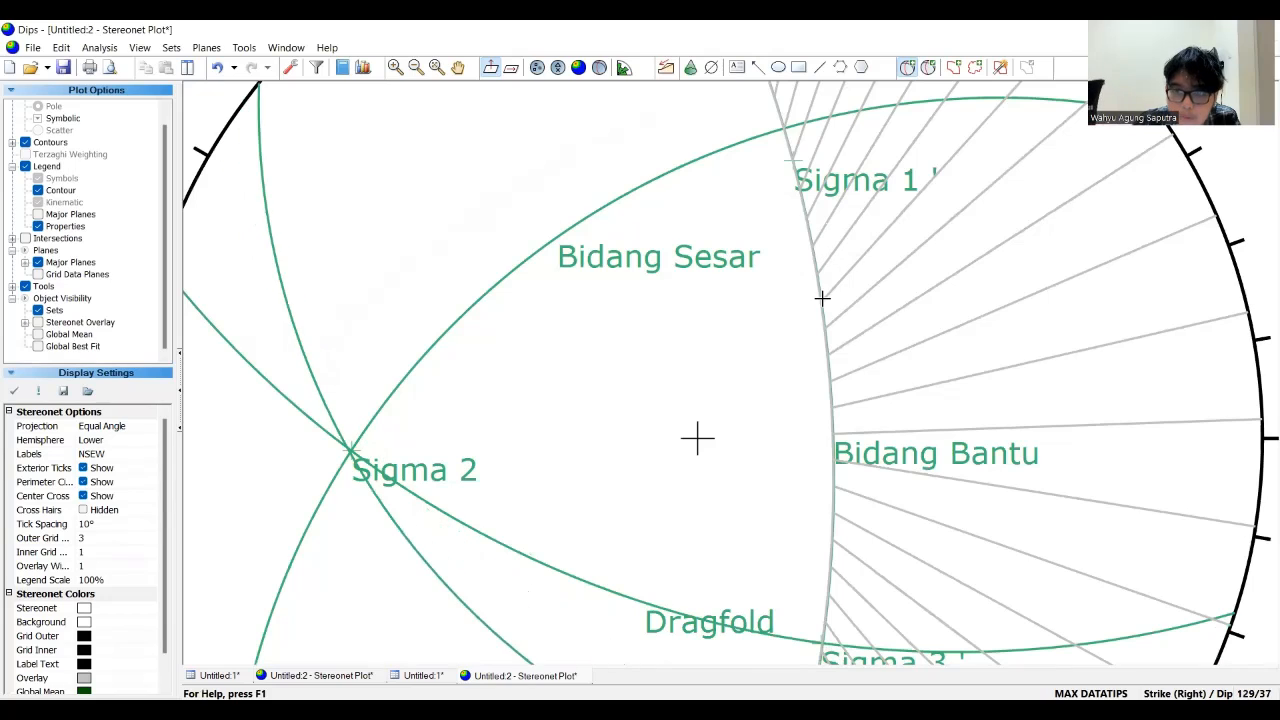
scroll(822, 303, "up", 2)
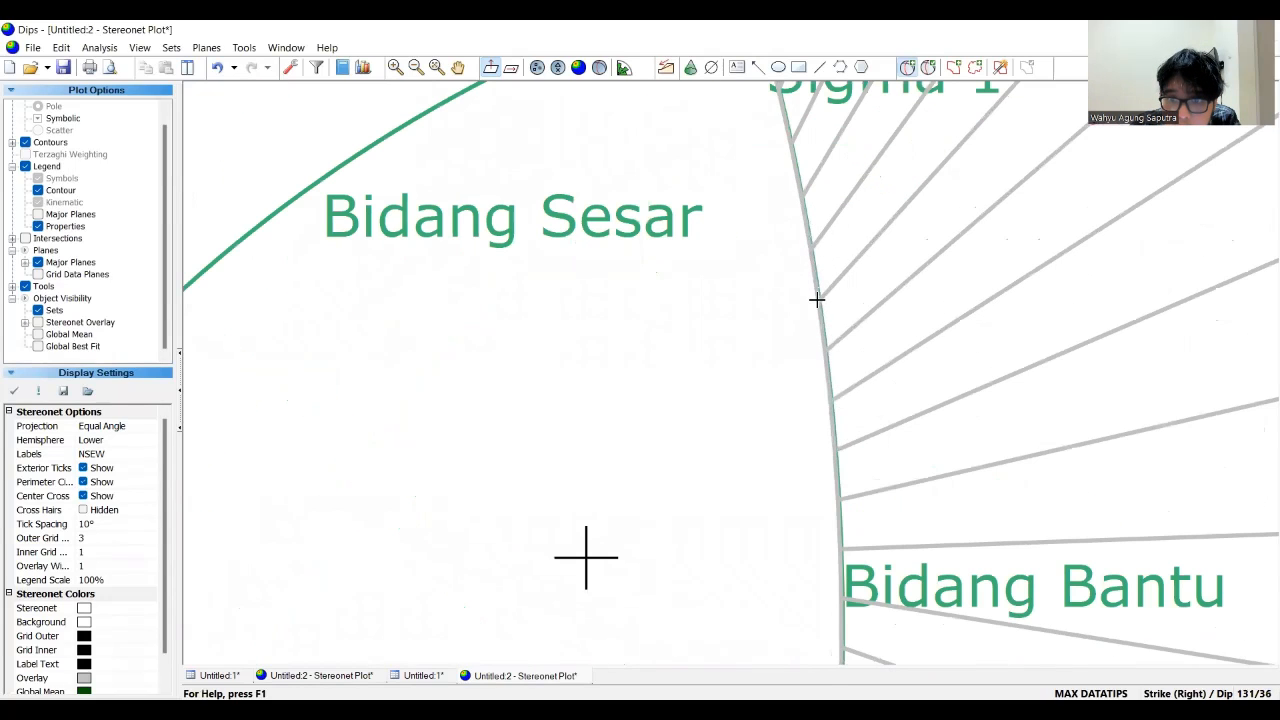
left_click(822, 304)
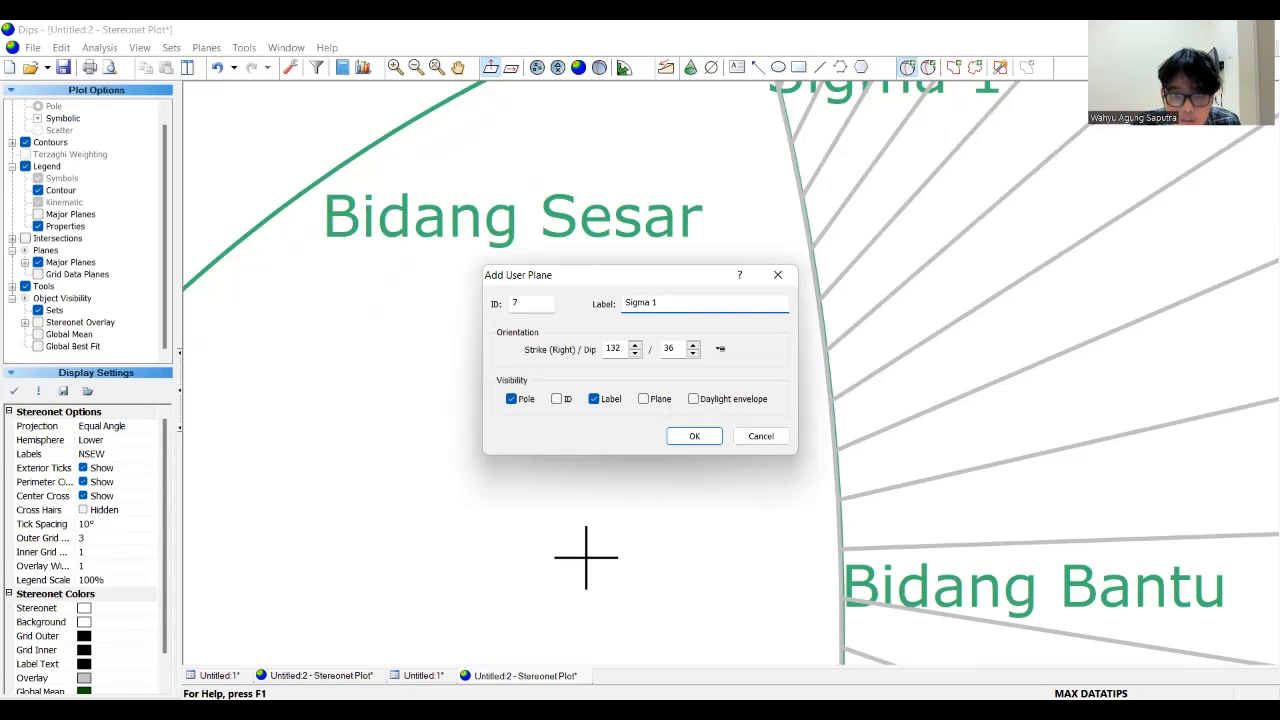
left_click(694, 438)
- Add a user plane labeled Sigma 3 on the Bidang Bantu arc south of Sigma 3 ', about 256 / 69, showing its pole and hiding its plane
scroll(785, 383, "down", 3)
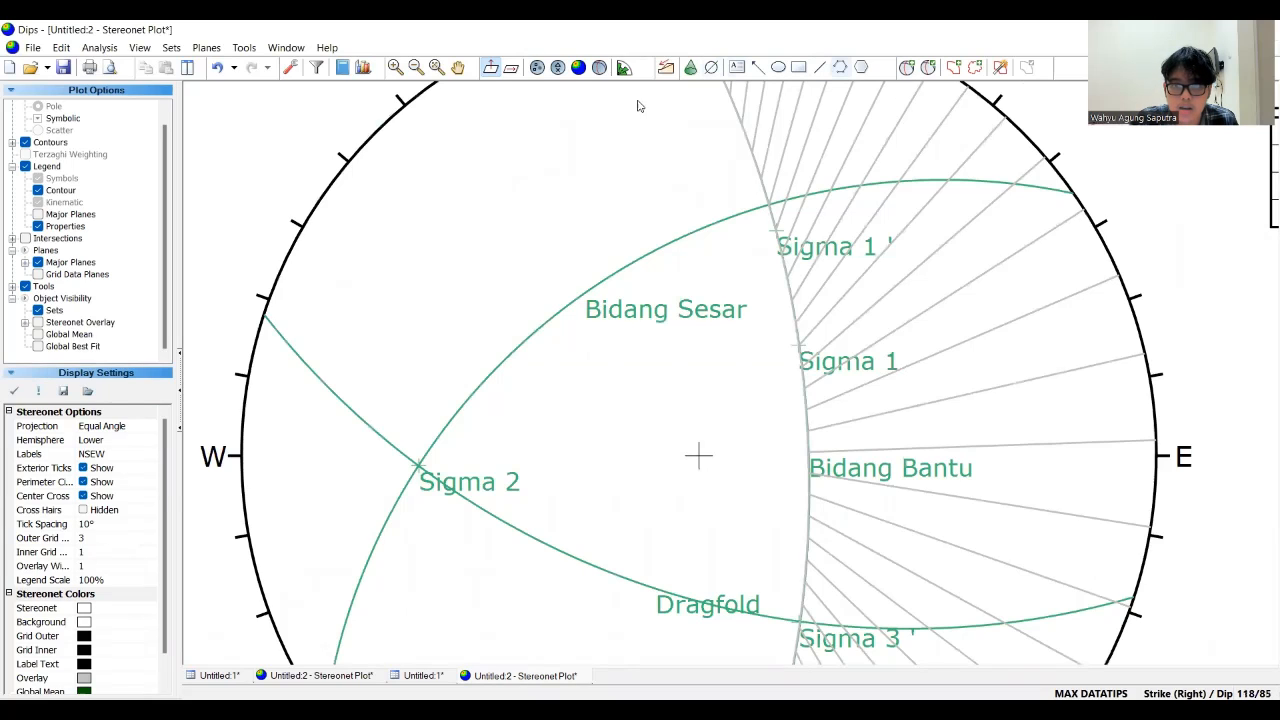
left_click(458, 67)
left_click_drag(703, 403, 675, 198)
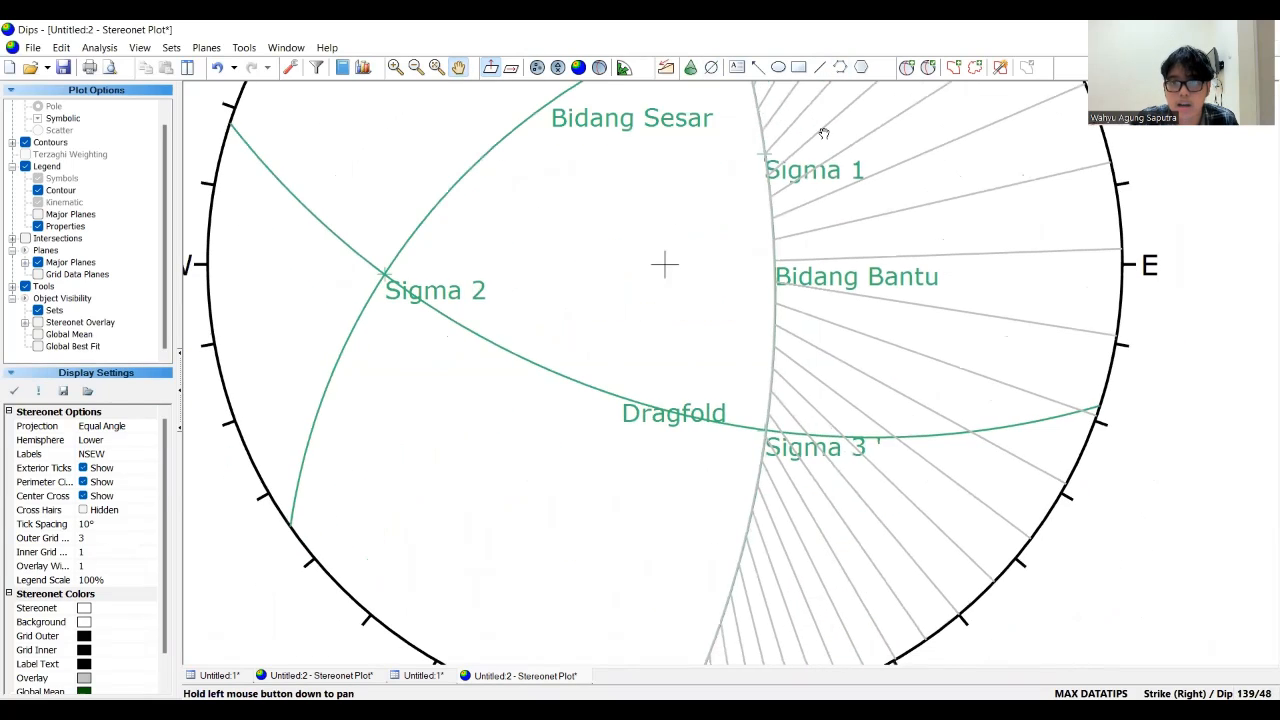
left_click(908, 70)
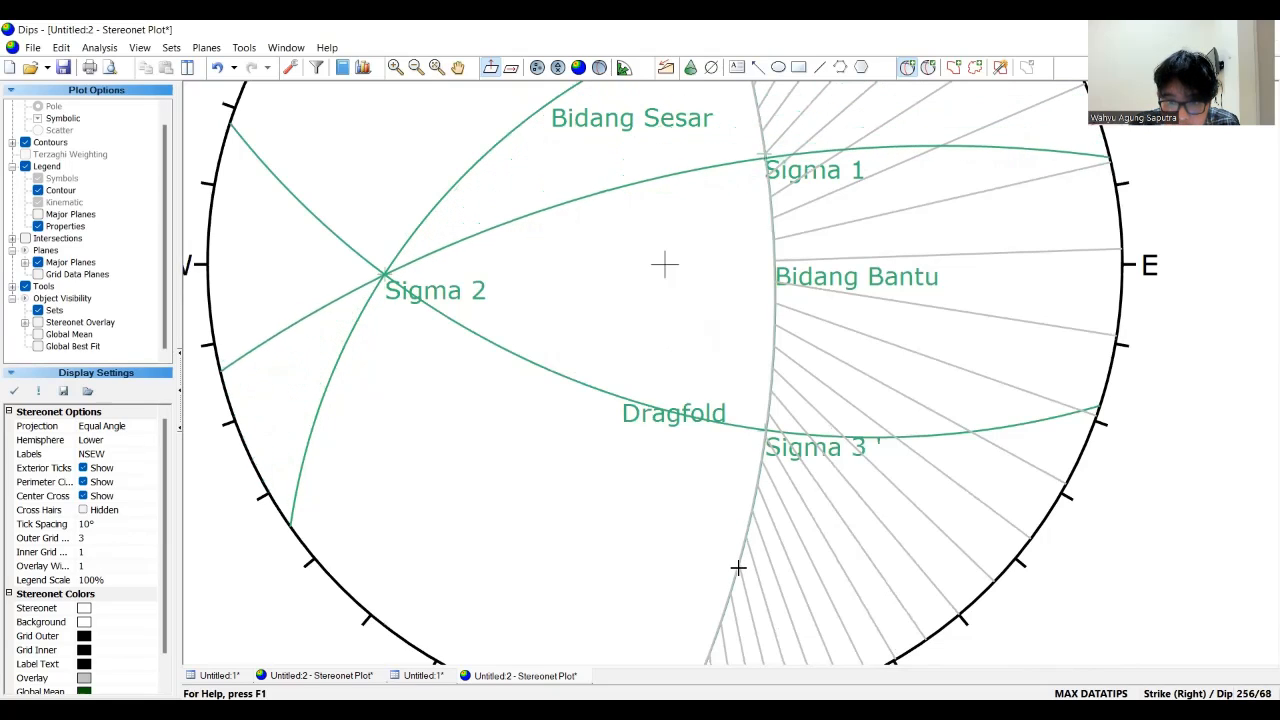
left_click(665, 399)
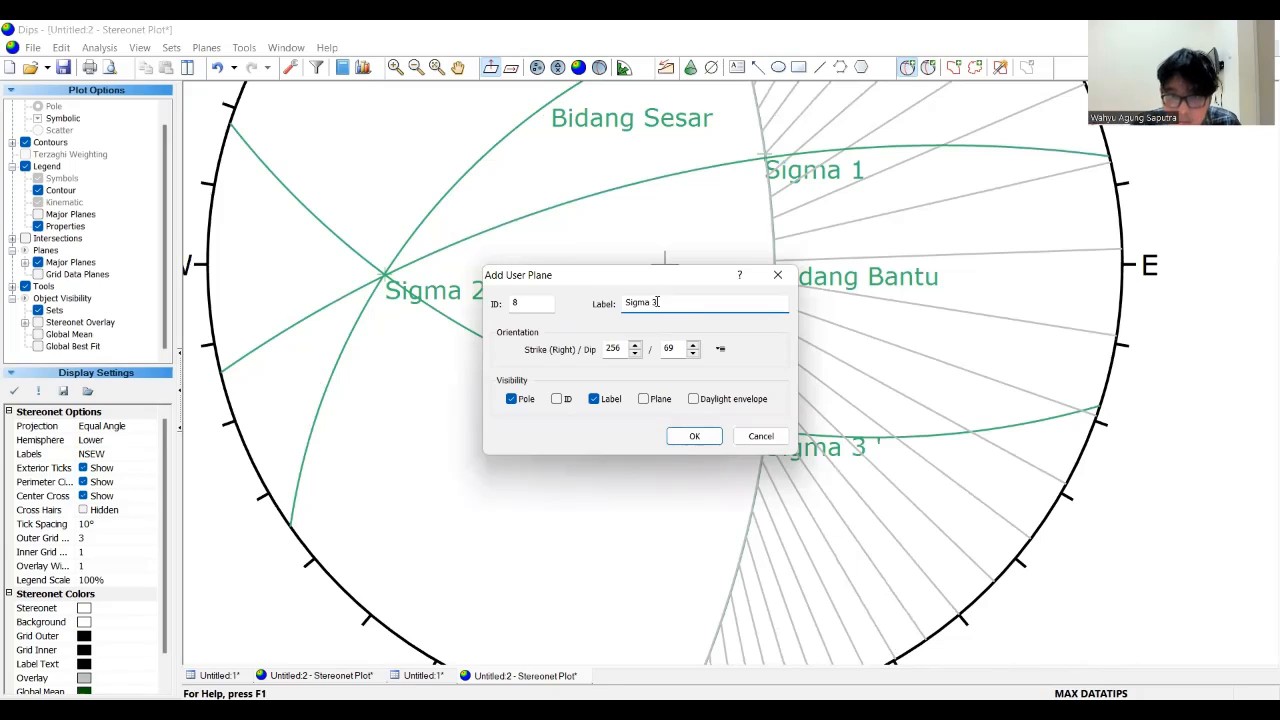
left_click(697, 444)
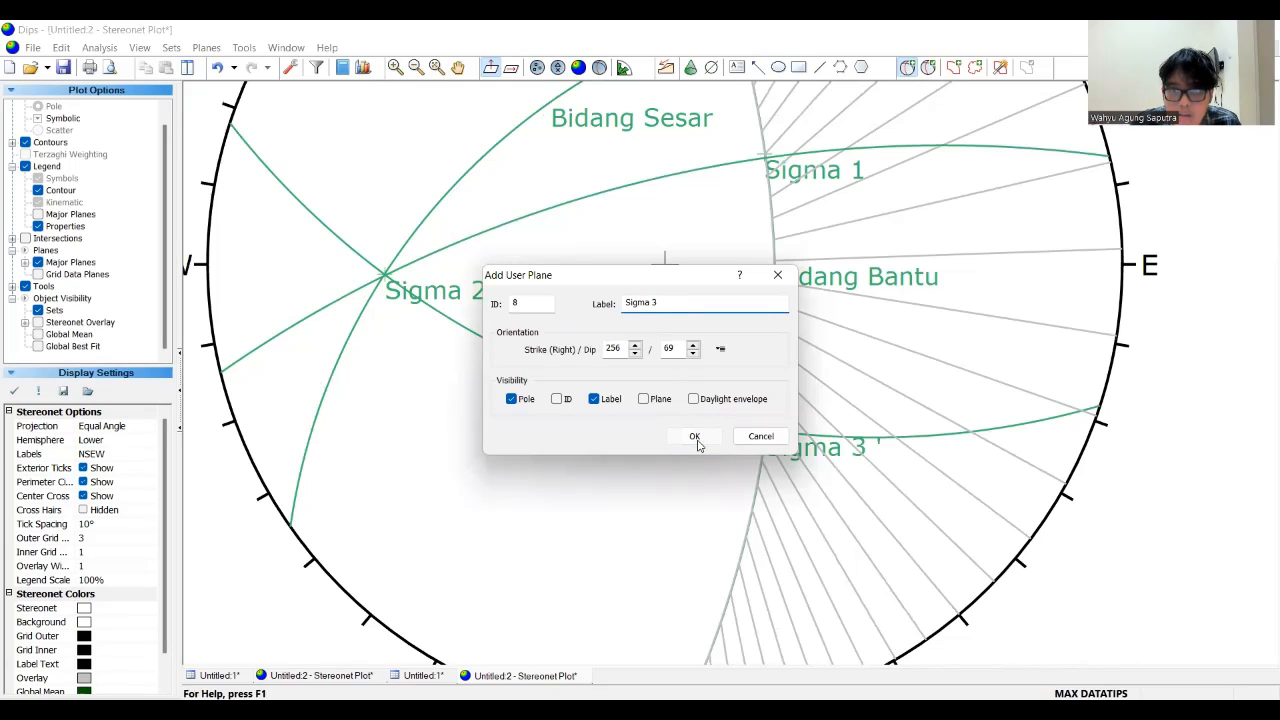
left_click(695, 438)
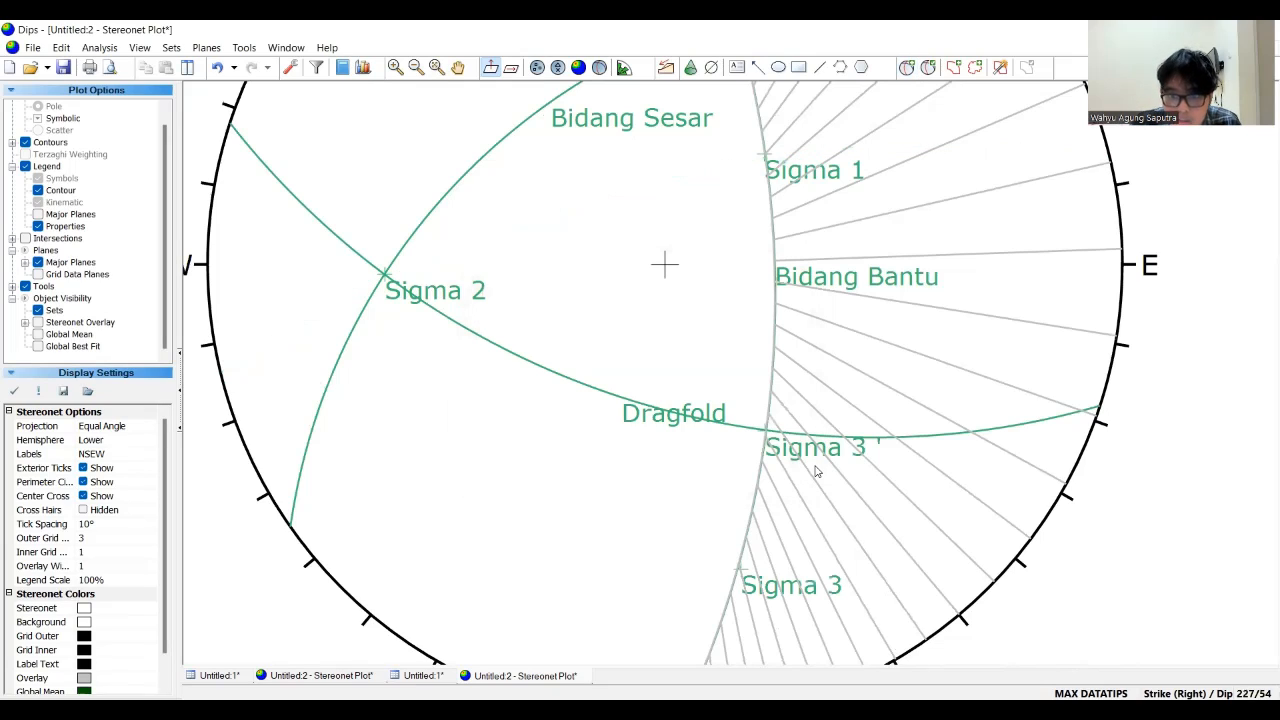
- Remove the pitch grid from the stereonet
scroll(746, 409, "down", 3)
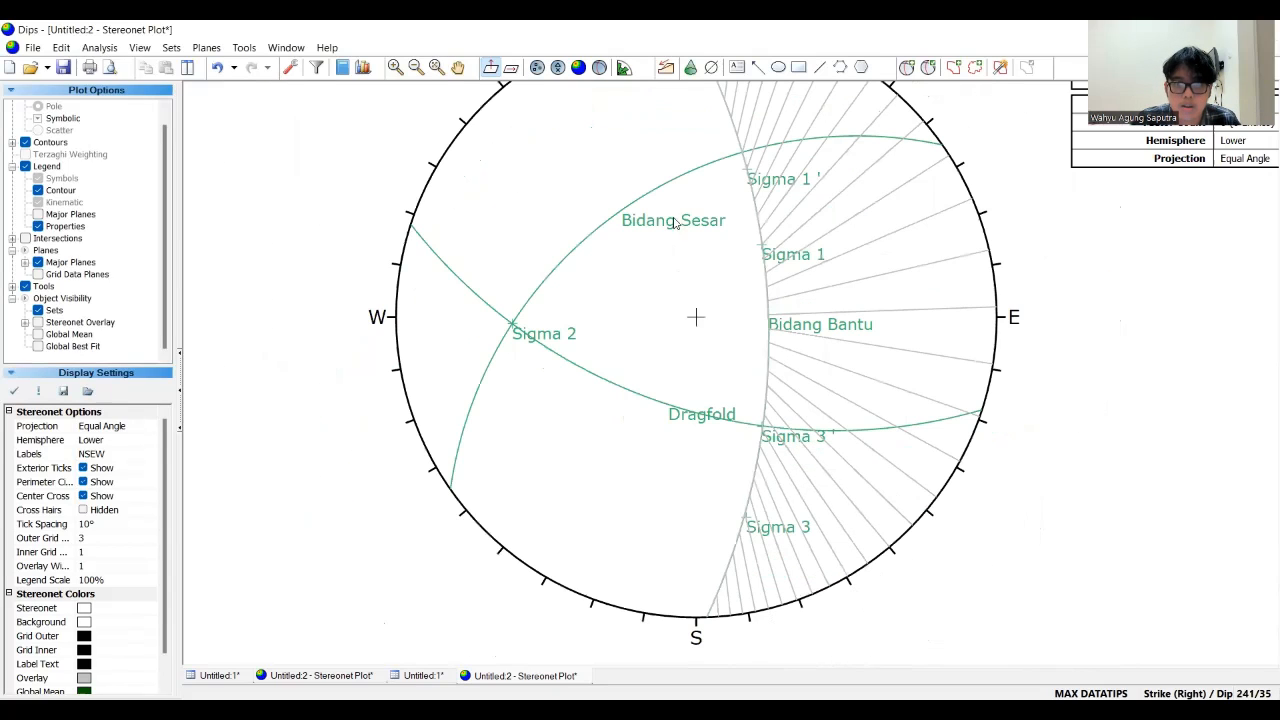
left_click(460, 67)
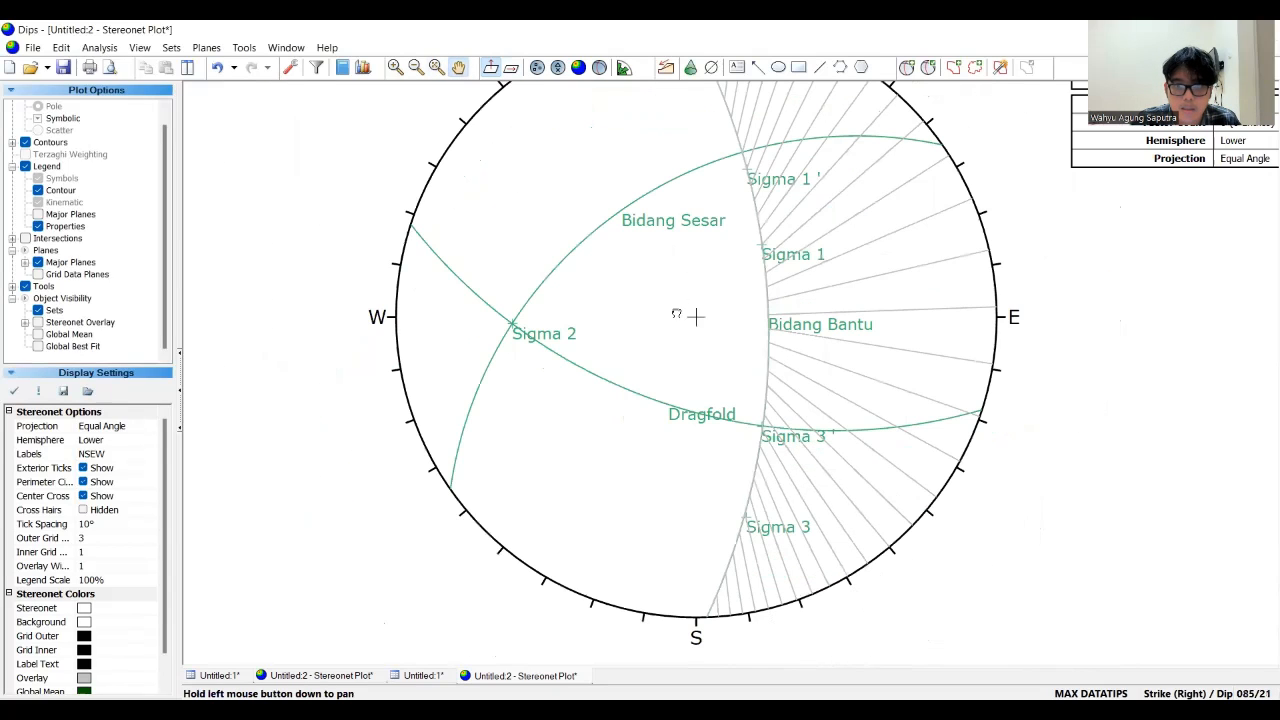
left_click_drag(677, 313, 658, 394)
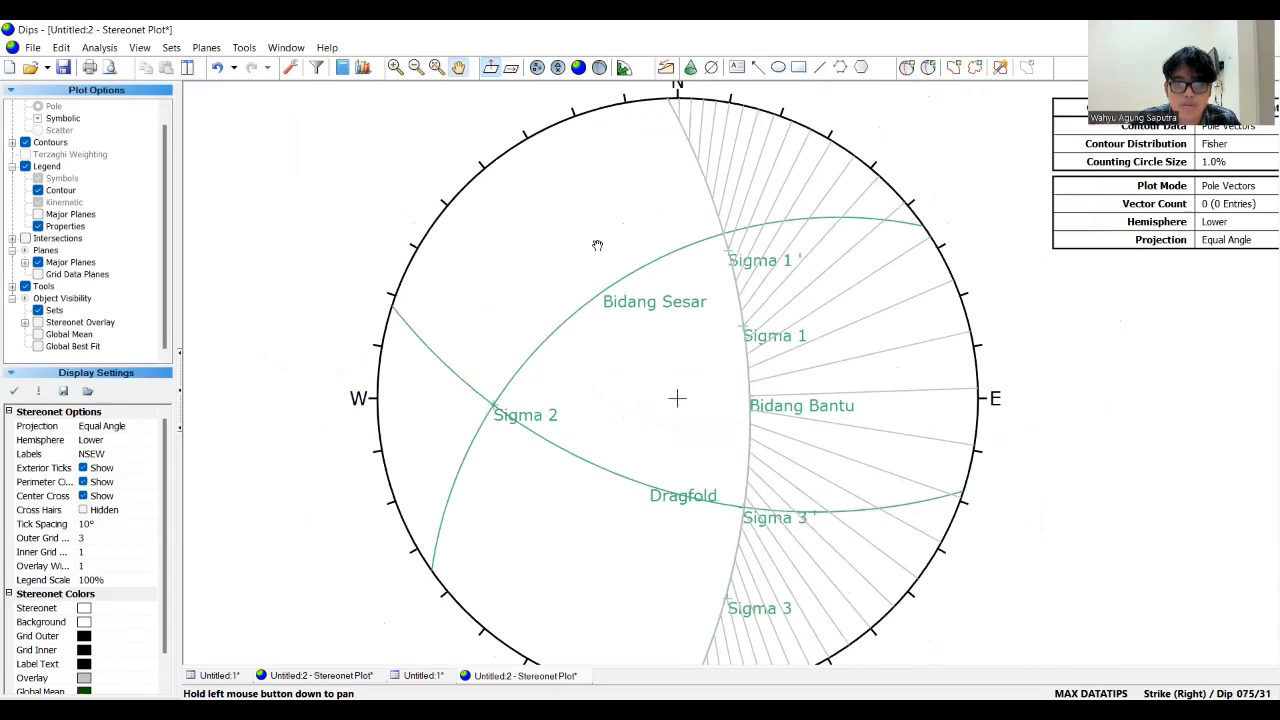
left_click(244, 47)
left_click(337, 340)
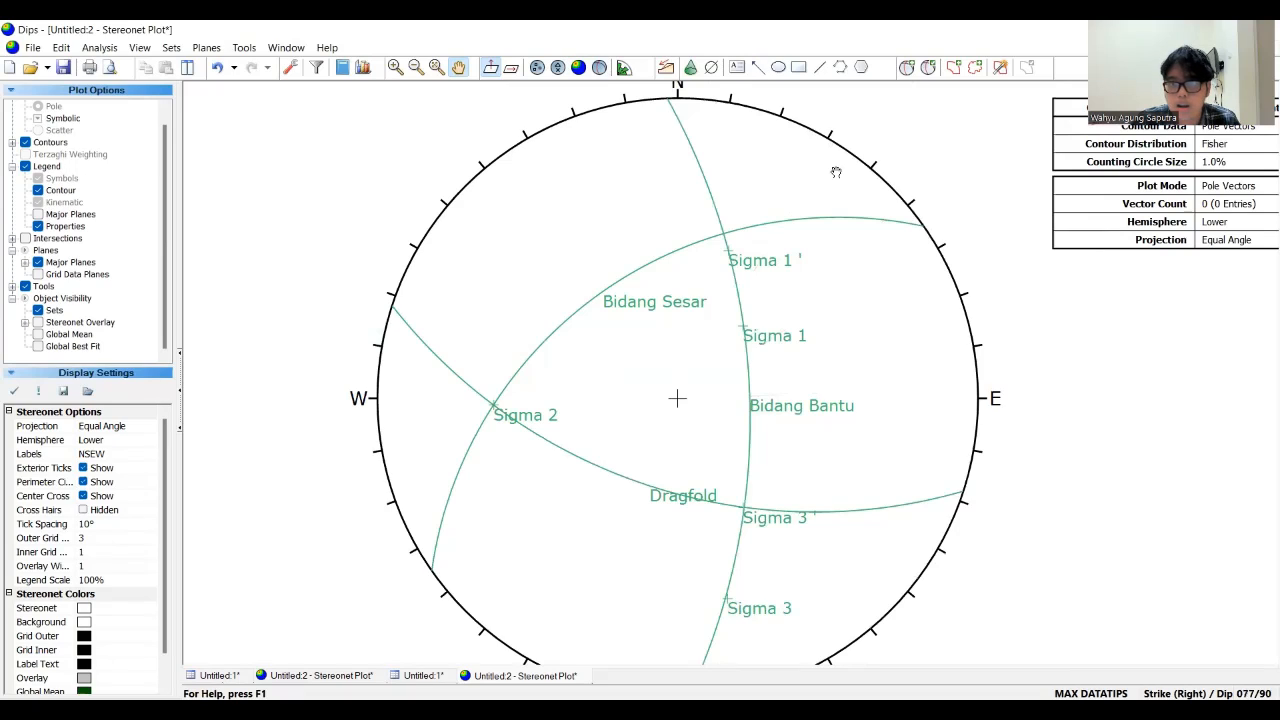
- Edit the user planes, setting the Bidang Sesar plane's color to black and the Dragfold plane's color to red
double_click(606, 296)
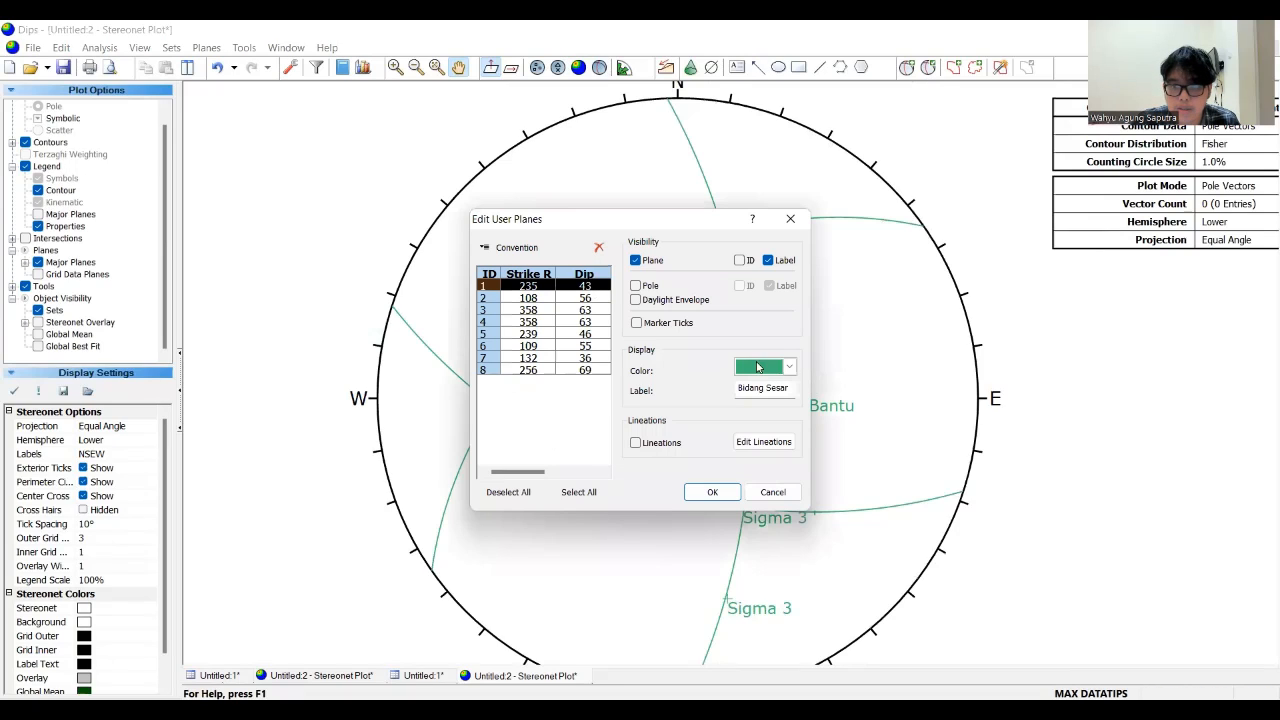
left_click(790, 368)
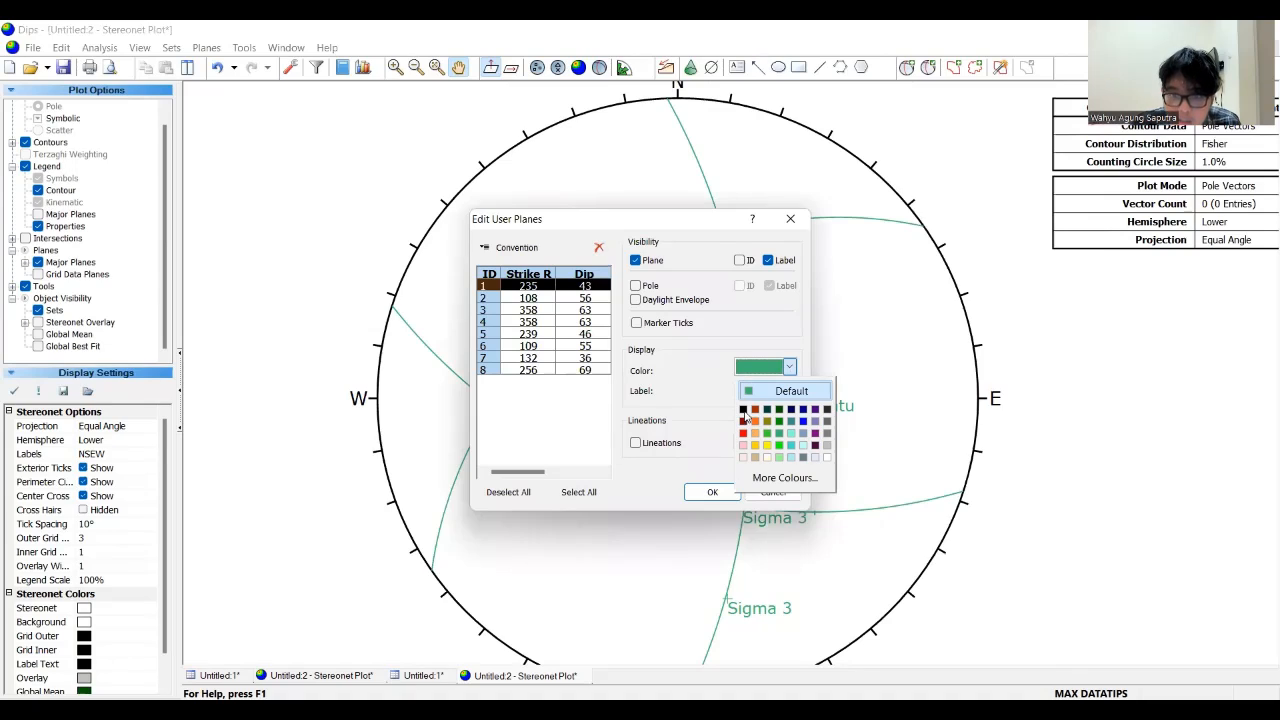
left_click(597, 298)
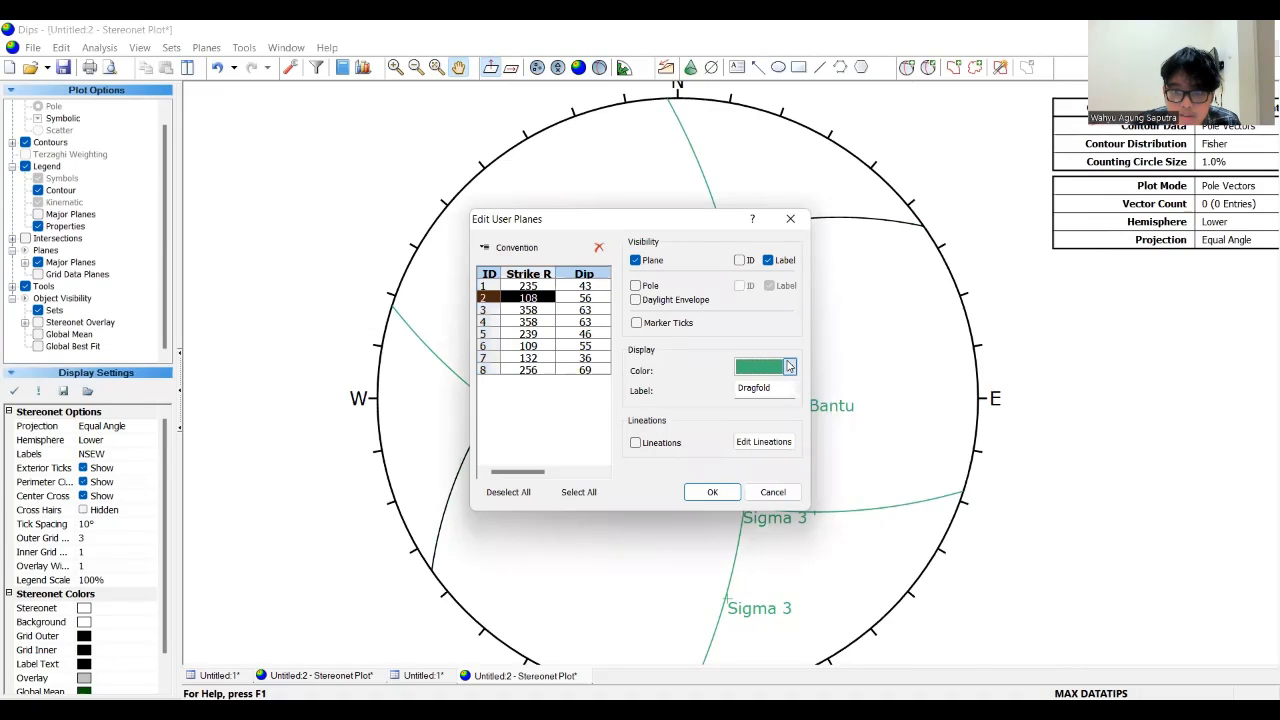
left_click(790, 367)
left_click(743, 434)
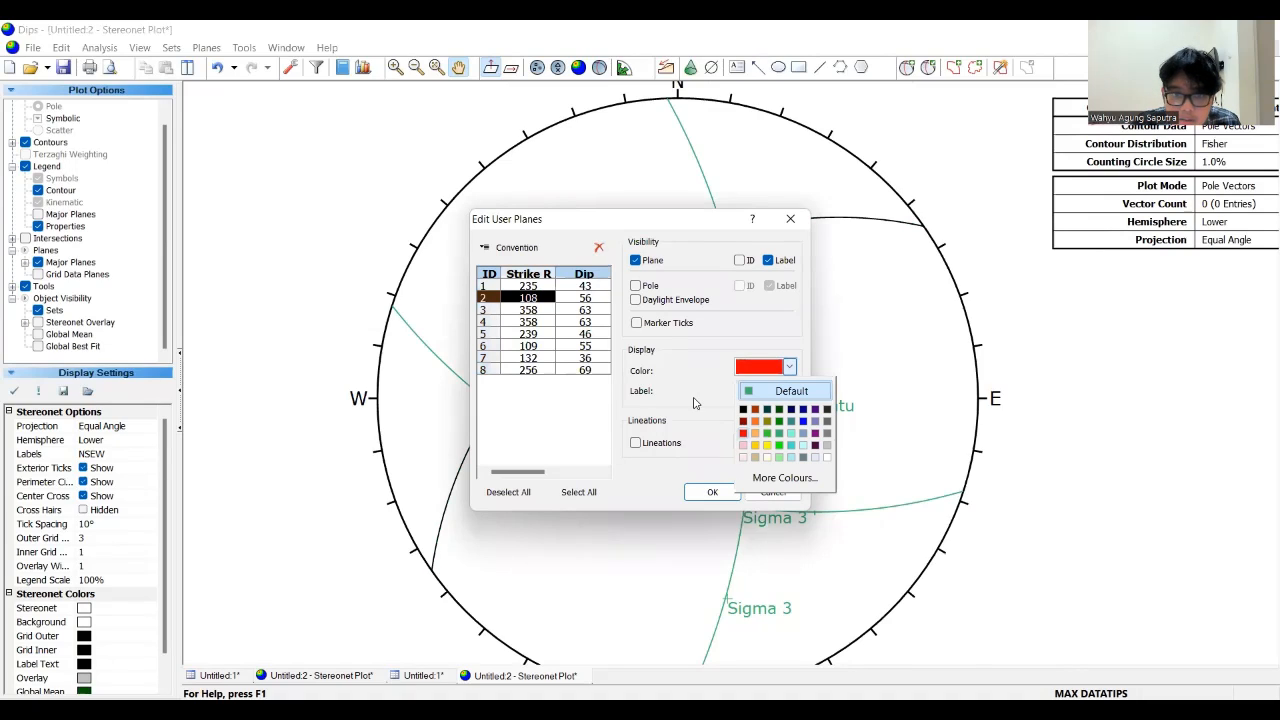
- Set the Bidang Bantu plane's color to light orange and the Sigma 3 ' point's color to blue
left_click(534, 310)
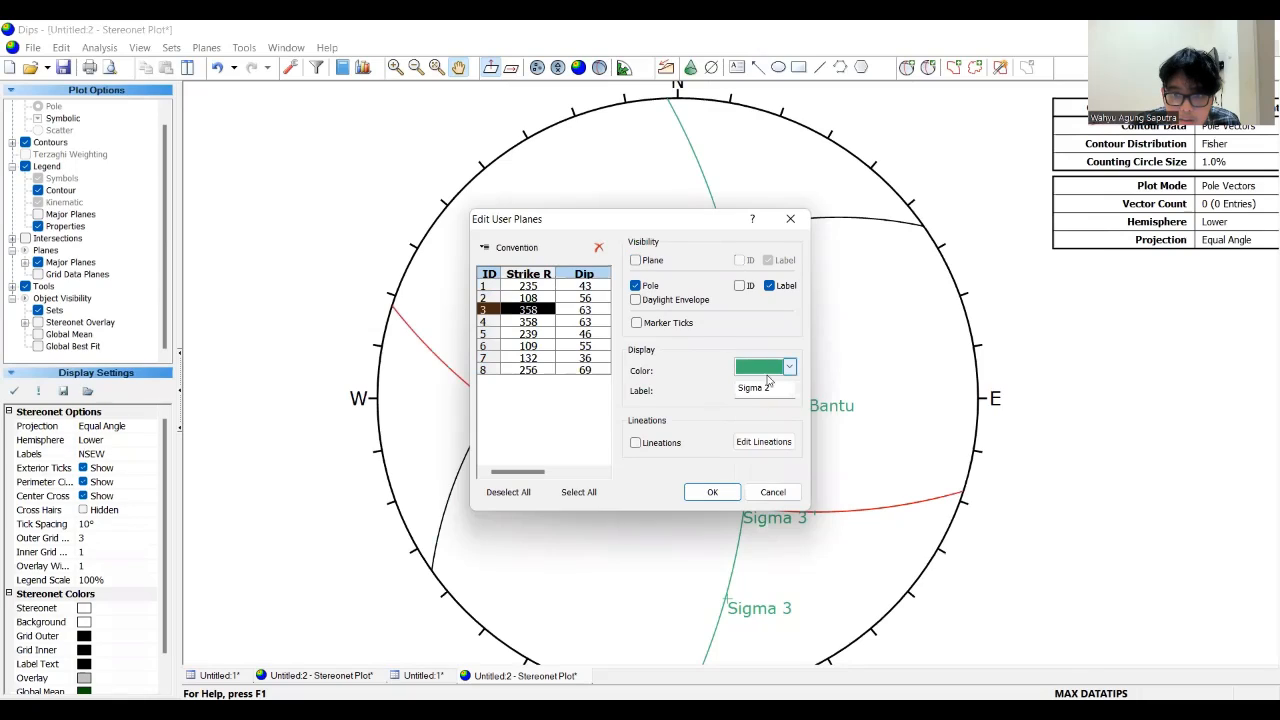
left_click(603, 322)
left_click(789, 368)
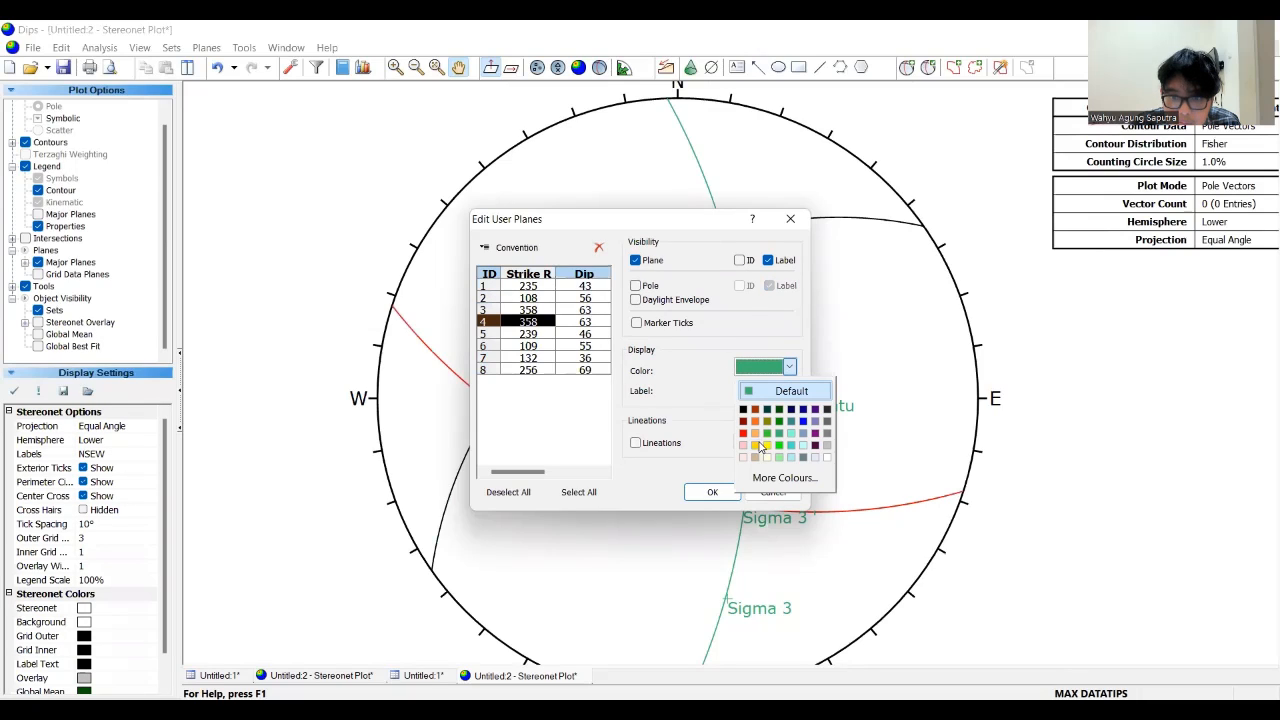
left_click(600, 334)
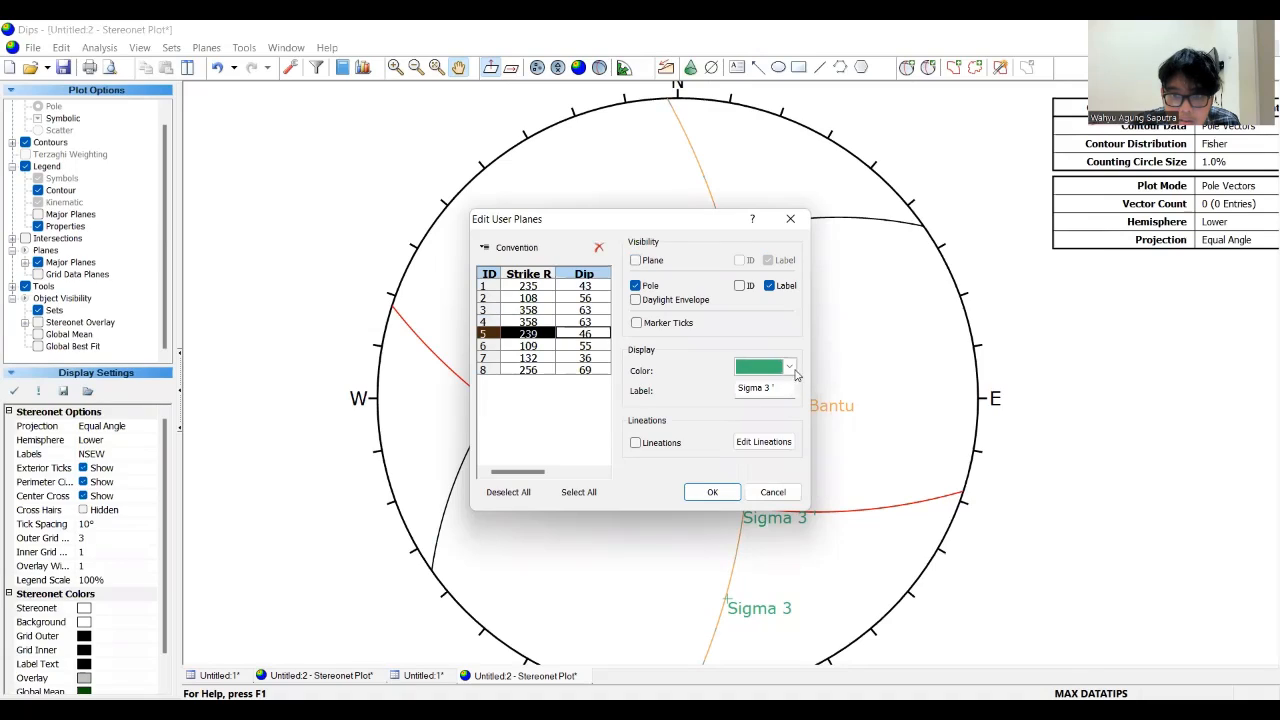
left_click(765, 367)
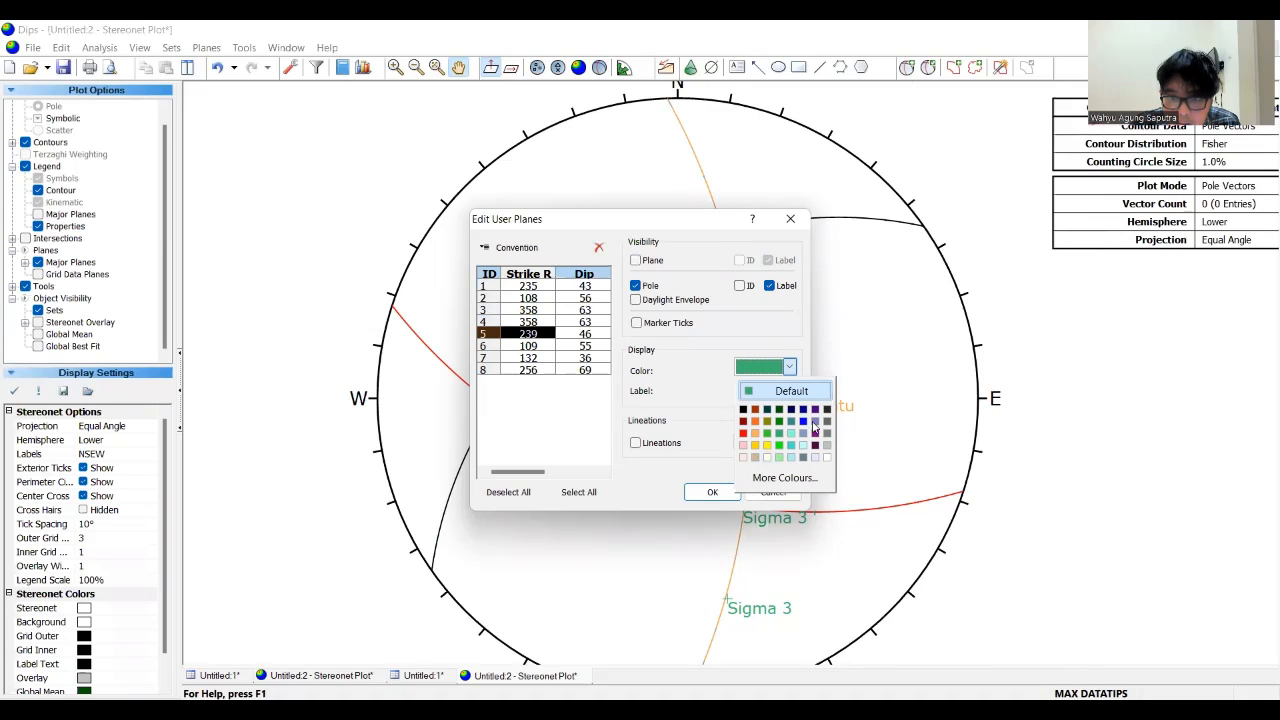
left_click(805, 425)
- Set the Sigma 1 ' point's color to dark grey and the Sigma 1 point's color to blue-grey
key("Down")
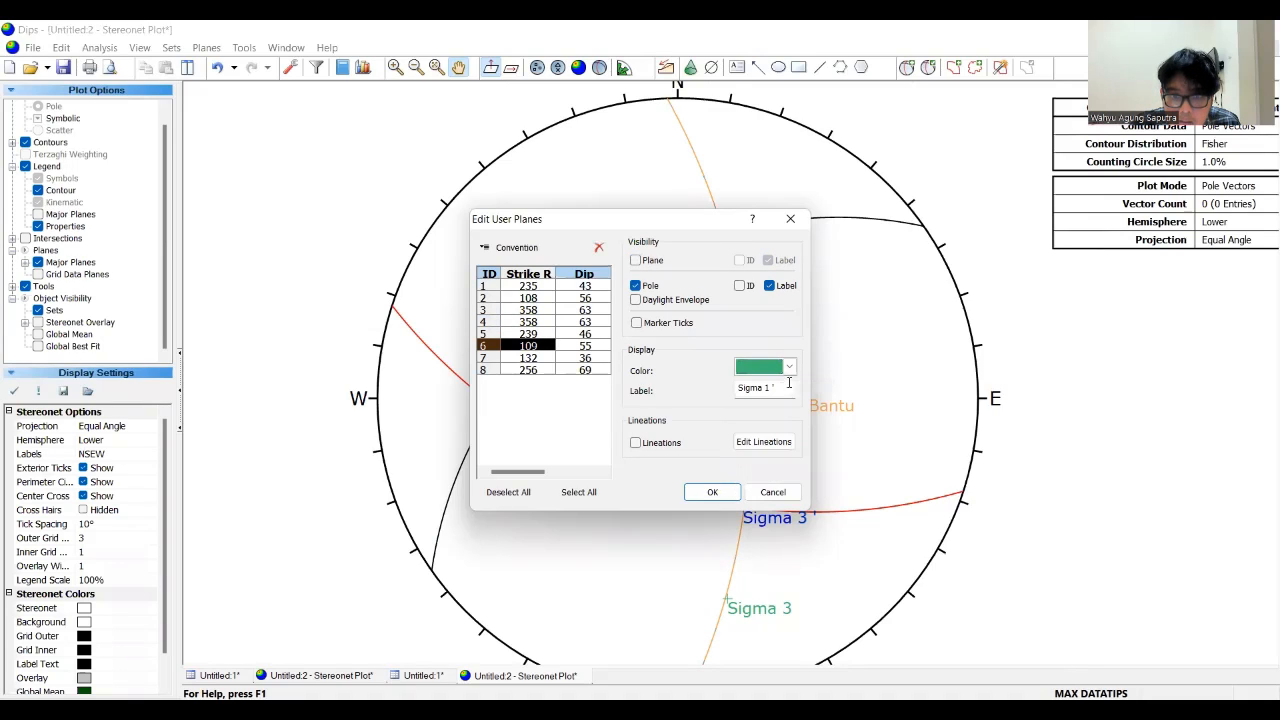
left_click(789, 368)
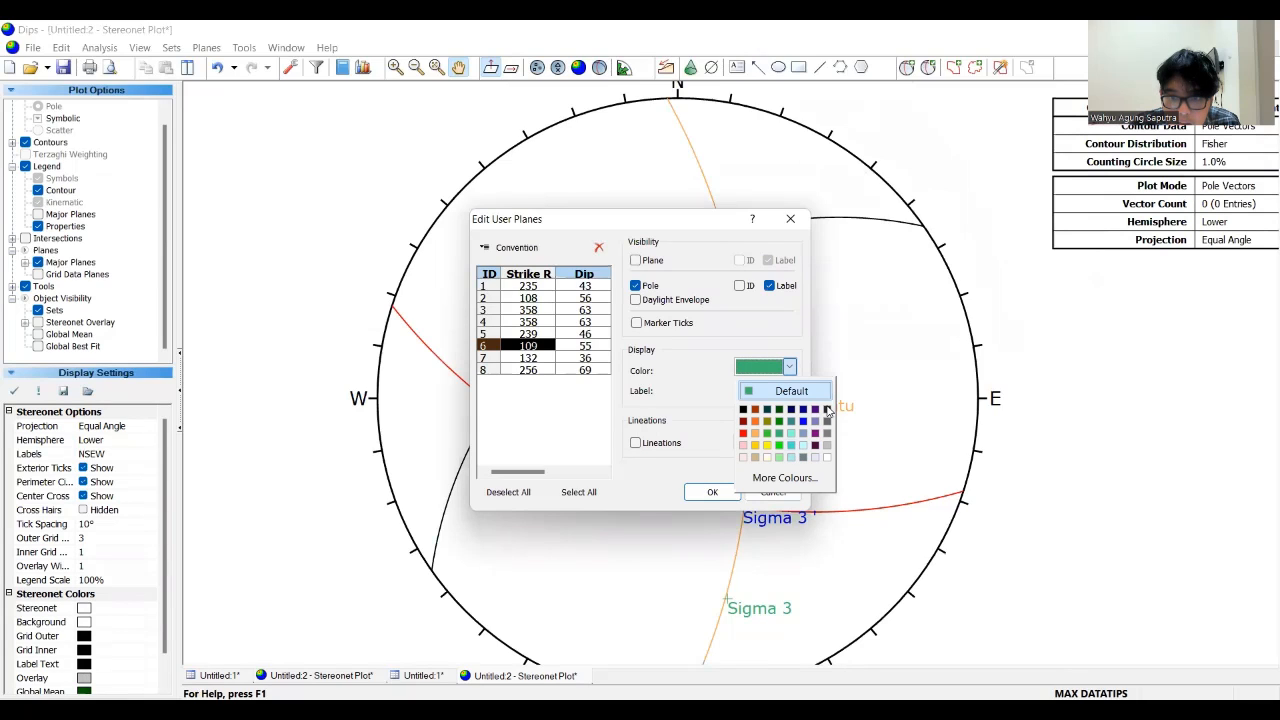
left_click(595, 358)
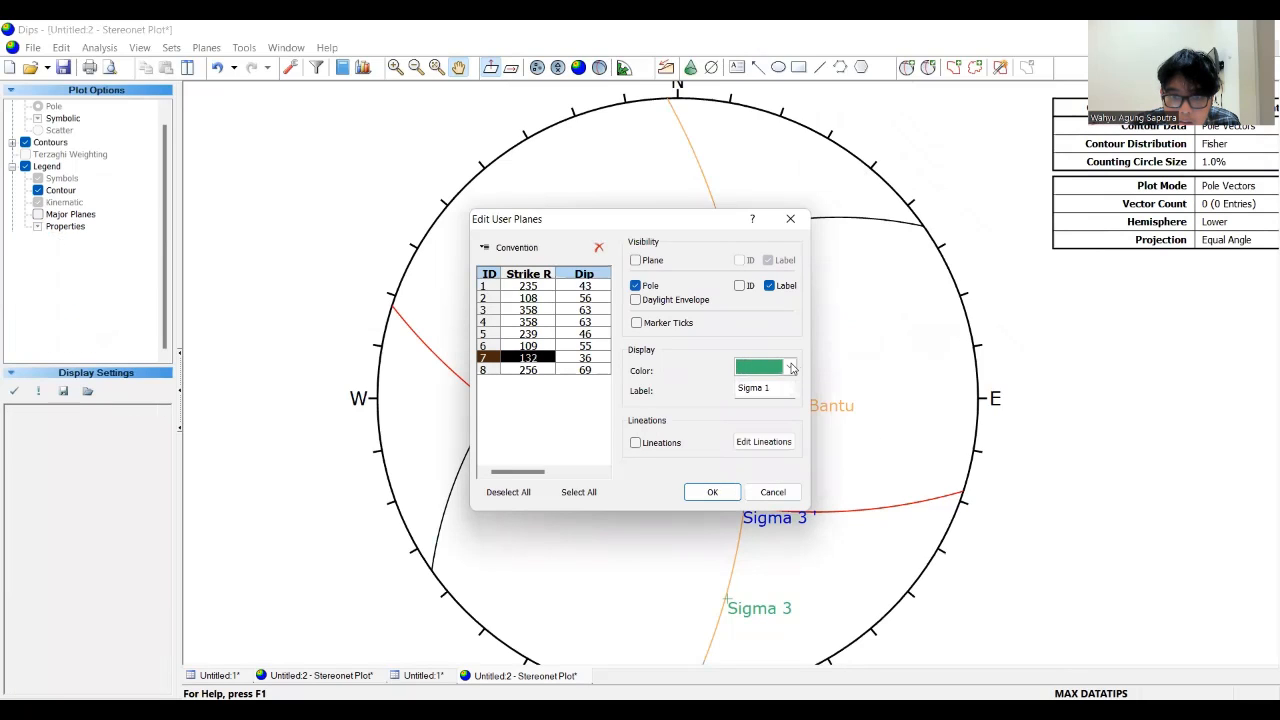
left_click(789, 368)
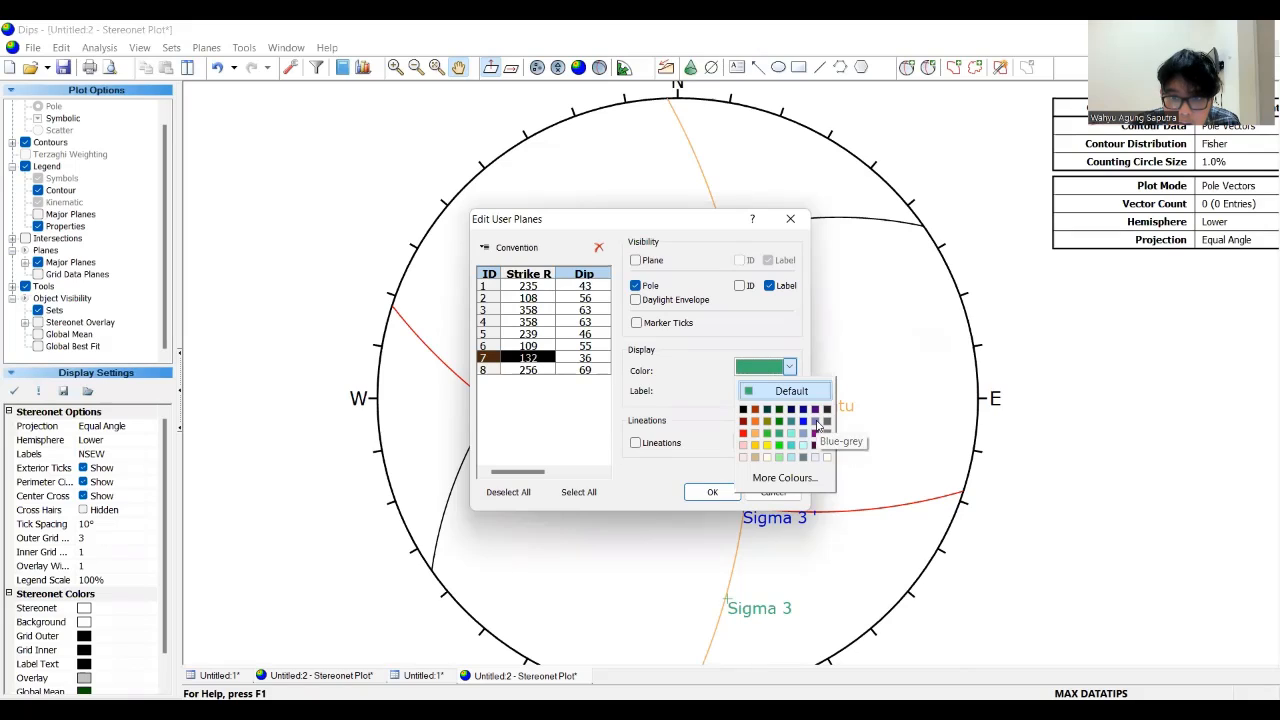
left_click(813, 420)
- Set the Sigma 3 point's color to yellow and apply the user plane edits
left_click(592, 370)
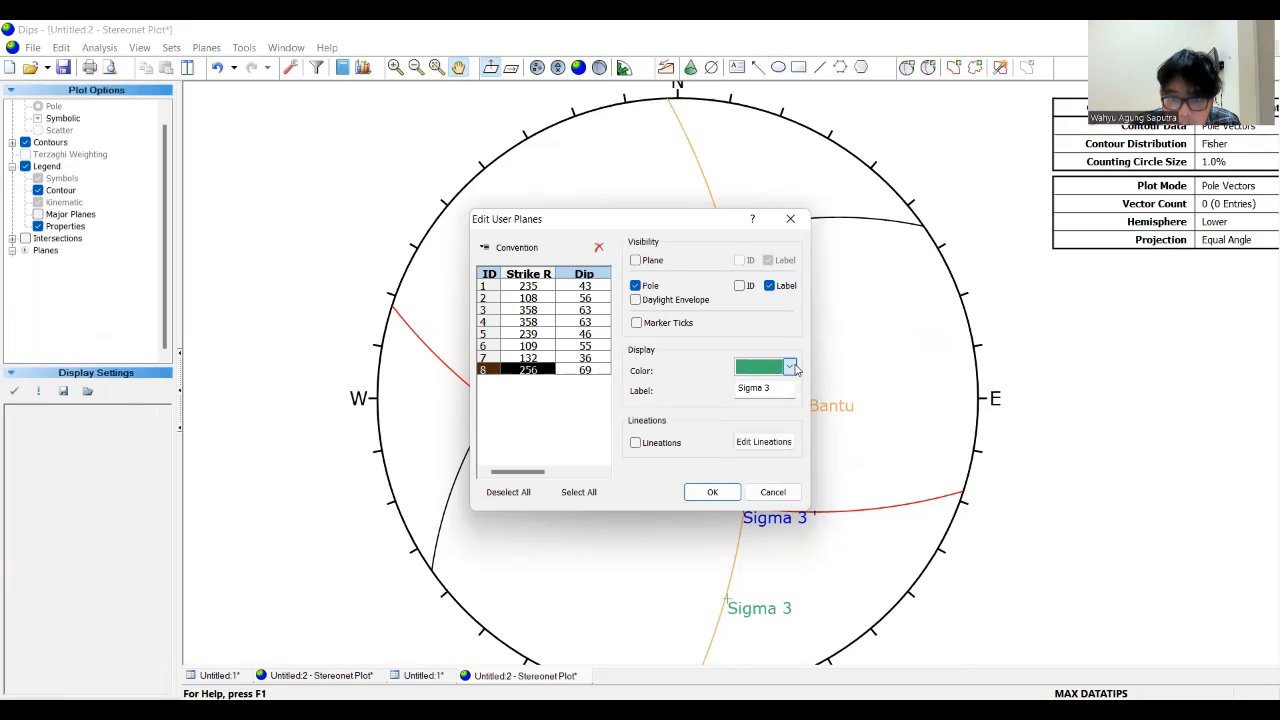
left_click(790, 368)
left_click(769, 446)
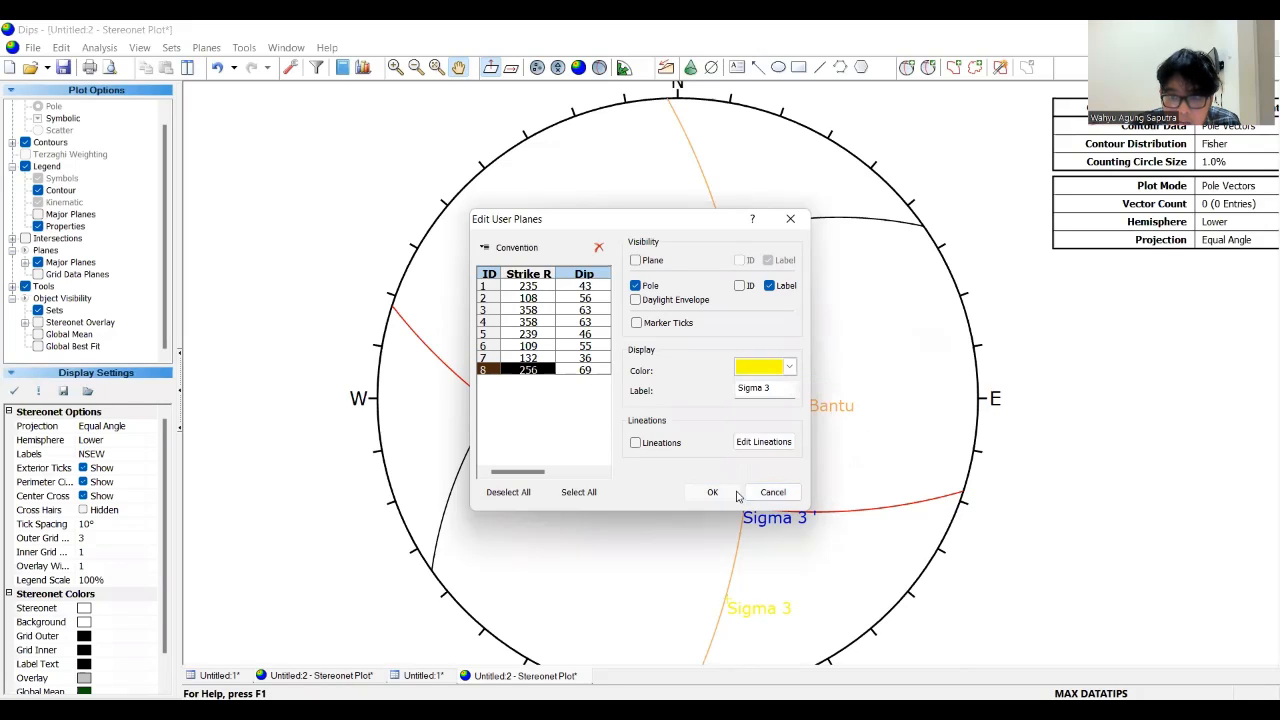
left_click(712, 492)
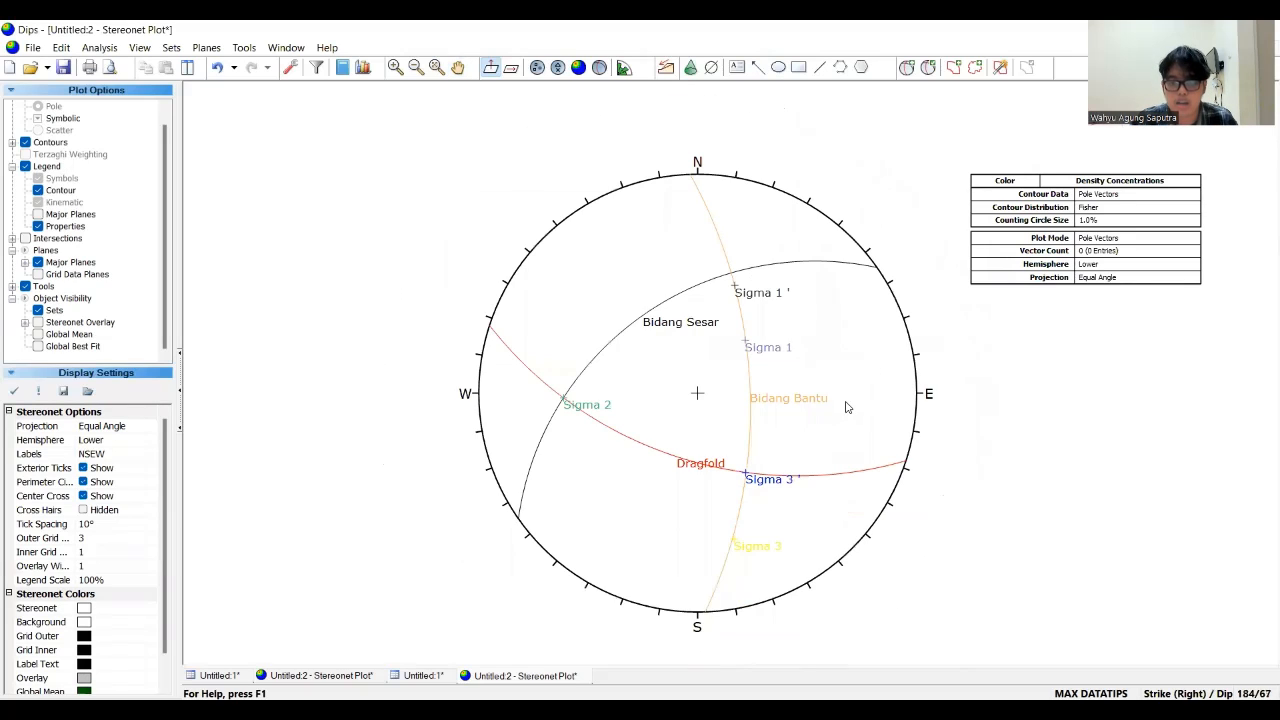
- List the major planes in the stereonet legend and switch the orientation format to Trend / Plunge
scroll(775, 370, "up", 1)
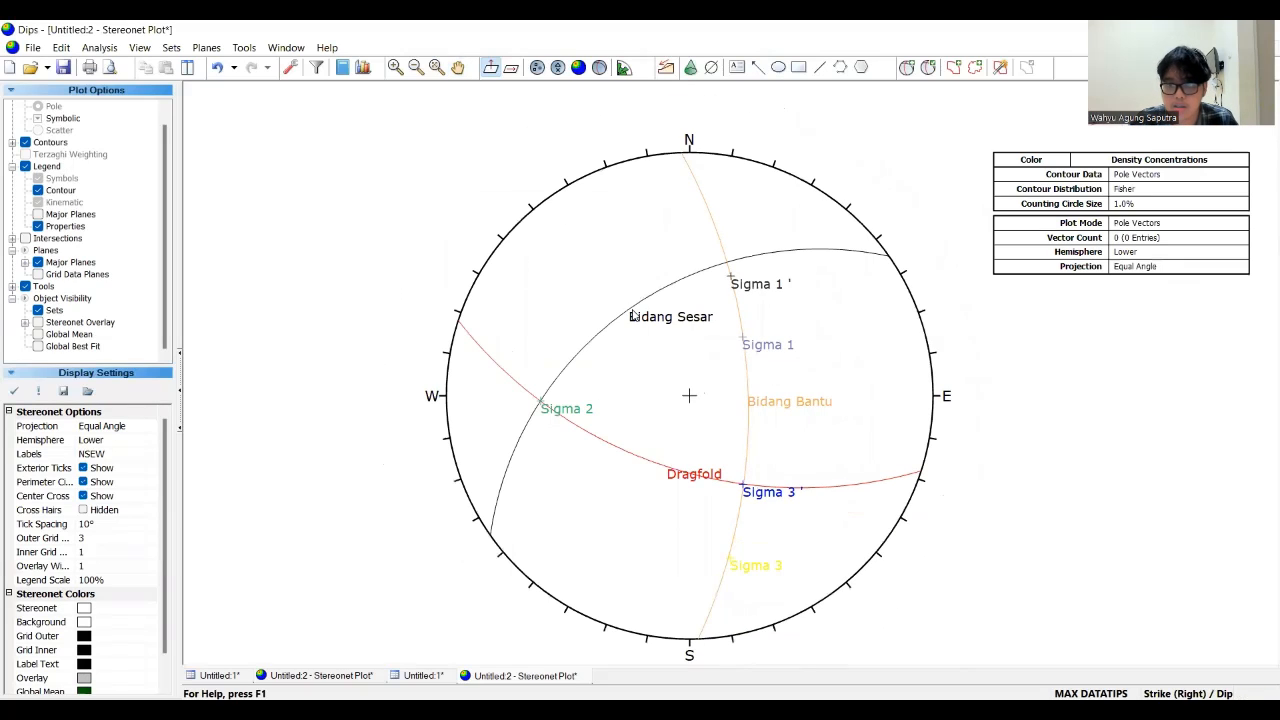
left_click(26, 170)
left_click(38, 214)
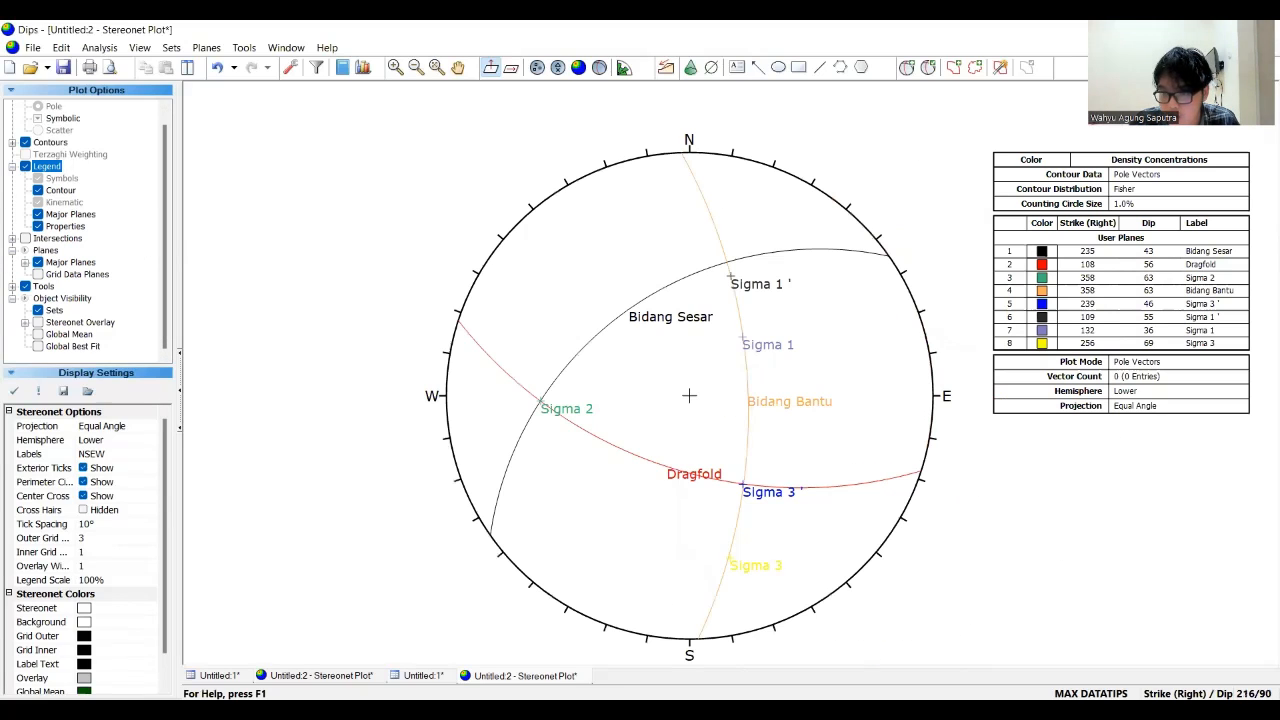
left_click(1187, 693)
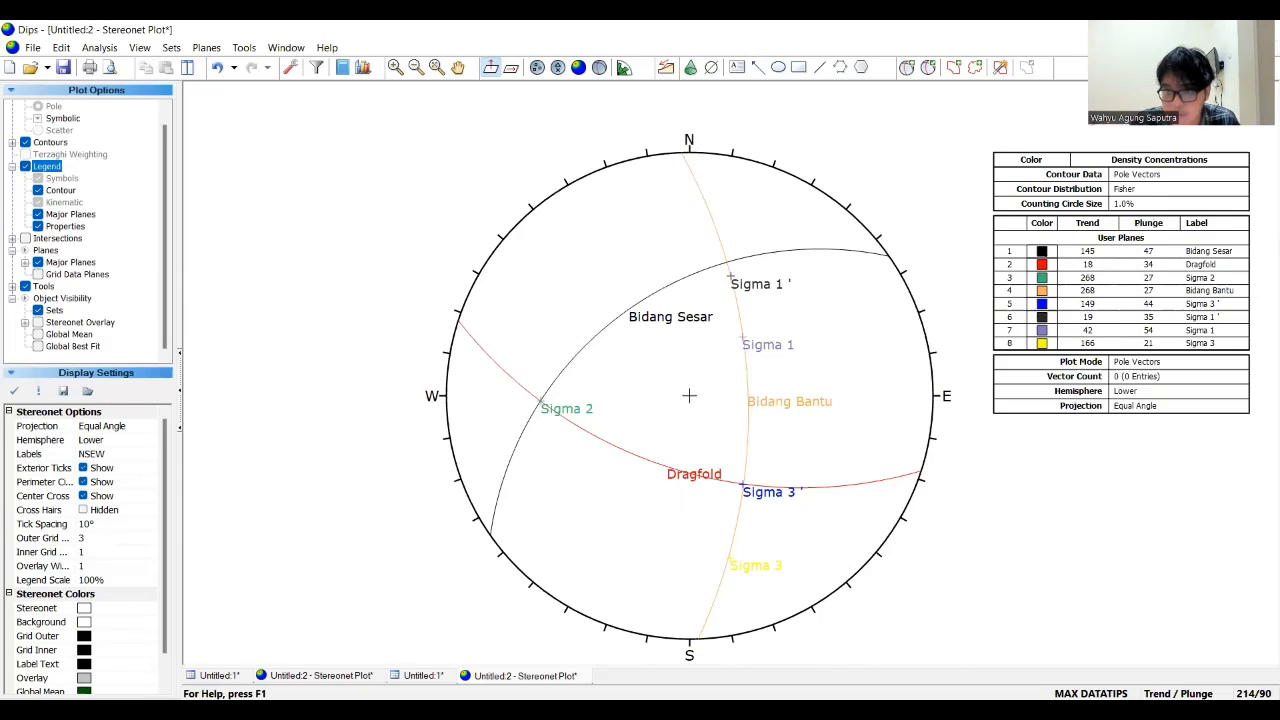
scroll(677, 323, "down", 1)
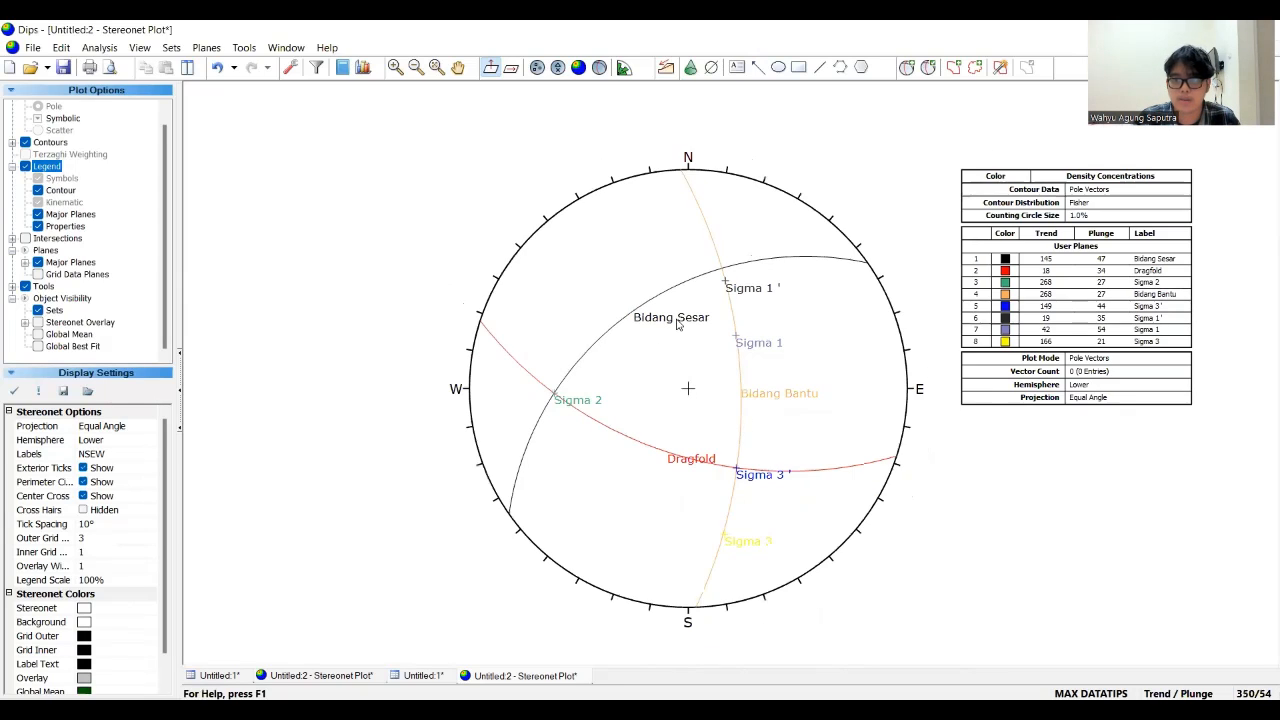
scroll(677, 323, "up", 1)
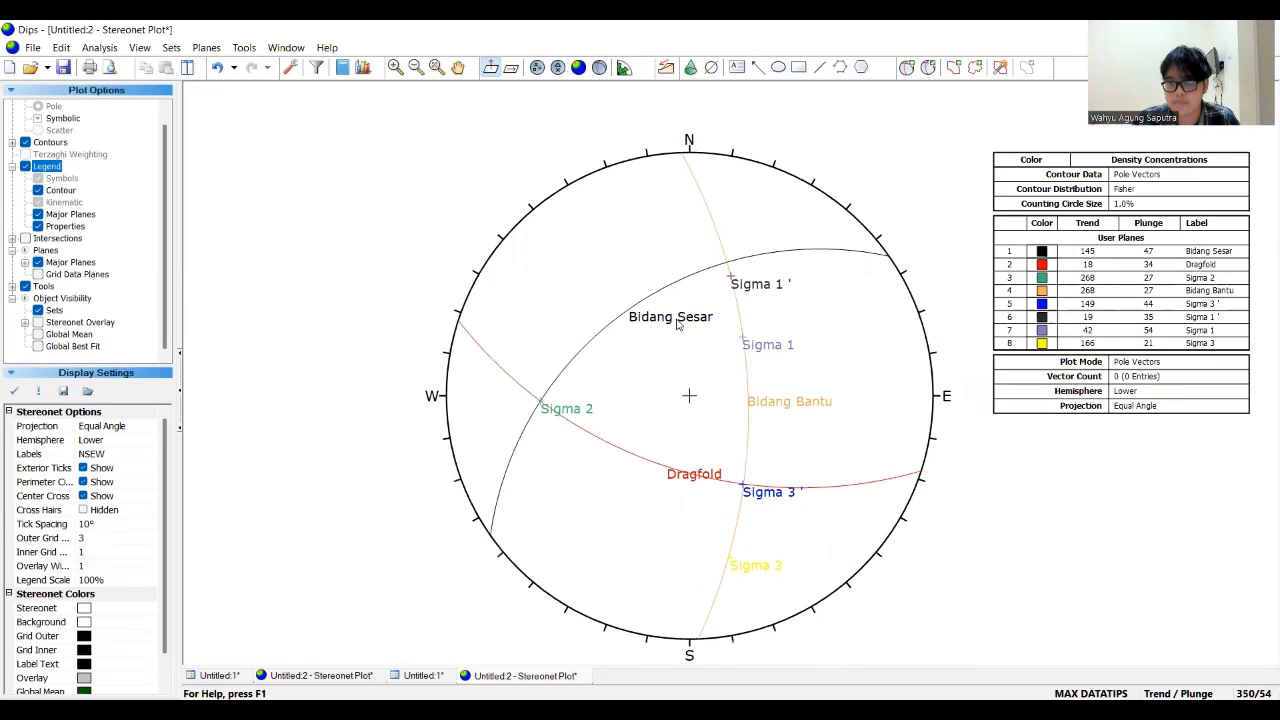
- Export the stereonet plot as a JPEG image named Data Dragfold in the Documents folder
left_click(458, 67)
left_click_drag(632, 220, 545, 211)
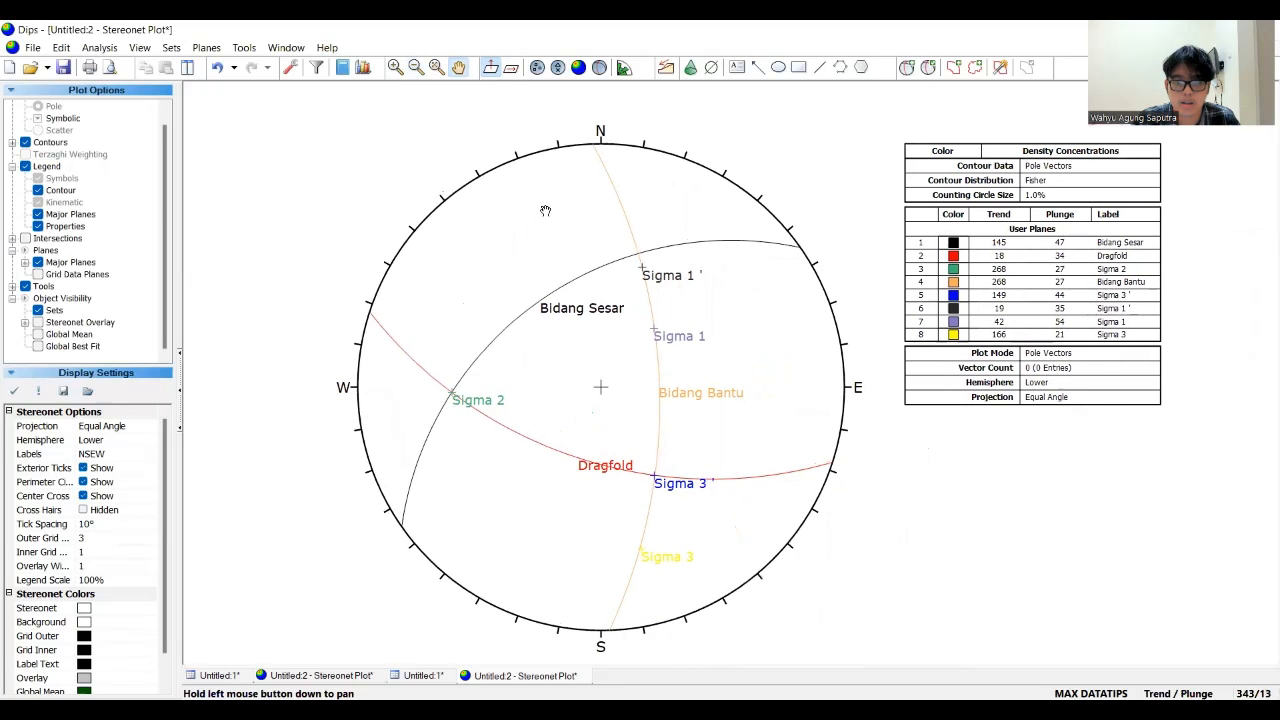
left_click(33, 48)
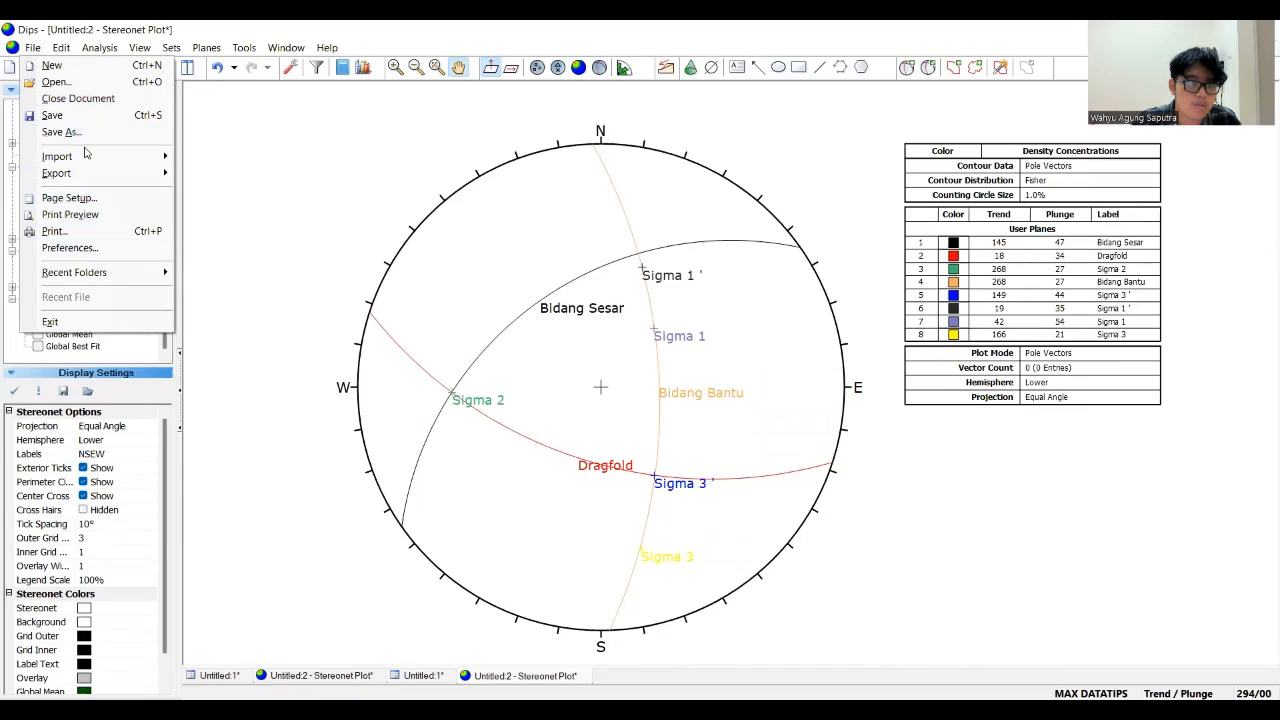
mouse_move(90, 178)
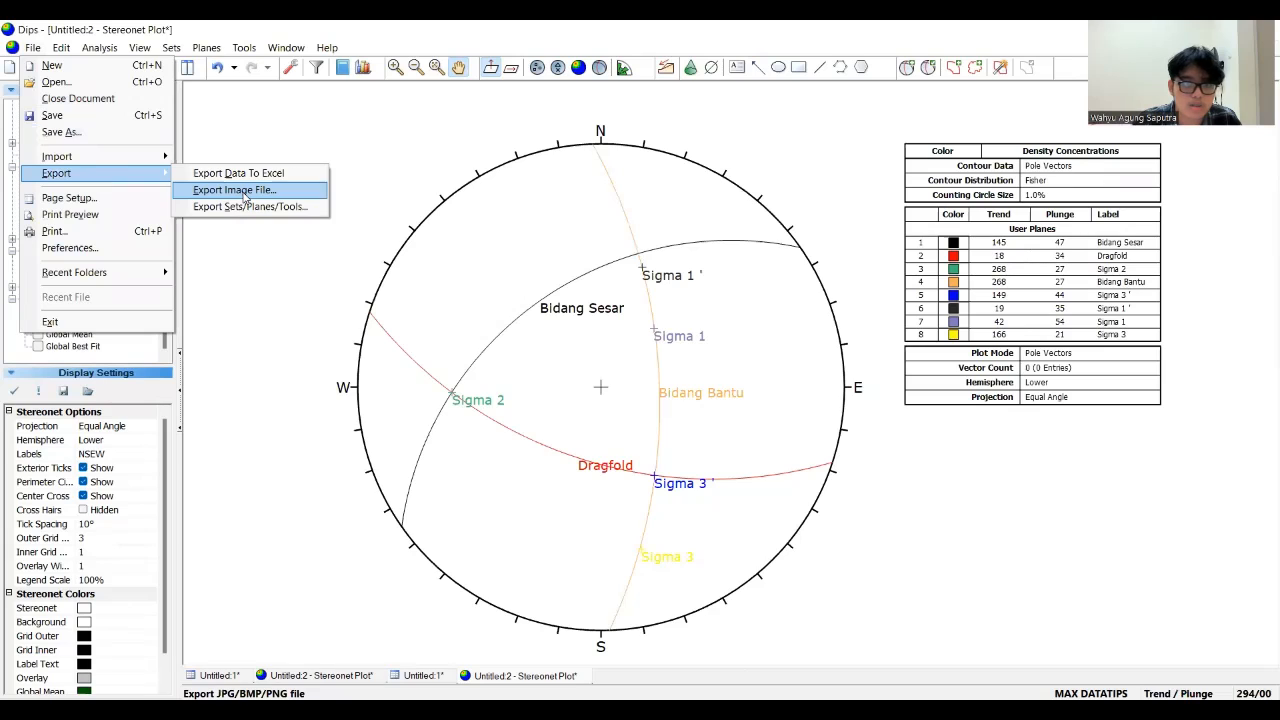
left_click(245, 197)
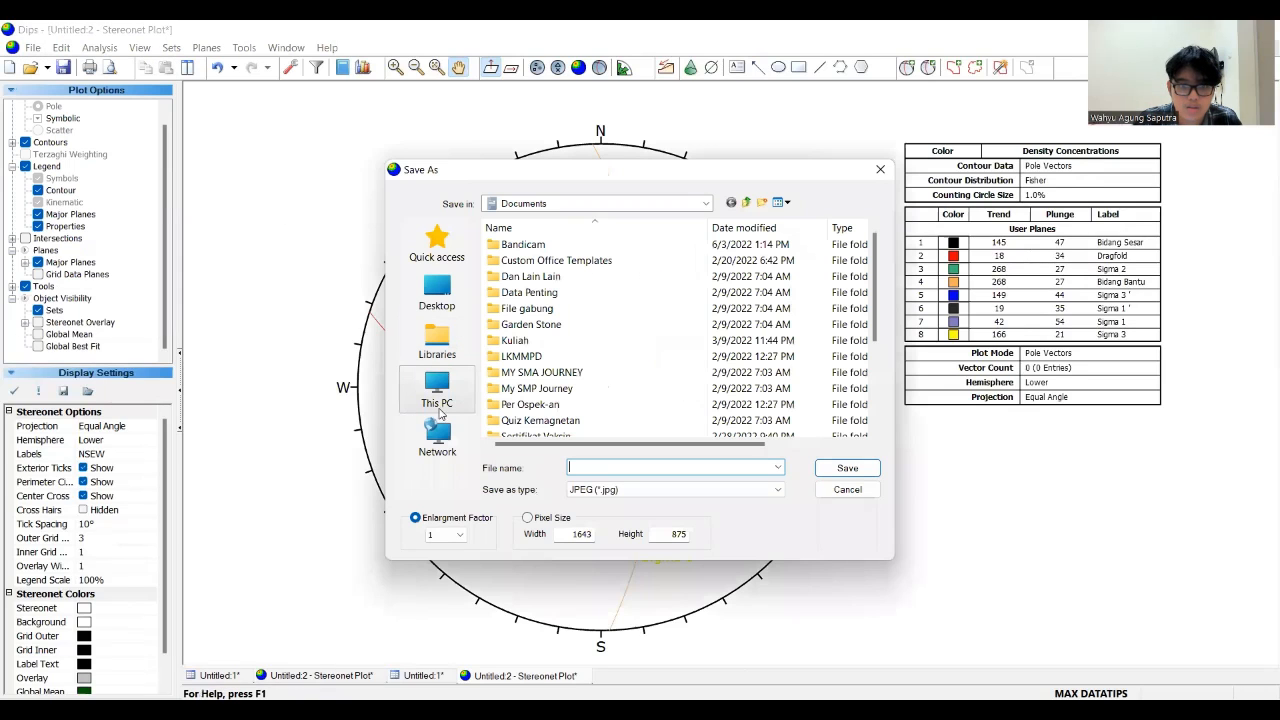
left_click(438, 398)
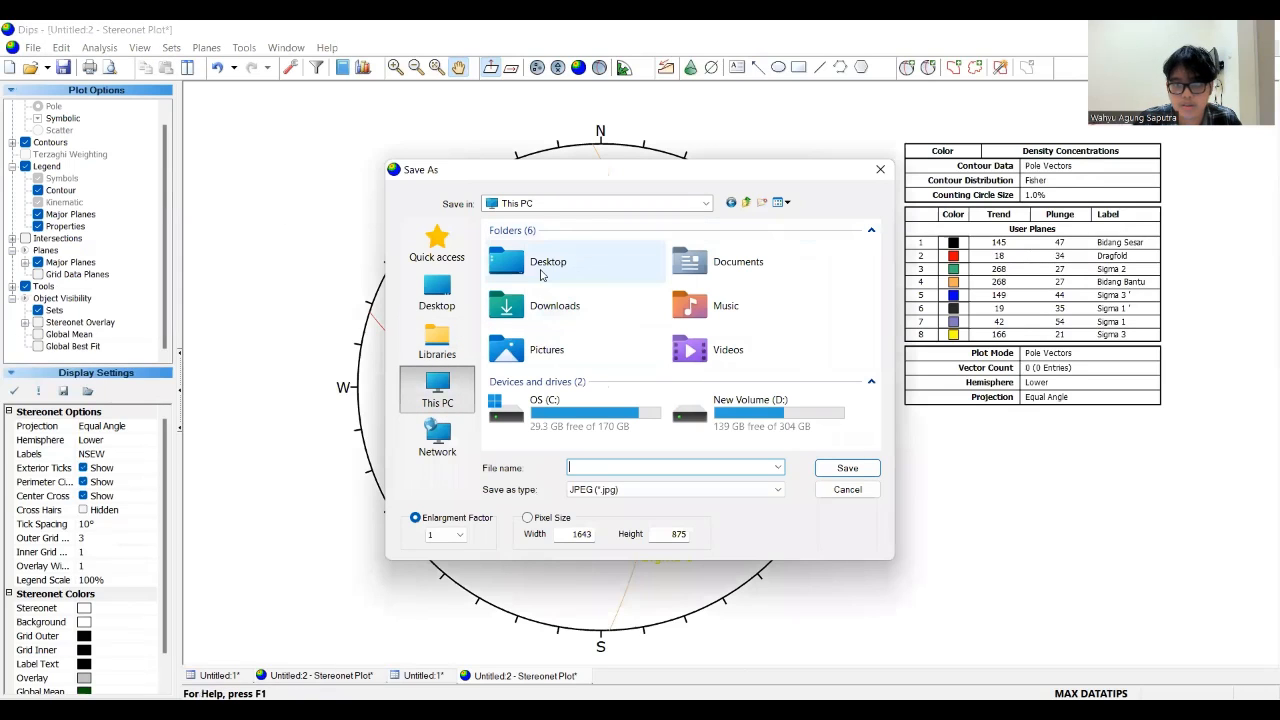
double_click(700, 262)
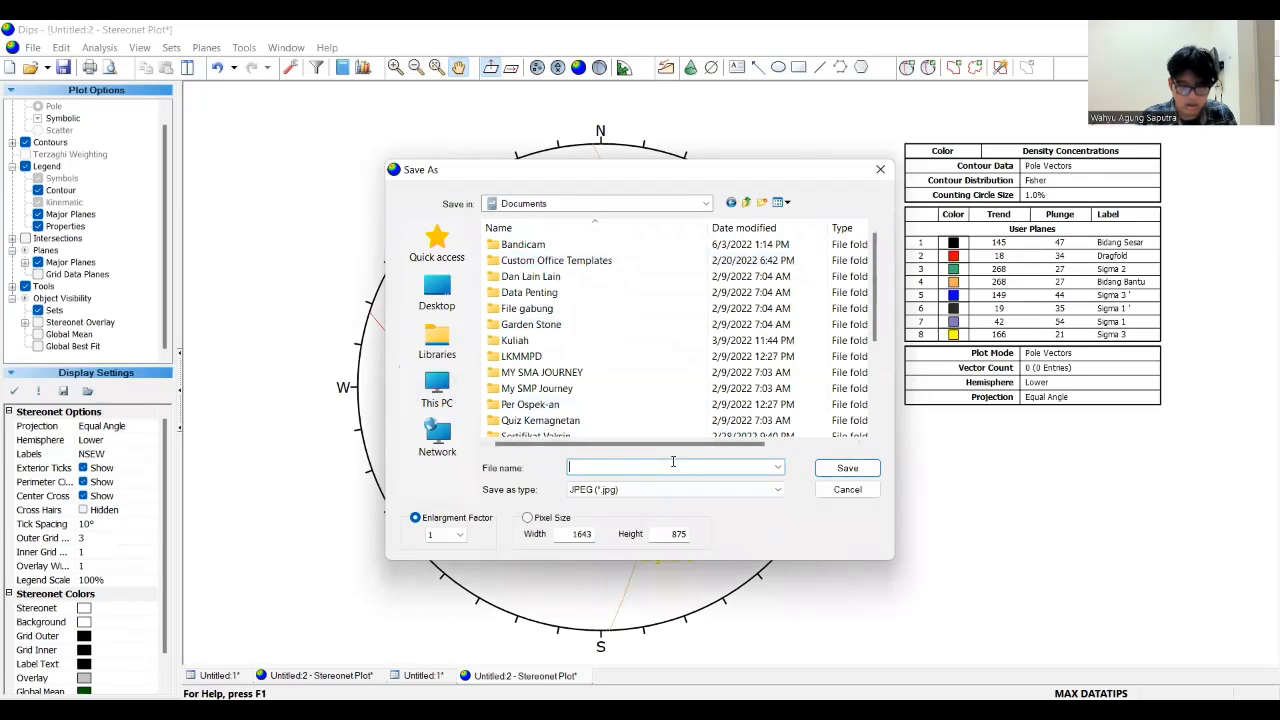
type("Data Dragfol")
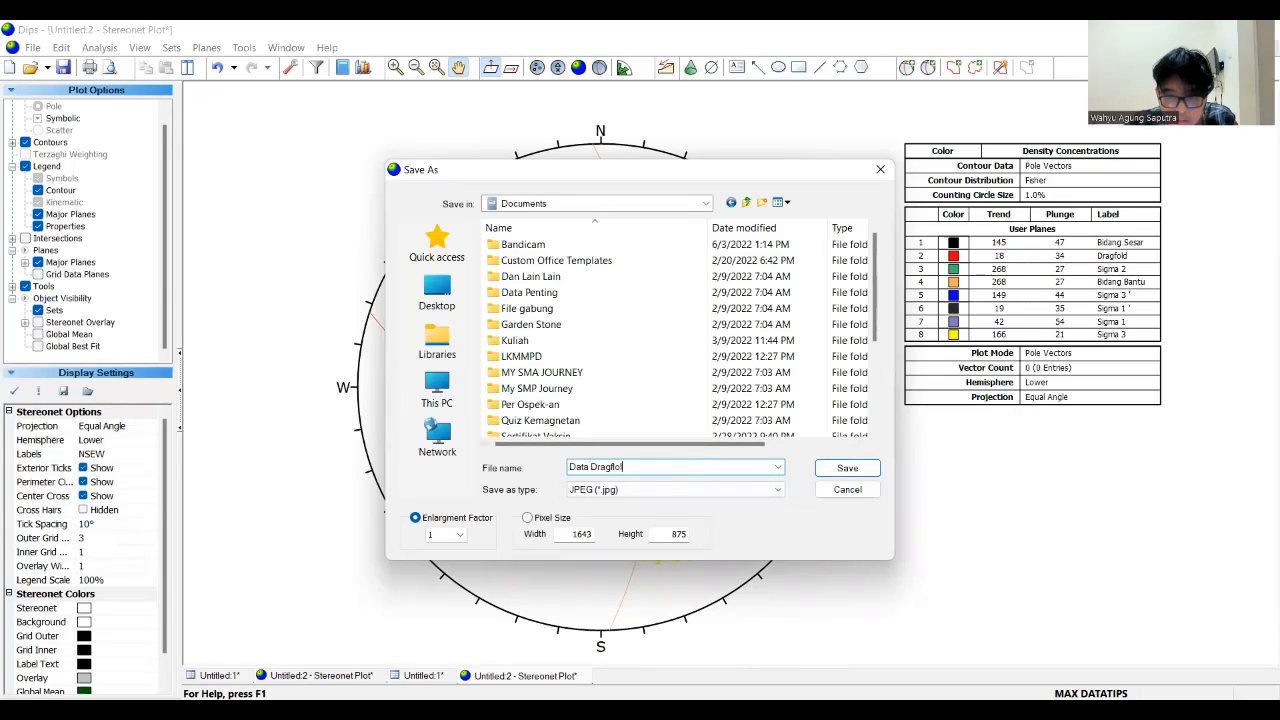
key("BackSpace")
key("BackSpace")
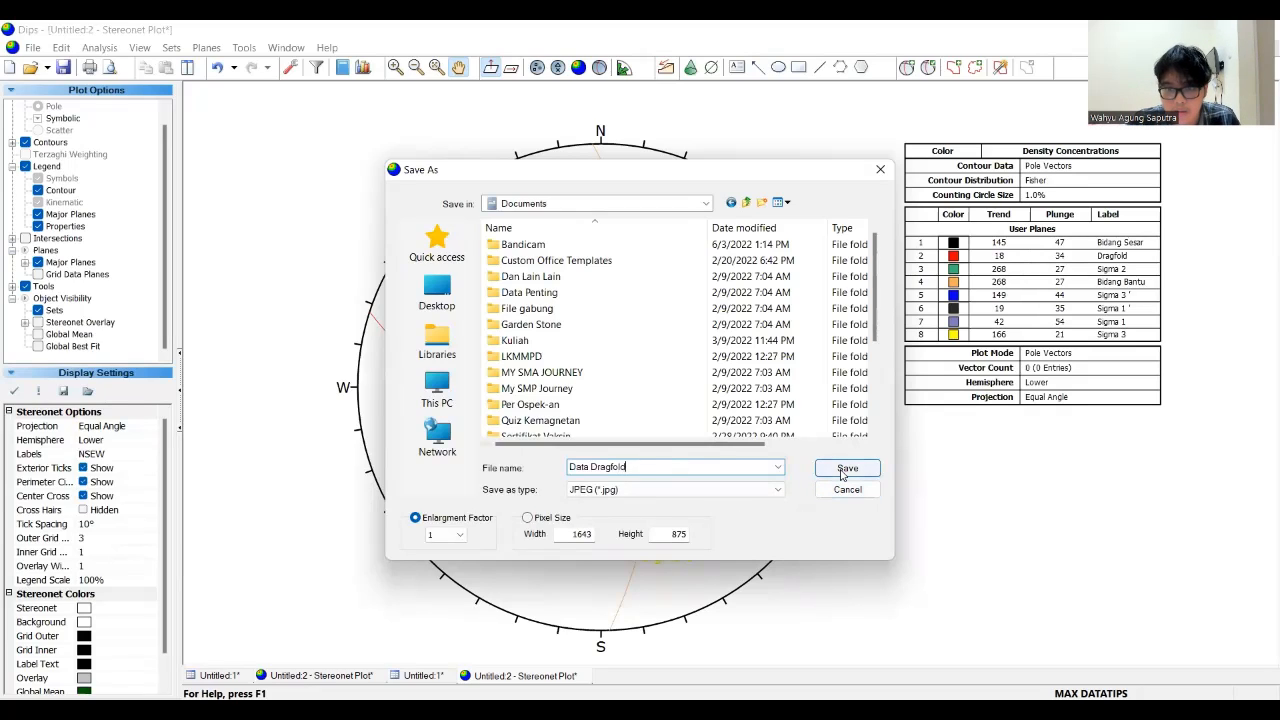
left_click(847, 468)
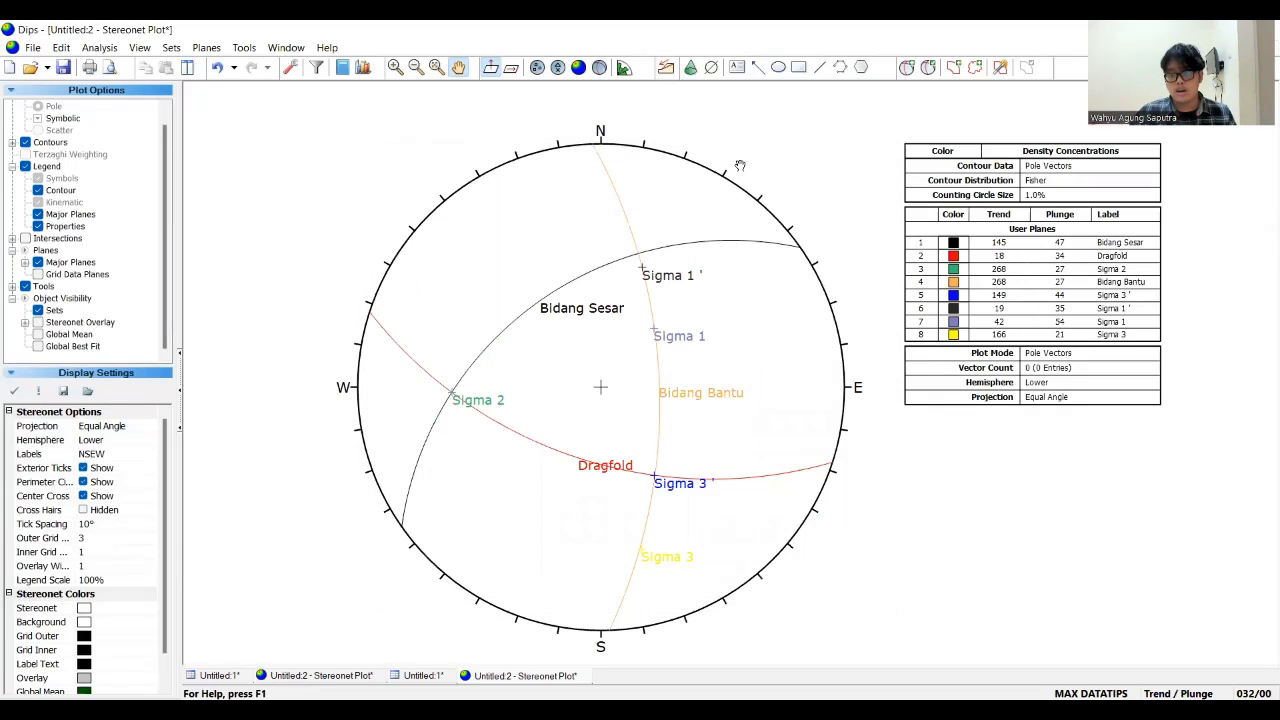